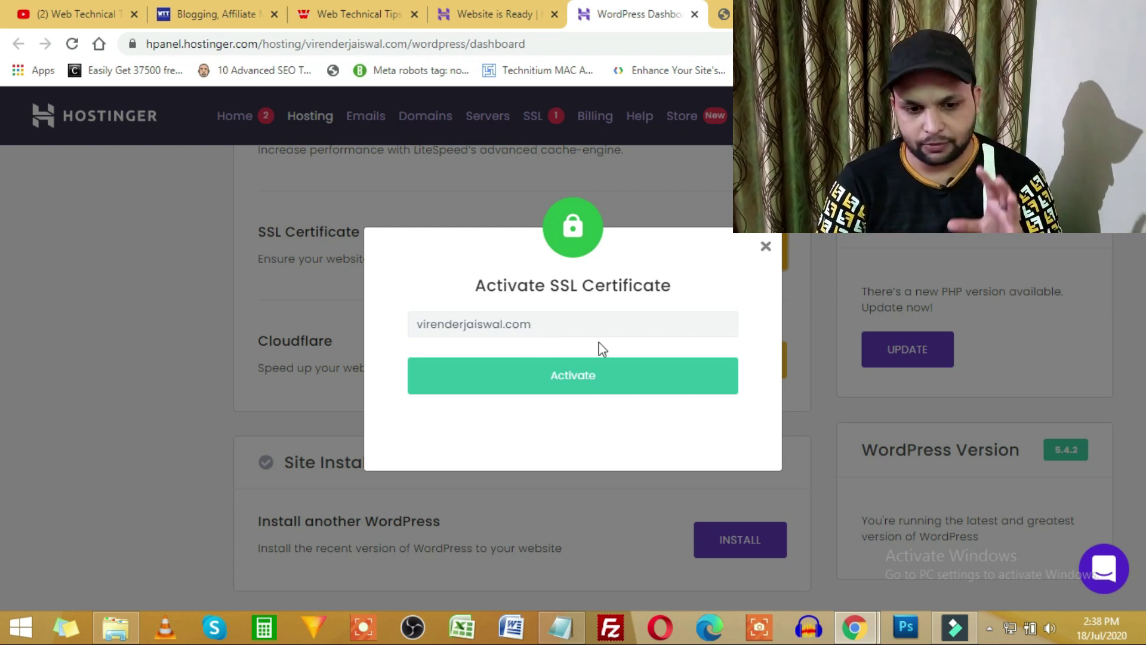
# Activate the domain's SSL certificate in hPanel and switch to the site's Hello world! page.
pyautogui.click(609, 323)
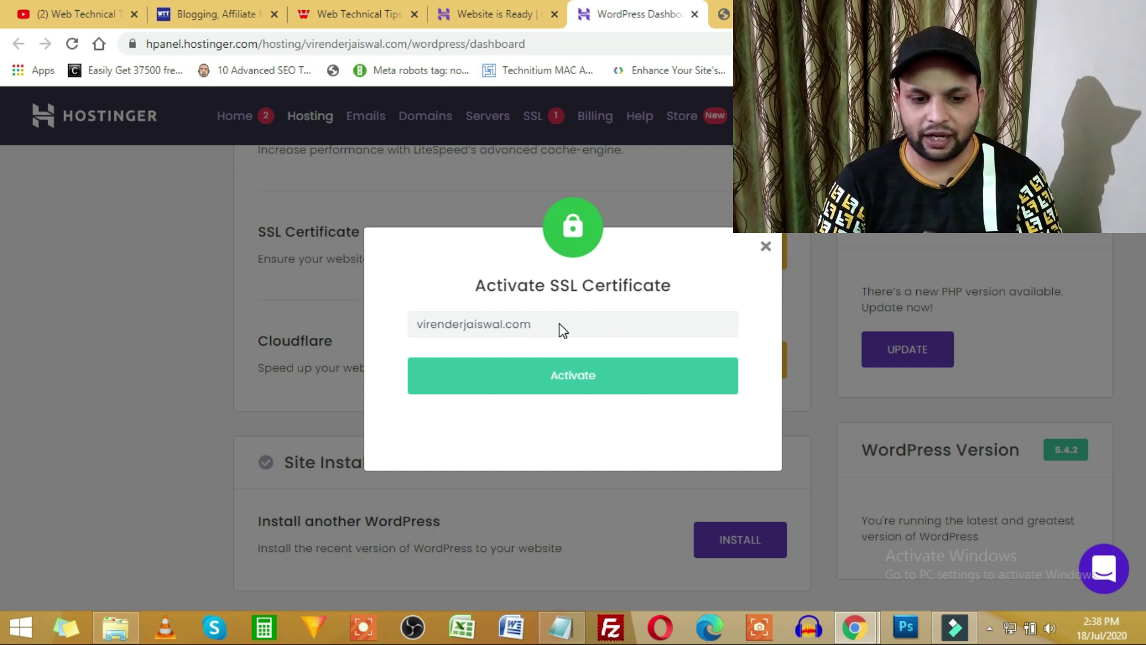
pyautogui.click(598, 381)
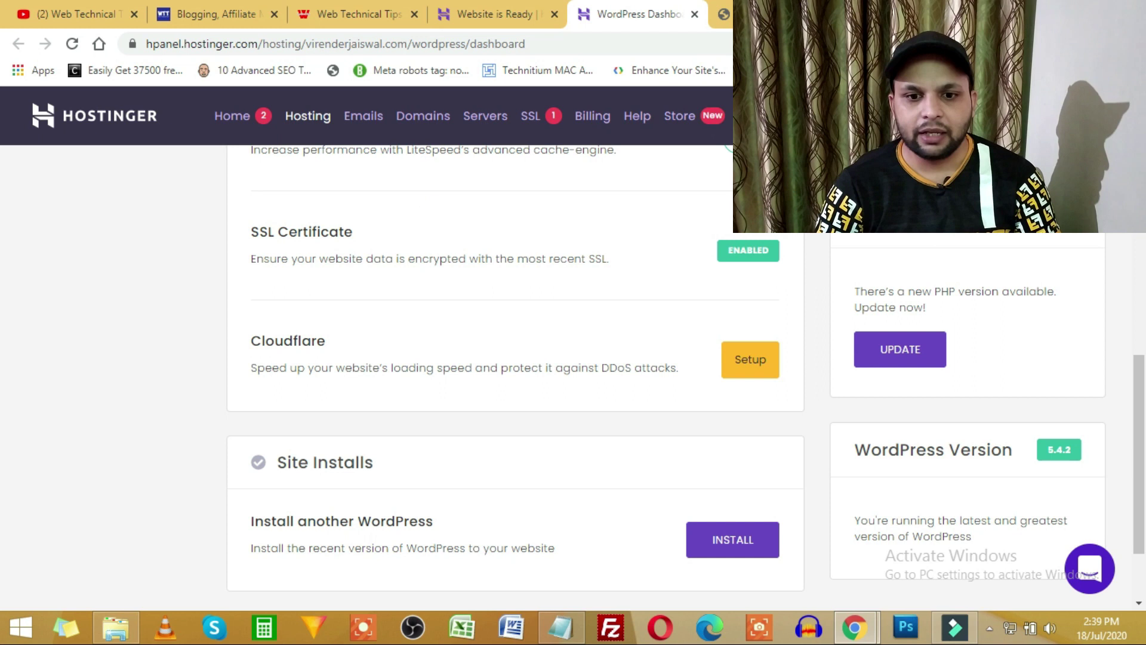
pyautogui.hotkey('ctrl', 'Tab')
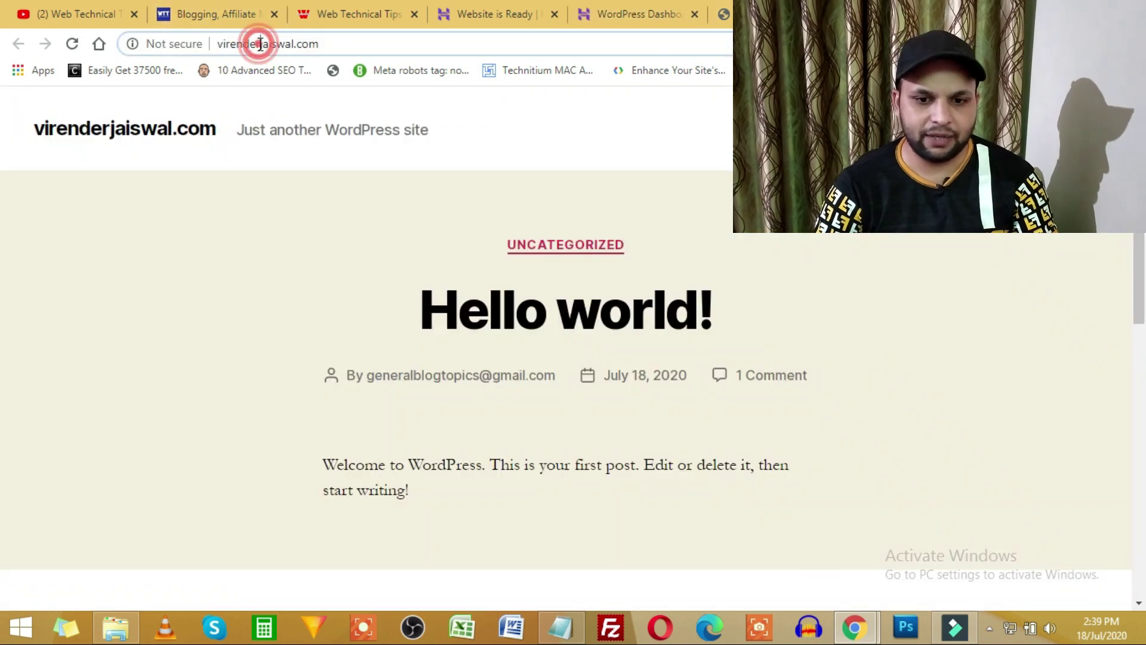
pyautogui.press('F5')
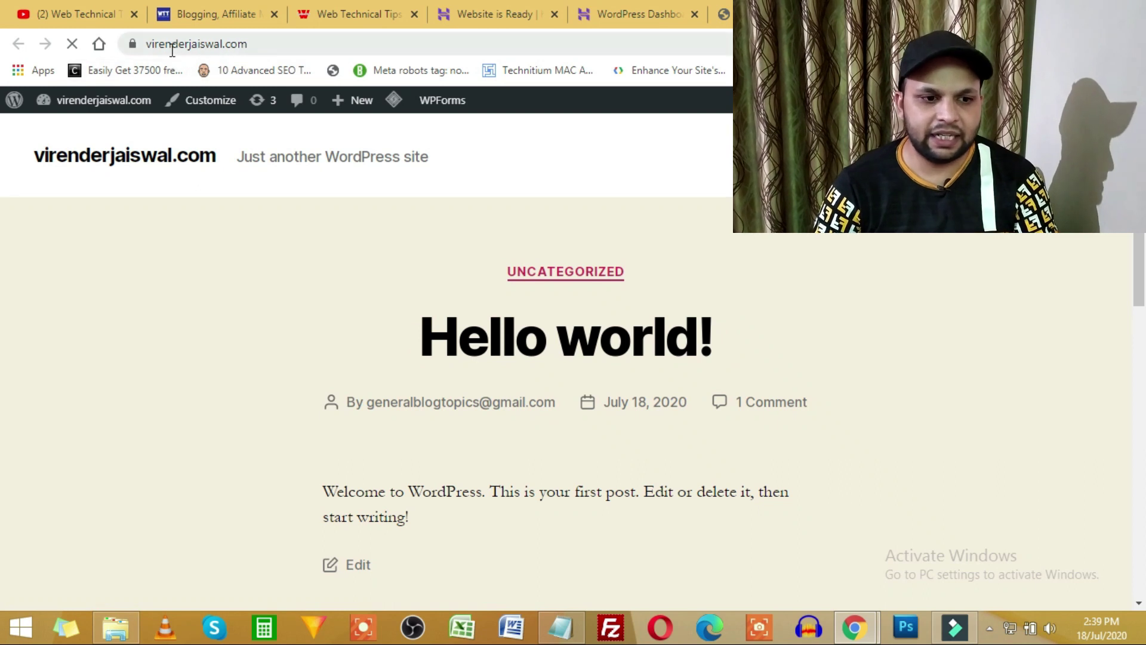
pyautogui.doubleClick(171, 48)
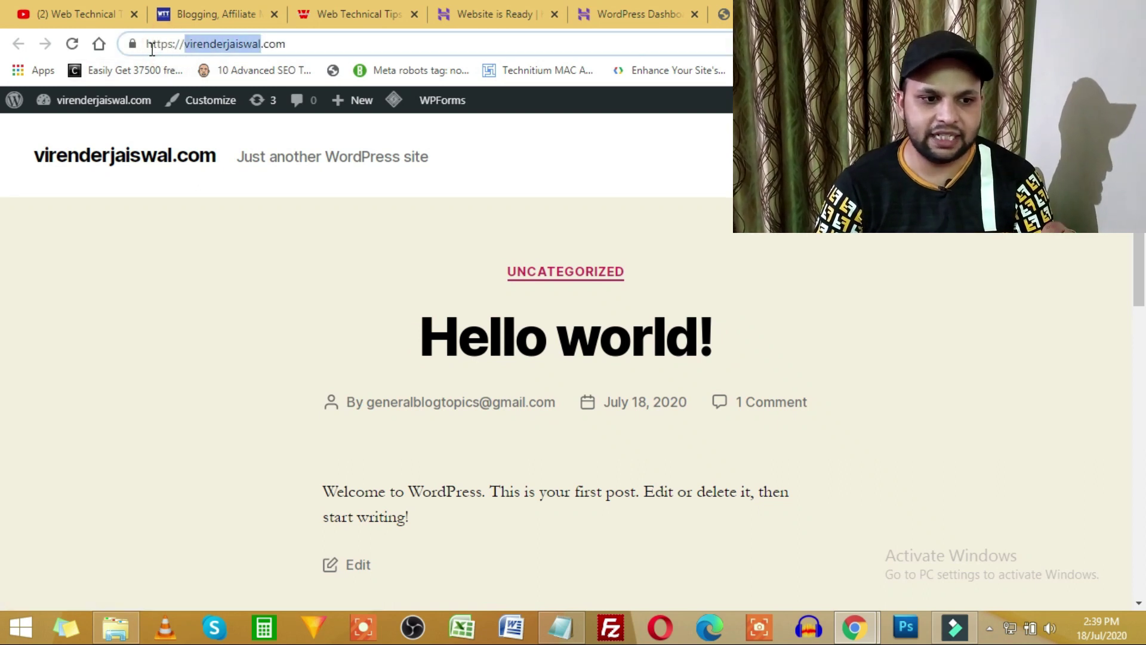
pyautogui.click(308, 42)
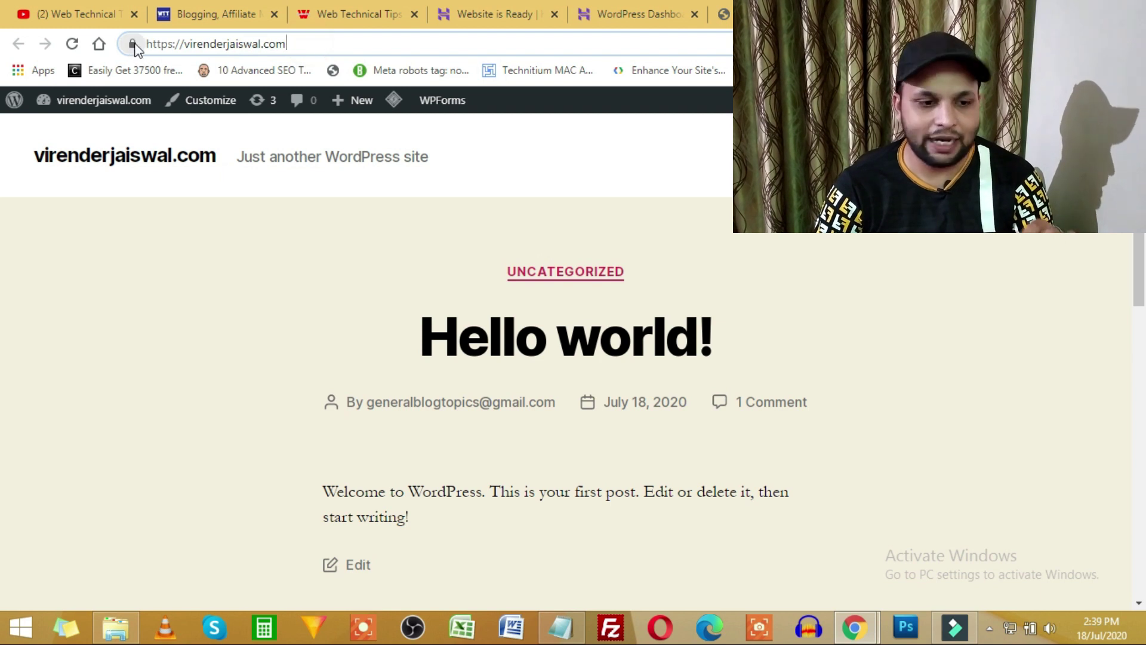
pyautogui.moveTo(146, 43); pyautogui.dragTo(182, 44)
pyautogui.press('BackSpace')
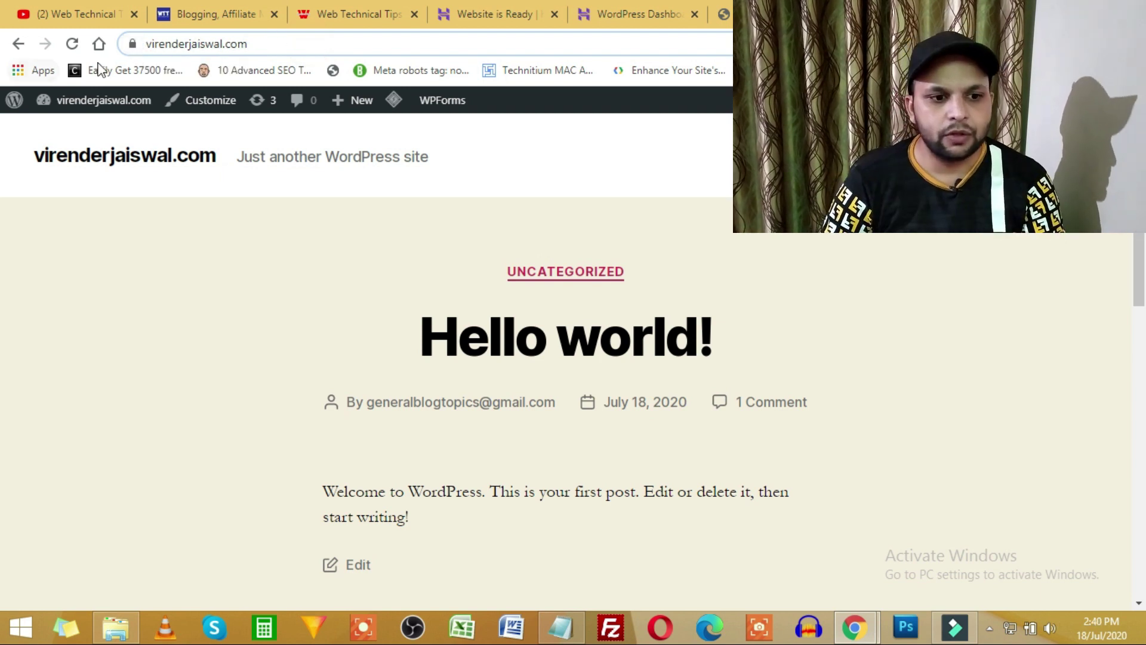
pyautogui.hotkey('ctrl', 'z')
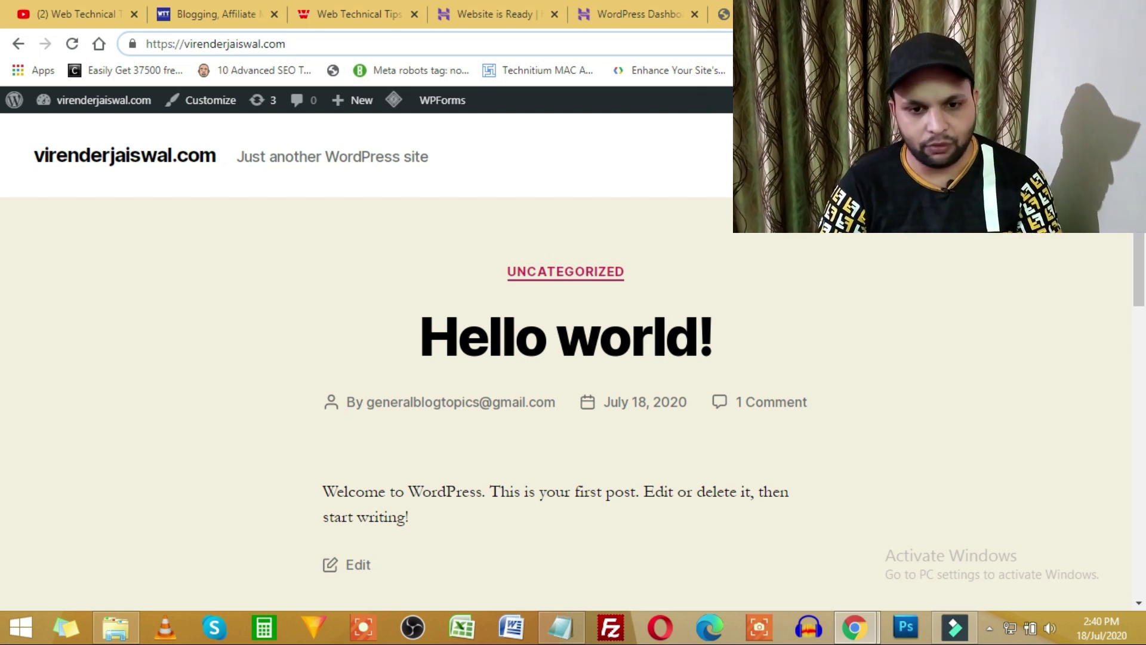
# On the hPanel WordPress dashboard, switch the Force HTTPS toggle to Active.
pyautogui.click(724, 13)
pyautogui.click(627, 14)
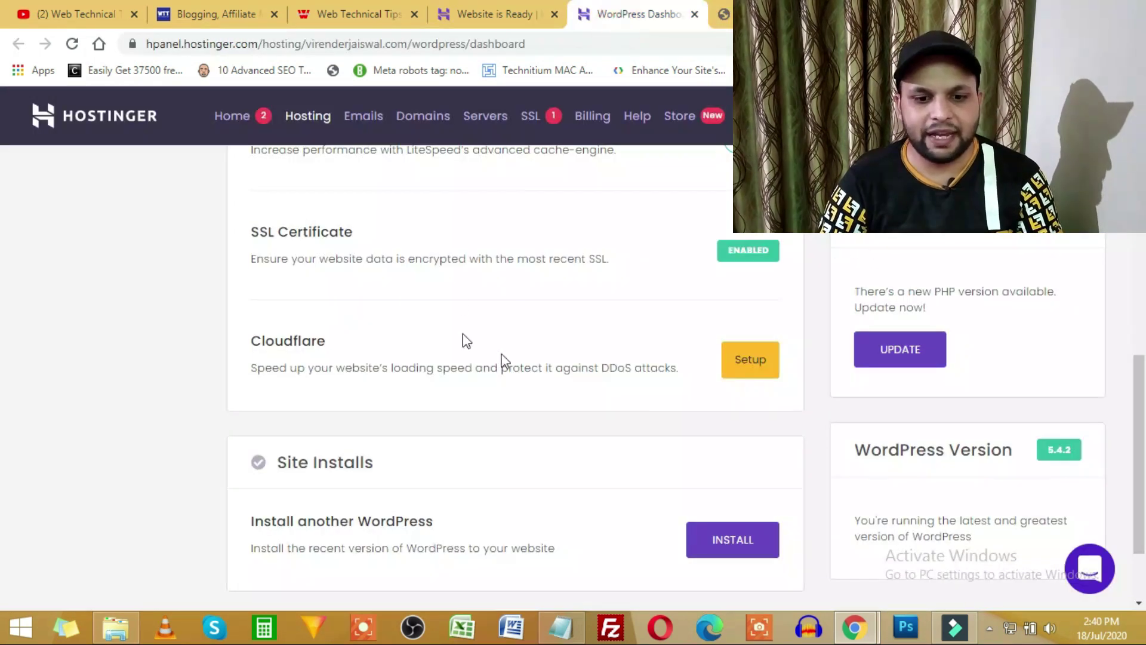
pyautogui.scroll(3, 692, 373)
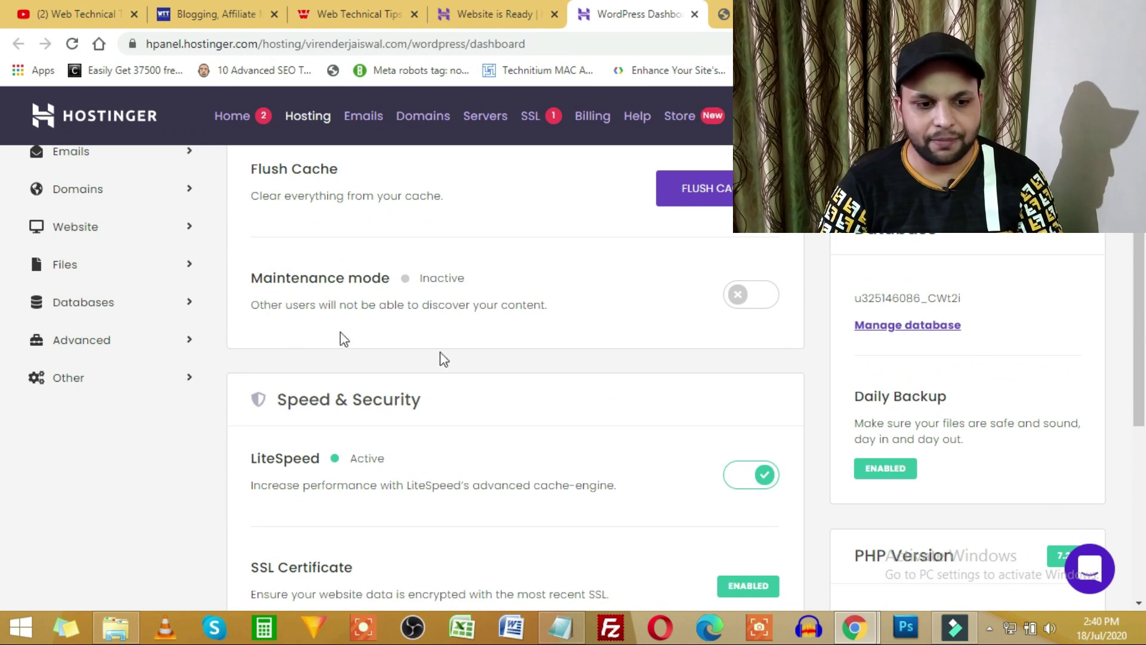
pyautogui.scroll(5, 285, 304)
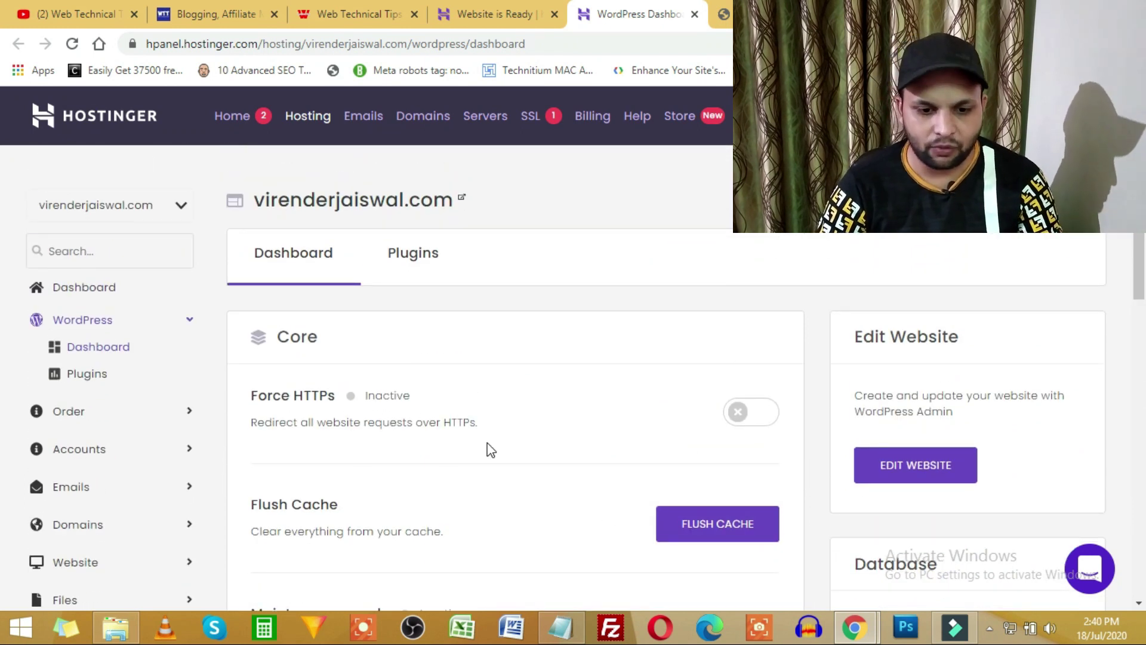
pyautogui.click(743, 410)
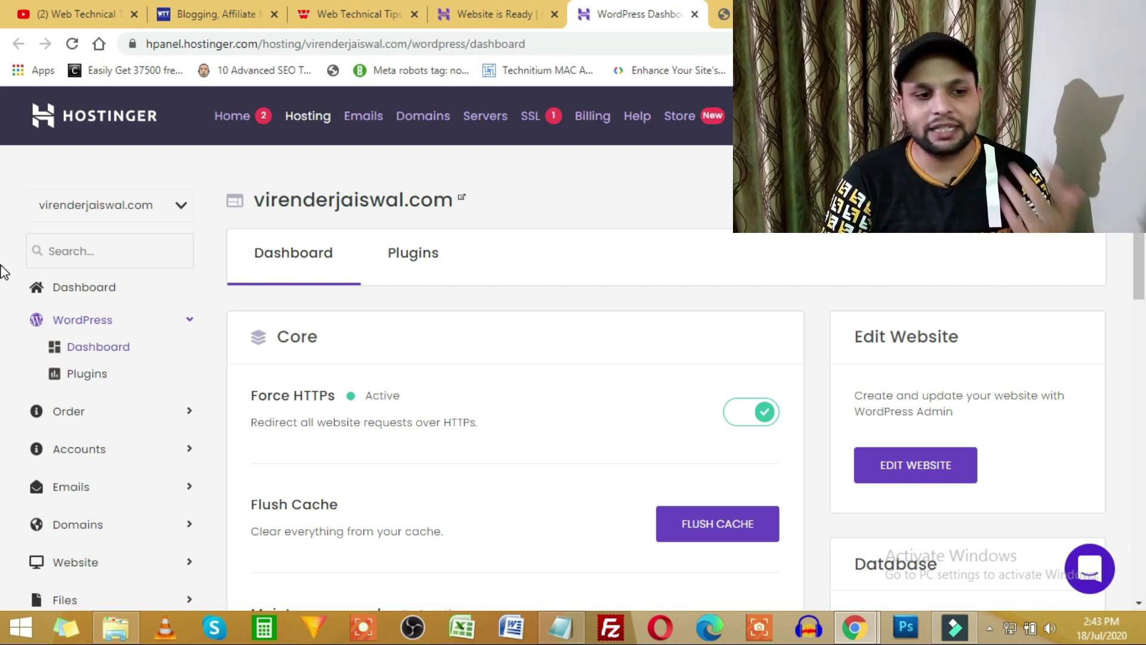
# Search the Web Technical Tips channel for 'ssl' and browse the free SSL tutorial results.
pyautogui.click(95, 13)
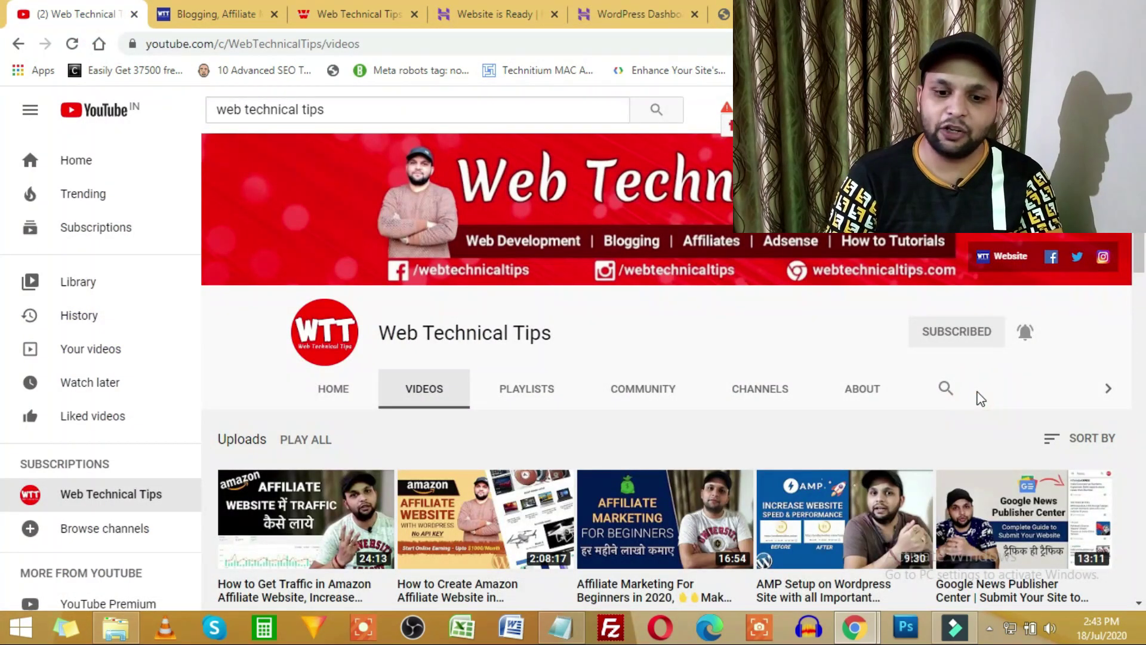
pyautogui.click(944, 389)
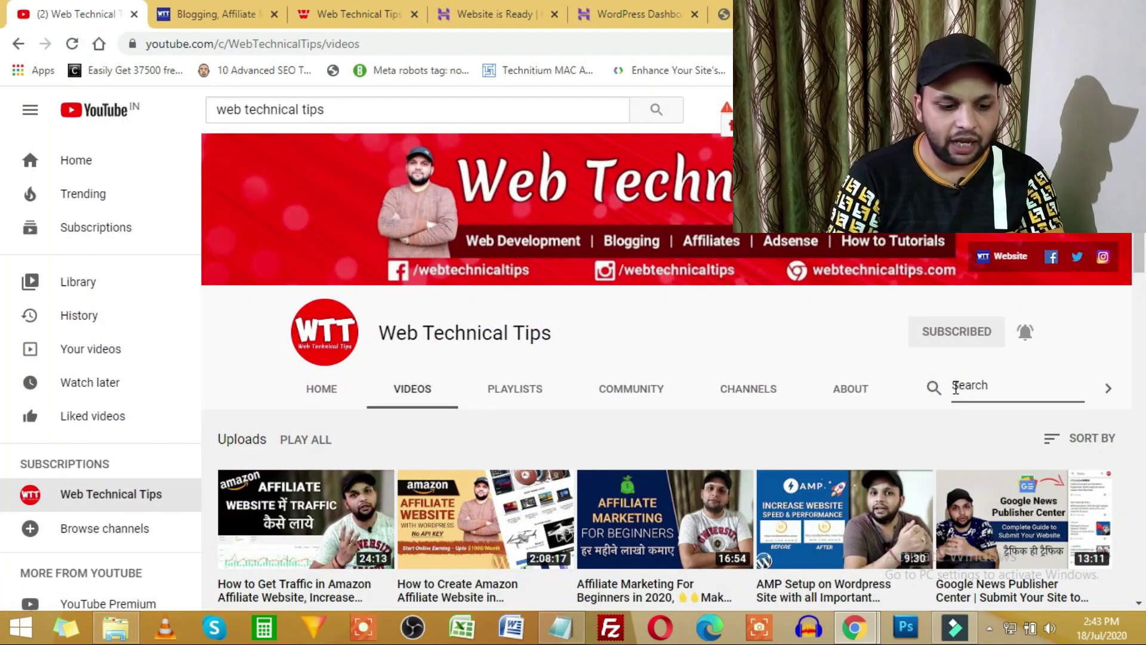
pyautogui.write('ssl')
pyautogui.press('Return')
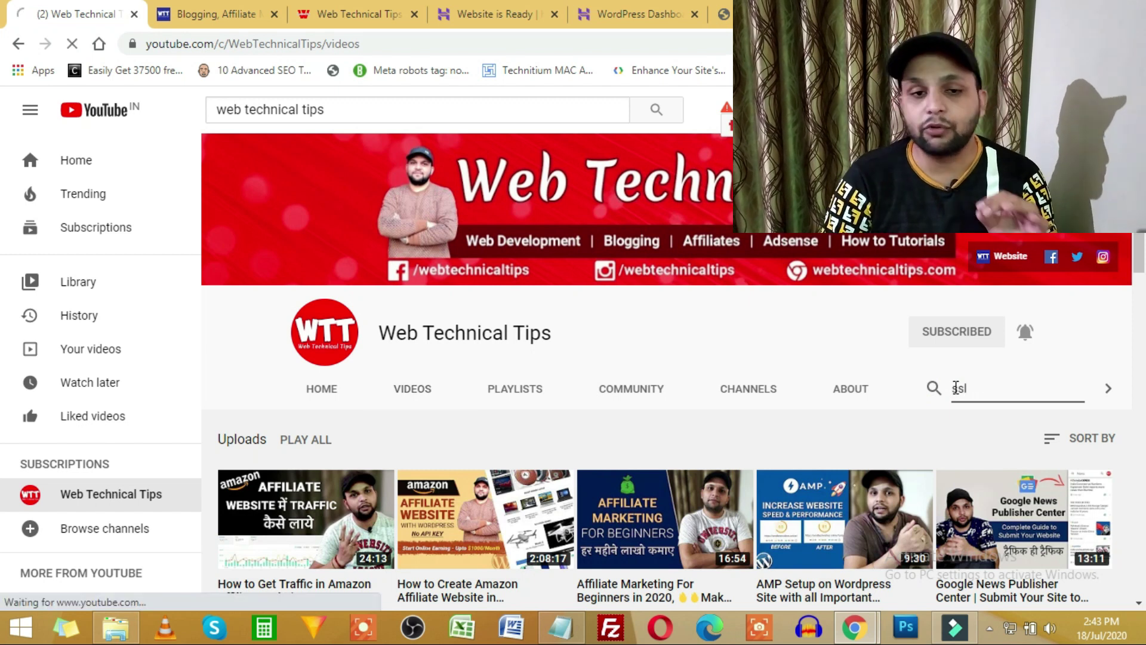
pyautogui.scroll(-2, 537, 491)
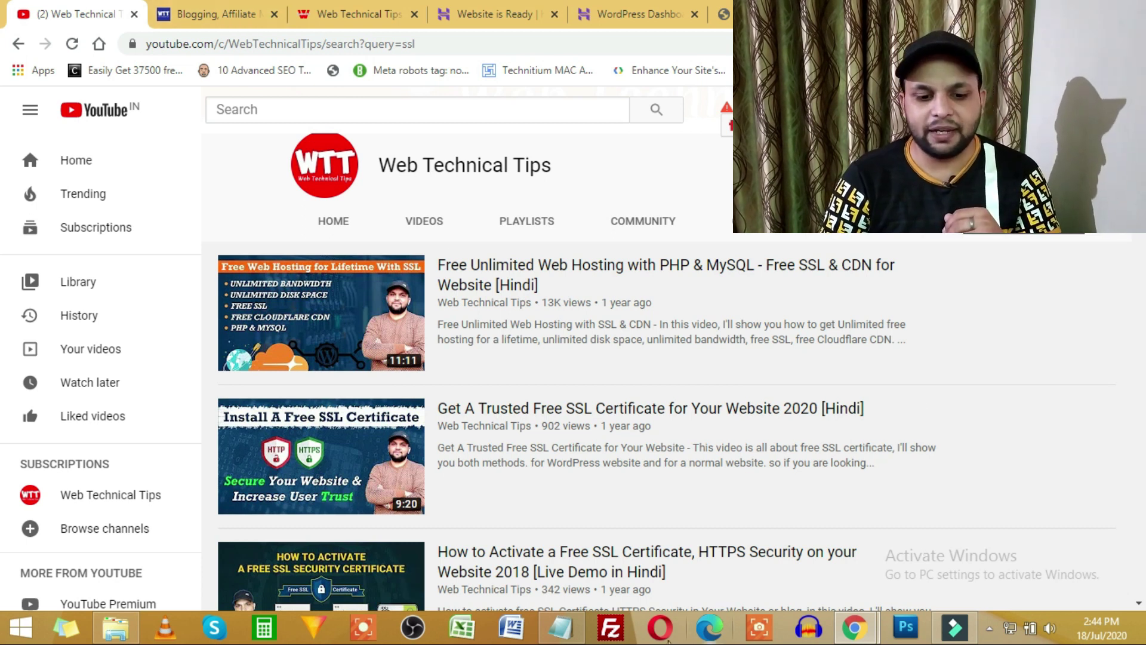
pyautogui.click(564, 624)
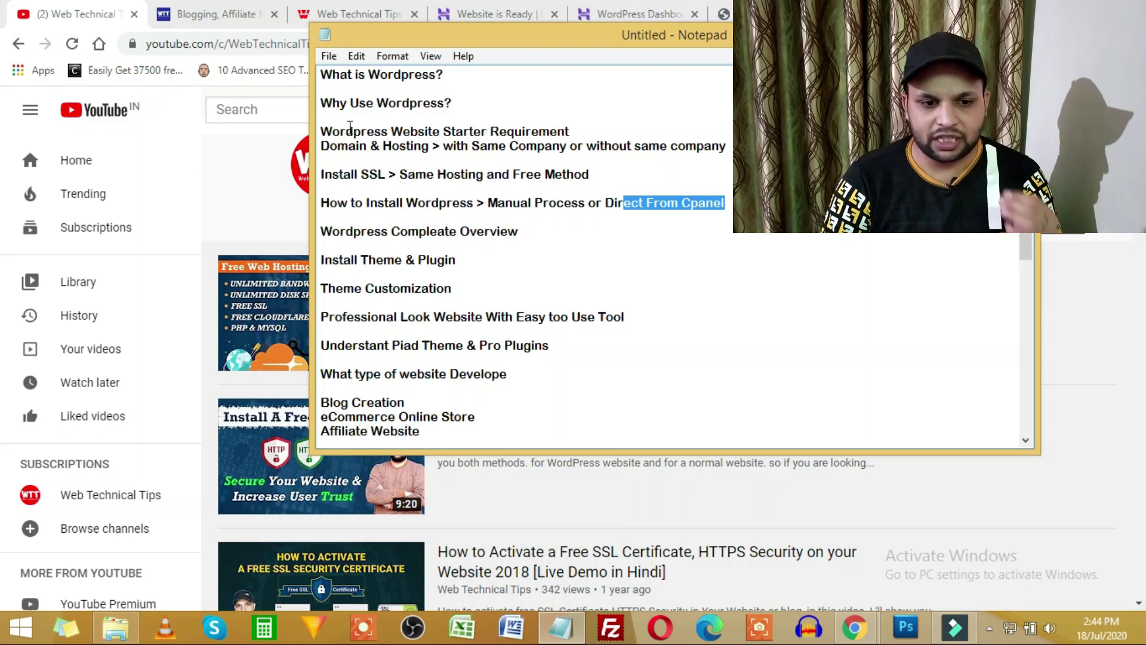
pyautogui.moveTo(352, 174); pyautogui.dragTo(544, 174)
pyautogui.moveTo(661, 146); pyautogui.dragTo(391, 145)
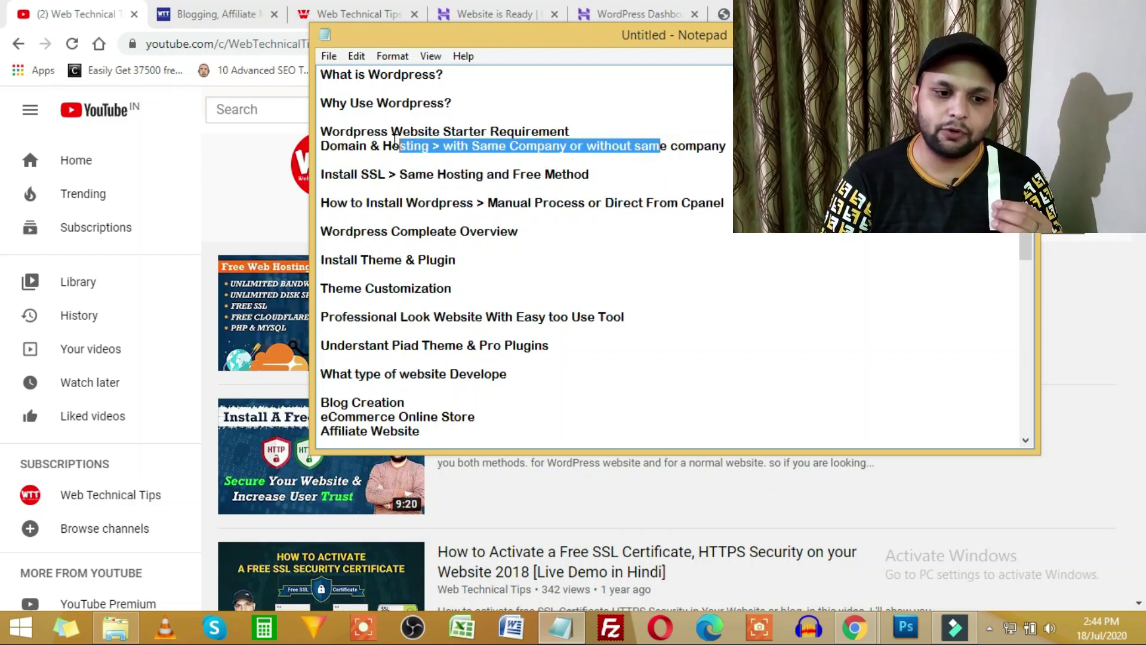
pyautogui.moveTo(364, 203); pyautogui.dragTo(671, 202)
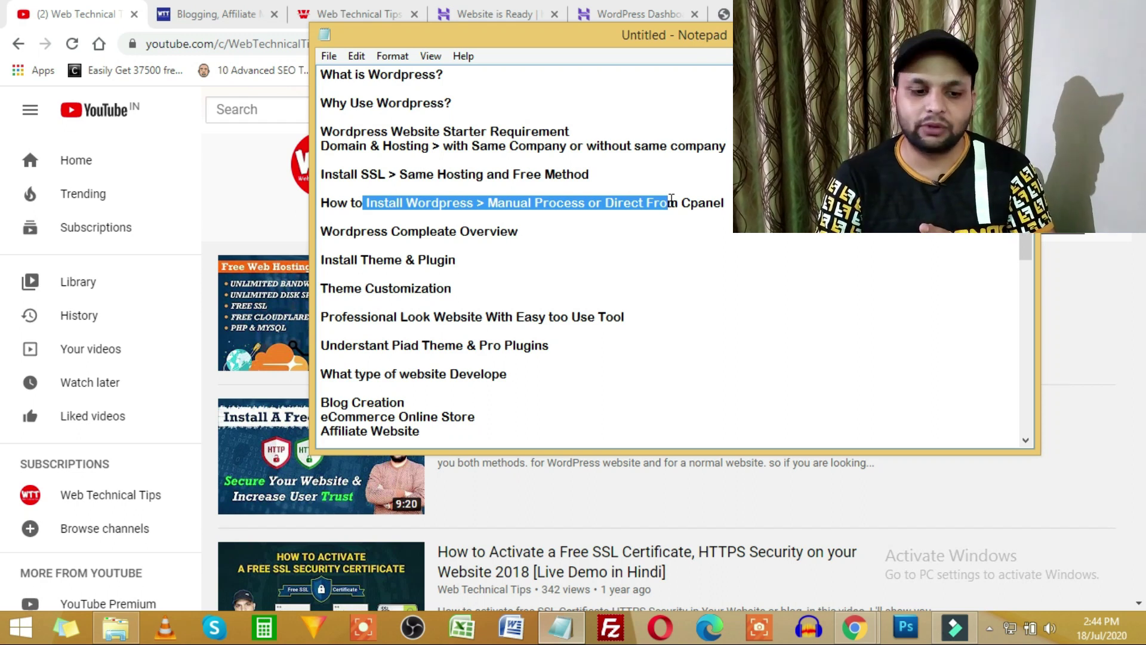
pyautogui.click(204, 129)
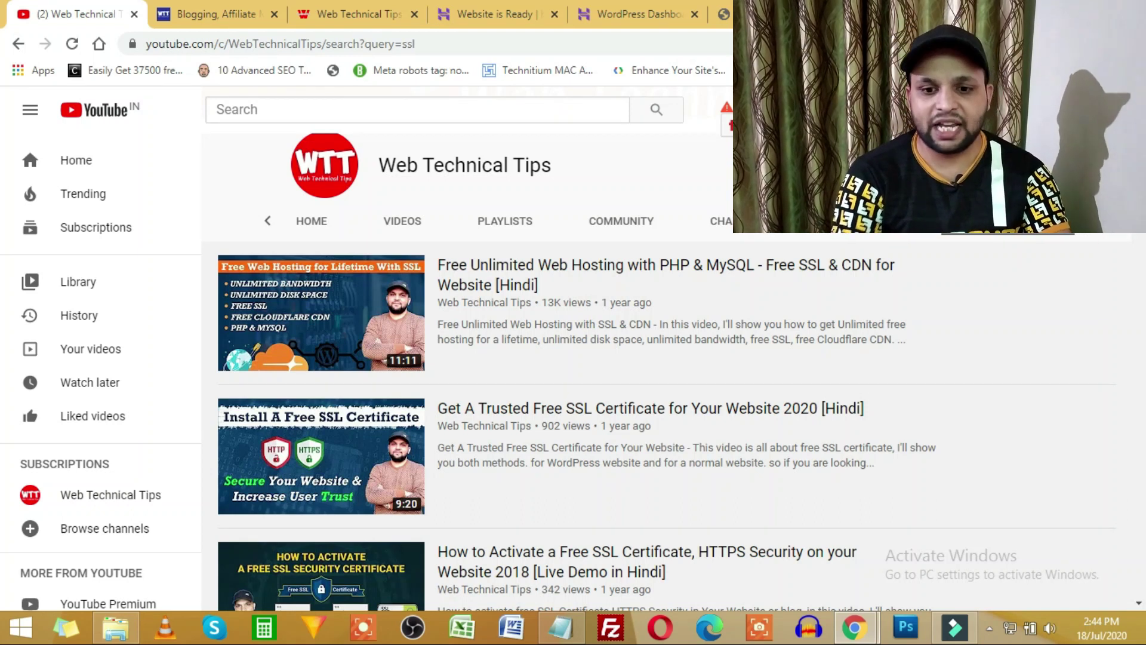
# Run the channel search for 'wordpress' and scroll through the resulting videos.
pyautogui.press('Return')
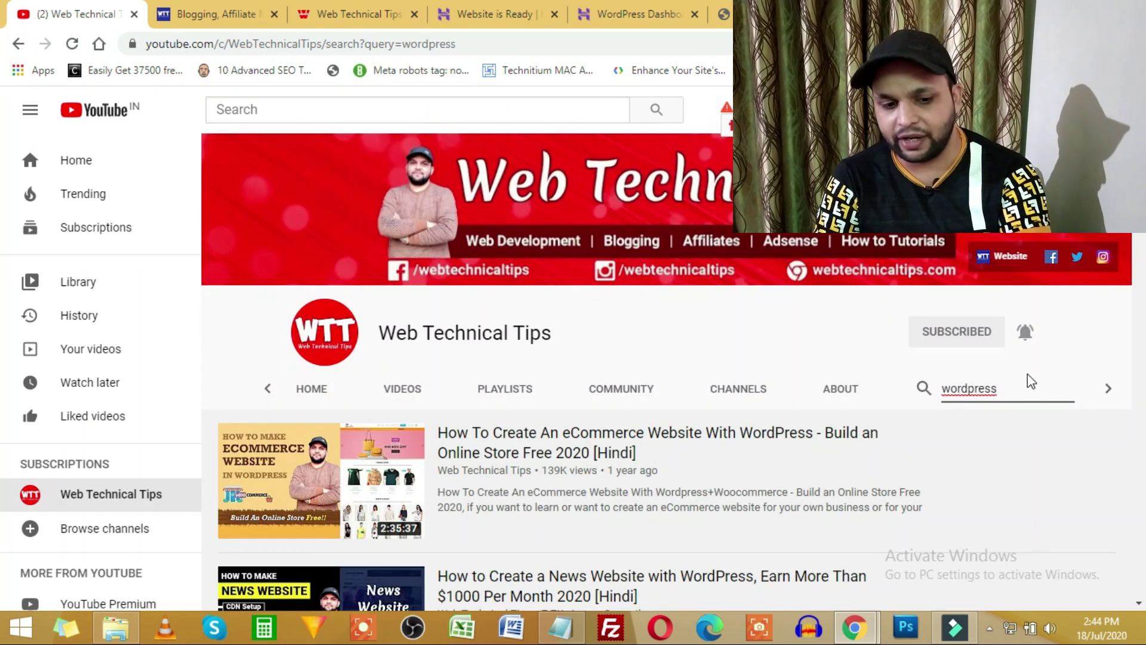
pyautogui.scroll(-6, 842, 414)
pyautogui.scroll(-15, 700, 443)
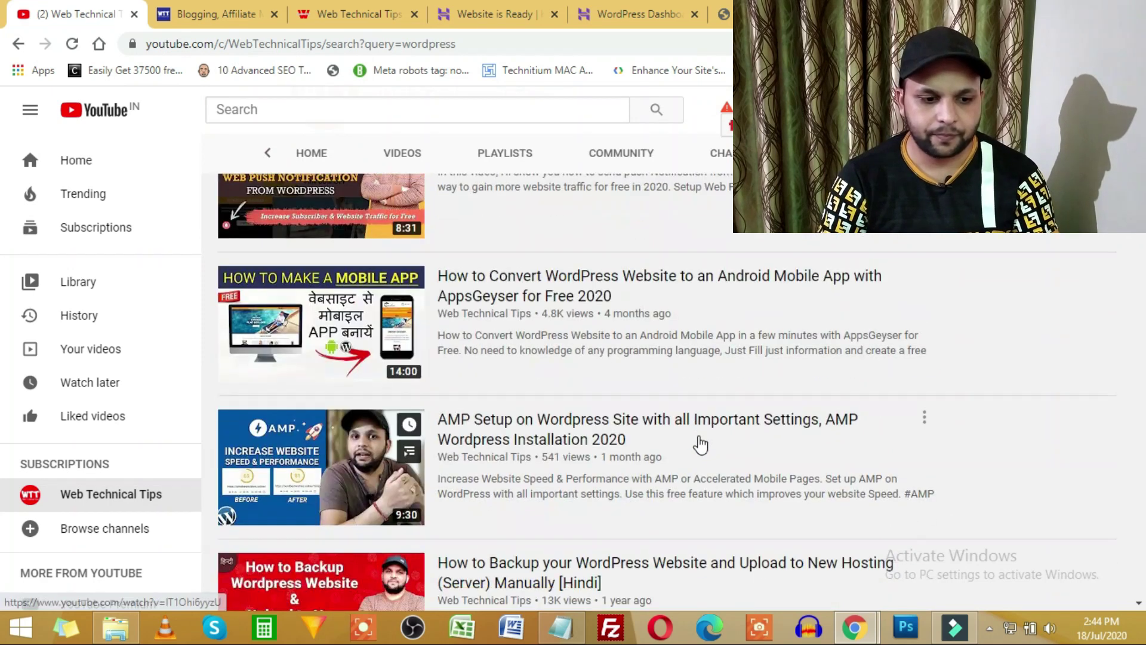
pyautogui.scroll(-4, 702, 443)
pyautogui.scroll(3, 696, 440)
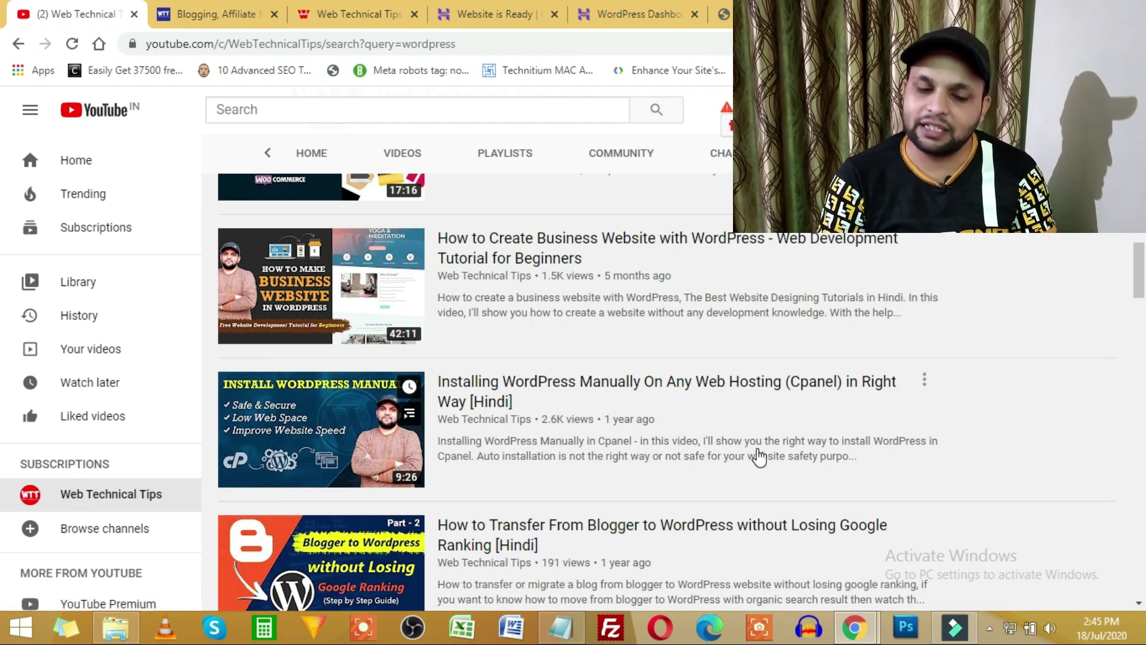
pyautogui.click(560, 626)
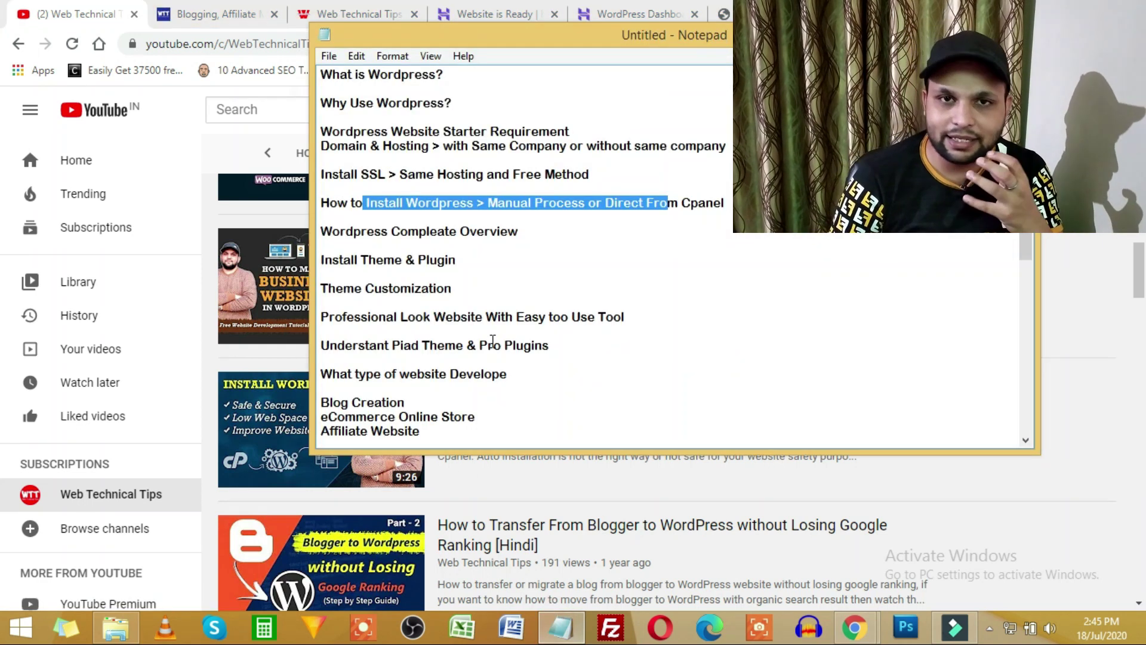
pyautogui.click(603, 225)
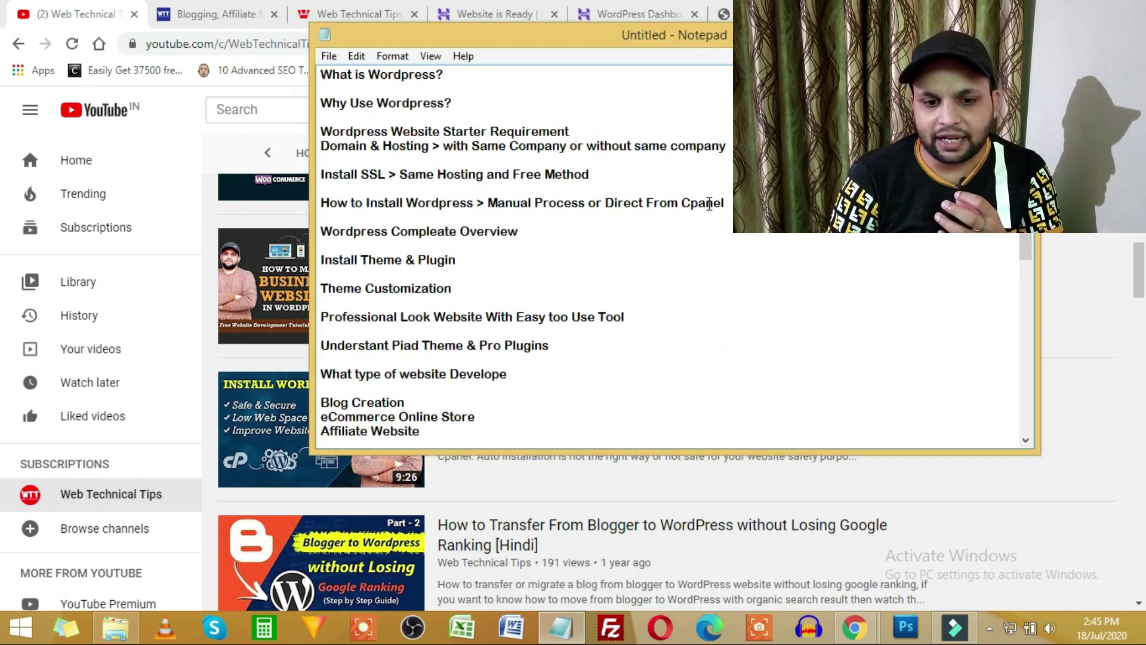
pyautogui.moveTo(724, 203); pyautogui.dragTo(293, 74)
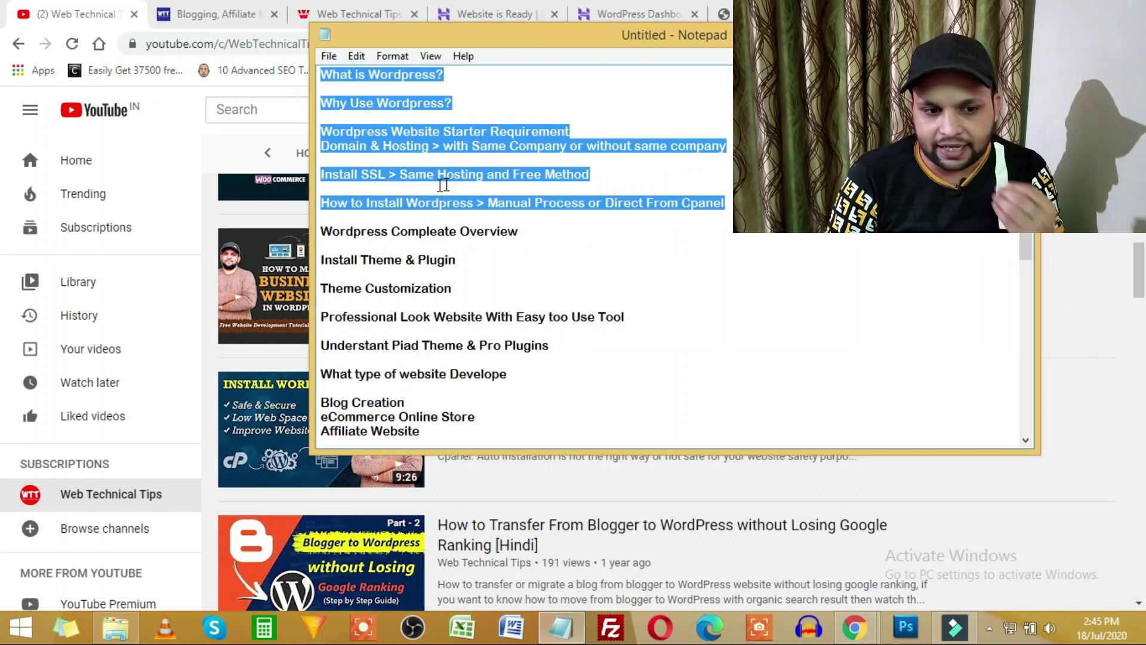
pyautogui.click(504, 236)
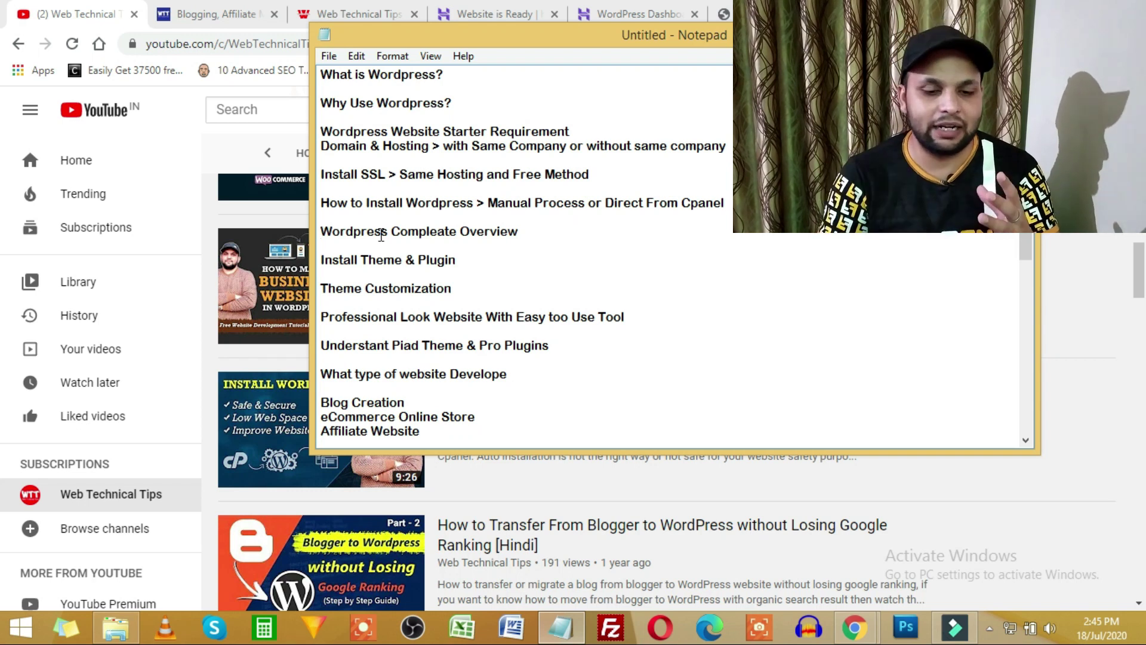
pyautogui.click(636, 13)
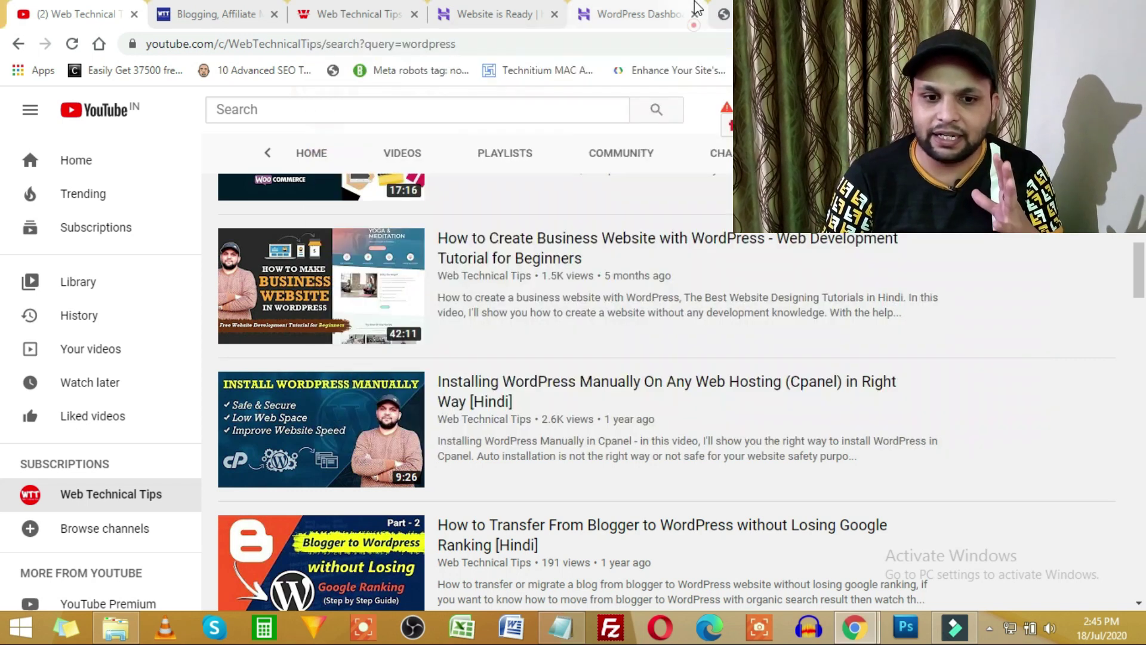
# Go to Plugins > Installed Plugins in the WordPress admin, logging back in when prompted.
pyautogui.hotkey('ctrl', 'Tab')
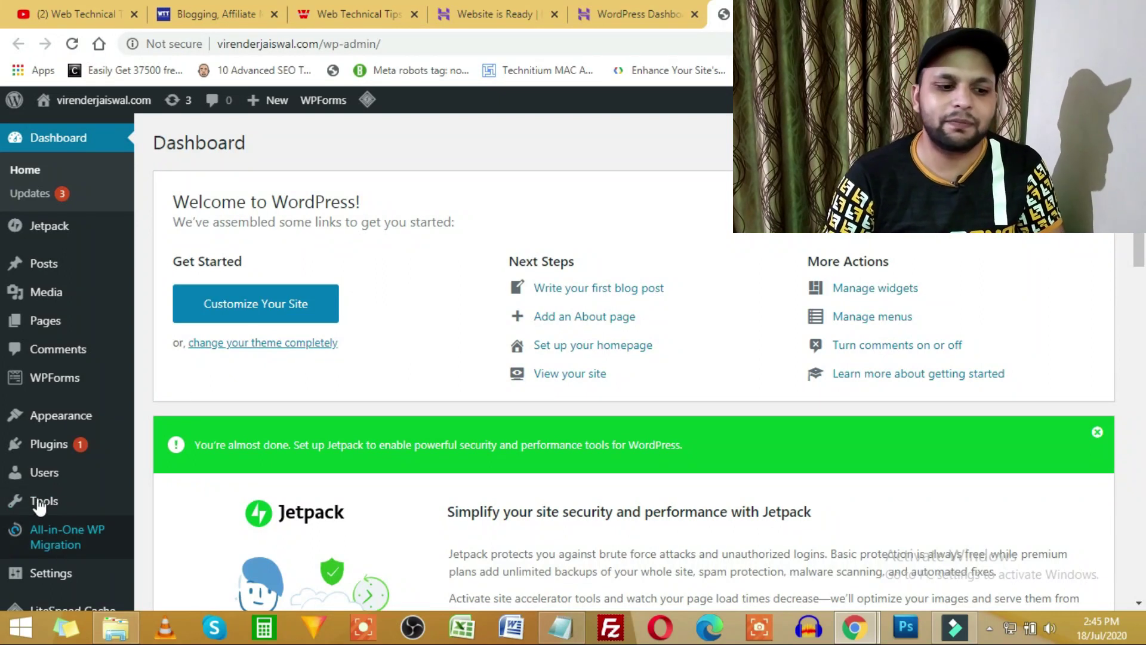
pyautogui.moveTo(43, 475)
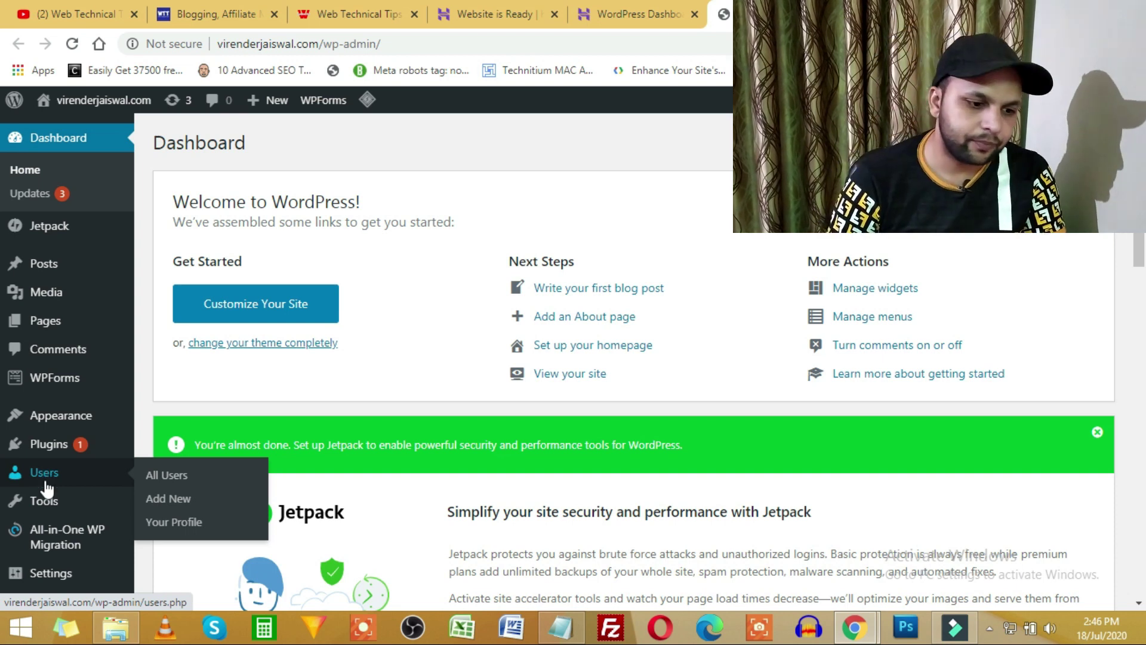
pyautogui.click(51, 452)
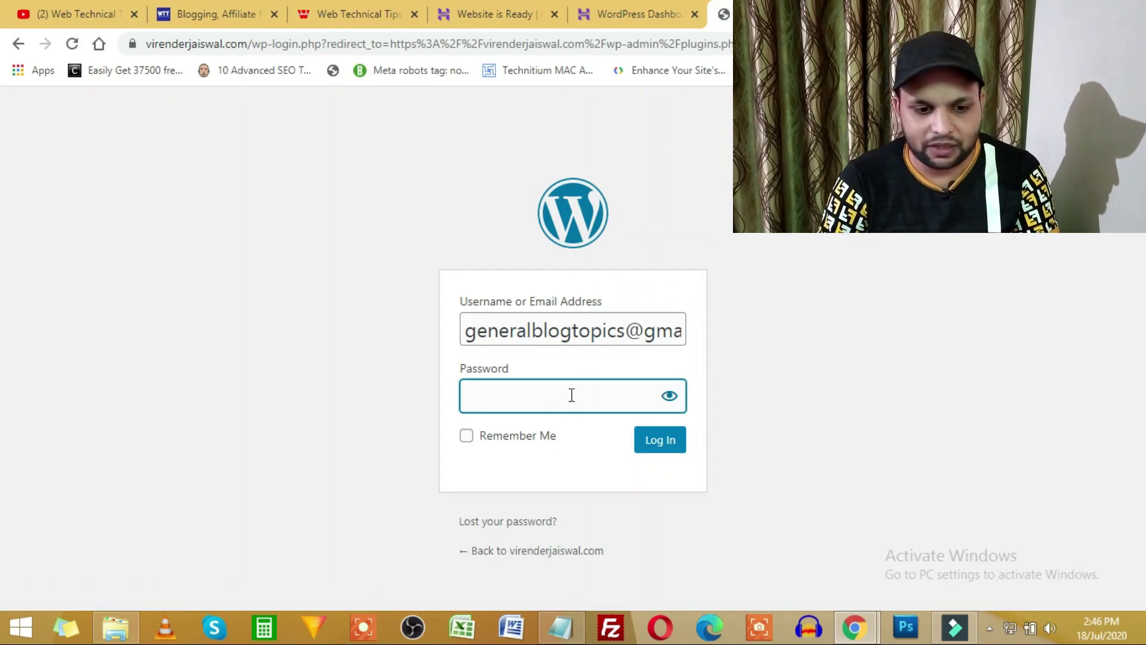
pyautogui.click(520, 395)
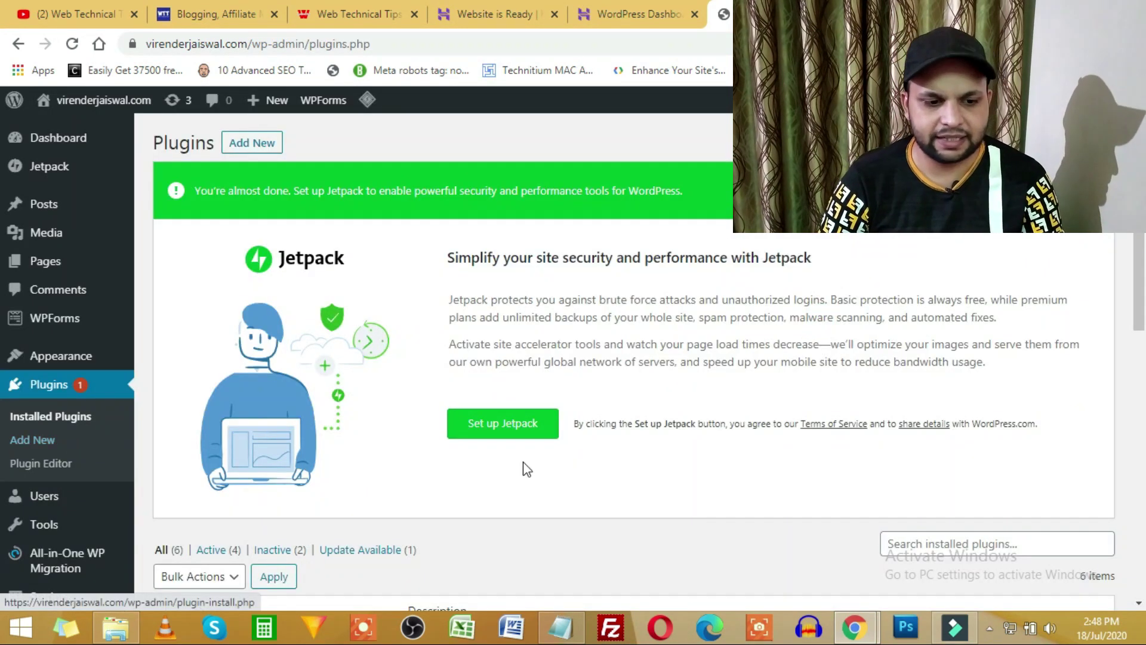
# Dismiss the Jetpack banner, remove LiteSpeed Cache, and return to the Dashboard.
pyautogui.scroll(-4, 525, 469)
pyautogui.scroll(3, 967, 358)
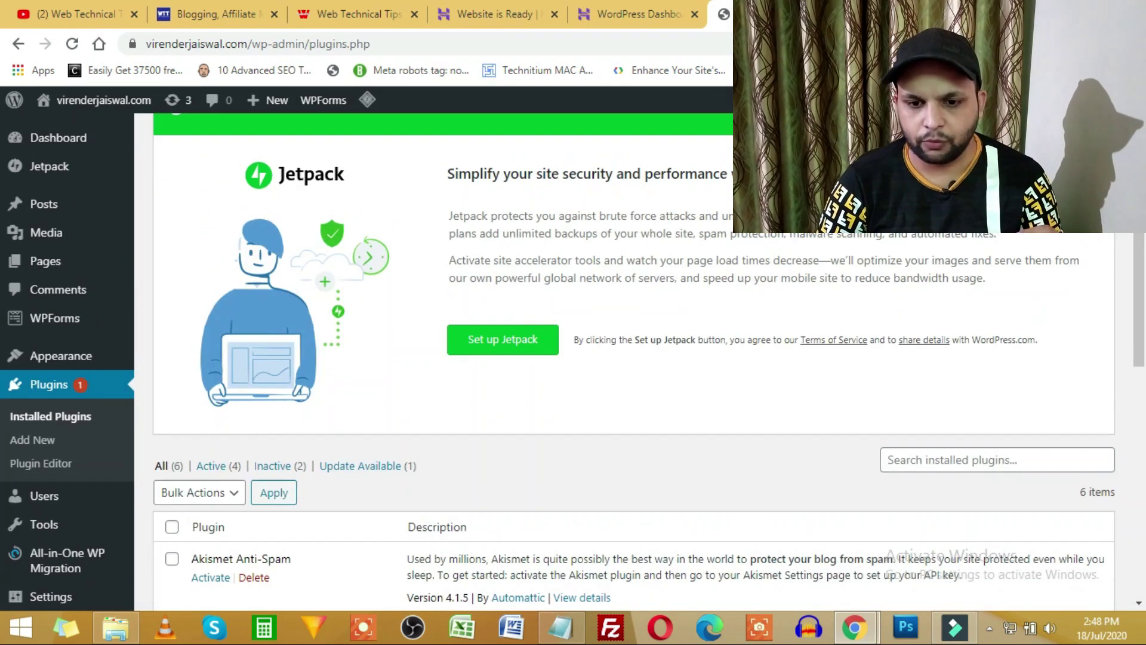
pyautogui.scroll(2, 599, 278)
pyautogui.click(1104, 179)
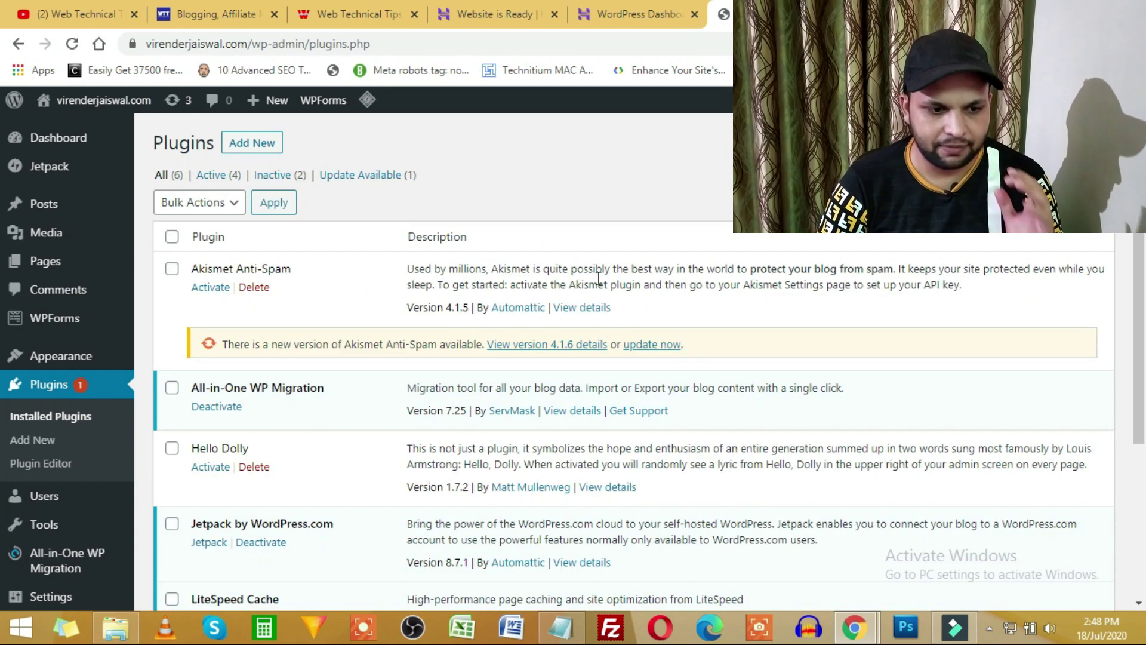
pyautogui.scroll(-4, 495, 332)
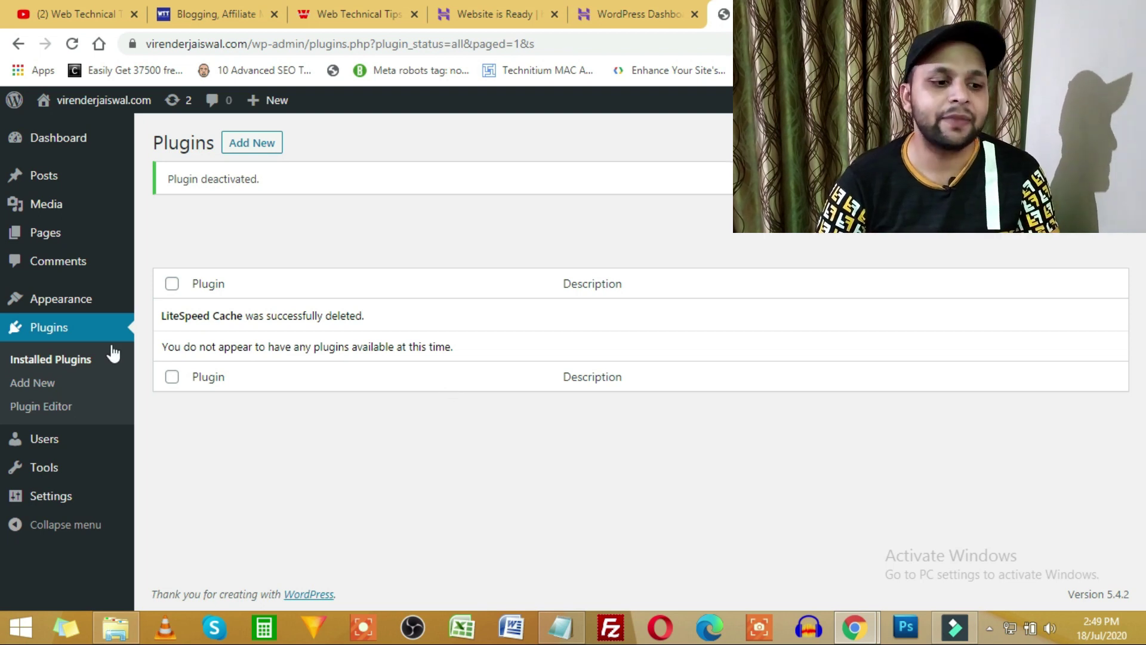
pyautogui.click(81, 140)
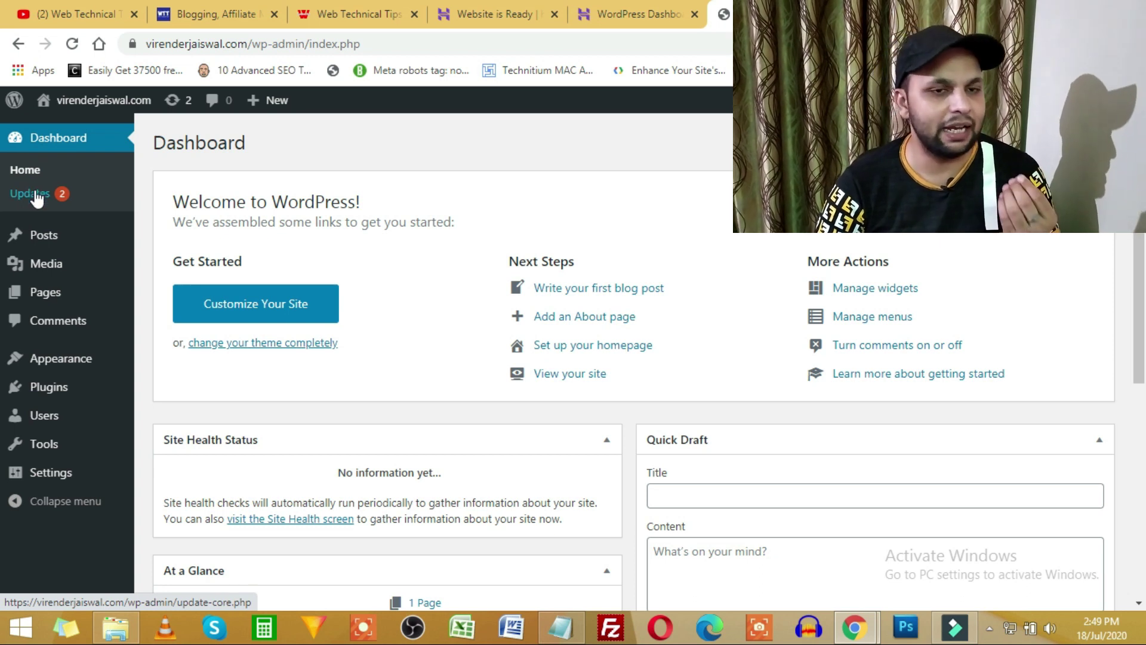
# Select all themes on the Updates page and update Twenty Nineteen (1.6) and Twenty Twenty (1.4).
pyautogui.click(36, 195)
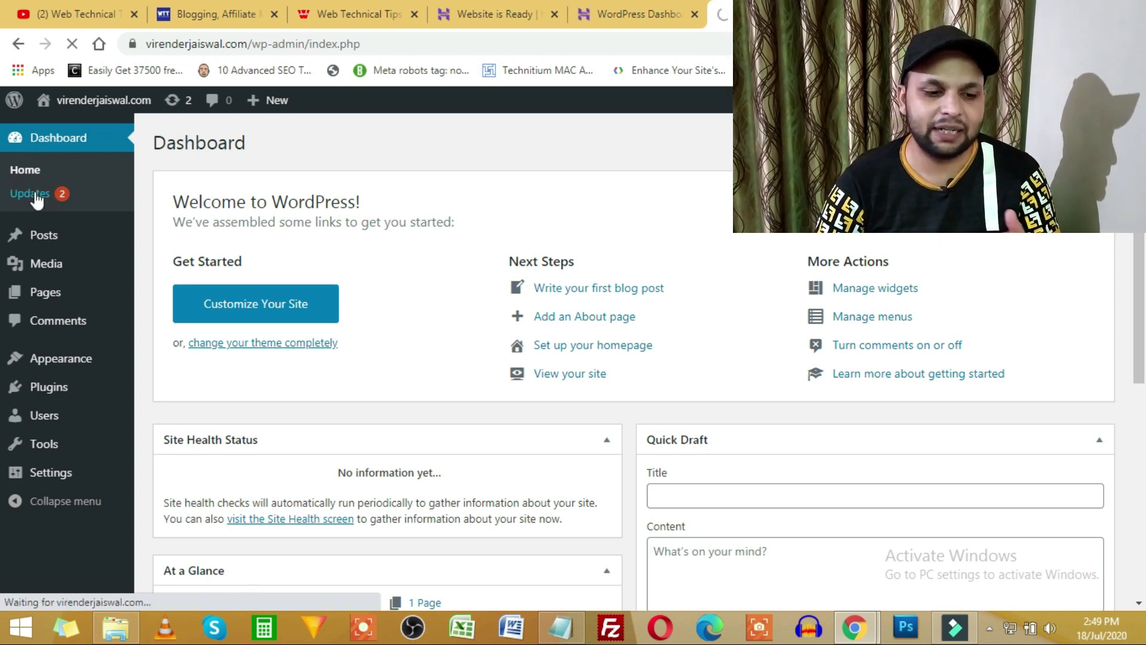
pyautogui.scroll(-5, 263, 401)
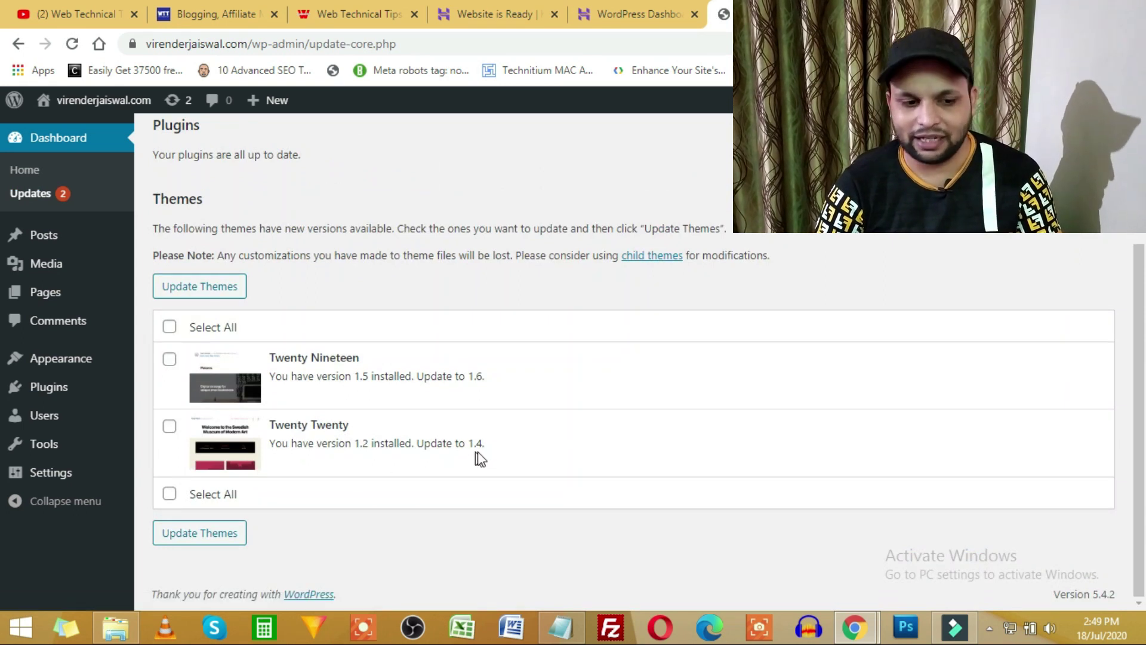
pyautogui.click(170, 326)
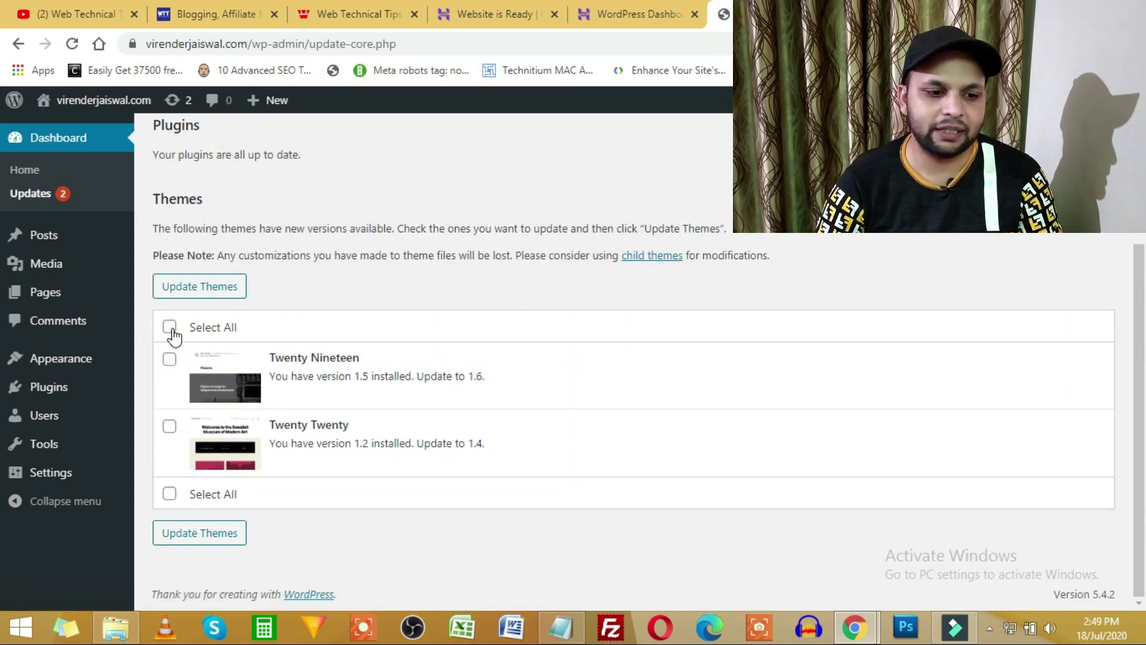
pyautogui.click(200, 293)
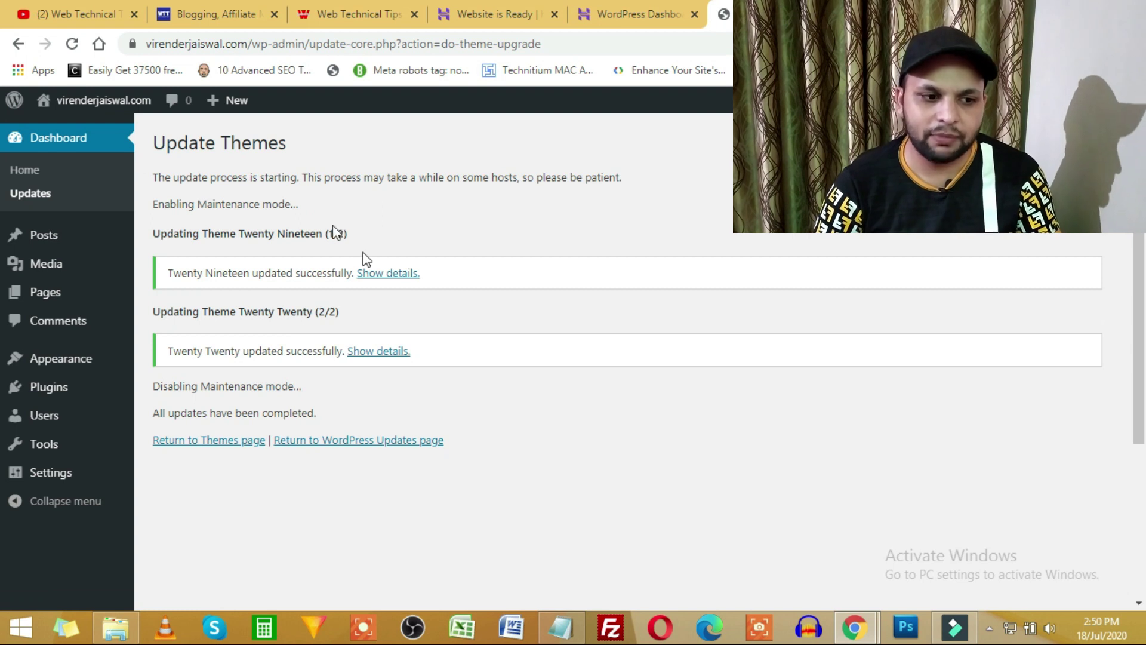
# Go back to the Dashboard home once both theme updates finish successfully.
pyautogui.click(75, 149)
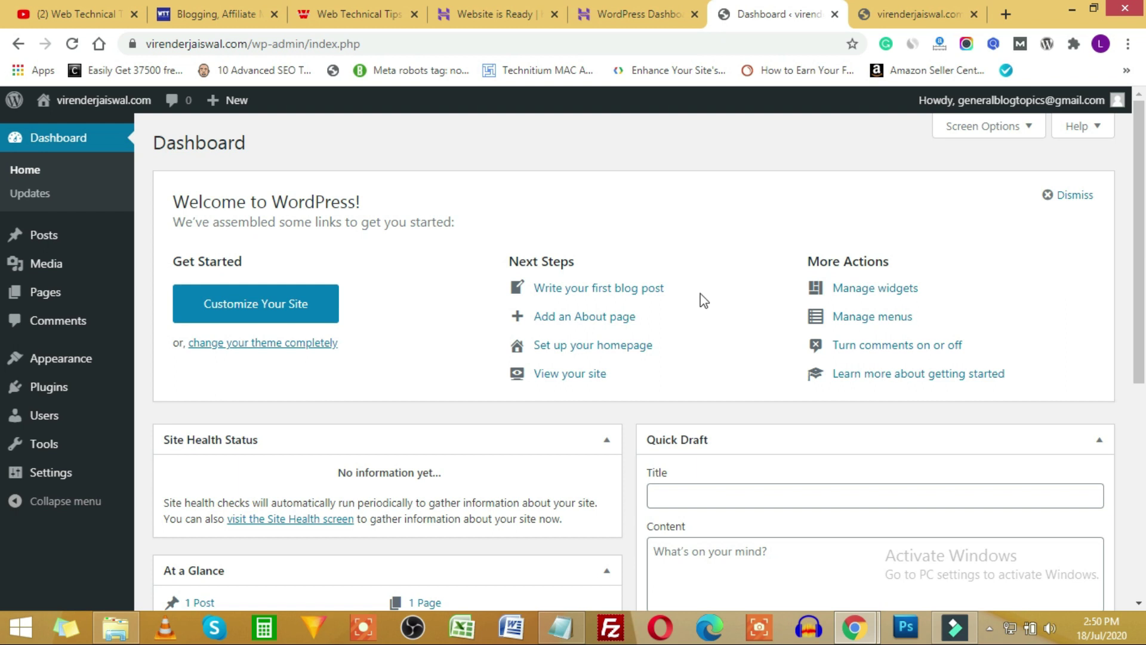
# Uncheck Welcome, At a Glance, Activity, Quick Draft and Events boxes, keeping Site Health Status, then open Settings > General.
pyautogui.scroll(-5, 698, 299)
pyautogui.scroll(5, 520, 352)
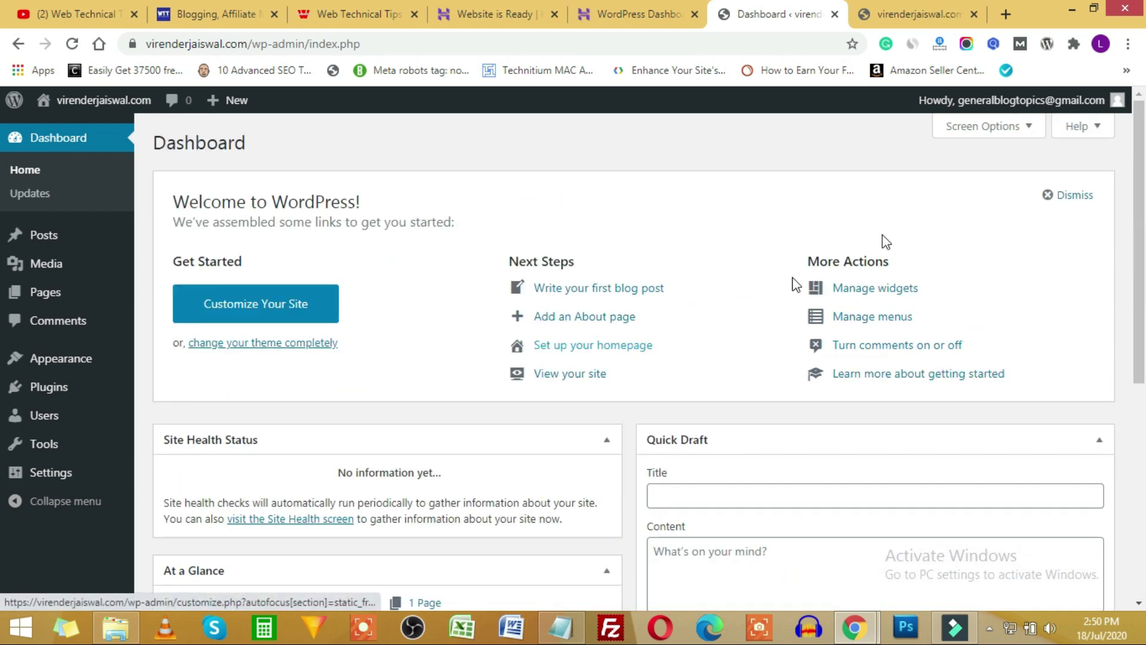
pyautogui.click(998, 130)
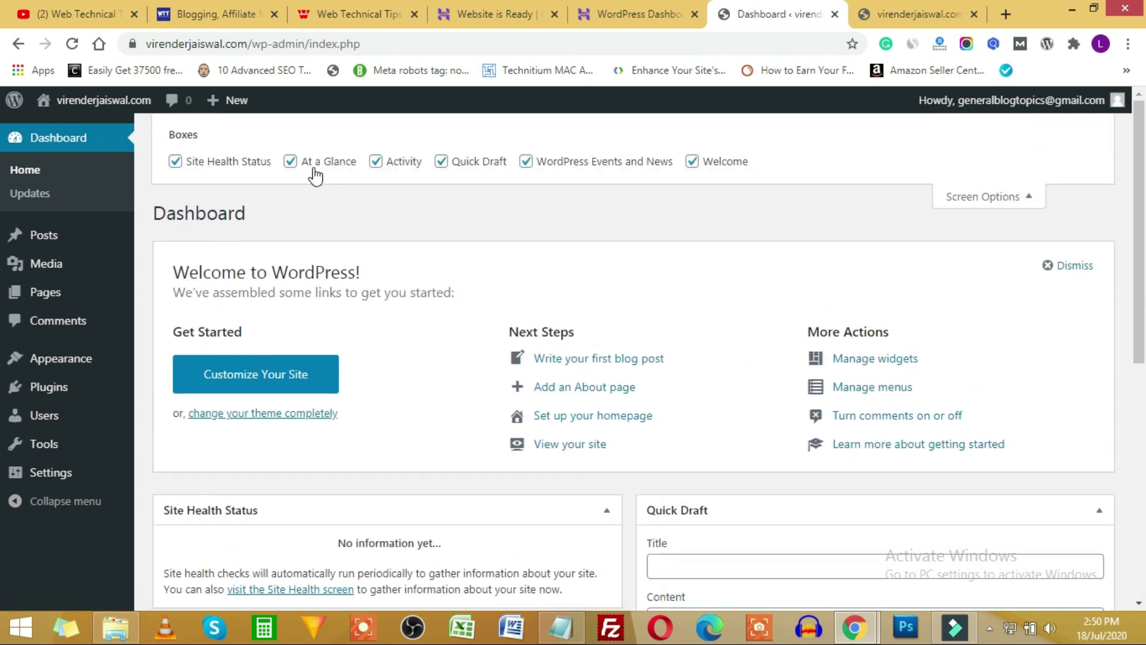
pyautogui.click(327, 170)
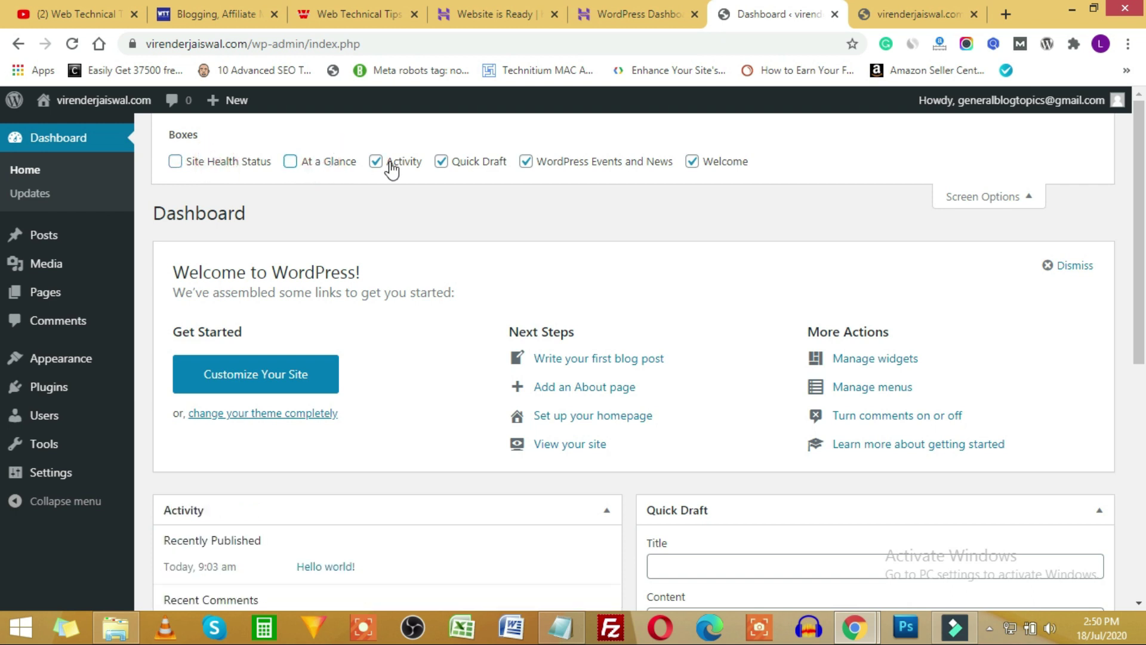
pyautogui.click(389, 167)
pyautogui.click(472, 163)
pyautogui.click(567, 163)
pyautogui.click(691, 162)
pyautogui.click(227, 169)
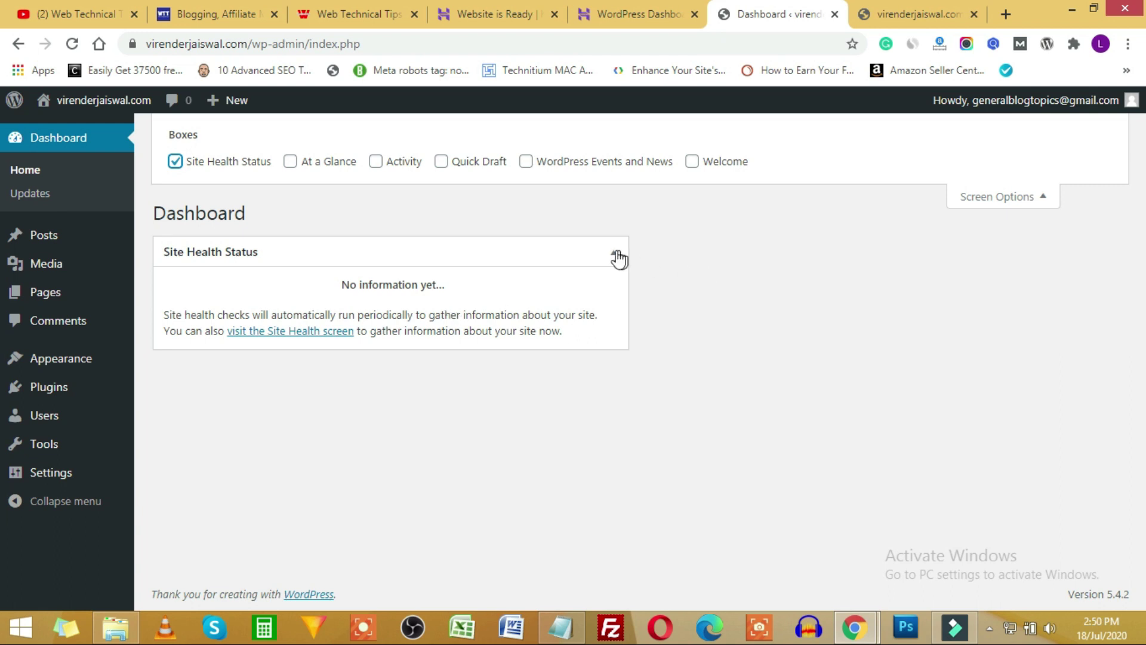
pyautogui.click(1056, 207)
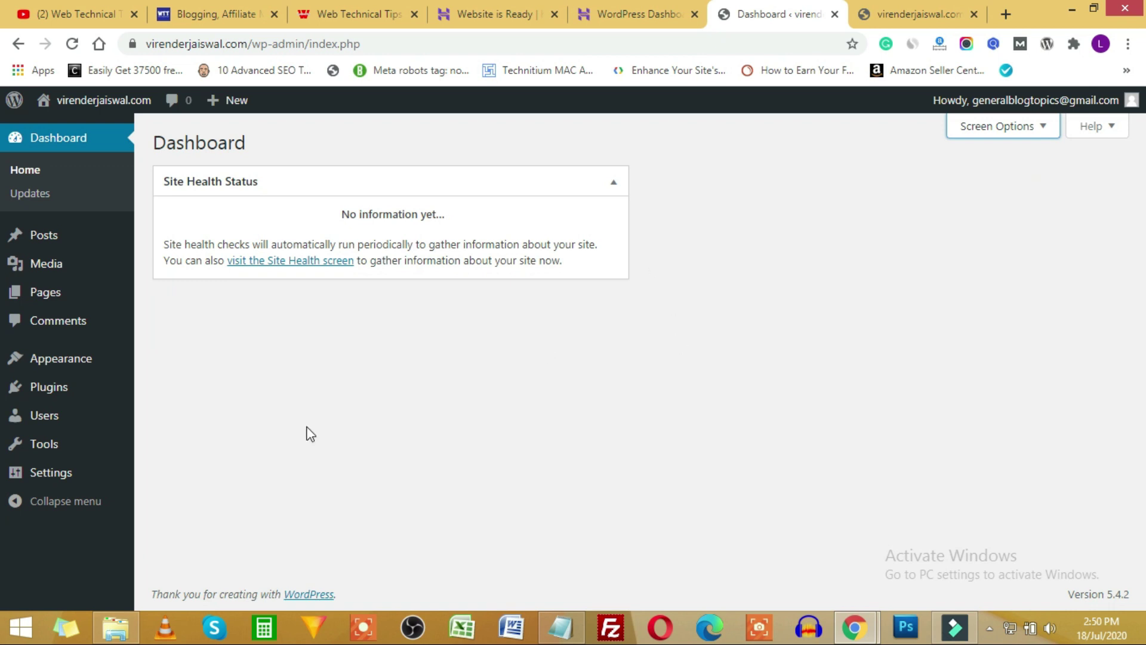
pyautogui.click(47, 477)
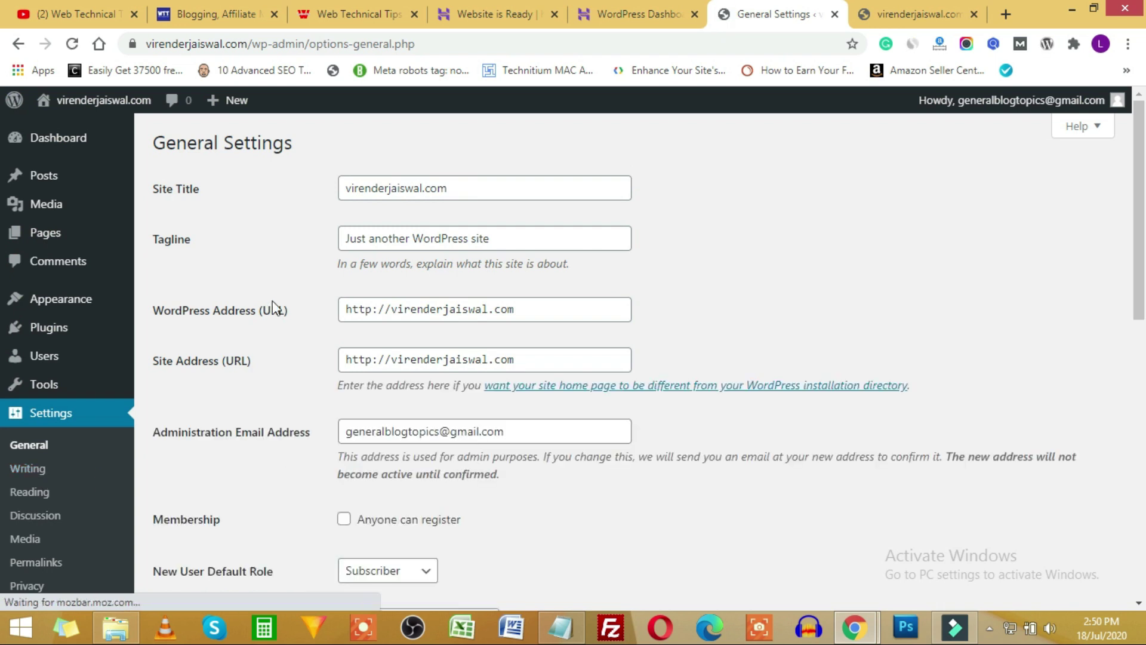
# Set the Site Title to 'Web Technical Tips'.
pyautogui.click(417, 188)
pyautogui.click(500, 239)
pyautogui.click(385, 184)
pyautogui.moveTo(471, 185); pyautogui.dragTo(348, 185)
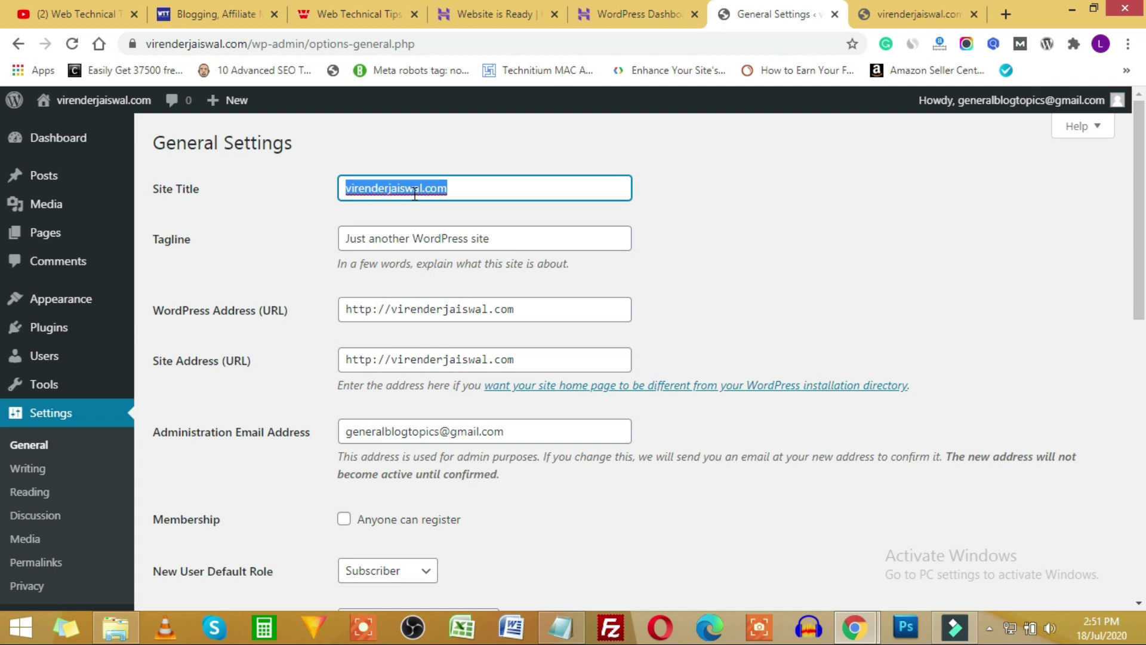
pyautogui.write('Virender ')
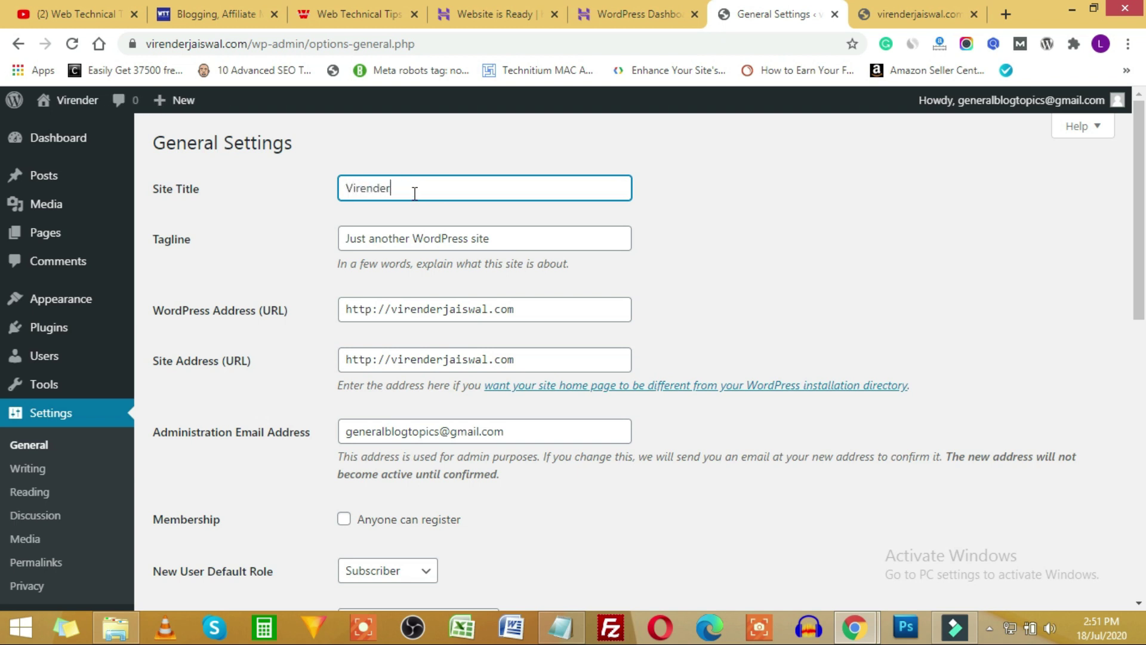
pyautogui.write('jaiswal')
pyautogui.press('Left')
pyautogui.press('Left')
pyautogui.press('Left')
pyautogui.press('Left')
pyautogui.write('J')
pyautogui.press('Right')
pyautogui.press('Right')
pyautogui.press('Right')
pyautogui.press('Right')
pyautogui.press('Right')
pyautogui.press('Right')
pyautogui.hotkey('ctrl', 'a')
pyautogui.write('Web Technical Tips')
pyautogui.click(896, 214)
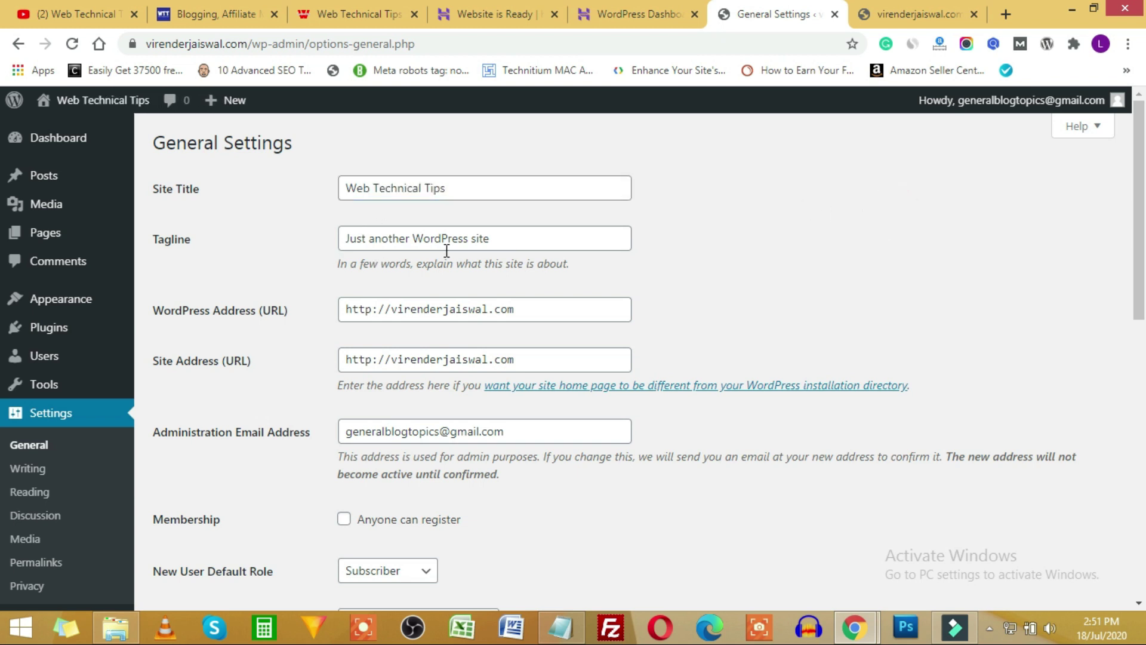
pyautogui.moveTo(504, 238); pyautogui.dragTo(270, 222)
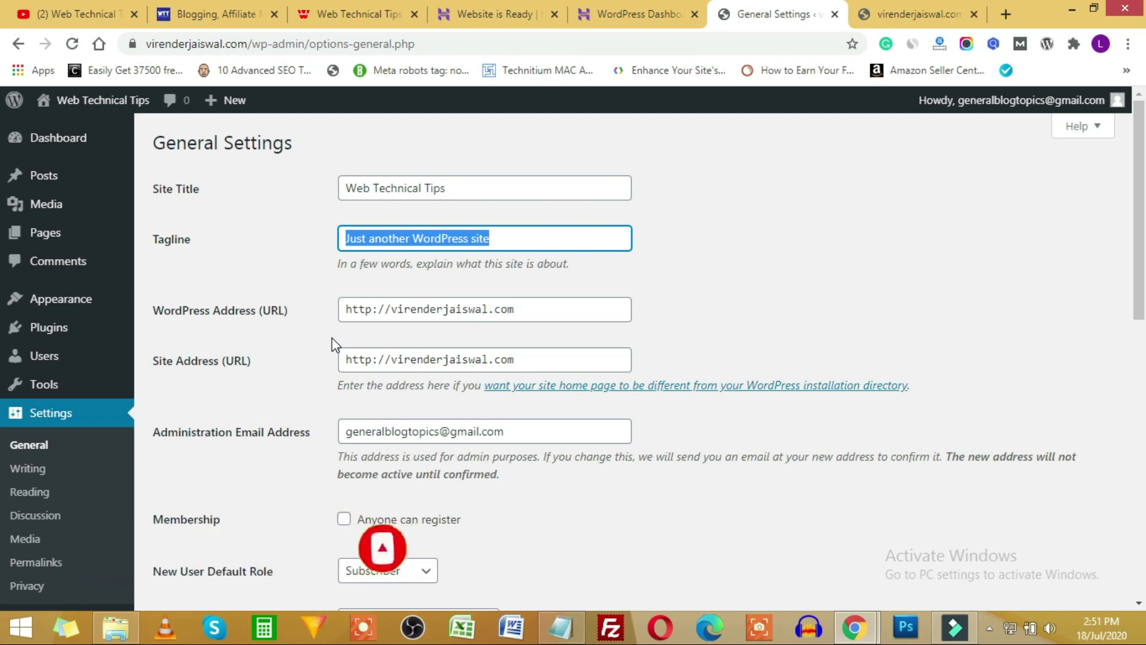
# Change both the WordPress Address and Site Address URLs from http to https.
pyautogui.click(364, 308)
pyautogui.write('s')
pyautogui.click(371, 361)
pyautogui.write('s')
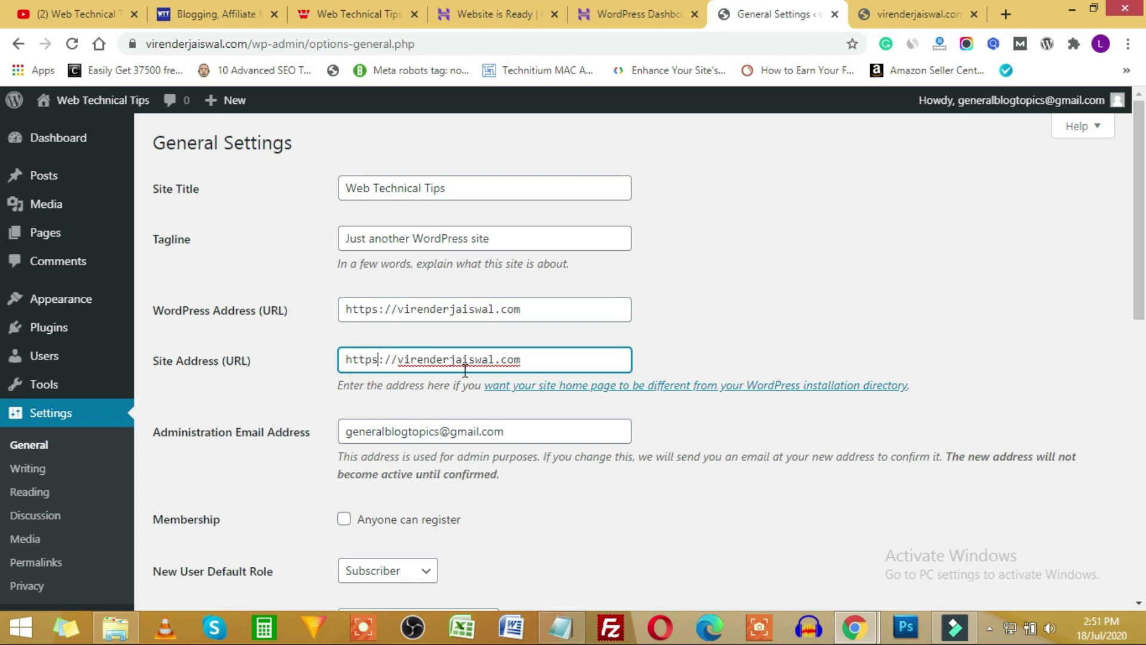
pyautogui.scroll(-3, 528, 271)
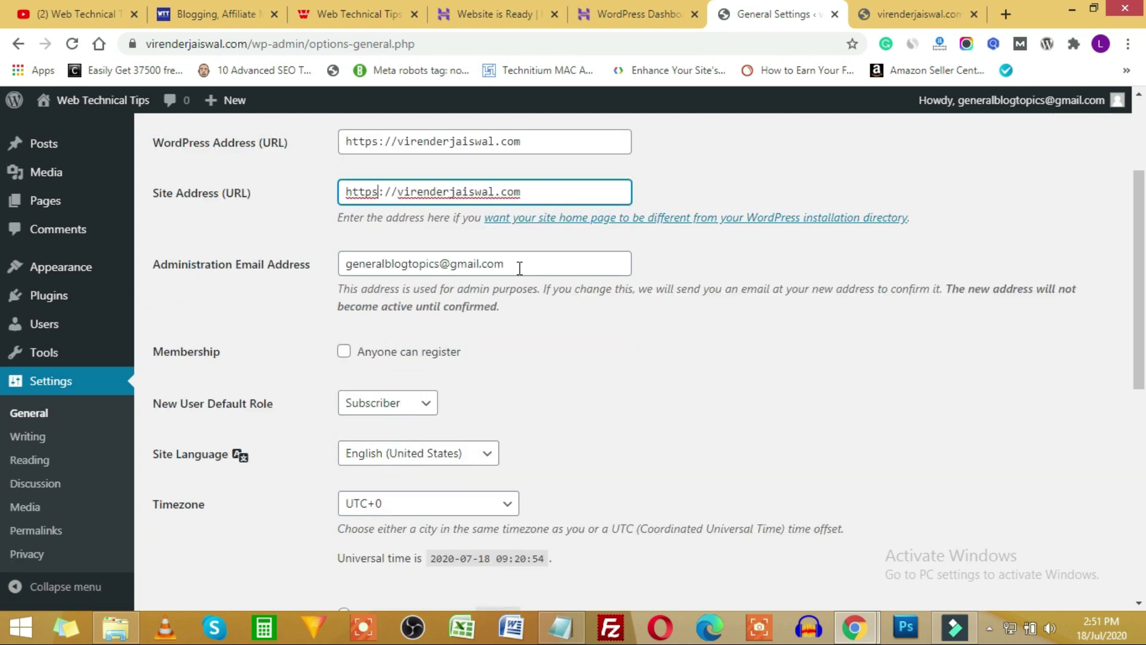
pyautogui.click(578, 274)
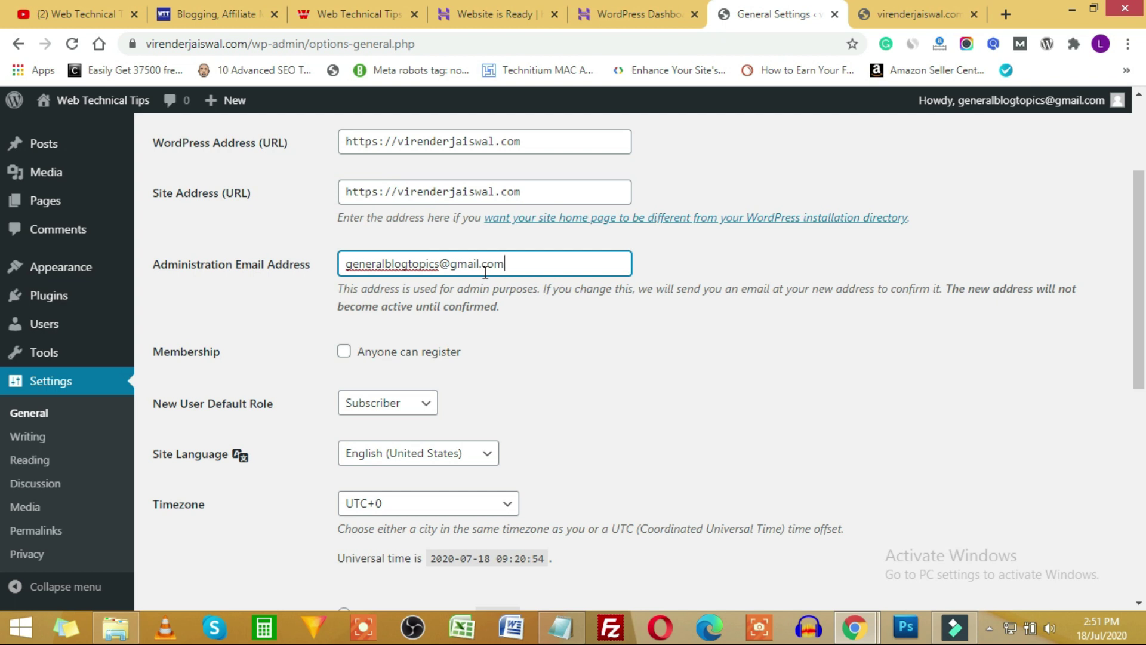
pyautogui.scroll(-3, 485, 271)
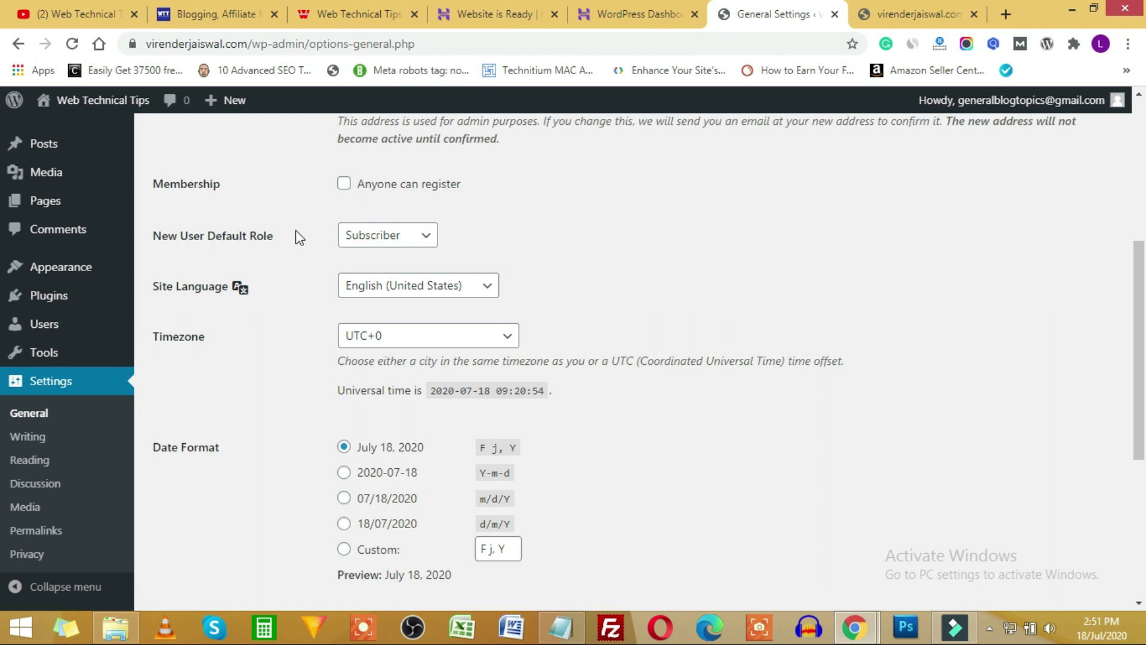
# Leave the new-user default role as Subscriber and site language as English (United States).
pyautogui.click(401, 238)
pyautogui.click(541, 227)
pyautogui.click(449, 292)
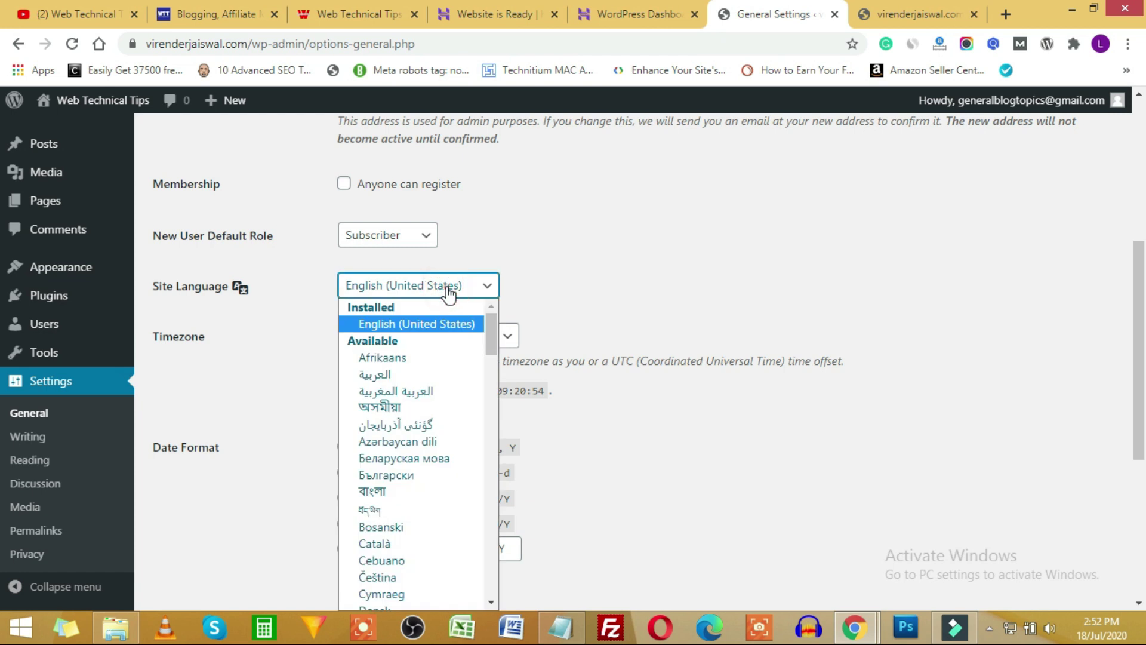
pyautogui.click(449, 293)
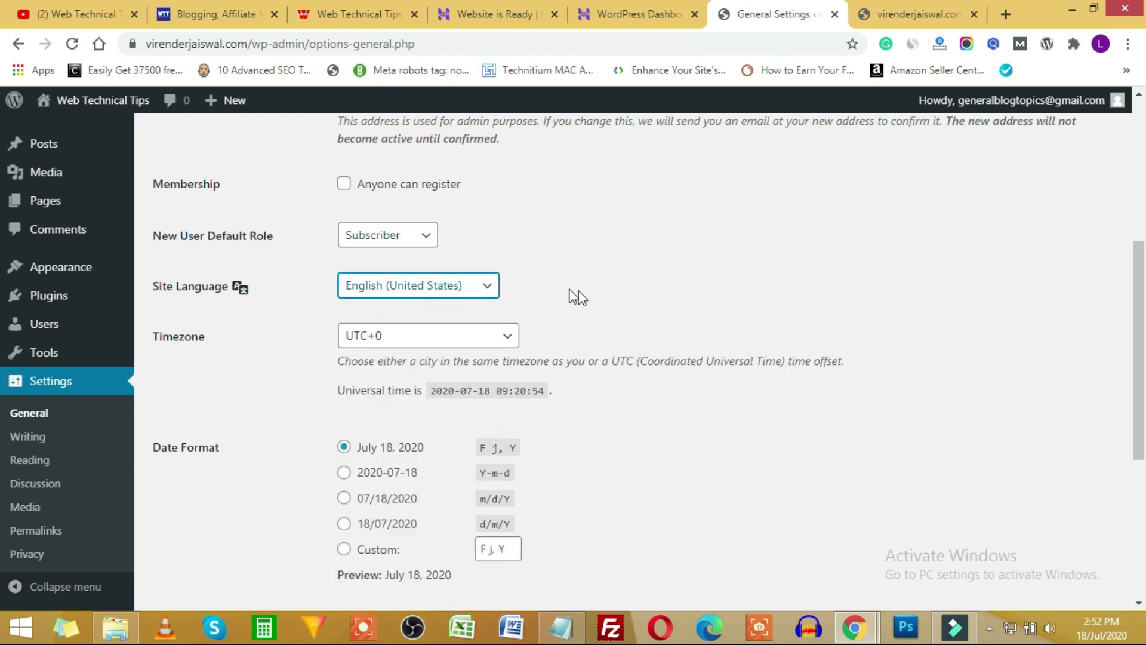
# Change the timezone from UTC+0 to Kolkata under Asia.
pyautogui.scroll(-2, 595, 296)
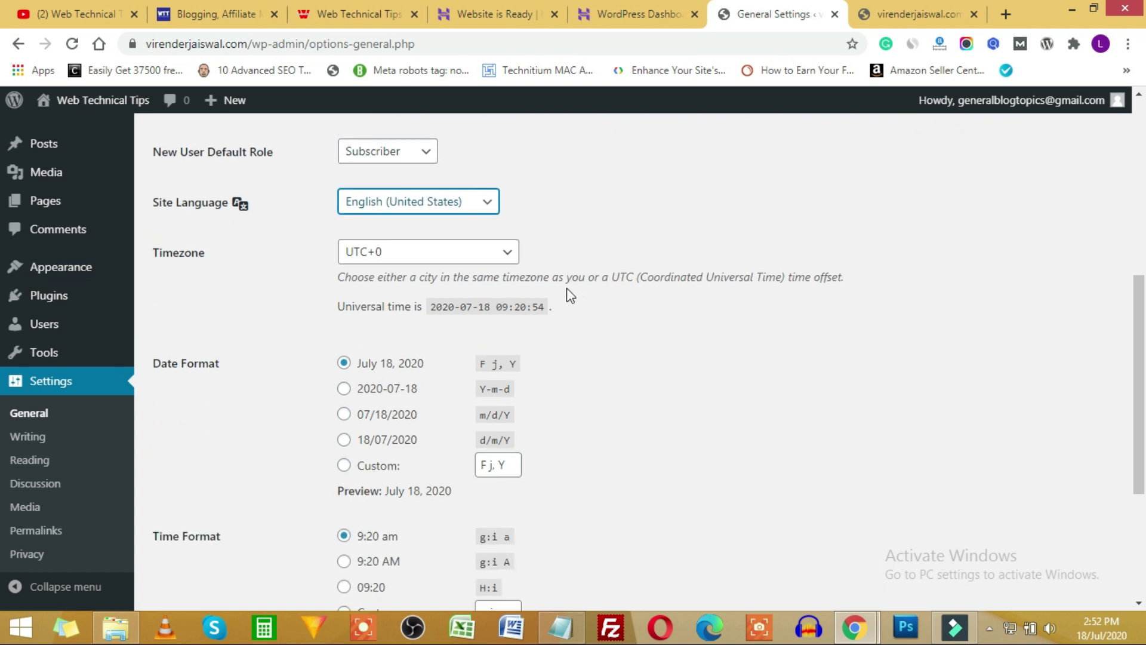
pyautogui.click(512, 253)
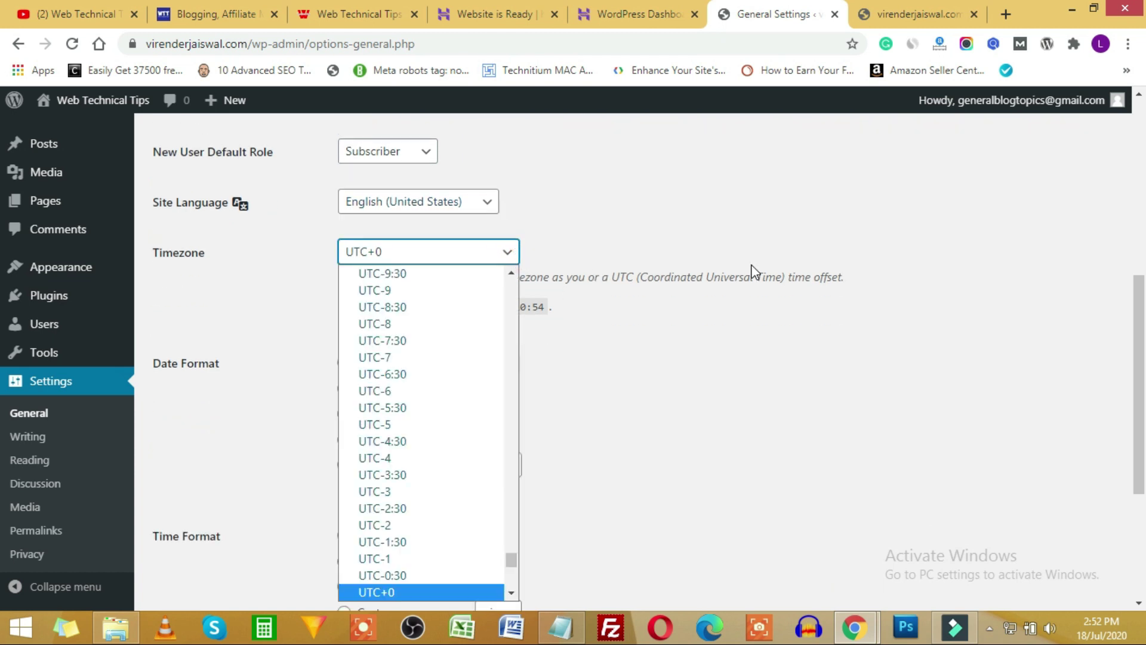
pyautogui.scroll(-3, 591, 274)
pyautogui.scroll(3, 589, 231)
pyautogui.click(486, 251)
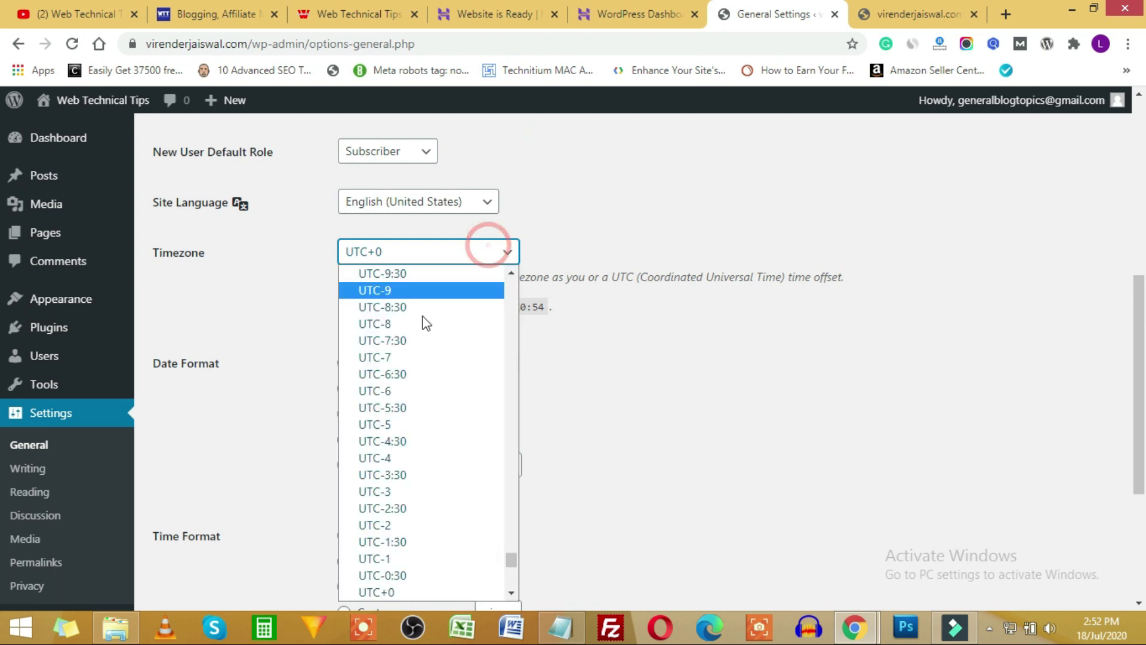
pyautogui.scroll(-3, 449, 369)
pyautogui.scroll(-6, 450, 370)
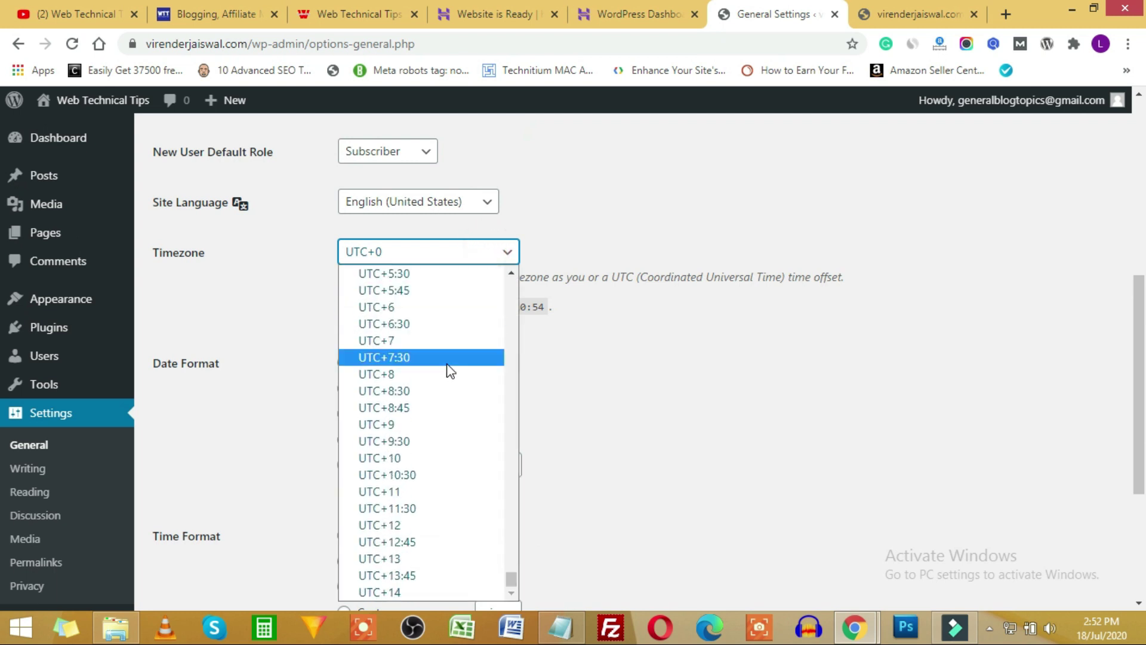
pyautogui.scroll(20, 448, 369)
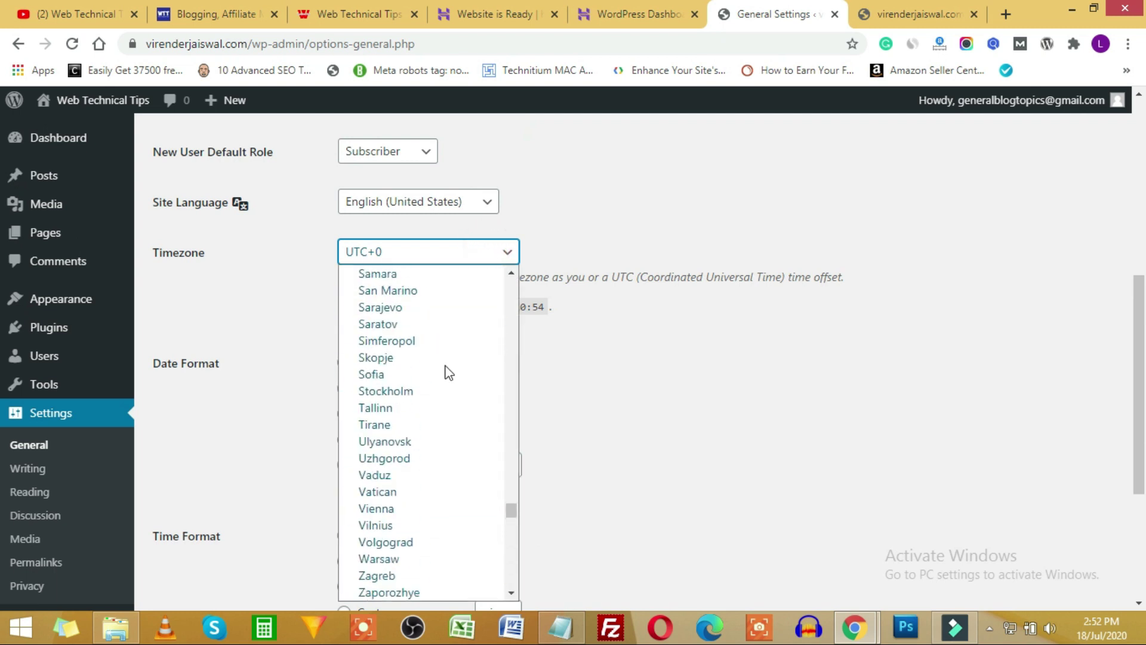
pyautogui.scroll(20, 449, 372)
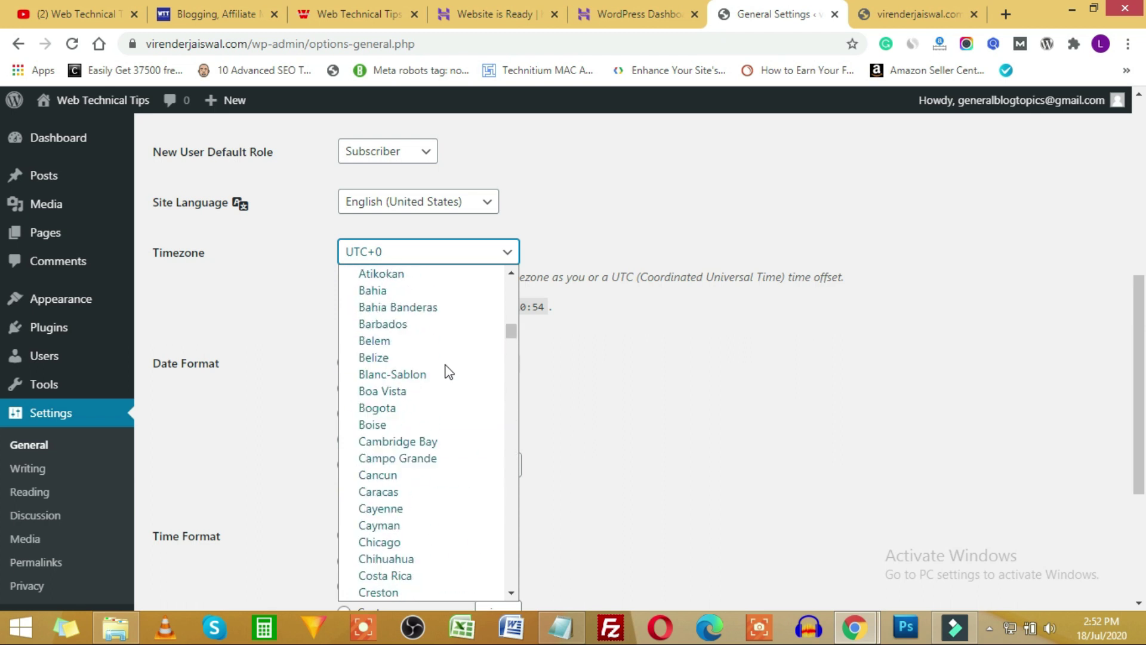
pyautogui.scroll(9, 449, 371)
pyautogui.scroll(-8, 449, 370)
pyautogui.scroll(8, 448, 370)
pyautogui.scroll(-20, 448, 370)
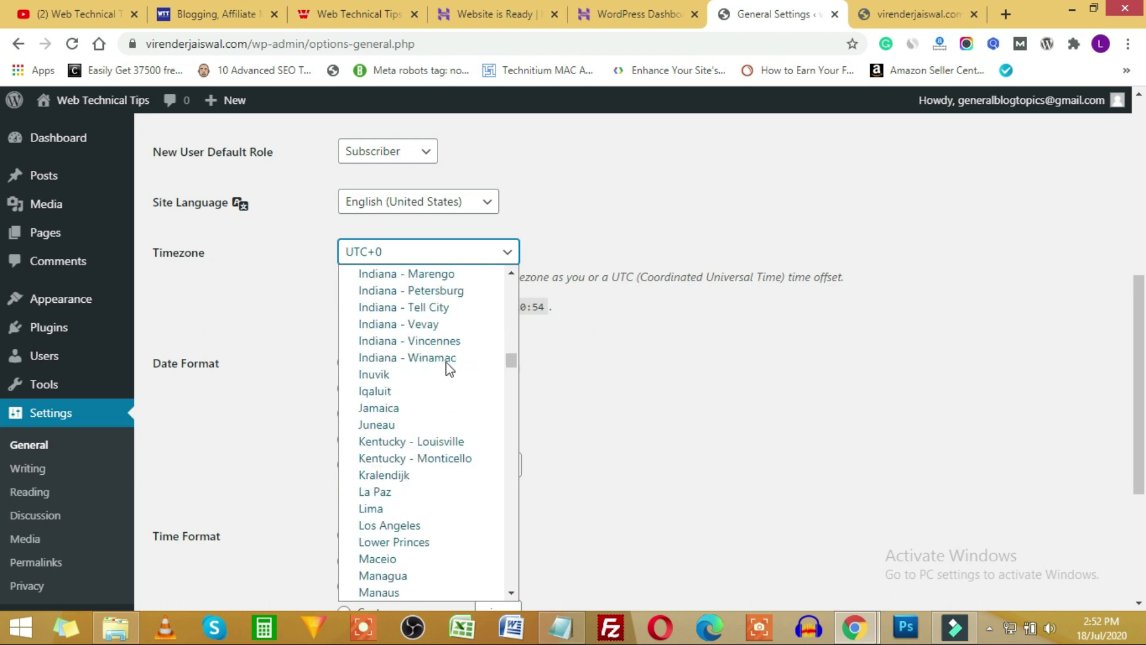
pyautogui.scroll(9, 447, 363)
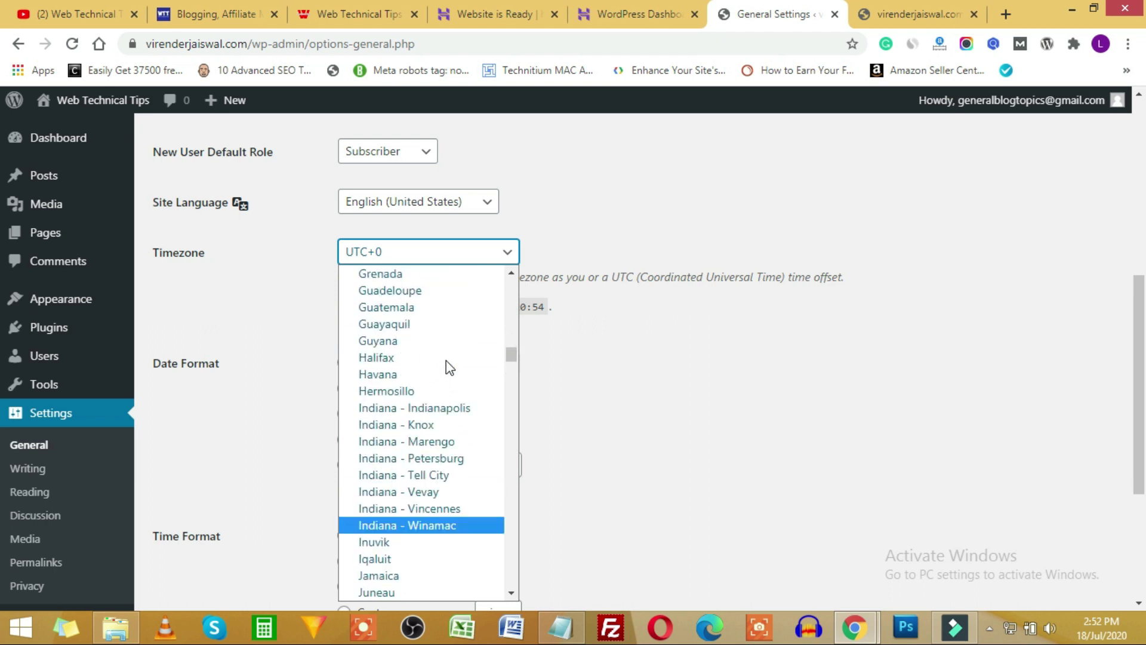
pyautogui.scroll(-20, 447, 364)
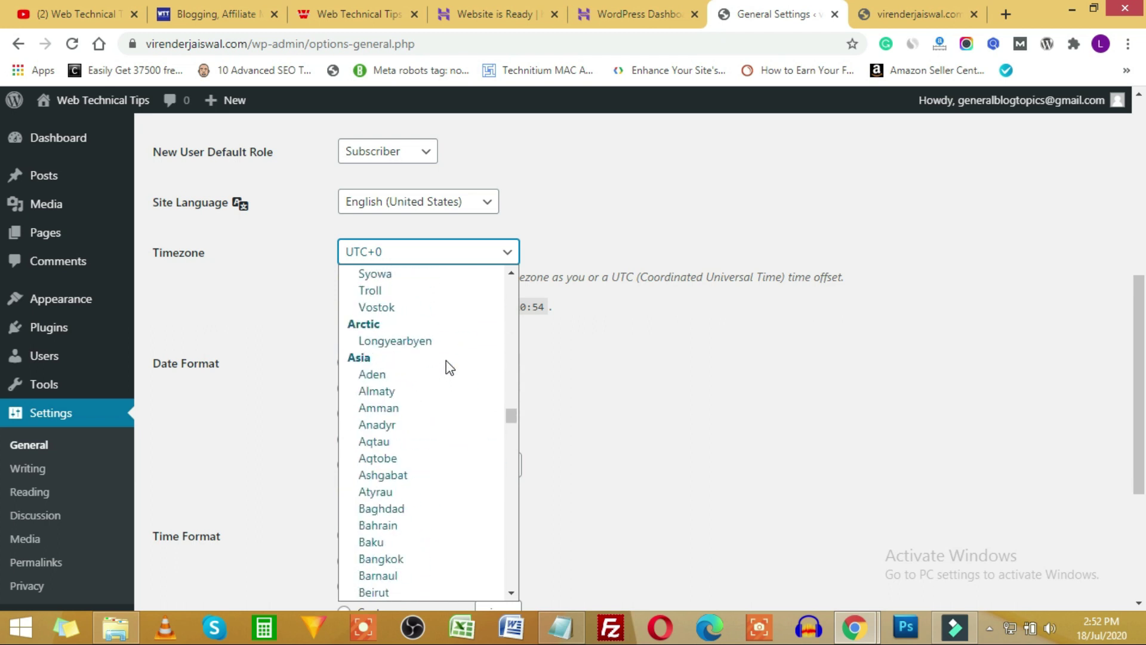
pyautogui.scroll(-10, 441, 477)
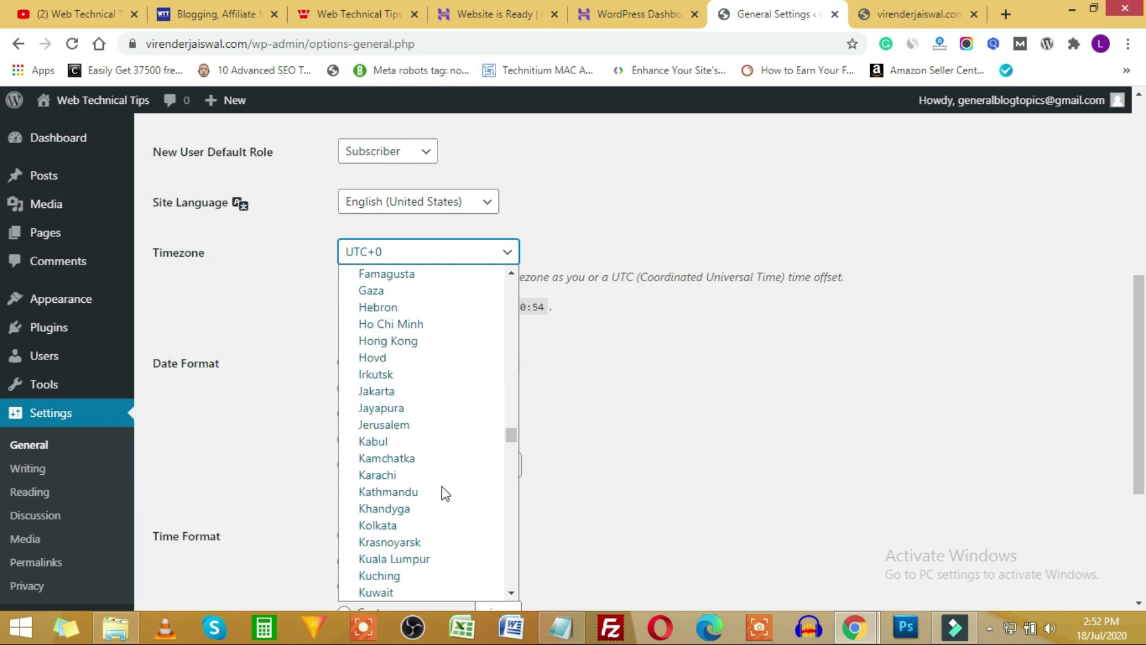
pyautogui.click(391, 526)
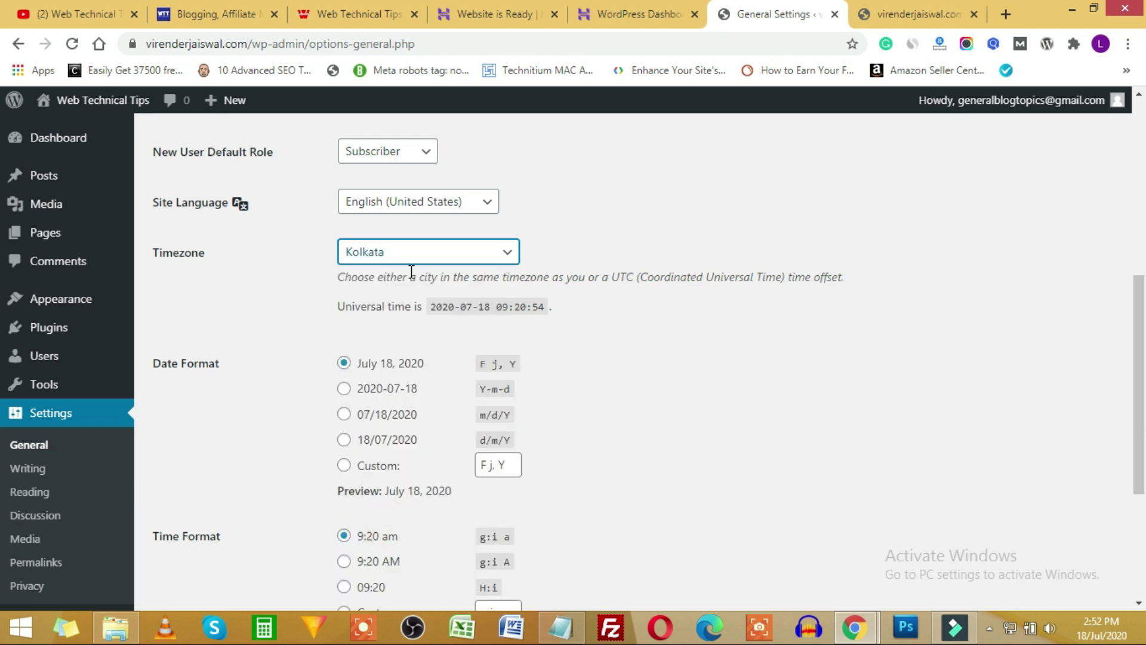
pyautogui.click(610, 318)
pyautogui.scroll(-3, 343, 333)
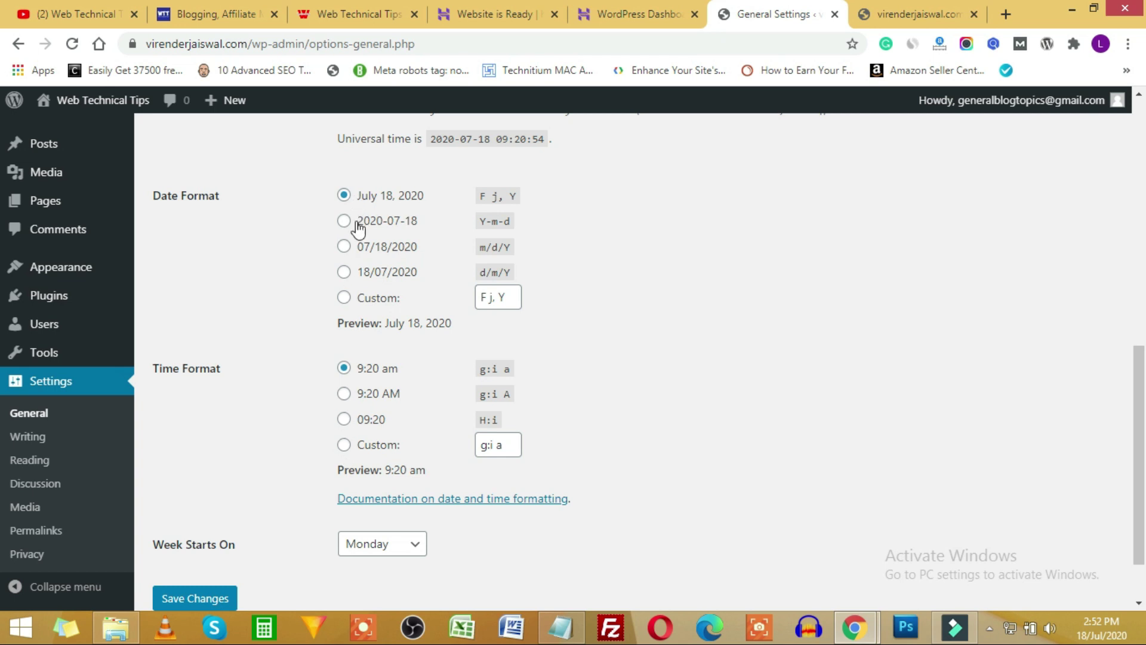
pyautogui.scroll(10, 548, 275)
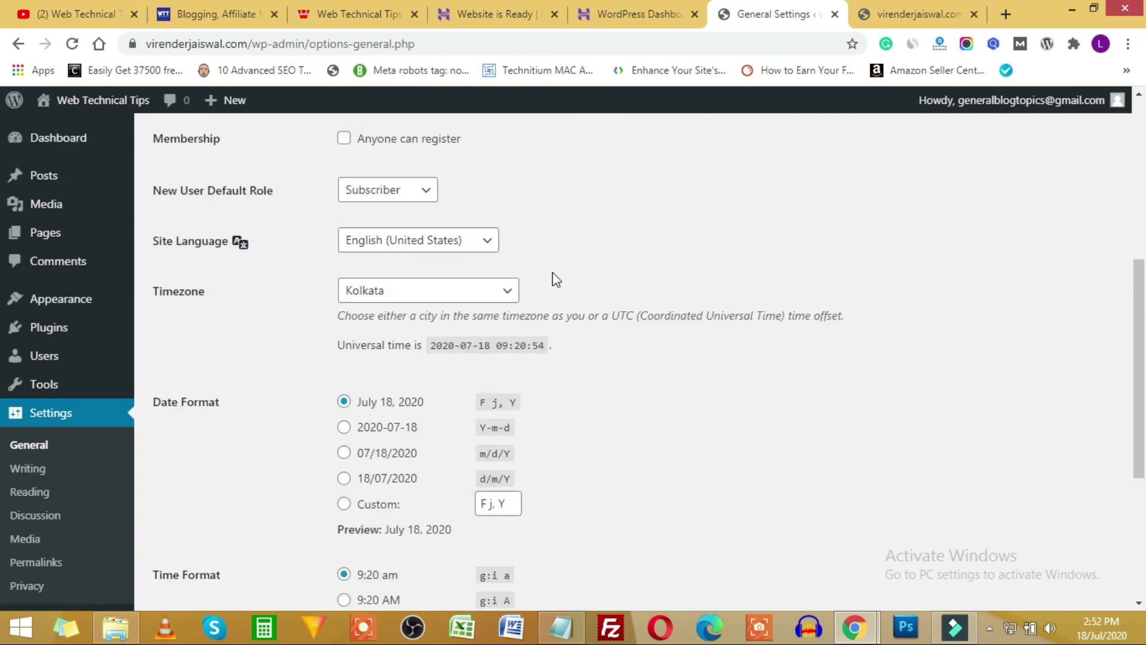
pyautogui.scroll(-8, 294, 519)
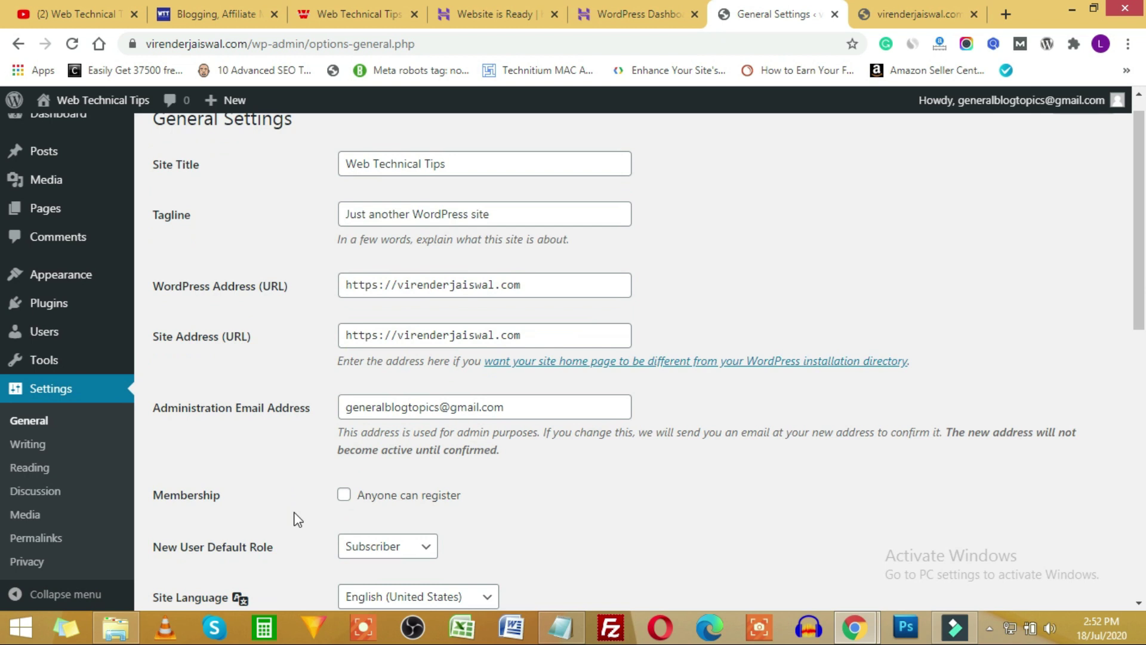
pyautogui.scroll(-3, 328, 469)
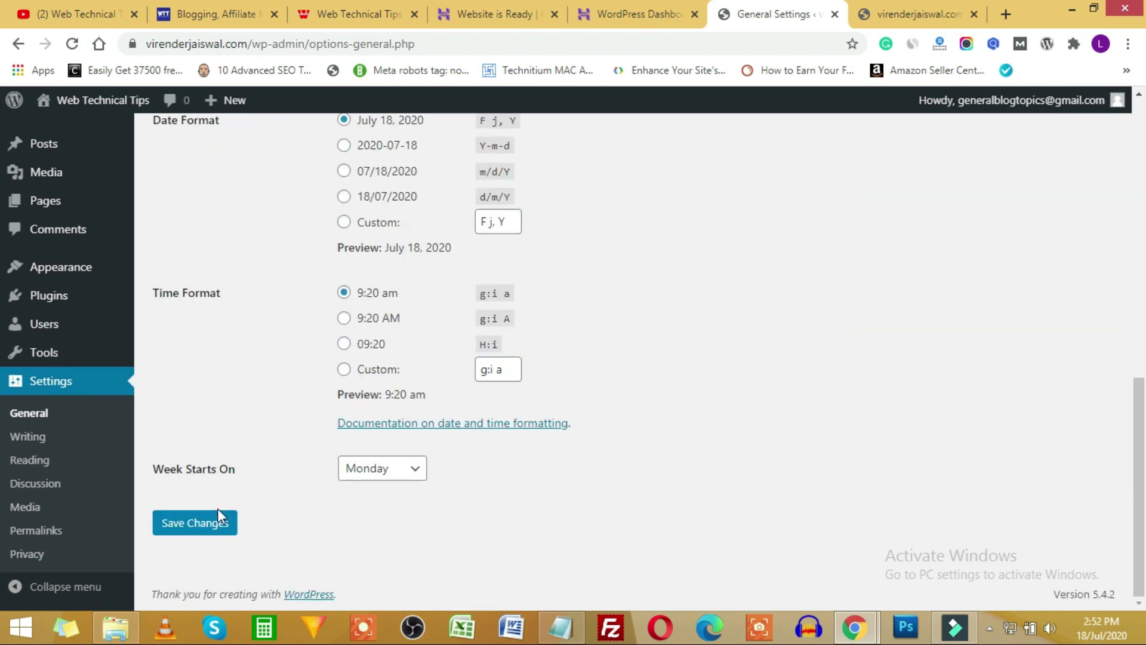
# Save General Settings, log back in when prompted, and save again to keep Kolkata.
pyautogui.click(203, 525)
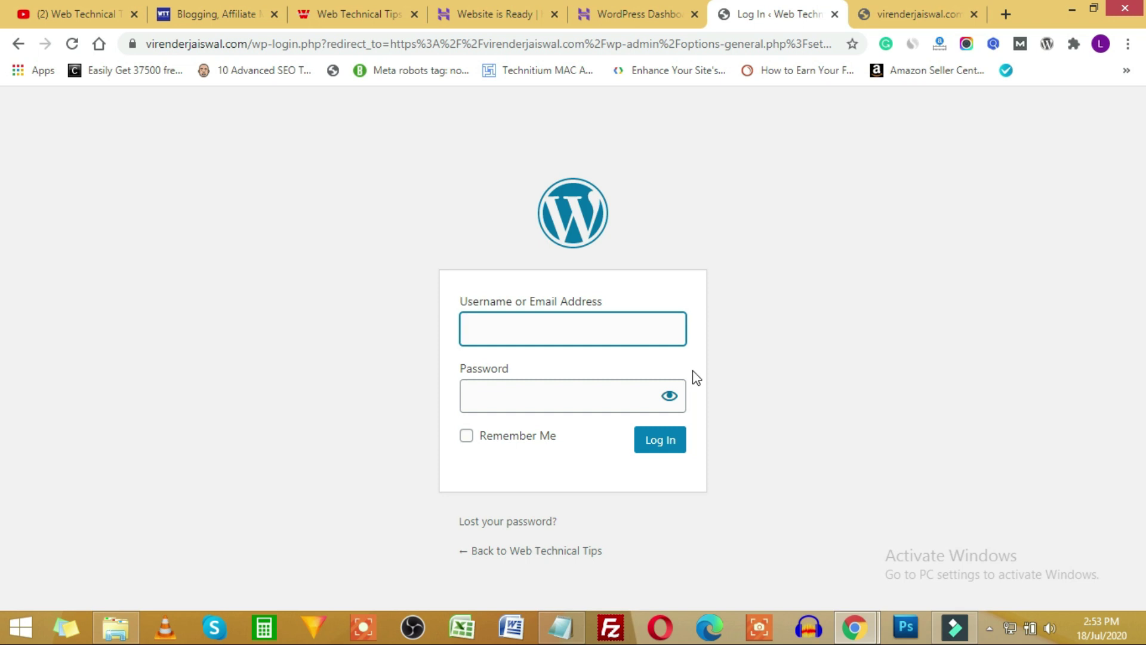
pyautogui.click(487, 321)
pyautogui.click(681, 434)
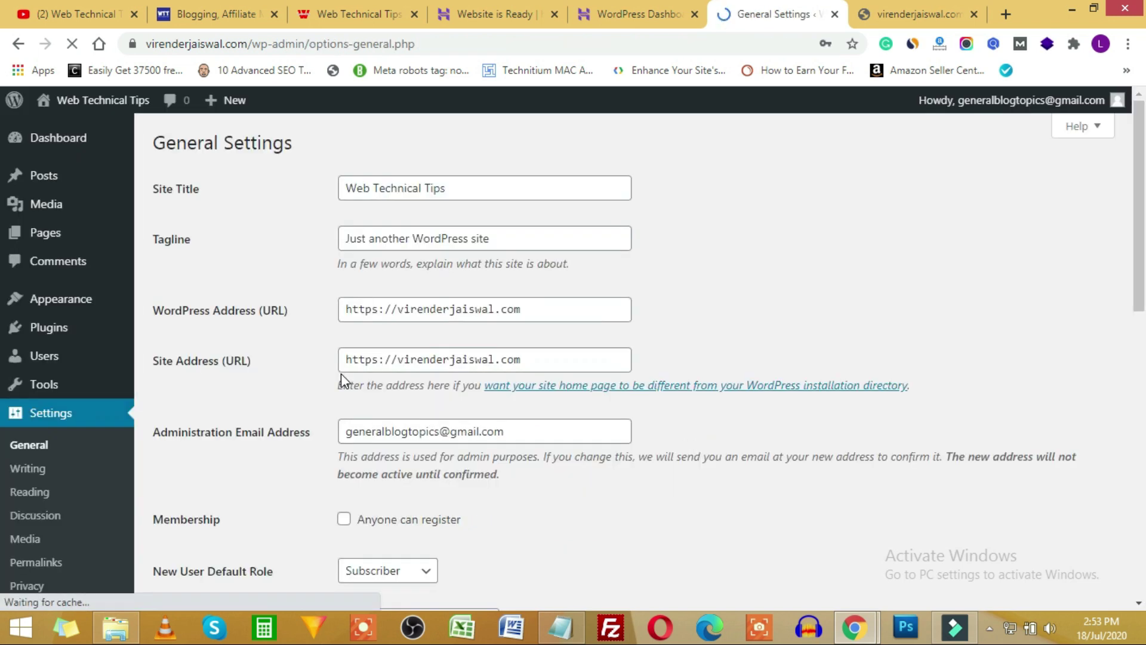
pyautogui.scroll(-10, 285, 394)
pyautogui.click(203, 523)
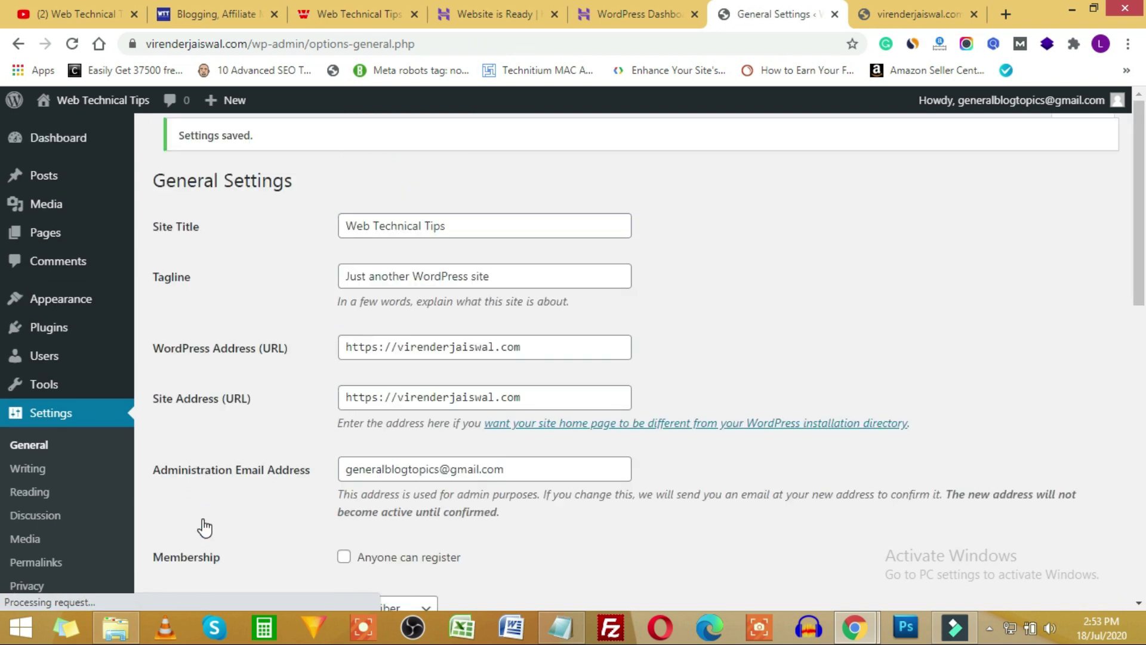
pyautogui.scroll(-3, 51, 451)
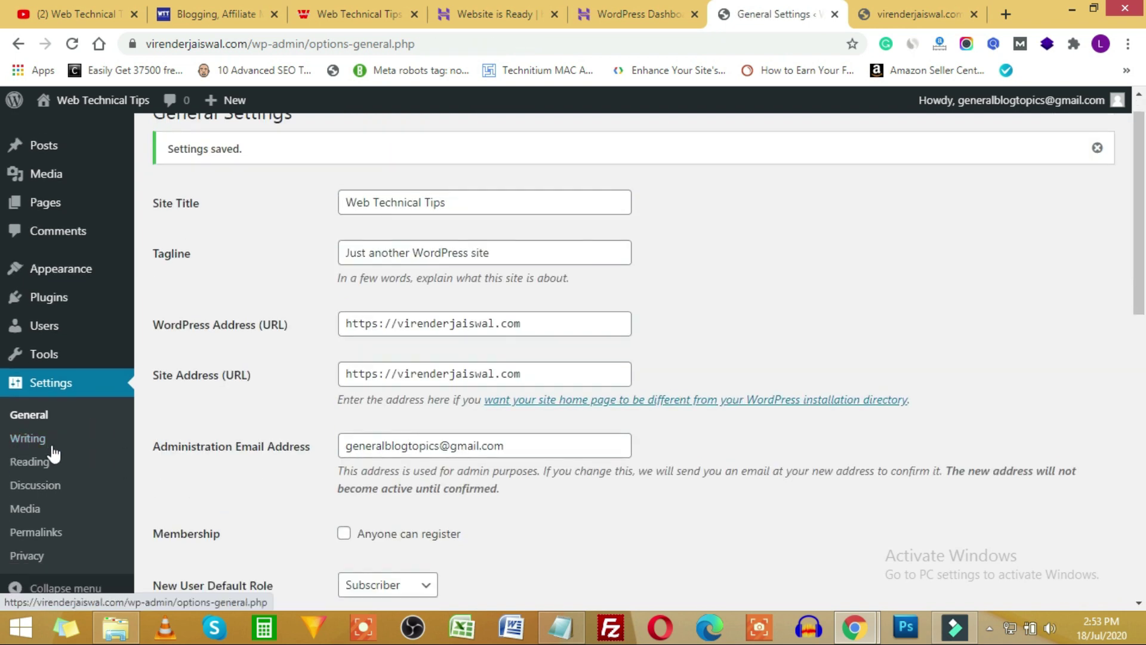
# Check the Writing settings' default post category and keep Standard as the default post format.
pyautogui.click(28, 436)
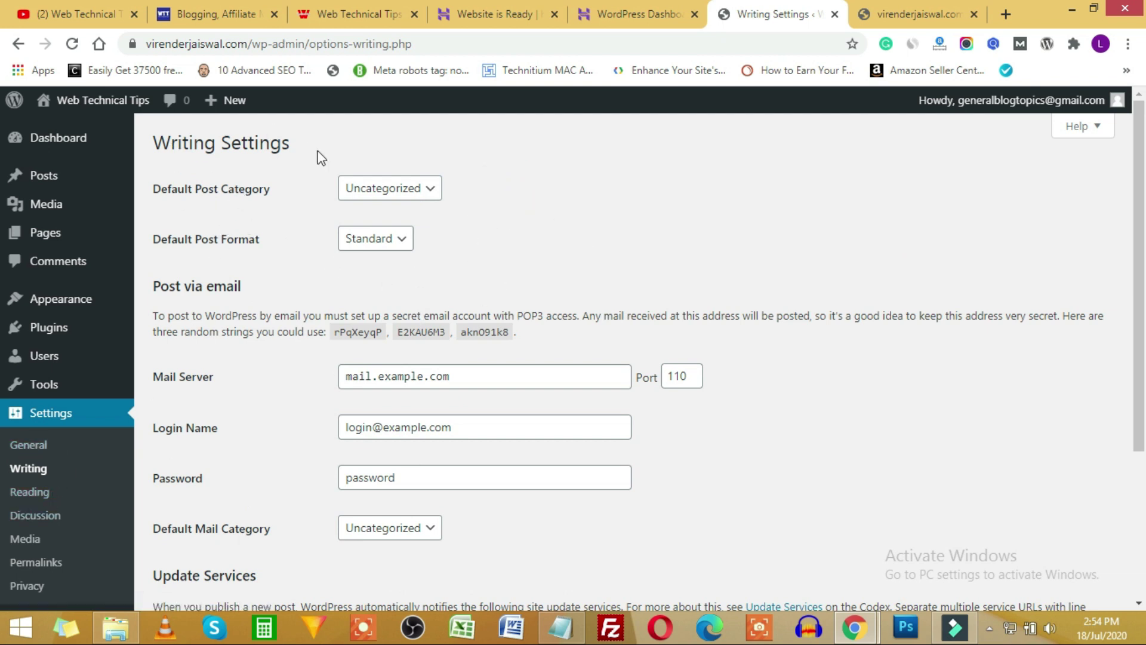
pyautogui.click(431, 190)
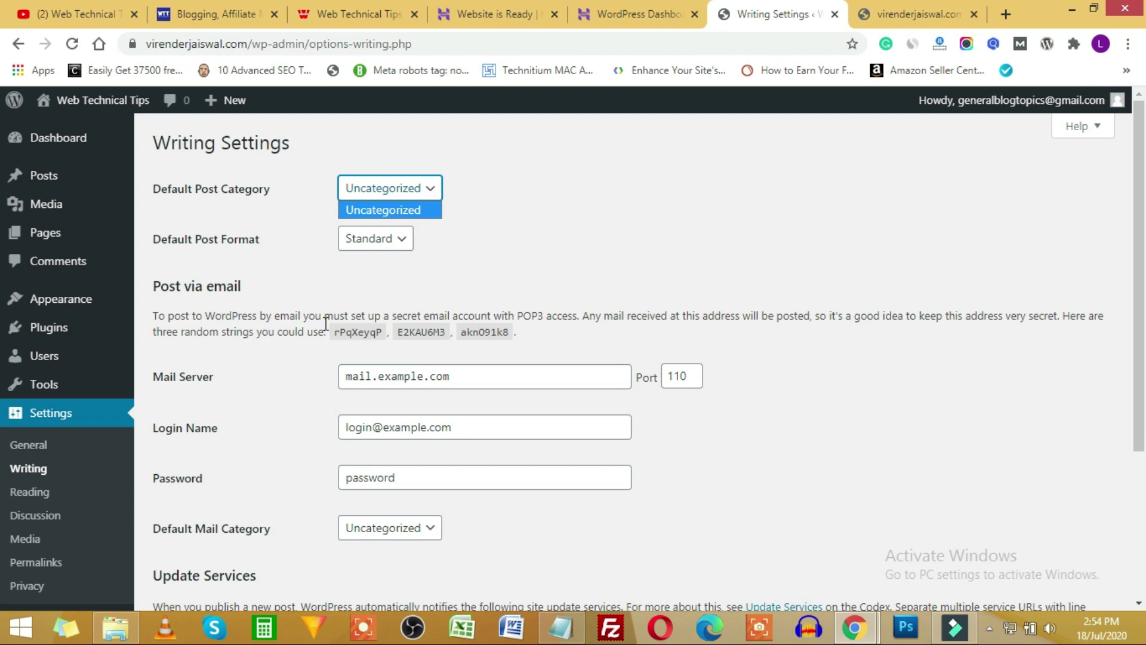
pyautogui.click(218, 258)
pyautogui.click(349, 247)
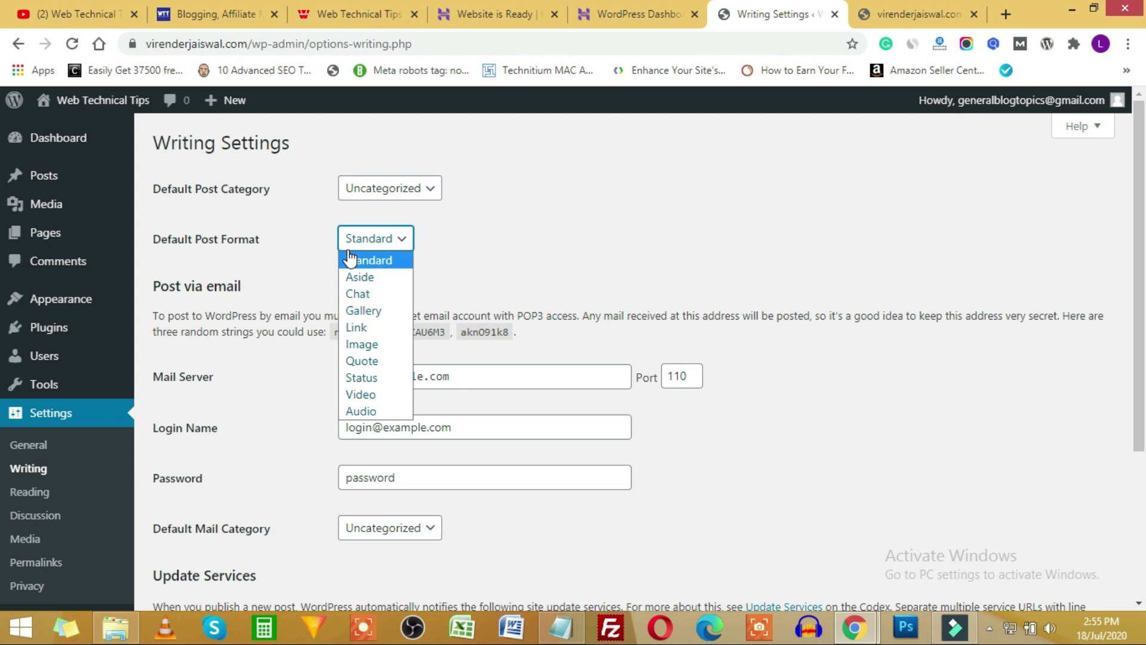
pyautogui.click(350, 260)
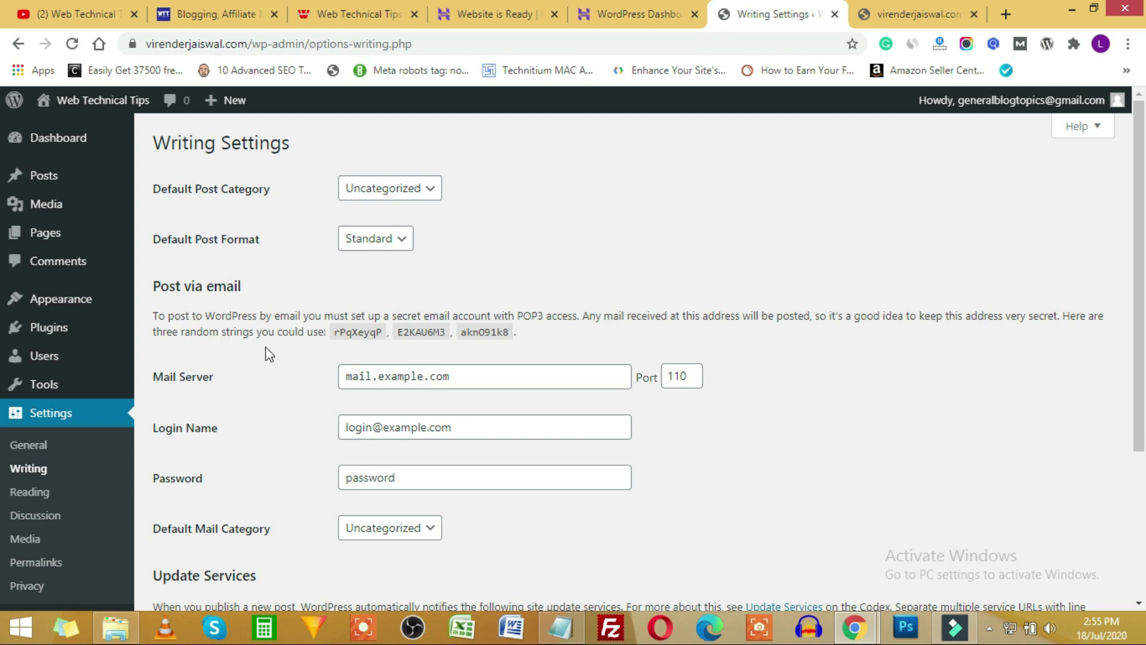
pyautogui.scroll(-1, 256, 424)
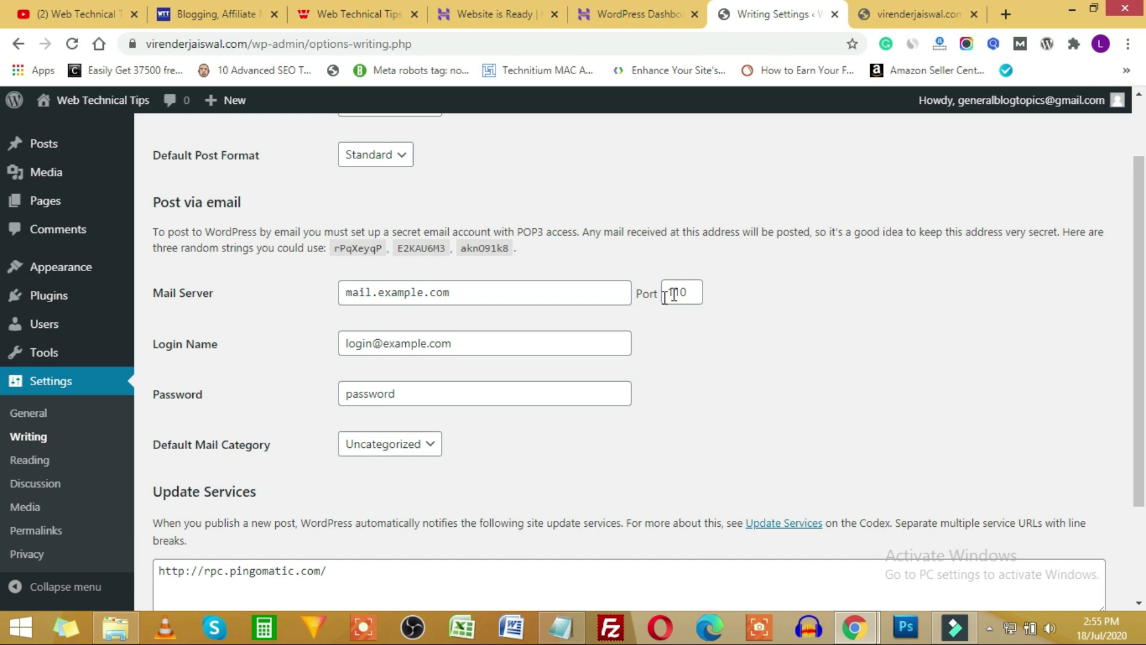
pyautogui.scroll(-1, 585, 342)
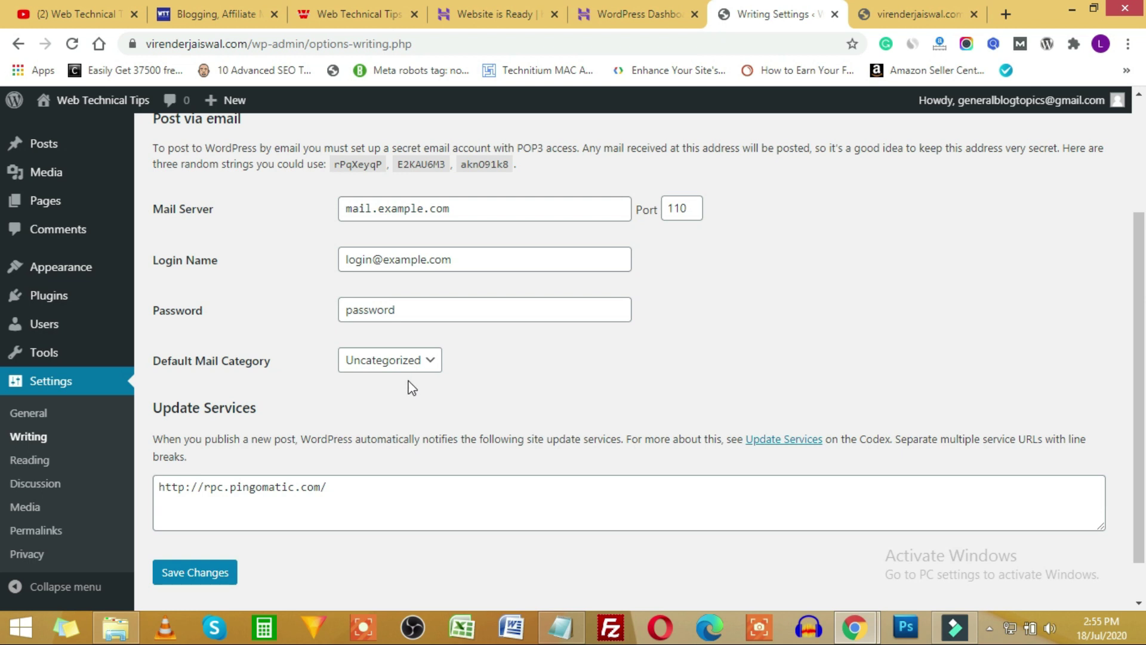
pyautogui.scroll(-1, 320, 417)
pyautogui.scroll(4, 318, 496)
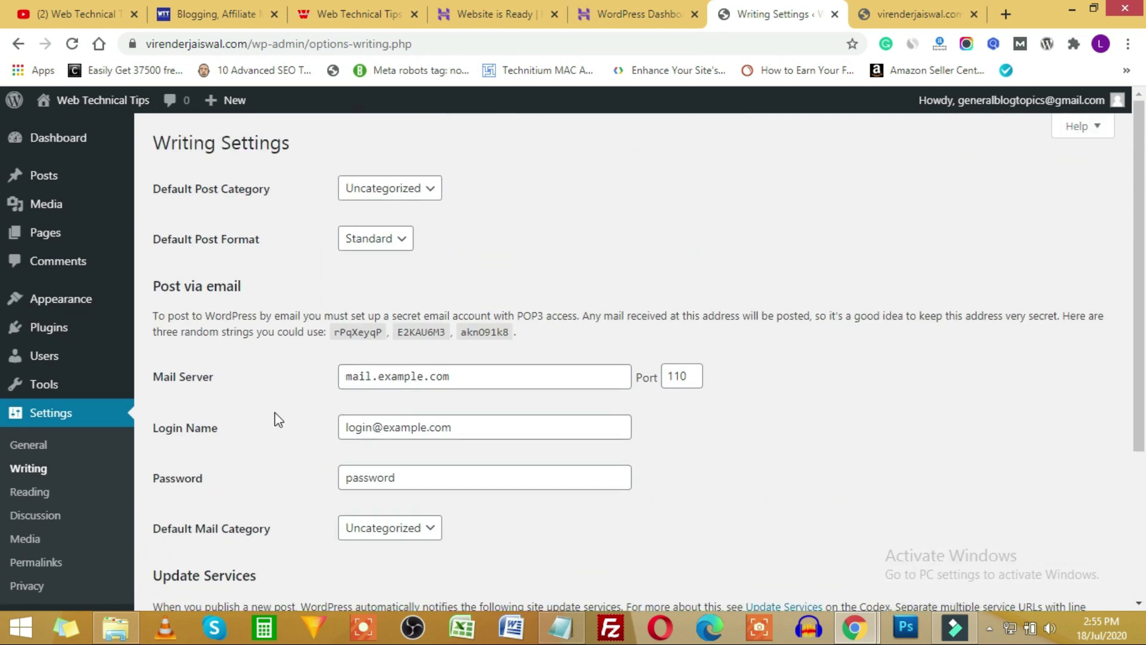
pyautogui.scroll(-4, 275, 419)
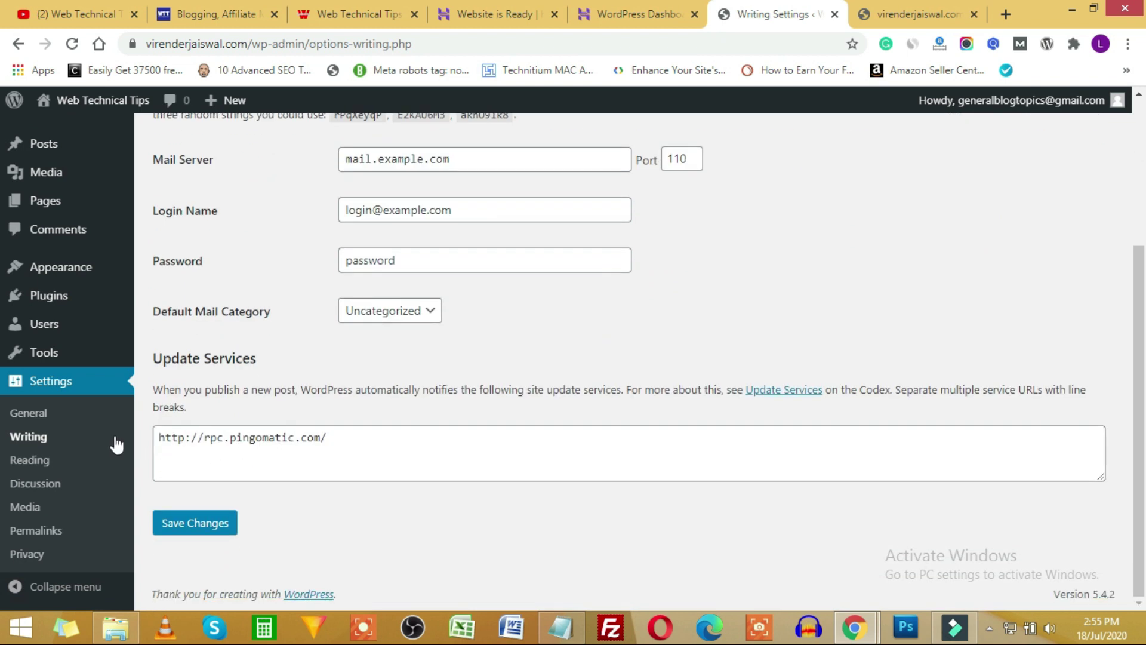
pyautogui.click(39, 465)
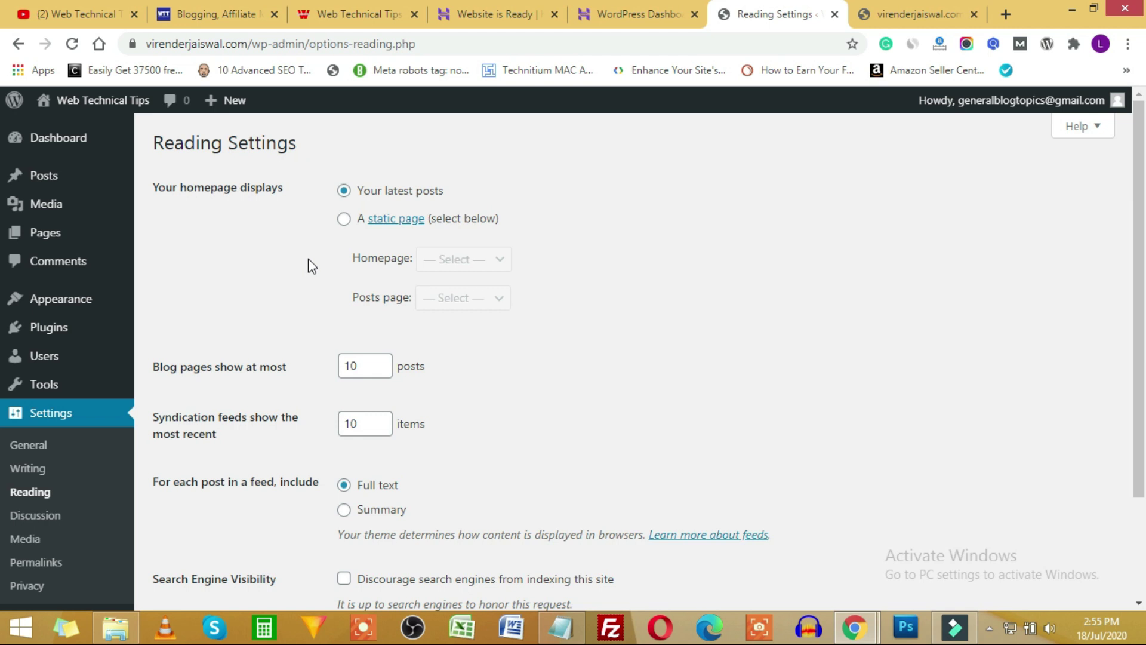
# Scroll the live webtechnicaltips.com homepage's post cards and SiteGround, Bluehost, GreenGeeks deals.
pyautogui.click(231, 15)
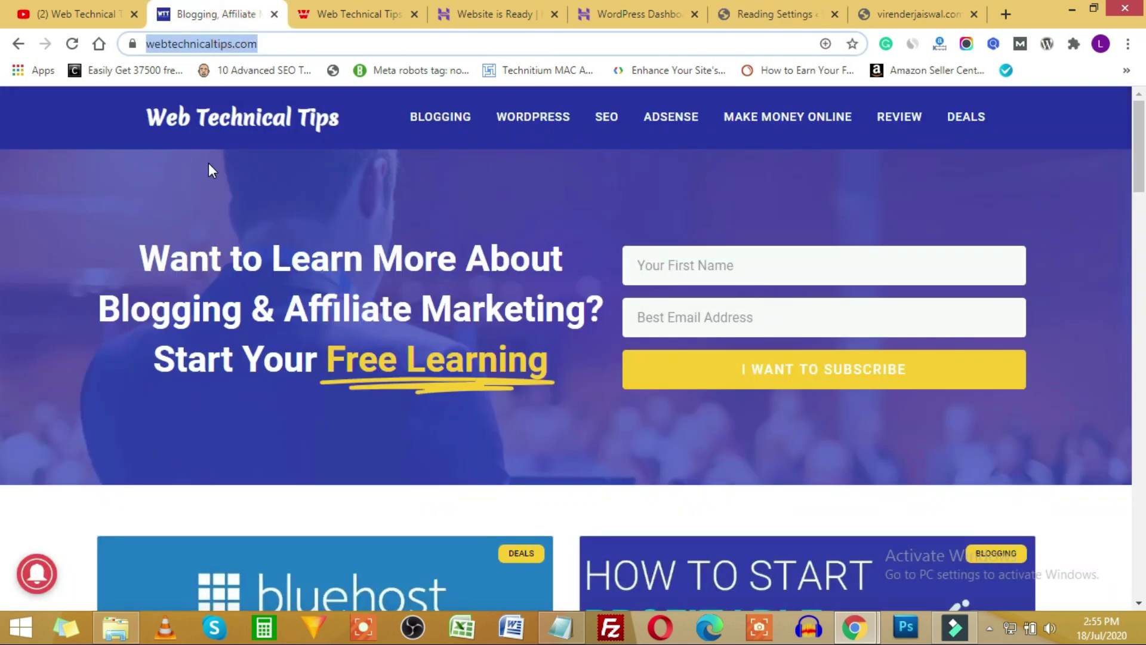
pyautogui.click(109, 160)
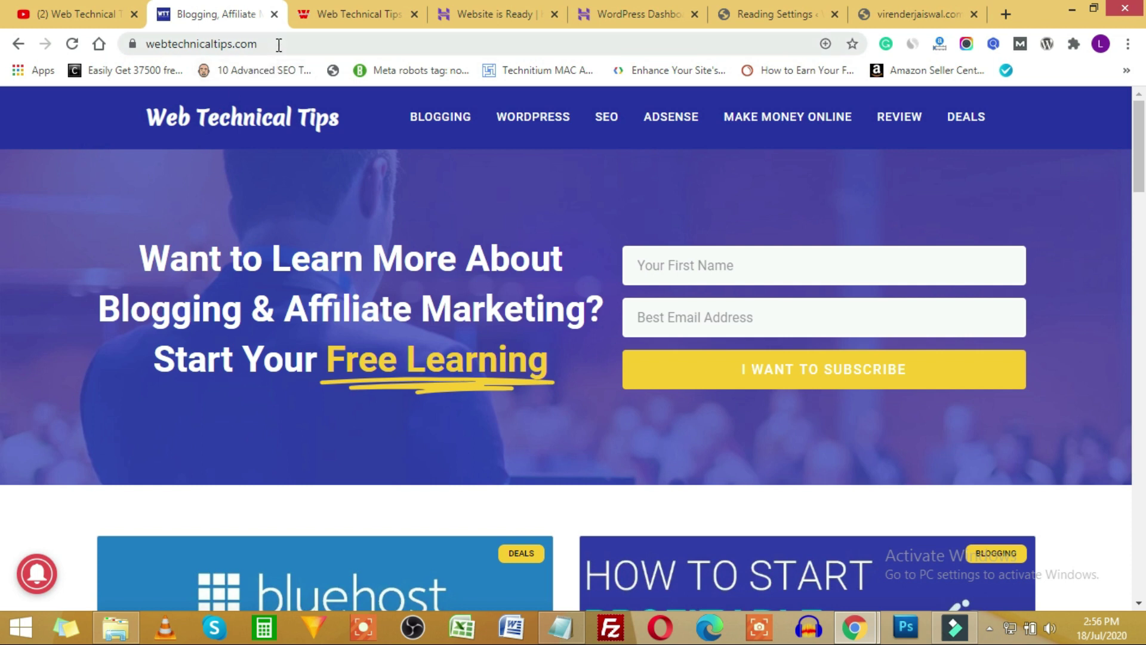
pyautogui.scroll(-10, 367, 370)
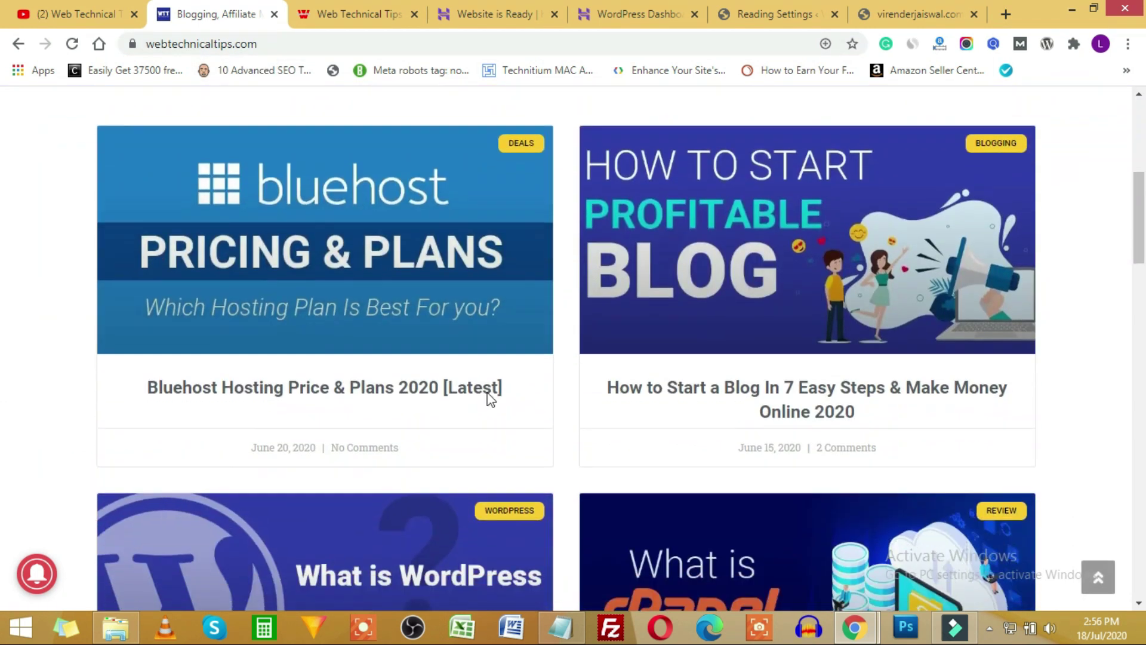
pyautogui.scroll(-10, 674, 418)
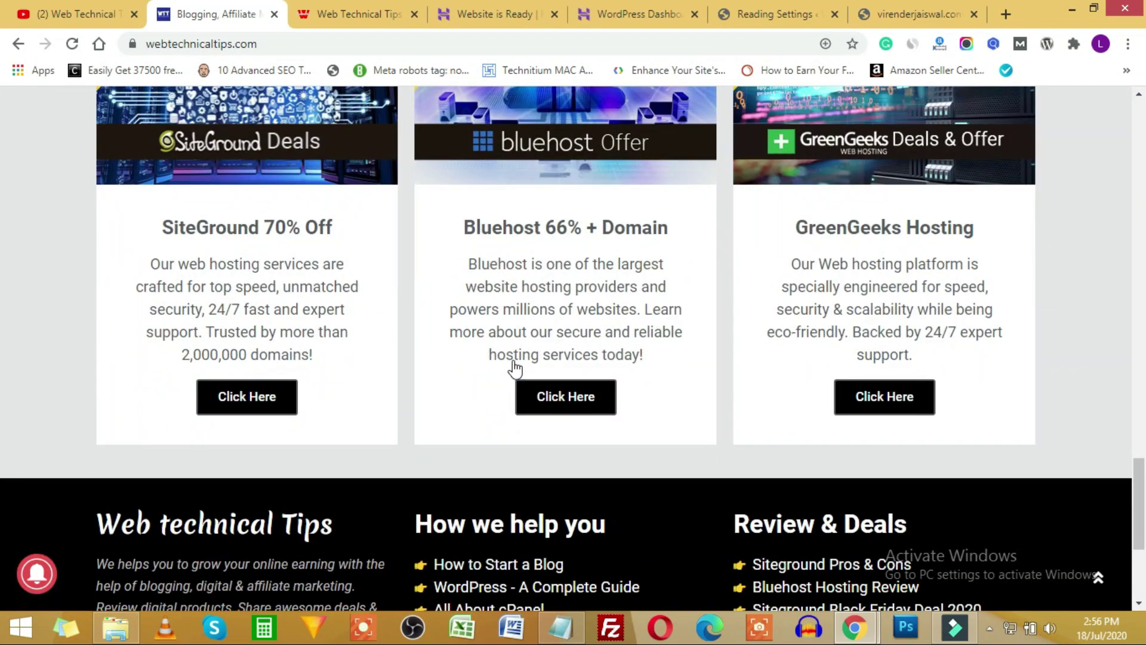
pyautogui.scroll(12, 514, 358)
pyautogui.scroll(8, 511, 355)
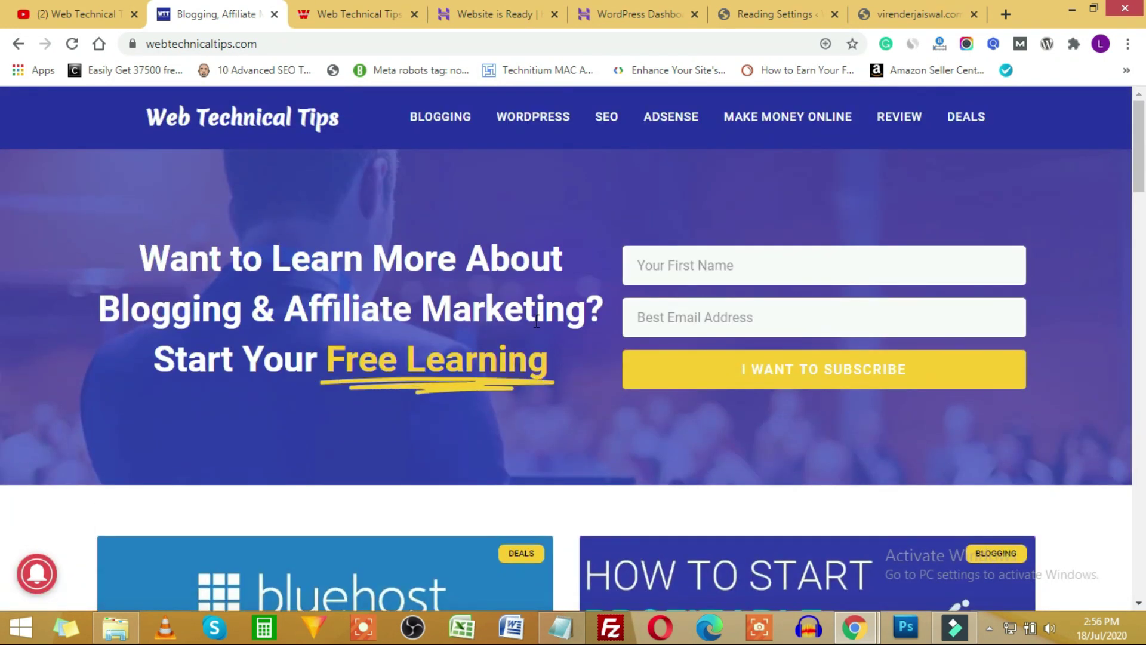
pyautogui.click(725, 12)
# Set the homepage to display 'A static page' and glance at the Homepage and Posts page lists.
pyautogui.click(344, 219)
pyautogui.click(473, 261)
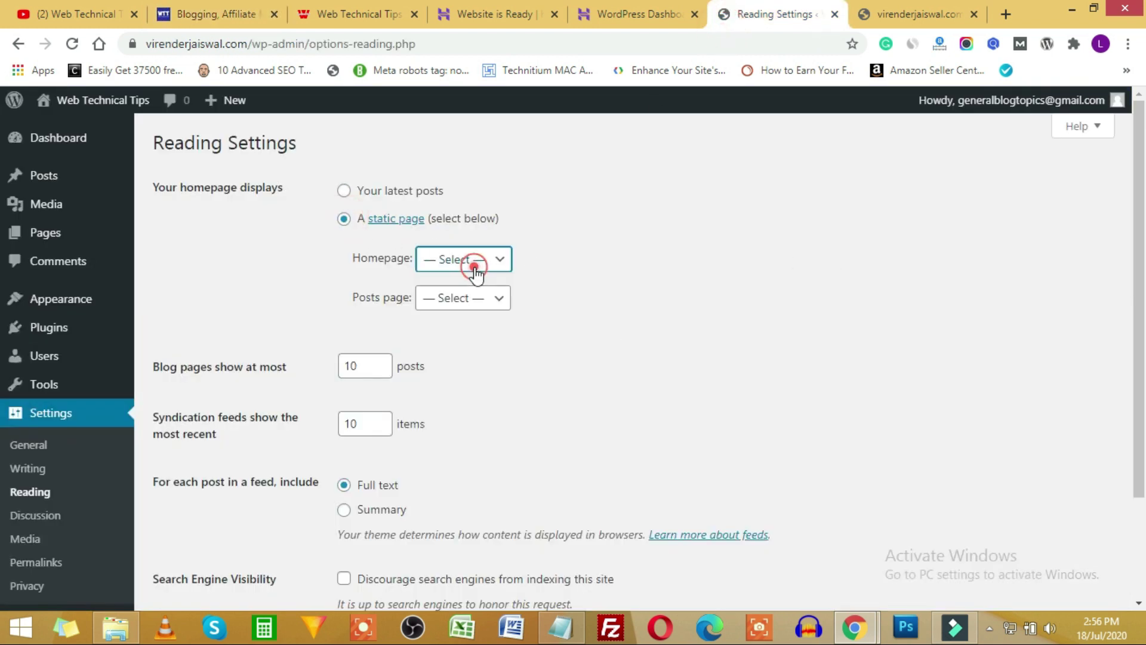
pyautogui.click(533, 256)
pyautogui.click(468, 299)
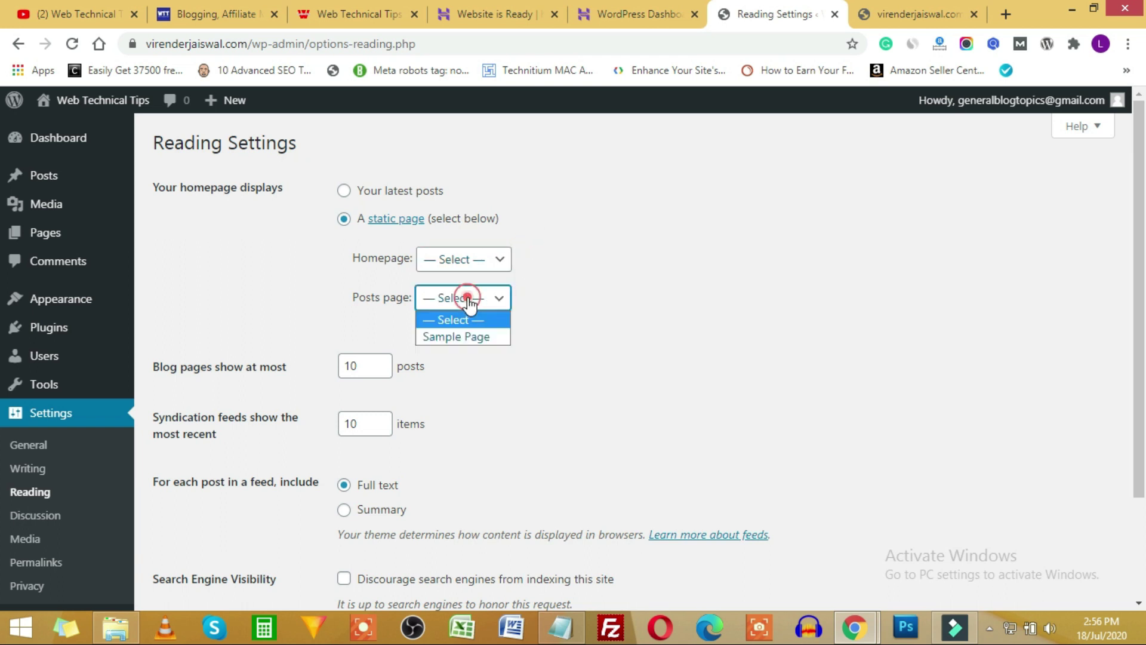
pyautogui.click(636, 287)
# Review the pages available for Homepage and Posts page again, leaving both unset.
pyautogui.moveTo(43, 238)
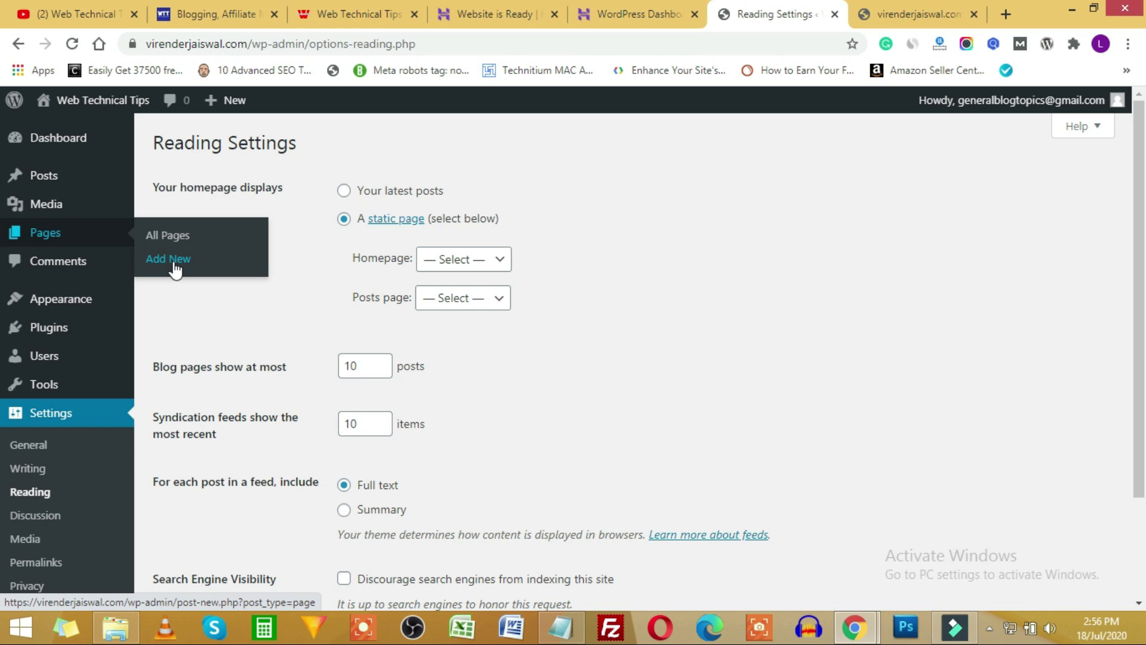
pyautogui.click(492, 263)
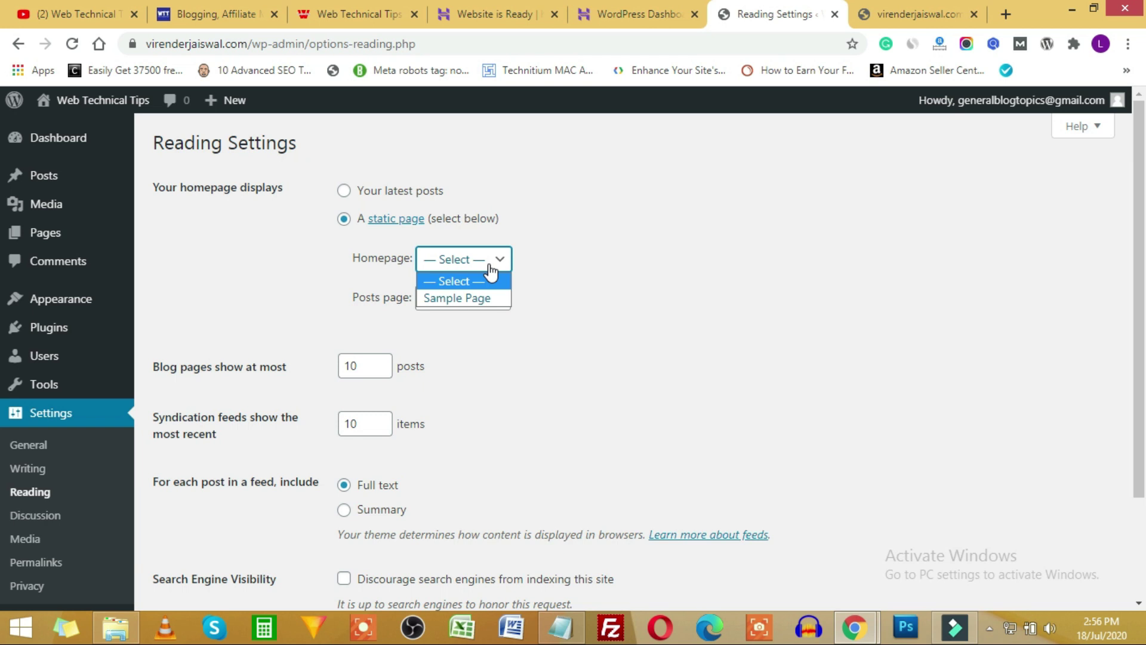
pyautogui.click(585, 267)
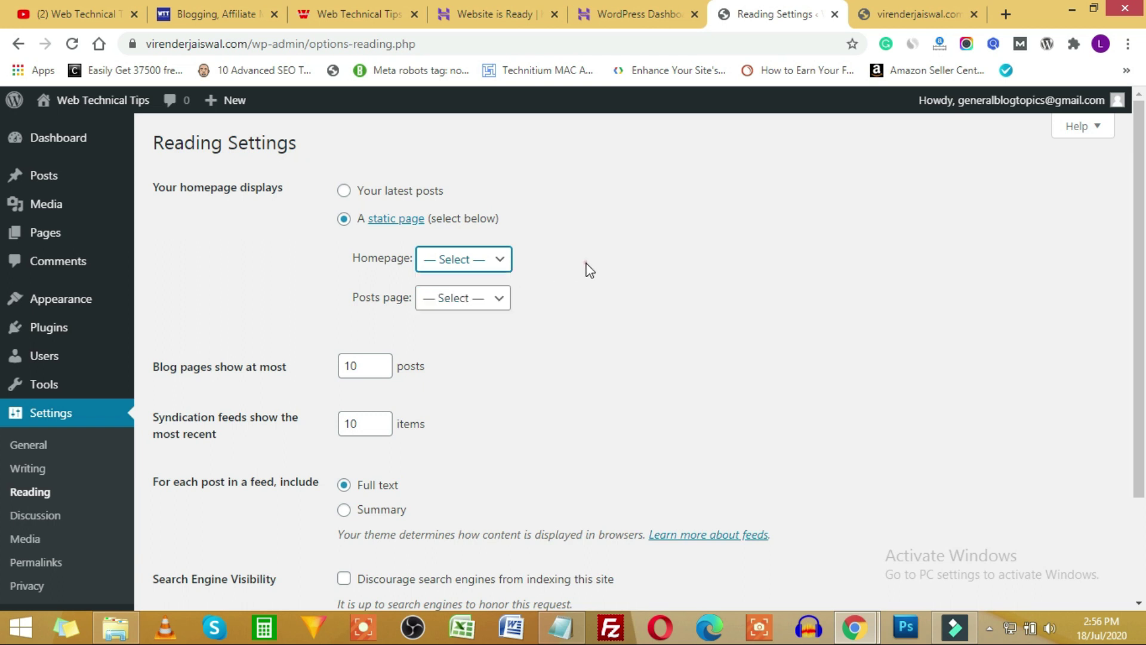
pyautogui.click(471, 306)
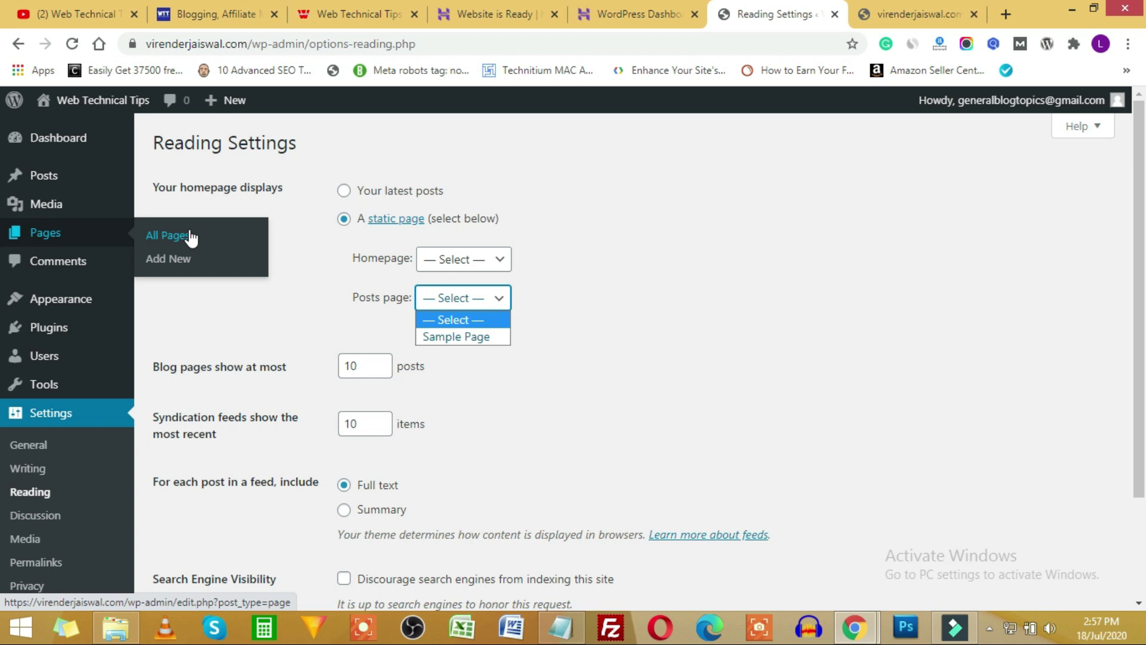
pyautogui.click(394, 307)
pyautogui.click(465, 298)
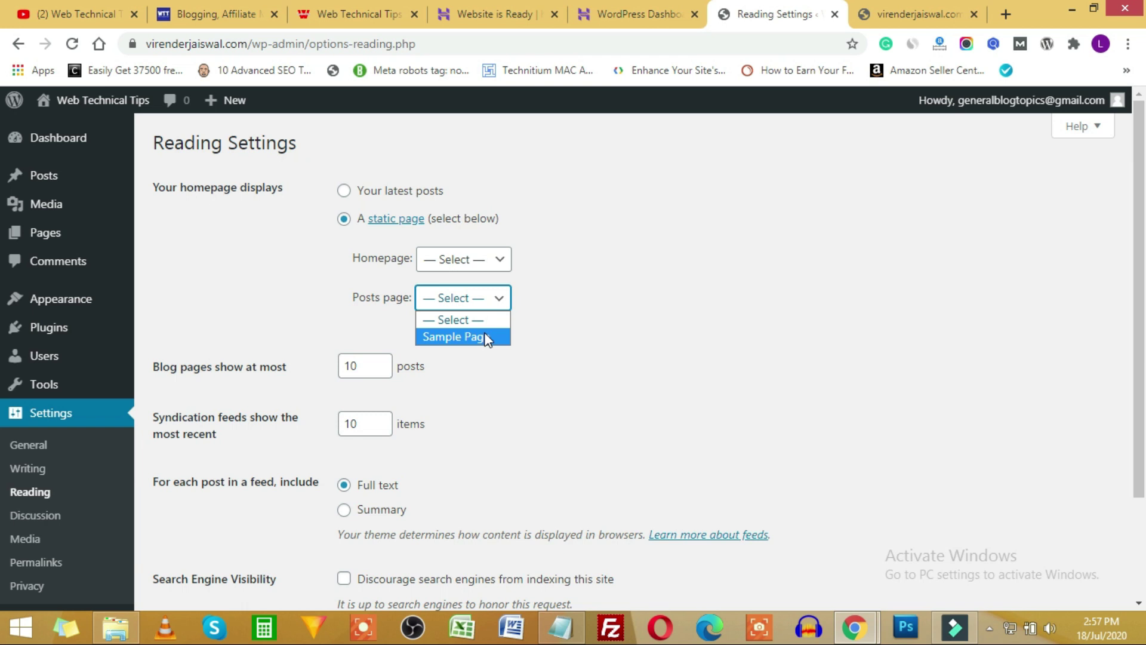
pyautogui.click(215, 13)
pyautogui.click(328, 44)
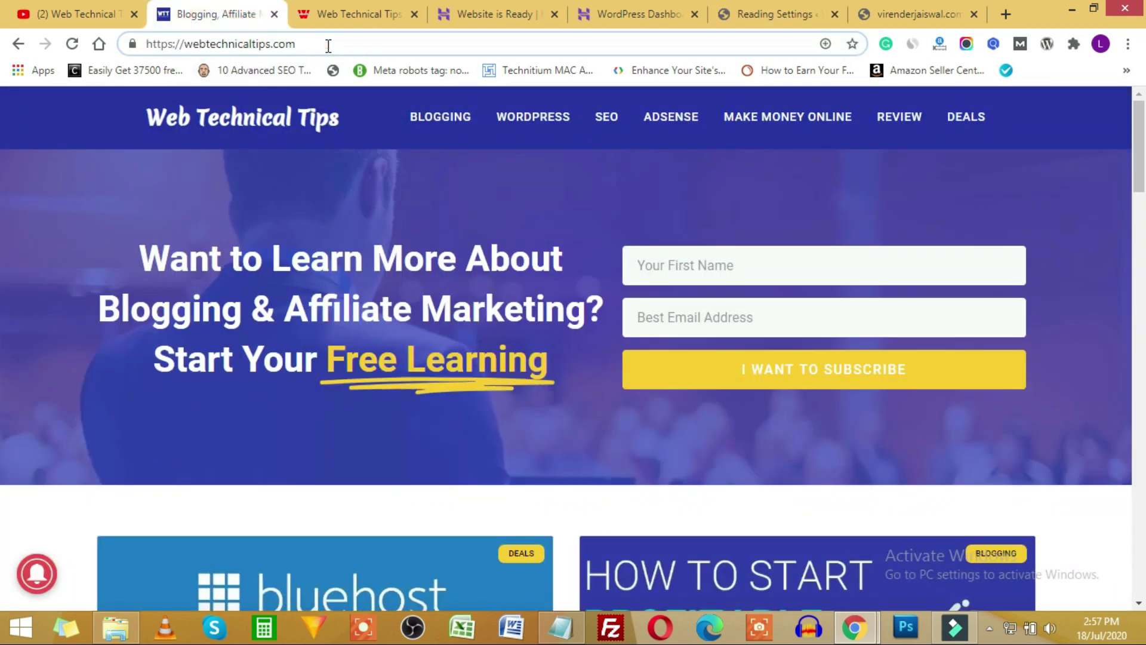
pyautogui.write('/blog')
pyautogui.press('Return')
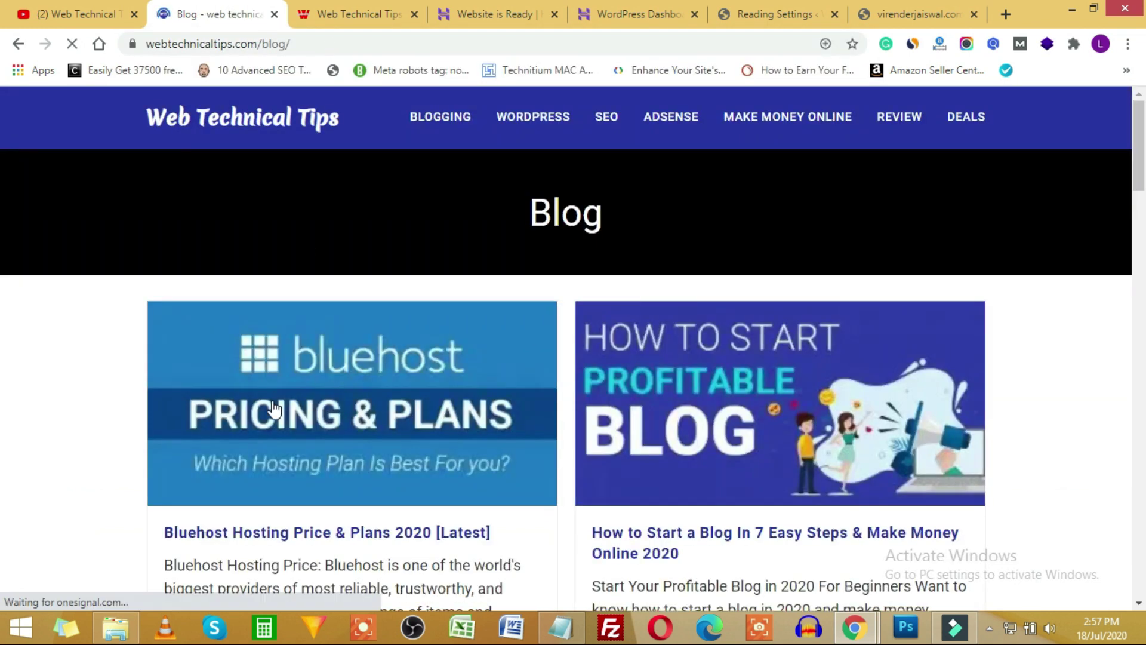
pyautogui.scroll(-20, 276, 406)
pyautogui.scroll(-5, 278, 388)
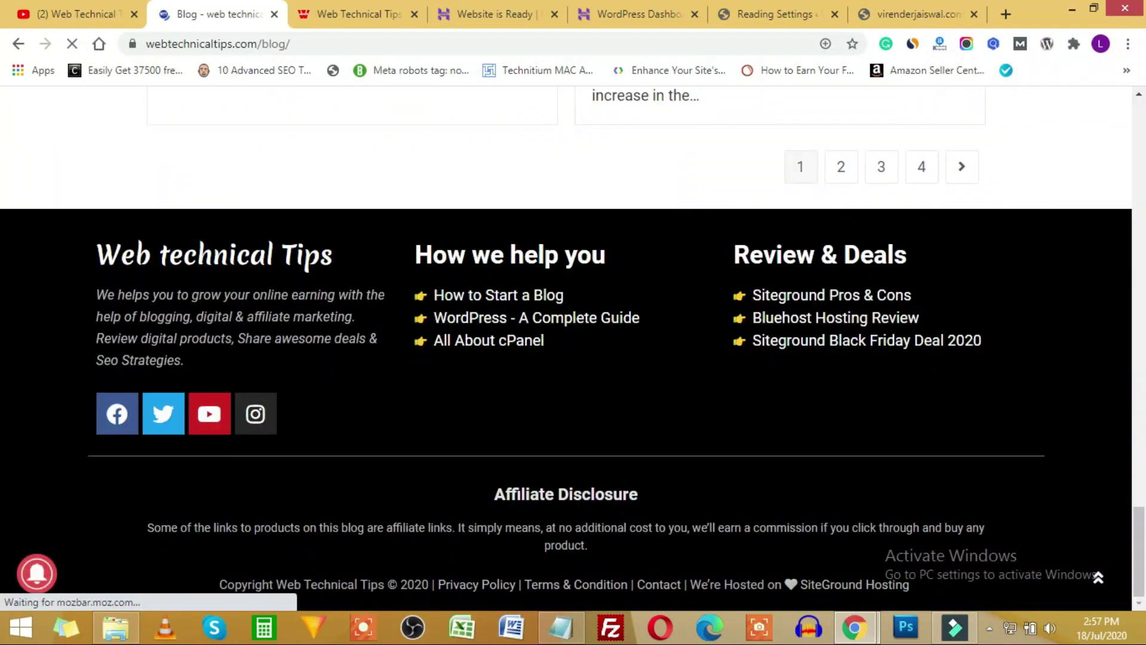
pyautogui.scroll(20, 278, 385)
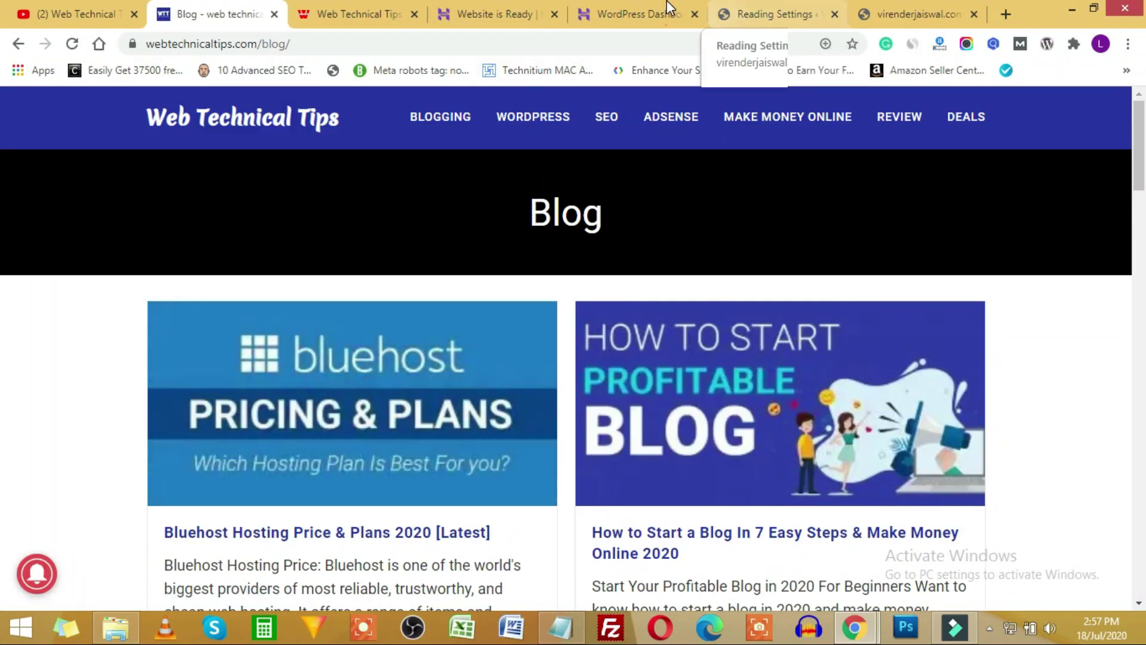
pyautogui.click(758, 5)
pyautogui.click(470, 260)
pyautogui.click(224, 14)
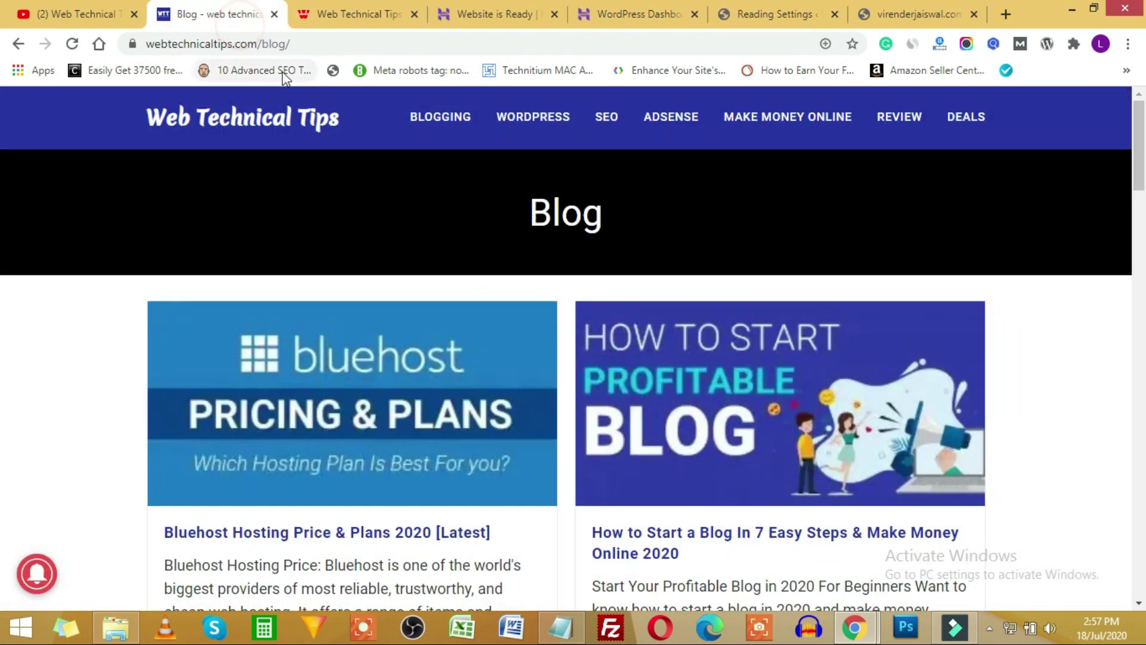
pyautogui.click(210, 120)
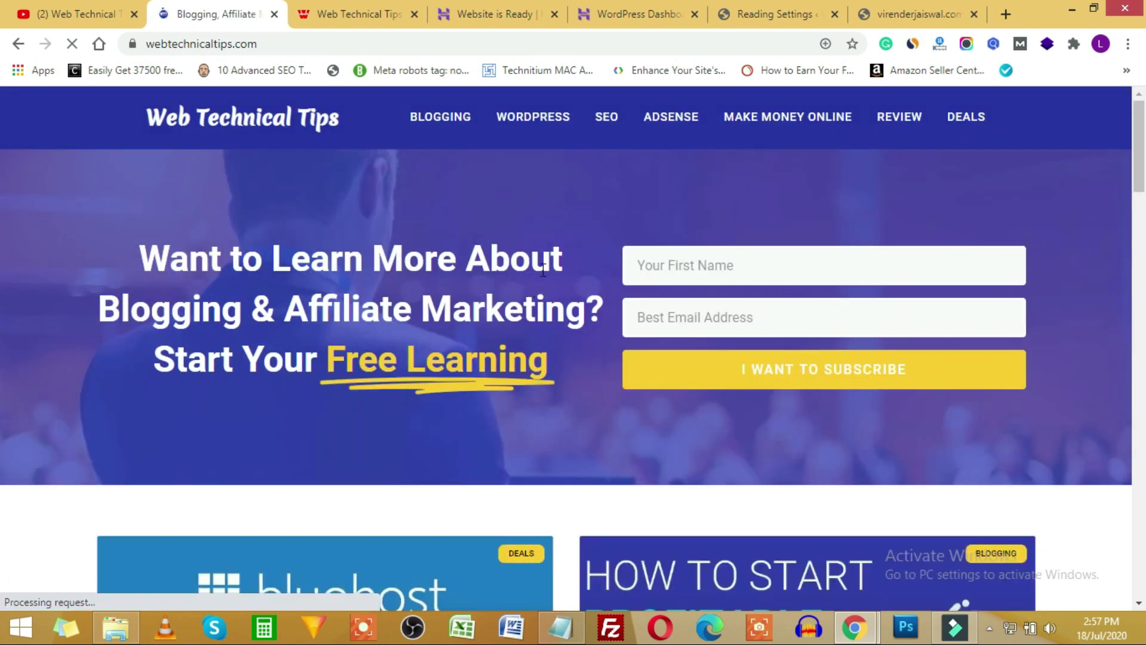
pyautogui.click(787, 3)
pyautogui.click(499, 297)
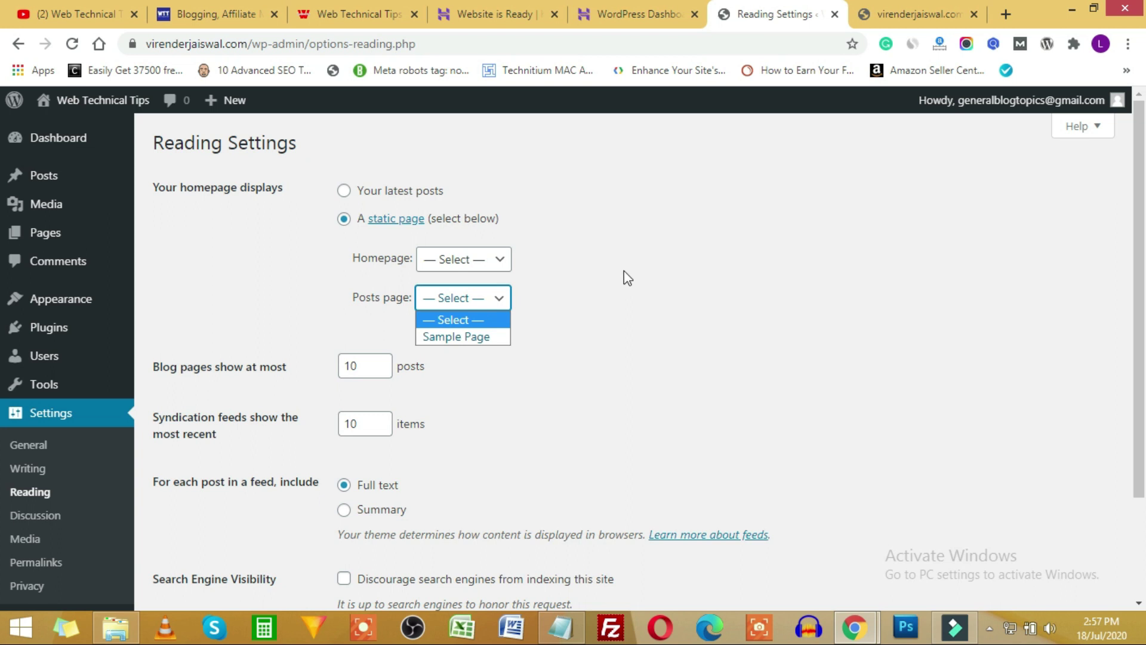
pyautogui.click(645, 278)
pyautogui.scroll(-1, 179, 397)
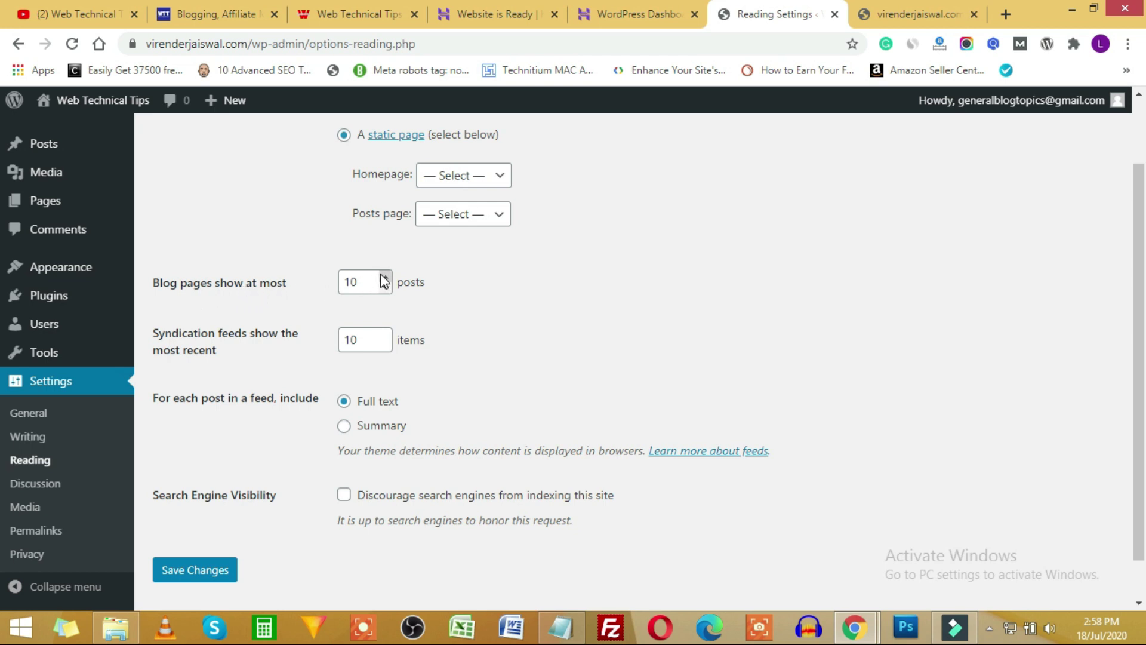
pyautogui.scroll(1, 549, 342)
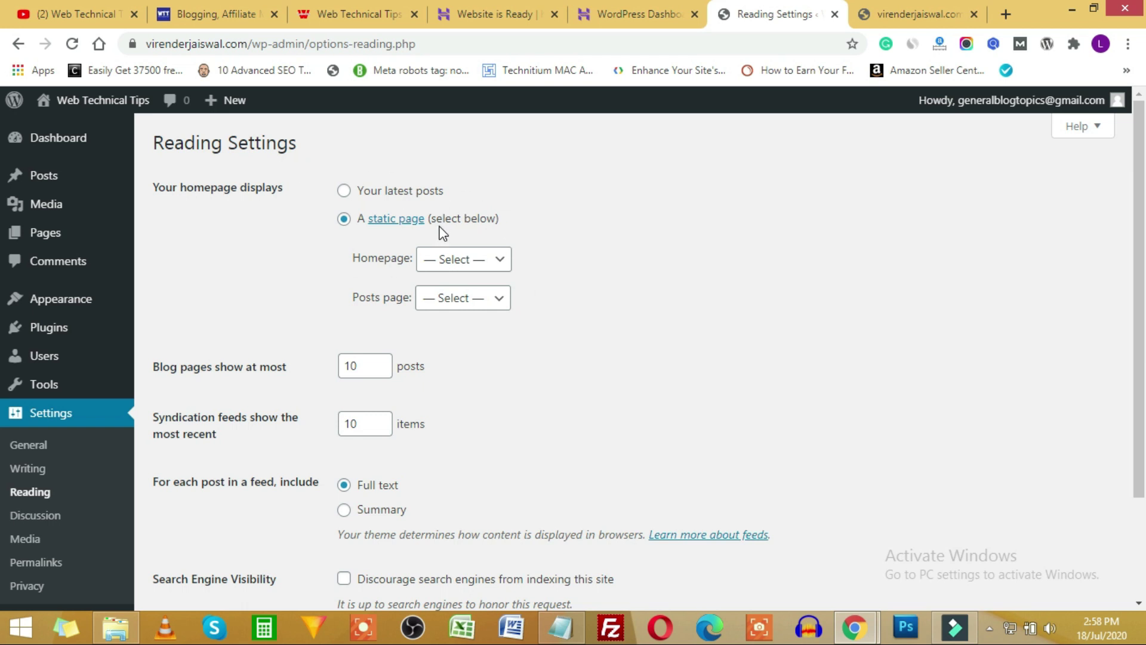
pyautogui.scroll(-3, 449, 227)
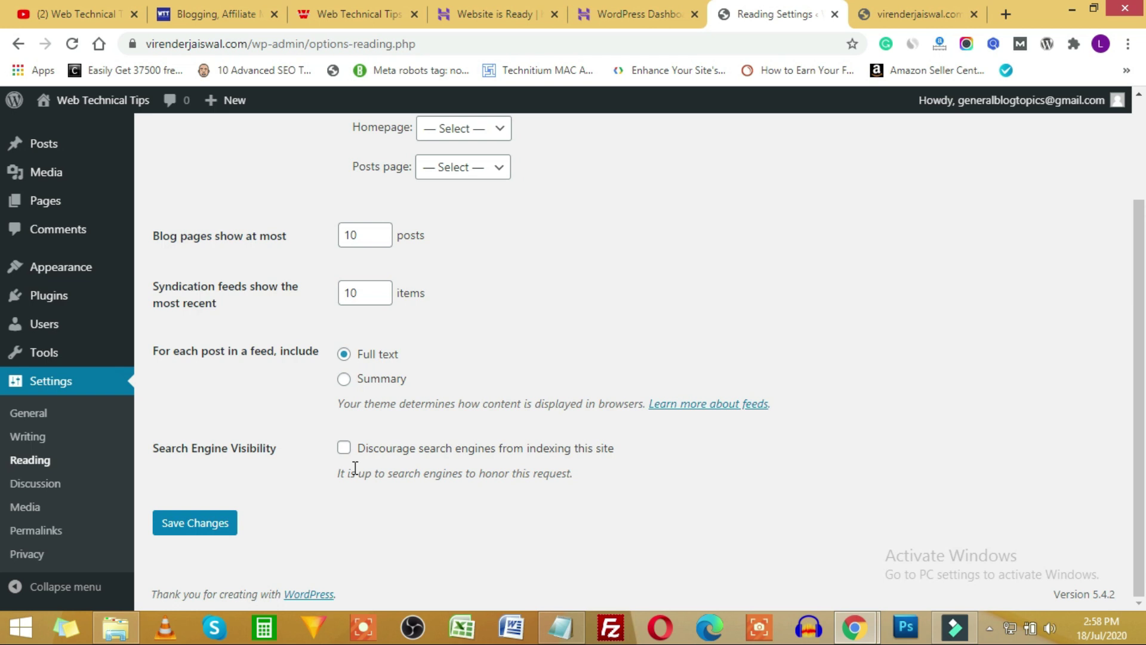
pyautogui.scroll(2, 537, 311)
pyautogui.scroll(-2, 358, 388)
# Scroll through Discussion Settings, where comment authors must give name and email but needn't register.
pyautogui.click(35, 483)
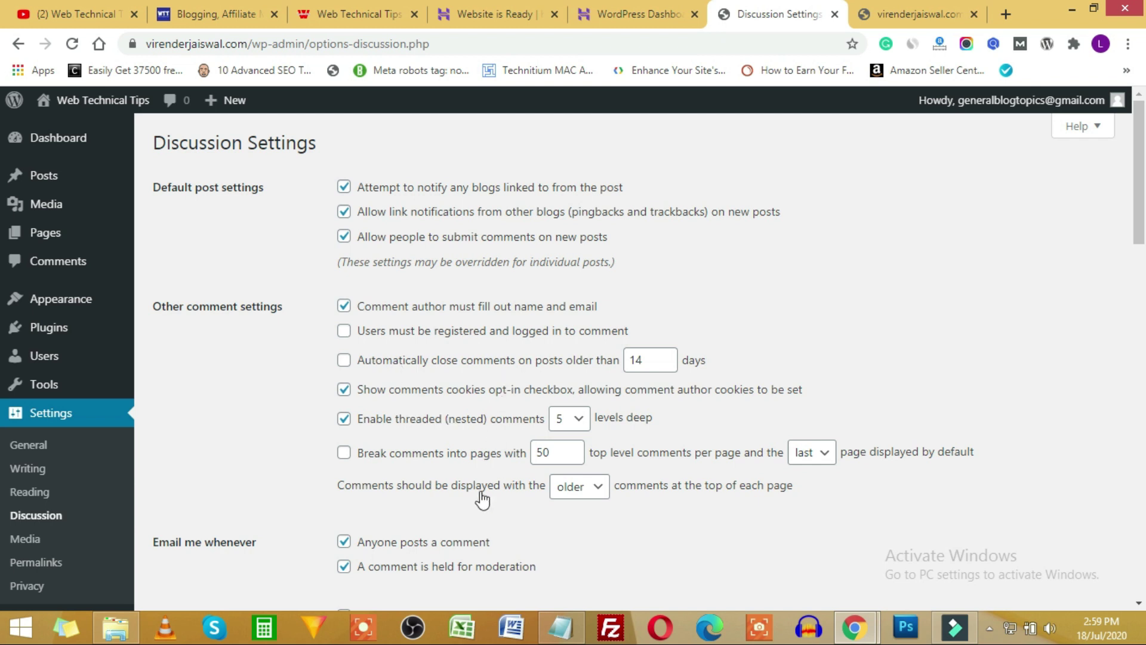
pyautogui.scroll(-1, 482, 501)
pyautogui.scroll(-4, 483, 500)
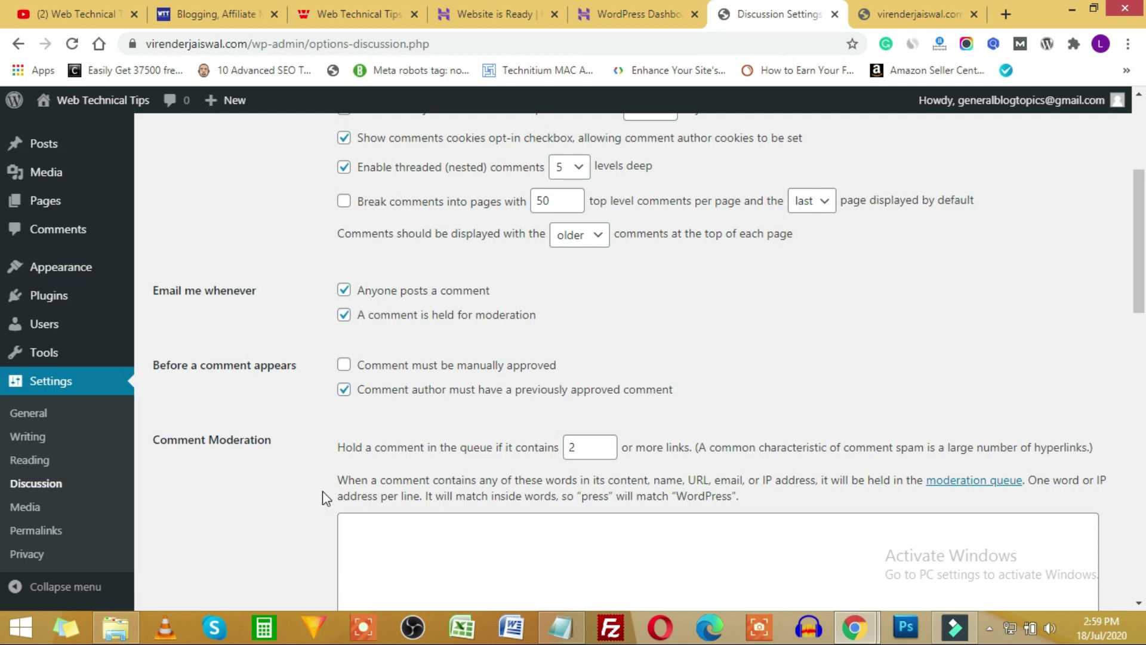
pyautogui.scroll(5, 807, 328)
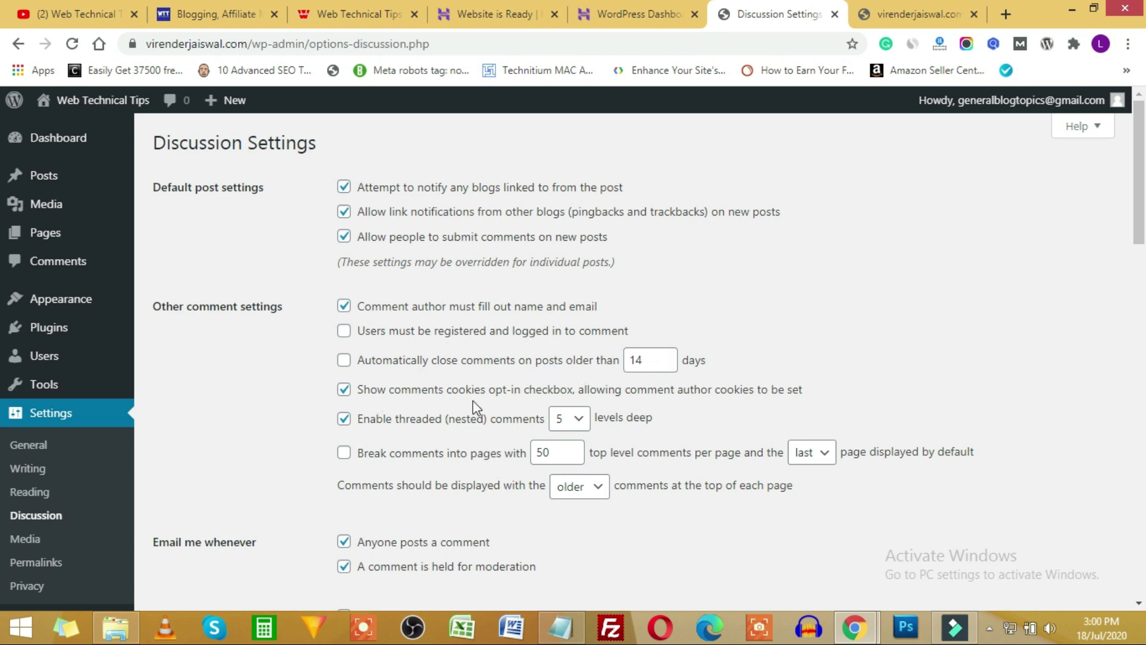
pyautogui.scroll(-4, 468, 397)
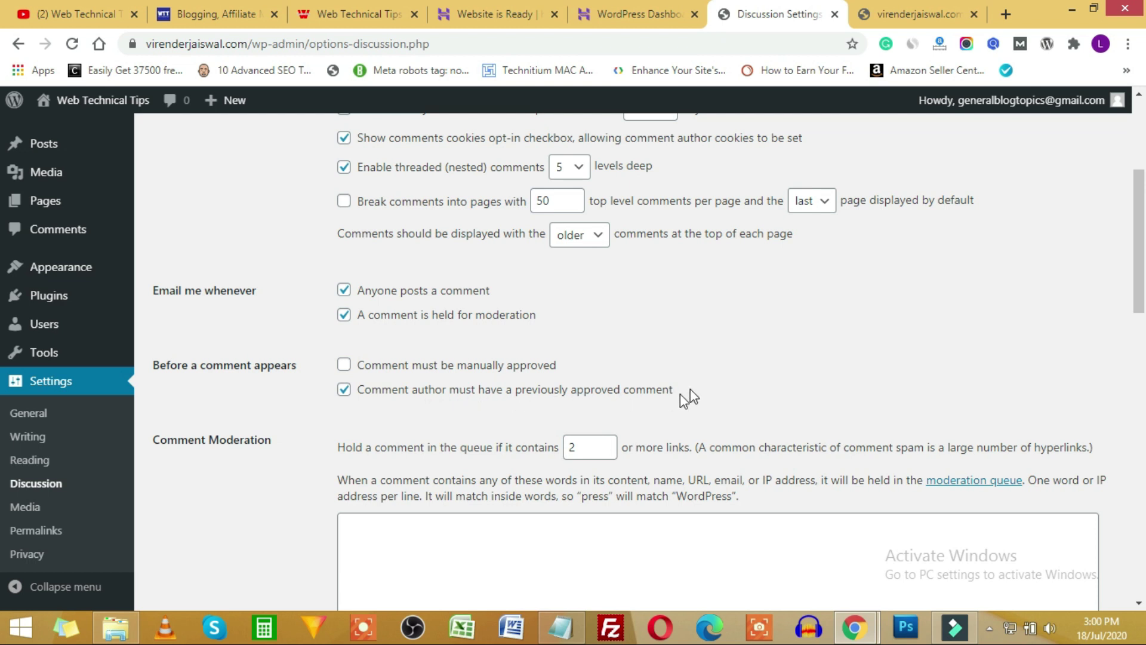
pyautogui.scroll(-1, 420, 398)
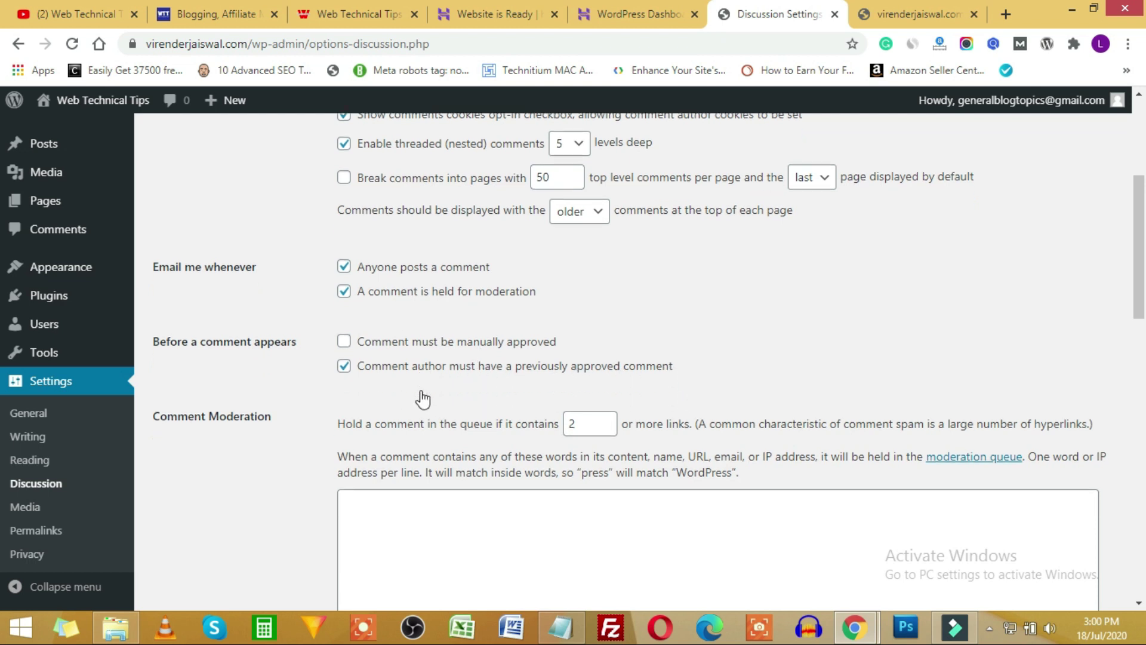
pyautogui.scroll(-1, 565, 388)
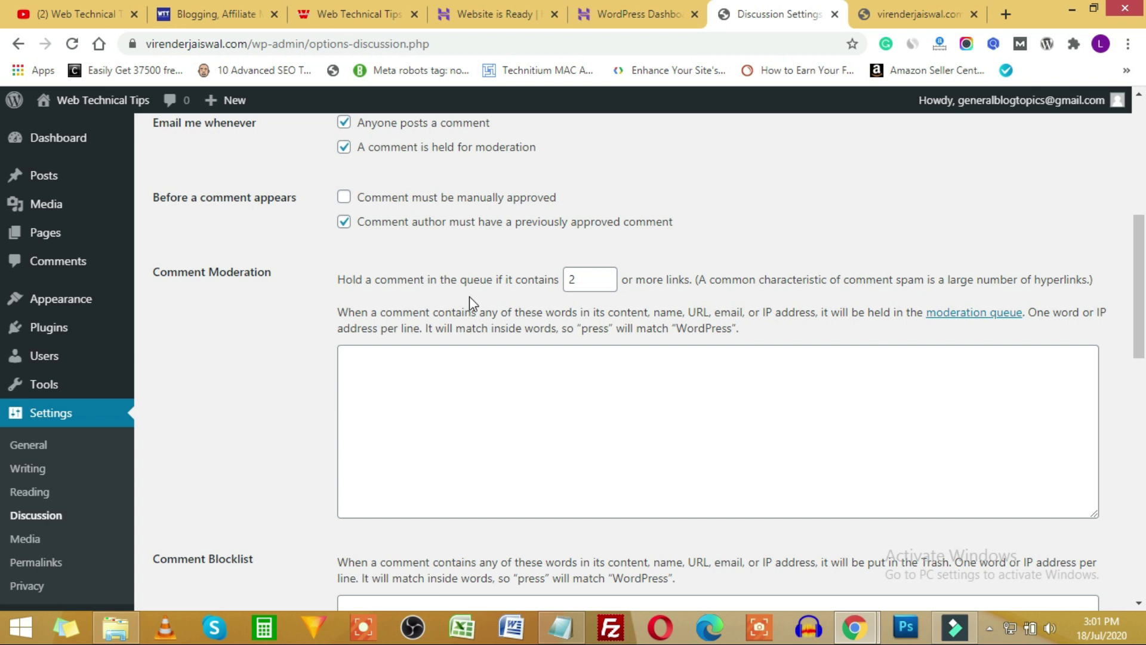
pyautogui.click(327, 275)
# Scroll the rest of the Discussion settings, clicking into the Comment Blocklist box.
pyautogui.scroll(-5, 325, 344)
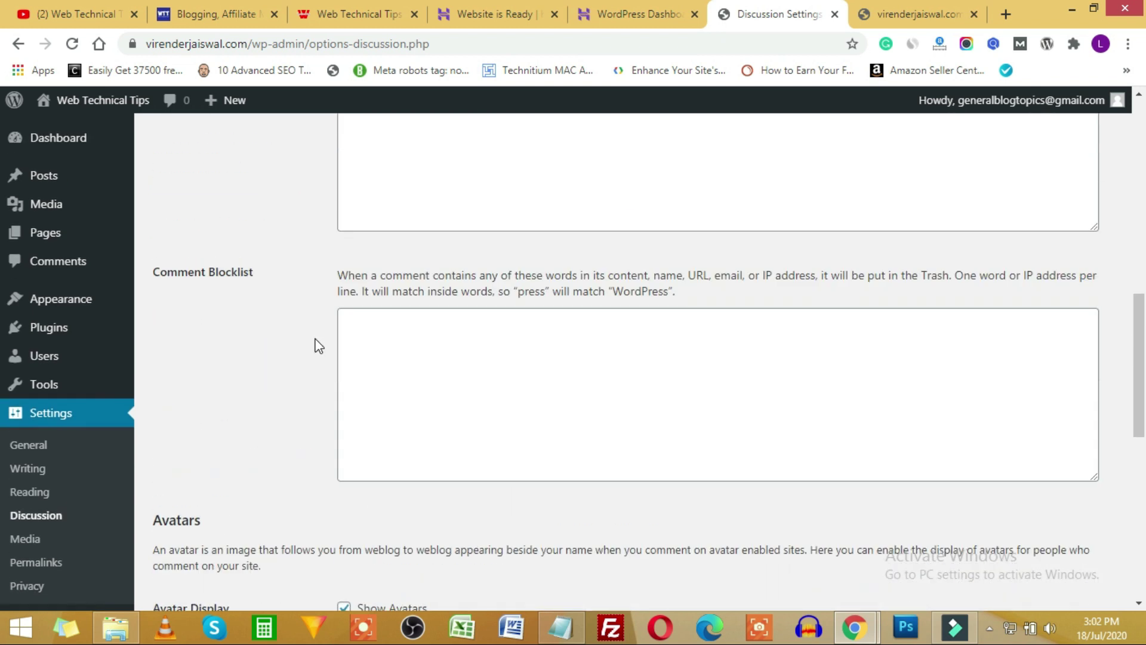
pyautogui.scroll(1, 319, 346)
pyautogui.moveTo(188, 307); pyautogui.dragTo(250, 311)
pyautogui.click(507, 392)
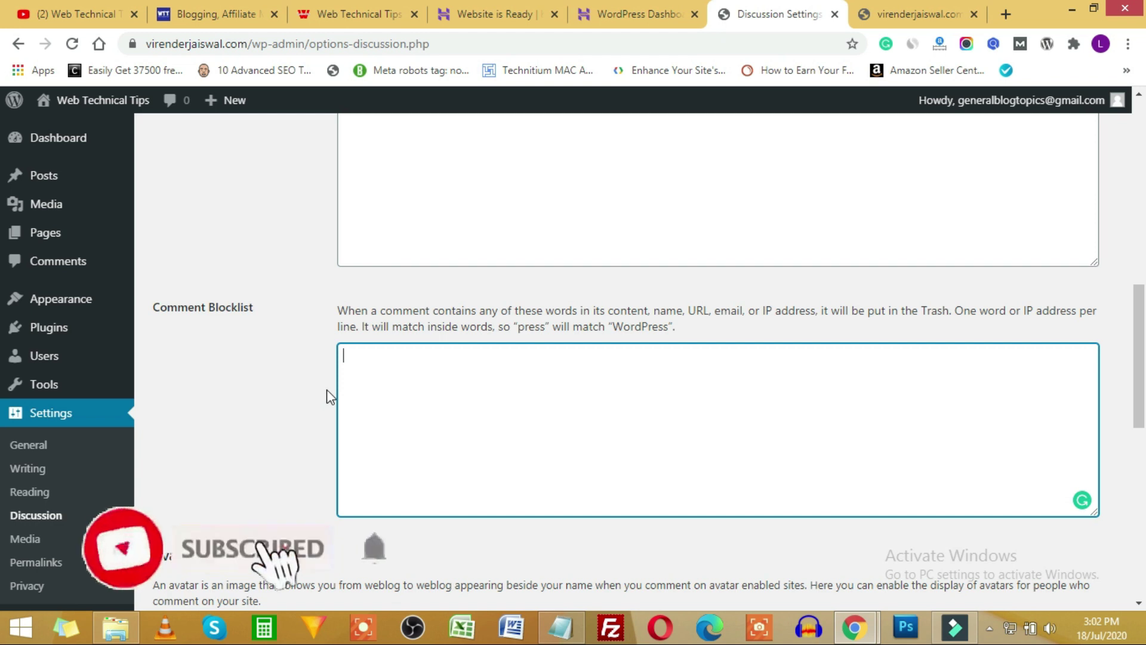
pyautogui.scroll(-7, 327, 384)
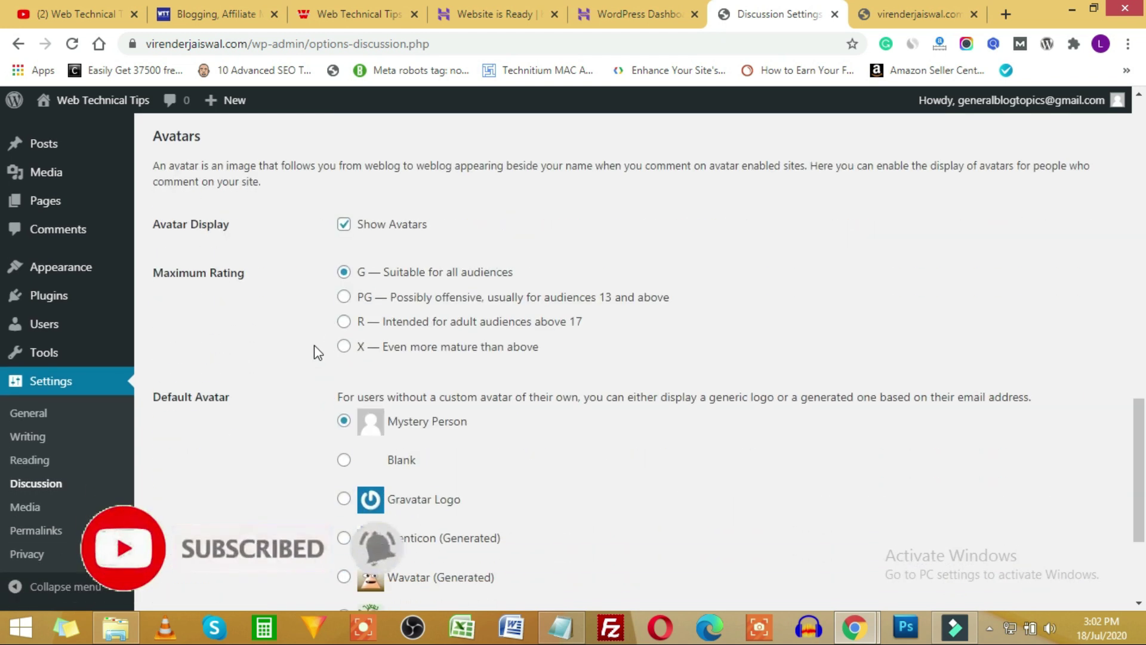
pyautogui.scroll(-3, 345, 317)
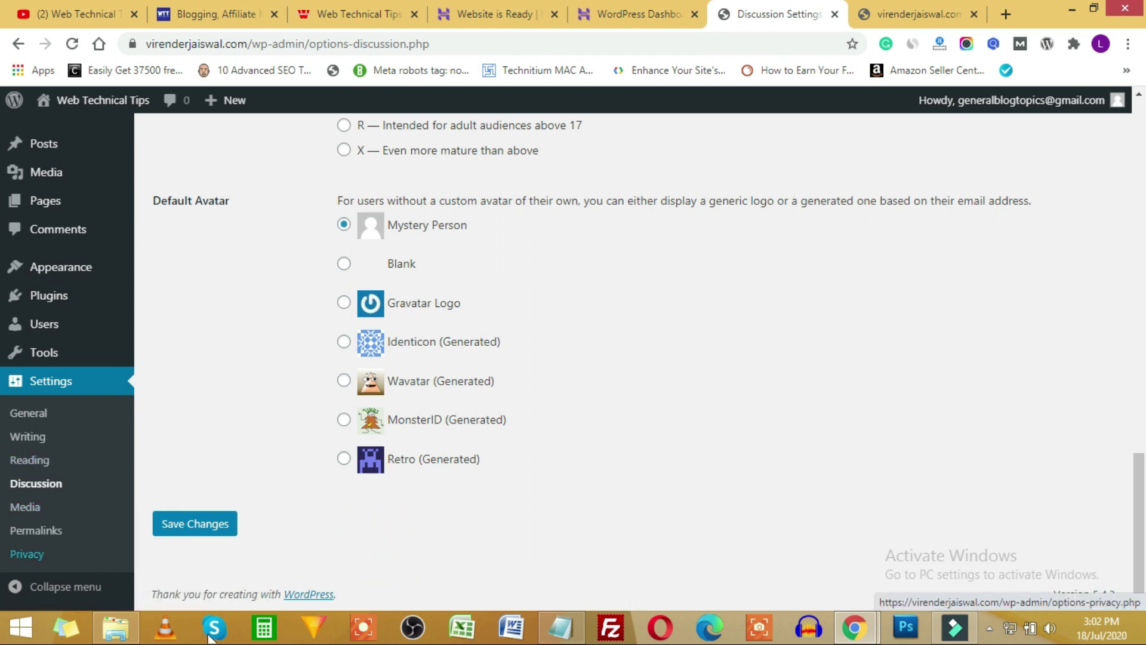
# Open Media Settings and review the 150×150 thumbnail, 300 medium and 1024 large sizes.
pyautogui.click(26, 507)
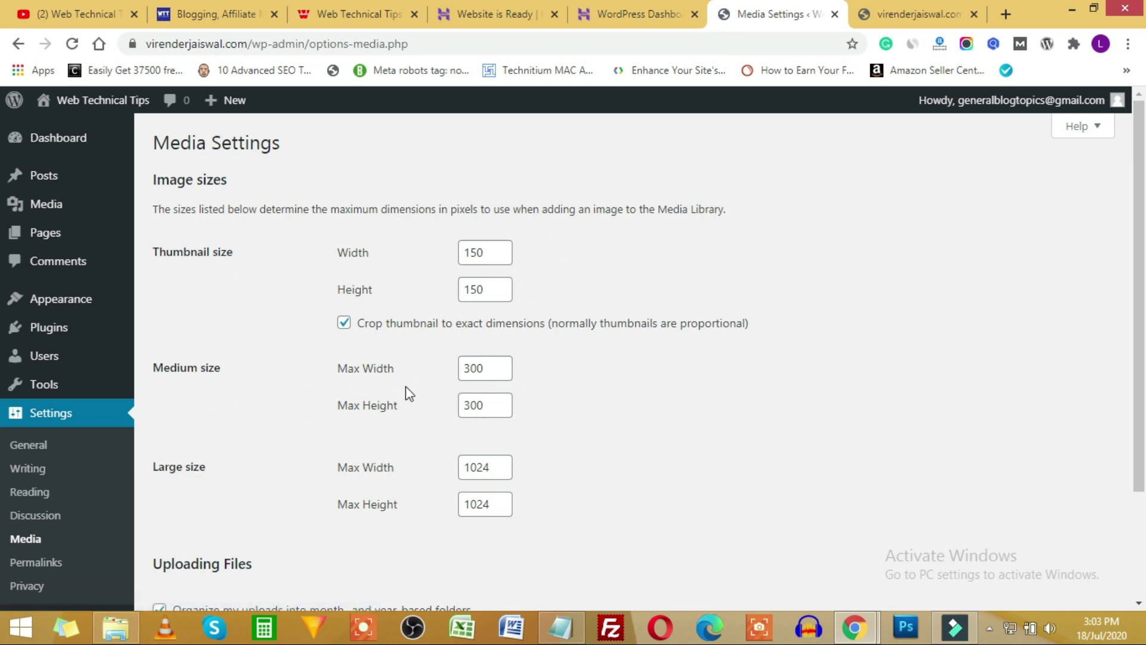
pyautogui.scroll(-3, 298, 406)
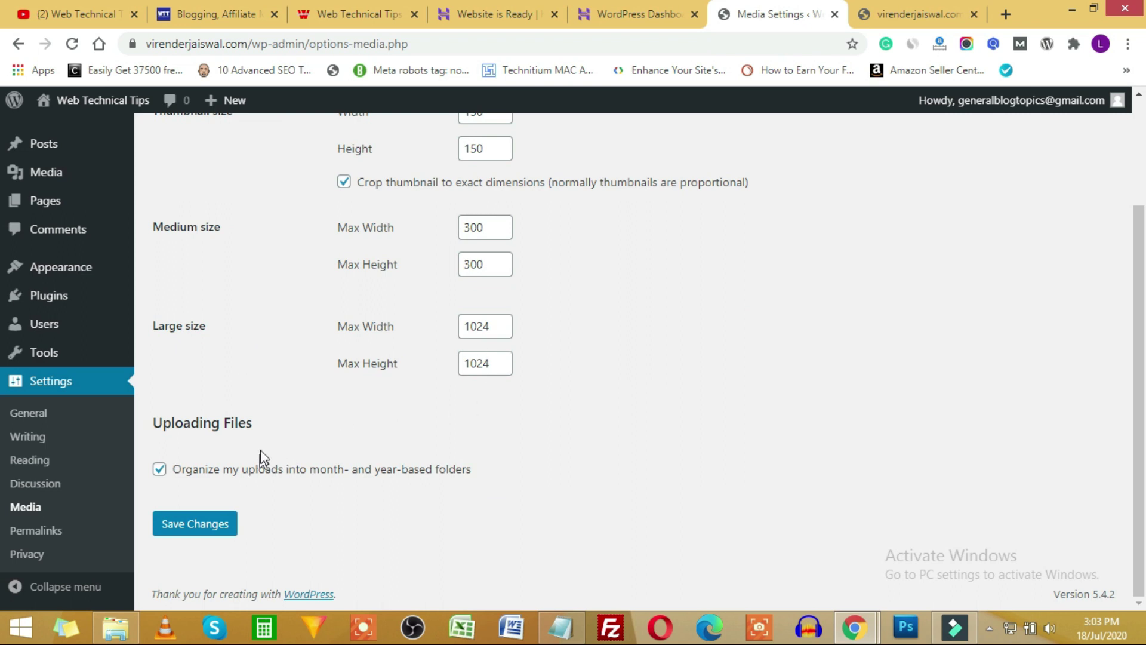
pyautogui.scroll(3, 260, 459)
# Inspect the Thumbnail Width value, then go to the Permalink Settings page.
pyautogui.click(496, 253)
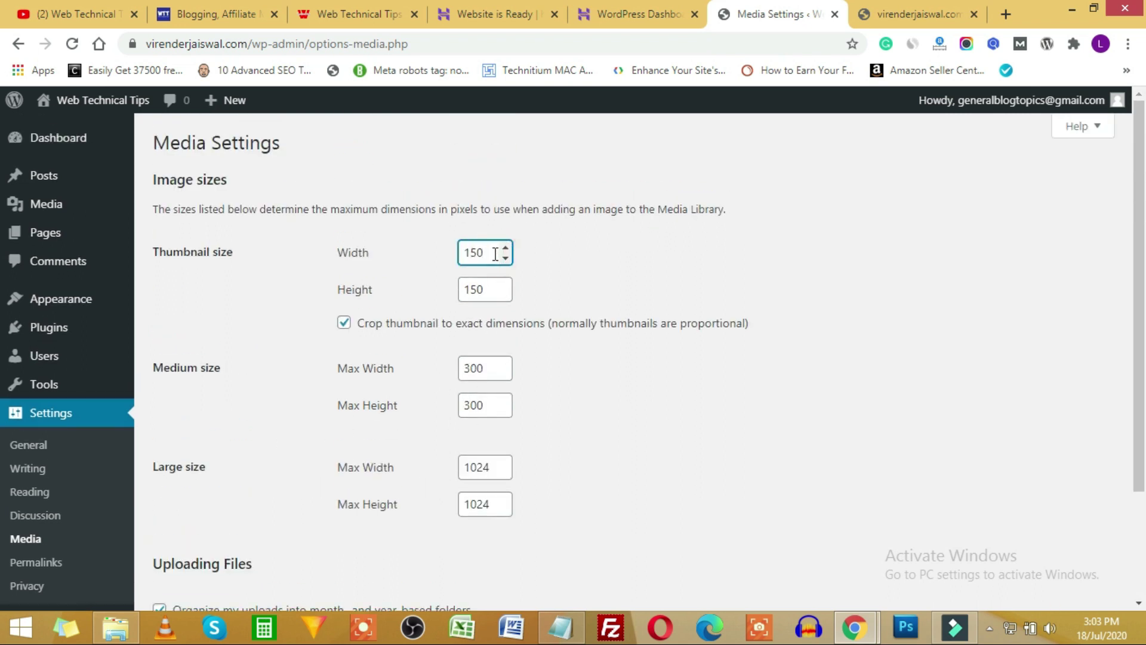
pyautogui.scroll(-3, 576, 378)
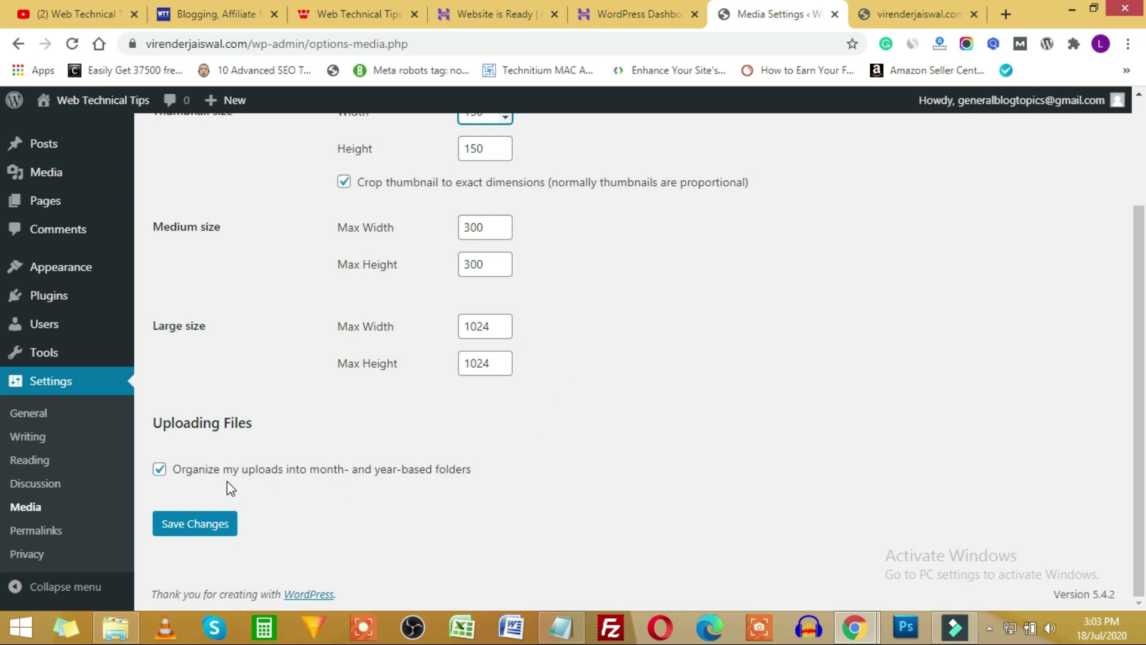
pyautogui.click(47, 534)
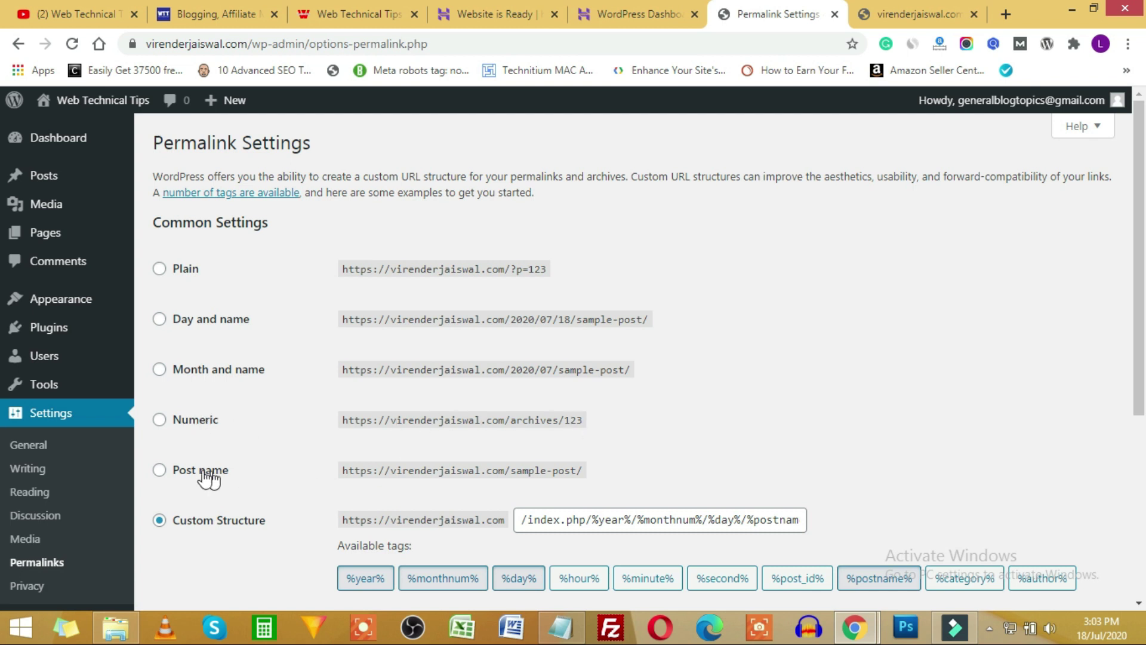
# Choose the Post name permalink structure (/%postname%/) and save it.
pyautogui.click(159, 470)
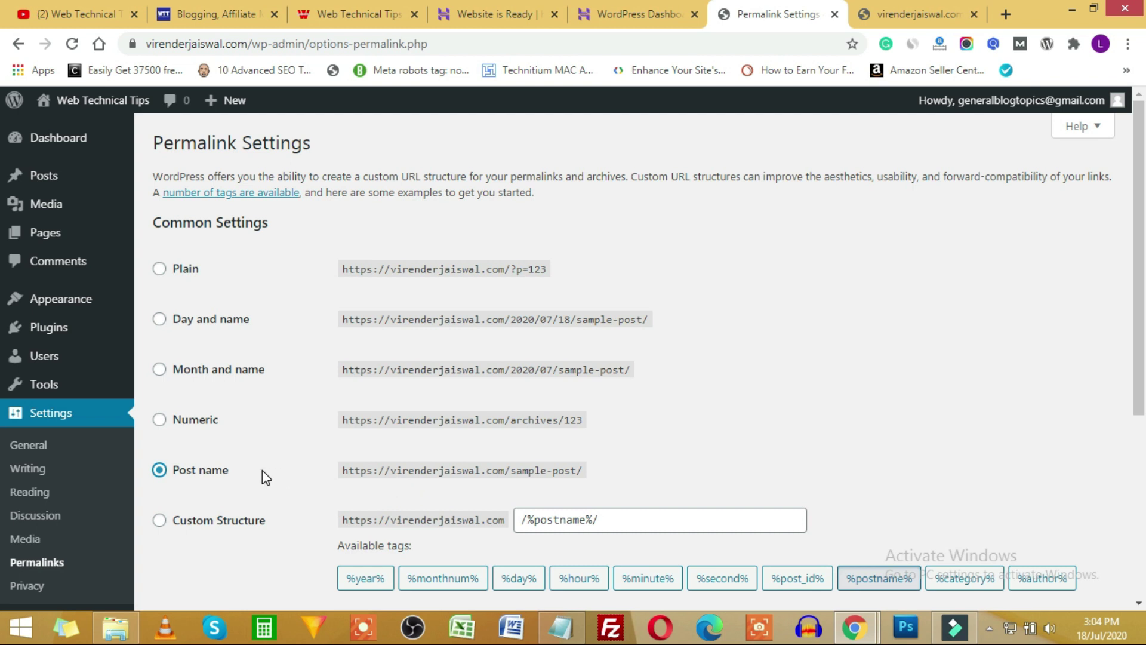
pyautogui.scroll(-3, 263, 471)
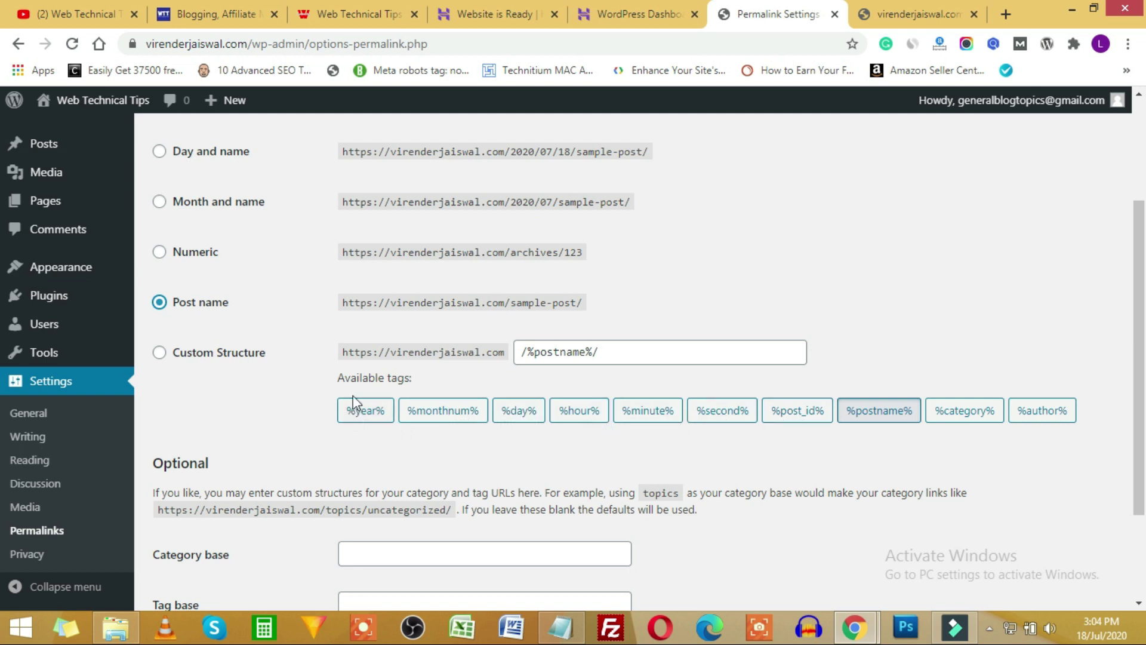
pyautogui.scroll(-2, 601, 378)
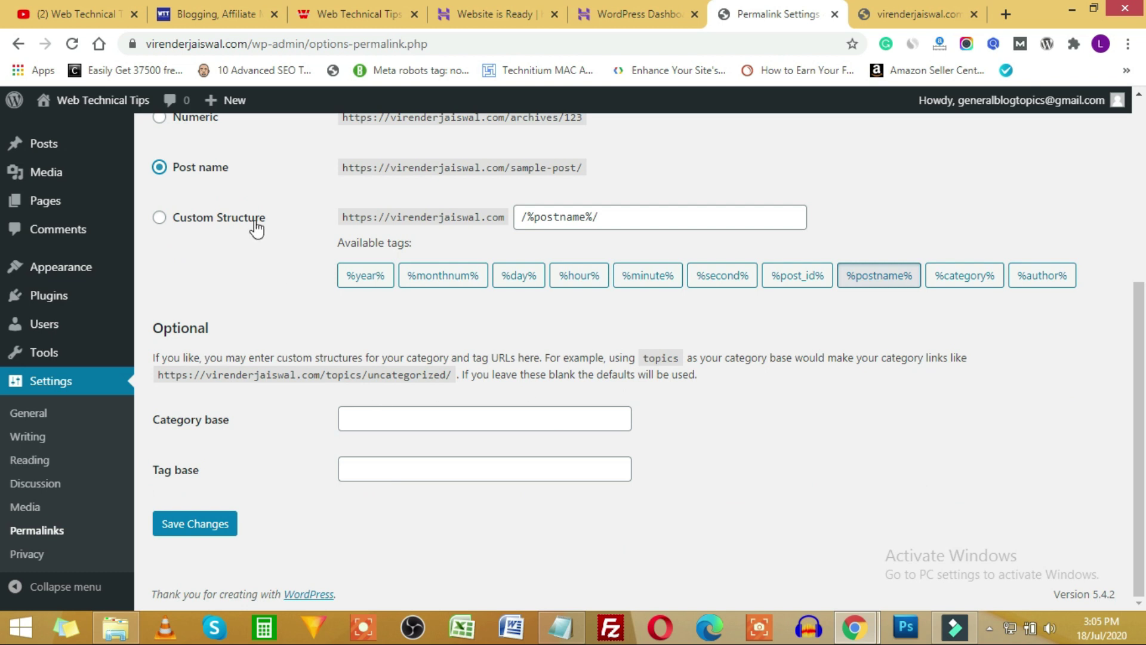
pyautogui.click(201, 527)
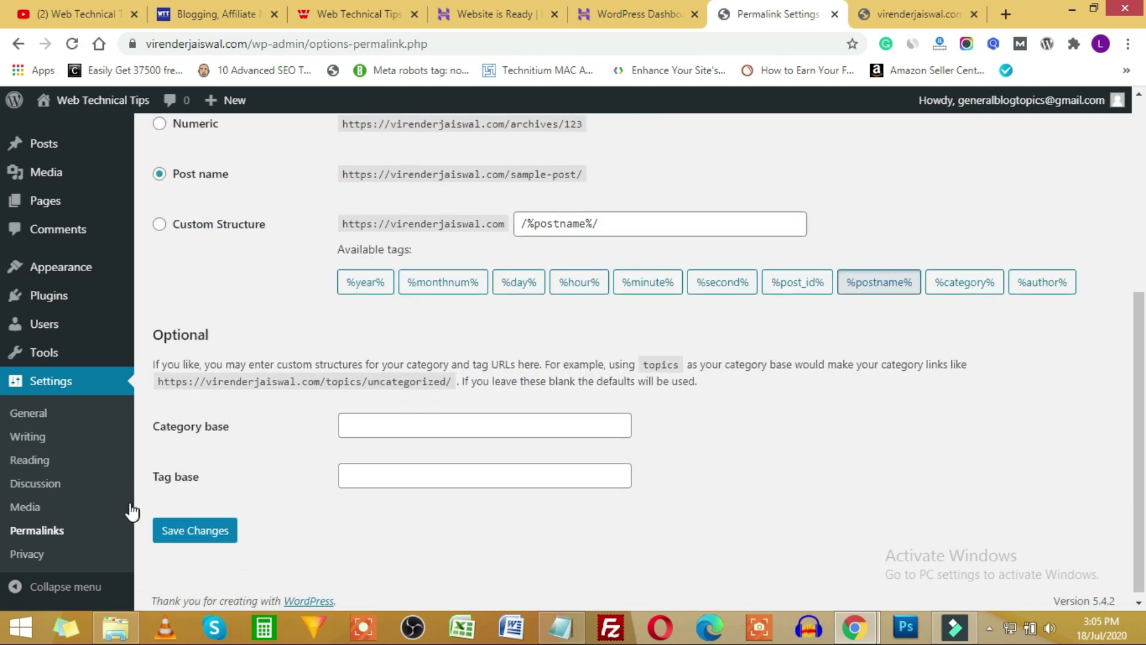
# Look over the Privacy Policy page choice without changing it, then return to the Dashboard.
pyautogui.click(30, 559)
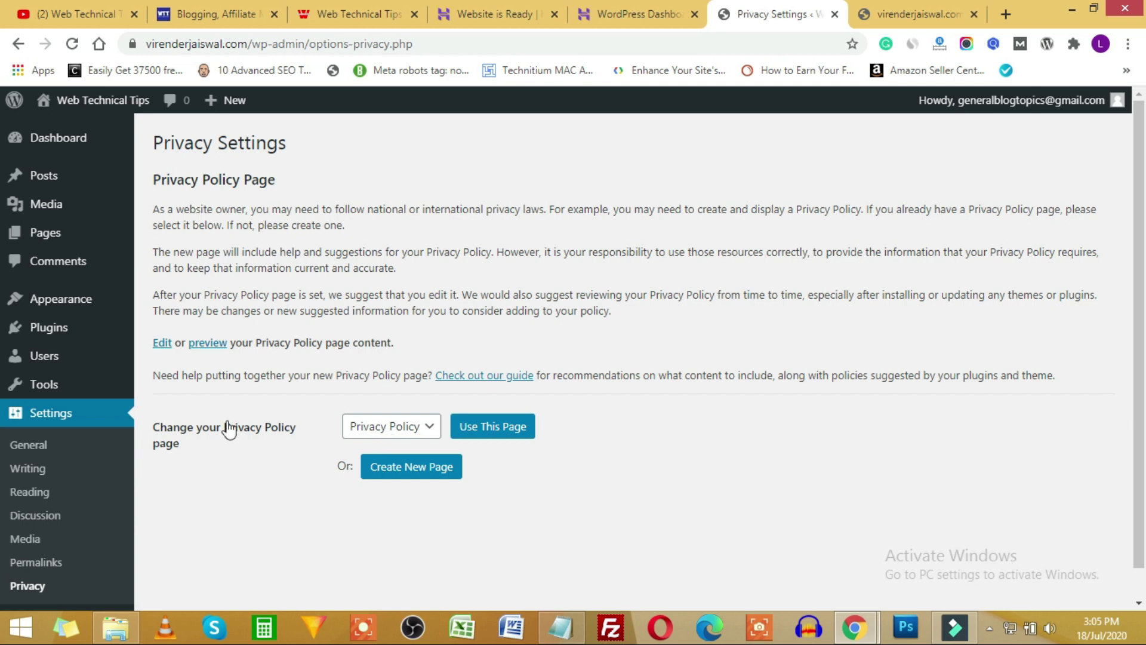
pyautogui.click(403, 430)
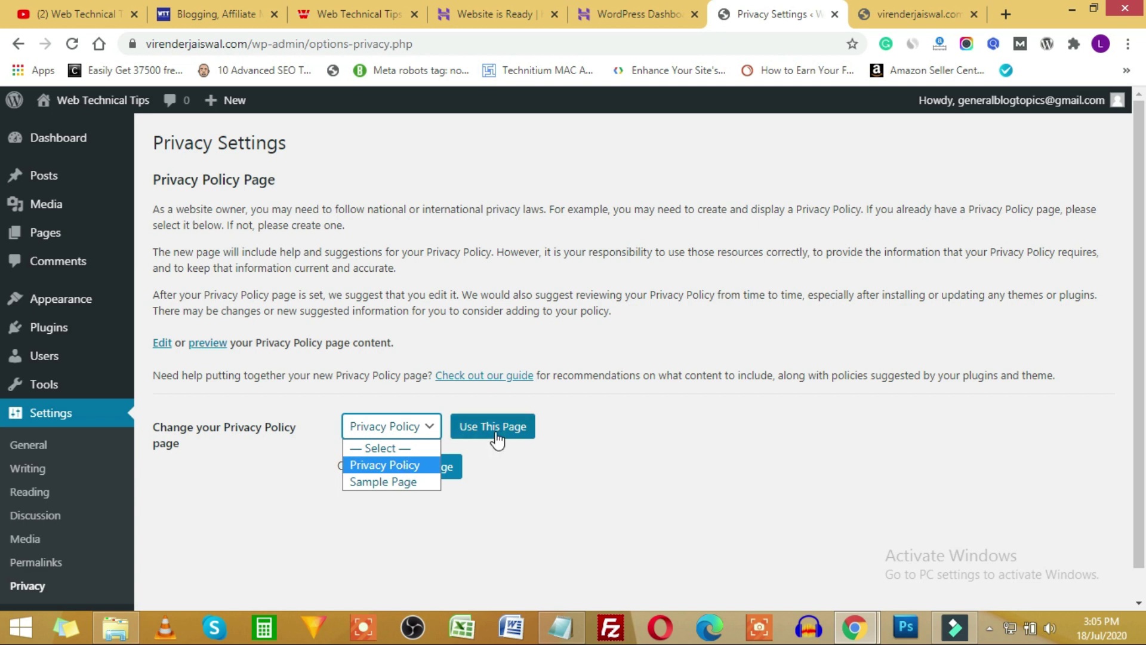
pyautogui.click(638, 444)
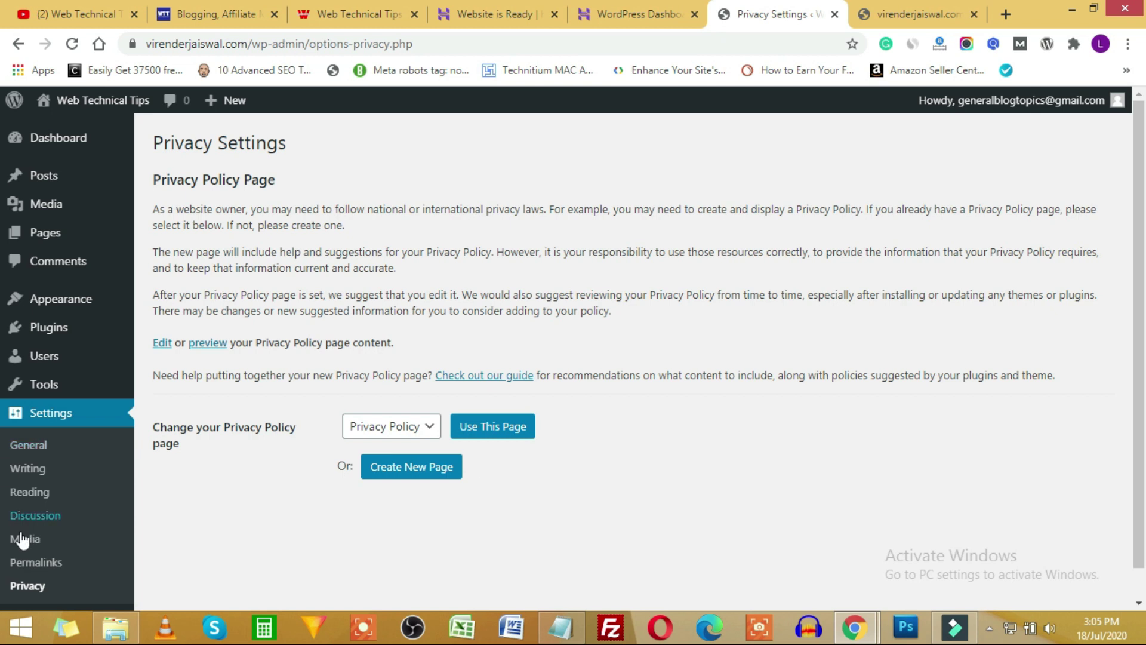
pyautogui.scroll(-1, 20, 495)
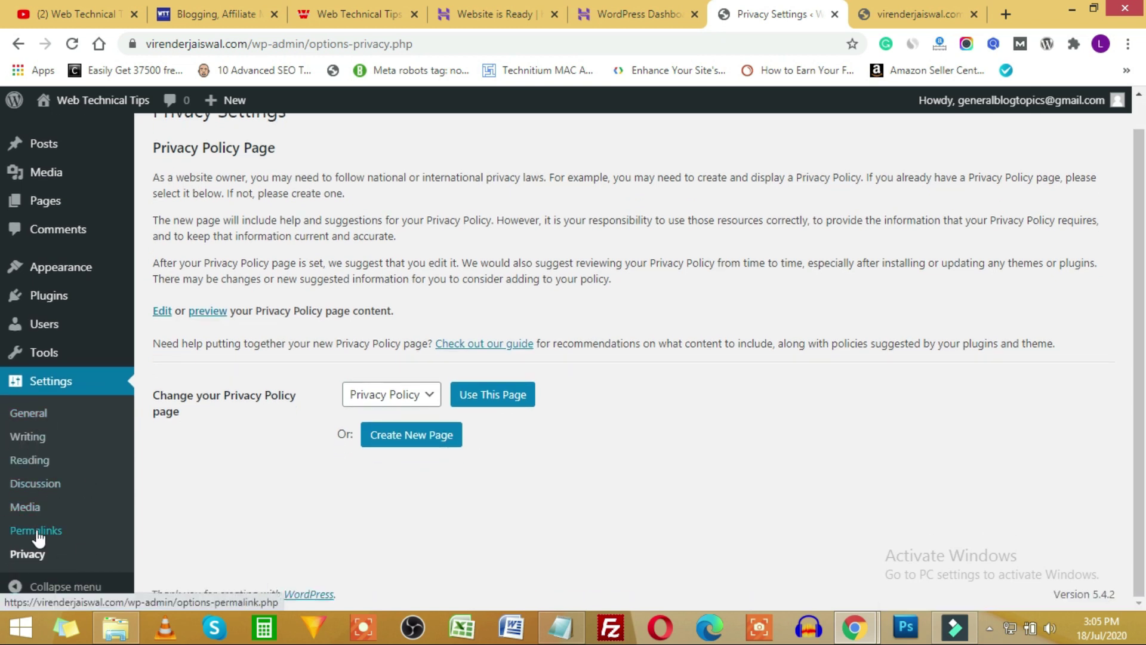
pyautogui.scroll(1, 42, 510)
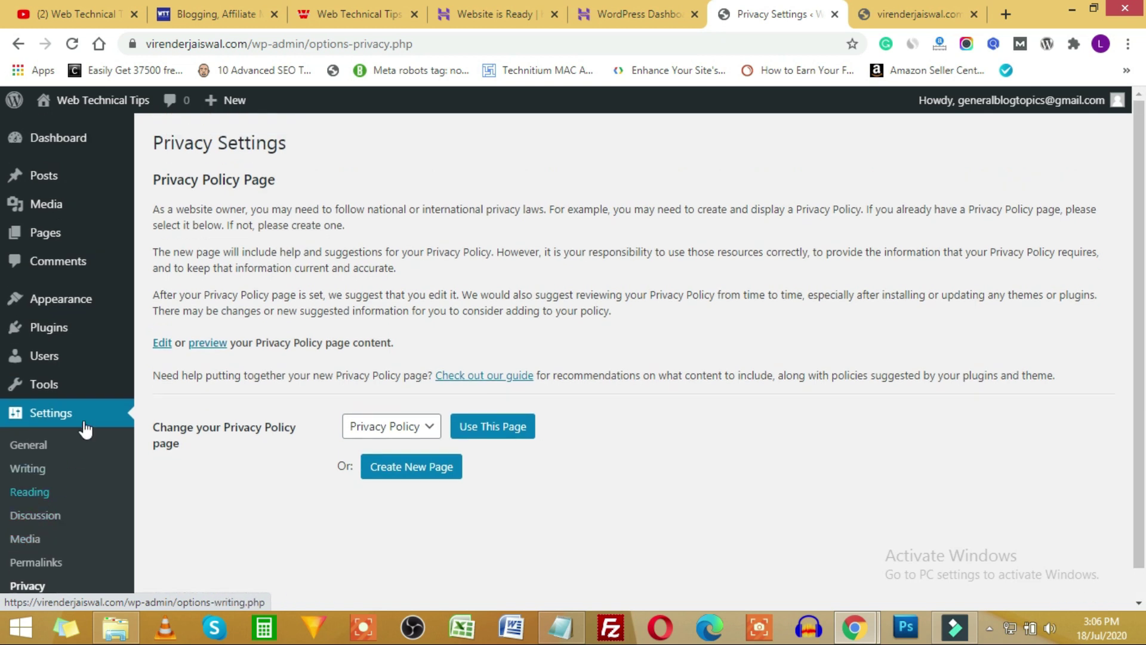
pyautogui.click(43, 137)
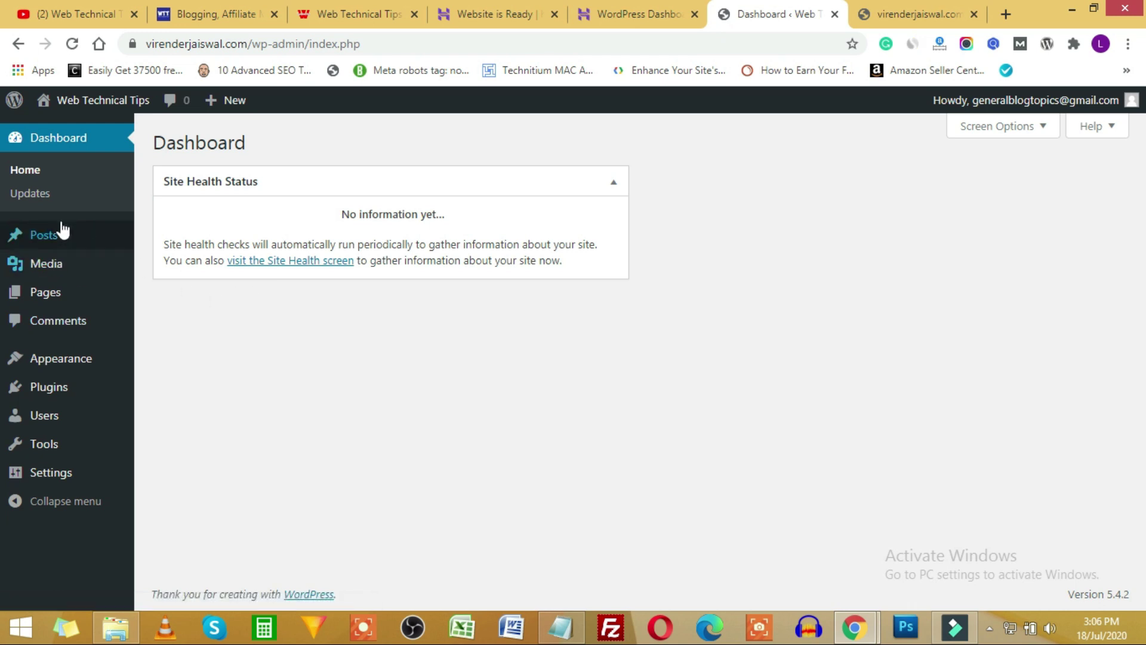
# Open All Posts in a new browser tab and switch to it, showing the Hello world! post.
pyautogui.moveTo(37, 235)
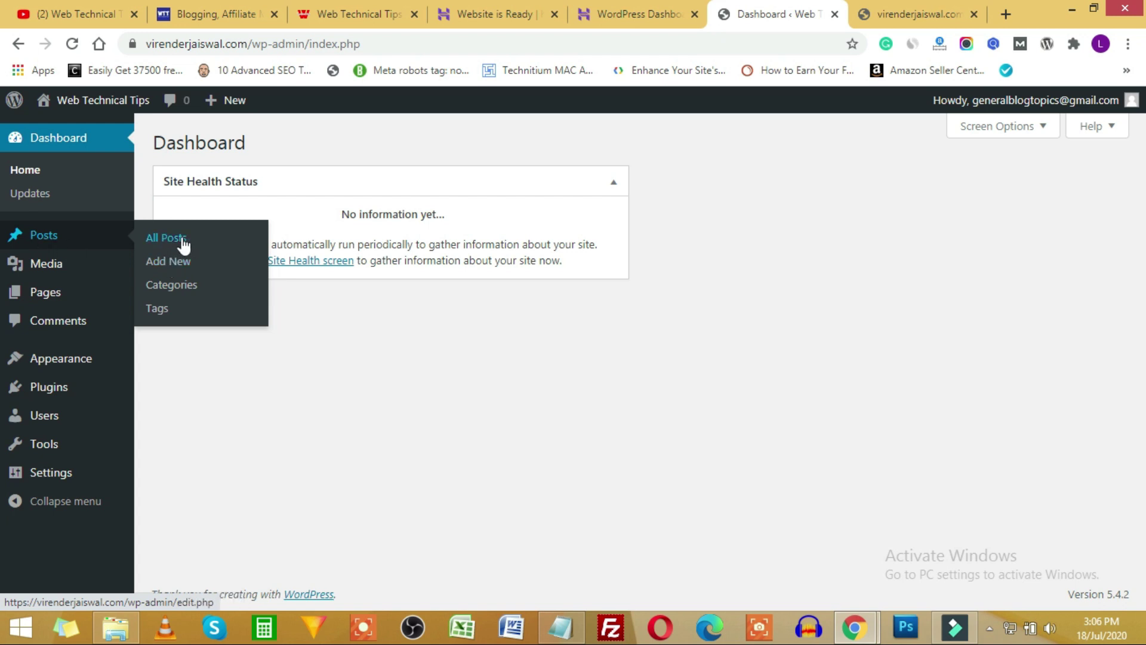
pyautogui.rightClick(169, 242)
pyautogui.click(197, 249)
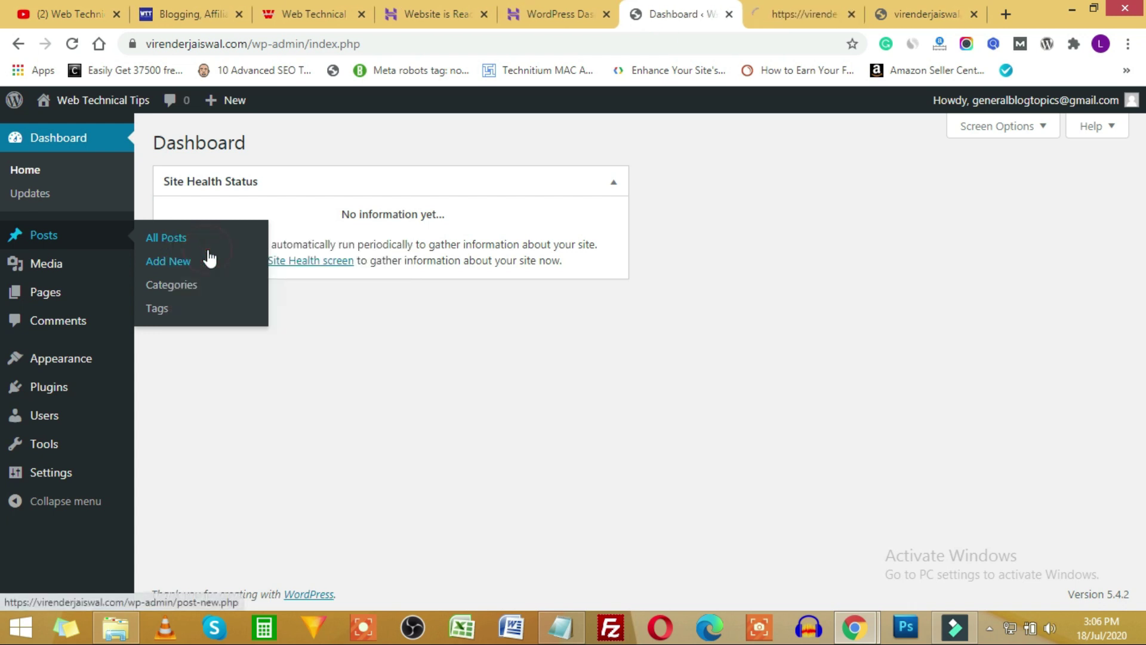
pyautogui.click(773, 12)
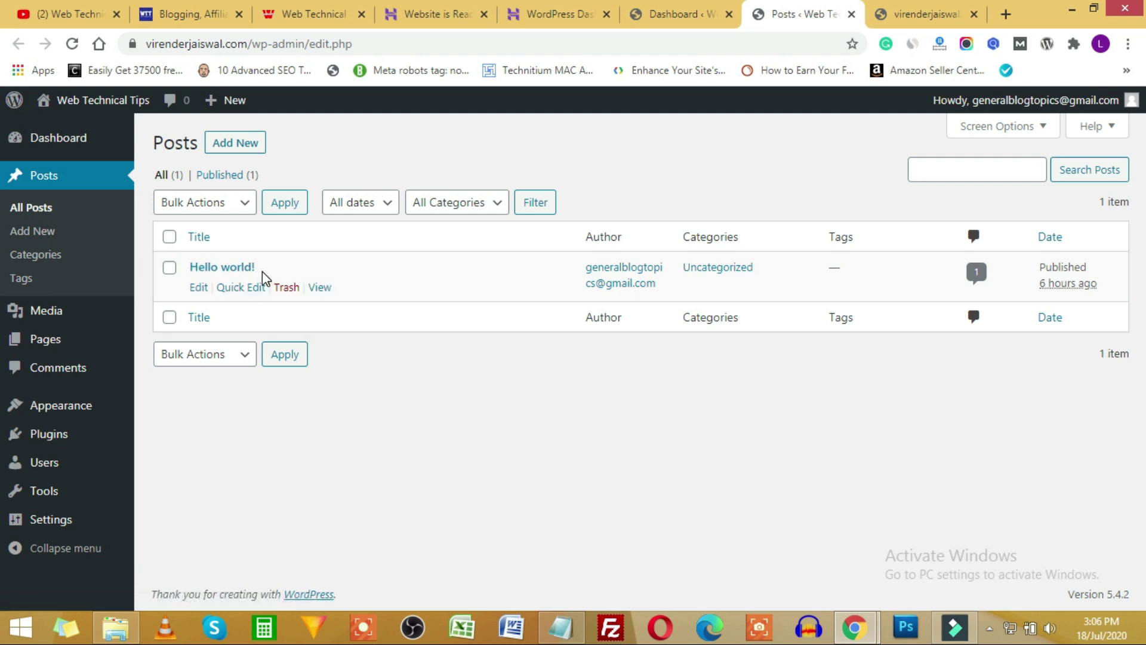
# View the live Hello world! post on the site, then return to the Posts list.
pyautogui.click(932, 13)
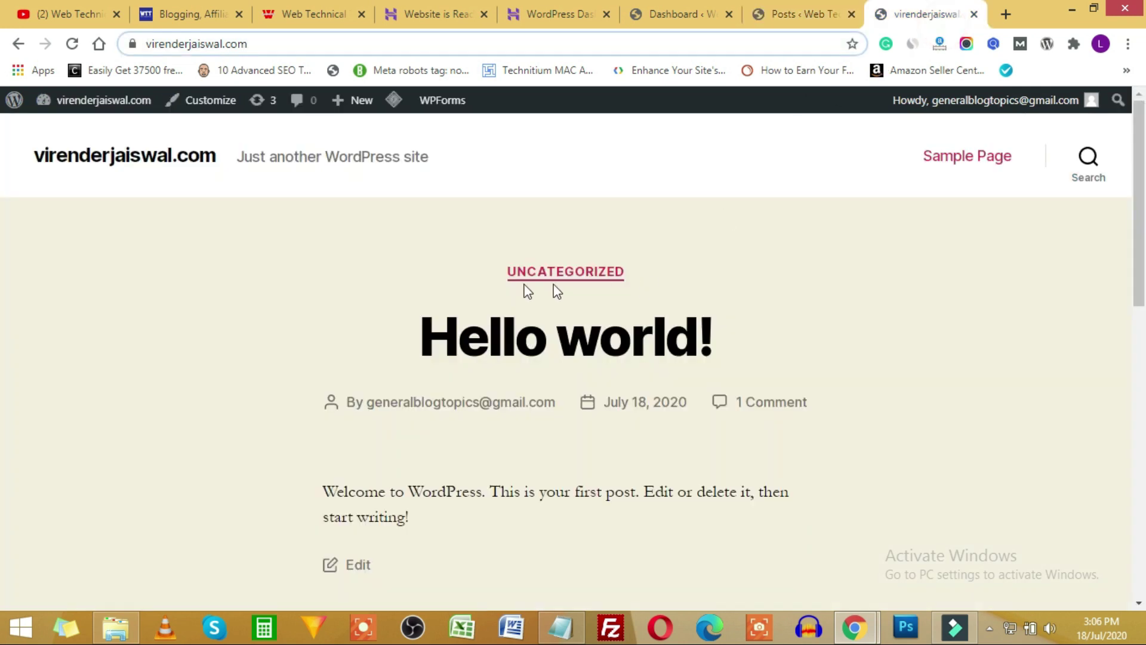
pyautogui.scroll(-3, 550, 289)
pyautogui.scroll(3, 557, 325)
pyautogui.click(830, 9)
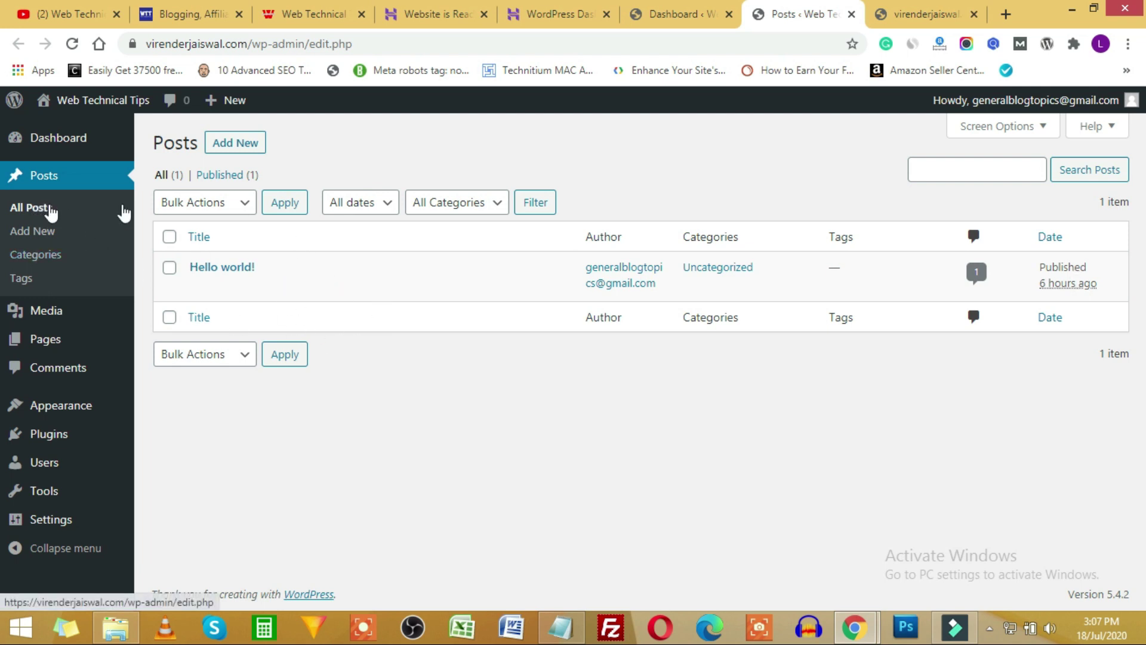
# Go to the Dashboard and back to Posts, then start a new post with Add New.
pyautogui.click(678, 11)
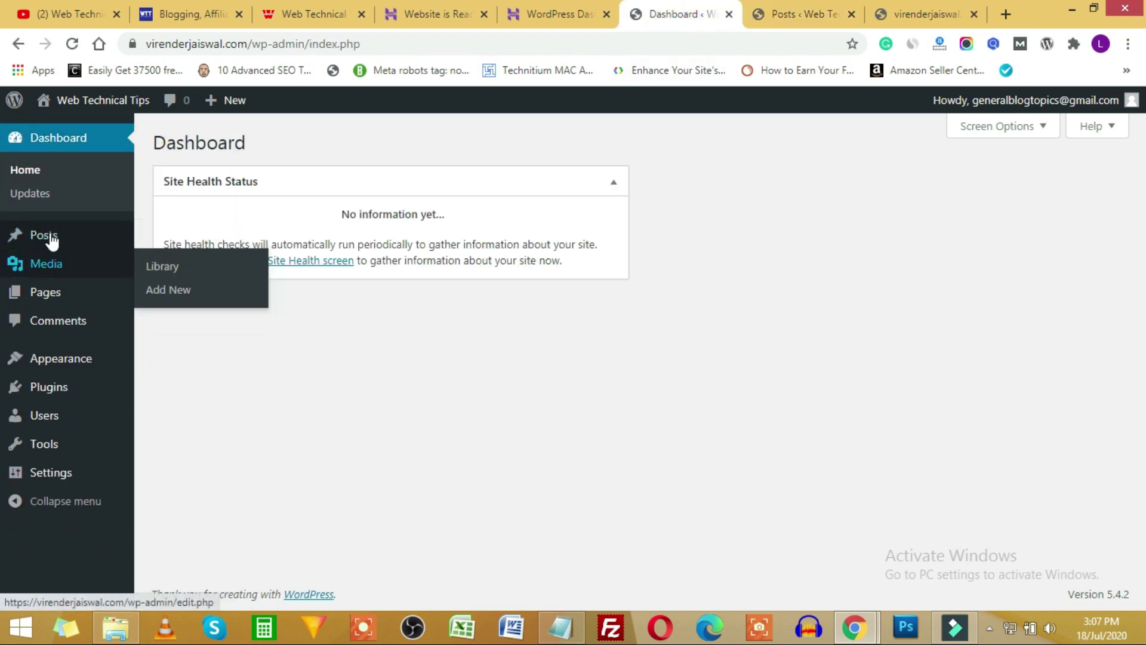
pyautogui.moveTo(51, 236)
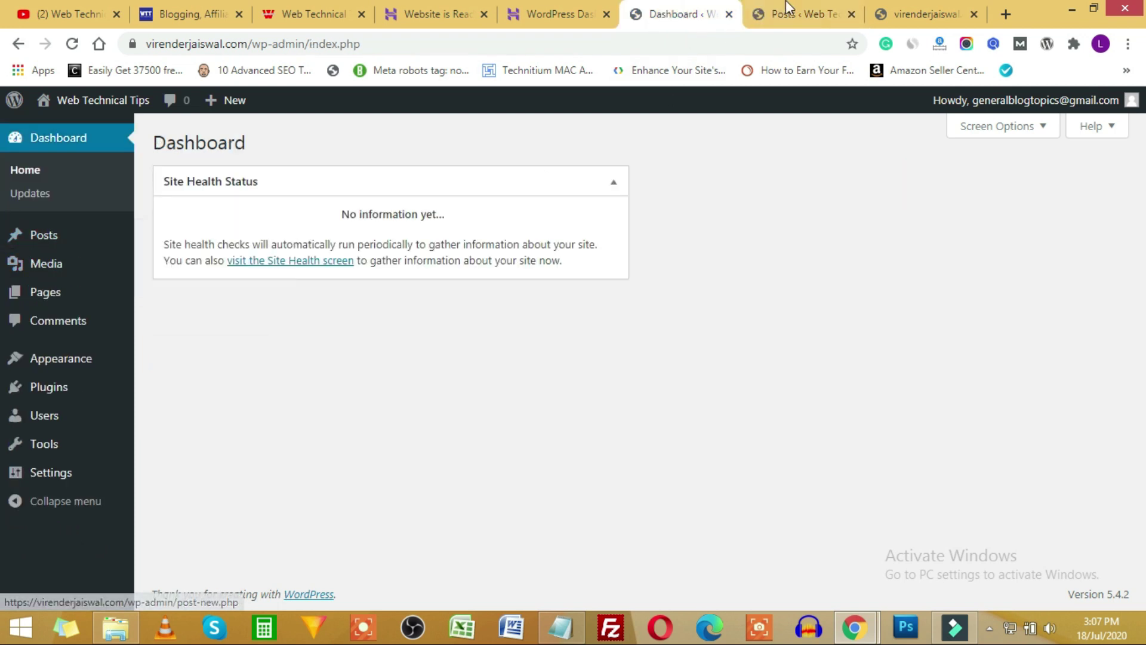
pyautogui.click(815, 16)
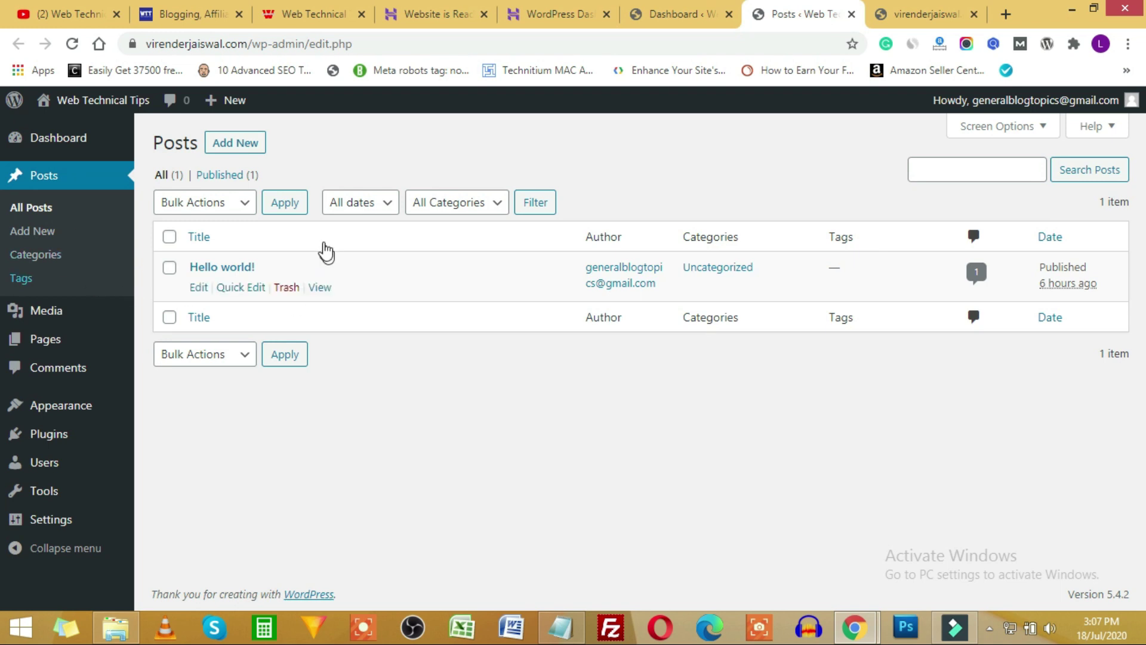
pyautogui.click(22, 234)
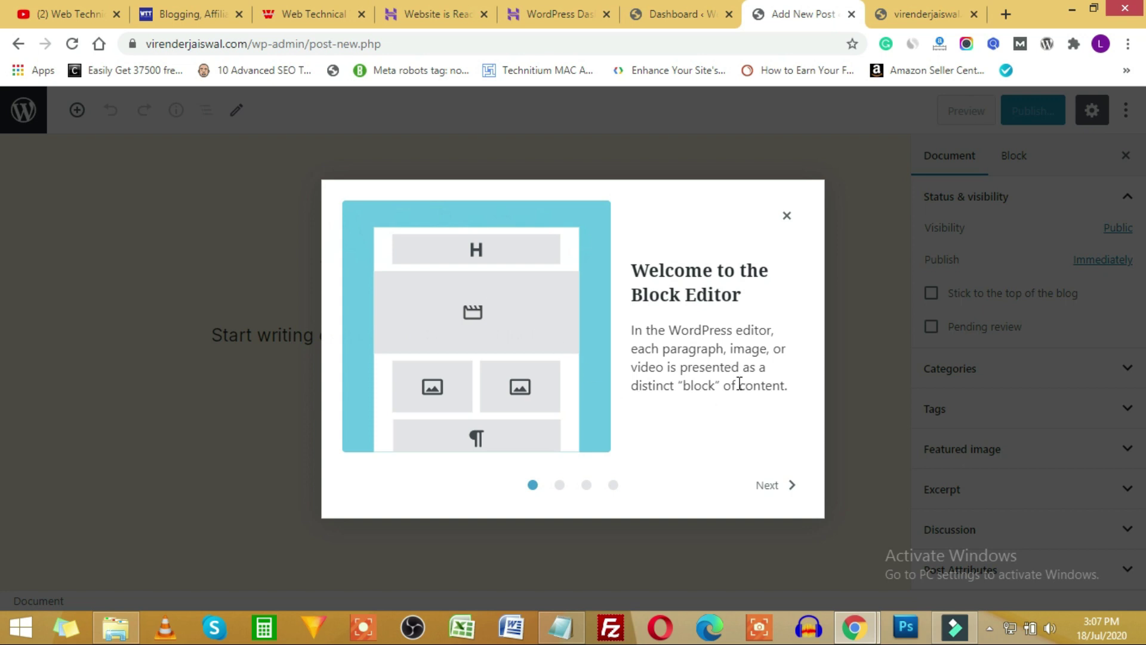
# Page through the three Welcome to the Block Editor screens and close the guide.
pyautogui.click(785, 485)
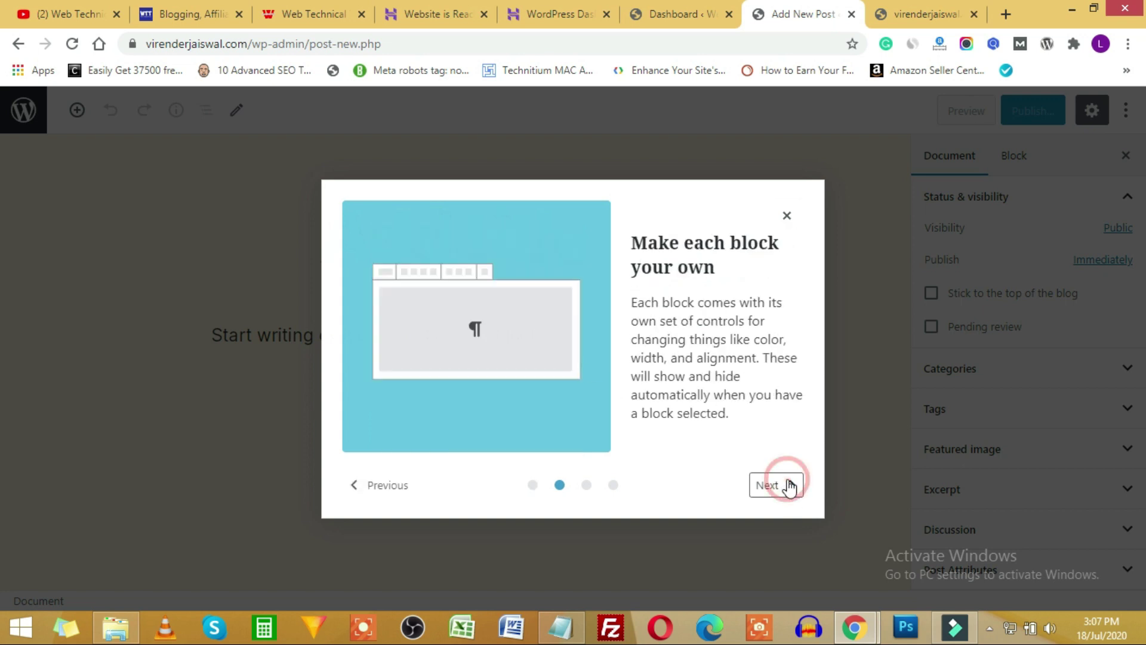
pyautogui.click(786, 489)
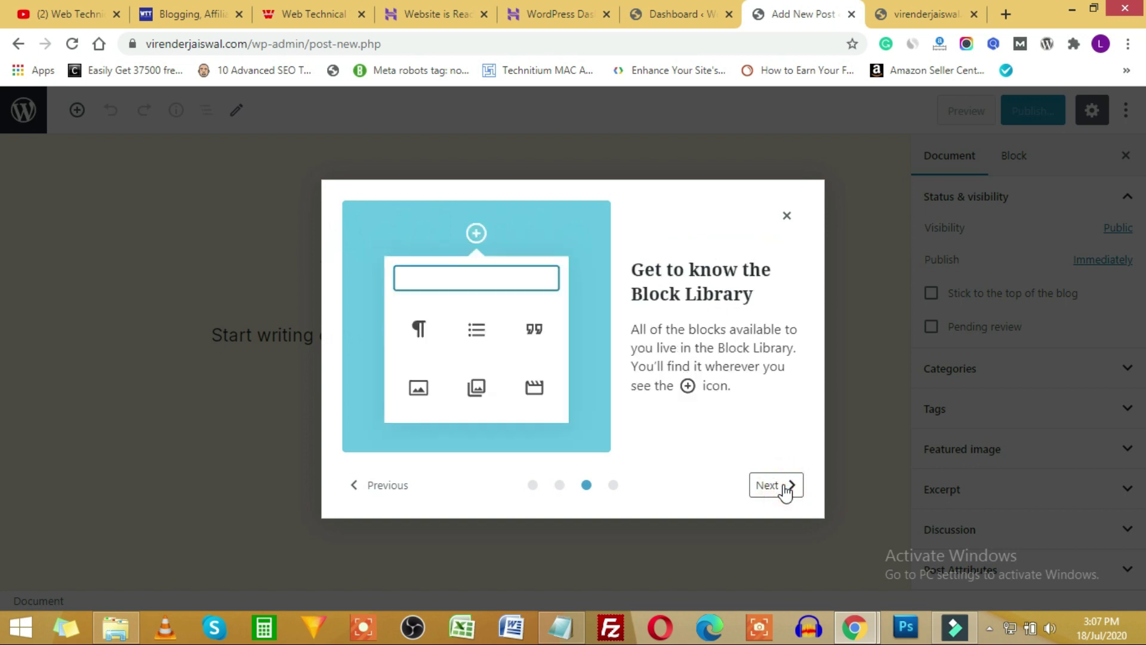
pyautogui.click(785, 490)
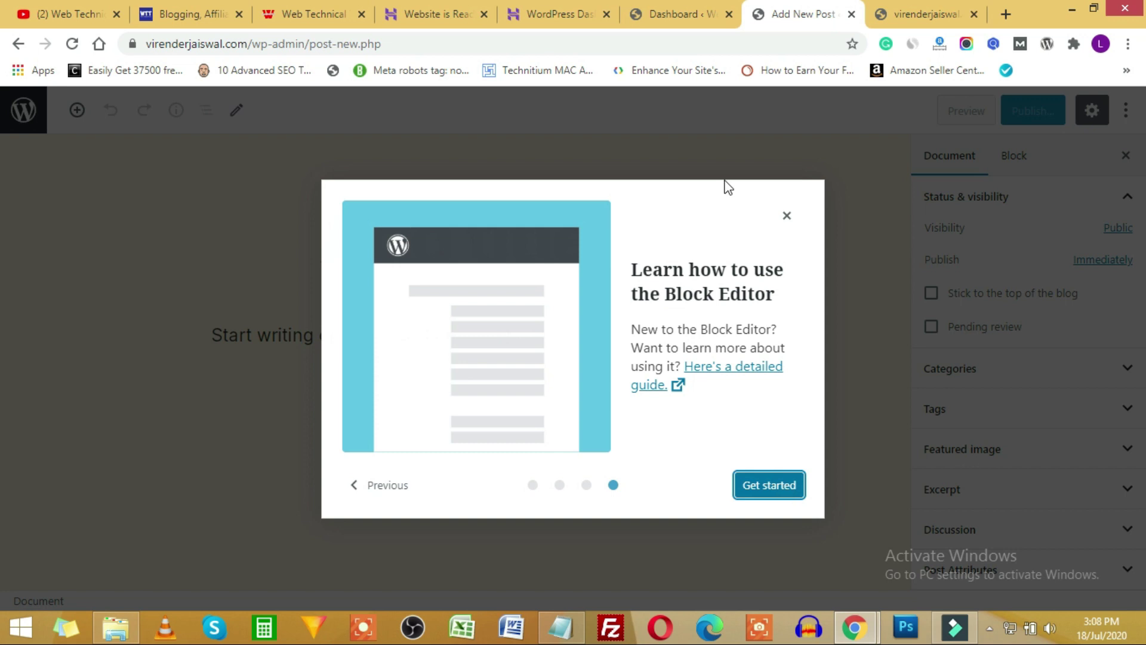
pyautogui.click(786, 216)
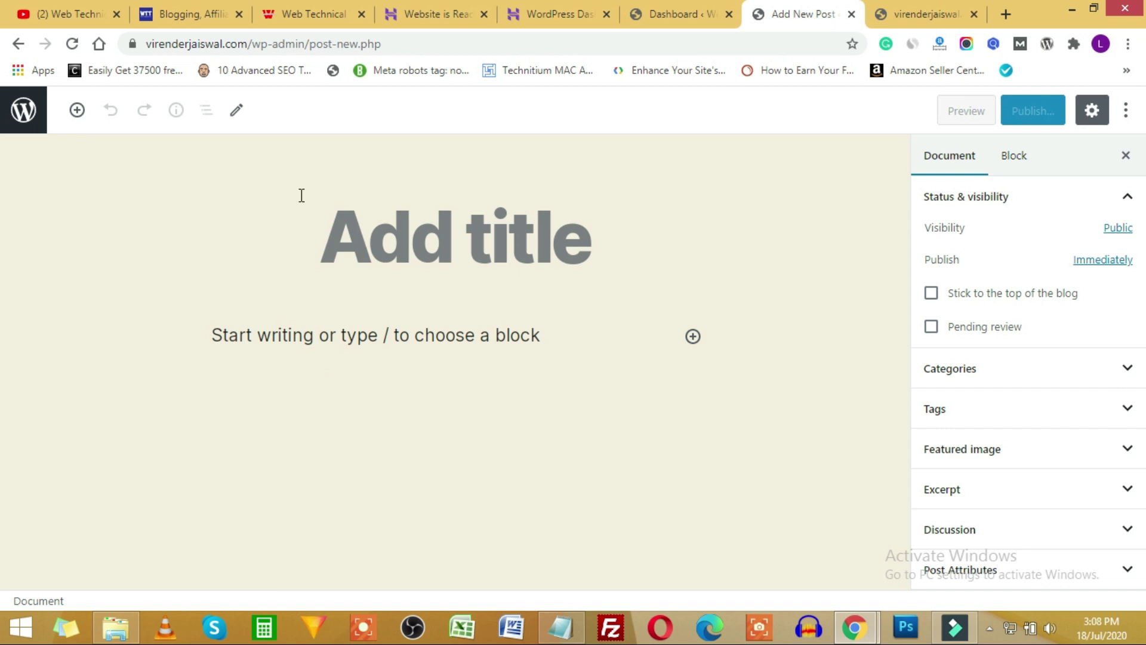
# Title the post 'what is backlink' and type filler text 'gdgdgdhpshigspdhgps' in the body.
pyautogui.click(346, 233)
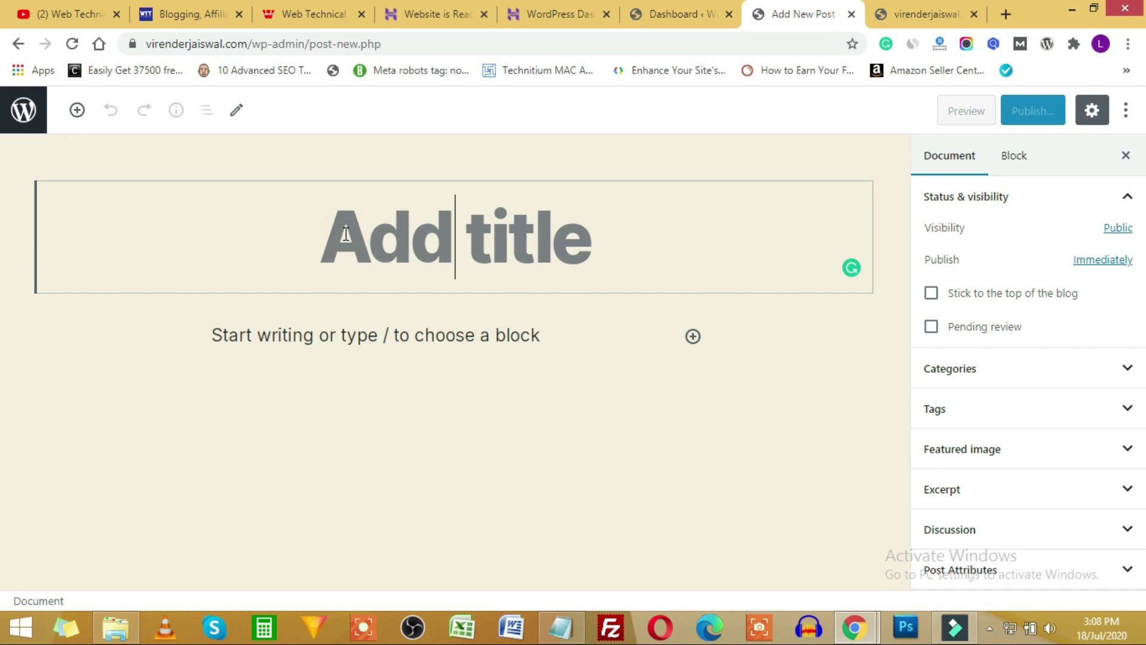
pyautogui.write('what ')
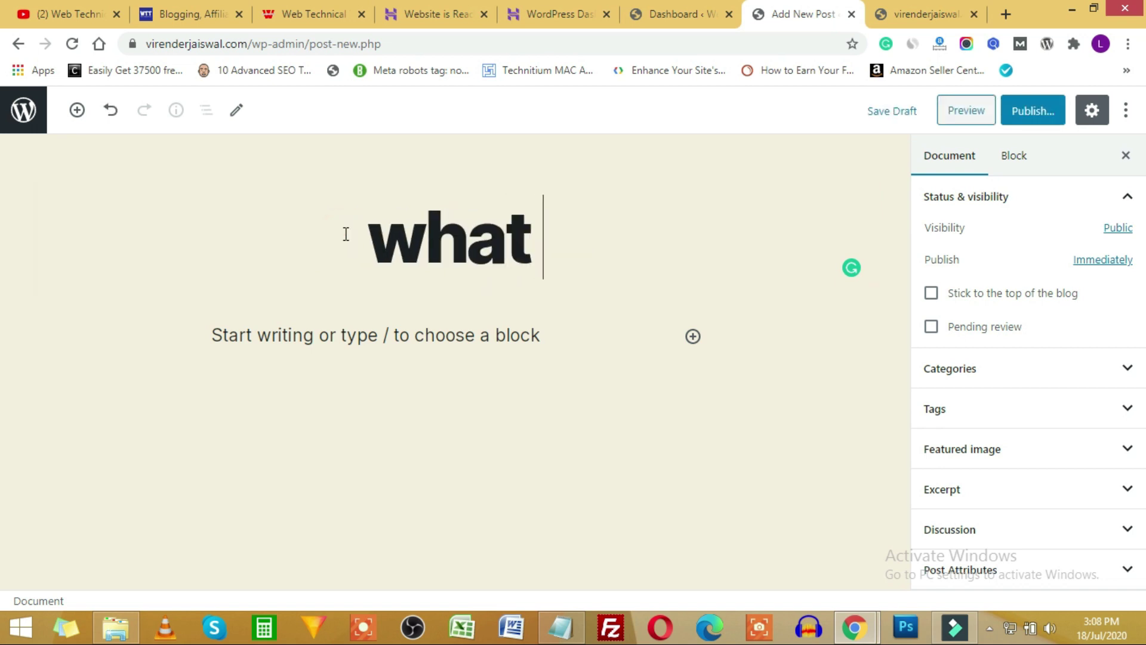
pyautogui.write('is backlink')
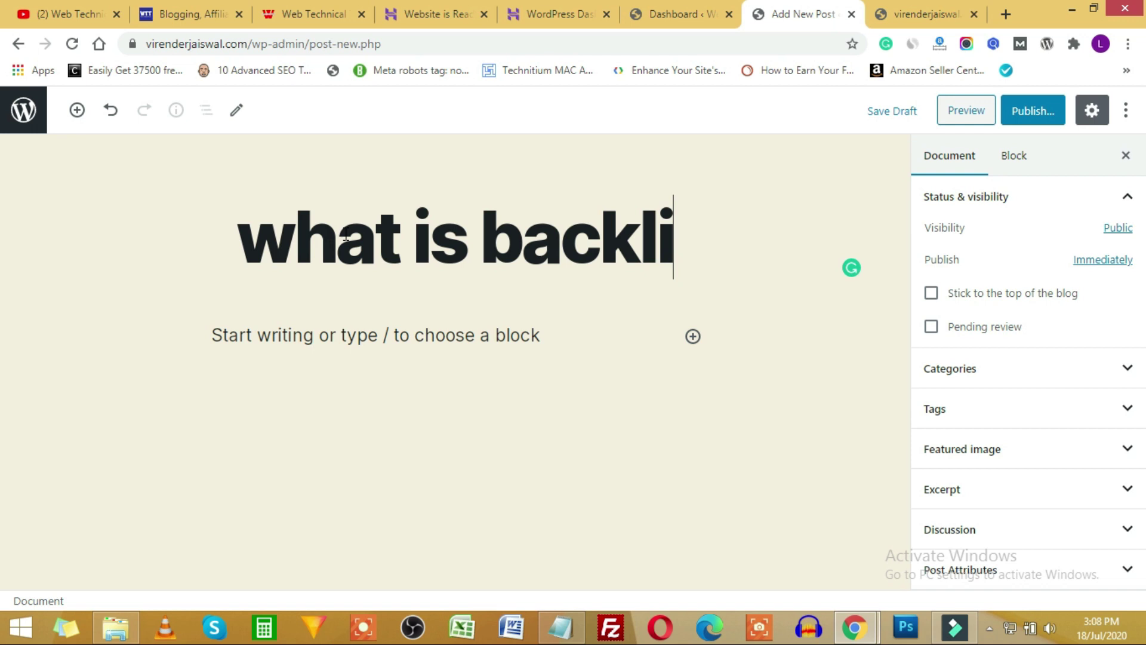
pyautogui.click(223, 339)
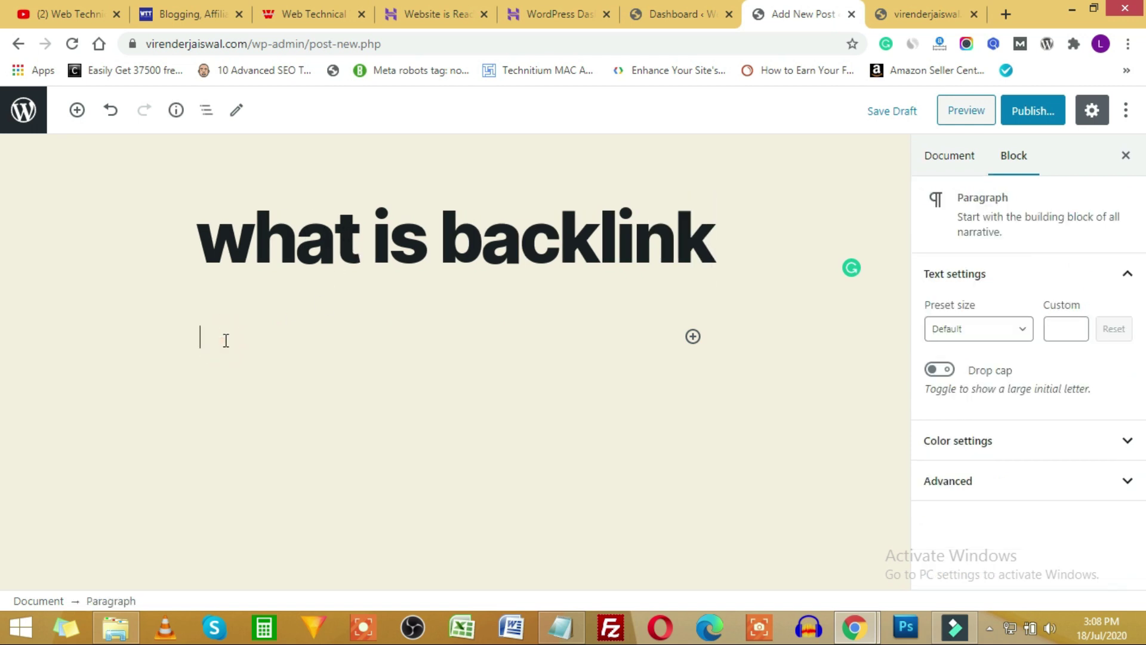
pyautogui.write('gdgdgdhpshigspdhgps')
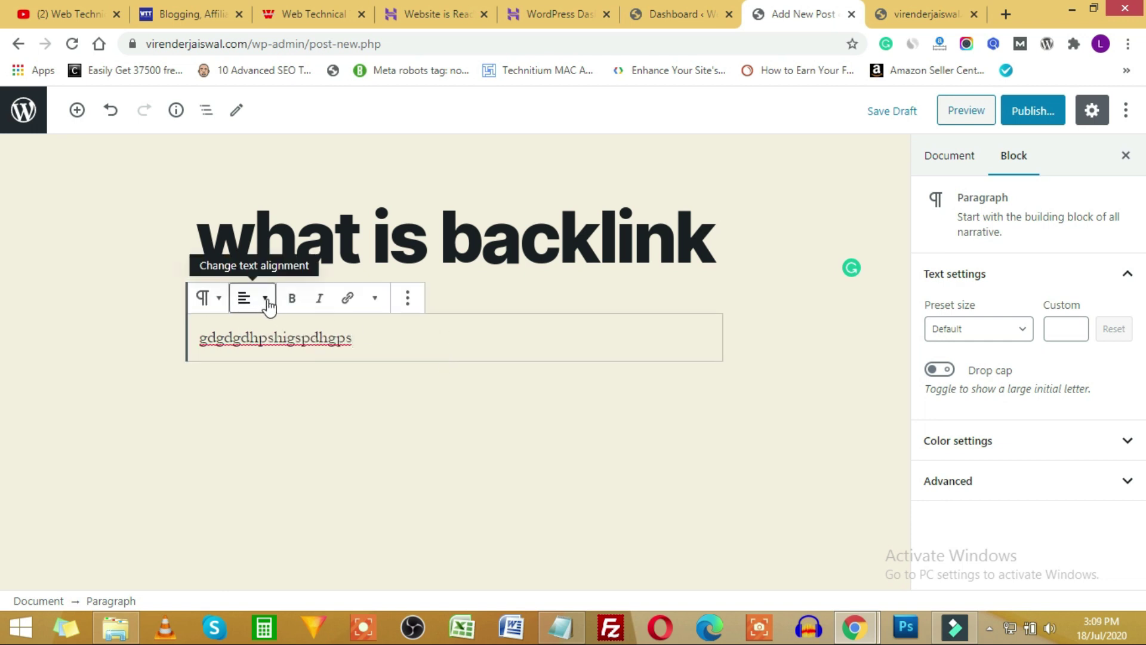
# Look through the paragraph block's toolbar options, then add an empty block below and open the block inserter.
pyautogui.click(376, 298)
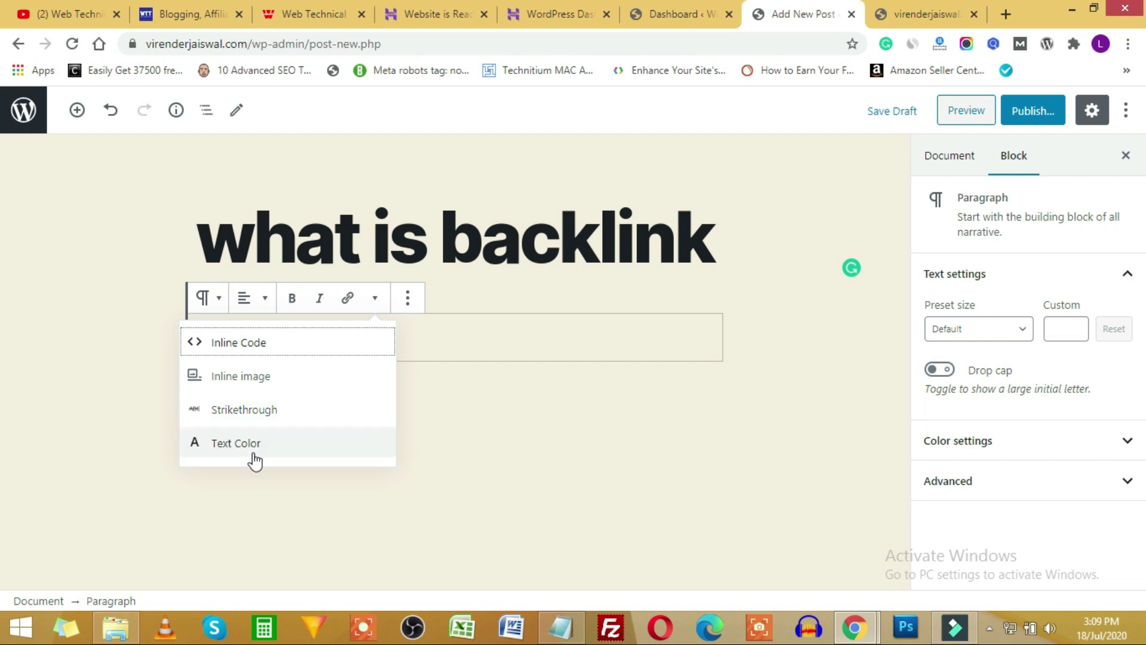
pyautogui.click(407, 297)
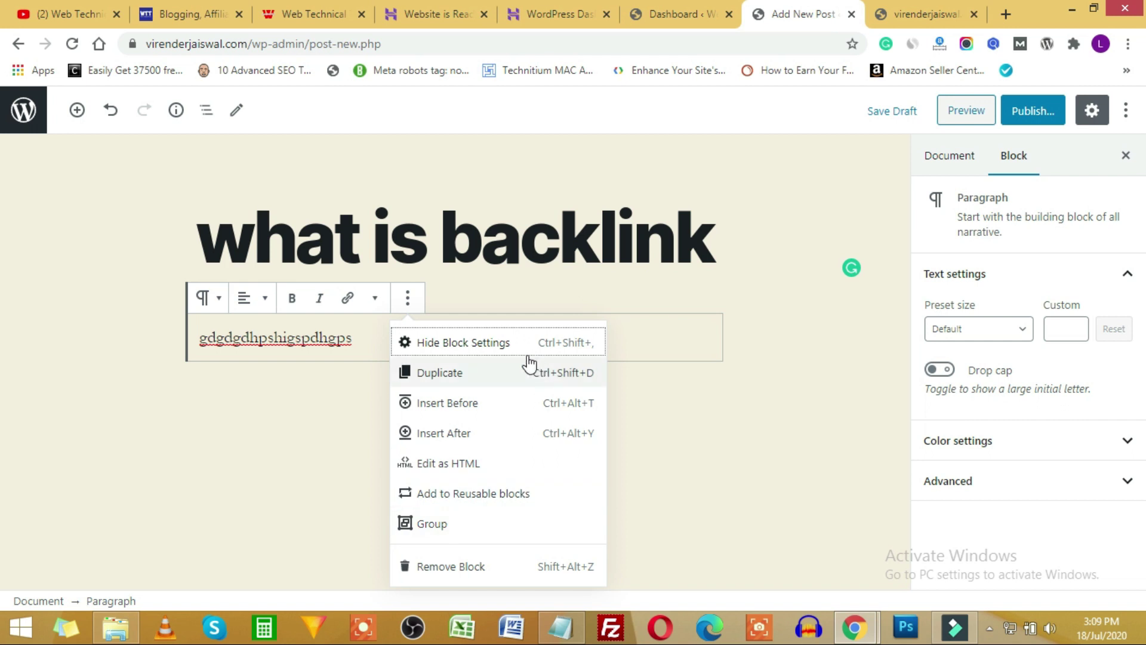
pyautogui.click(696, 331)
pyautogui.click(643, 328)
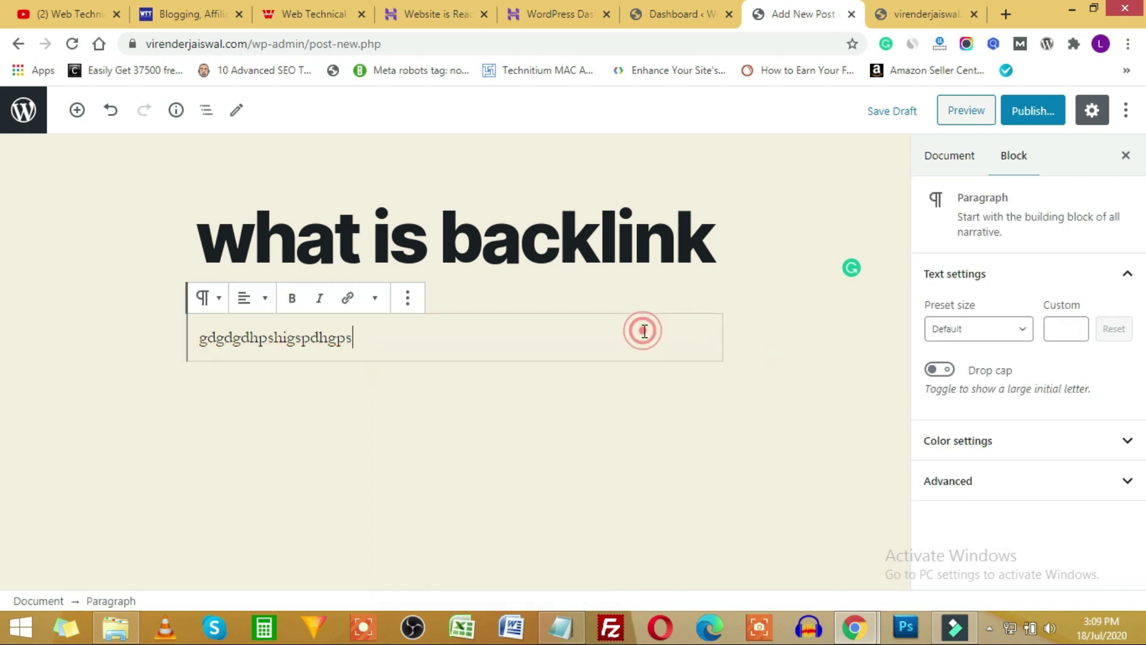
pyautogui.click(571, 404)
pyautogui.click(685, 387)
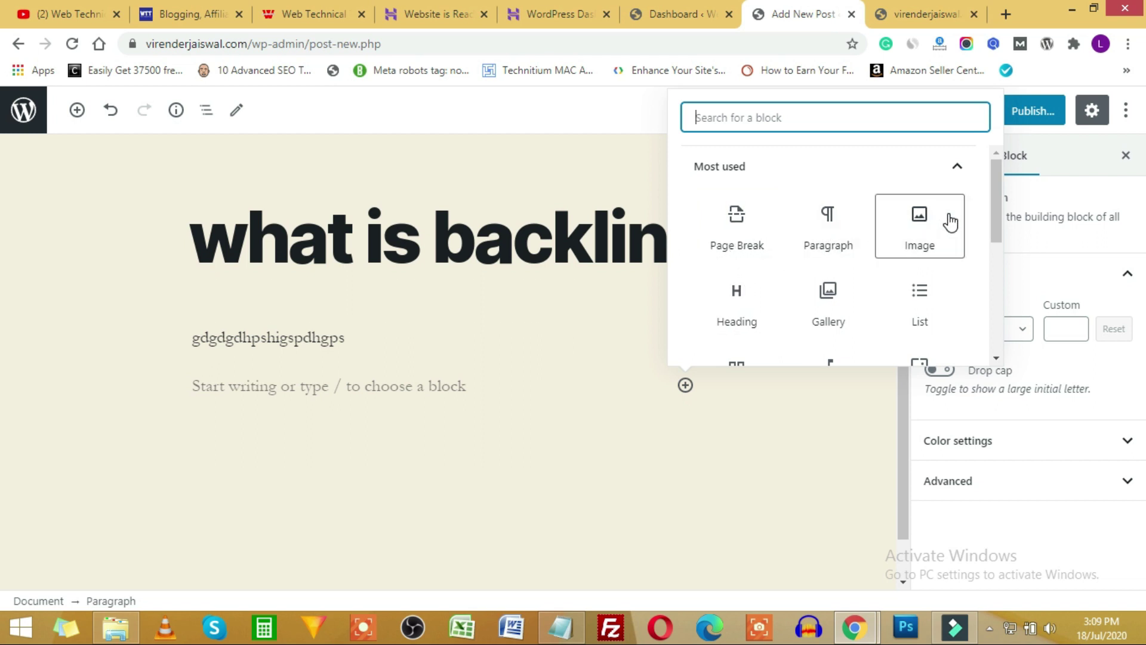
# Browse the Common Blocks and Formatting categories in the block inserter.
pyautogui.scroll(-1, 931, 209)
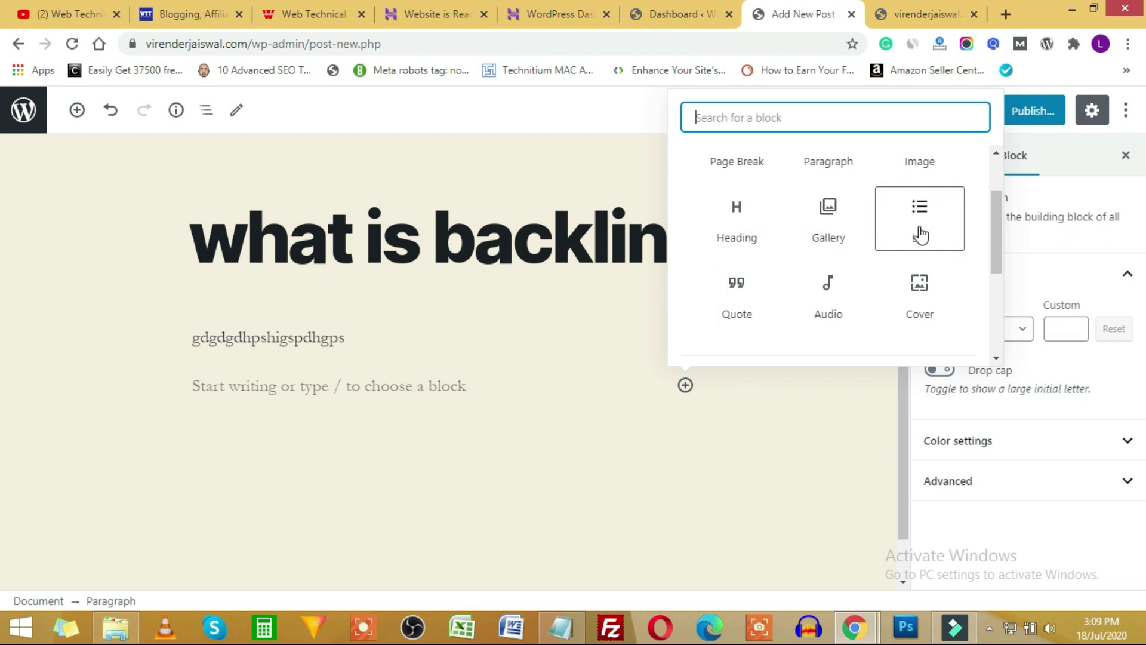
pyautogui.scroll(-1, 835, 244)
pyautogui.scroll(-2, 919, 219)
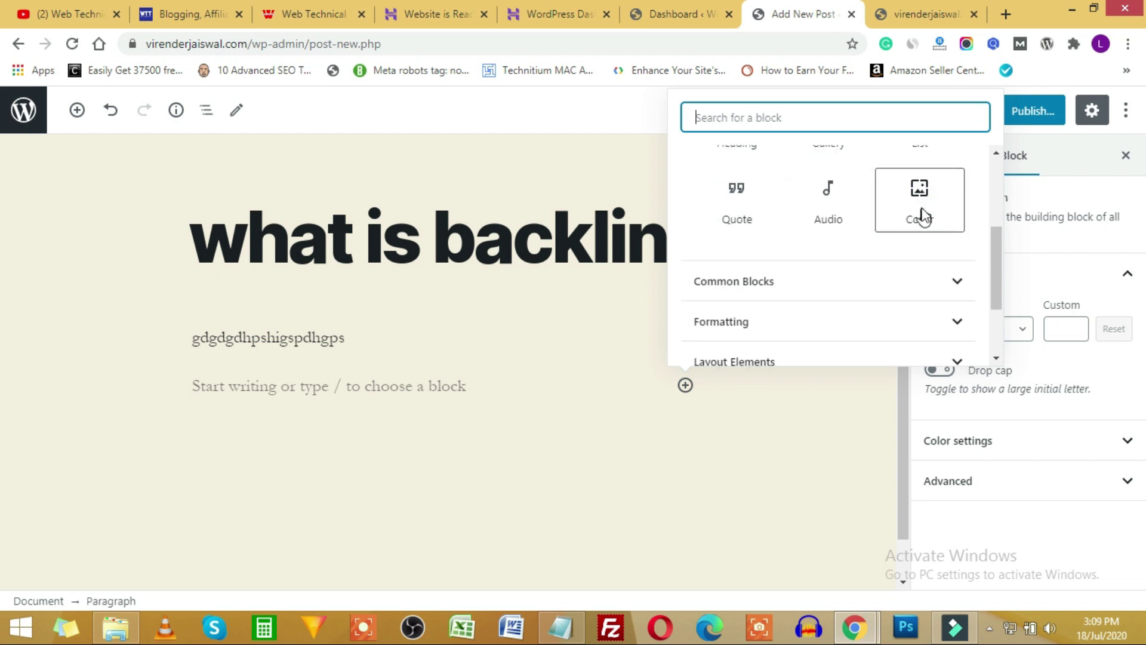
pyautogui.click(948, 210)
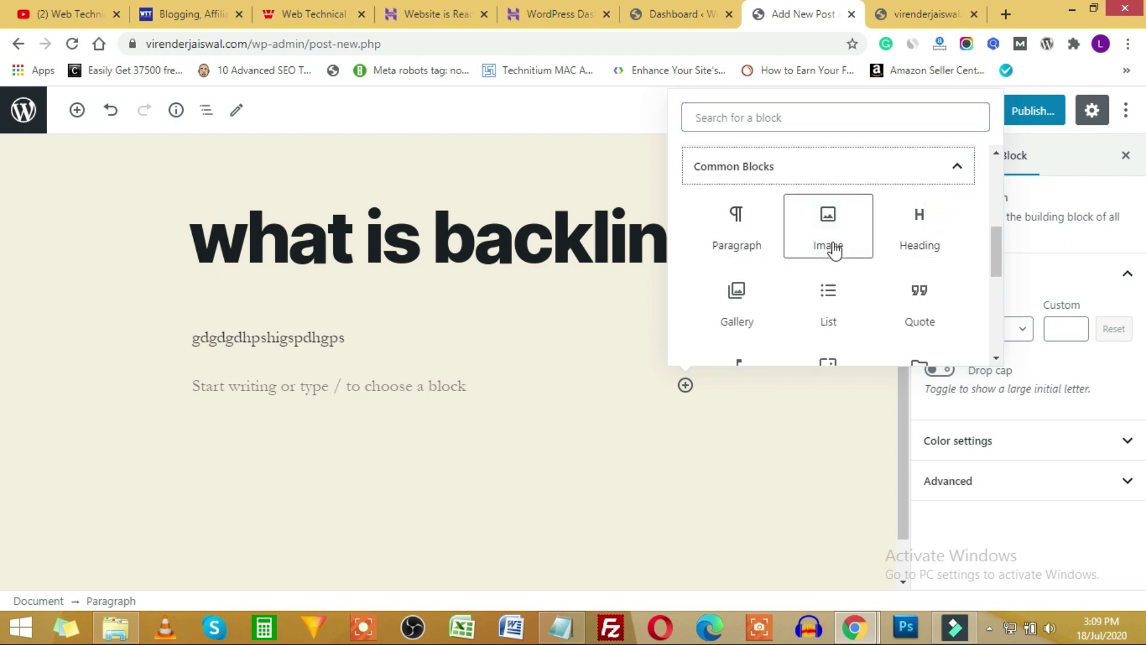
pyautogui.scroll(-3, 848, 248)
pyautogui.click(898, 219)
pyautogui.scroll(-2, 907, 225)
pyautogui.scroll(1, 776, 236)
pyautogui.scroll(1, 746, 246)
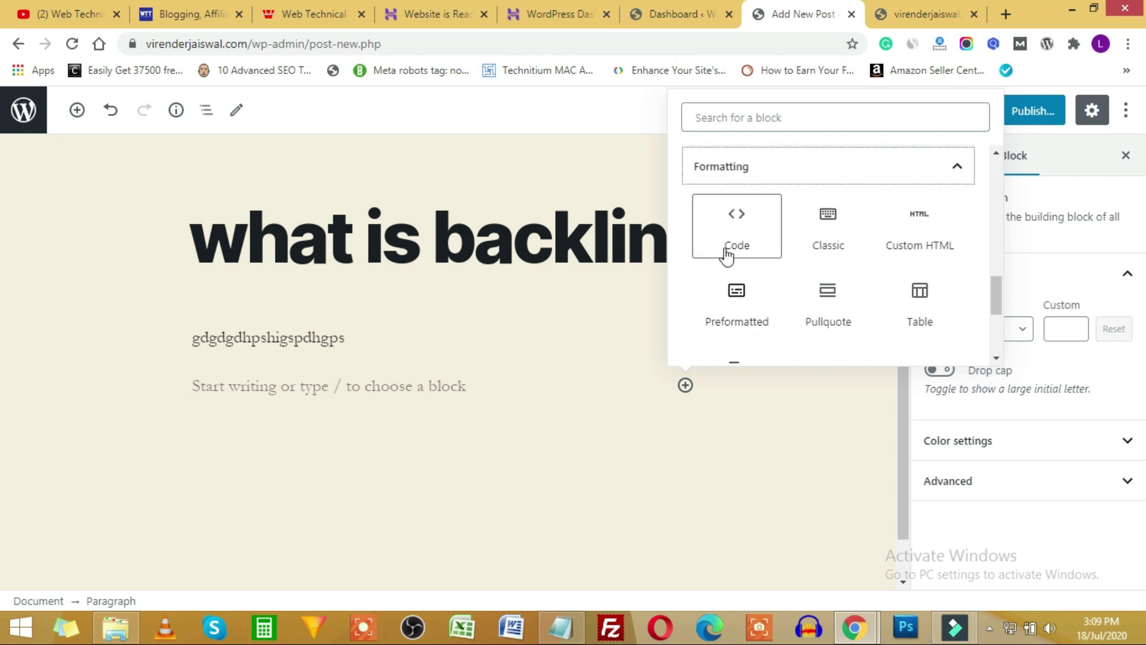
pyautogui.scroll(-1, 932, 251)
pyautogui.scroll(-3, 749, 302)
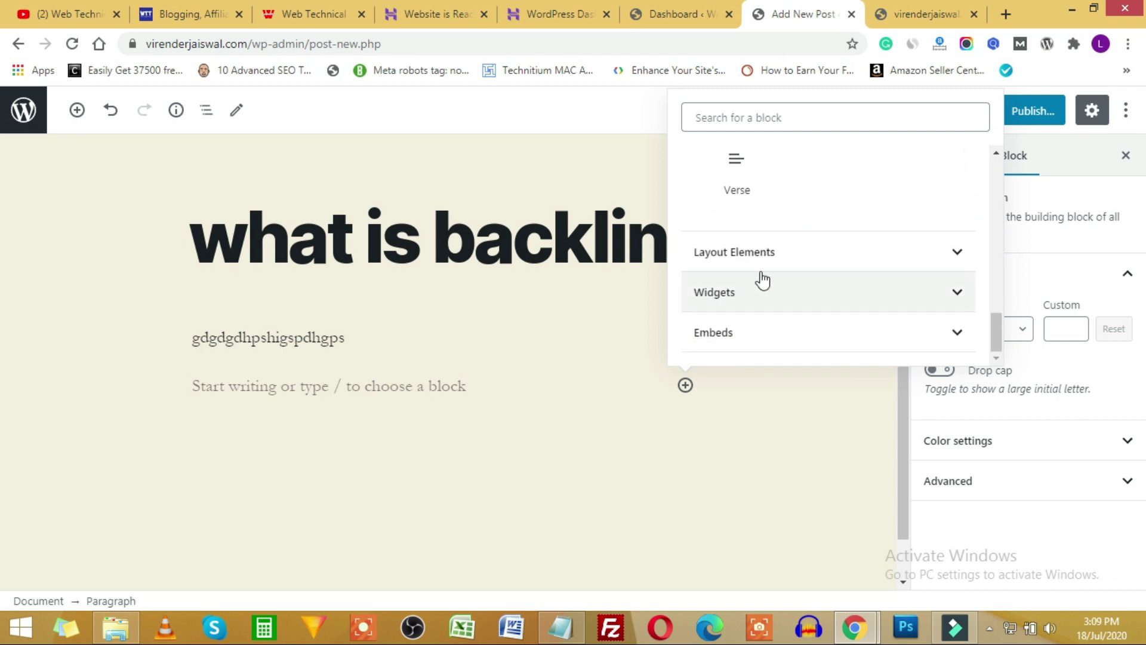
# Browse the Layout Elements, Widgets and Embeds categories, then close the inserter without adding a block.
pyautogui.click(883, 262)
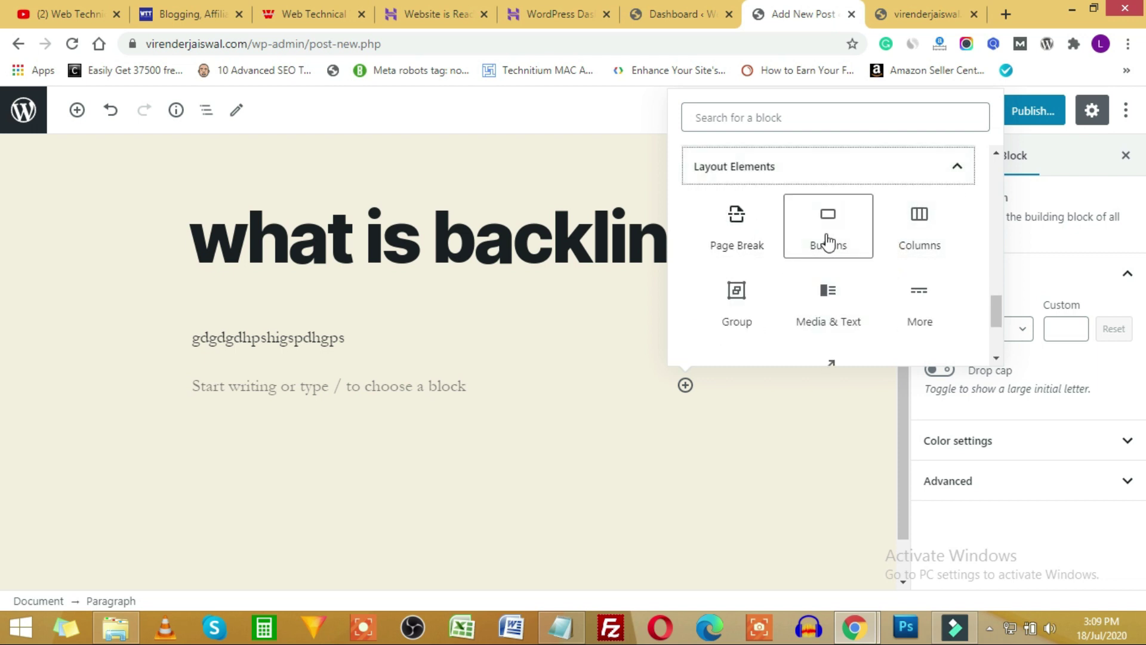
pyautogui.scroll(-1, 788, 270)
pyautogui.scroll(-1, 919, 239)
pyautogui.click(951, 292)
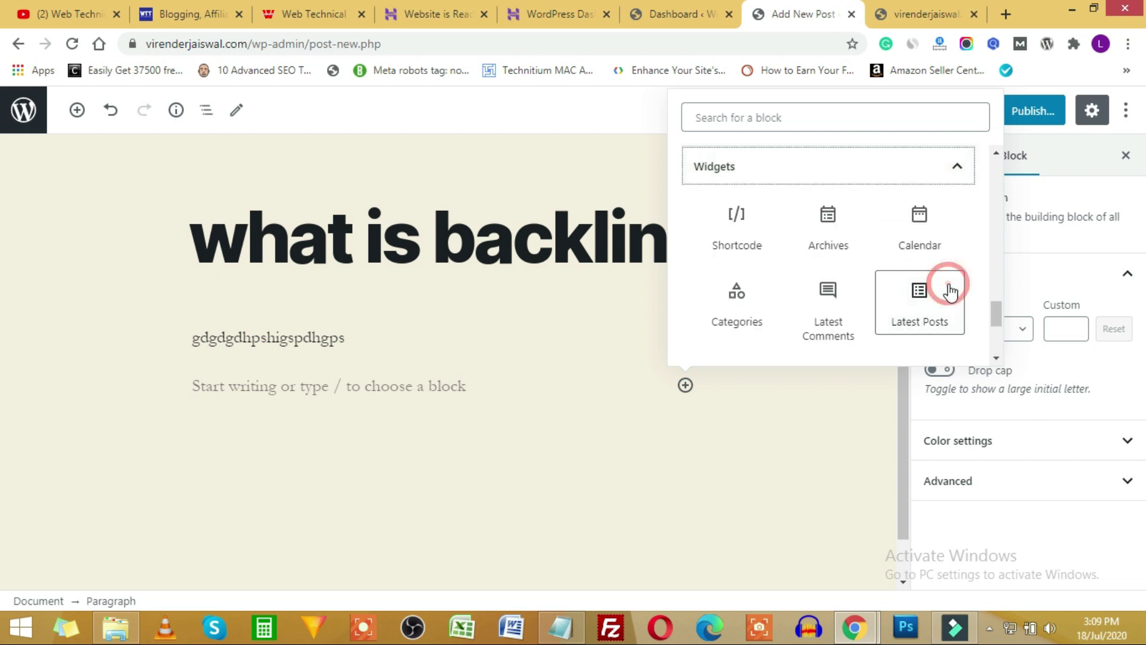
pyautogui.scroll(-1, 870, 256)
pyautogui.scroll(1, 846, 253)
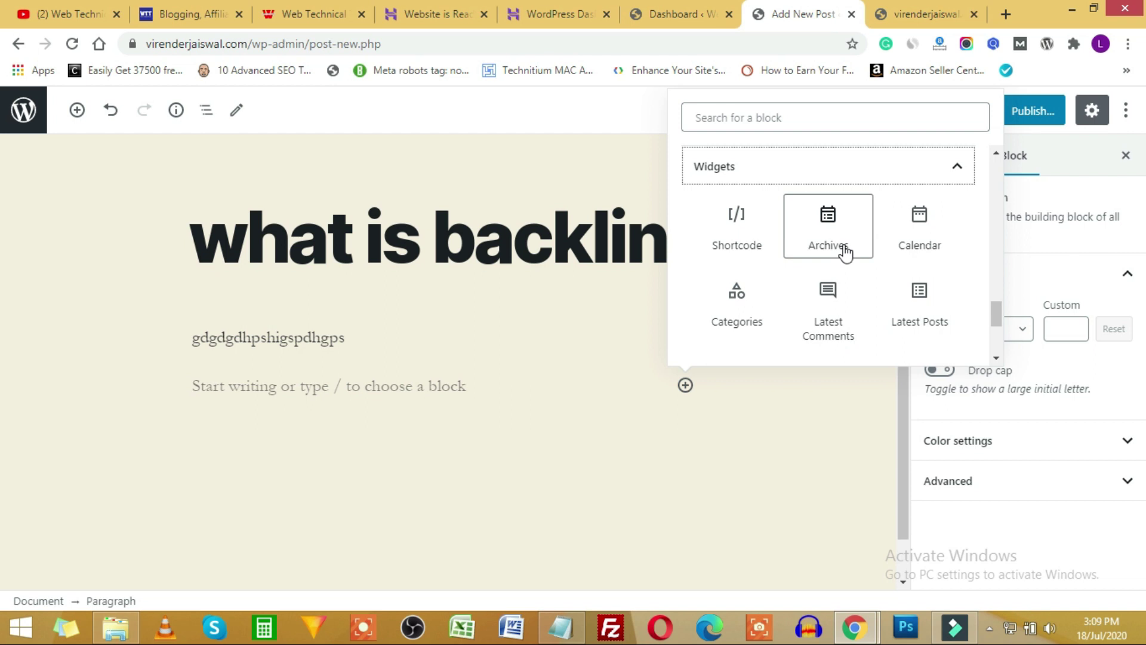
pyautogui.scroll(-3, 846, 254)
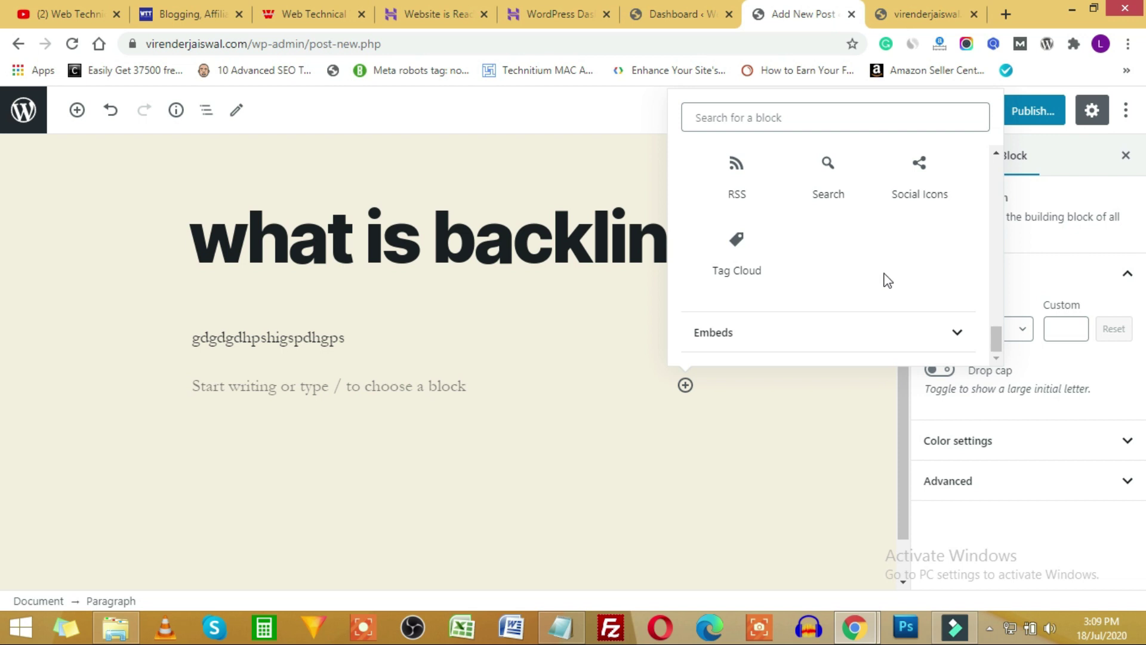
pyautogui.click(913, 325)
pyautogui.scroll(-10, 827, 287)
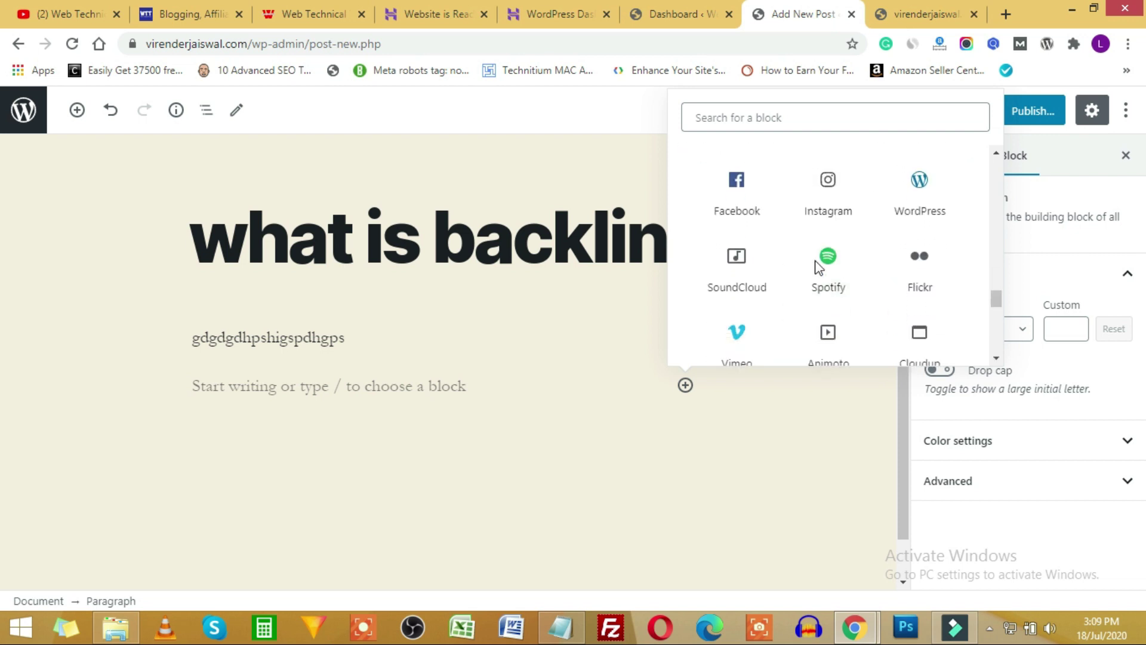
pyautogui.scroll(15, 817, 263)
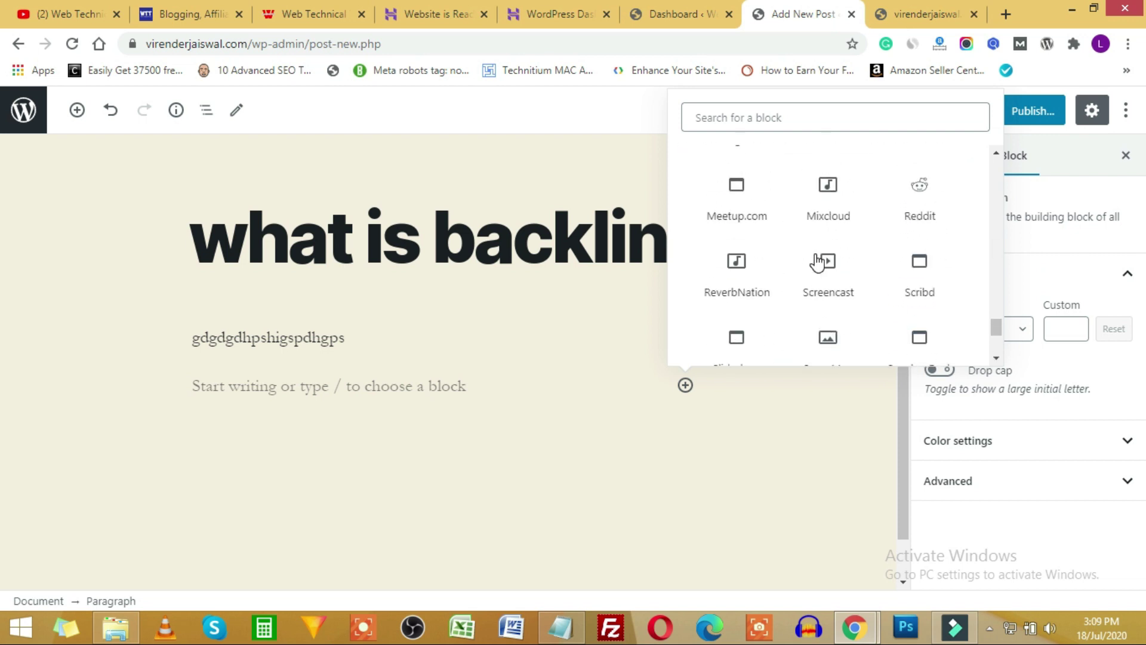
pyautogui.scroll(3, 818, 261)
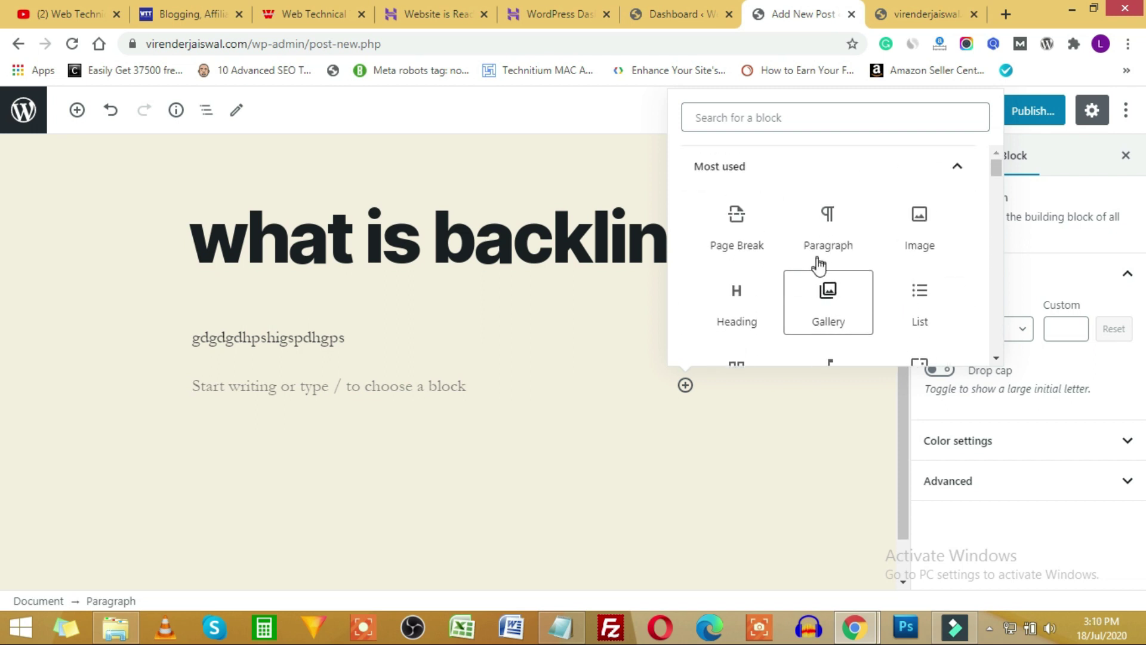
pyautogui.click(610, 130)
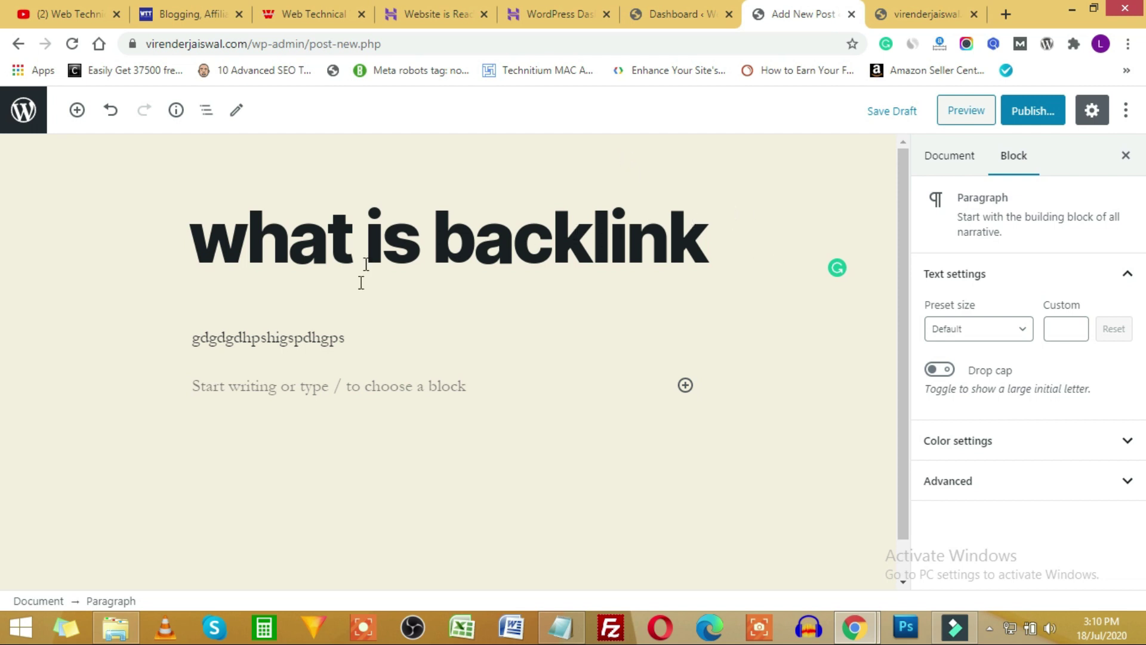
# Inspect the post's Permalink, Categories, Tags and Featured image panels, then return to the Dashboard tab.
pyautogui.click(289, 392)
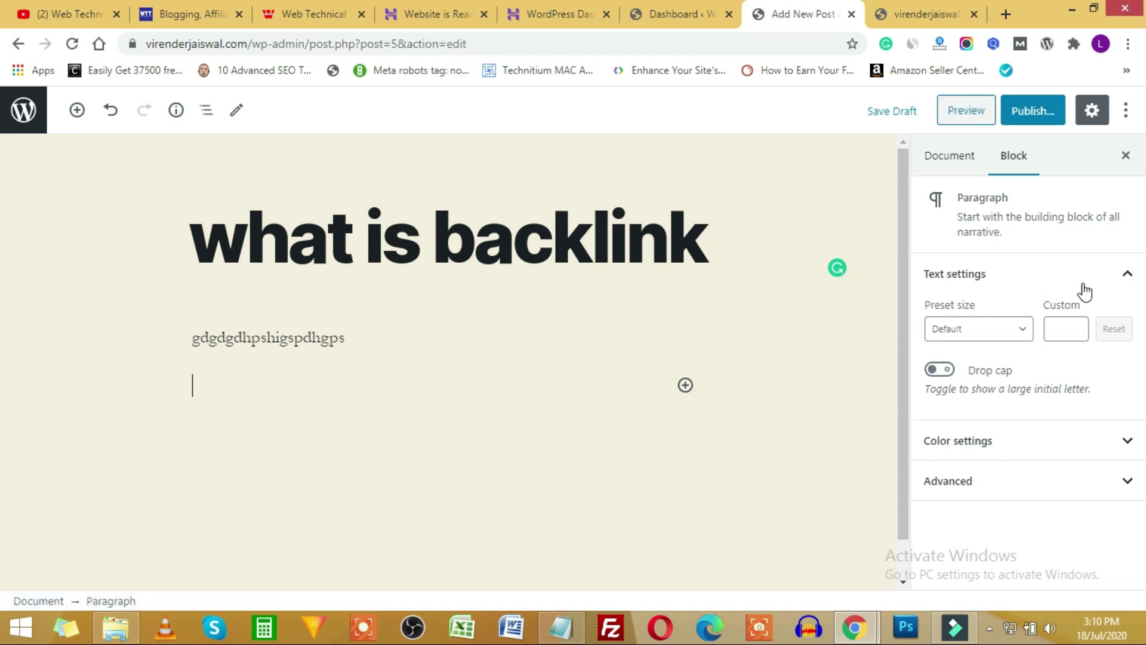
pyautogui.click(950, 169)
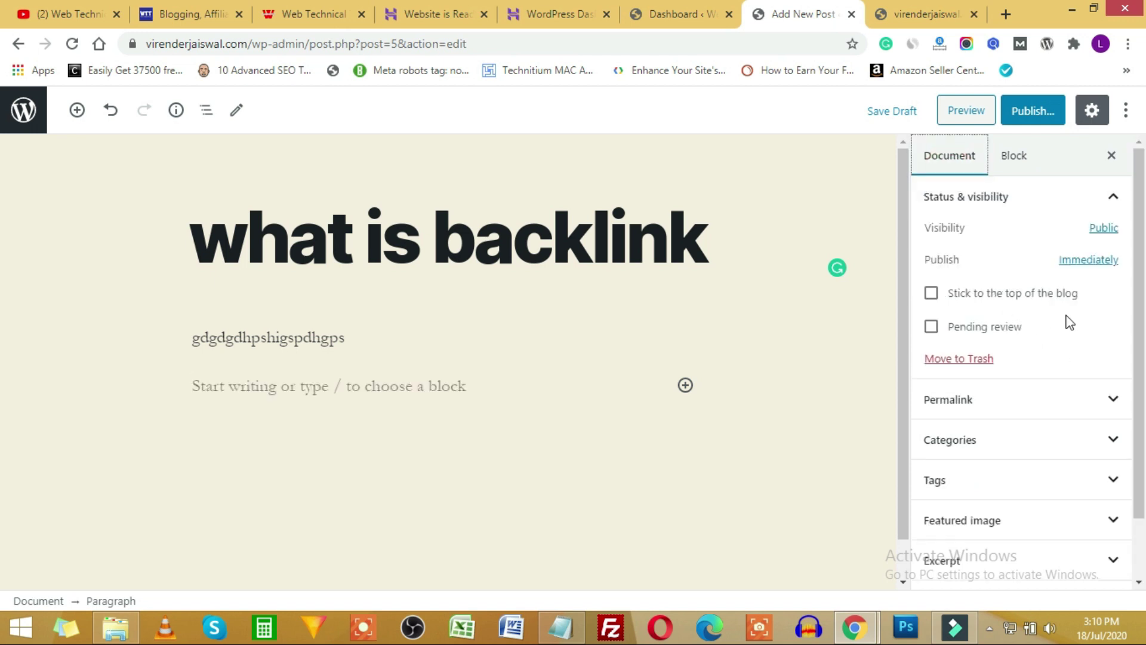
pyautogui.scroll(-1, 1066, 320)
pyautogui.click(1113, 330)
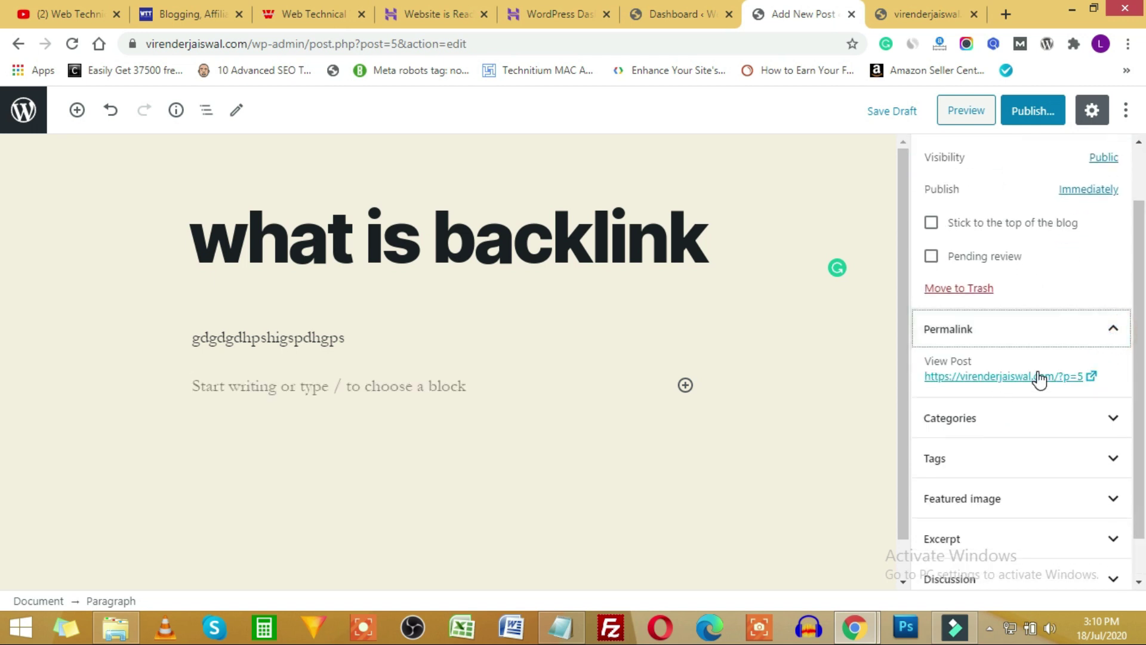
pyautogui.click(1109, 419)
pyautogui.click(1103, 410)
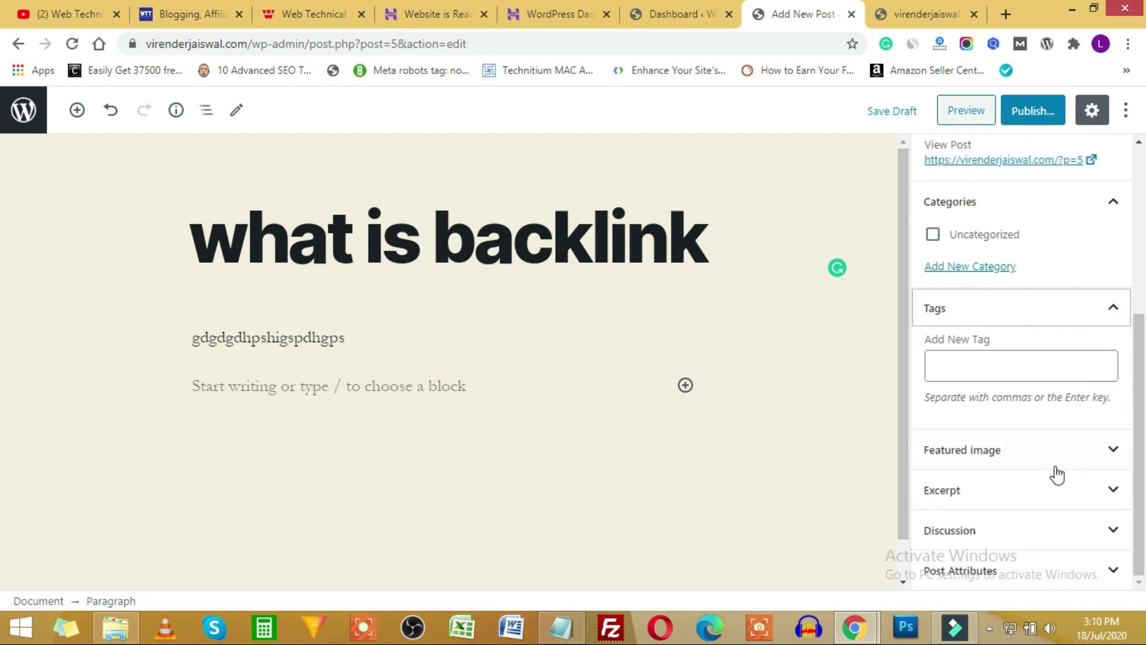
pyautogui.click(1092, 451)
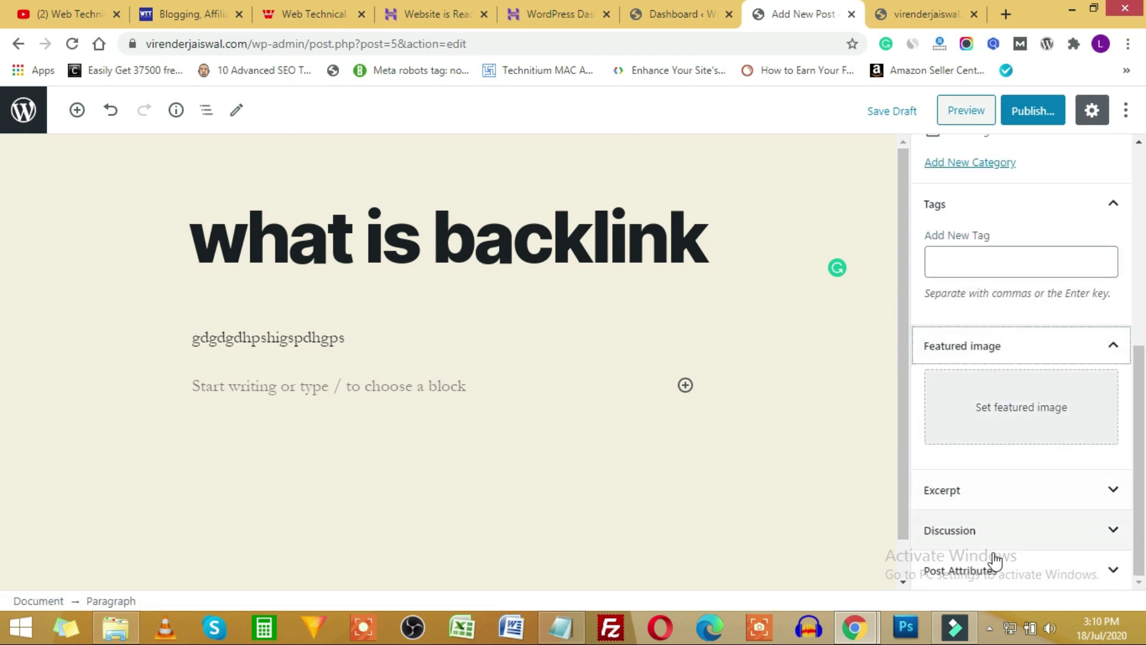
pyautogui.scroll(6, 1044, 352)
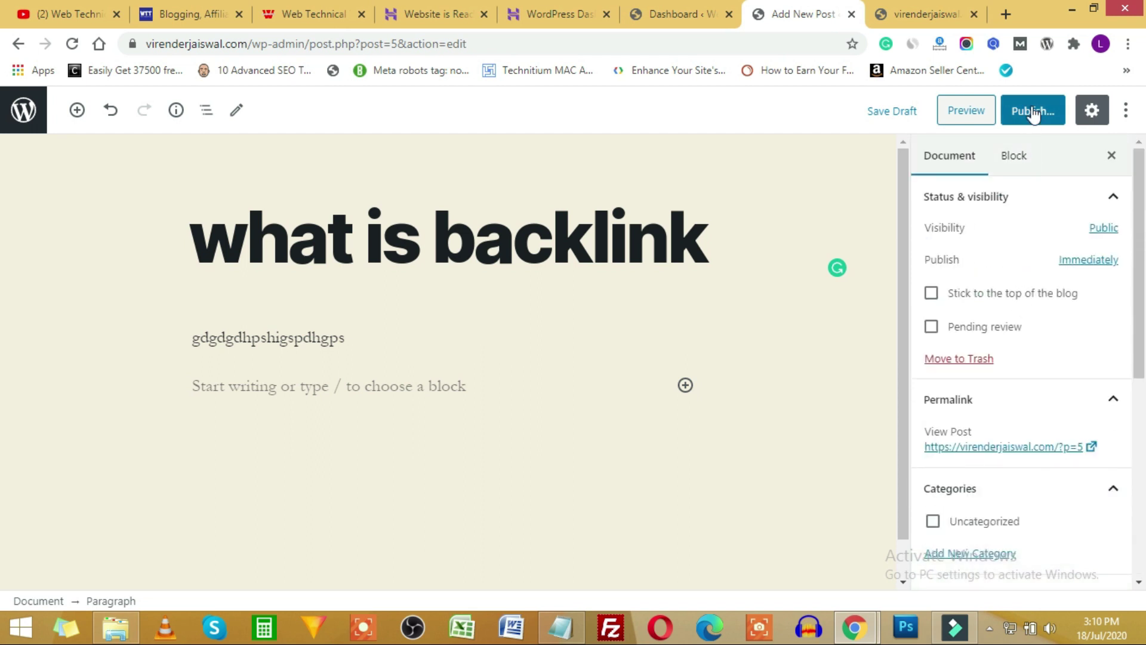
pyautogui.click(660, 21)
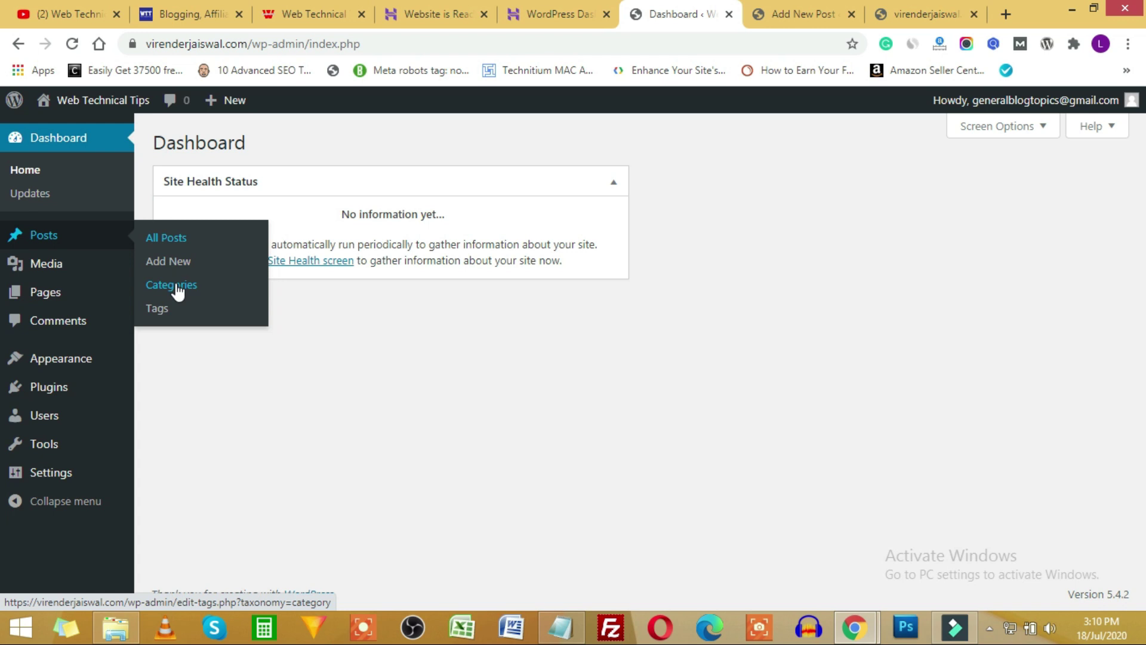
# Open the Categories page in a new browser tab.
pyautogui.rightClick(177, 291)
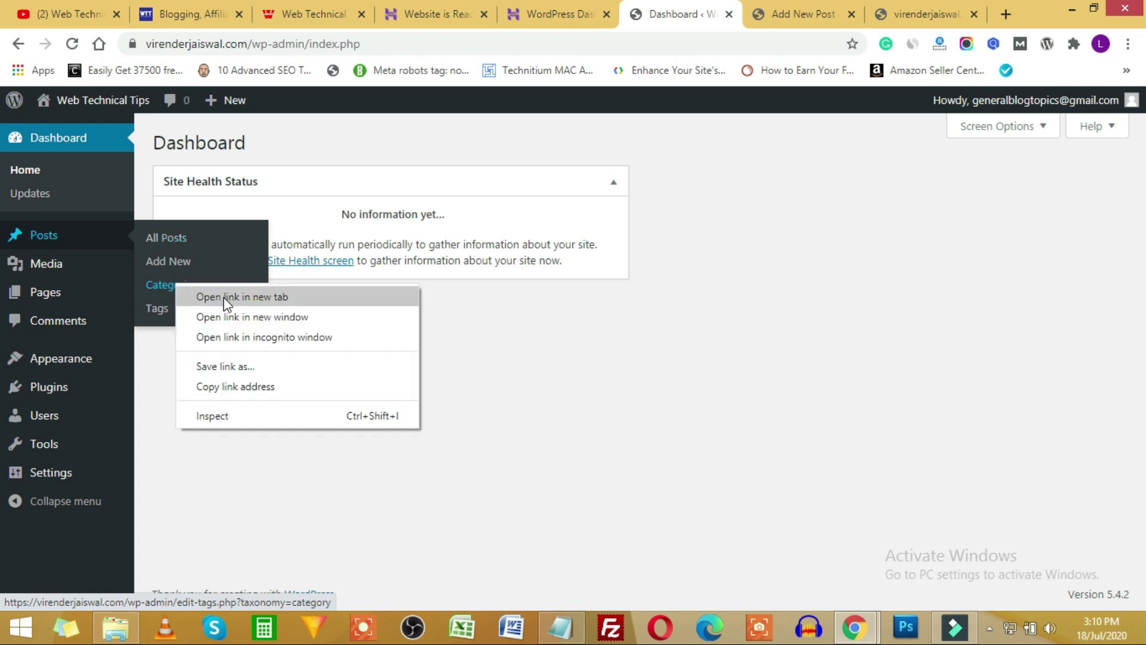
pyautogui.click(222, 296)
pyautogui.click(738, 12)
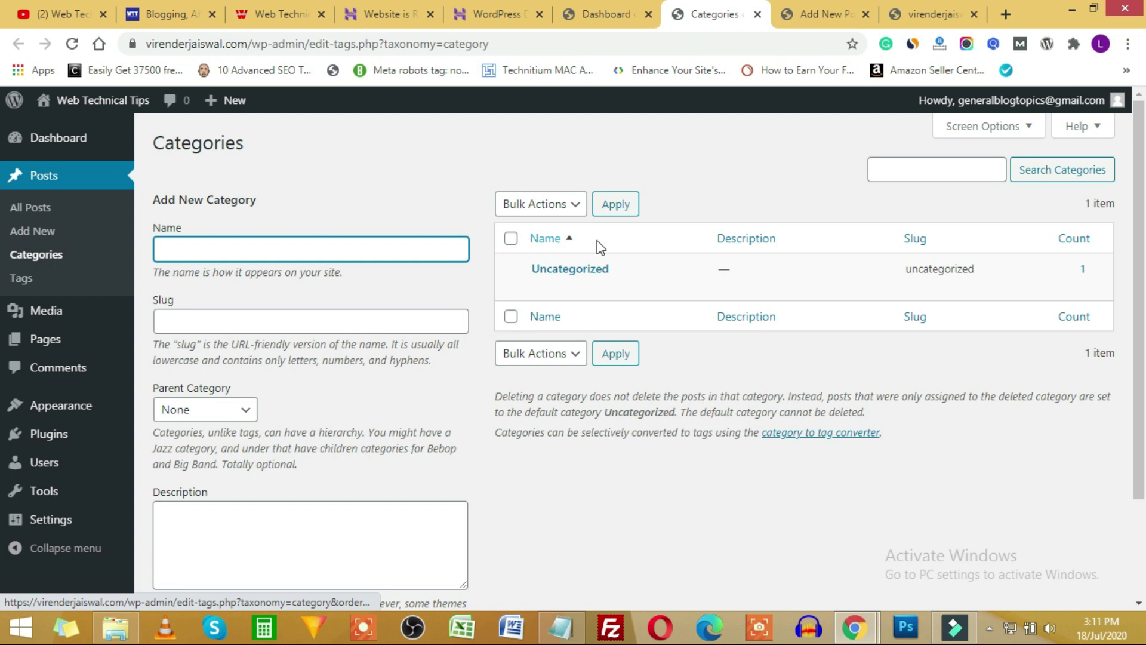
# Add a new category named SEO with slug seo.
pyautogui.click(173, 246)
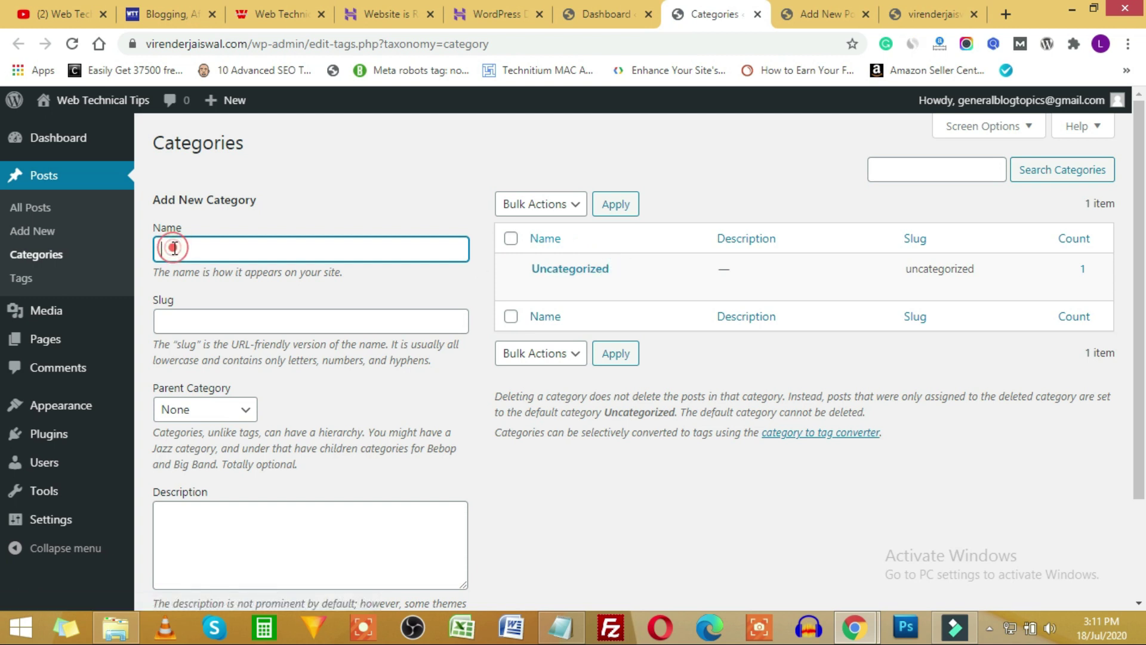
pyautogui.write('SEO')
pyautogui.doubleClick(171, 250)
pyautogui.hotkey('ctrl', 'c')
pyautogui.click(175, 324)
pyautogui.hotkey('ctrl', 'v')
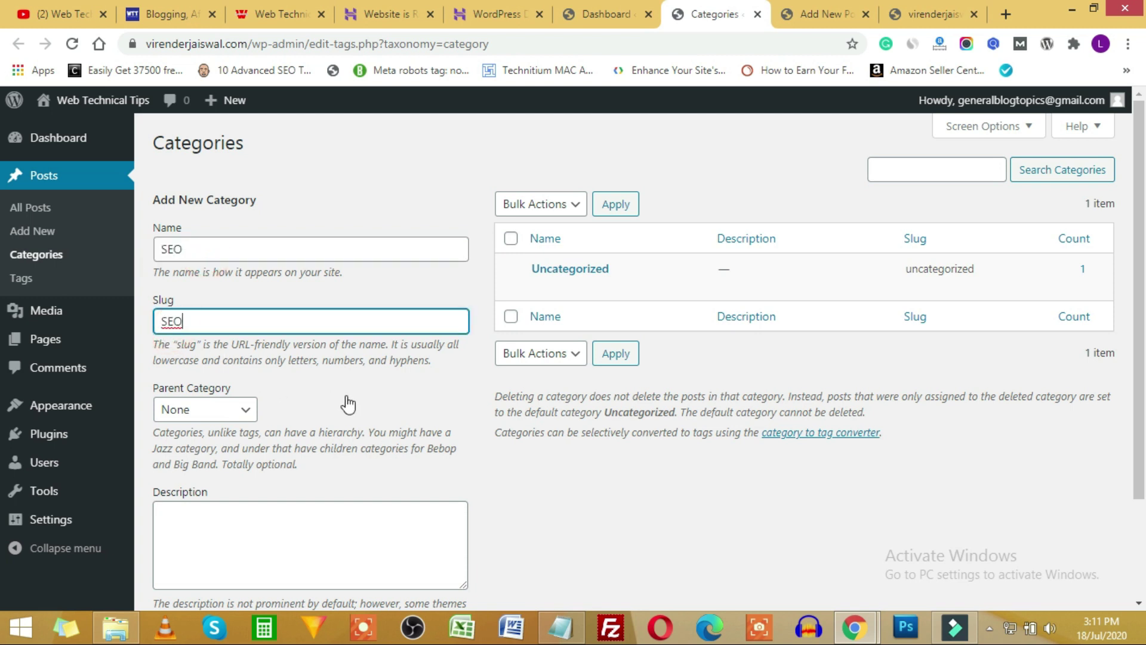
pyautogui.scroll(-1, 345, 402)
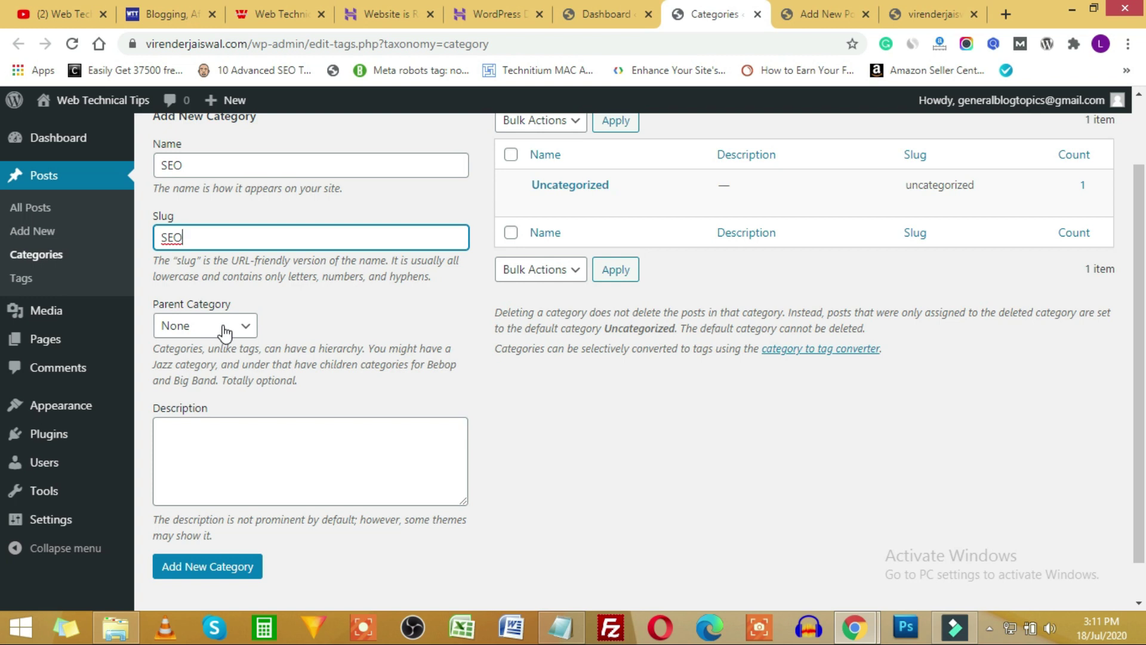
pyautogui.click(218, 571)
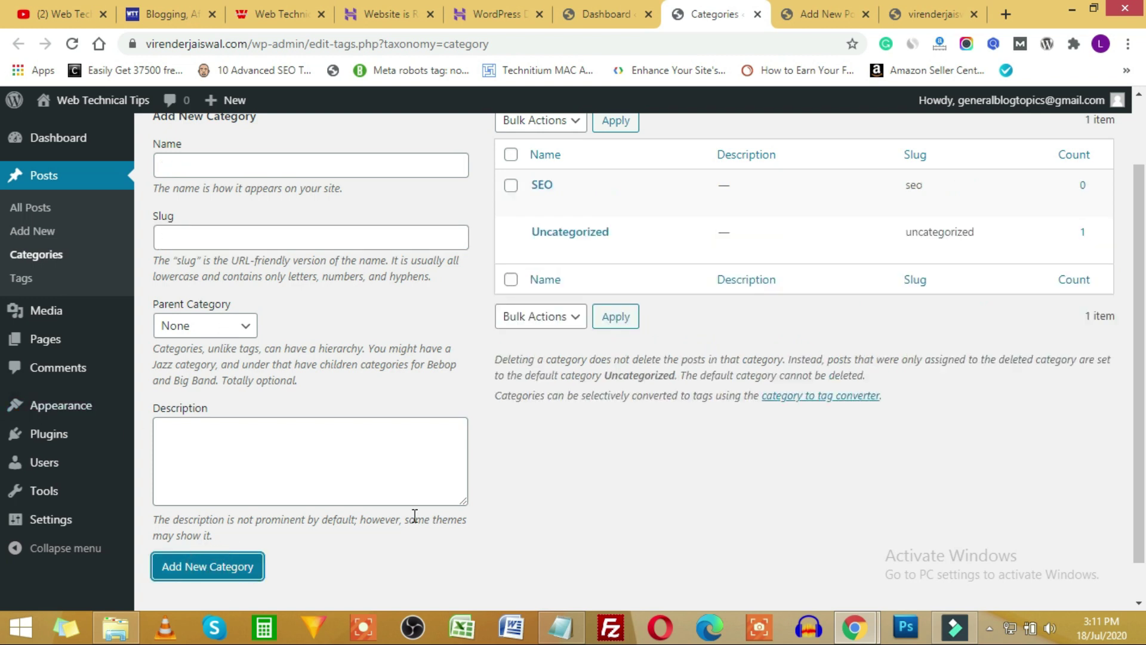
pyautogui.moveTo(540, 194)
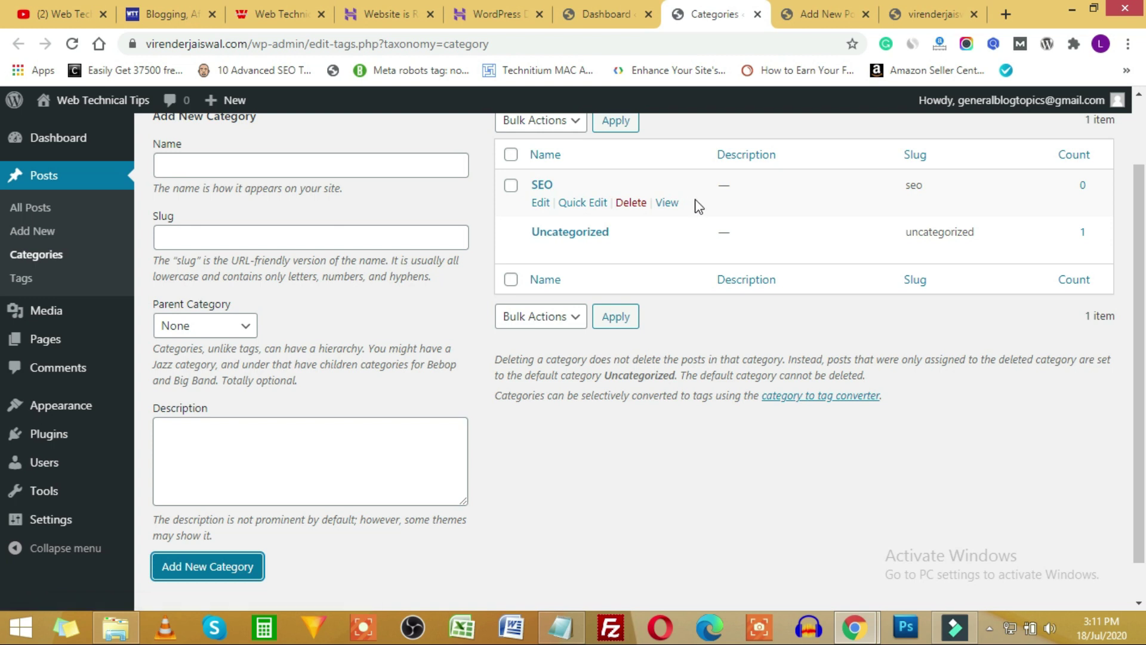
# Return to the post editor tab and reload it so the new category appears.
pyautogui.click(853, 5)
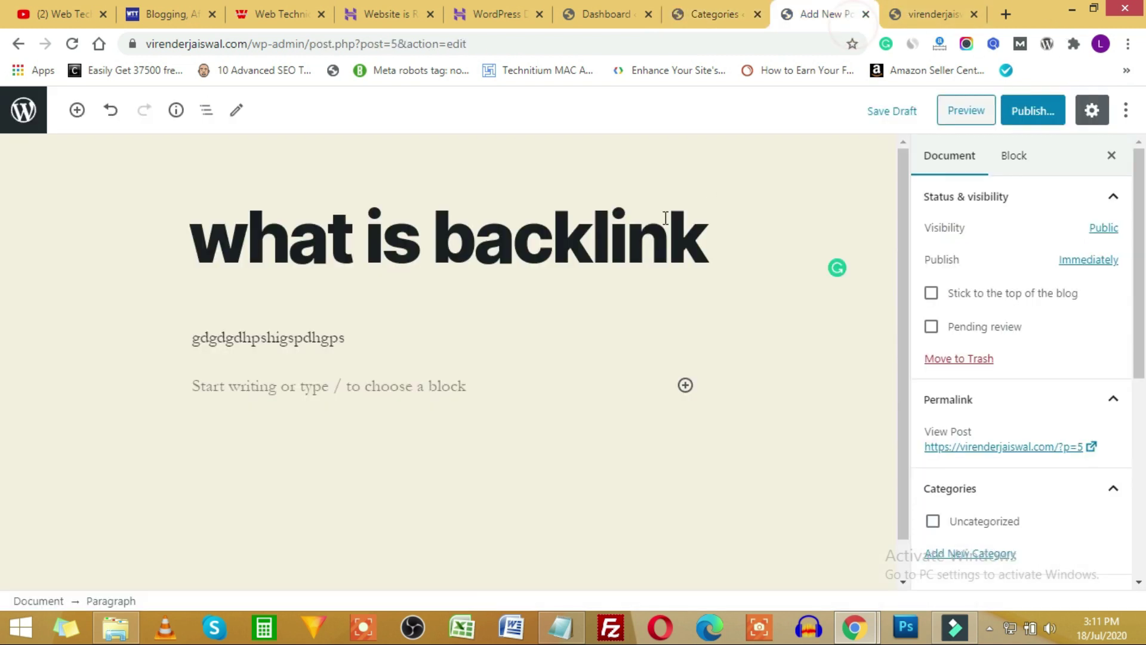
pyautogui.click(71, 43)
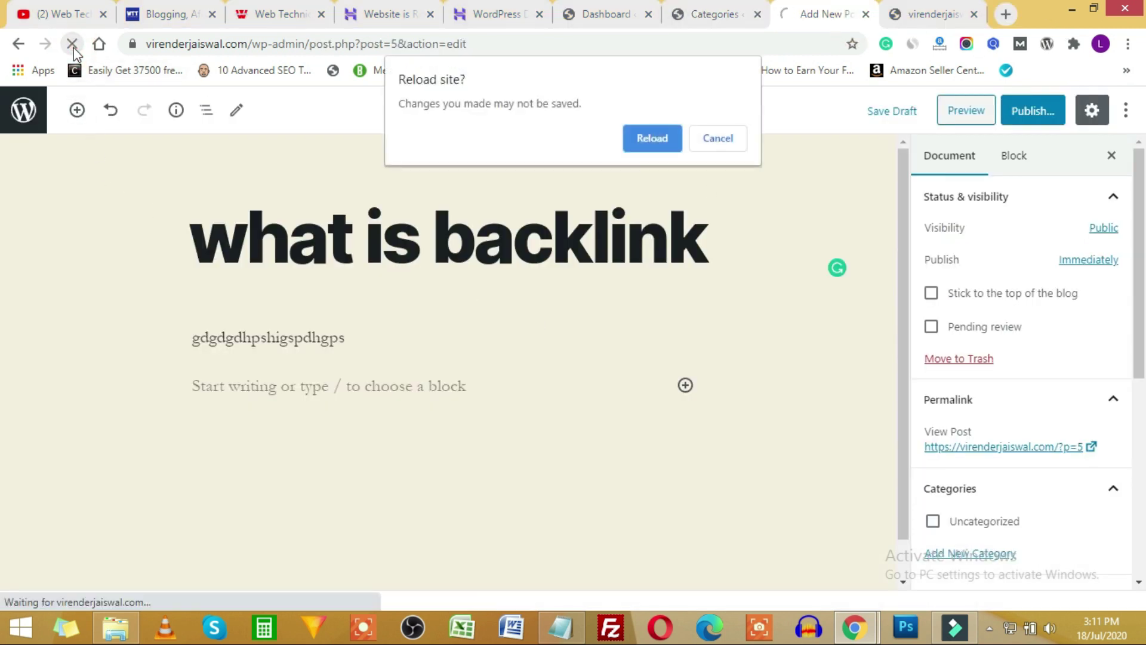
pyautogui.click(645, 141)
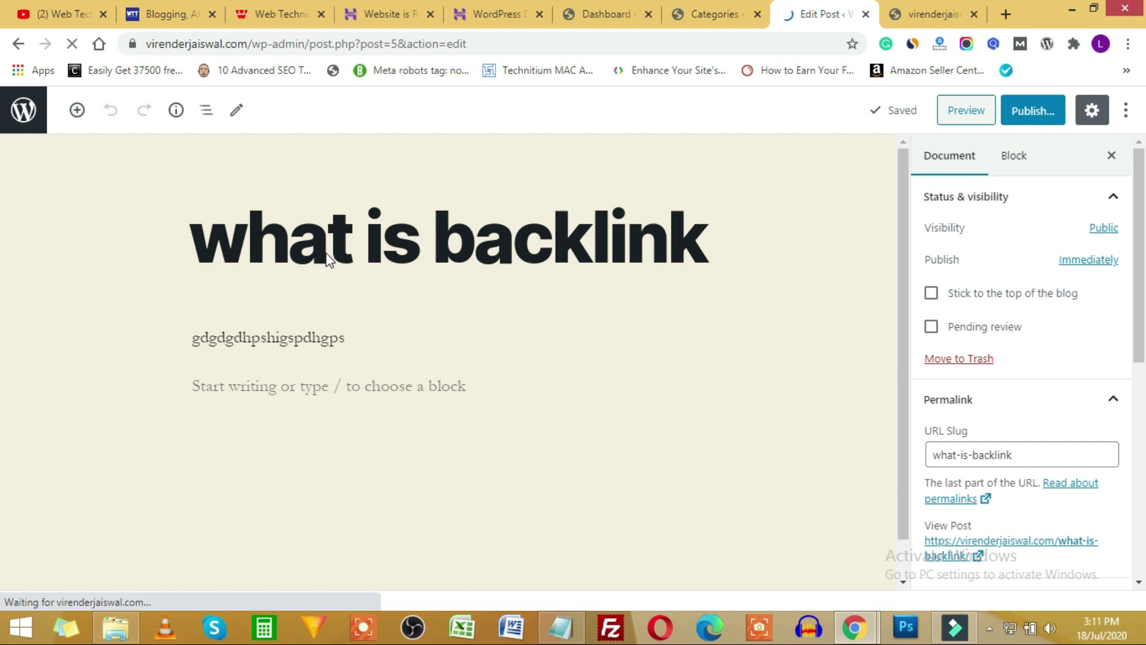
# In the post's Document settings, check SEO and uncheck Uncategorized.
pyautogui.click(1022, 160)
pyautogui.click(974, 159)
pyautogui.scroll(-8, 1003, 426)
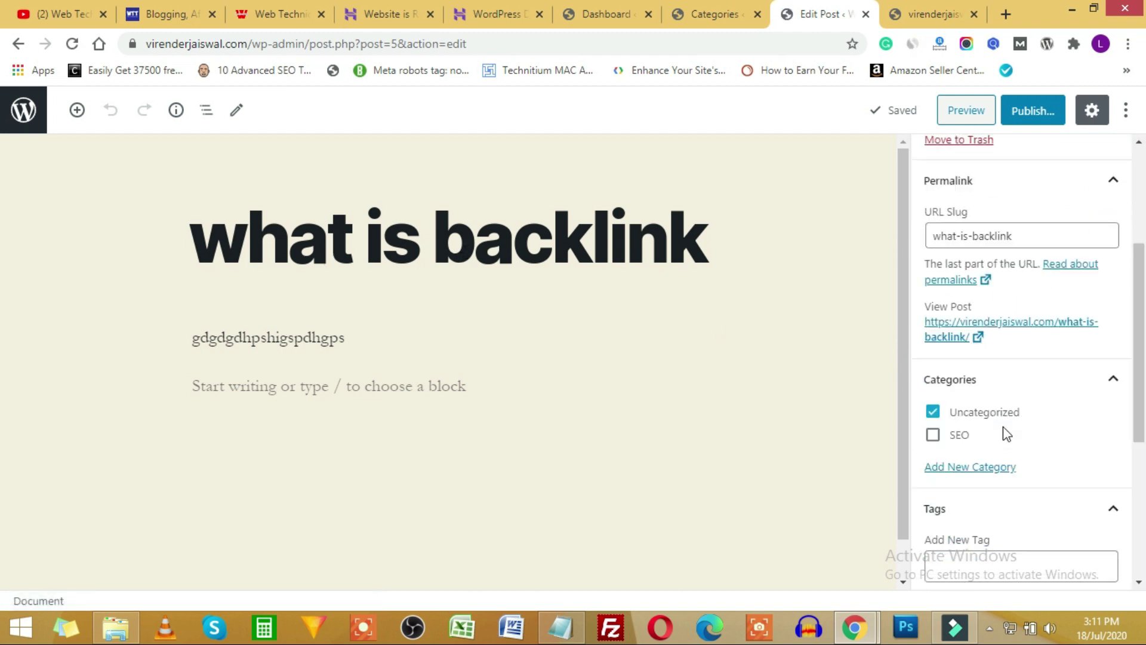
pyautogui.scroll(3, 1002, 418)
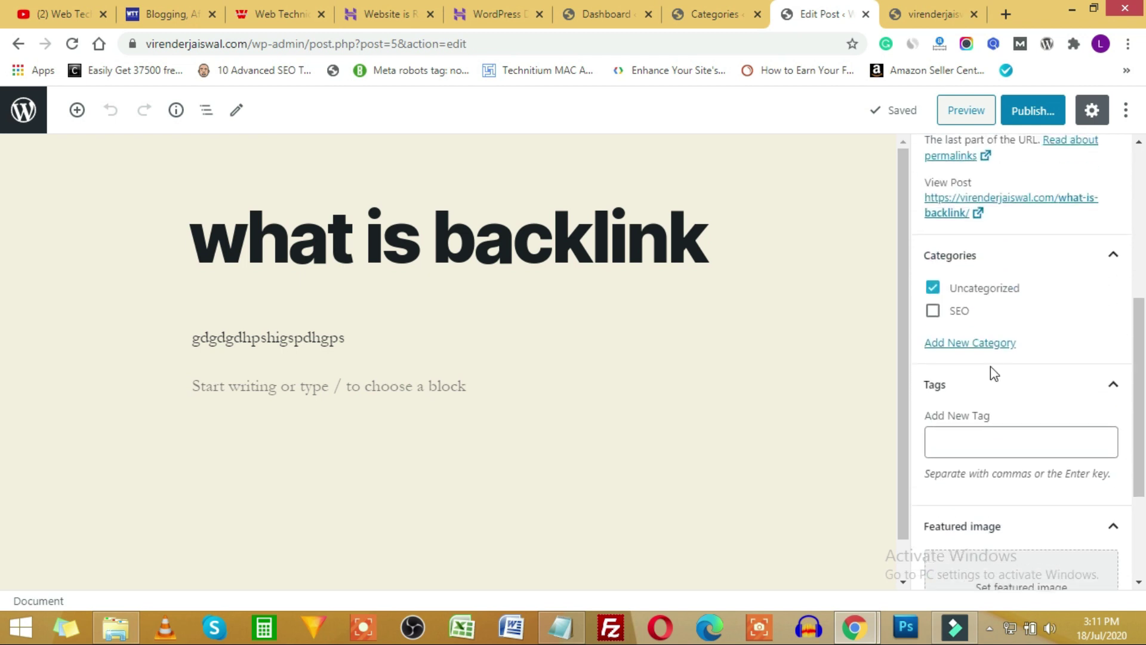
pyautogui.click(933, 319)
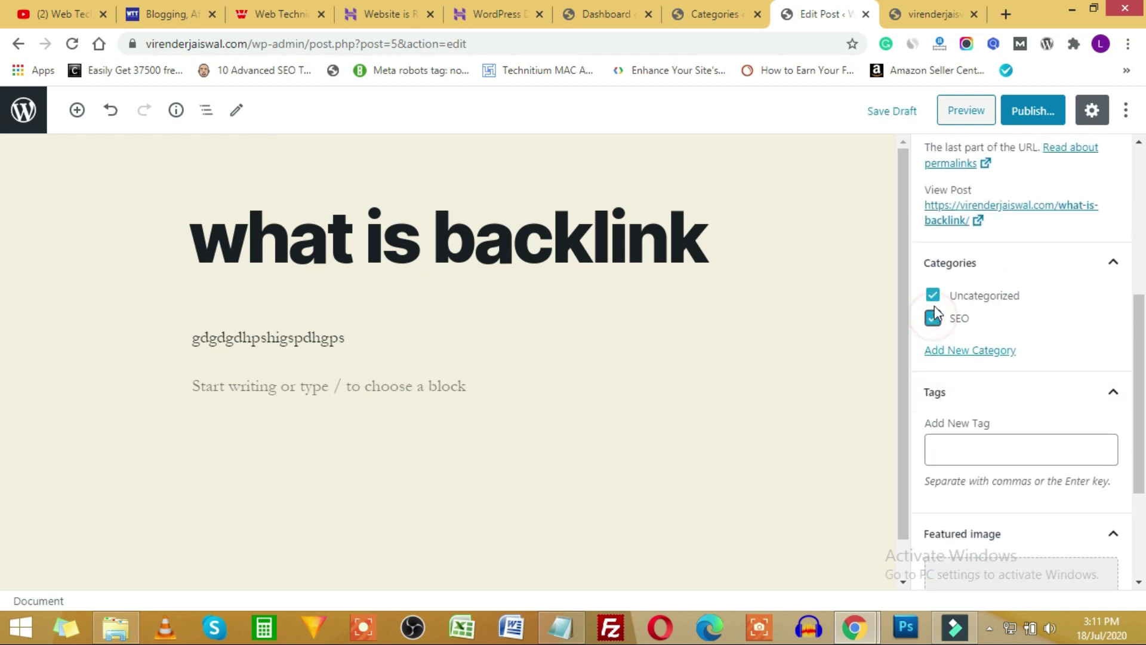
pyautogui.click(933, 294)
# Go back to the Categories tab, then open Posts > Tags and focus the new tag Name field.
pyautogui.click(713, 13)
pyautogui.scroll(1, 668, 353)
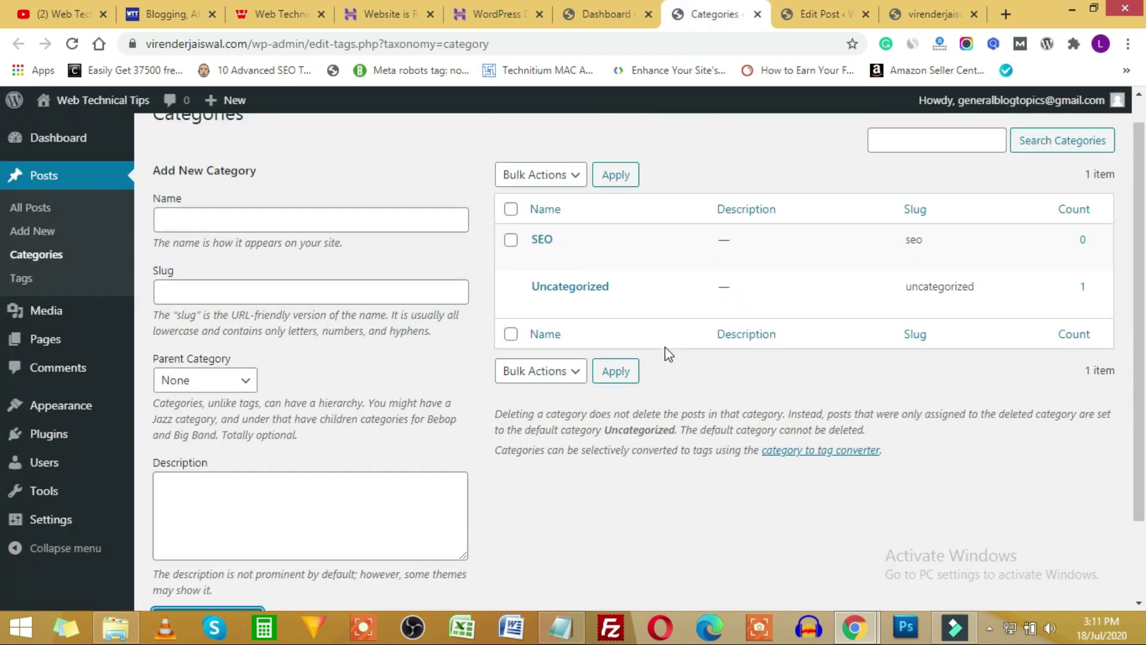
pyautogui.scroll(1, 668, 353)
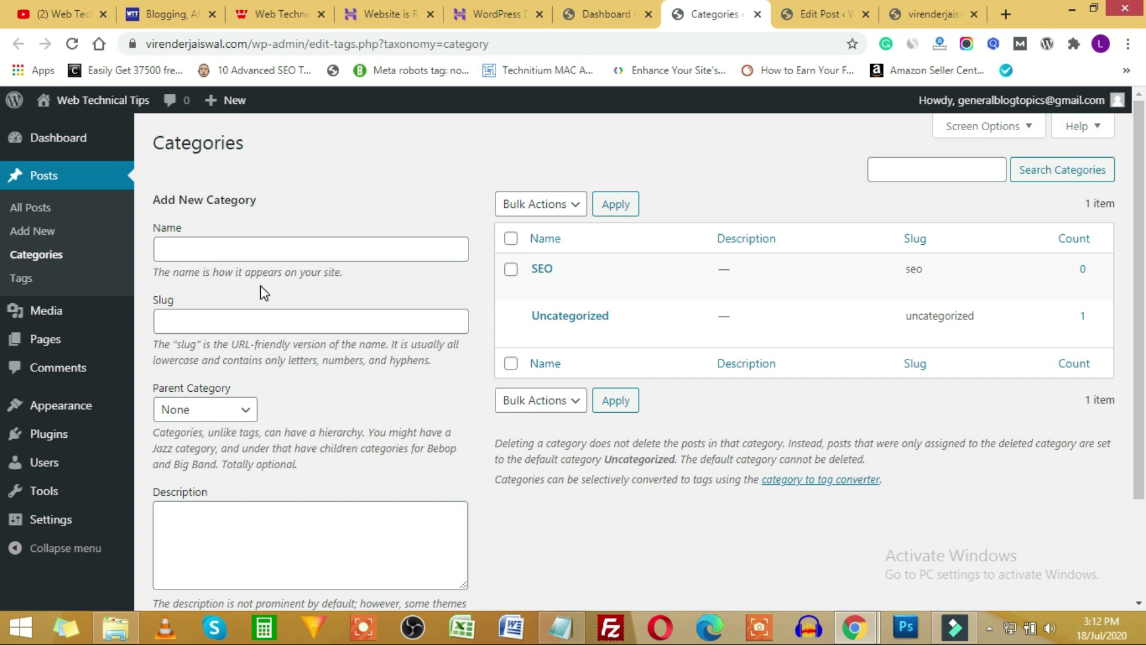
pyautogui.click(594, 14)
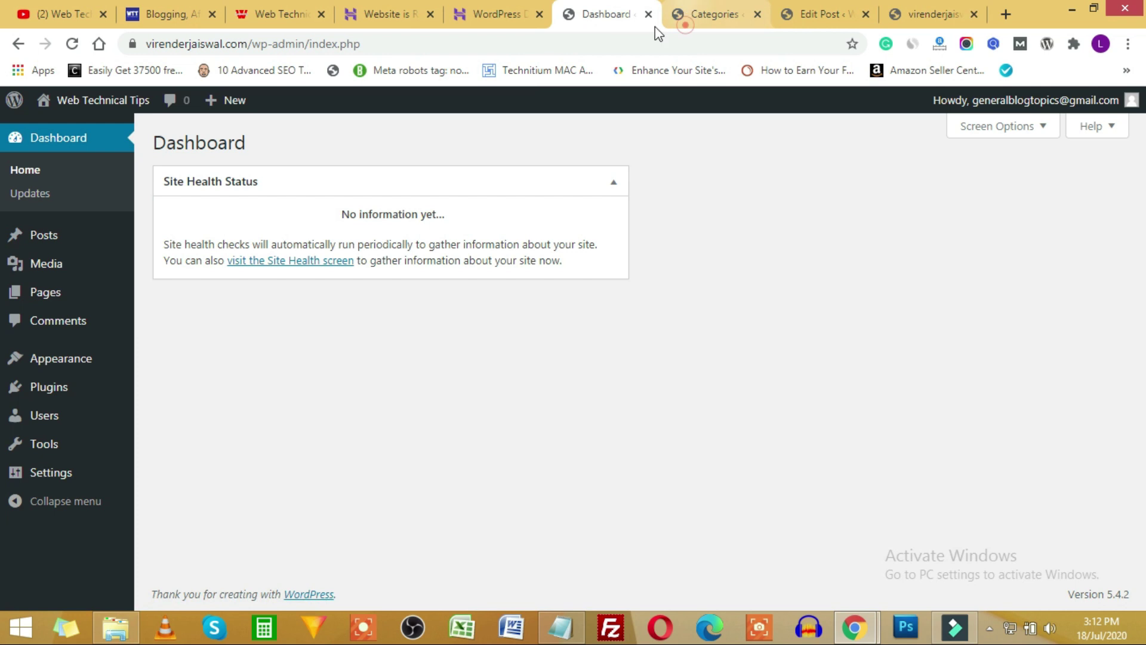
pyautogui.click(684, 18)
pyautogui.click(22, 282)
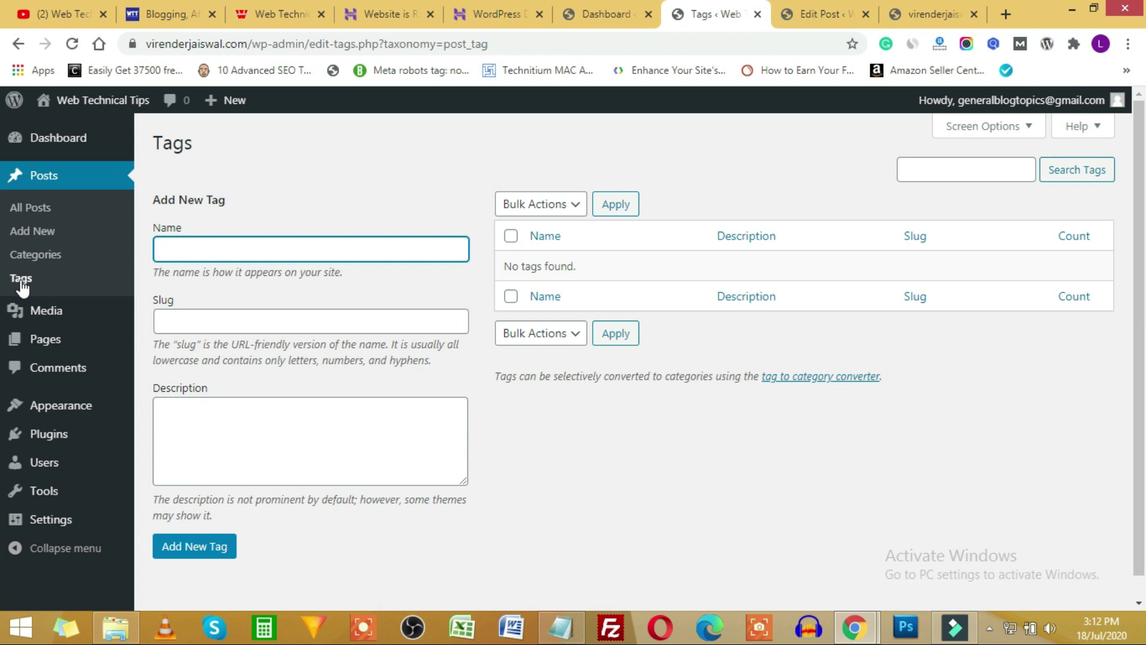
pyautogui.click(250, 246)
# Tag the post with 'what us backlink', 'on page seo' and 'off page seo', then go back to the Dashboard.
pyautogui.click(820, 14)
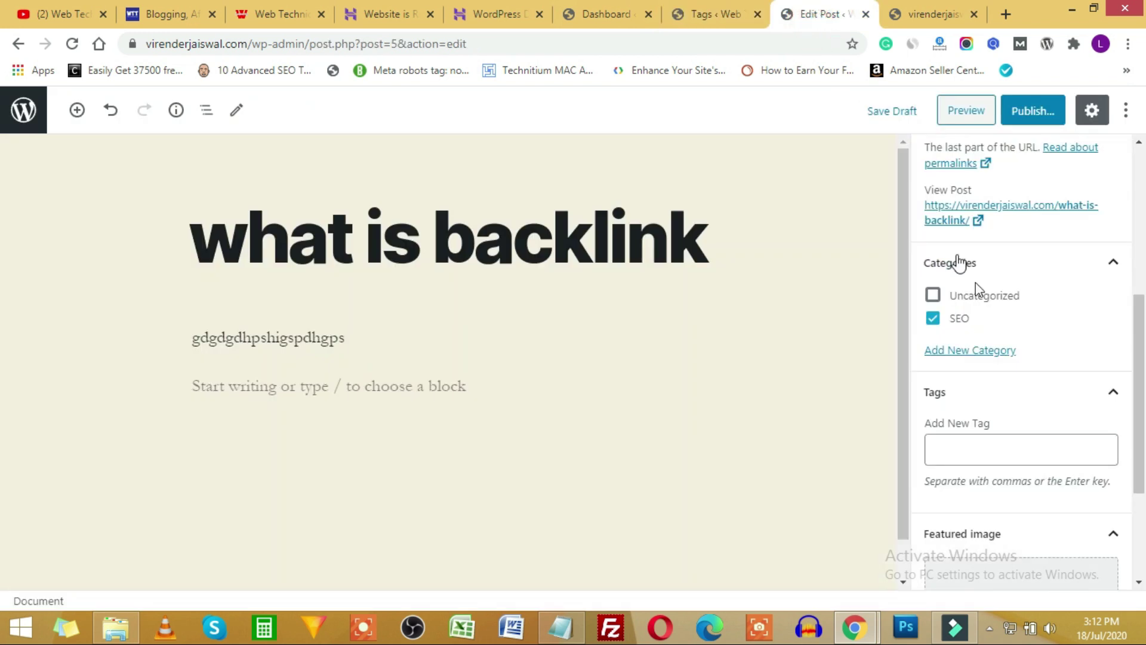
pyautogui.scroll(-2, 994, 310)
pyautogui.click(944, 368)
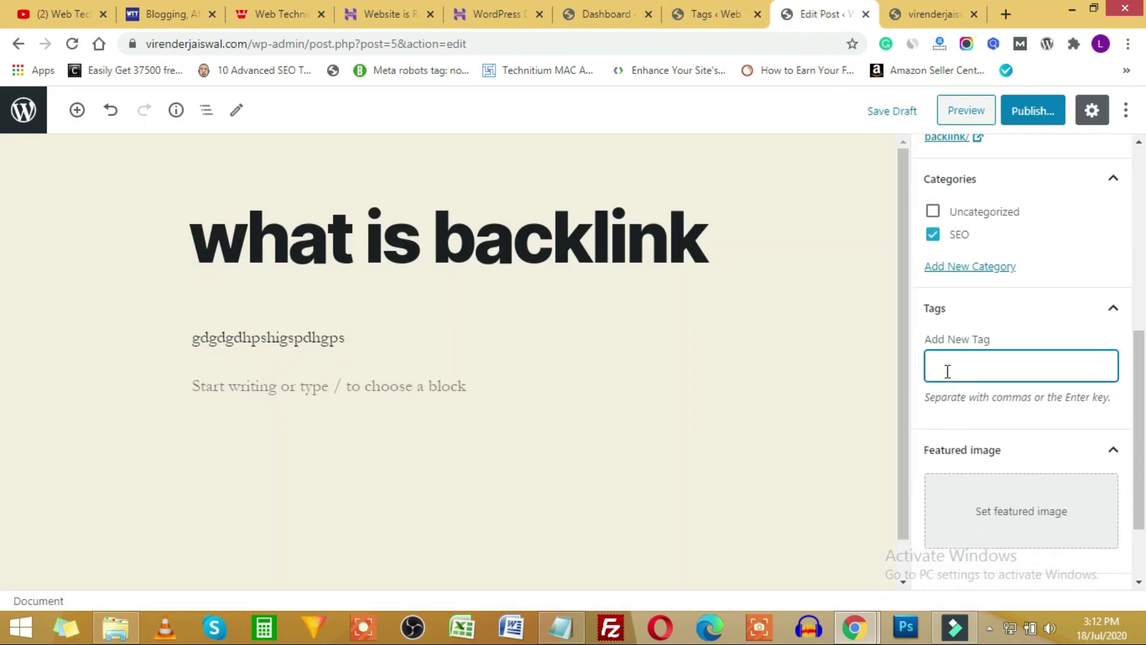
pyautogui.write('what us backlink')
pyautogui.press('Return')
pyautogui.write('o')
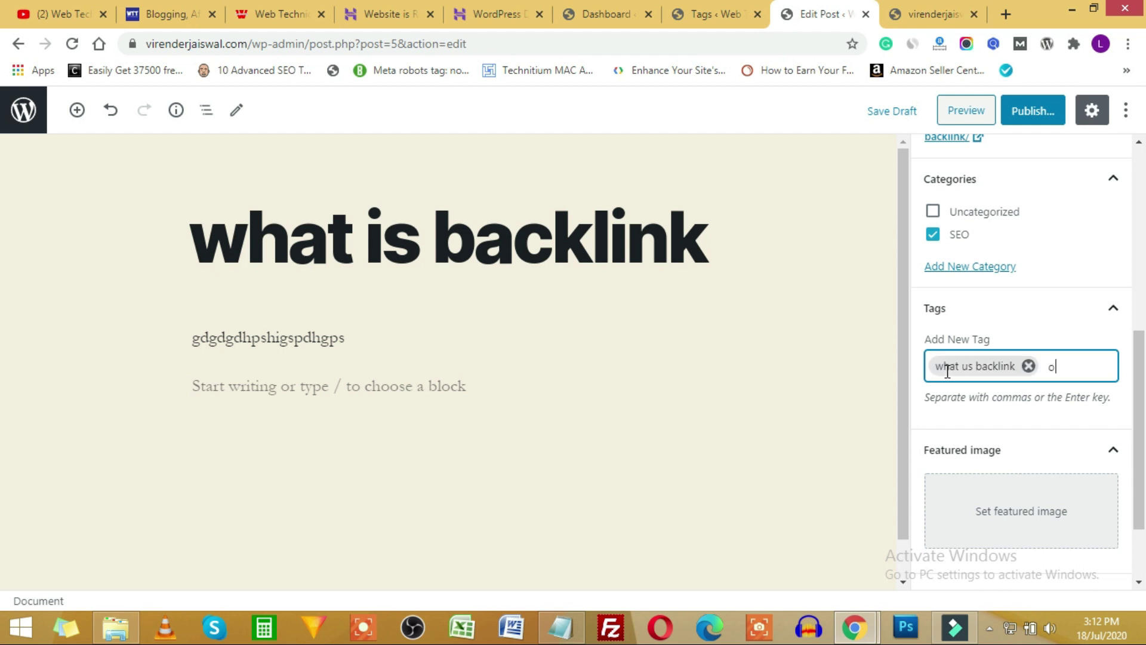
pyautogui.write('n page seo')
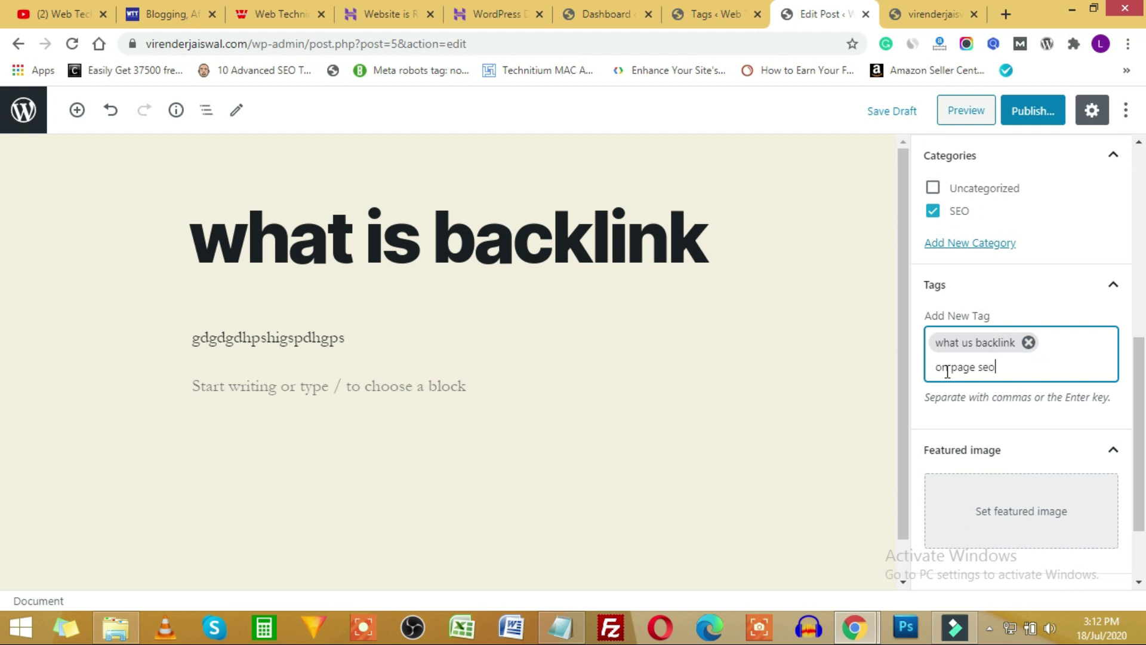
pyautogui.press('Return')
pyautogui.write('off')
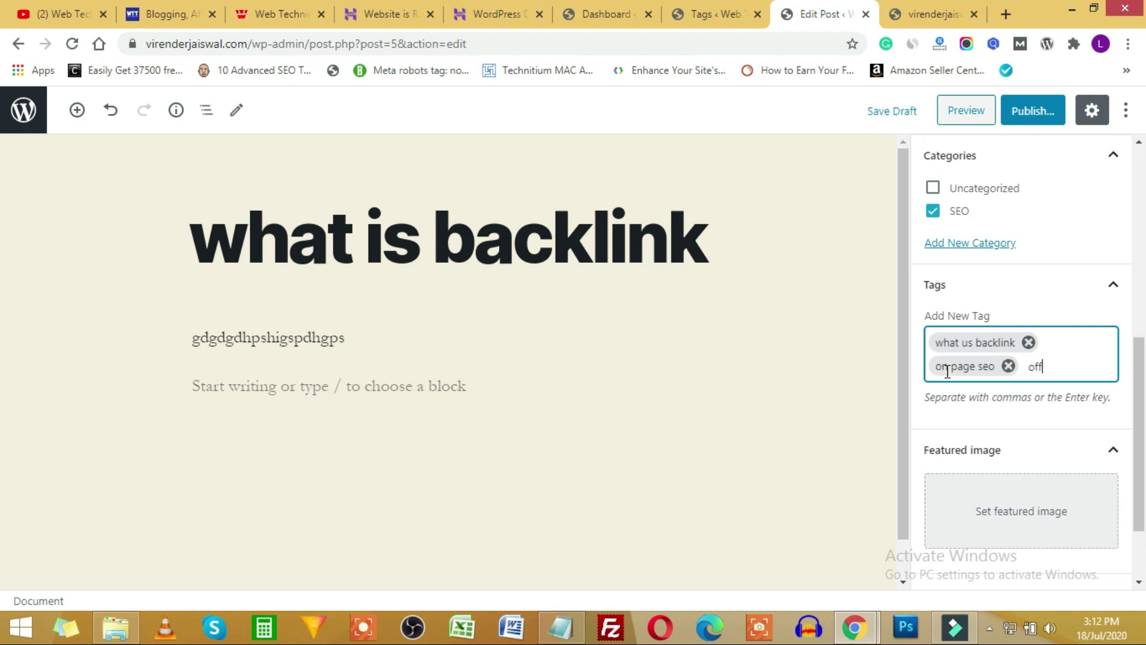
pyautogui.write(' page seo')
pyautogui.press('Return')
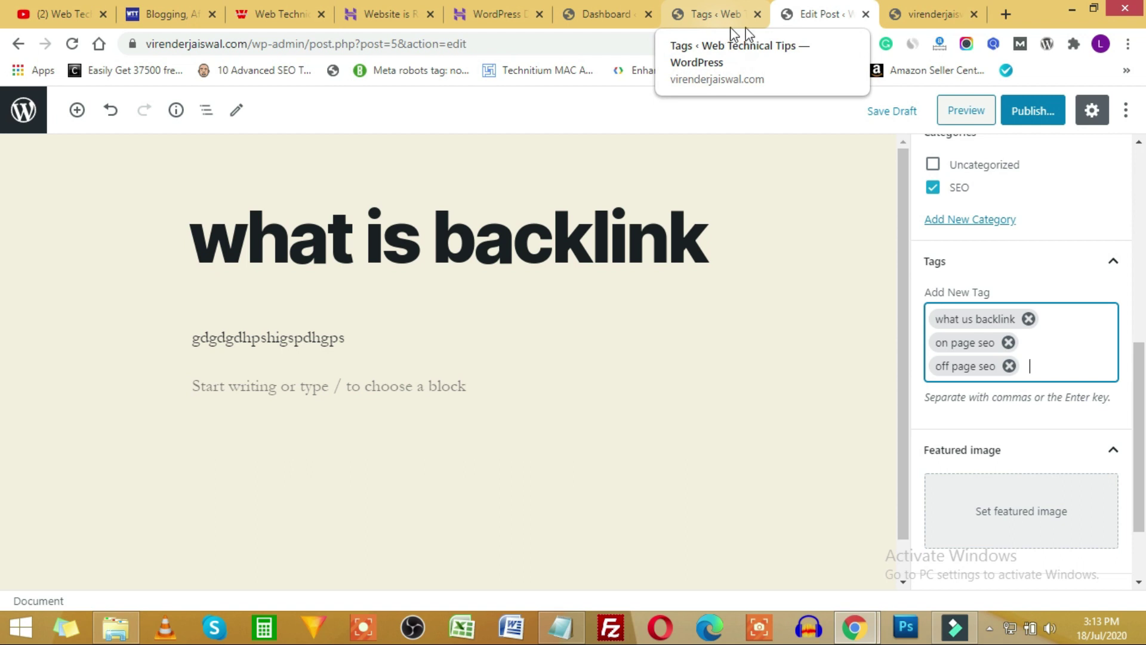
pyautogui.click(603, 13)
pyautogui.moveTo(50, 248)
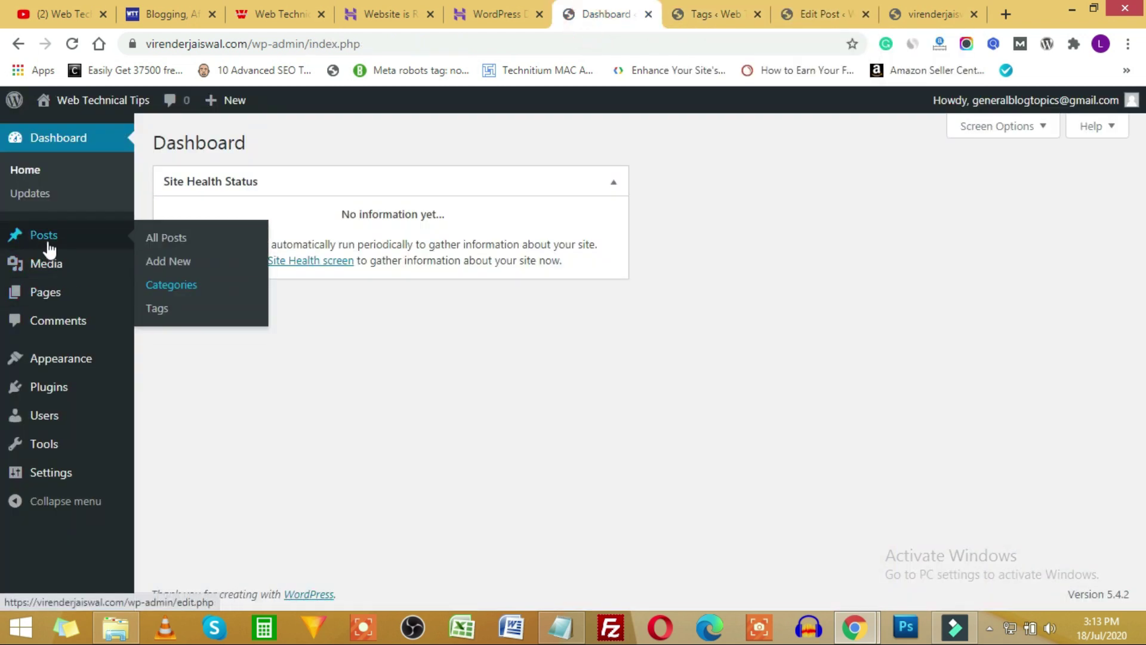
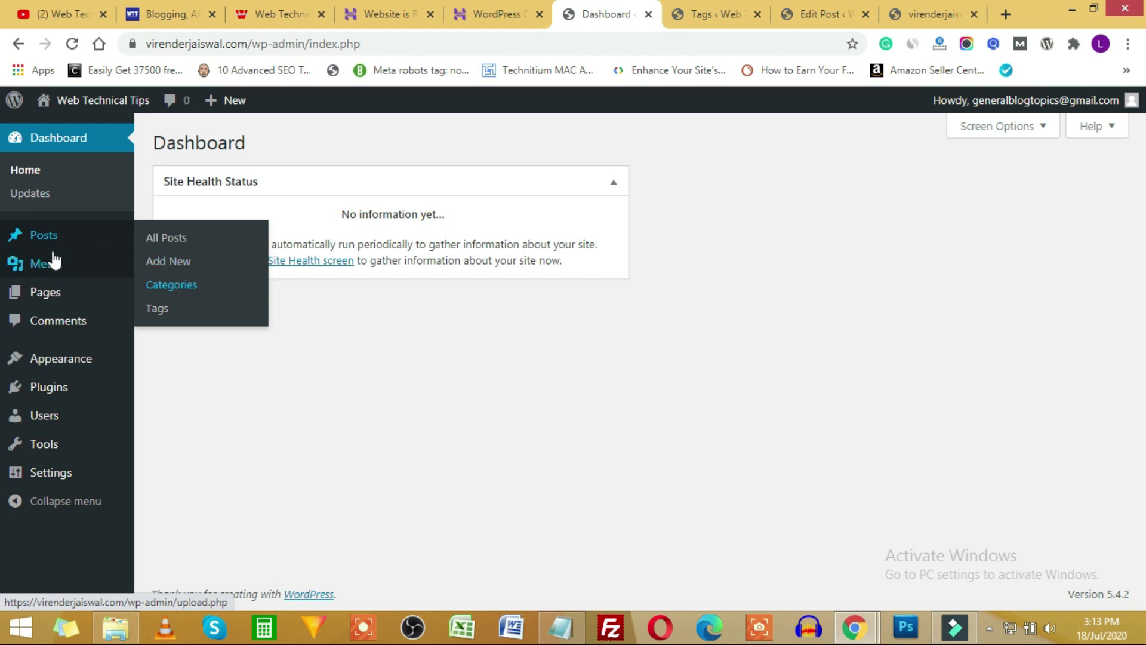
# Check the Media Library, then add an Image block below the text of the 'what is backlink' post.
pyautogui.click(45, 268)
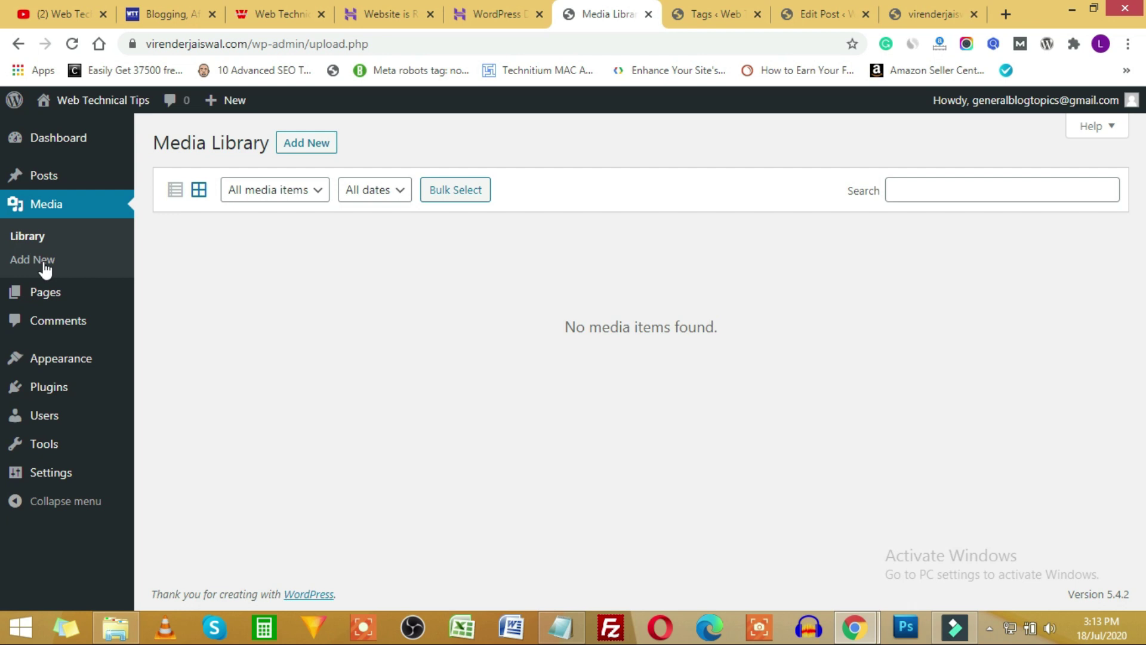
pyautogui.click(836, 15)
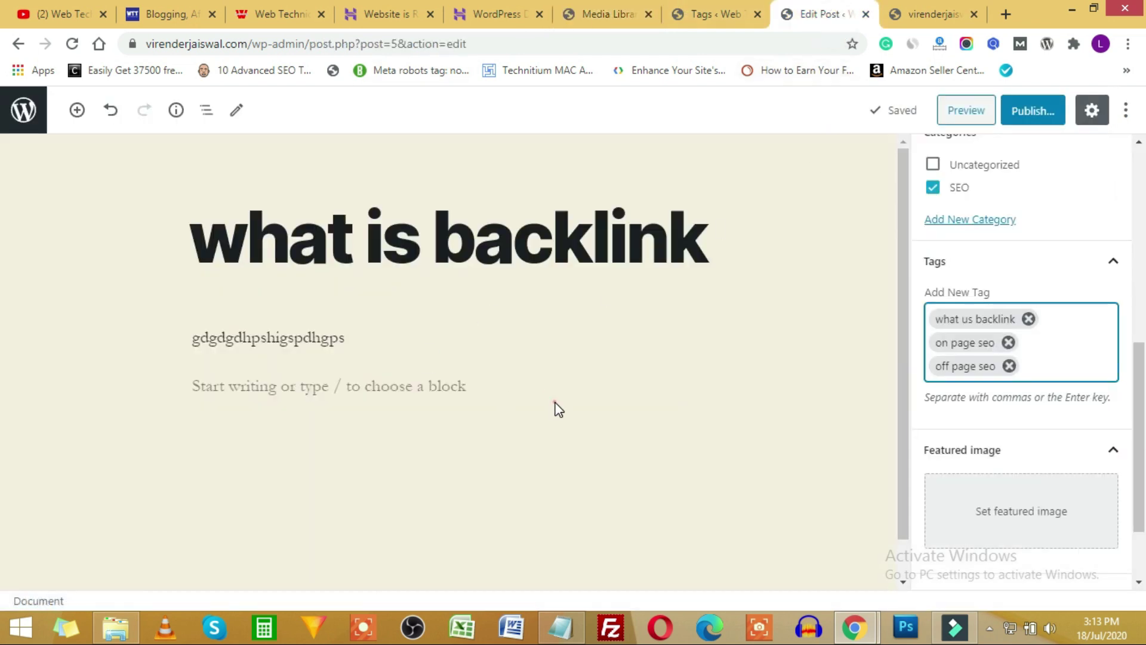
pyautogui.click(599, 387)
pyautogui.click(685, 385)
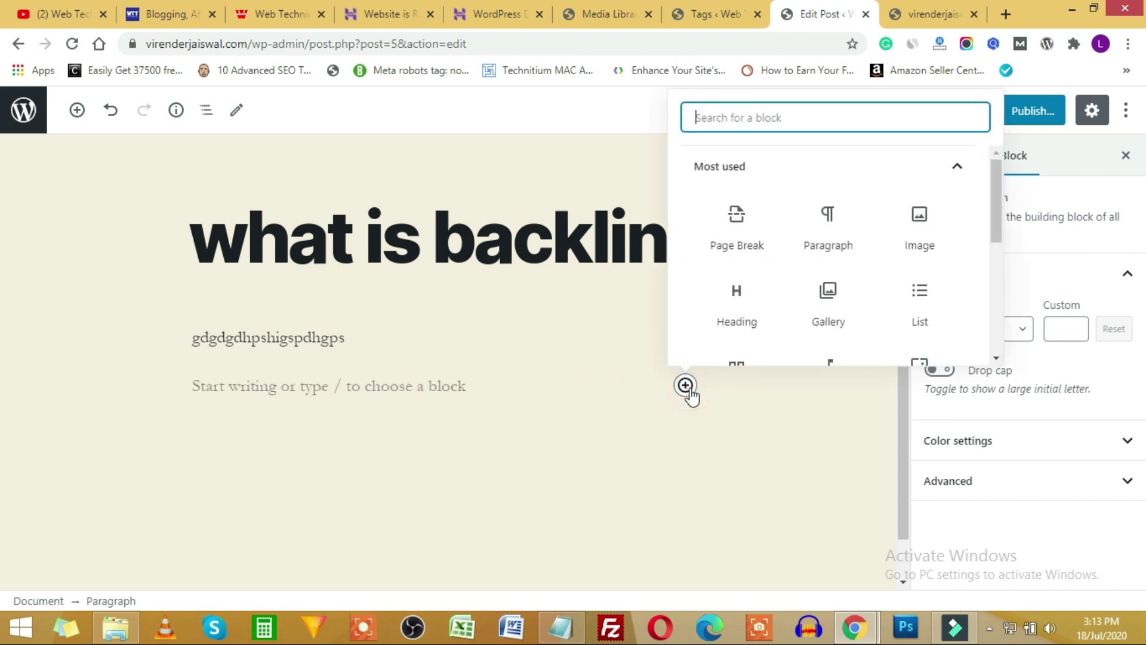
pyautogui.click(922, 226)
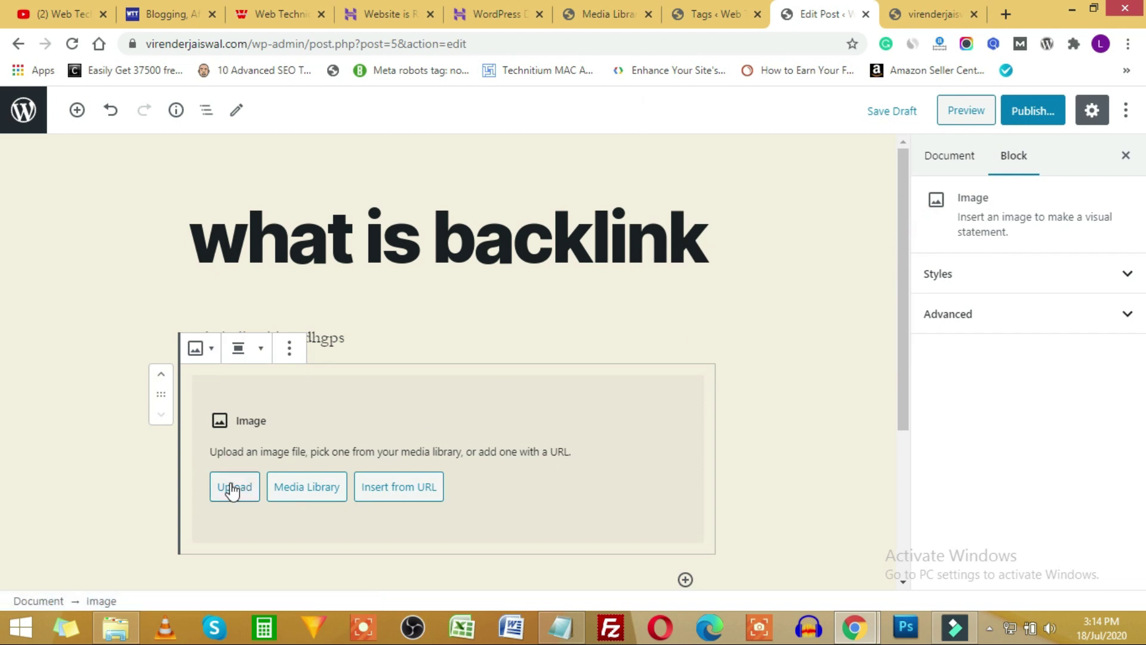
# Upload face.png from the computer into the Image block.
pyautogui.click(233, 488)
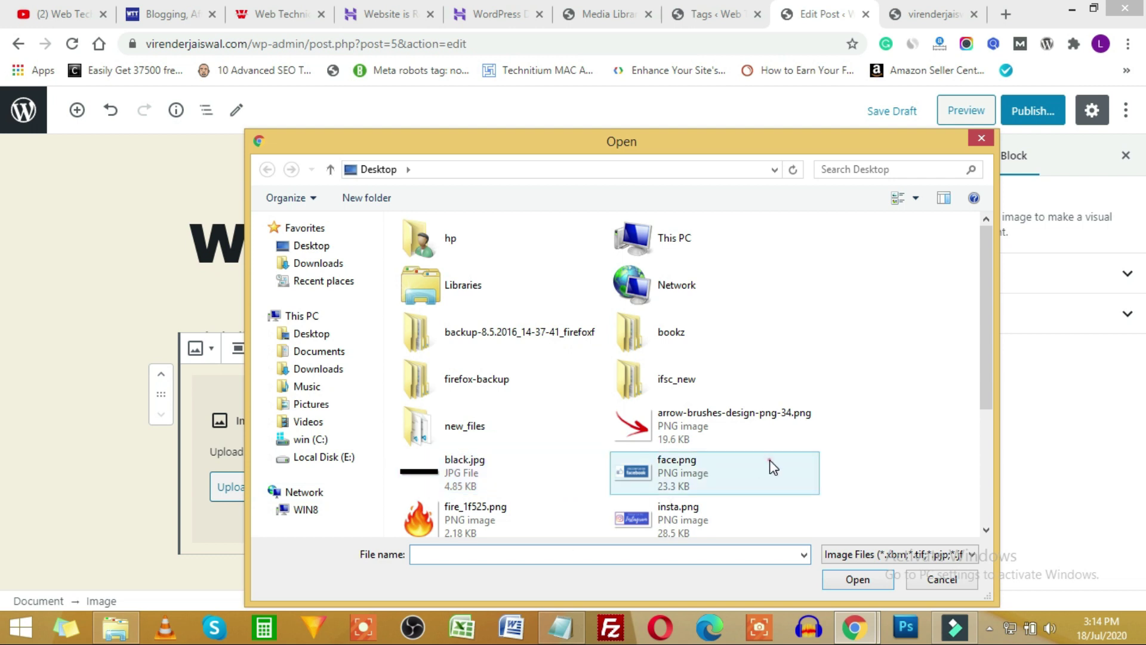
pyautogui.click(773, 467)
pyautogui.scroll(-2, 773, 467)
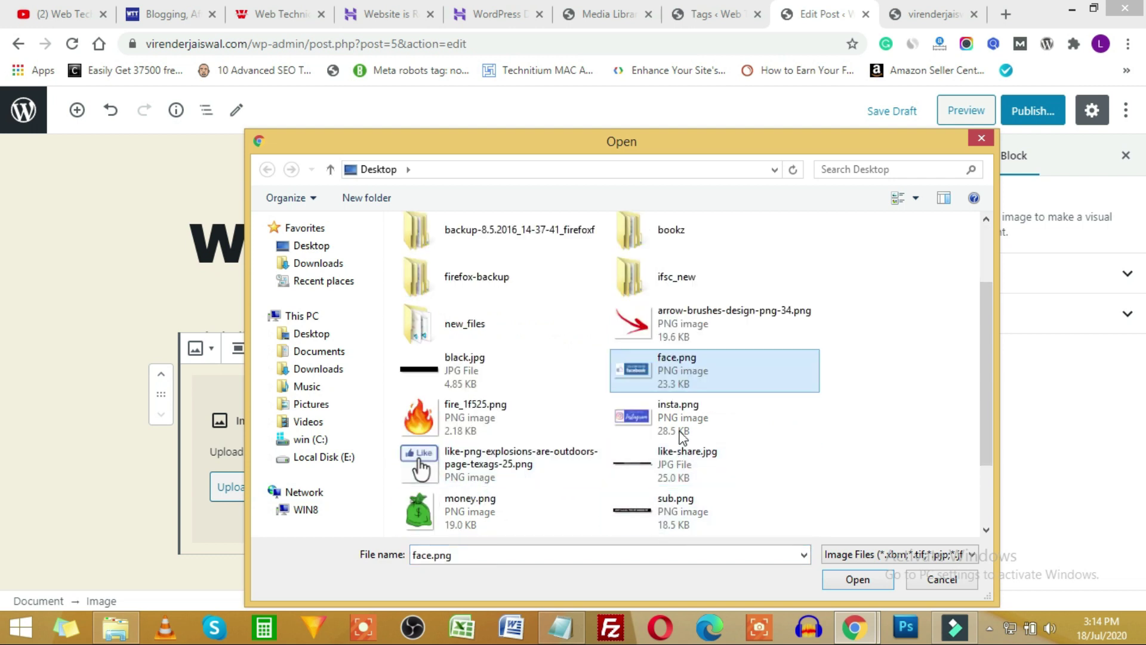
pyautogui.click(844, 575)
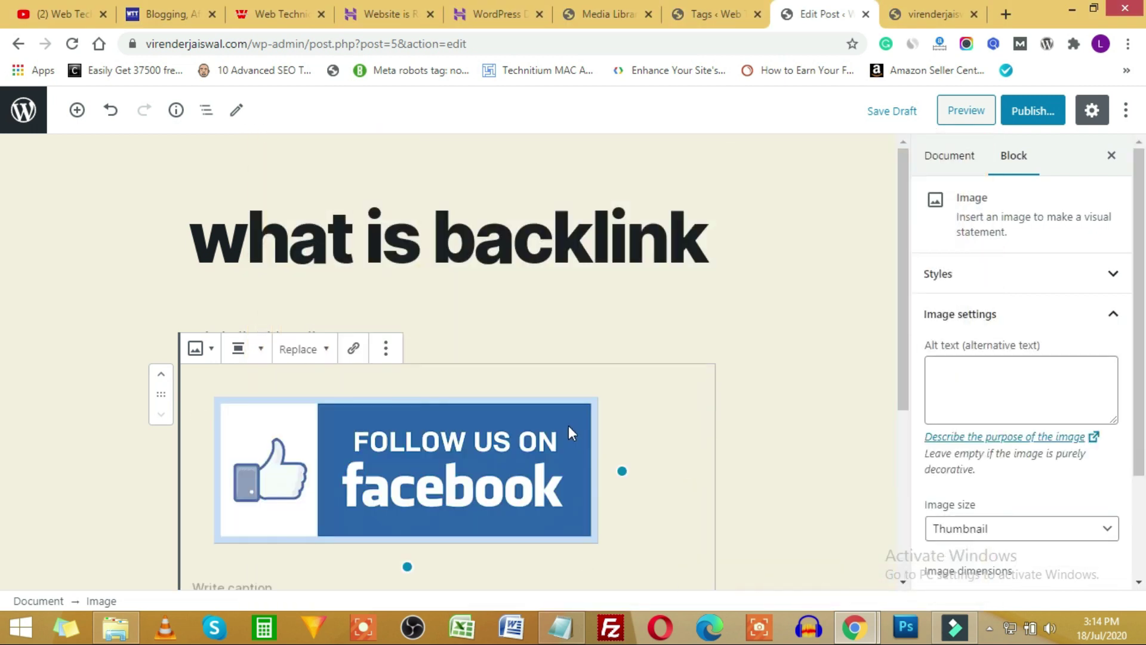
# Start publishing the post and reload the Media Library to show the new face.png upload.
pyautogui.click(1044, 116)
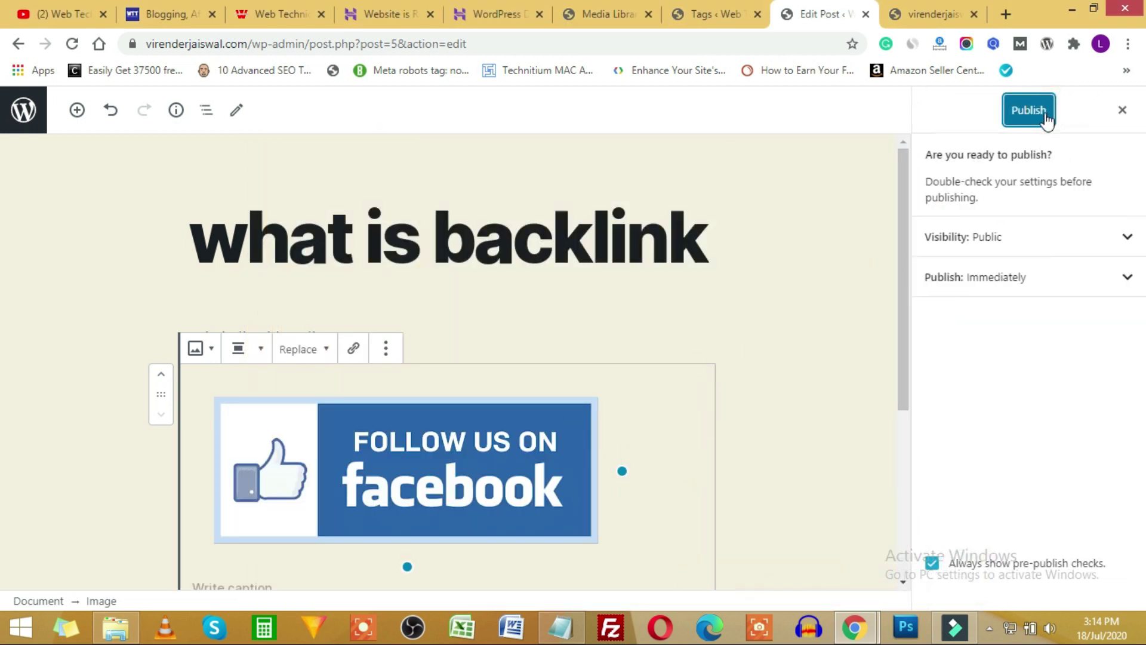
pyautogui.click(708, 14)
pyautogui.click(609, 15)
pyautogui.click(72, 43)
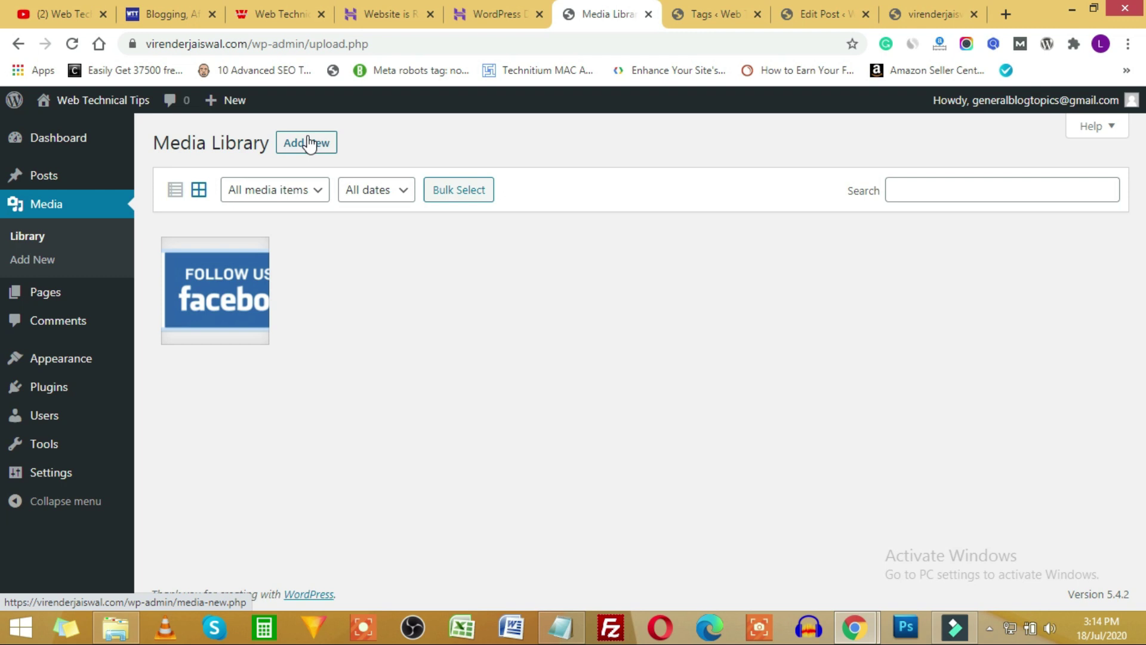
pyautogui.click(287, 190)
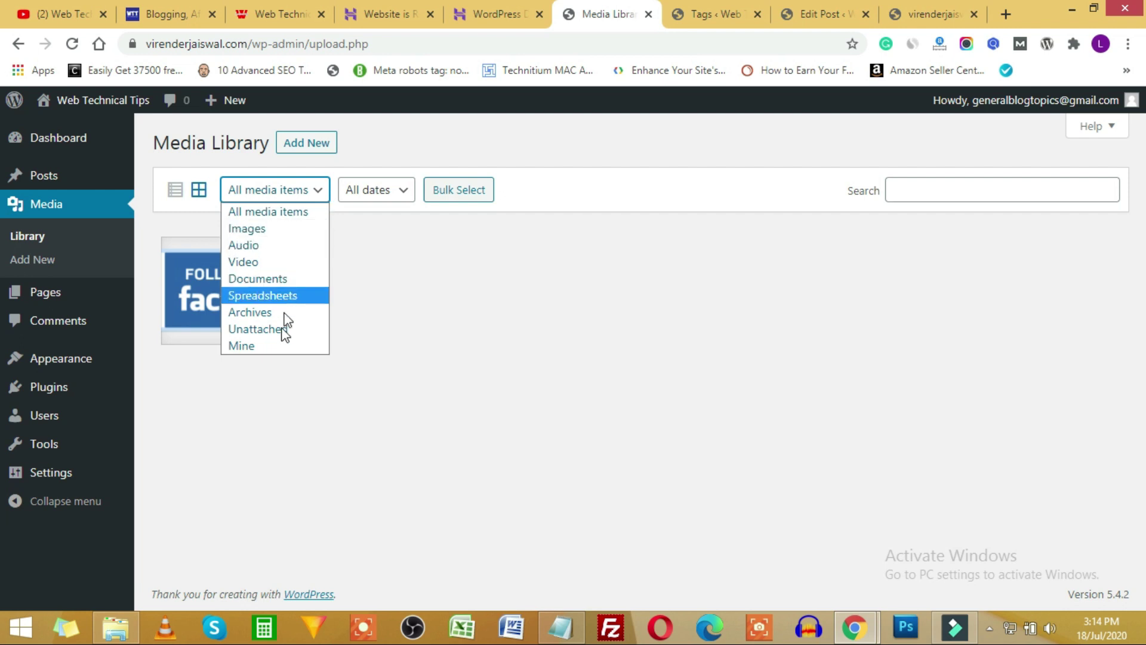
pyautogui.click(450, 271)
pyautogui.click(220, 300)
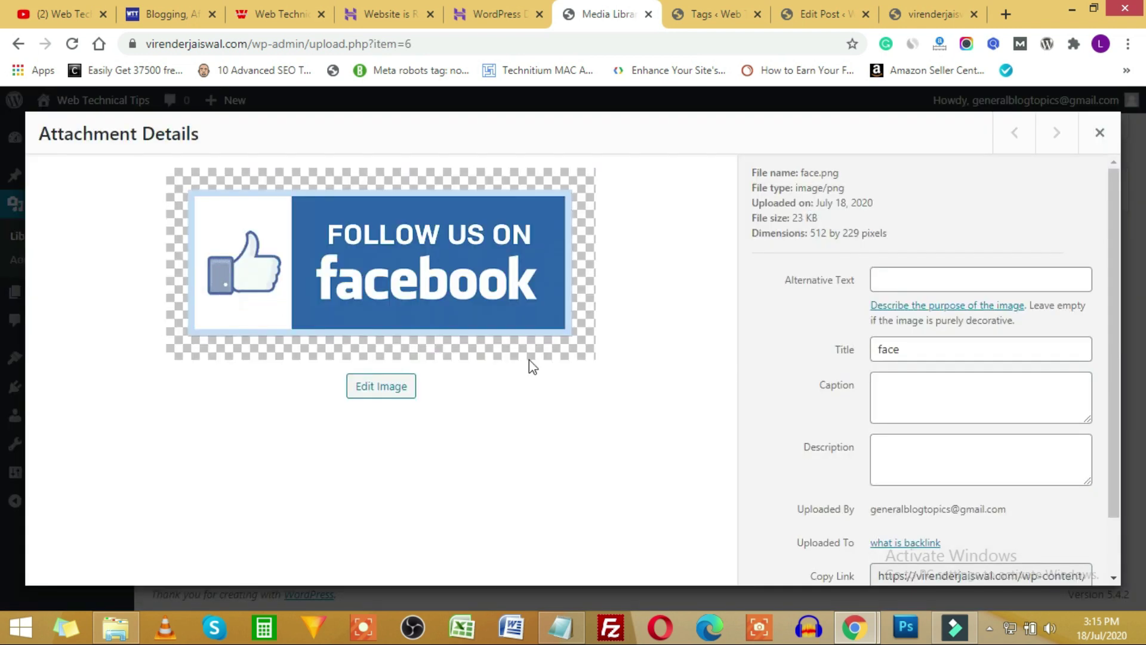
pyautogui.scroll(-2, 935, 280)
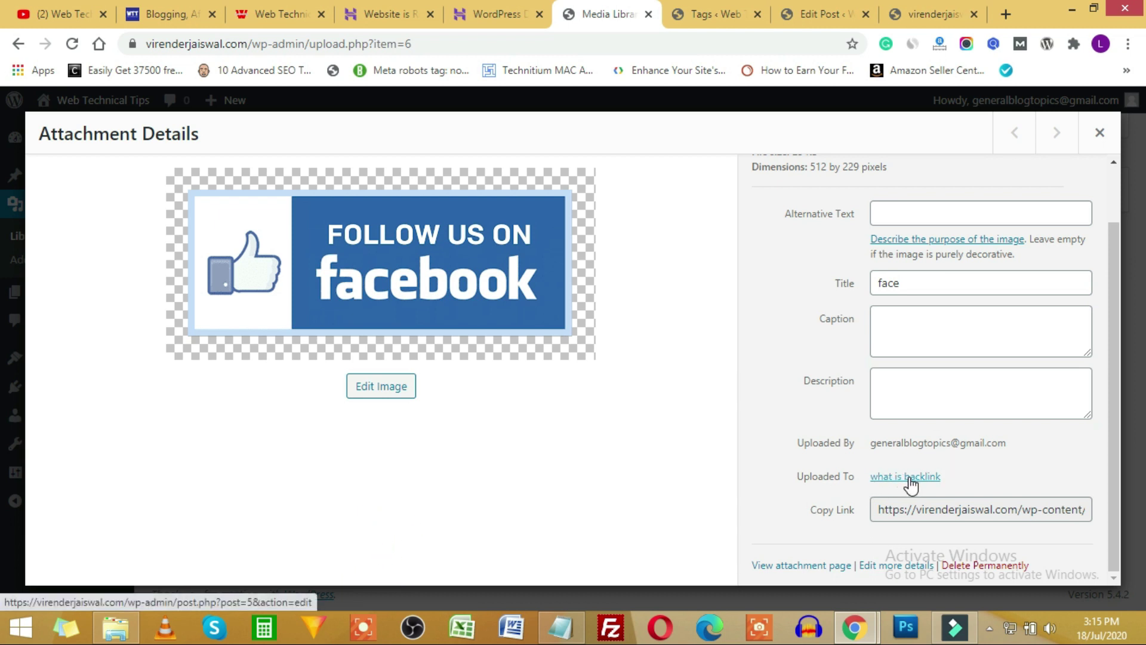
pyautogui.moveTo(938, 509); pyautogui.dragTo(1126, 522)
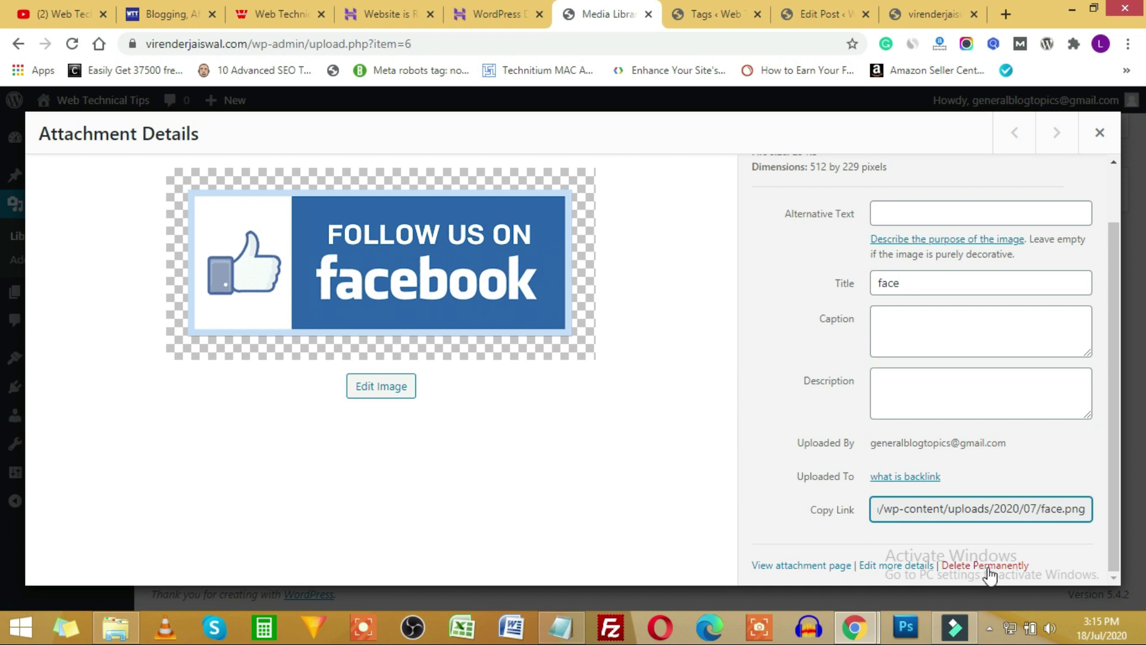
pyautogui.scroll(2, 815, 373)
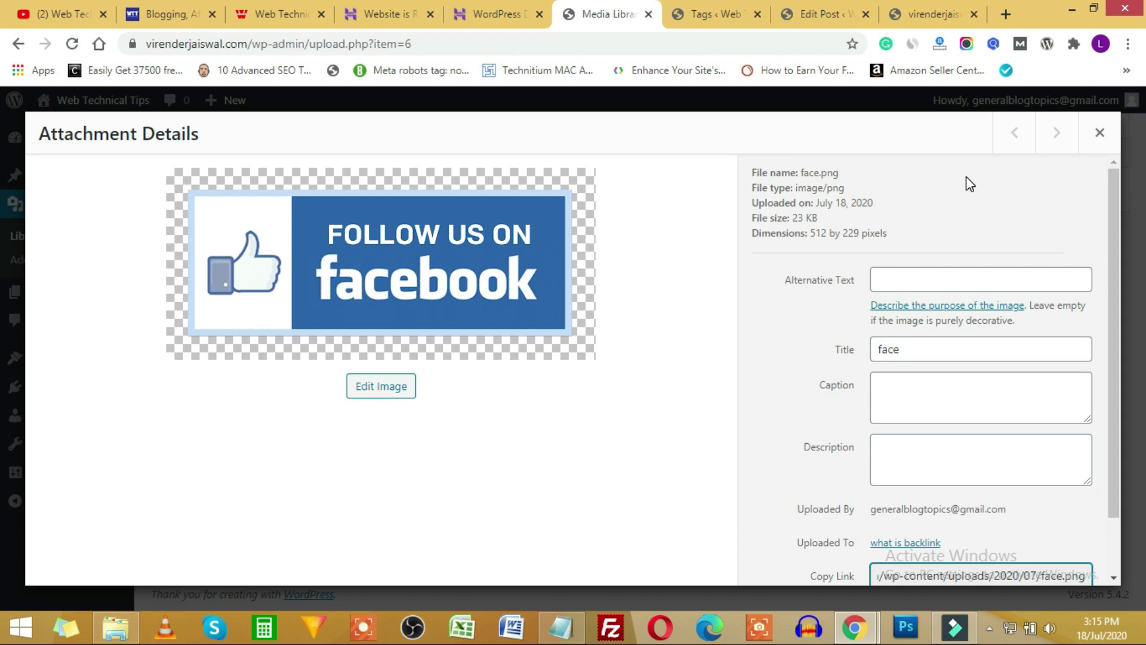
pyautogui.click(1099, 133)
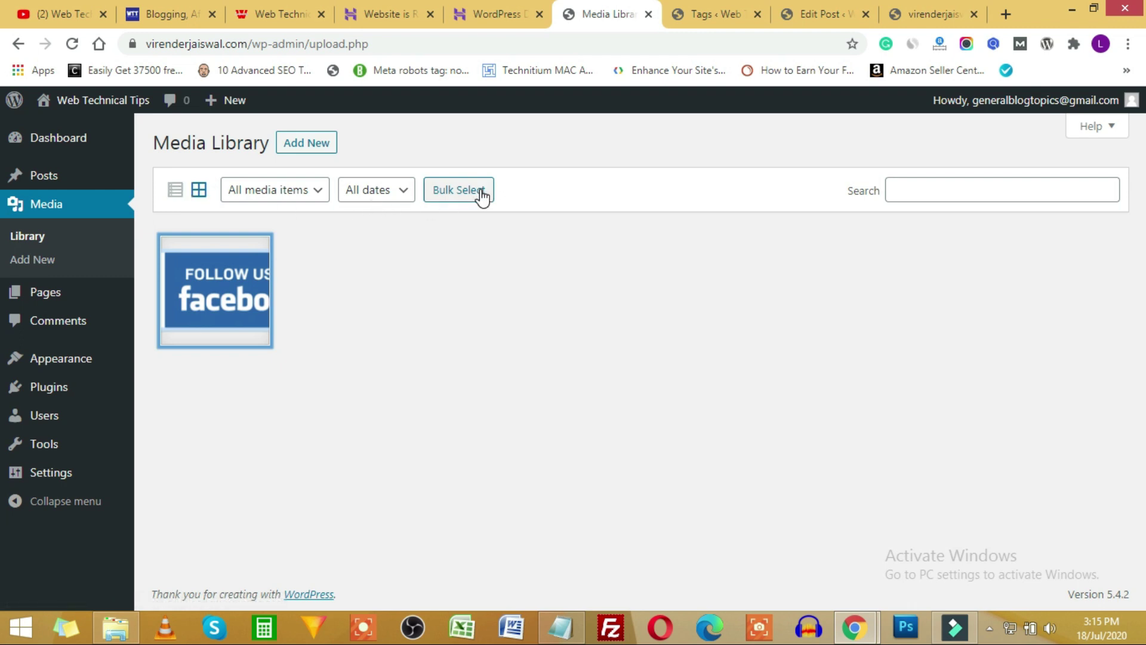
pyautogui.click(176, 197)
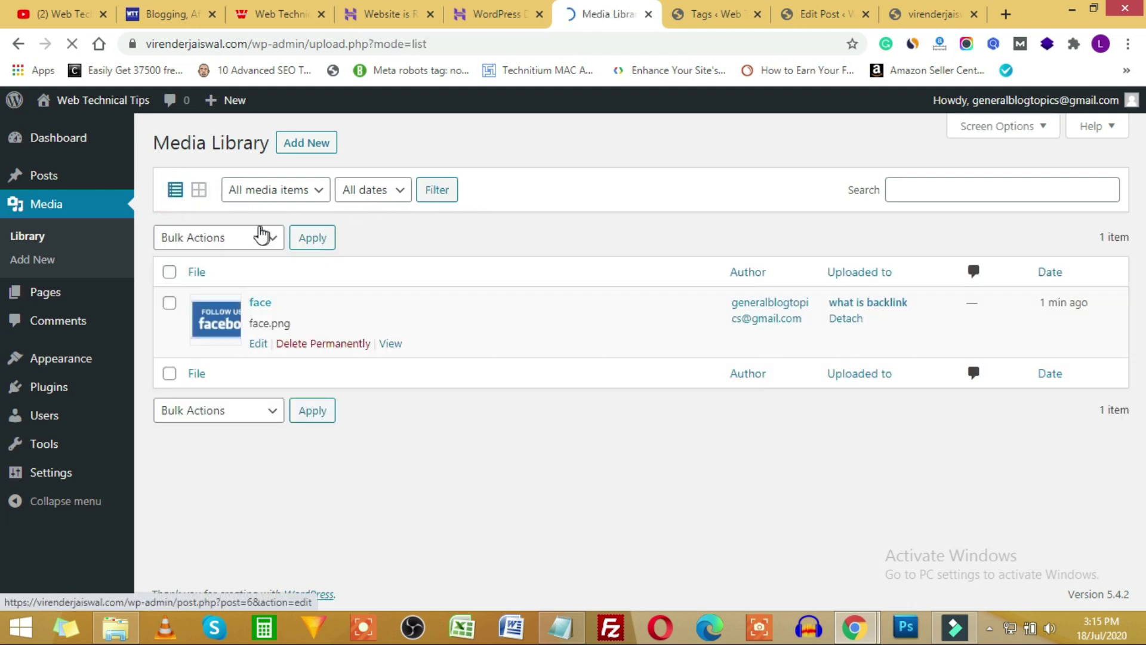
pyautogui.click(198, 191)
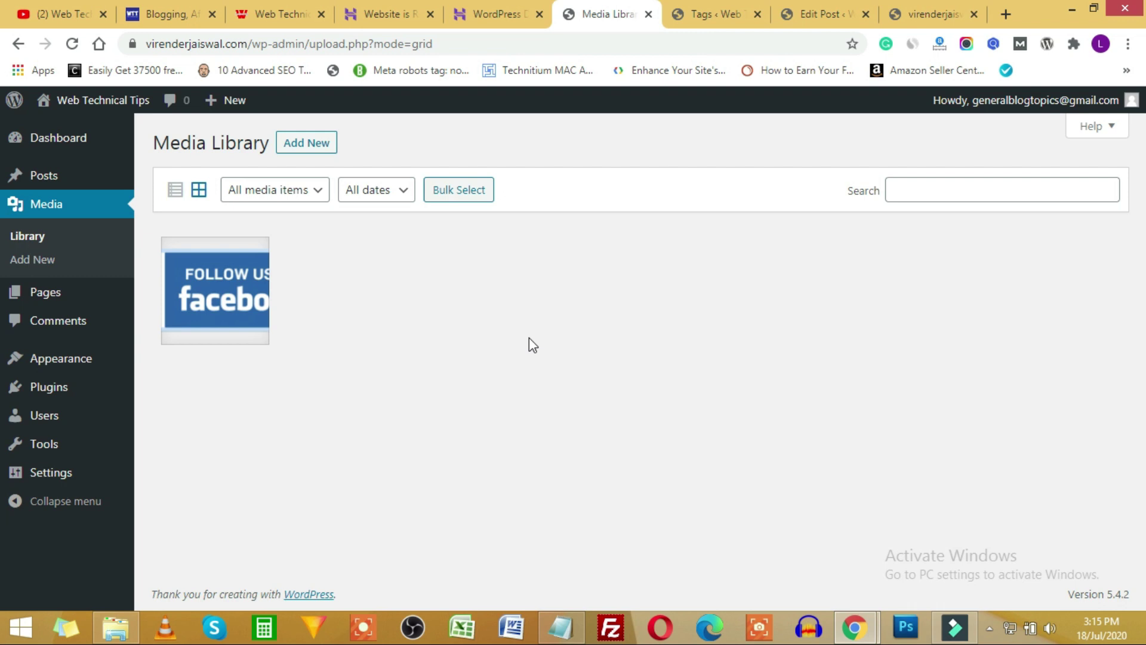
pyautogui.click(902, 198)
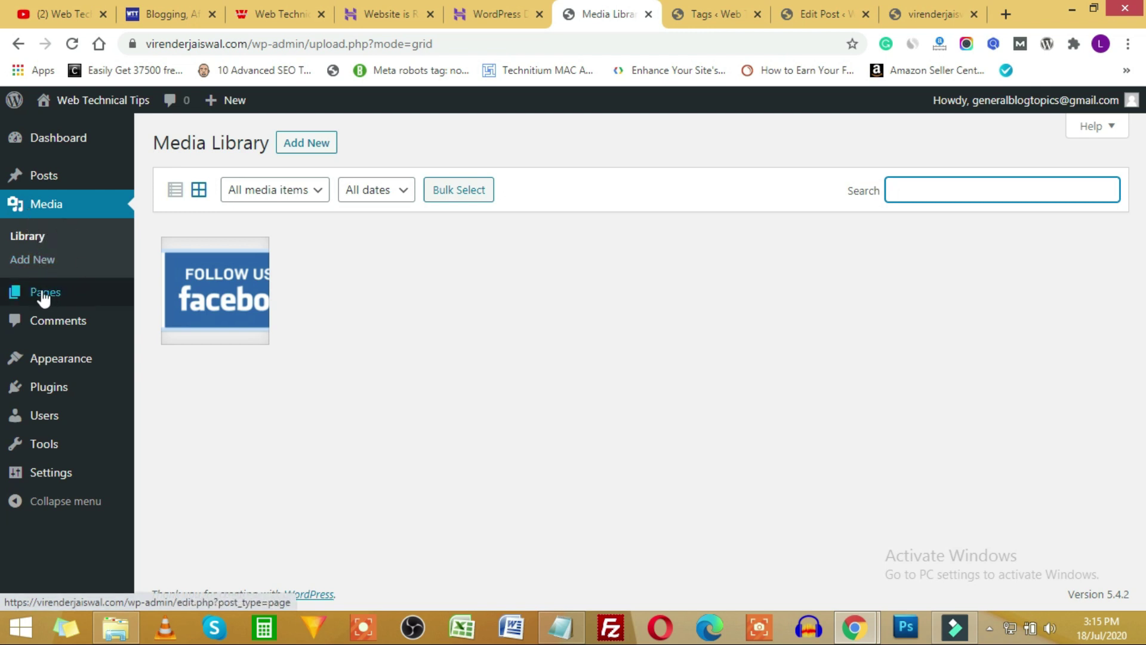
pyautogui.moveTo(43, 297)
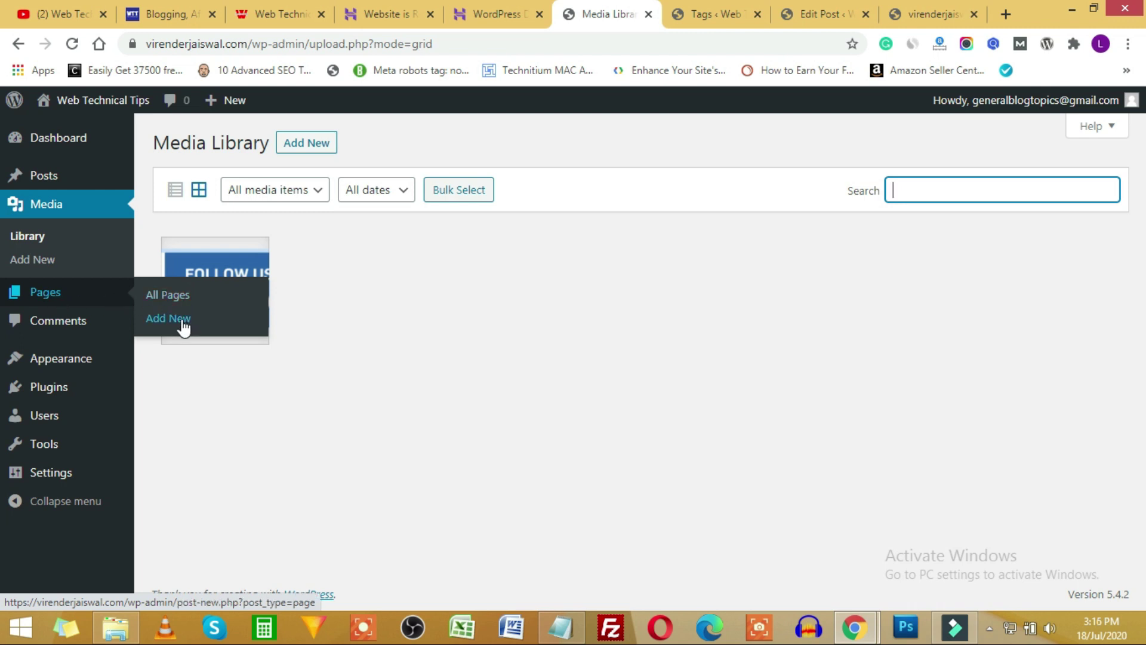
# Quick Edit the Privacy Policy page and change its status from Draft to Published.
pyautogui.click(51, 296)
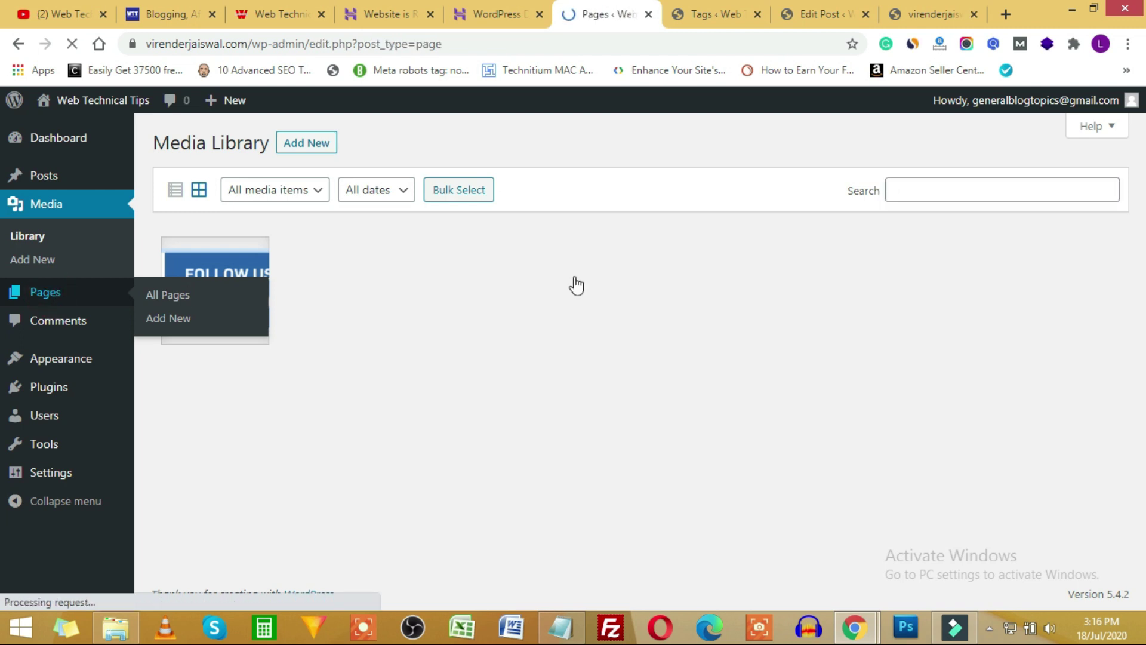
pyautogui.click(725, 12)
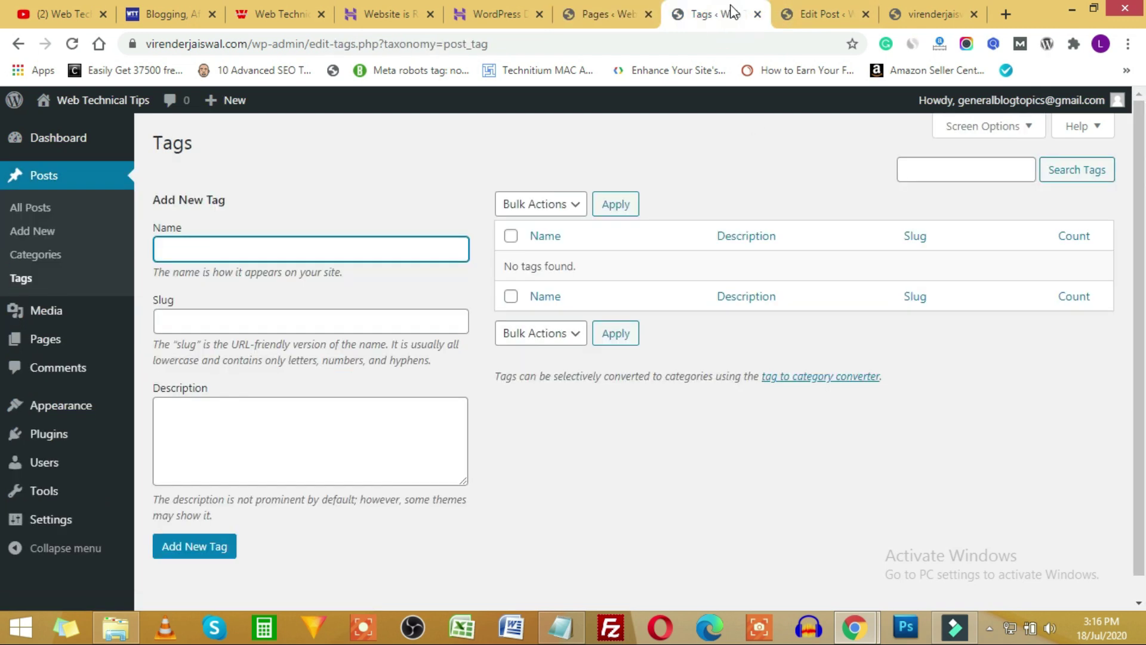
pyautogui.click(606, 11)
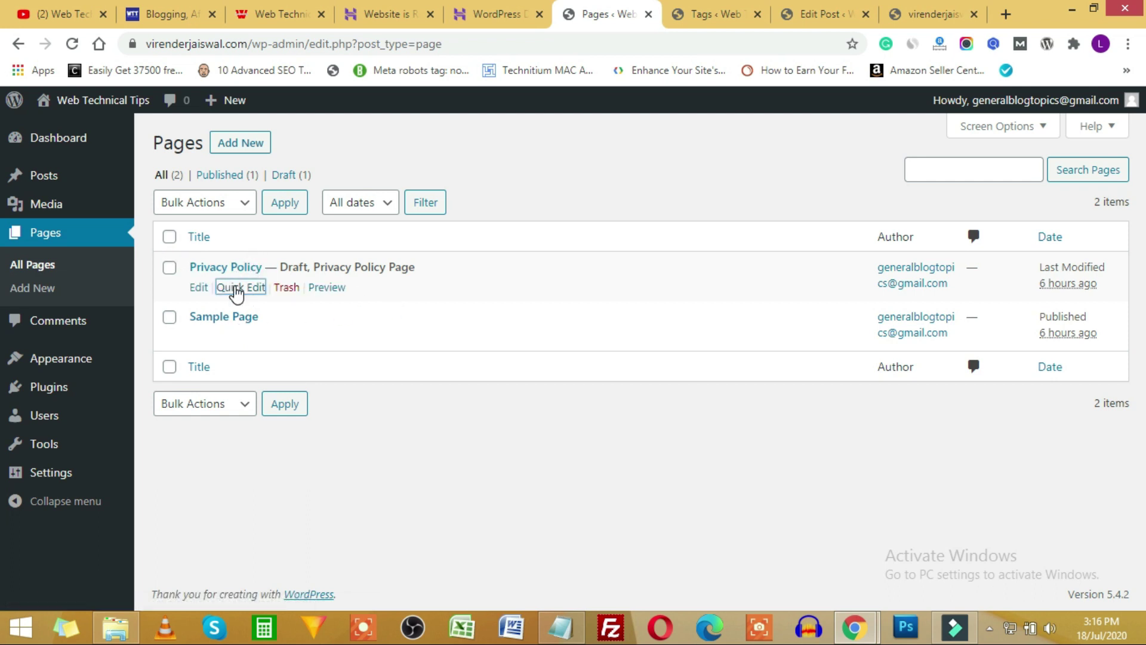
pyautogui.click(239, 287)
pyautogui.click(737, 411)
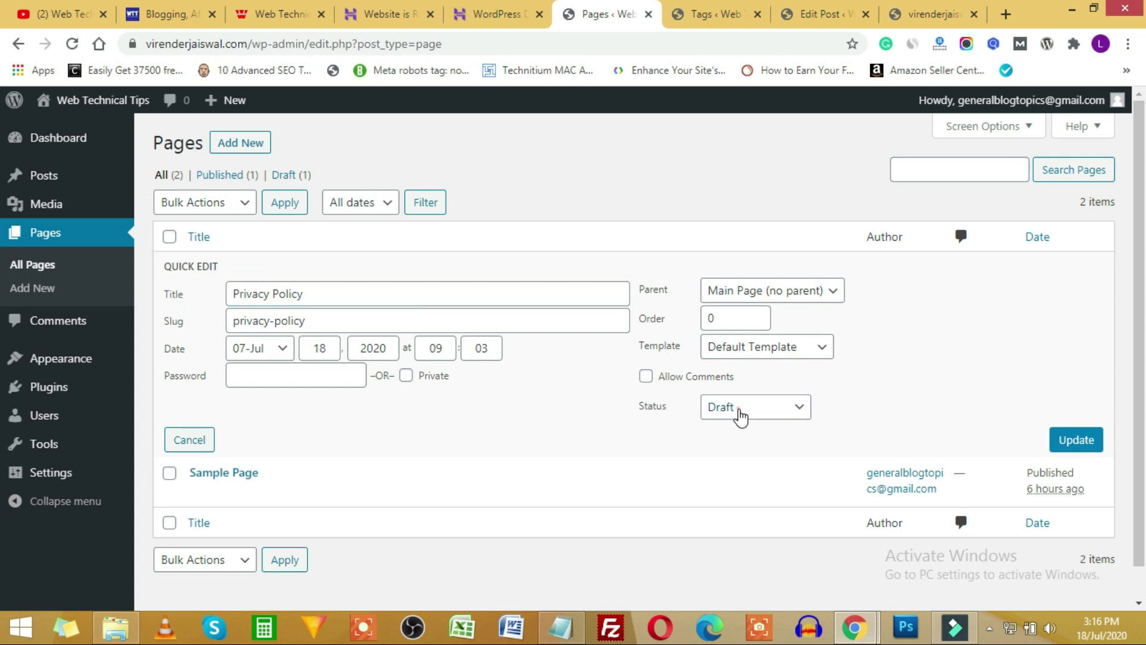
pyautogui.click(739, 429)
pyautogui.click(1075, 439)
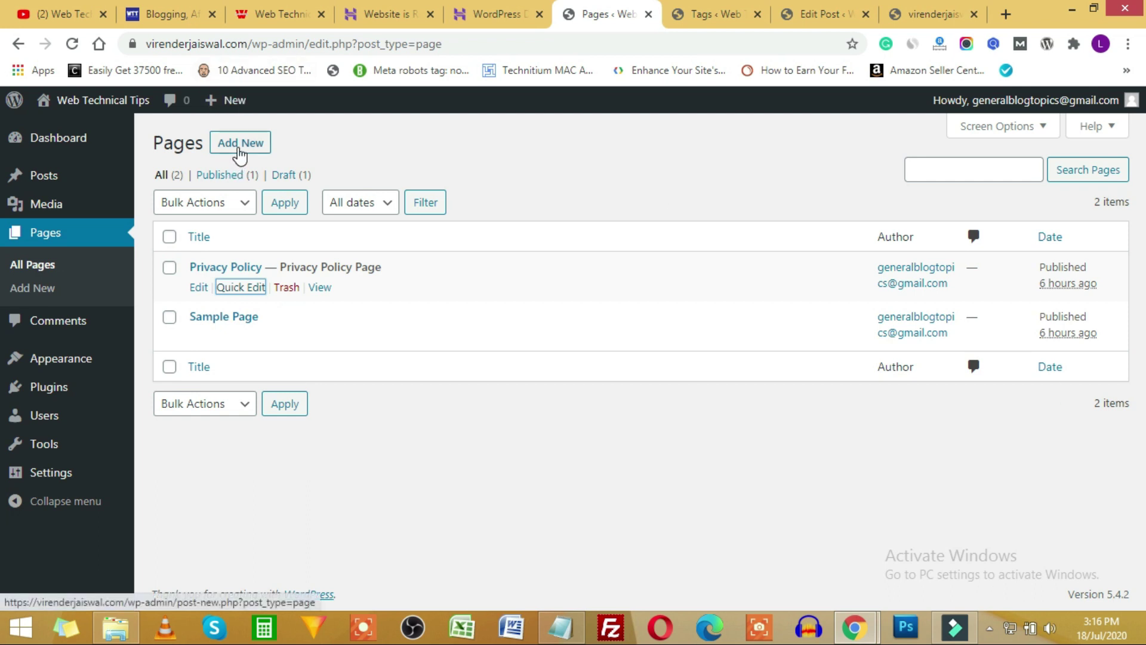
# Create and publish a new page titled 'Home'.
pyautogui.click(239, 149)
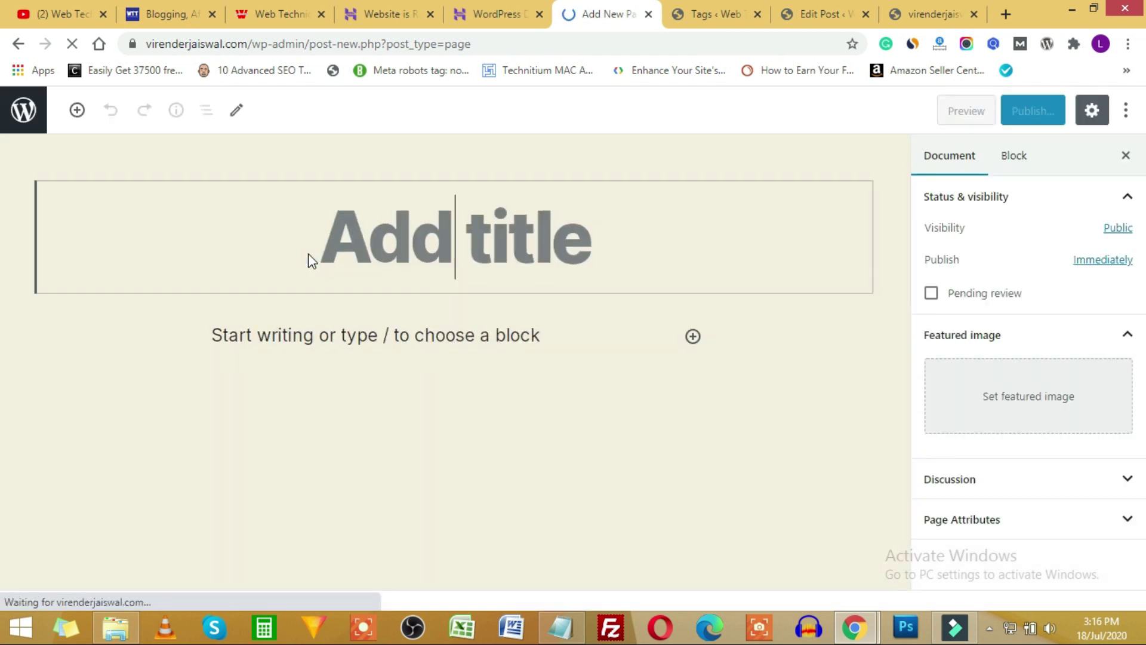
pyautogui.write('Home')
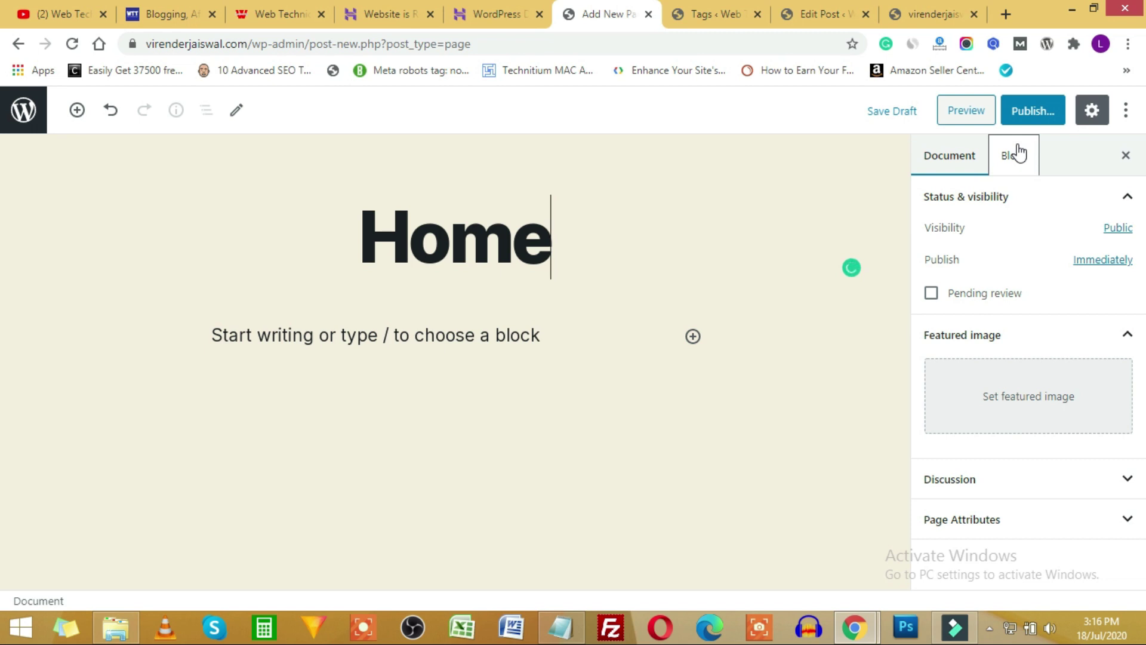
pyautogui.click(1033, 111)
pyautogui.click(1030, 111)
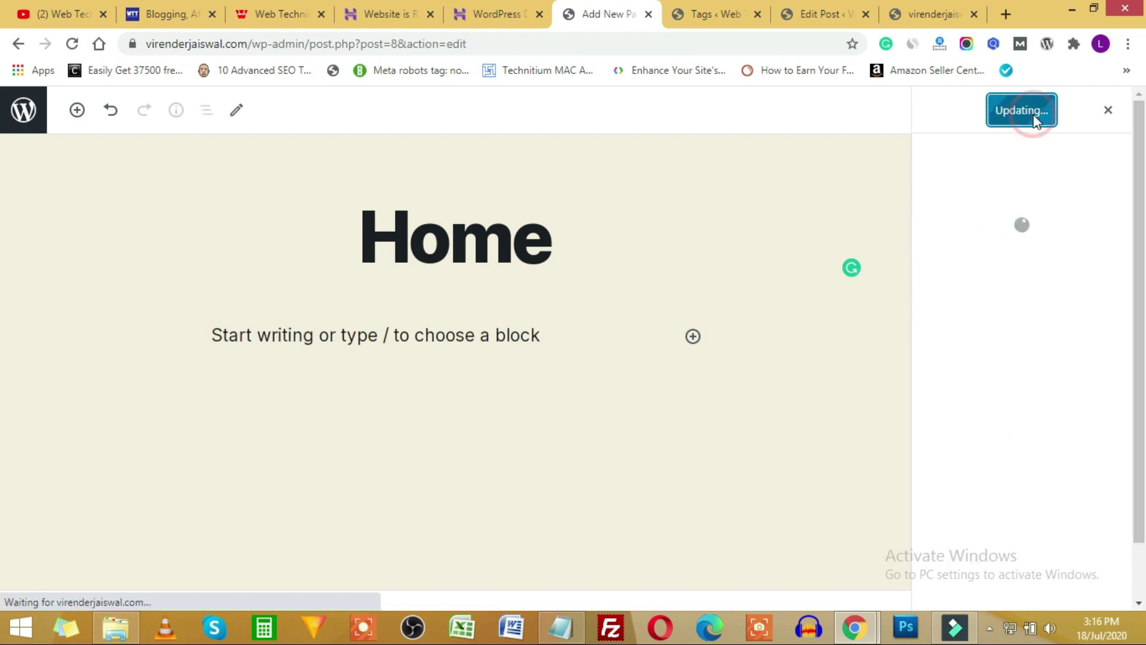
pyautogui.click(29, 122)
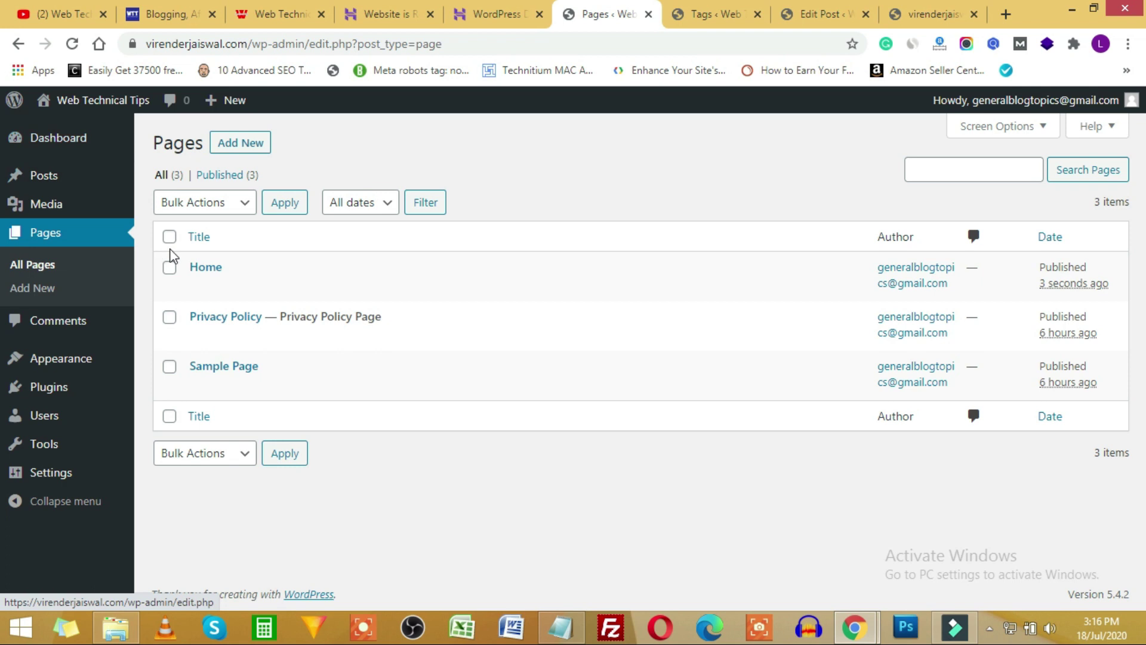
# Create and publish a new page titled 'About Us'.
pyautogui.click(260, 149)
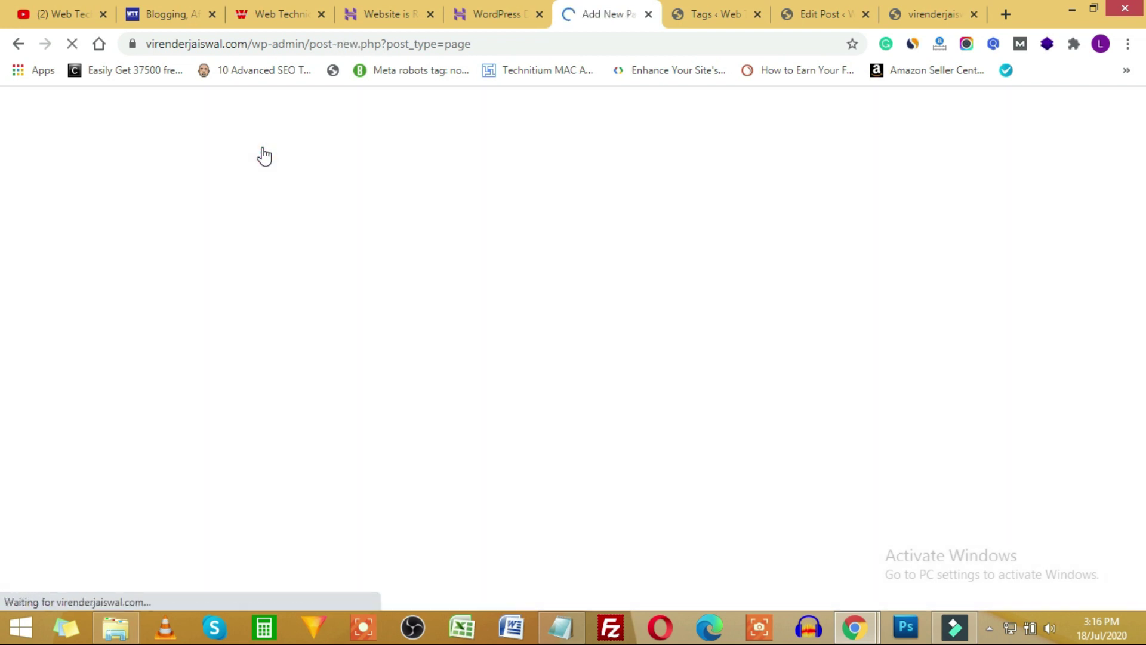
pyautogui.write('About Us')
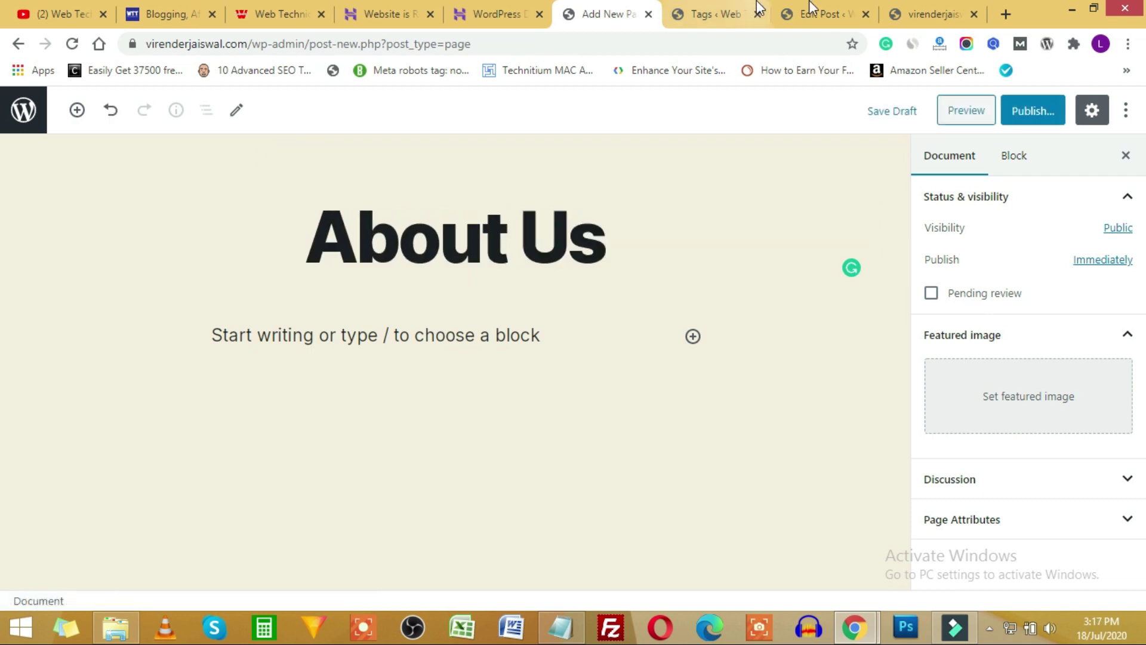
pyautogui.click(1036, 110)
pyautogui.click(1037, 110)
pyautogui.click(23, 110)
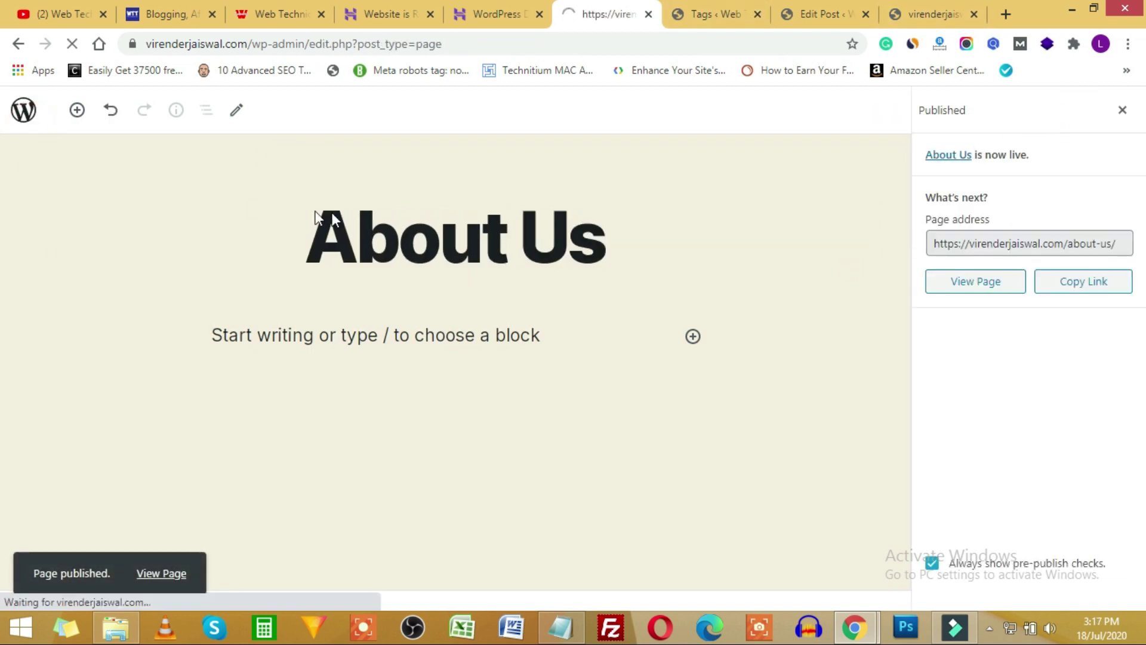
# Create and publish a new page titled 'Contact Us', then return to the pages list.
pyautogui.click(233, 144)
pyautogui.write('Contact Us')
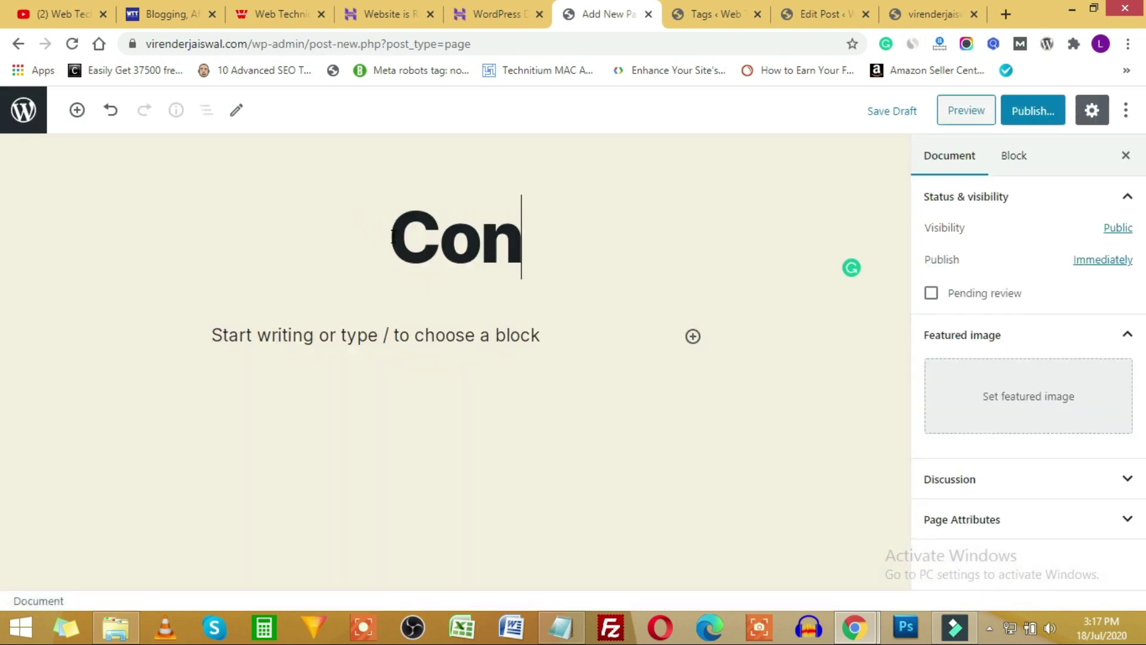
pyautogui.click(1032, 110)
pyautogui.click(1033, 115)
pyautogui.click(23, 110)
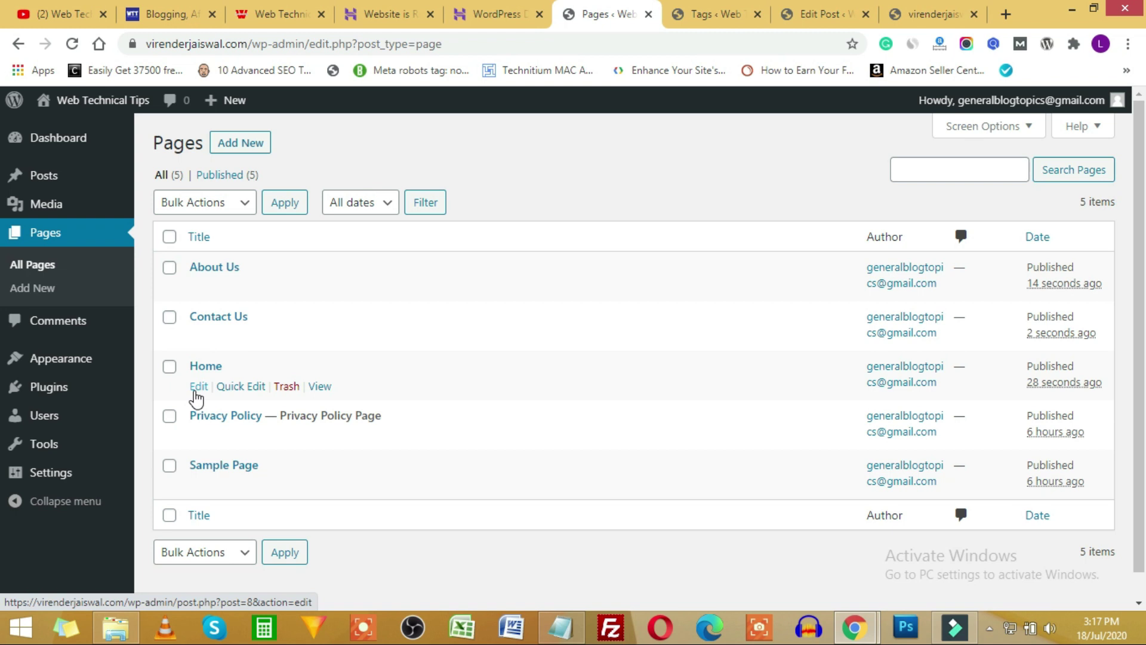
# Quick Edit the Home page, keep its status Published, and update it.
pyautogui.click(239, 388)
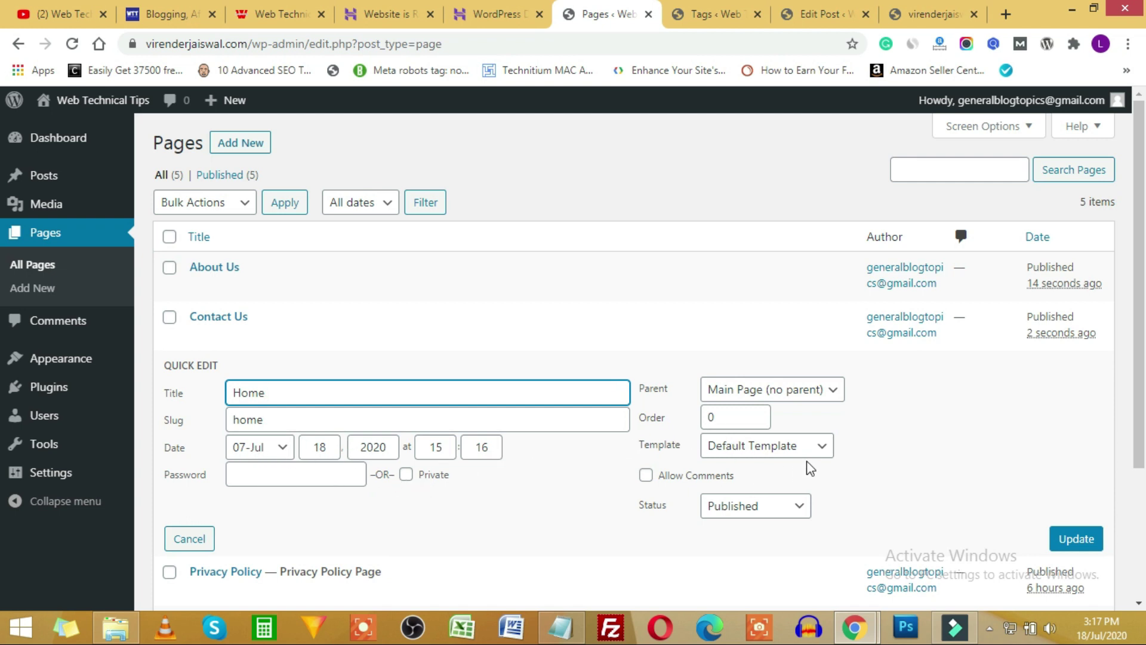
pyautogui.click(786, 508)
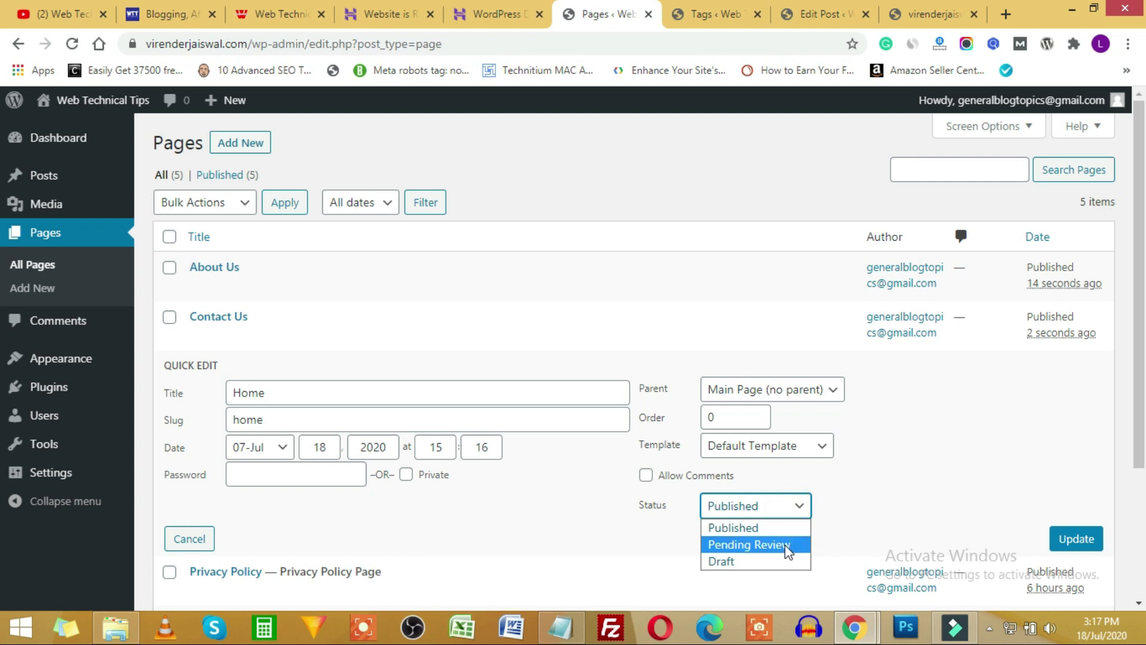
pyautogui.click(892, 498)
pyautogui.click(1076, 538)
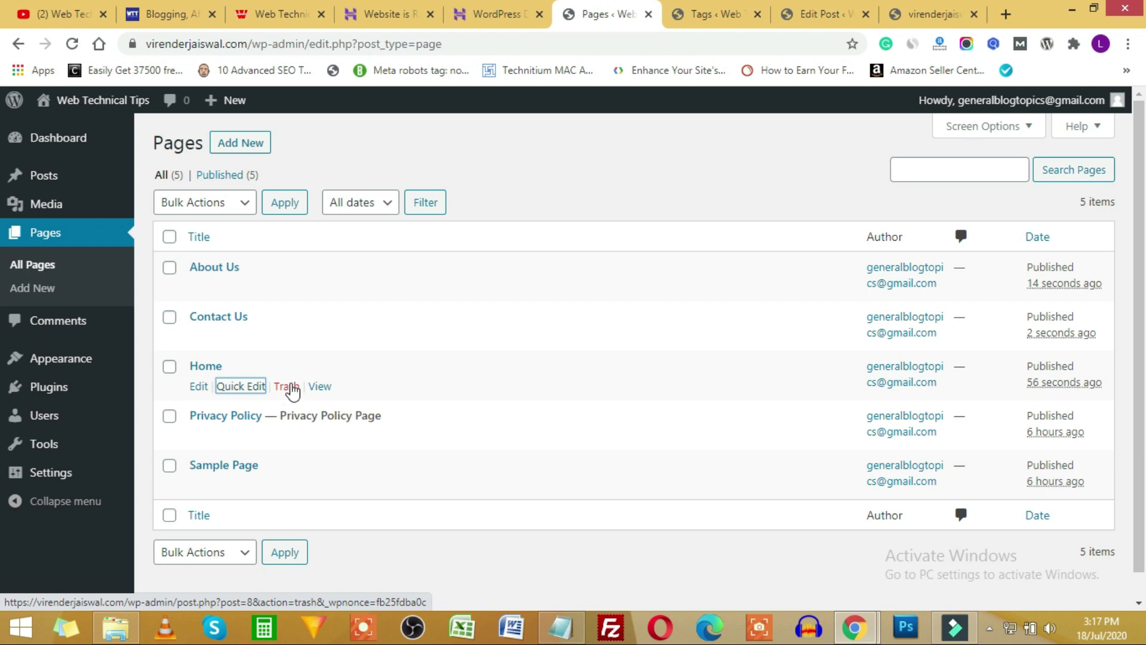
# View the live Home page in a new browser tab, then close it and return to Pages.
pyautogui.rightClick(325, 389)
pyautogui.click(383, 395)
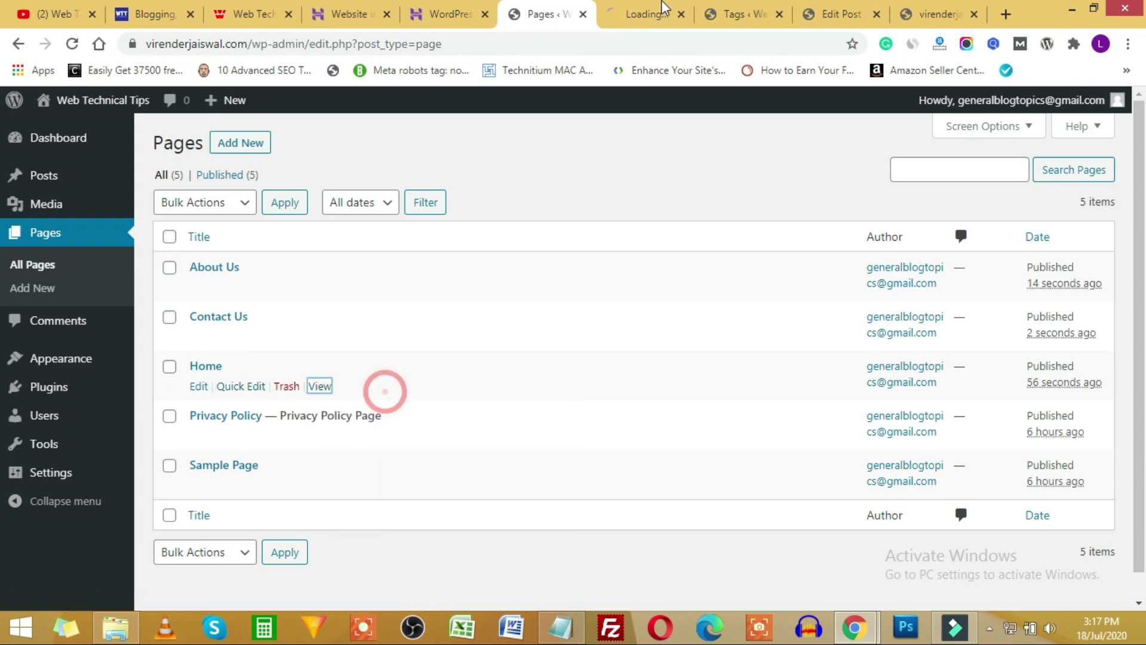
pyautogui.click(642, 17)
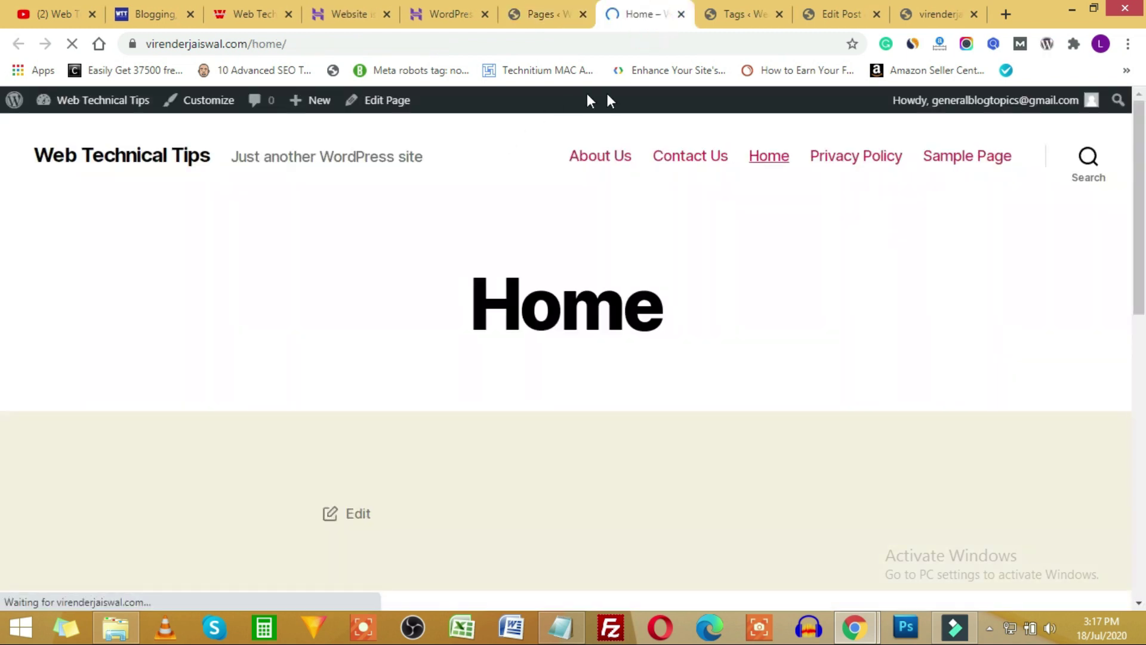
pyautogui.hotkey('ctrl', 'w')
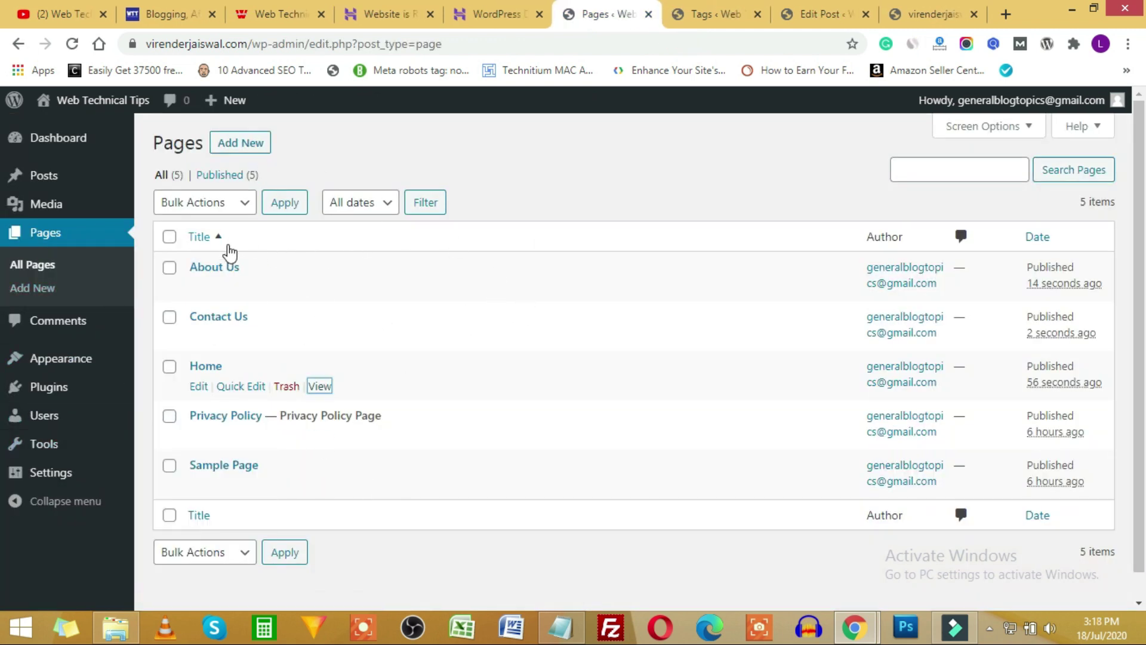
pyautogui.click(728, 7)
pyautogui.click(836, 13)
pyautogui.click(912, 9)
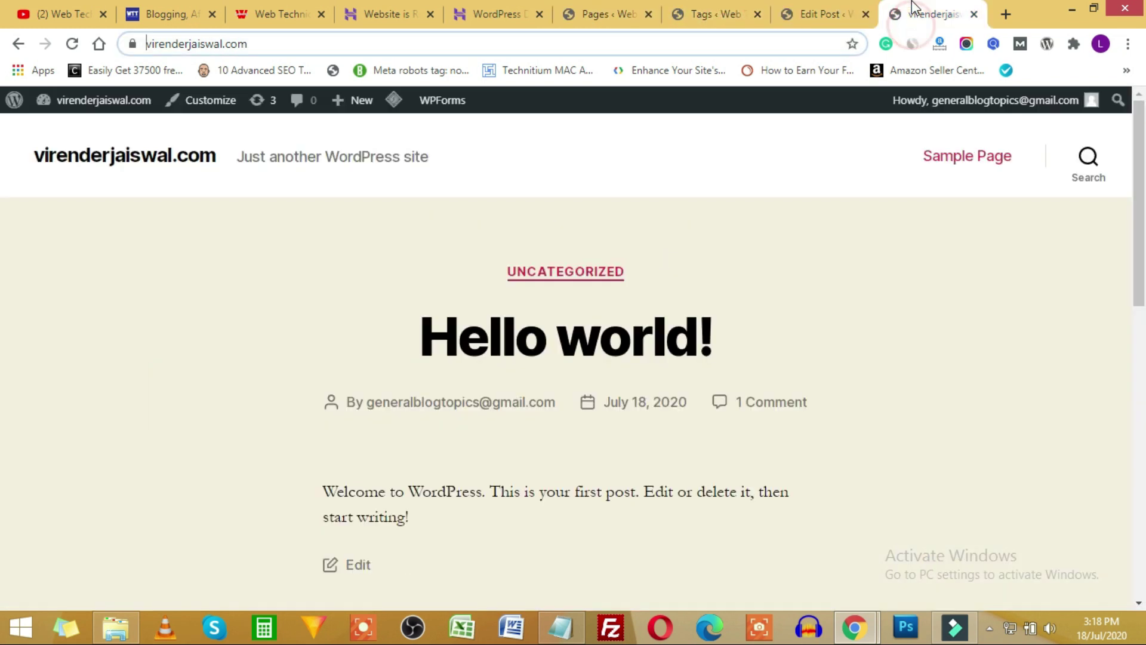
pyautogui.click(608, 8)
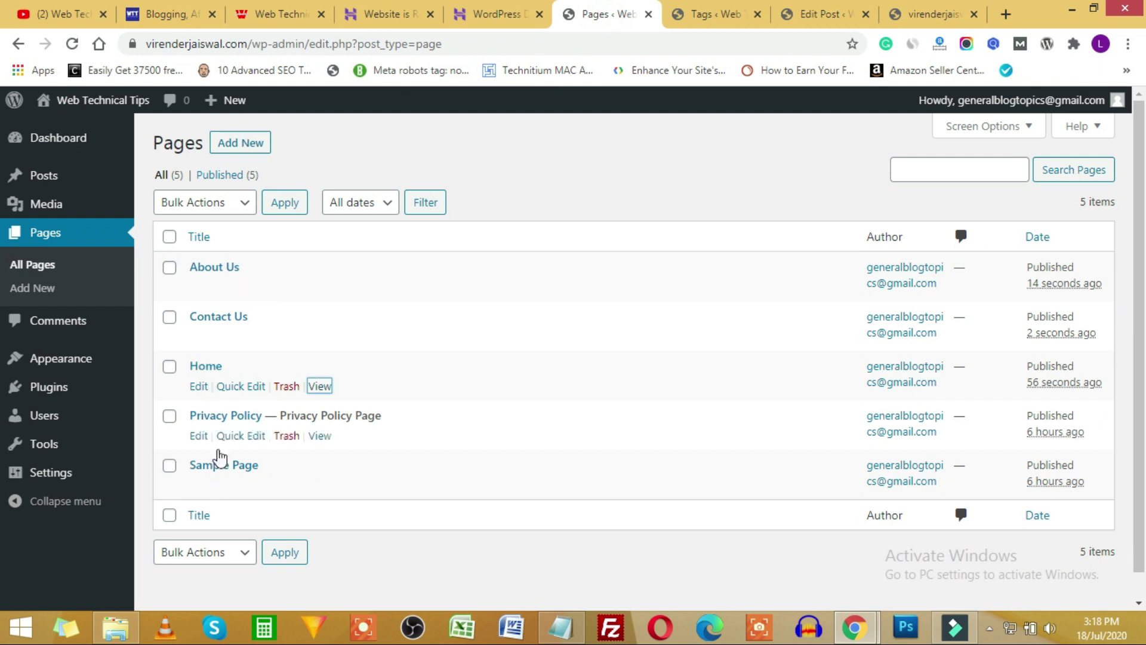
# Open Settings > Reading in a new browser tab.
pyautogui.moveTo(50, 489)
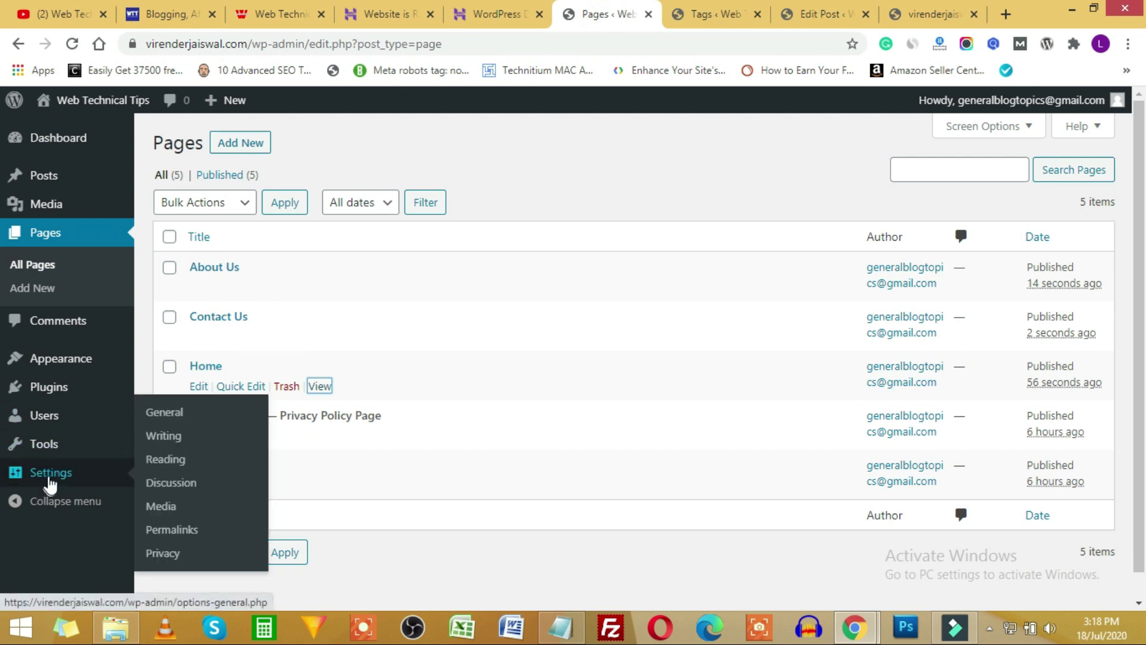
pyautogui.rightClick(175, 466)
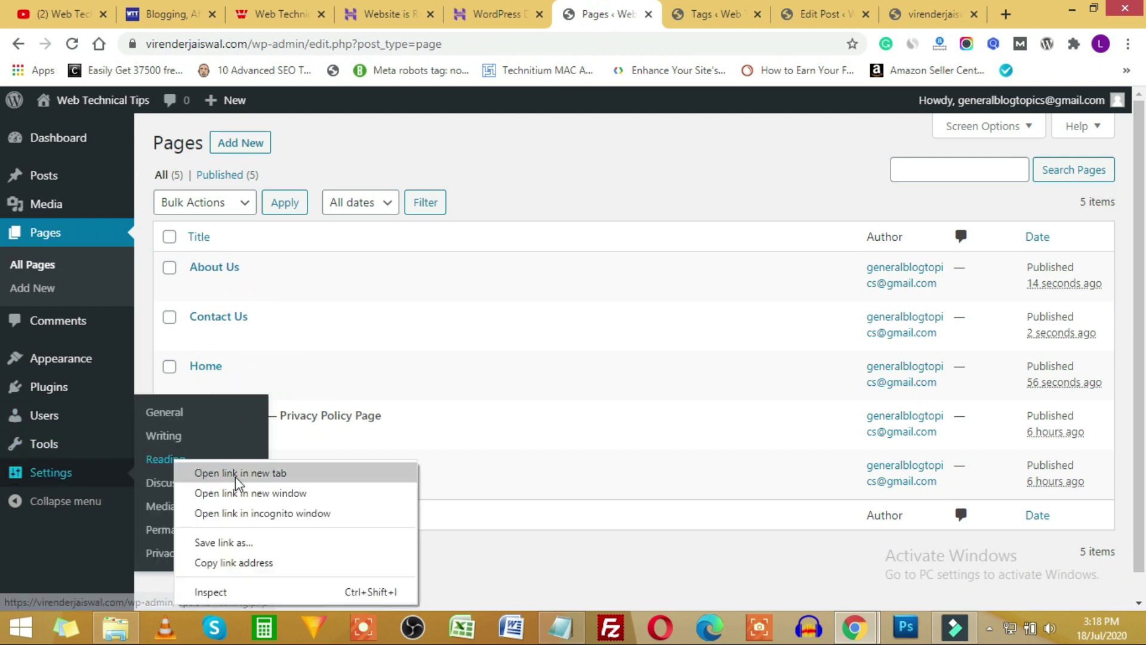
pyautogui.click(239, 472)
pyautogui.click(642, 14)
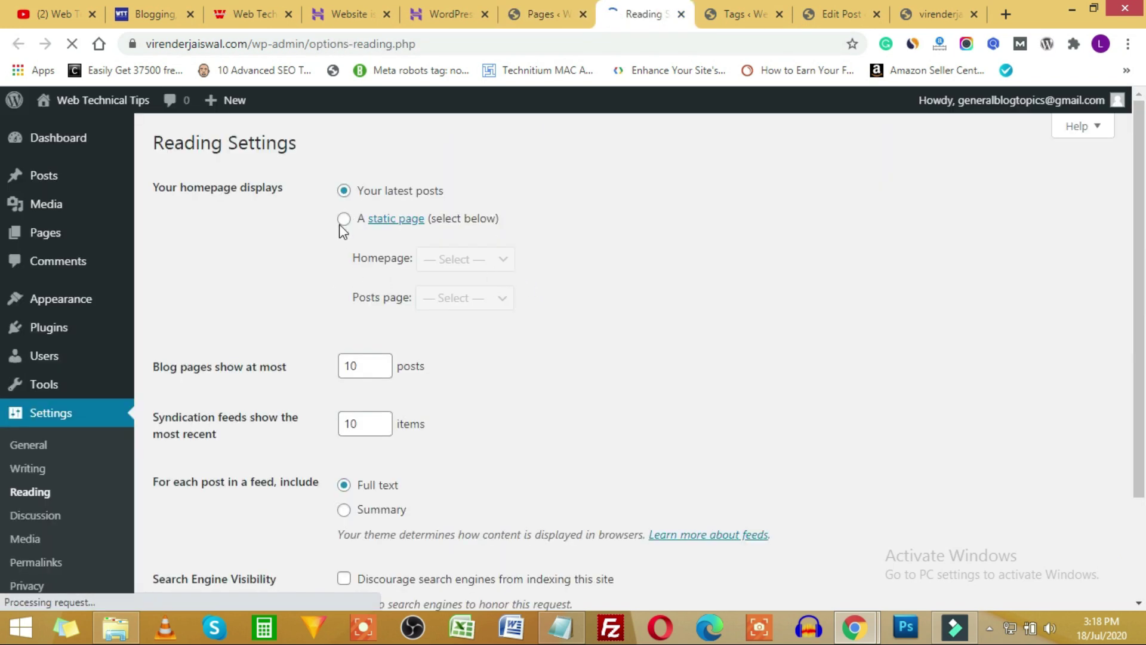
# Choose 'A static page' with Home as the Homepage, finding no Blog page for posts.
pyautogui.click(344, 218)
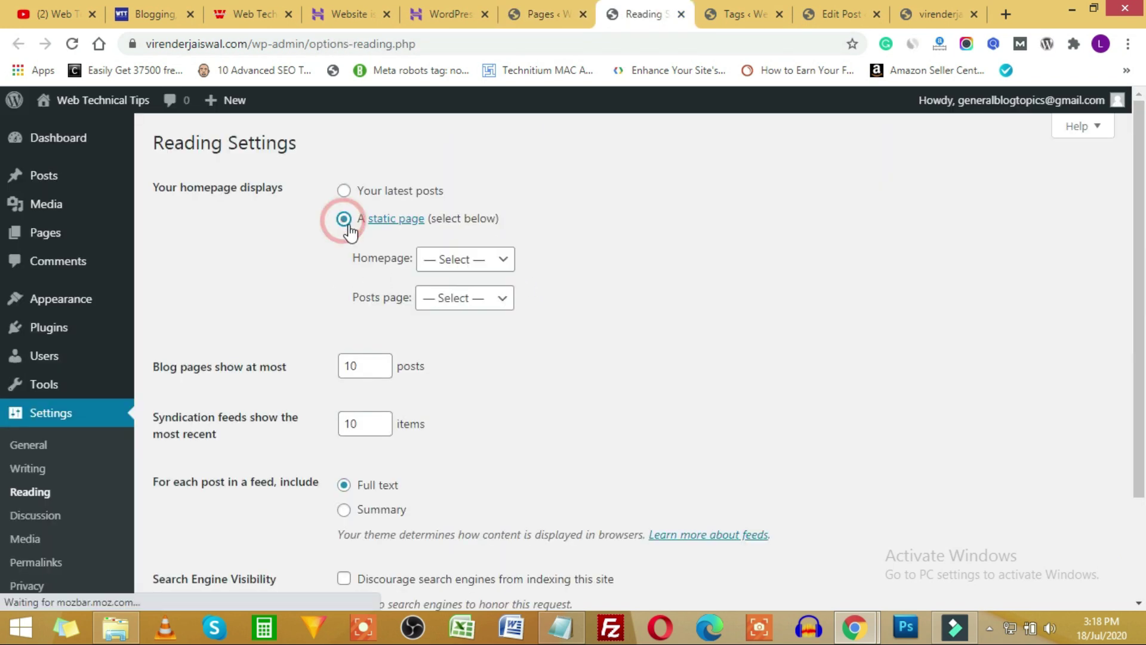
pyautogui.click(469, 261)
pyautogui.click(443, 332)
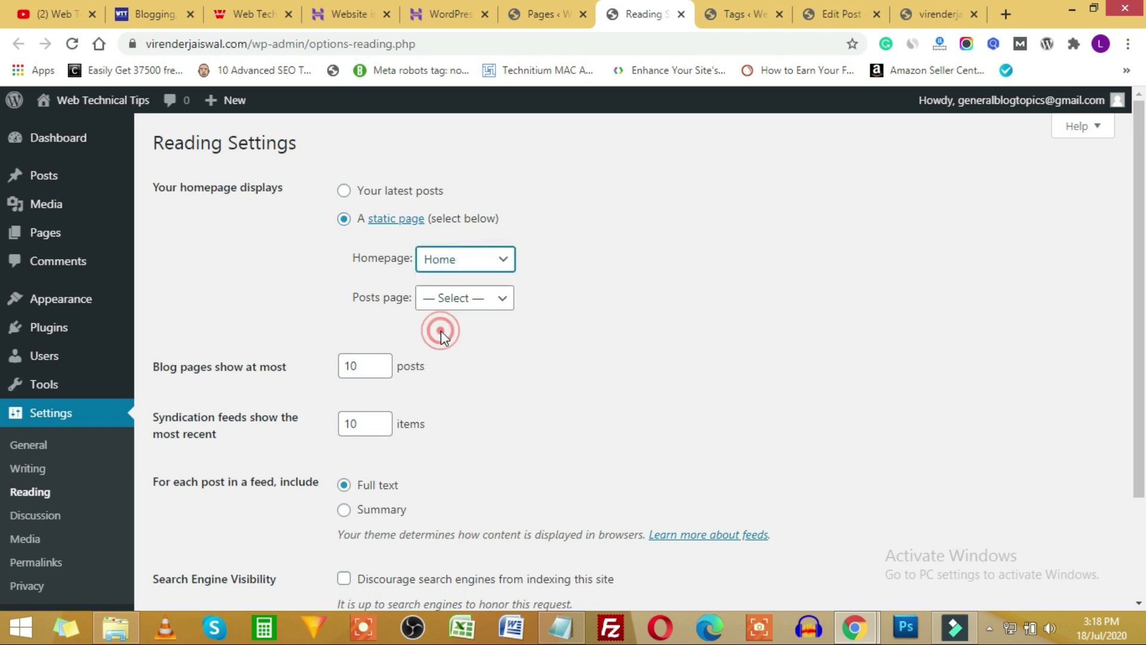
pyautogui.click(507, 297)
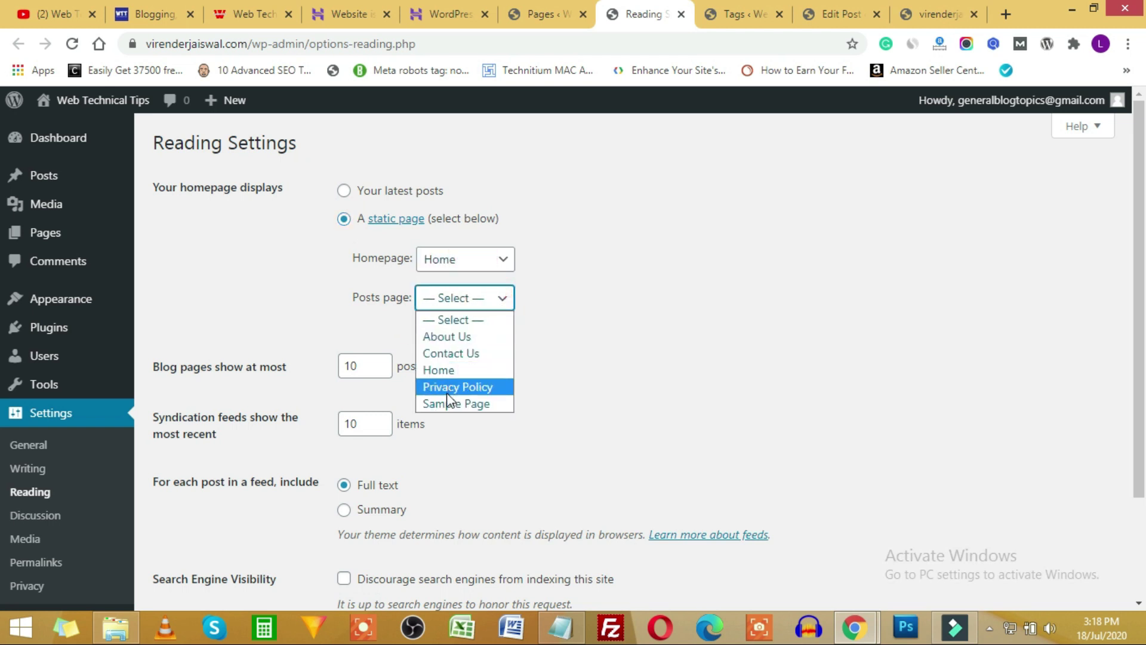
pyautogui.click(562, 23)
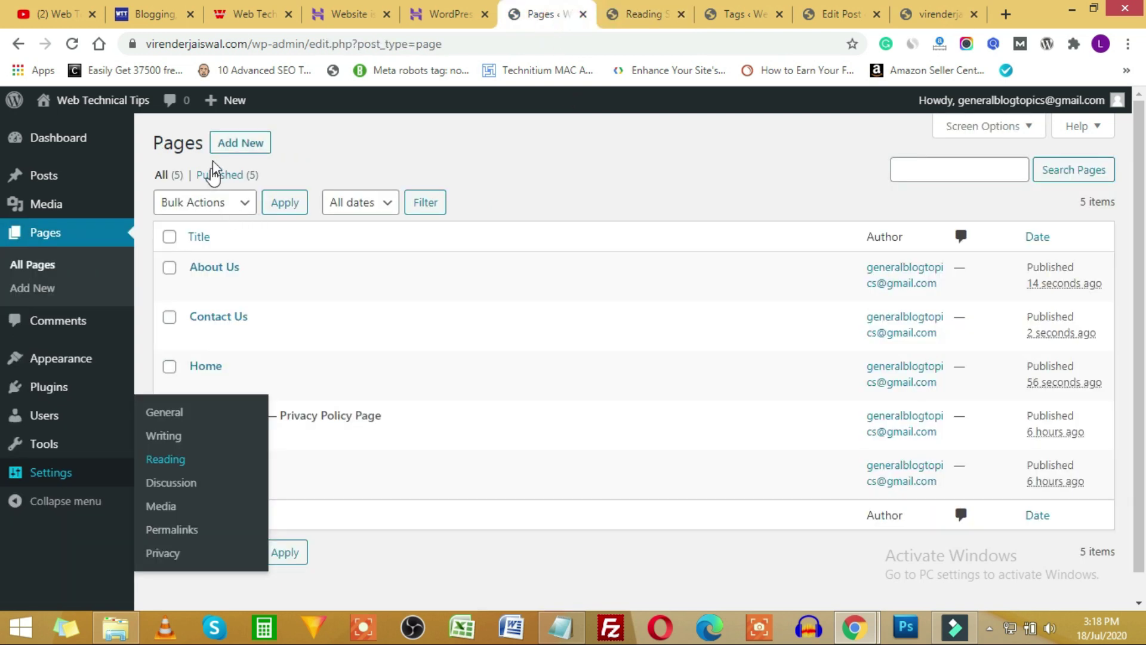
# Publish a new page titled 'Blog' and reload Reading Settings so it is listed.
pyautogui.click(236, 143)
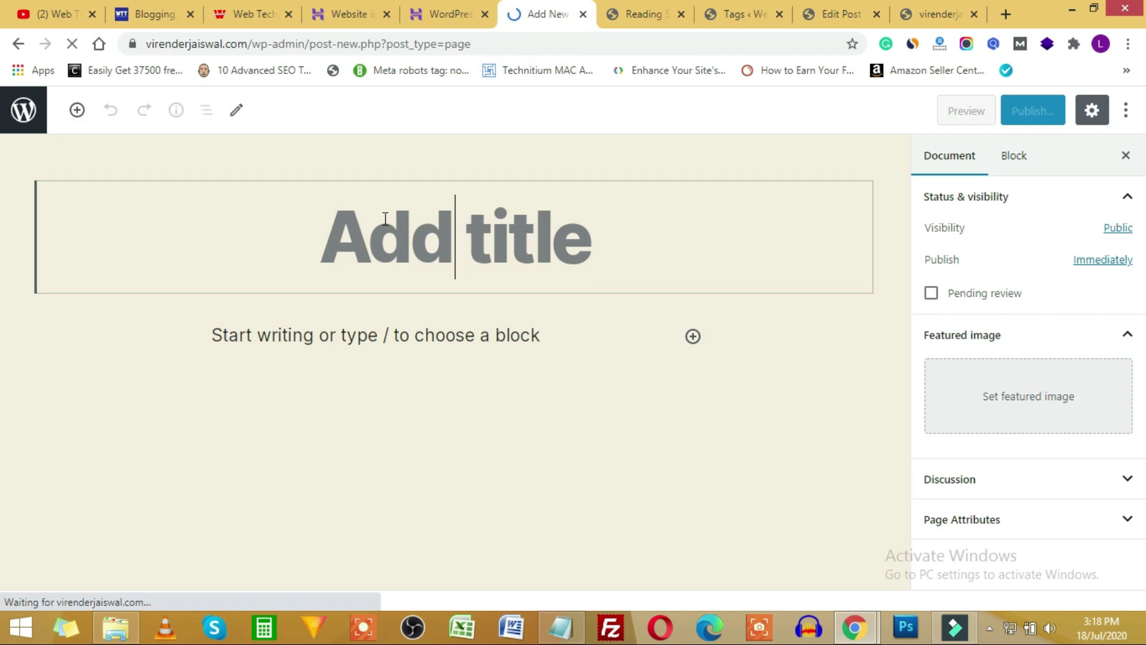
pyautogui.write('Blog')
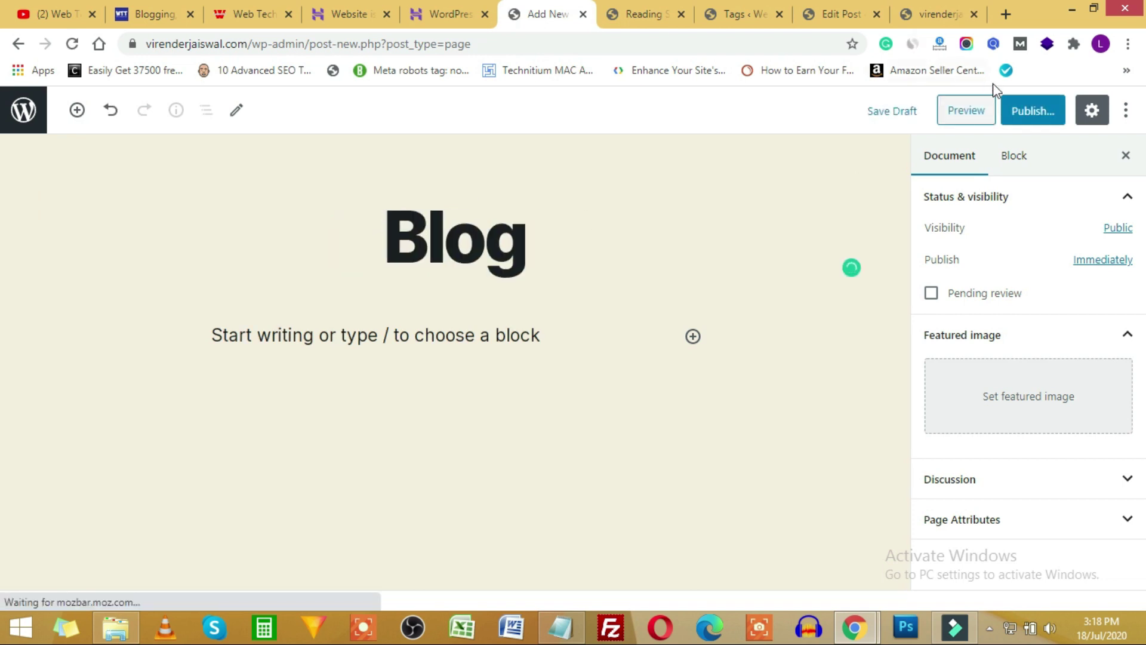
pyautogui.click(1023, 119)
pyautogui.click(1028, 116)
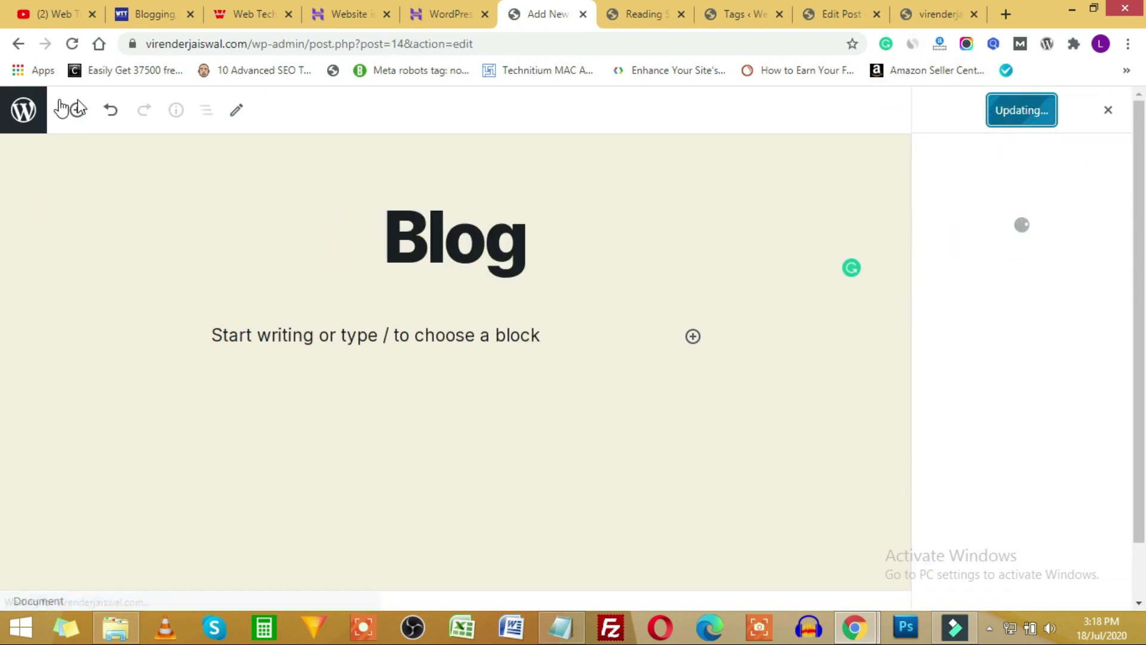
pyautogui.click(22, 110)
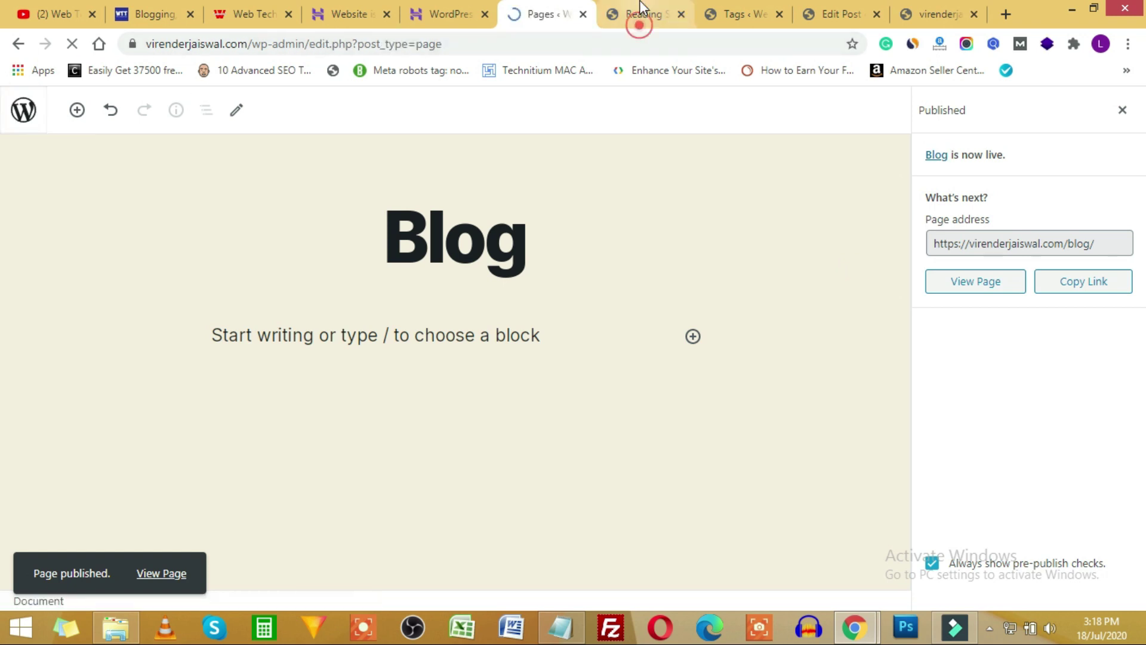
pyautogui.click(639, 16)
pyautogui.click(71, 44)
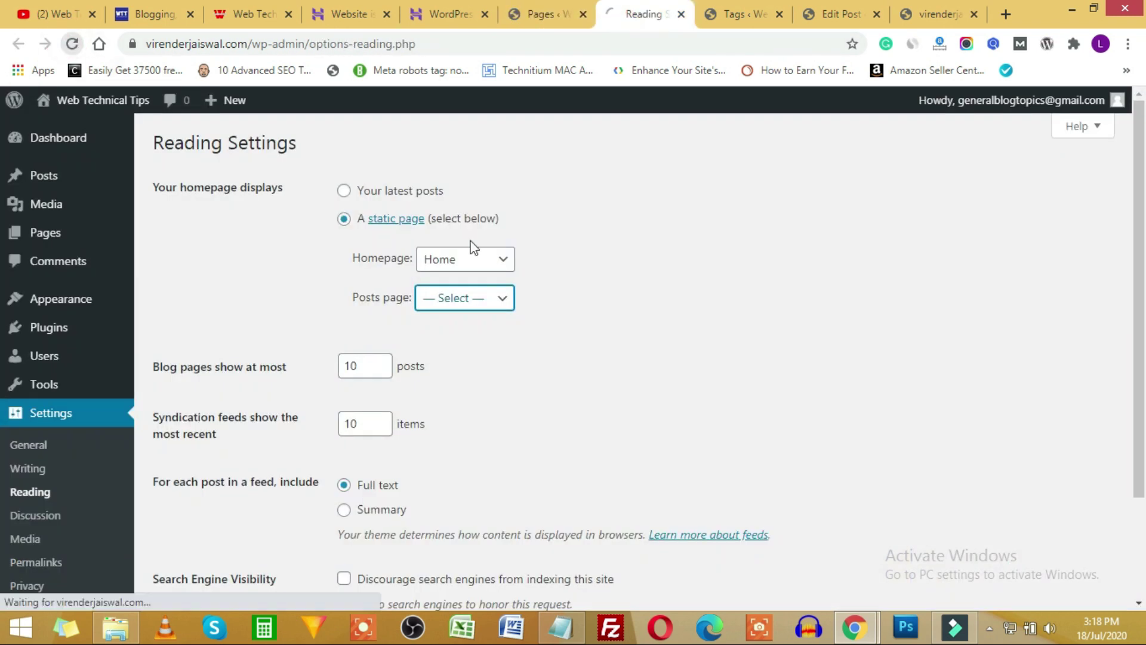
# Save Reading Settings with a static page: Home as Homepage, Blog as Posts page.
pyautogui.click(344, 219)
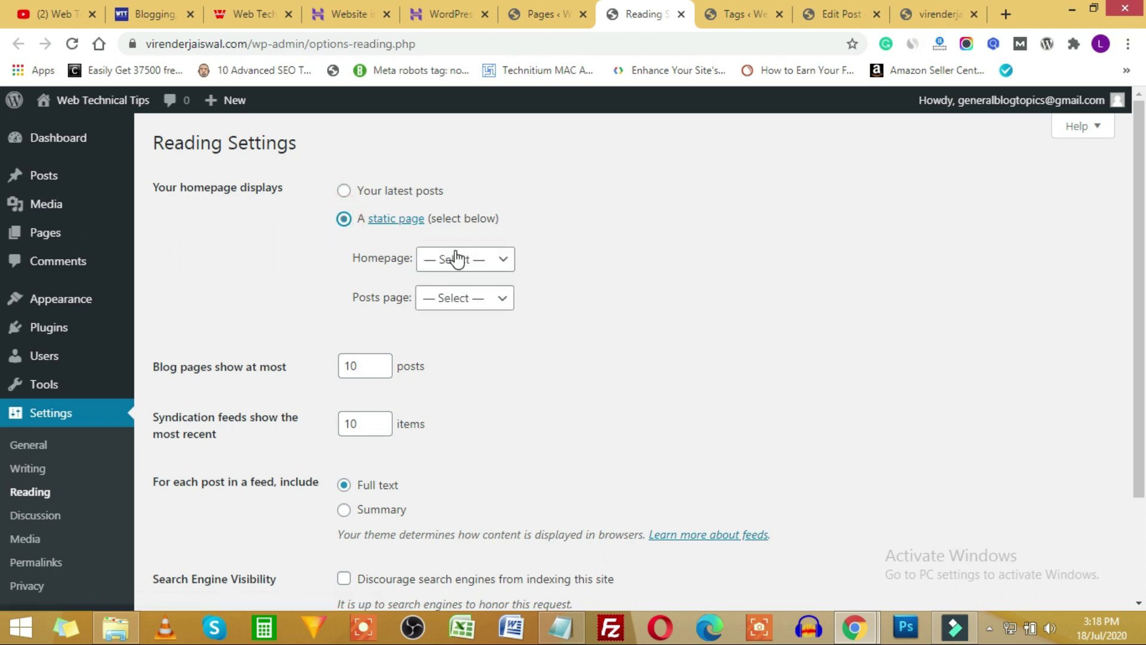
pyautogui.click(457, 259)
pyautogui.click(454, 349)
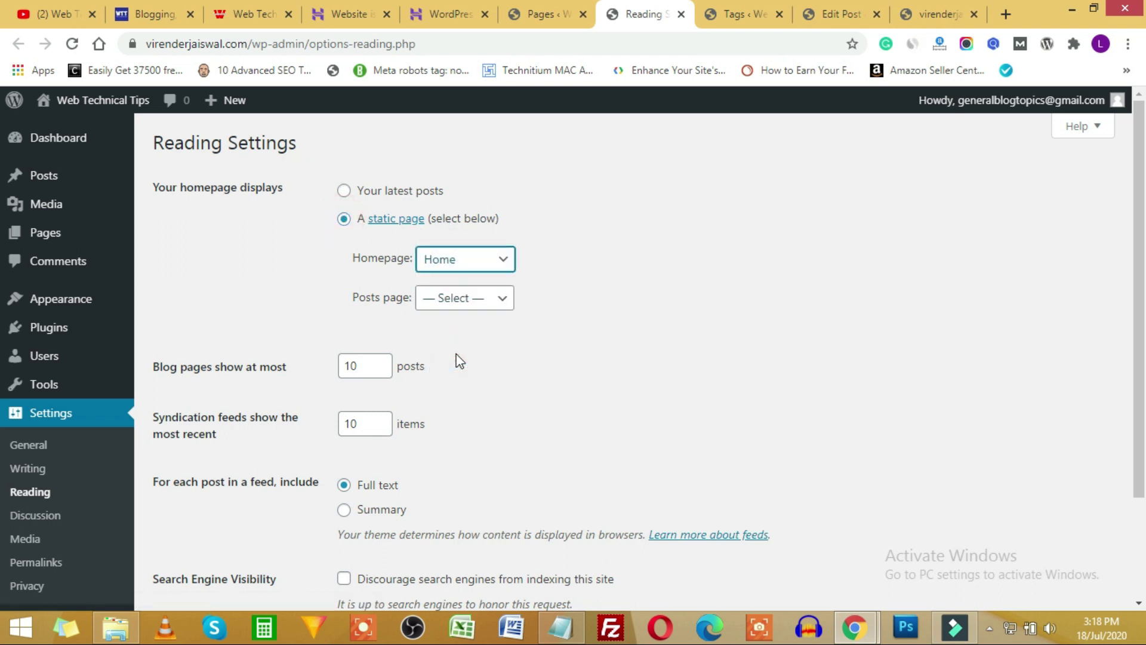
pyautogui.click(457, 297)
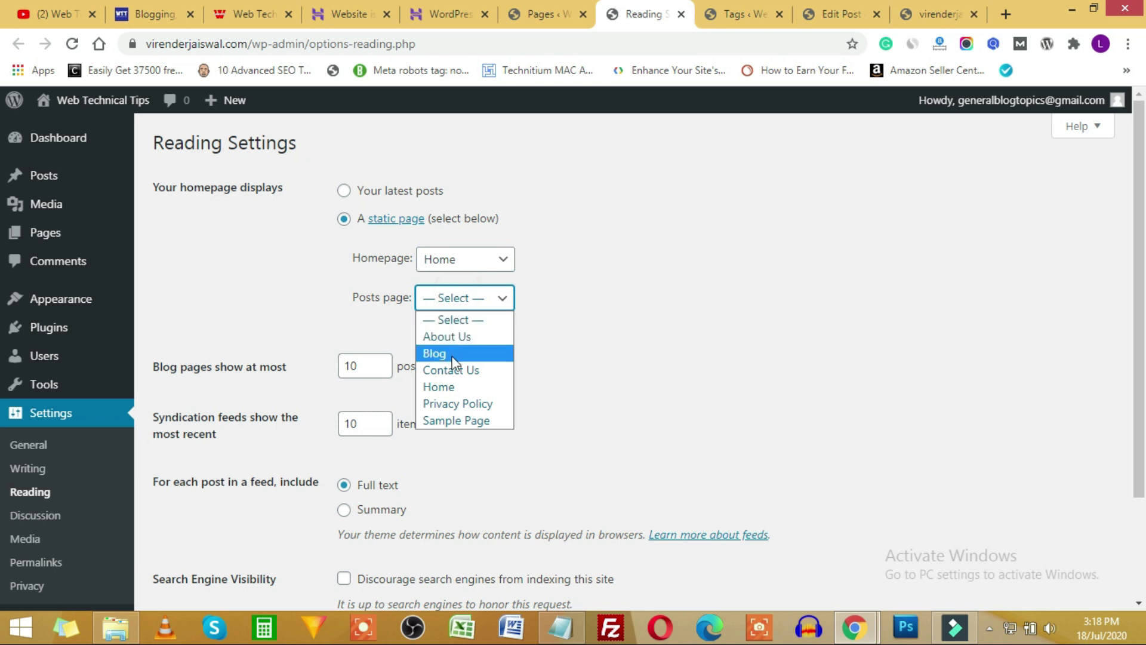
pyautogui.click(451, 353)
pyautogui.scroll(-3, 153, 404)
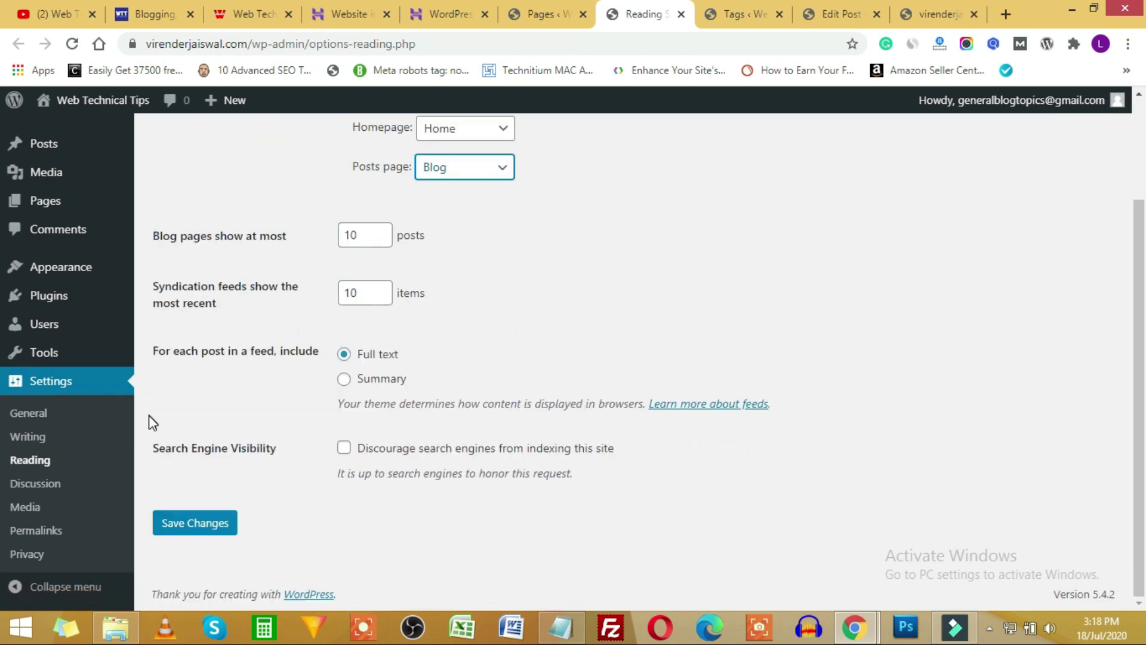
pyautogui.click(202, 528)
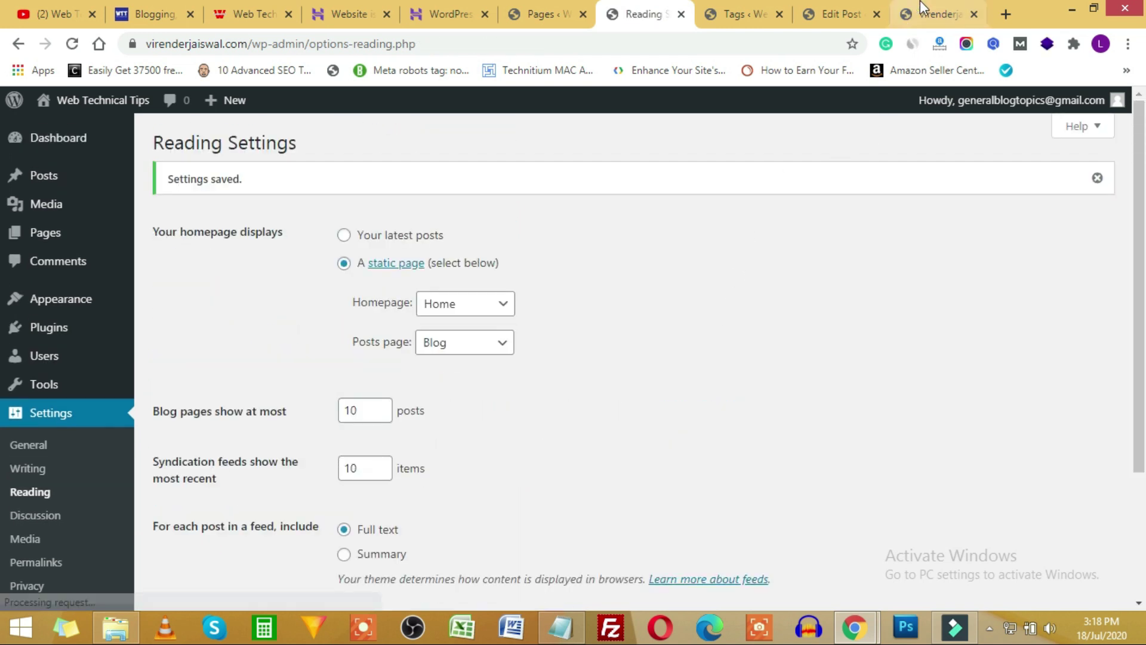
pyautogui.click(934, 14)
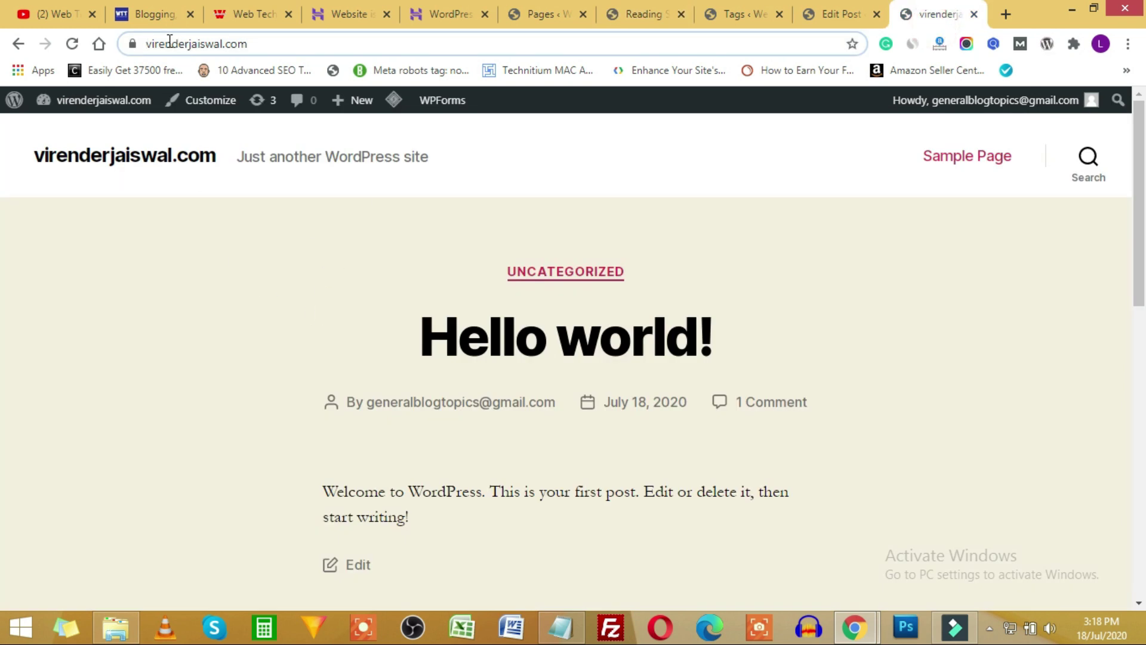
# Reload the live site and confirm the front page now shows the Home page.
pyautogui.scroll(-5, 430, 387)
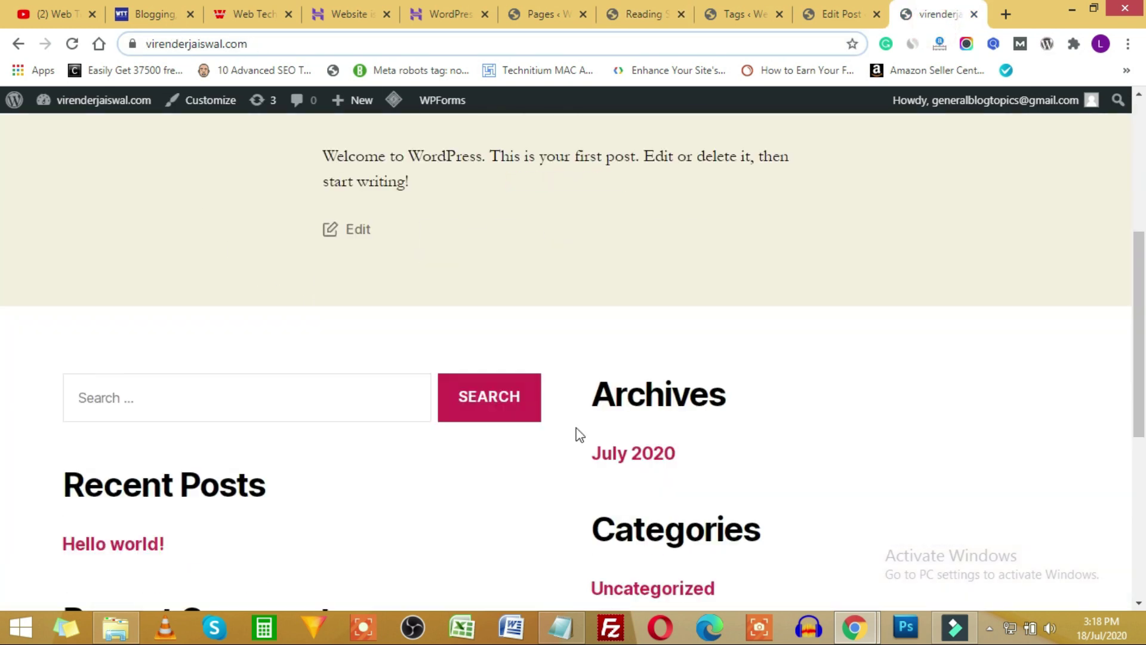
pyautogui.scroll(-4, 519, 456)
pyautogui.scroll(9, 518, 447)
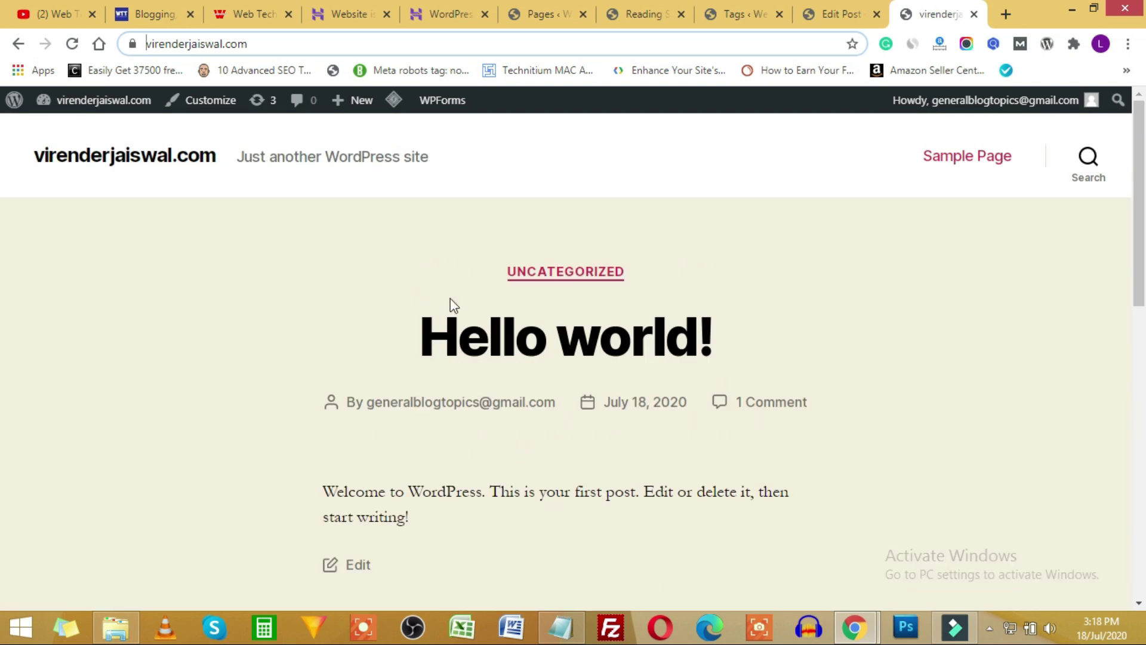
pyautogui.click(72, 44)
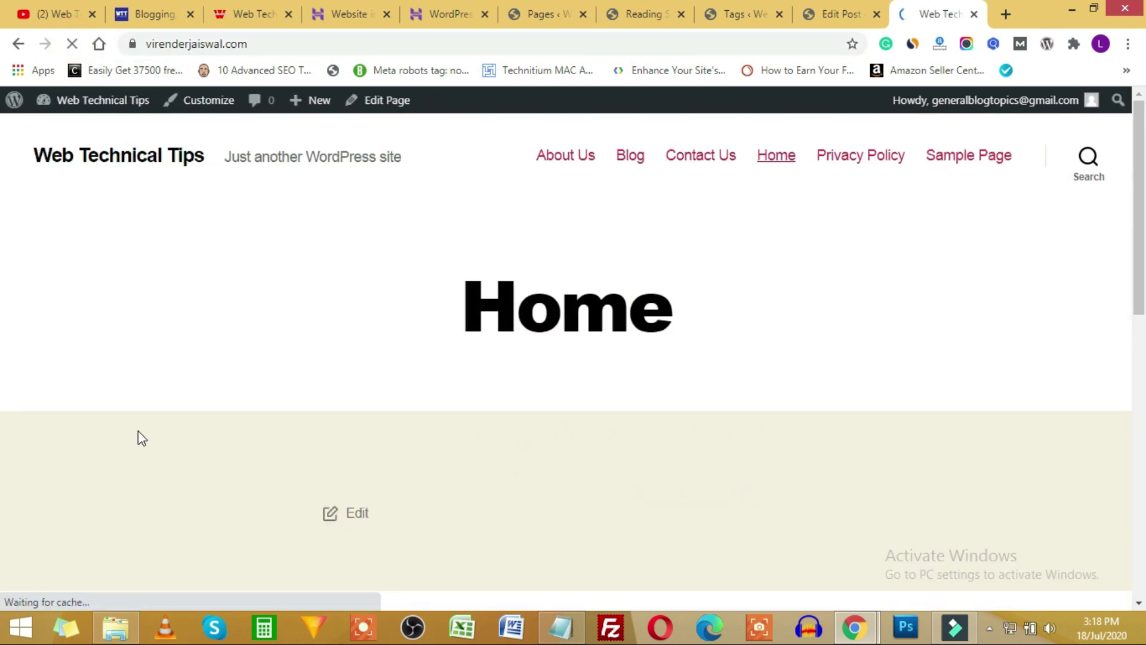
pyautogui.moveTo(469, 291); pyautogui.dragTo(704, 296)
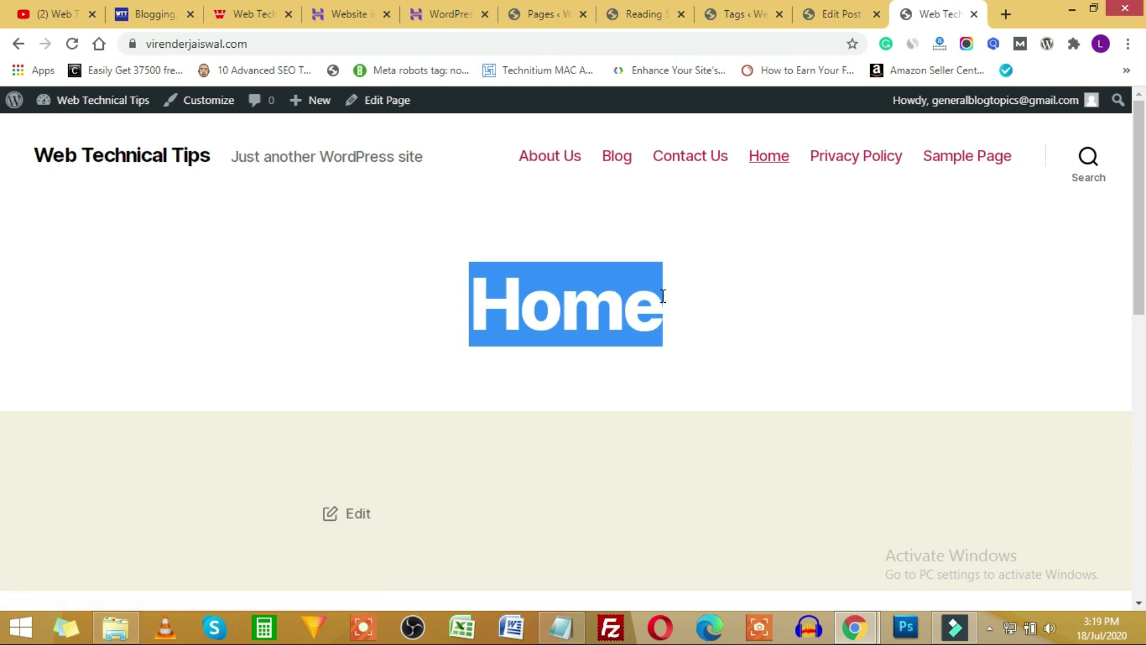
# Load /blog on the live site to check the posts, then go back to Reading Settings.
pyautogui.click(268, 44)
pyautogui.click(269, 43)
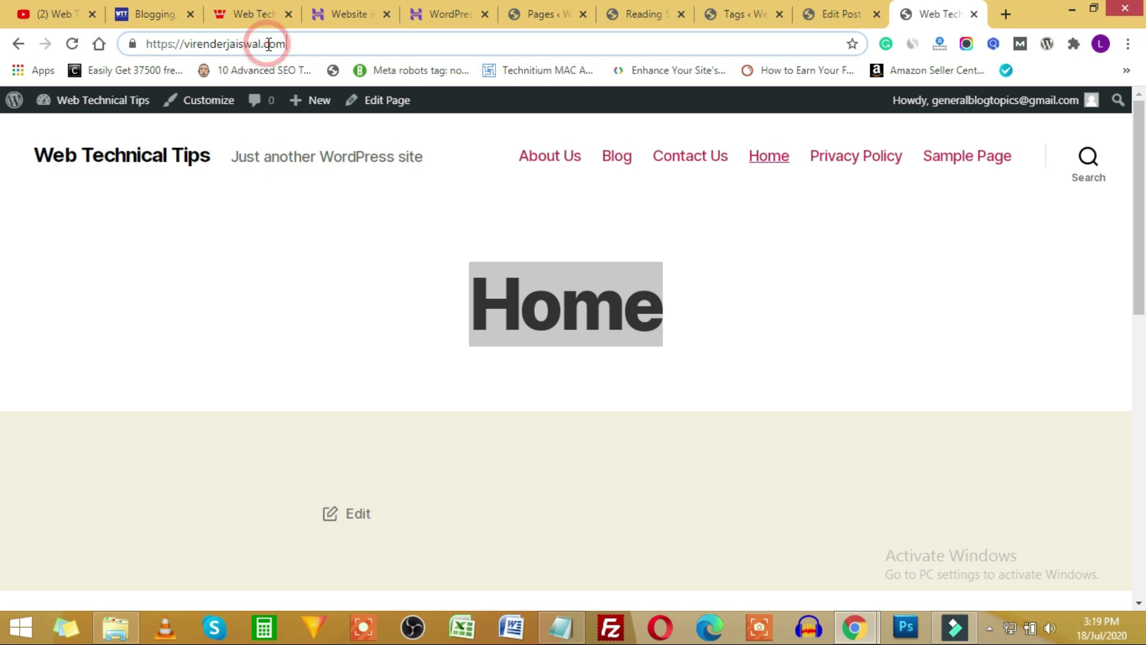
pyautogui.write('/blog')
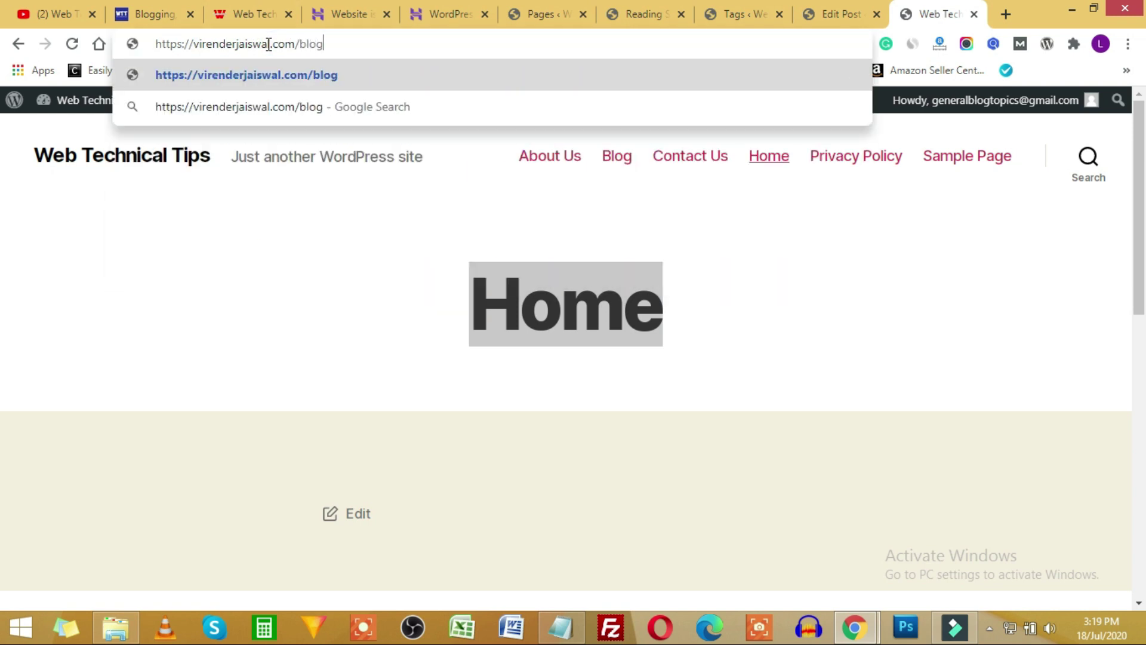
pyautogui.press('Return')
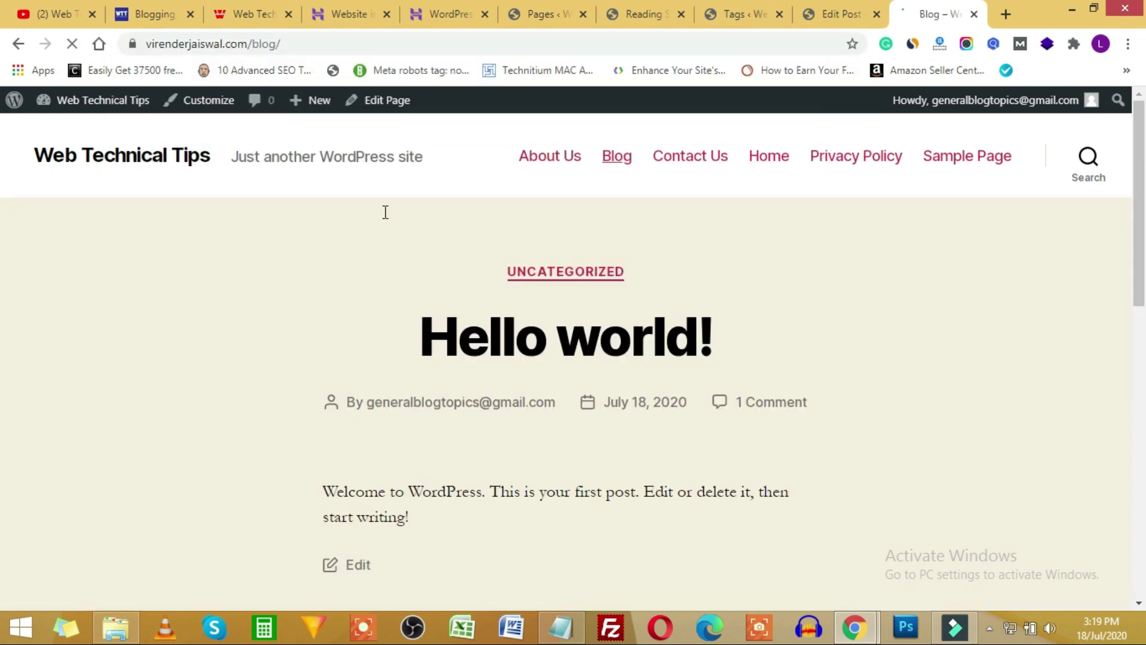
pyautogui.scroll(-7, 570, 310)
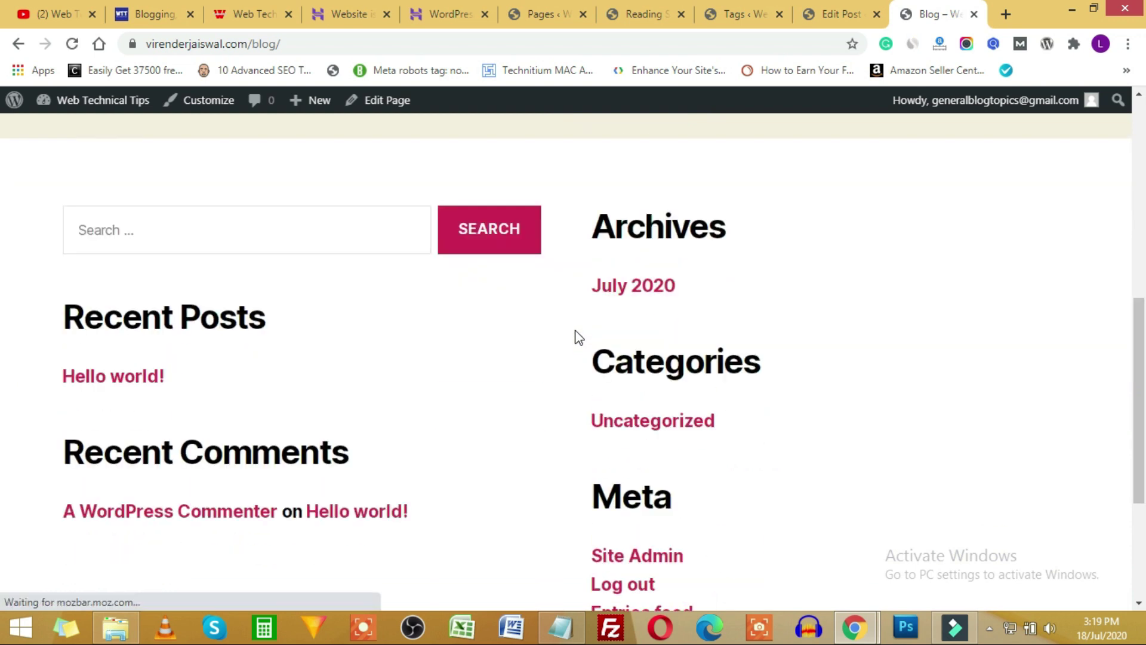
pyautogui.click(574, 15)
pyautogui.click(622, 21)
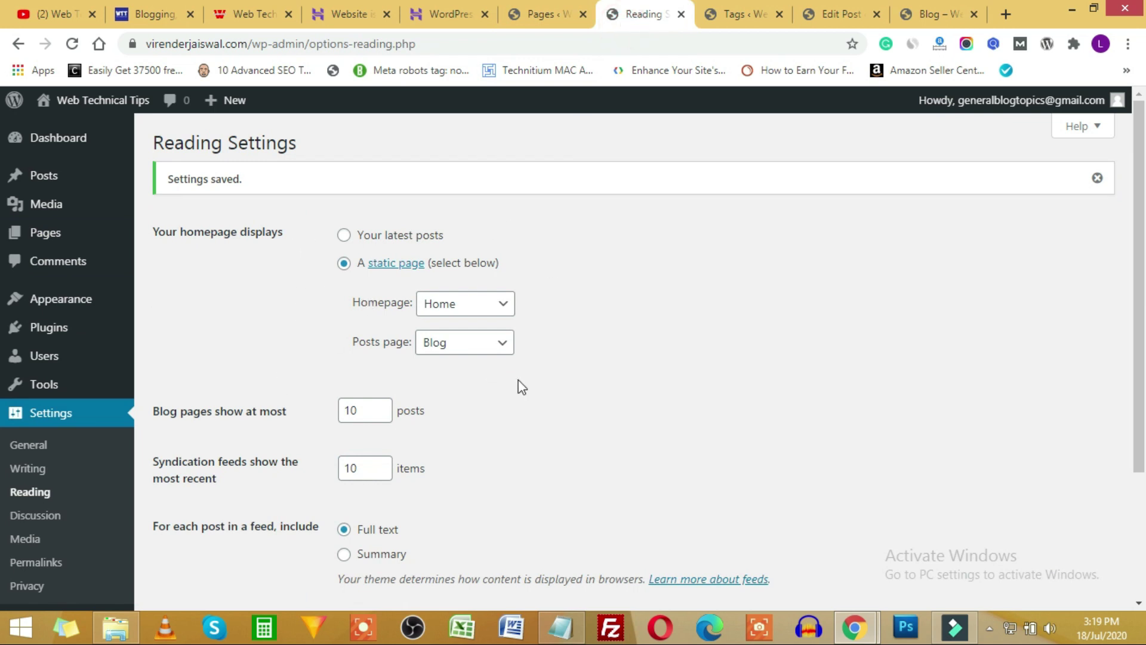
# Close the Reading Settings tab and open Comments, showing the Hello world! sample comment.
pyautogui.click(679, 14)
pyautogui.click(546, 15)
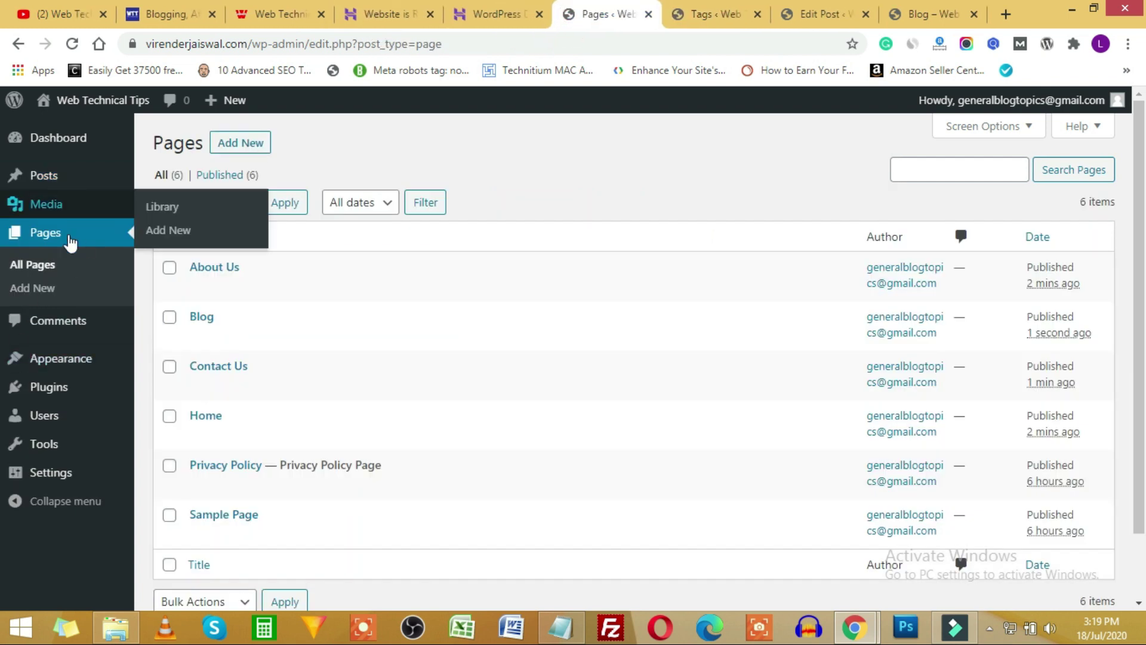
pyautogui.click(50, 326)
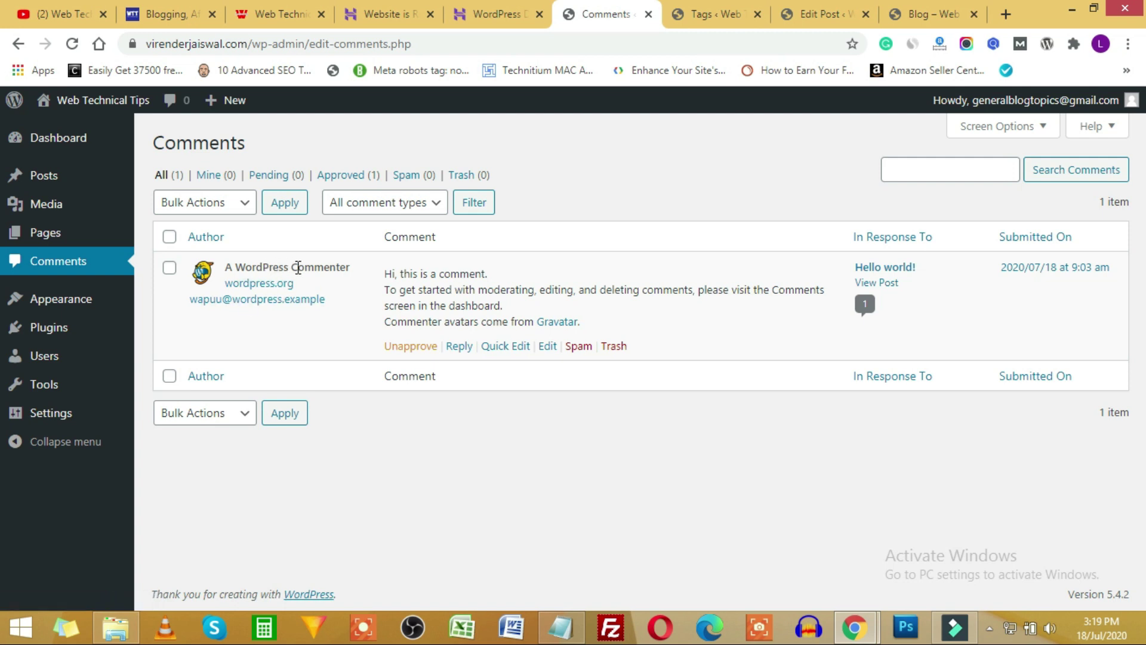
pyautogui.moveTo(403, 273); pyautogui.dragTo(605, 325)
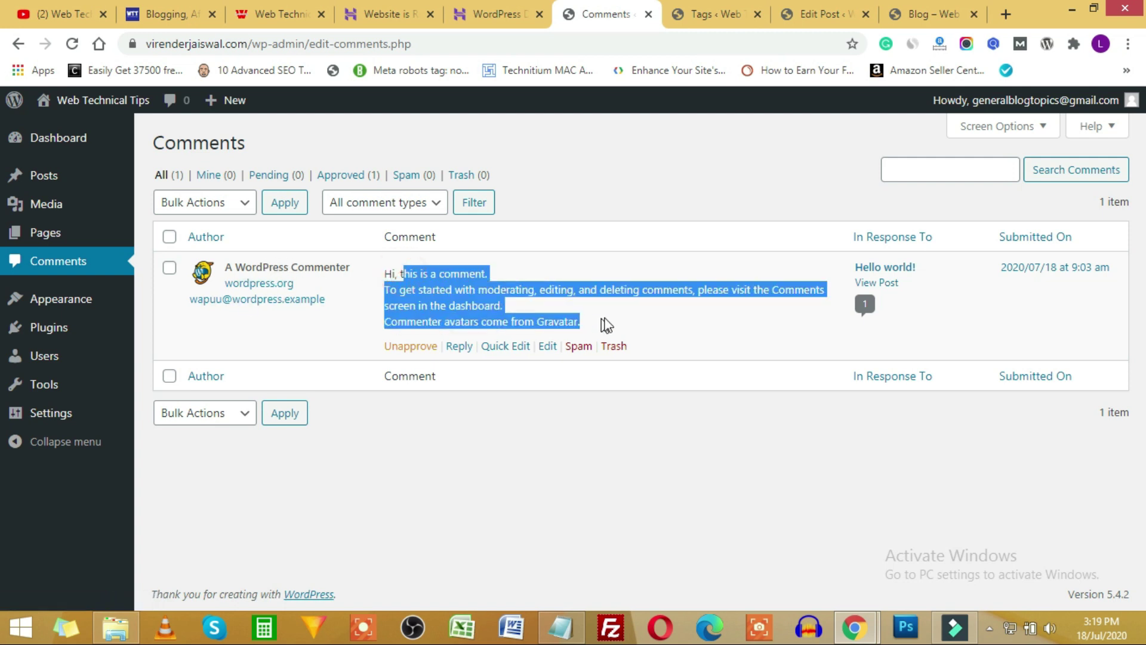
pyautogui.click(647, 285)
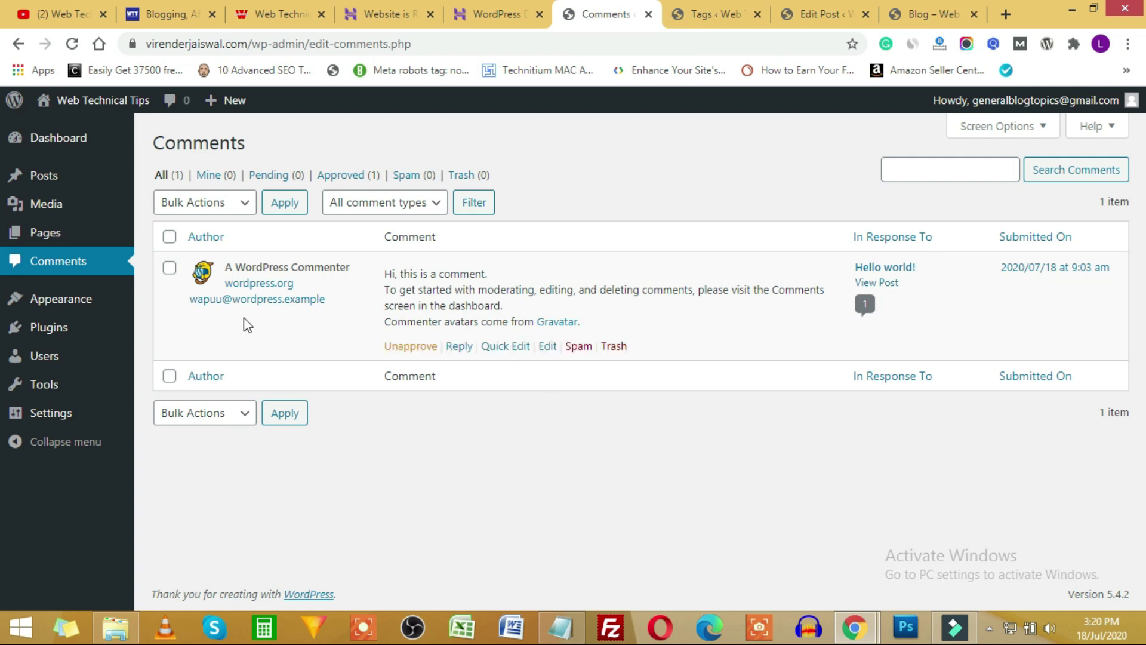
# Look through the Bulk Actions and comment-type filter dropdowns on the Comments screen.
pyautogui.click(212, 203)
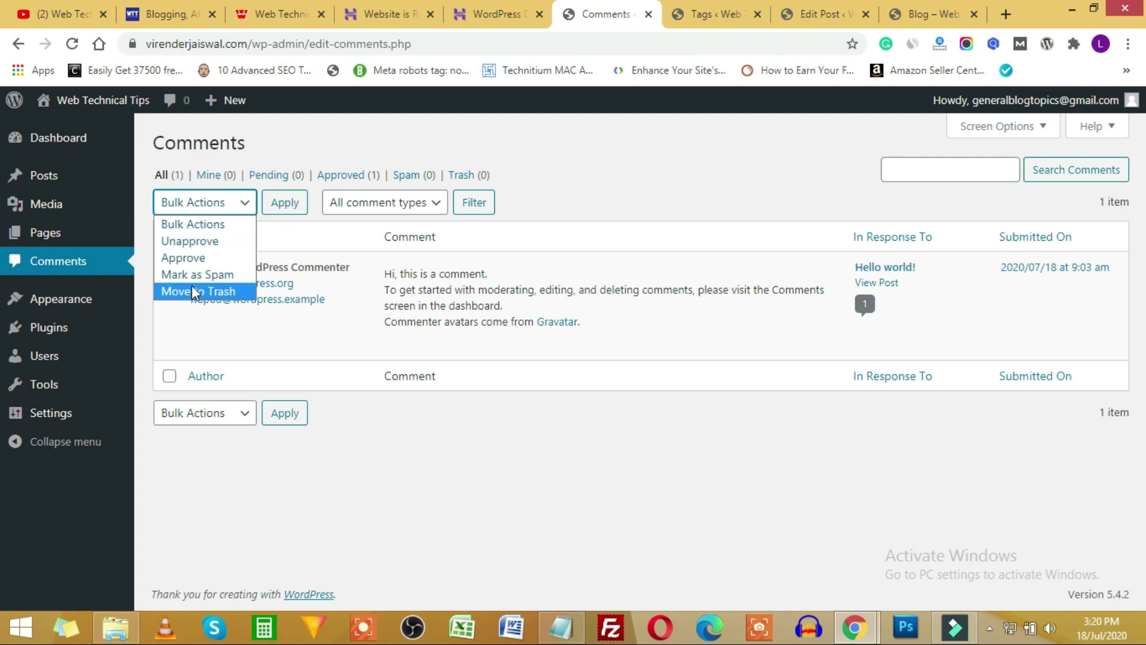
pyautogui.click(408, 204)
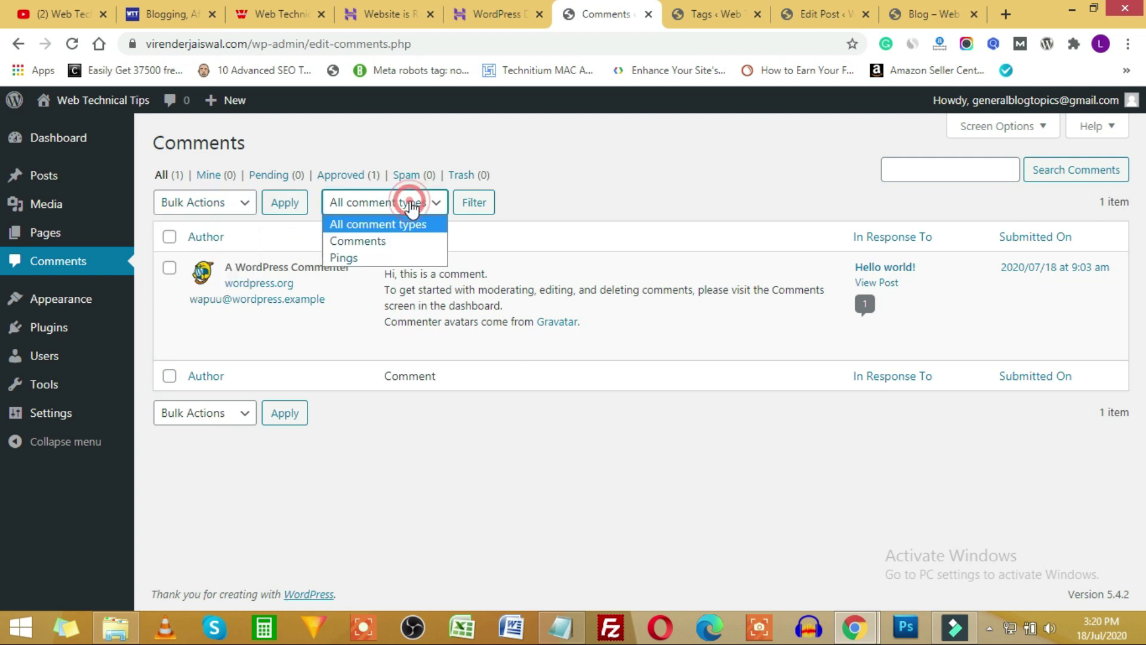
pyautogui.click(618, 198)
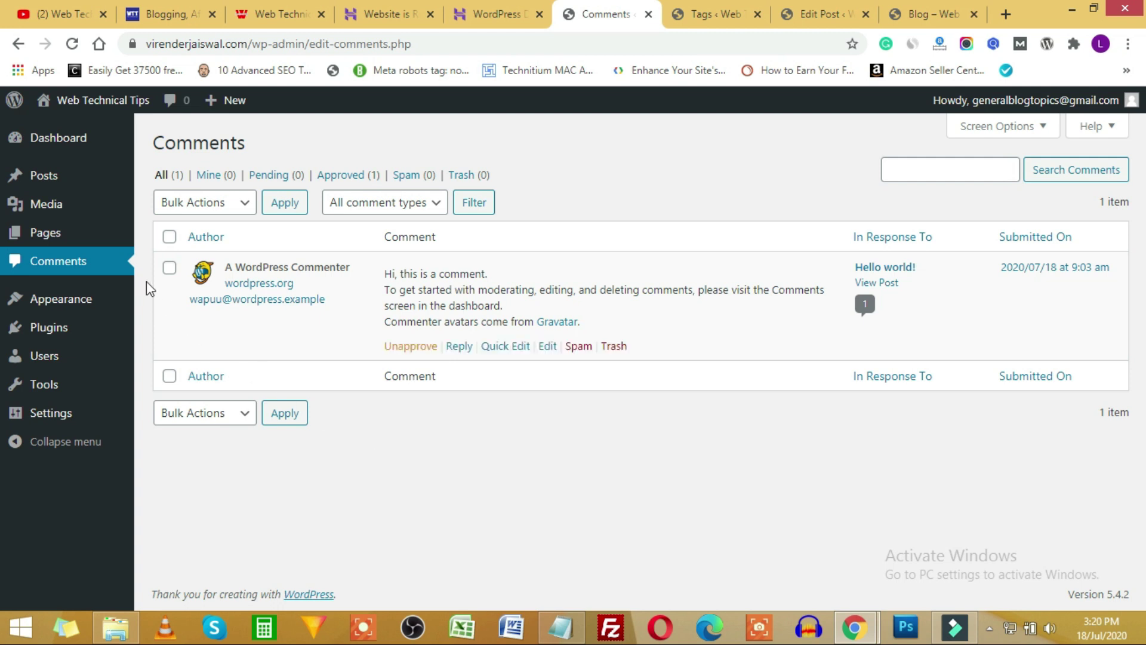
pyautogui.moveTo(60, 387)
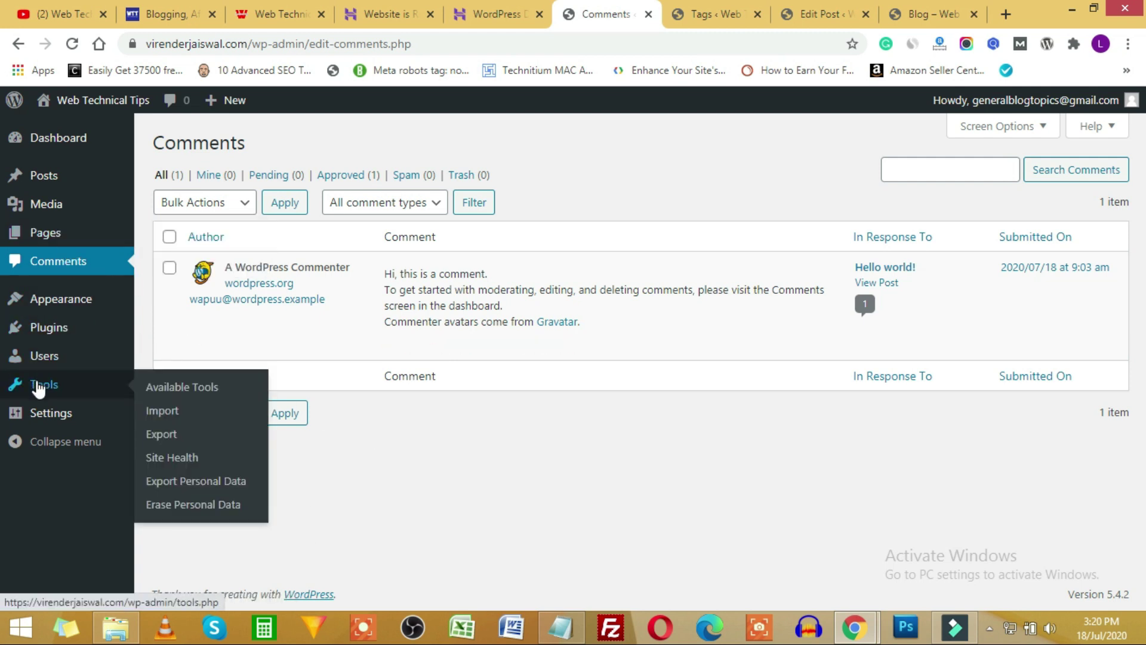
# Review the importers under Tools > Import, such as Blogger, then open Tools > Export.
pyautogui.click(37, 386)
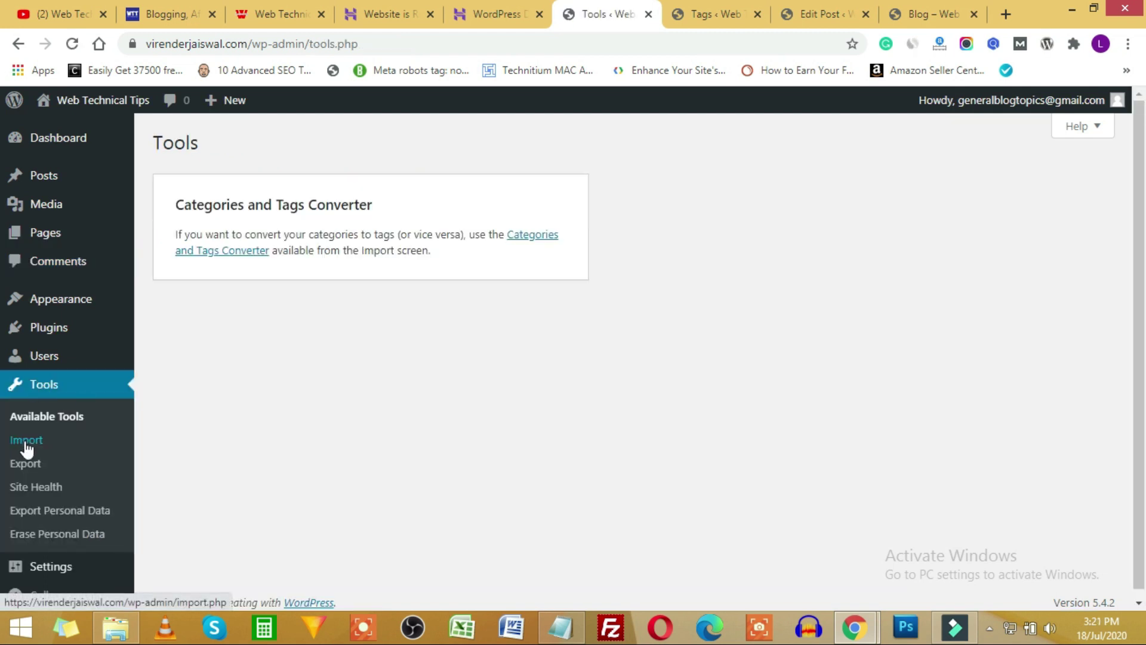
pyautogui.click(28, 442)
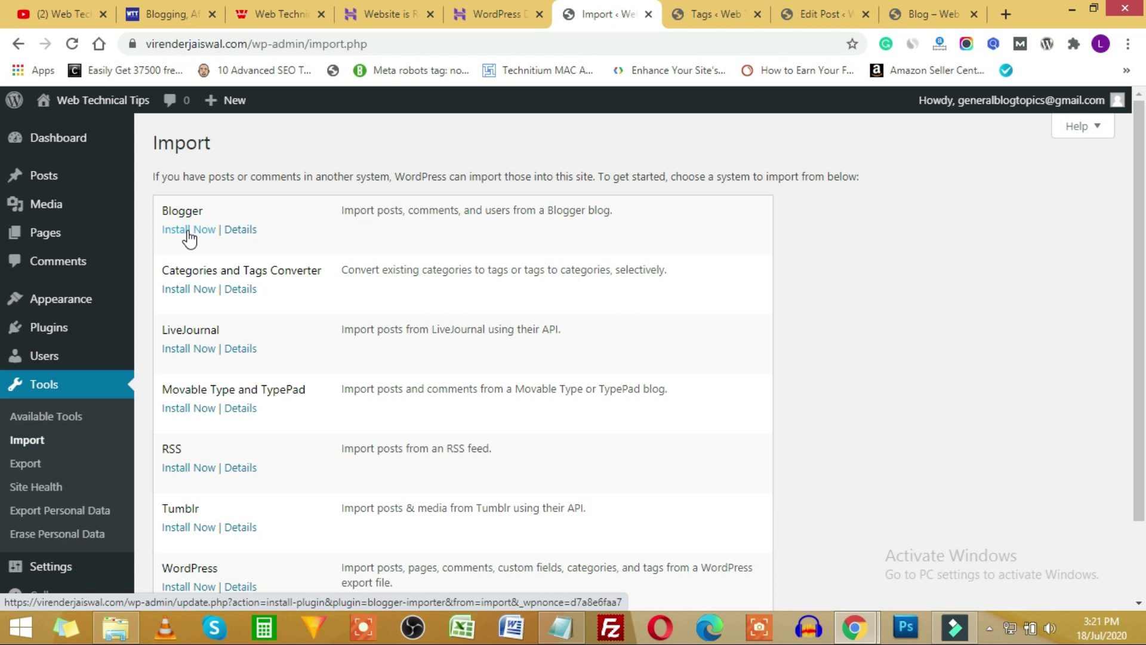
pyautogui.moveTo(365, 210); pyautogui.dragTo(512, 211)
pyautogui.moveTo(595, 210); pyautogui.dragTo(564, 211)
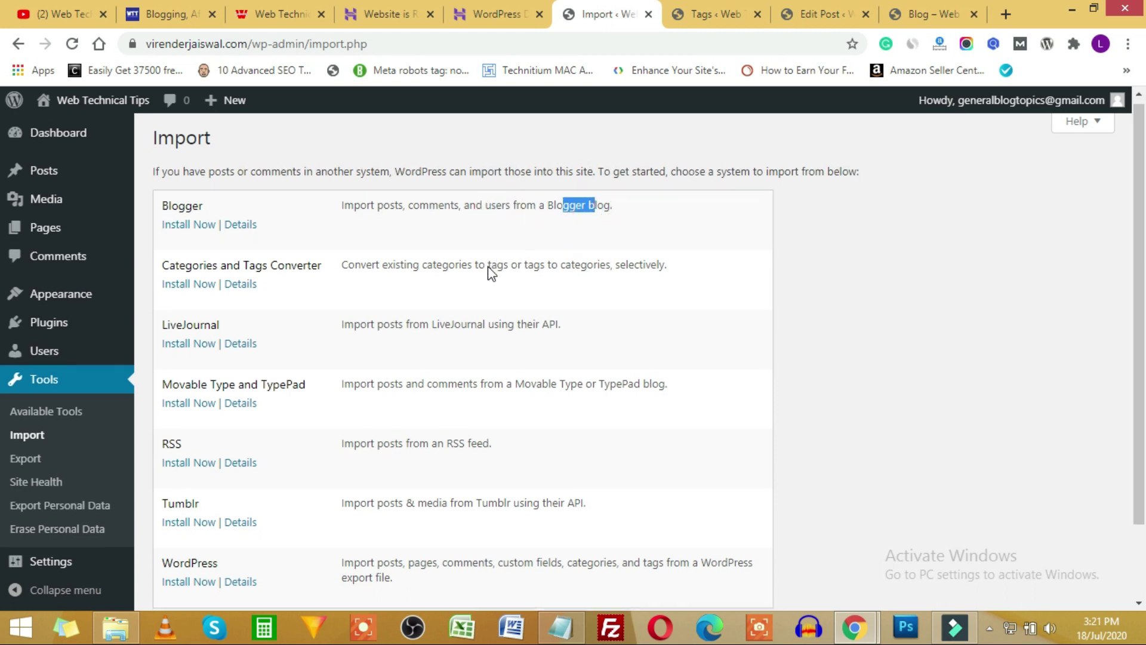
pyautogui.scroll(-2, 486, 269)
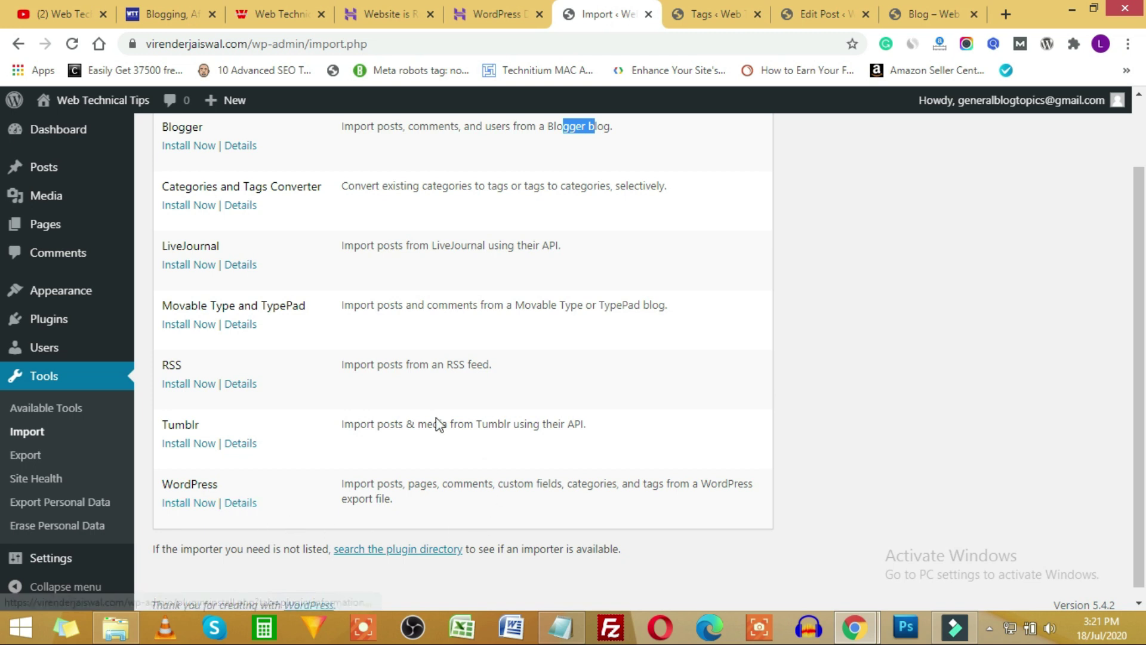
pyautogui.scroll(2, 428, 363)
pyautogui.scroll(-2, 425, 360)
pyautogui.click(25, 457)
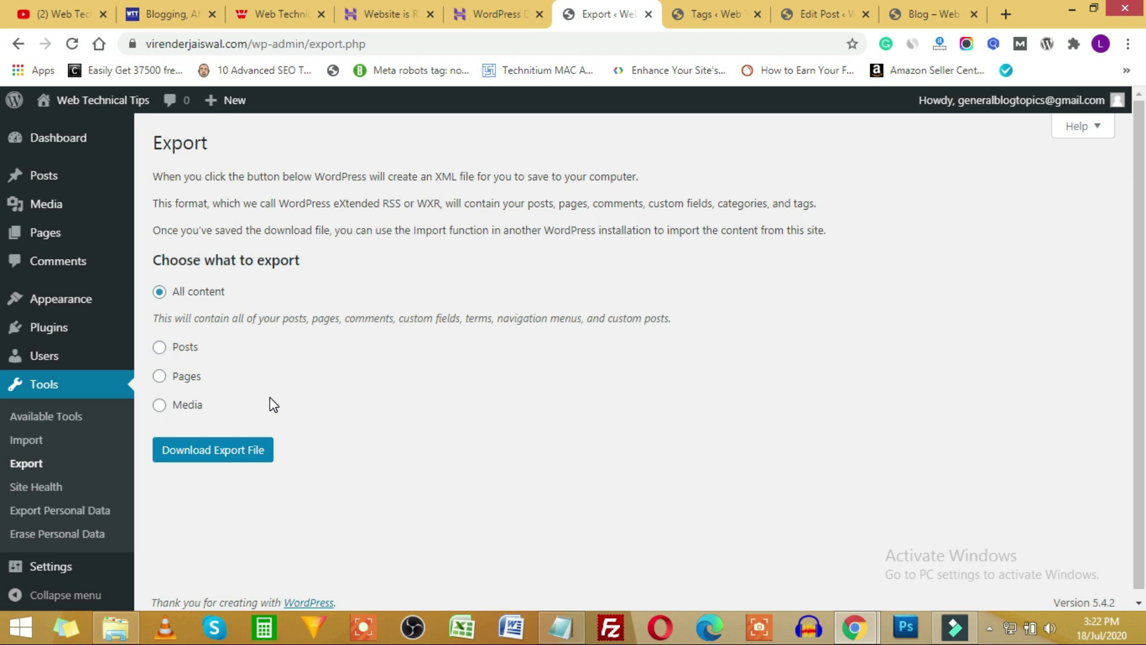
# Look through the open admin tabs and the Dashboard's Screen Options box list without changing anything.
pyautogui.click(30, 487)
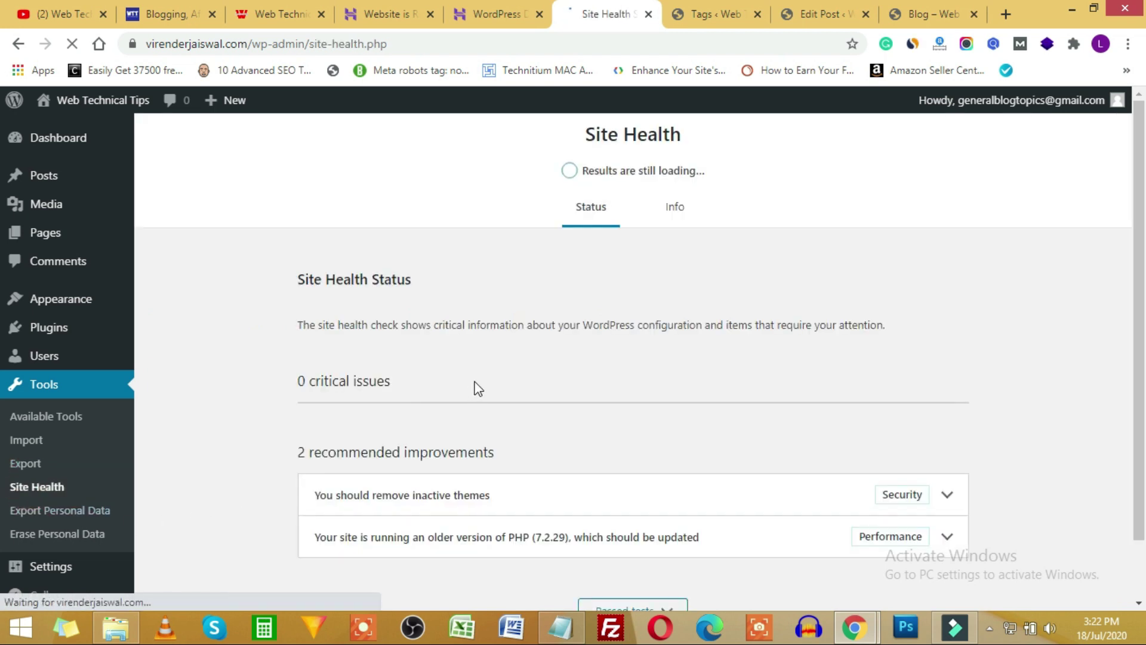
pyautogui.click(708, 9)
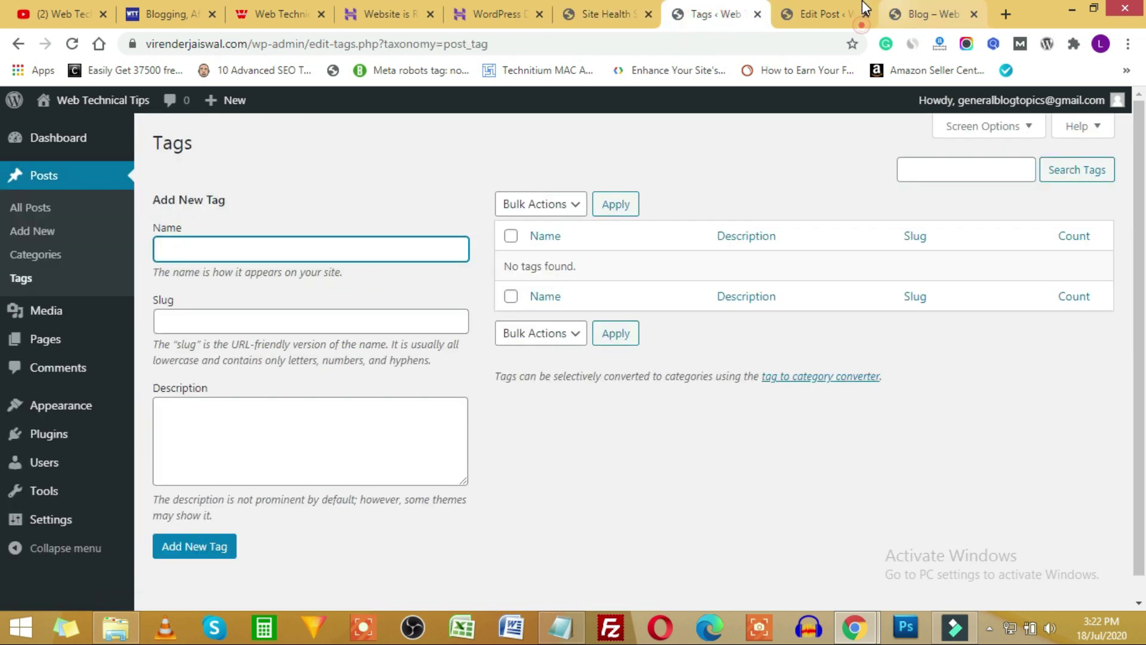
pyautogui.click(865, 9)
pyautogui.click(897, 18)
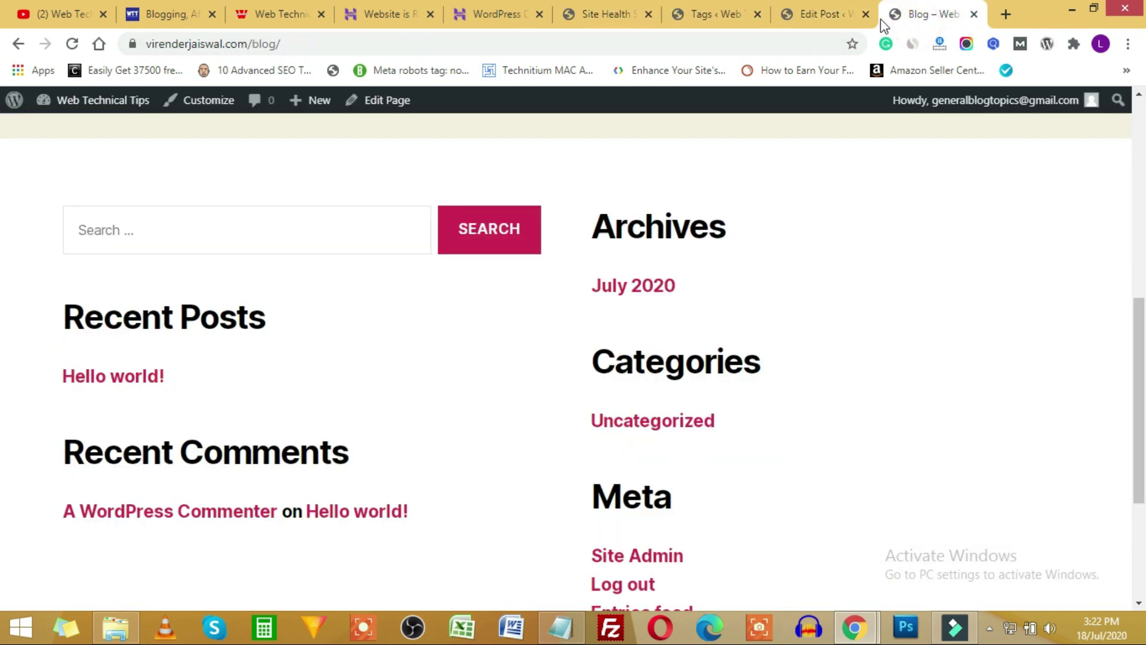
pyautogui.moveTo(84, 109)
pyautogui.click(68, 129)
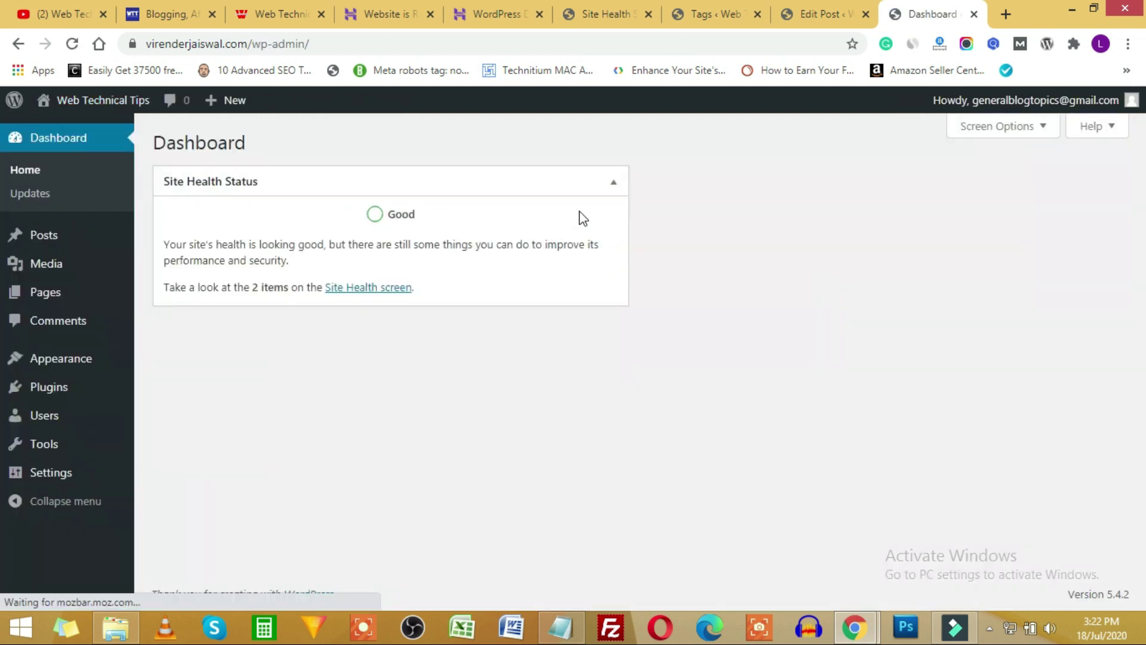
pyautogui.click(1001, 133)
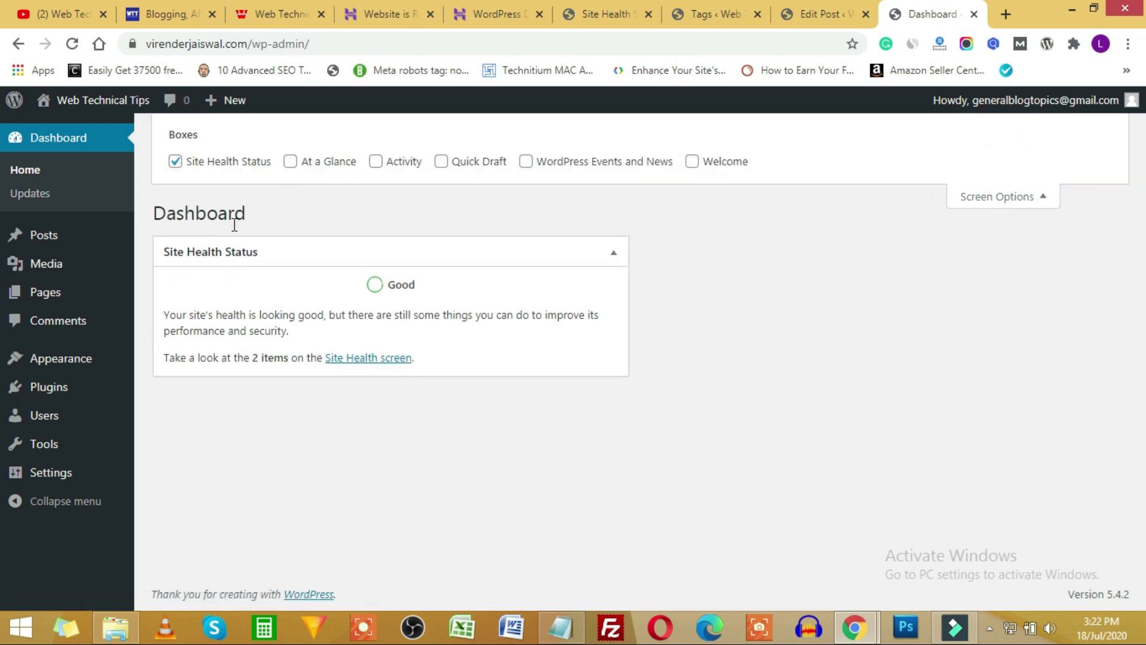
pyautogui.click(987, 197)
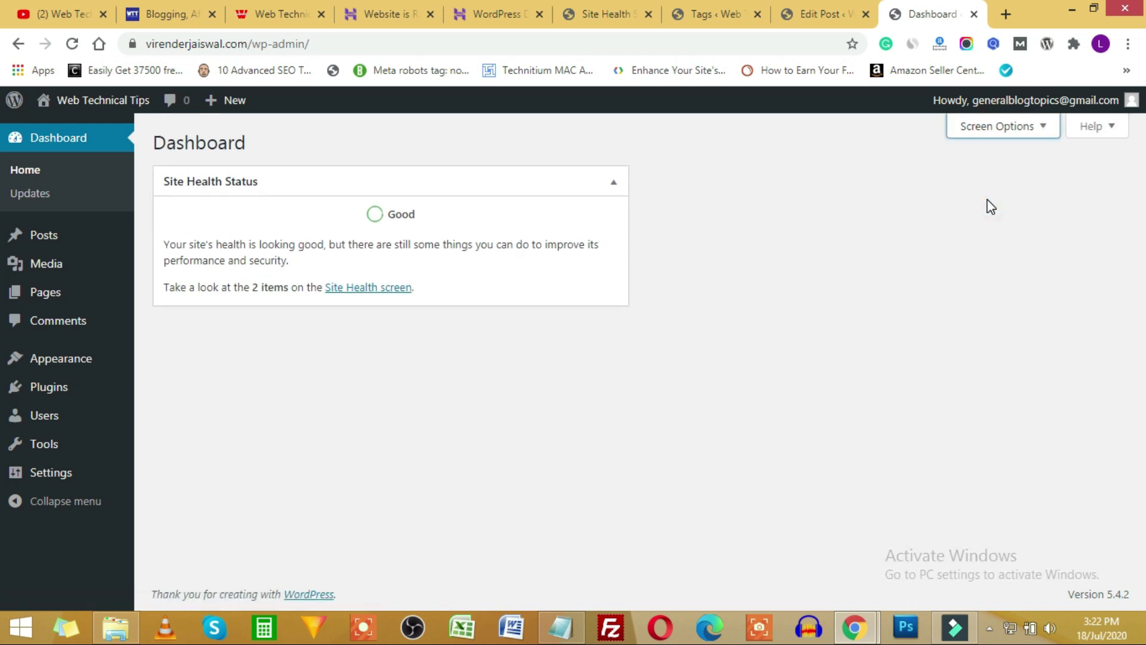
# Check the Site Health Info tab, then expand 'You should remove inactive themes' under Status.
pyautogui.click(591, 13)
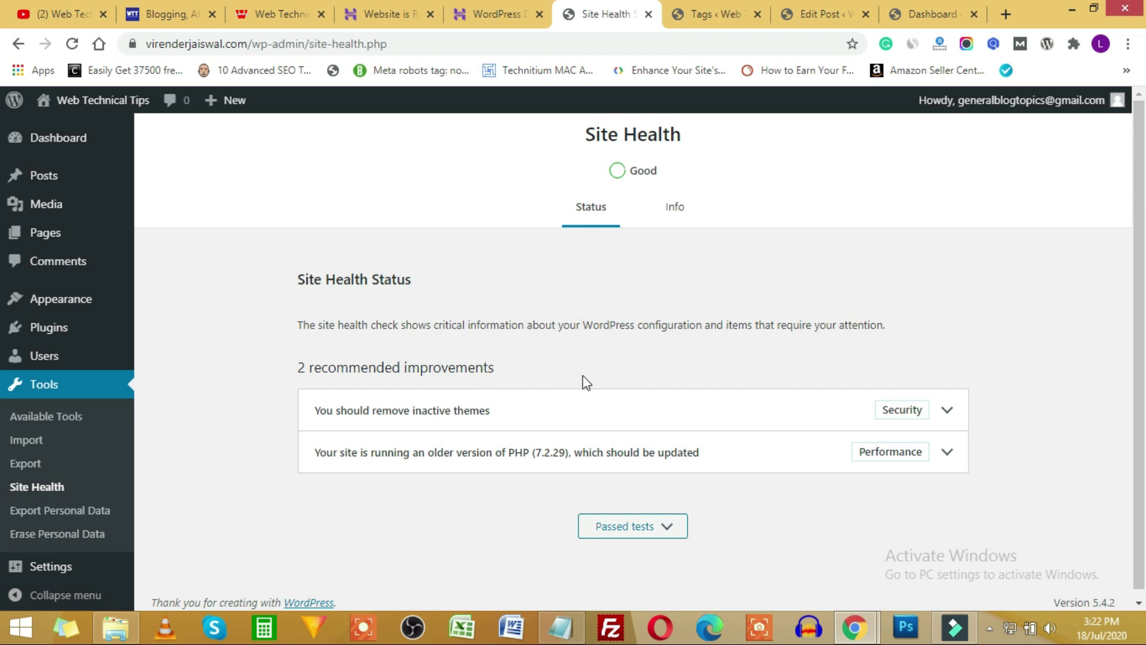
pyautogui.click(671, 208)
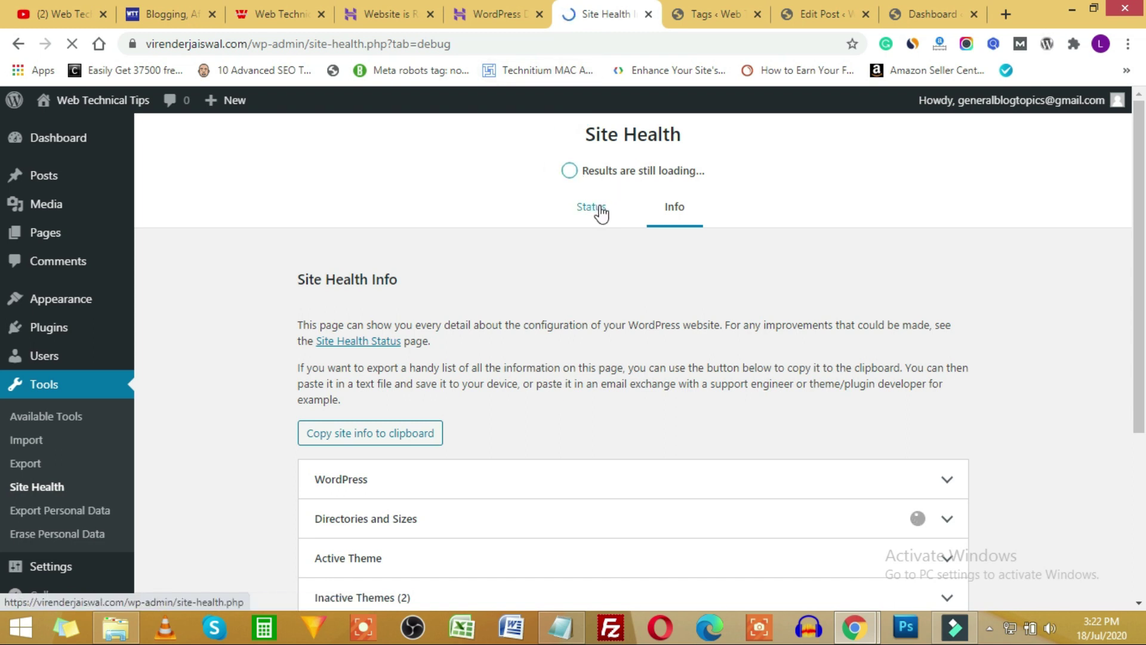
pyautogui.click(593, 210)
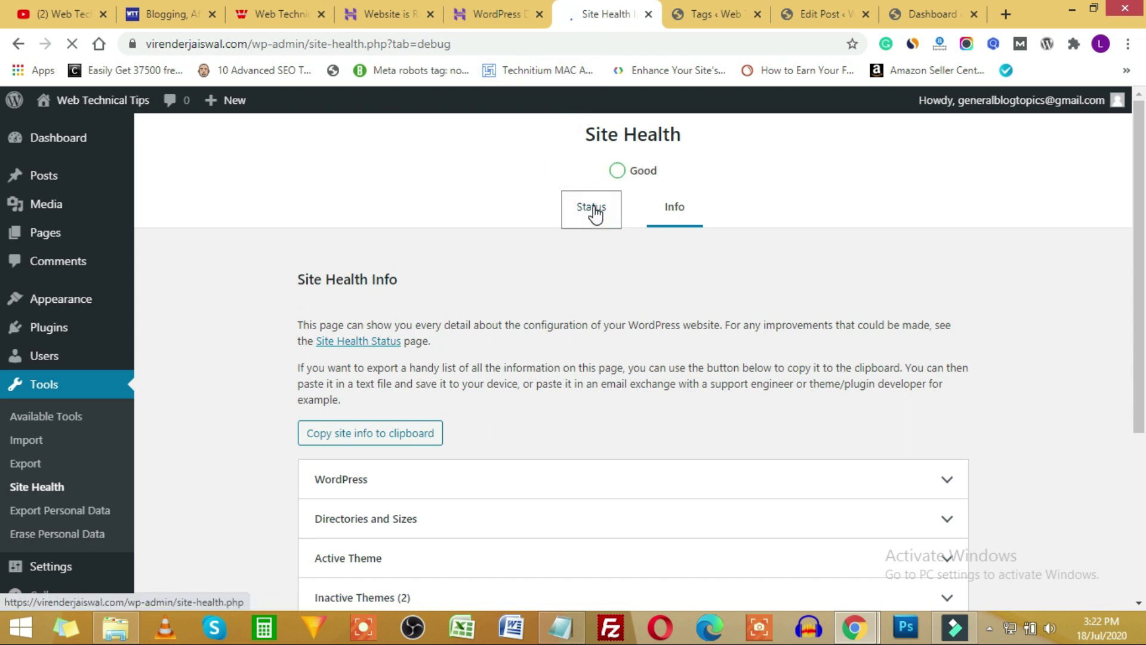
pyautogui.scroll(-1, 1035, 414)
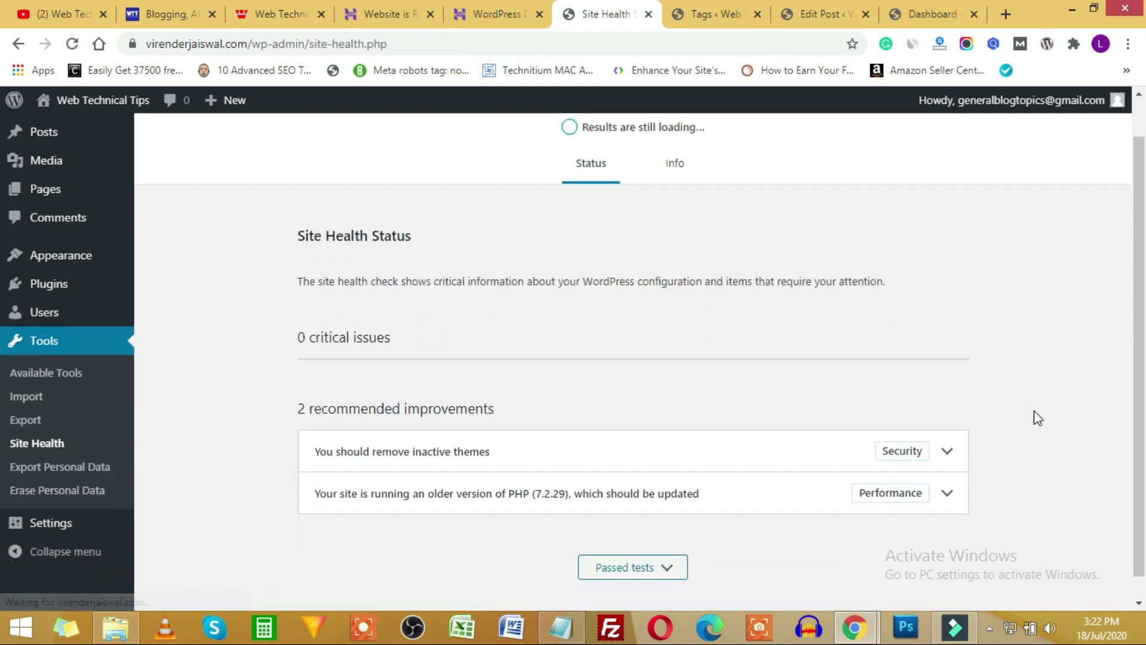
pyautogui.scroll(-1, 1034, 412)
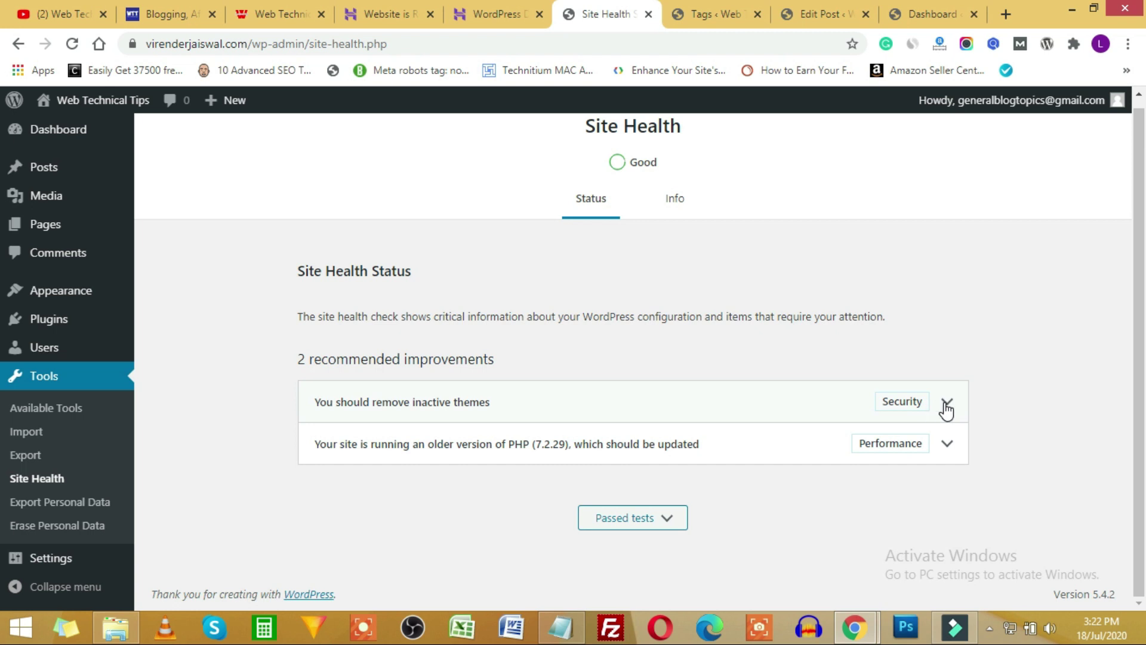
pyautogui.click(946, 403)
pyautogui.scroll(-3, 985, 405)
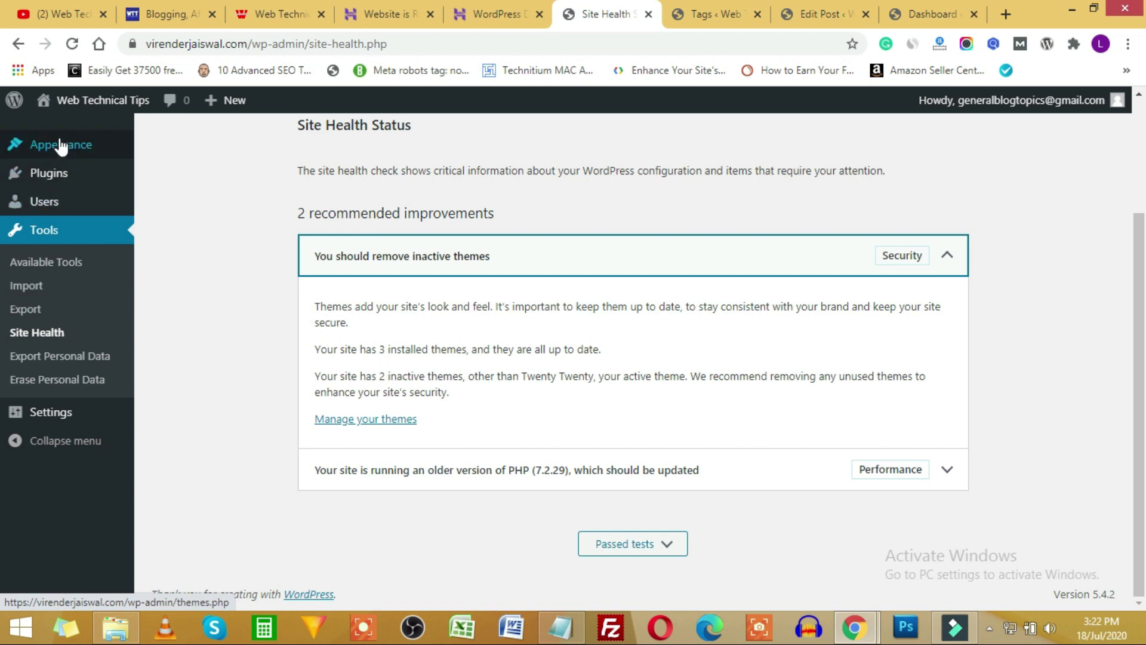
pyautogui.moveTo(56, 143)
pyautogui.rightClick(163, 154)
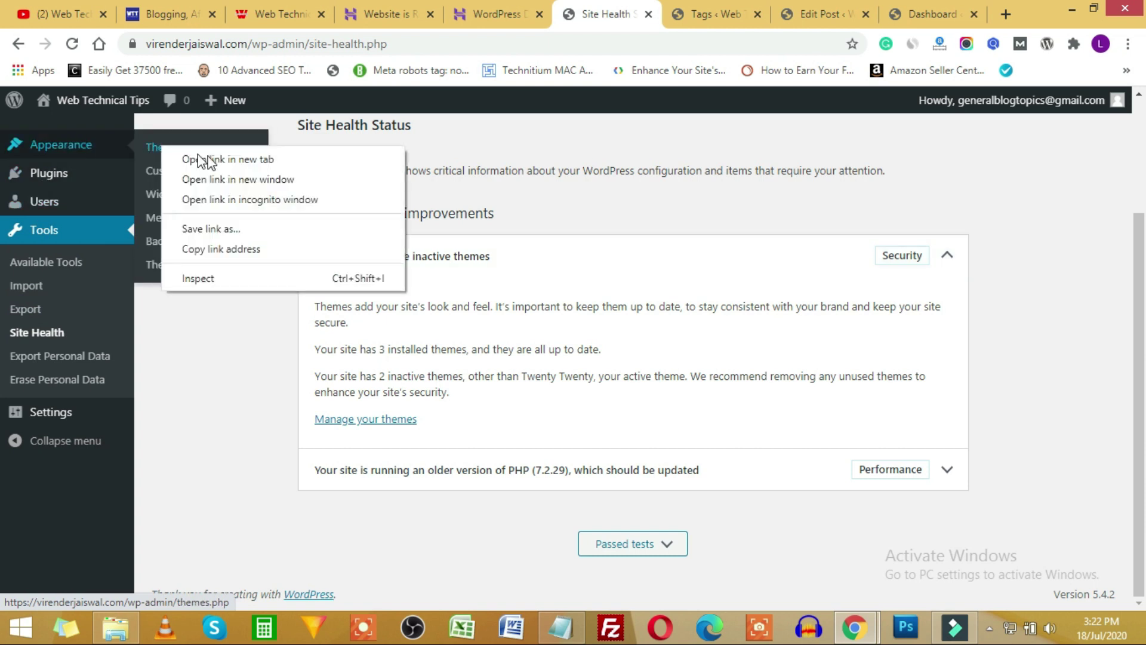
# Delete the Twenty Nineteen and Twenty Seventeen themes in a new tab, then collapse the Site Health recommendation.
pyautogui.click(197, 159)
pyautogui.click(667, 12)
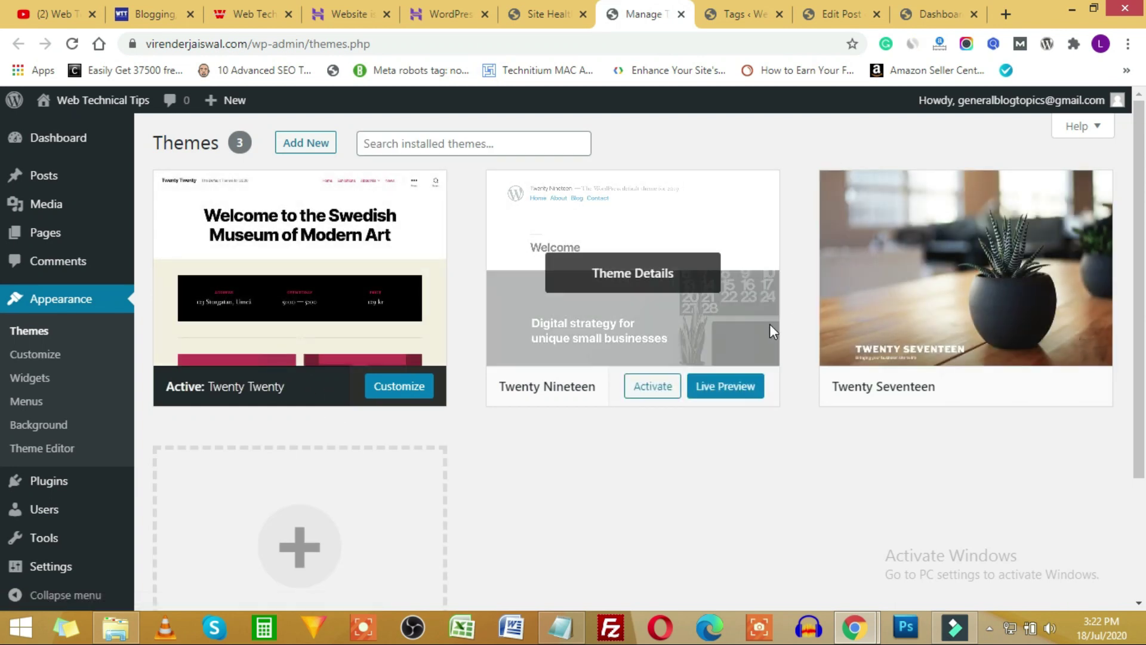
pyautogui.click(746, 338)
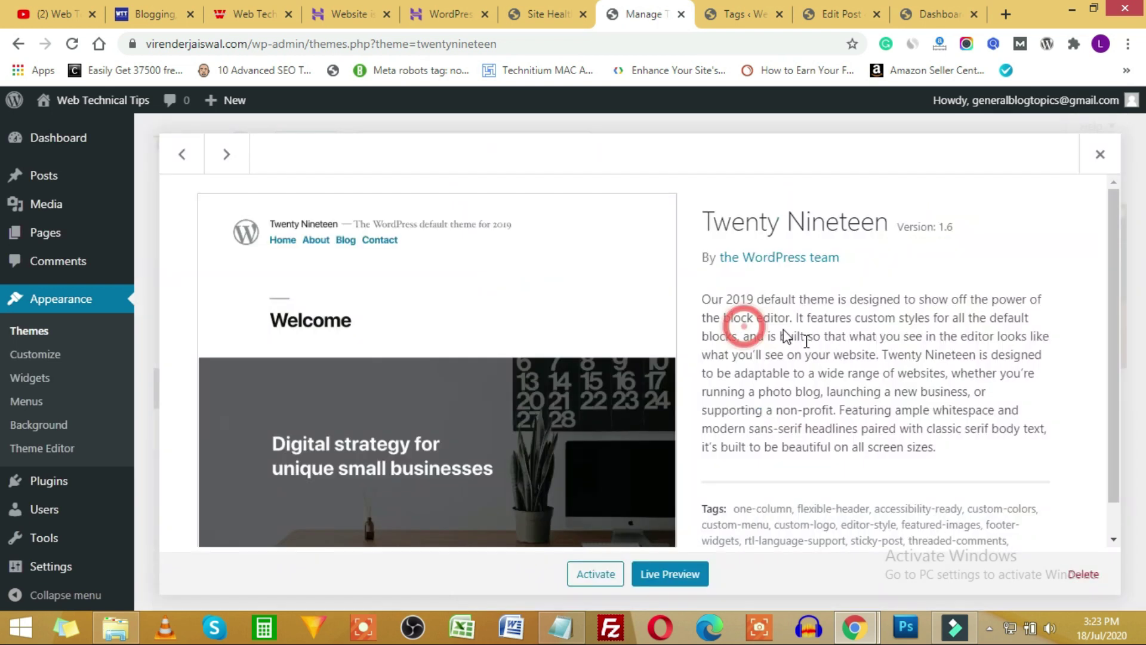
pyautogui.click(1096, 577)
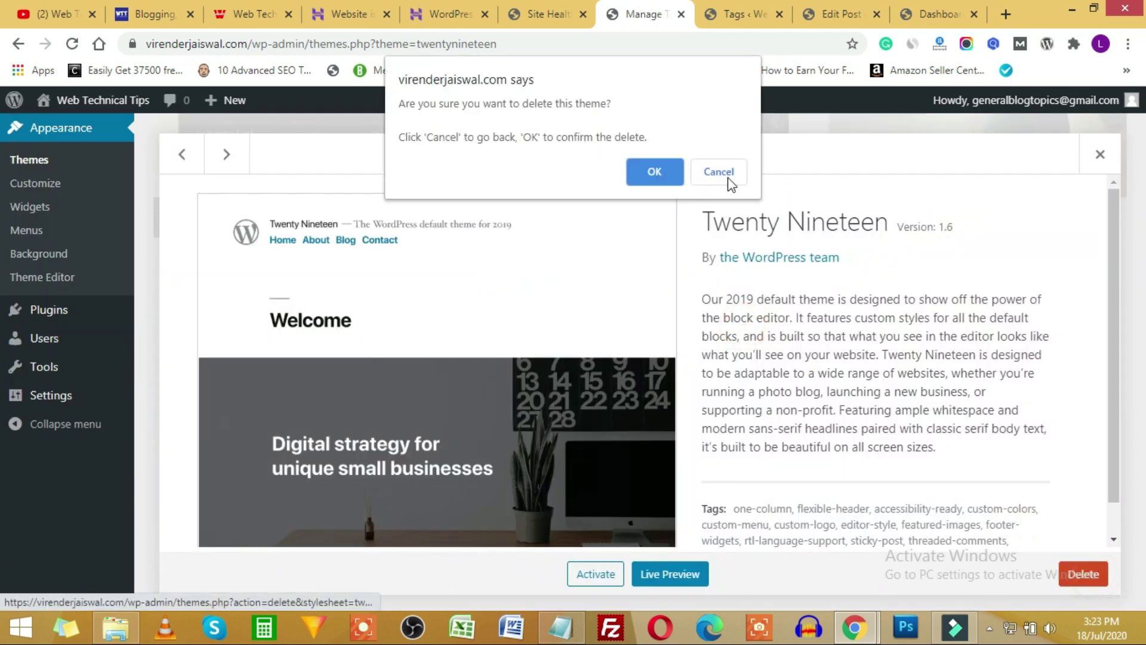
pyautogui.click(657, 171)
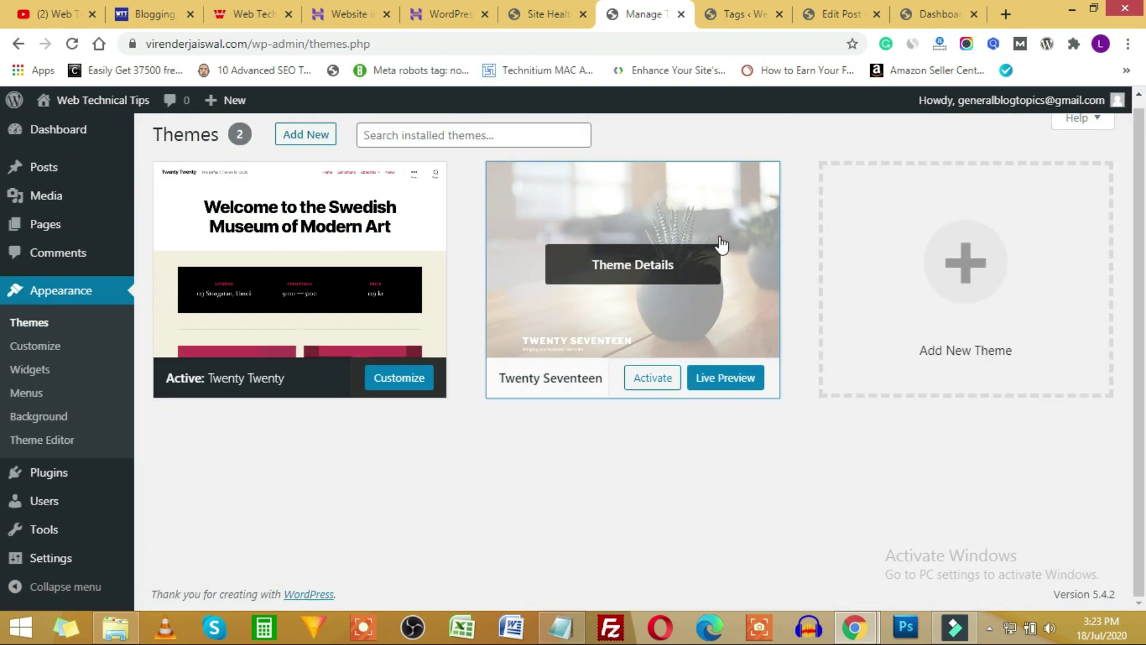
pyautogui.click(719, 248)
pyautogui.click(1079, 577)
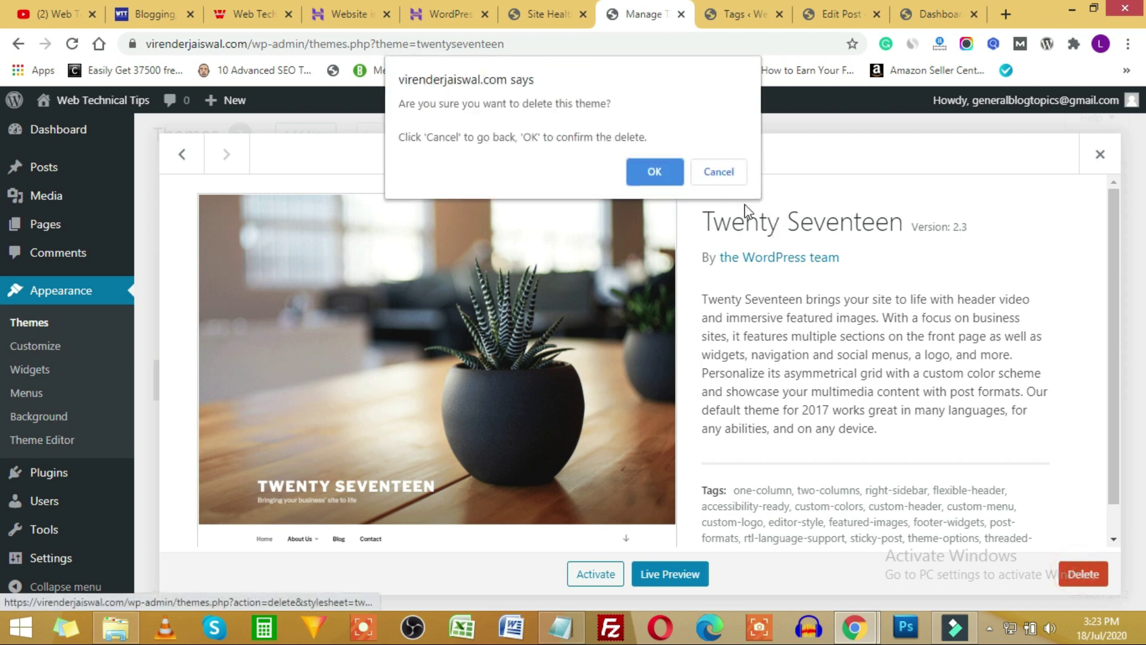
pyautogui.click(663, 174)
pyautogui.click(537, 18)
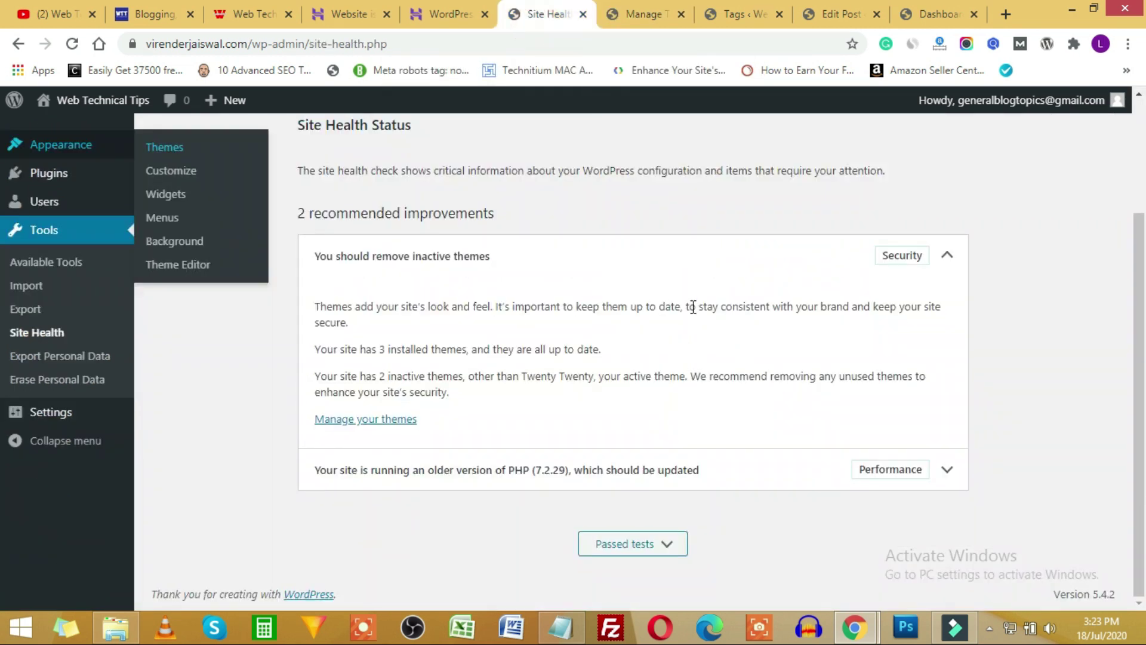
pyautogui.click(949, 258)
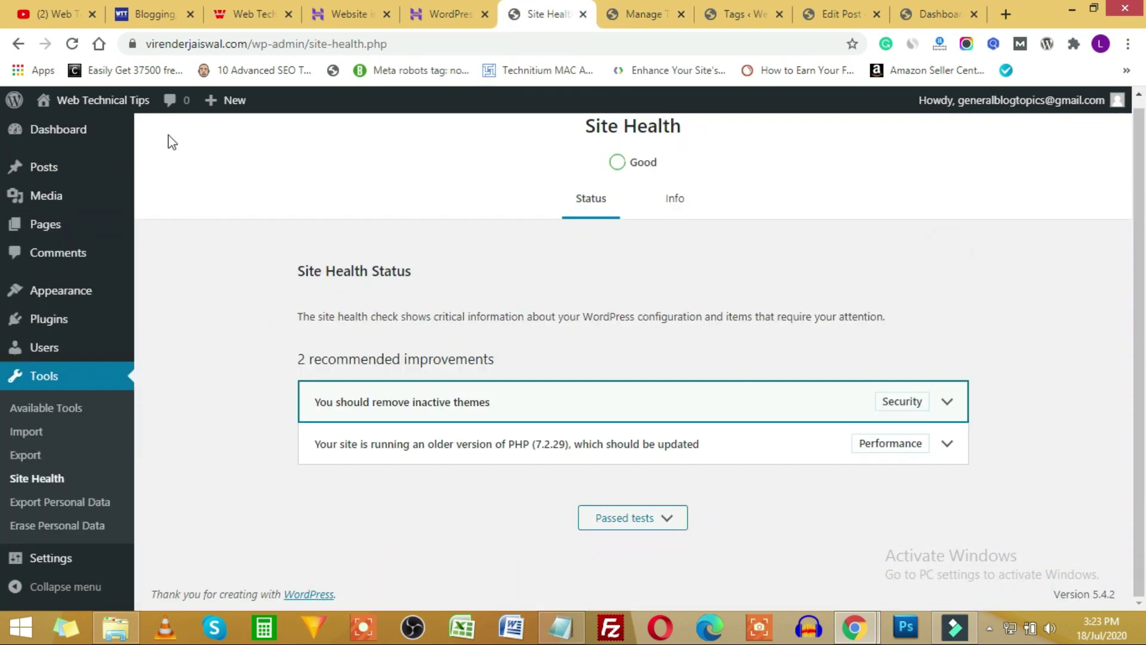
# Reload Site Health so only the PHP update recommendation remains, then go to Export Personal Data.
pyautogui.click(70, 46)
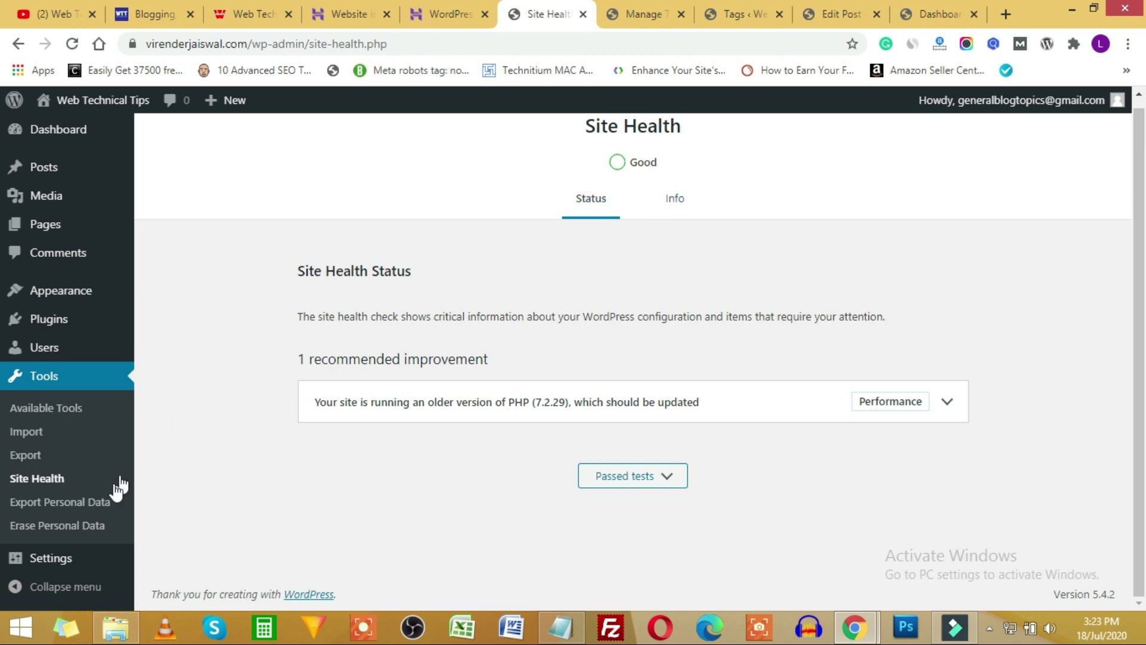
pyautogui.click(85, 508)
# View the Export Personal Data and Erase Personal Data tools, then open the Users list.
pyautogui.click(49, 509)
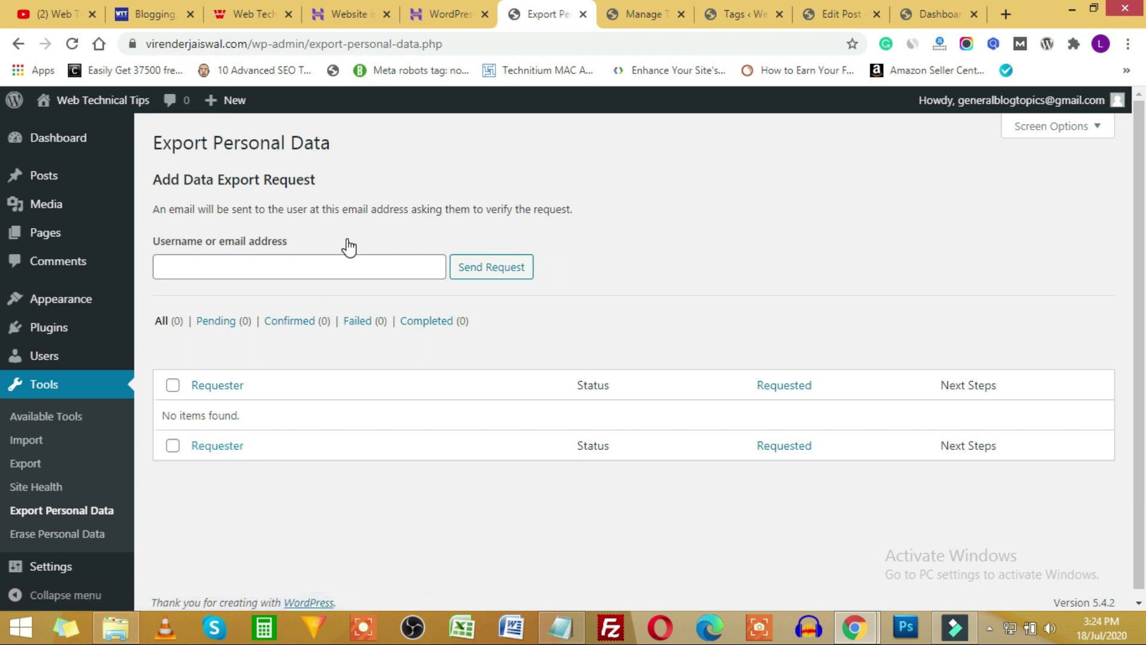
pyautogui.click(58, 533)
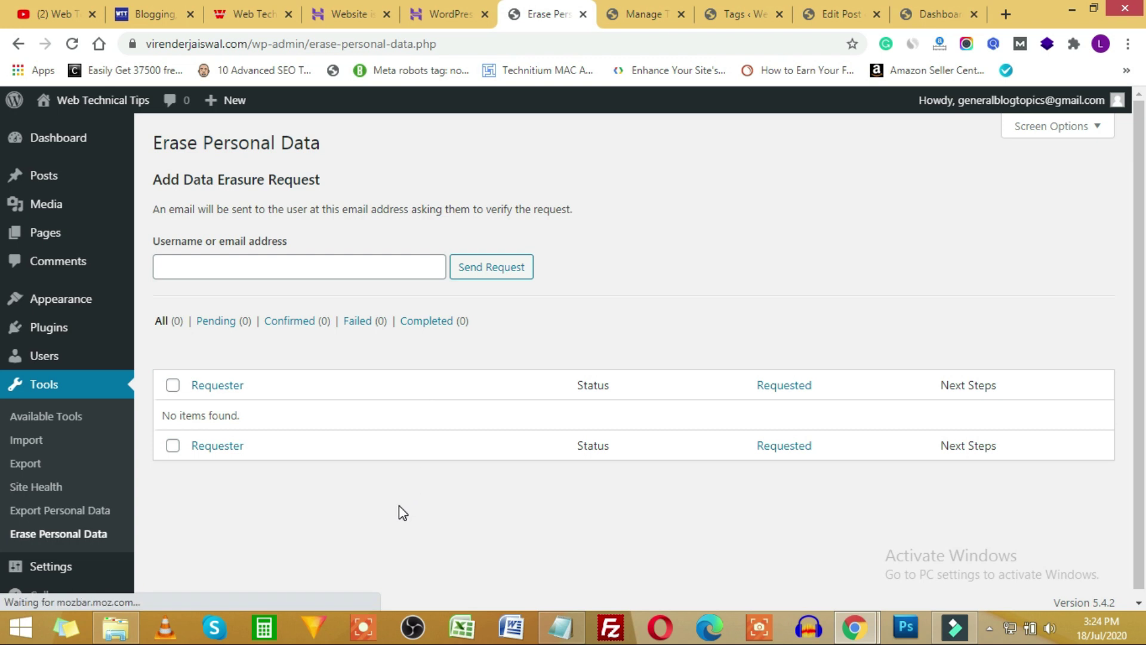
pyautogui.scroll(-1, 37, 461)
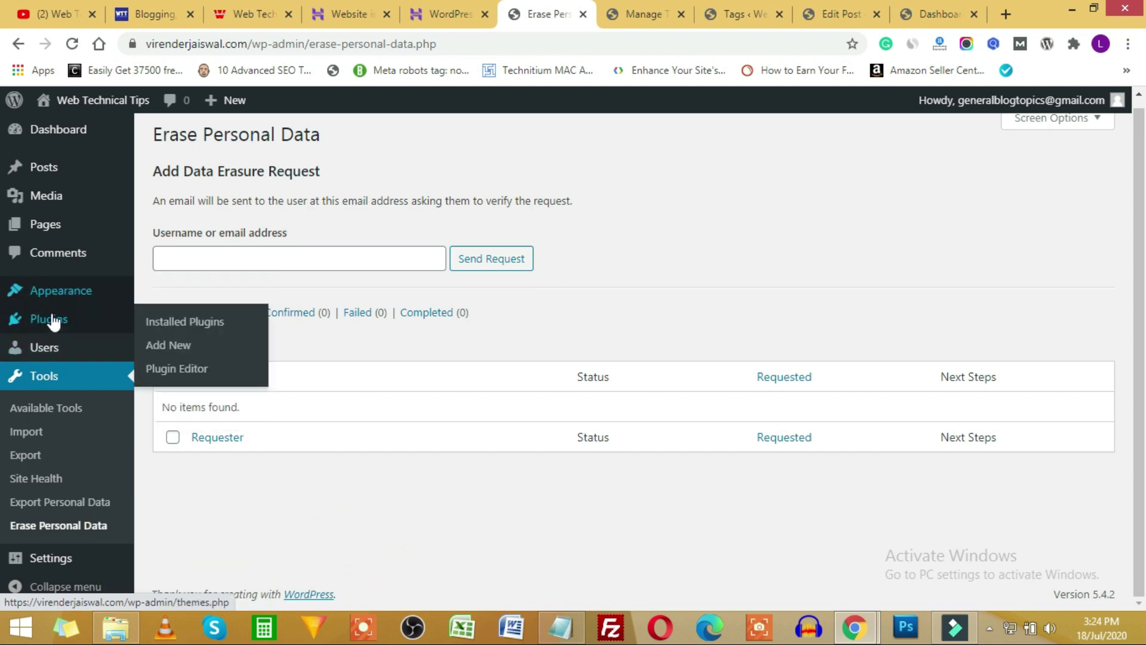
pyautogui.moveTo(56, 358)
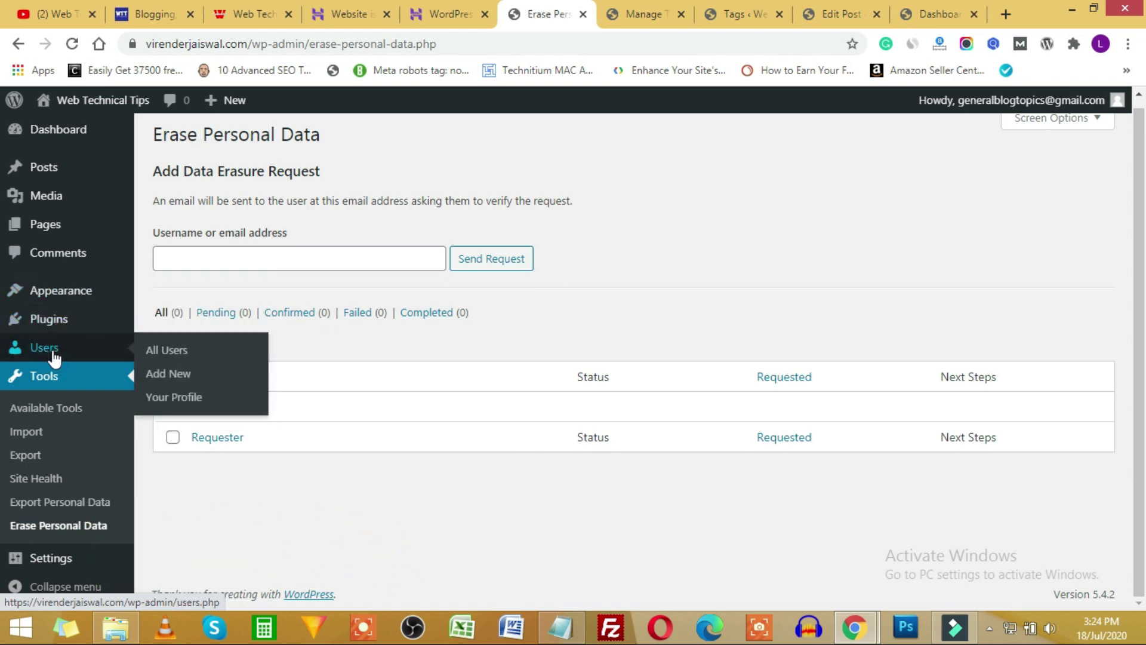
pyautogui.click(54, 356)
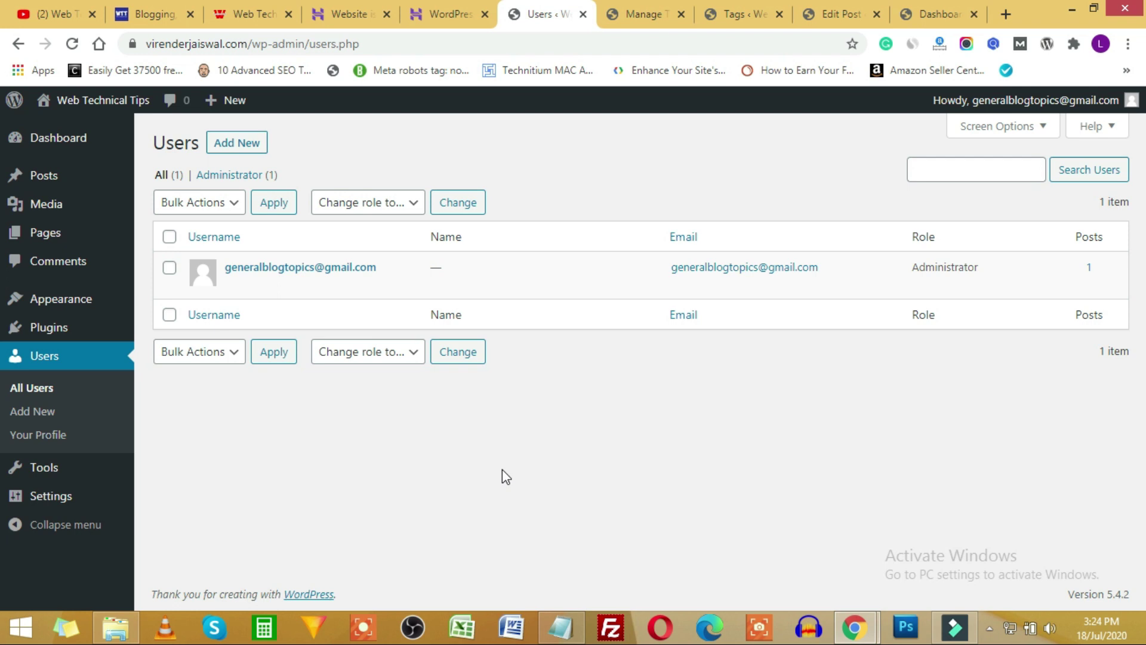
# Inspect the 'Change role to…' dropdown roles twice without changes, then start a new user.
pyautogui.click(411, 203)
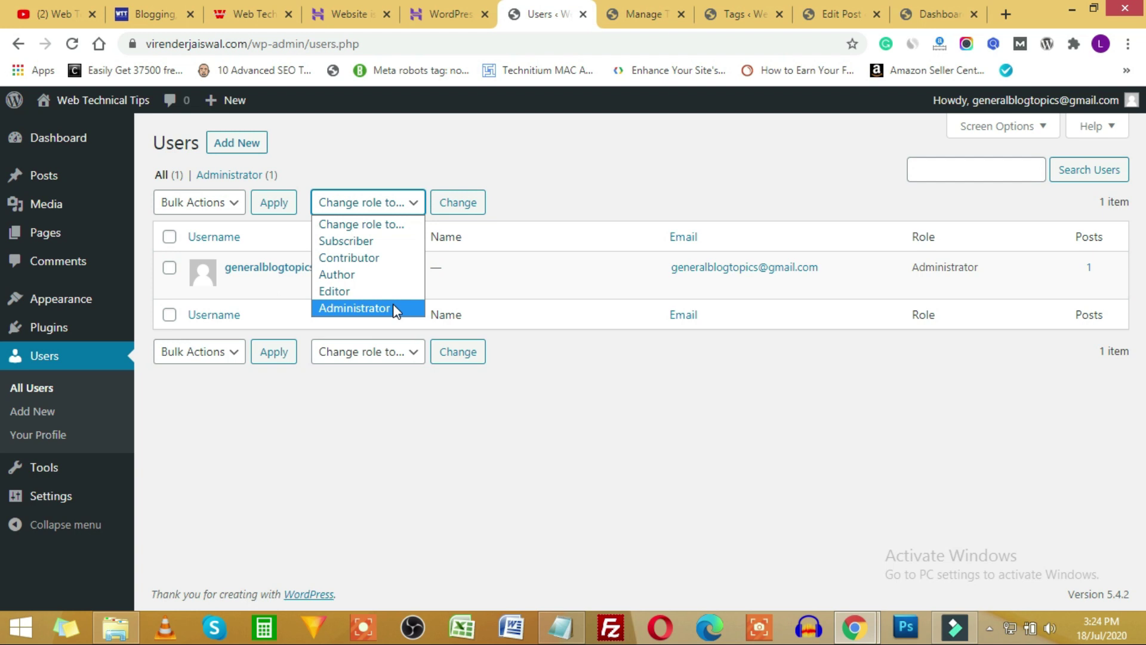
pyautogui.click(698, 454)
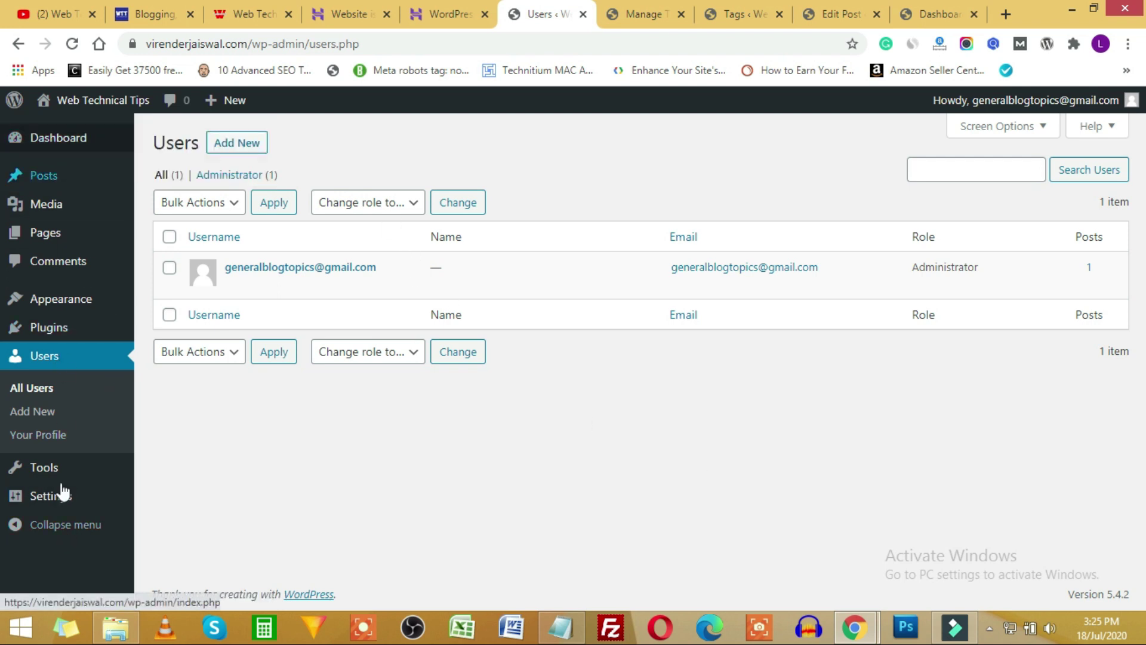
pyautogui.moveTo(30, 498)
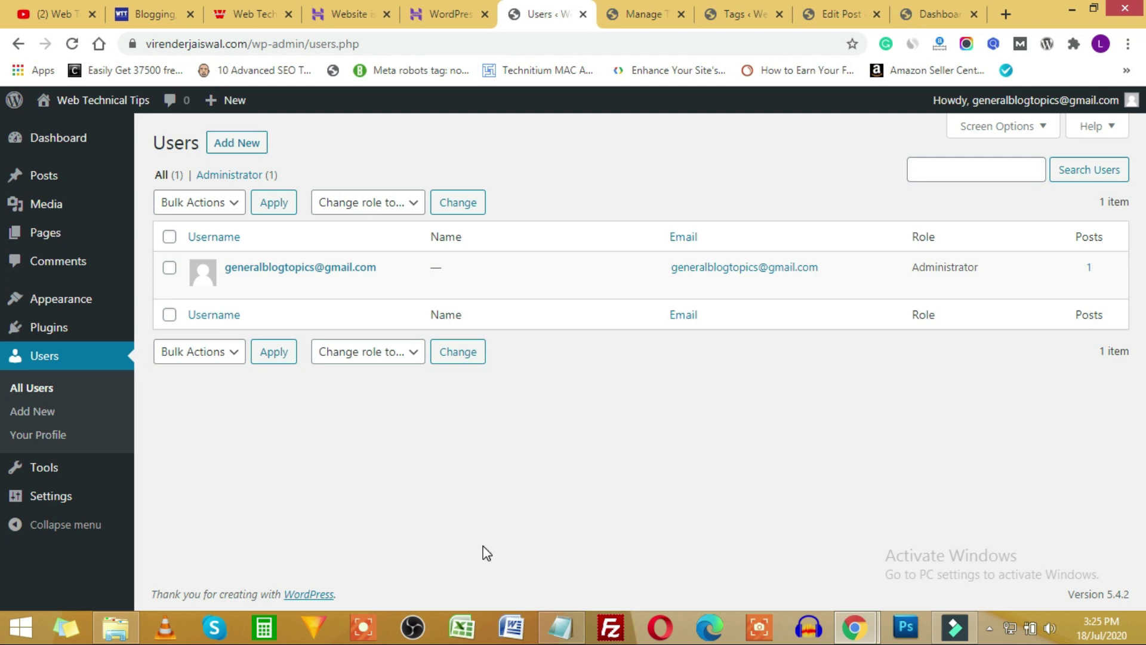
pyautogui.click(396, 203)
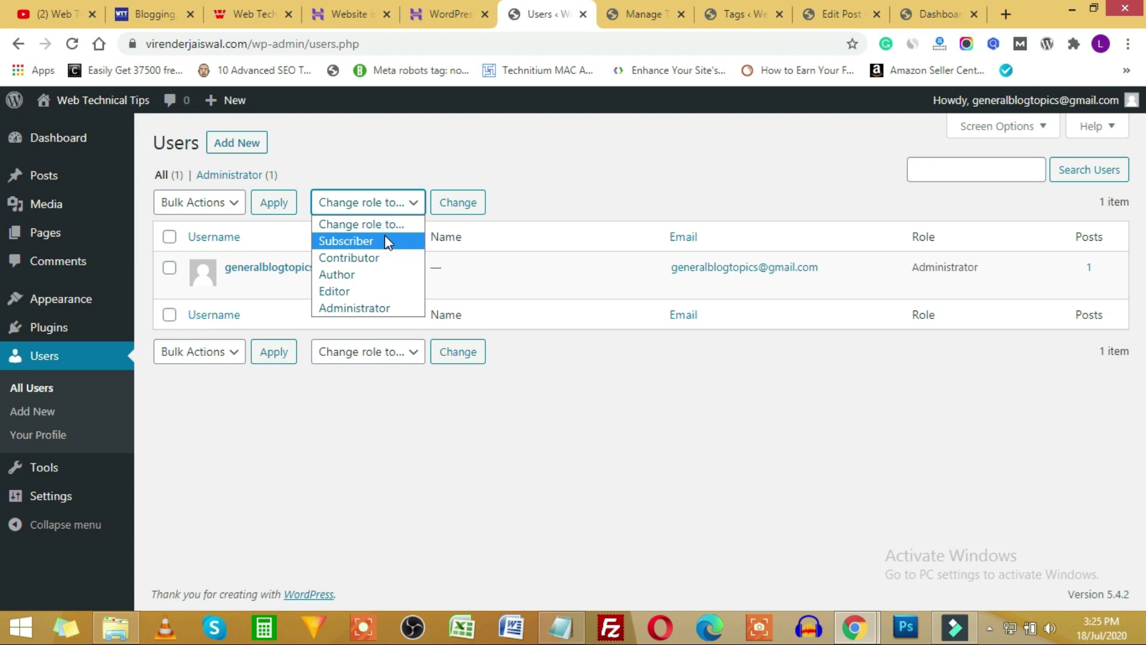
pyautogui.click(386, 473)
pyautogui.click(236, 143)
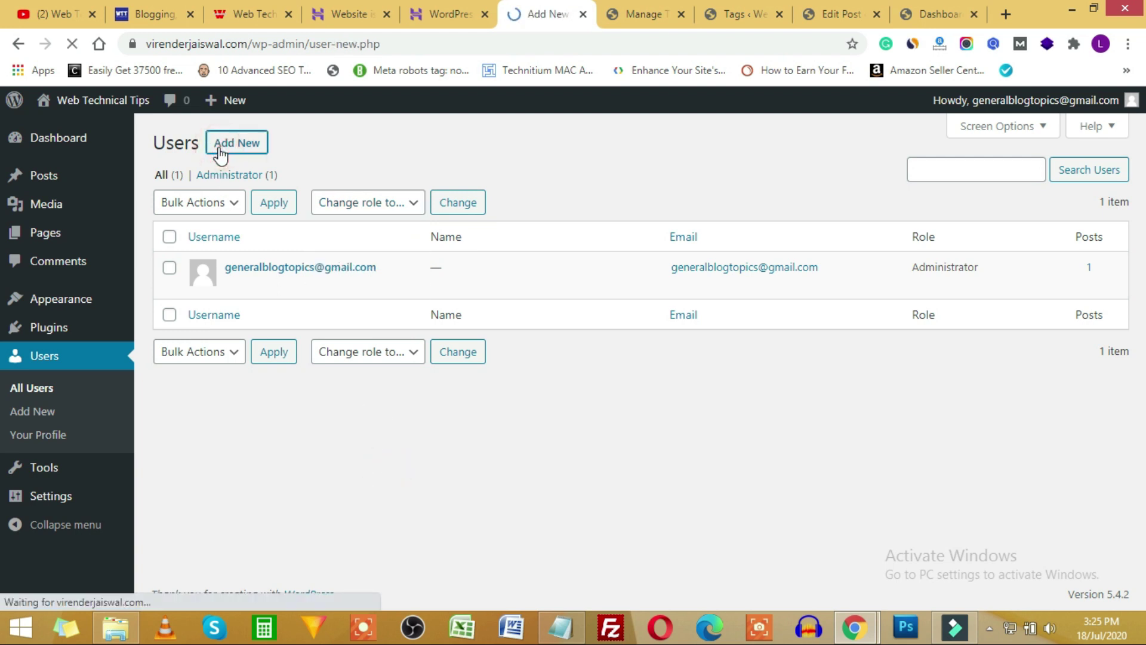
# Enter the new user's username, e-mail address, first name and last name.
pyautogui.click(372, 224)
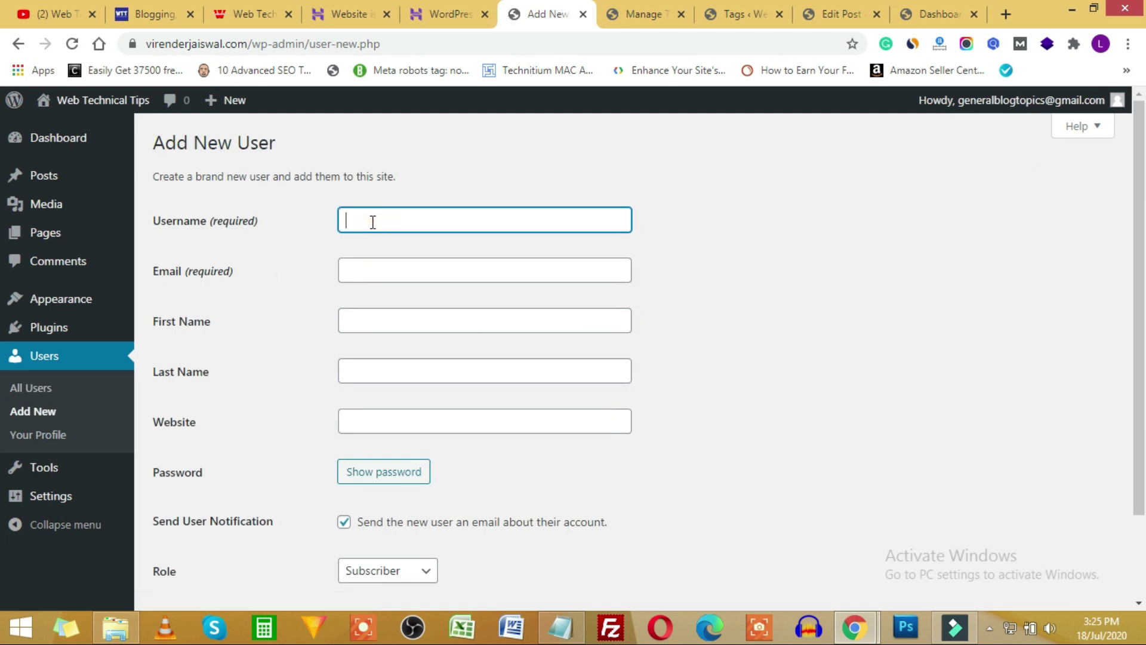
pyautogui.write('vi')
pyautogui.write('we')
pyautogui.write('btechnicaltips')
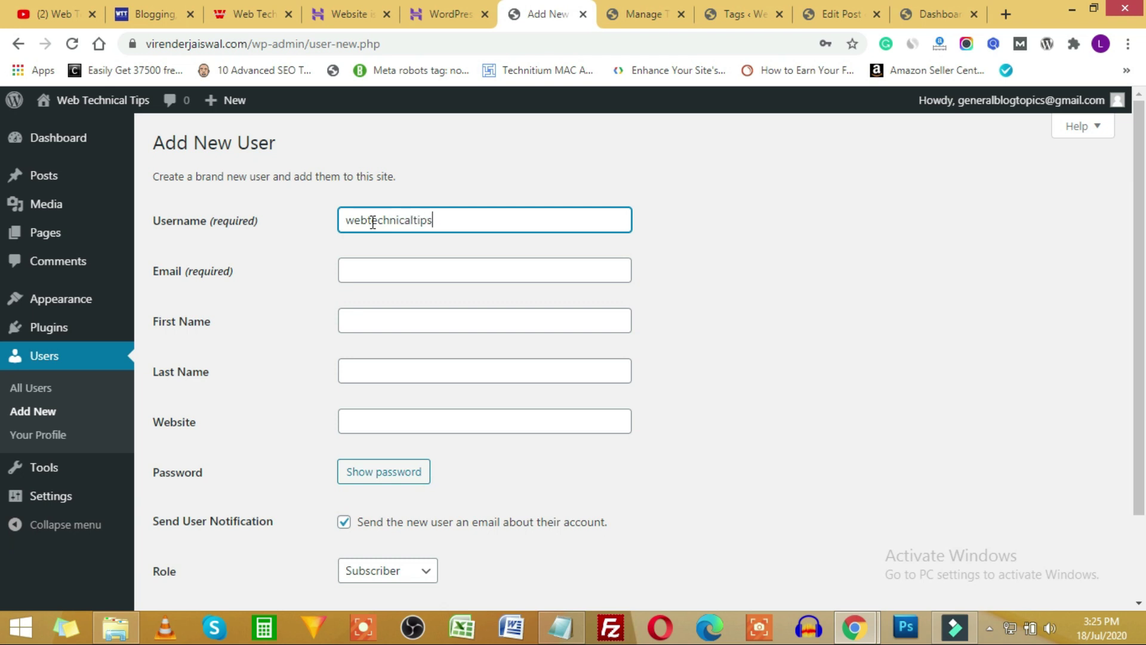
pyautogui.click(440, 264)
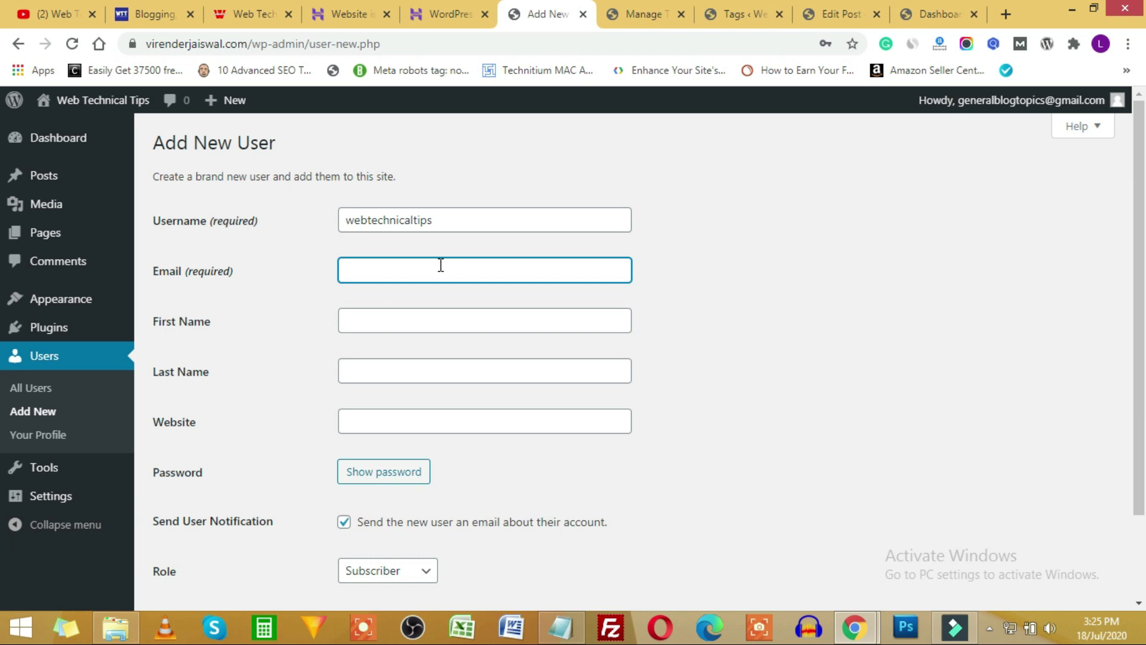
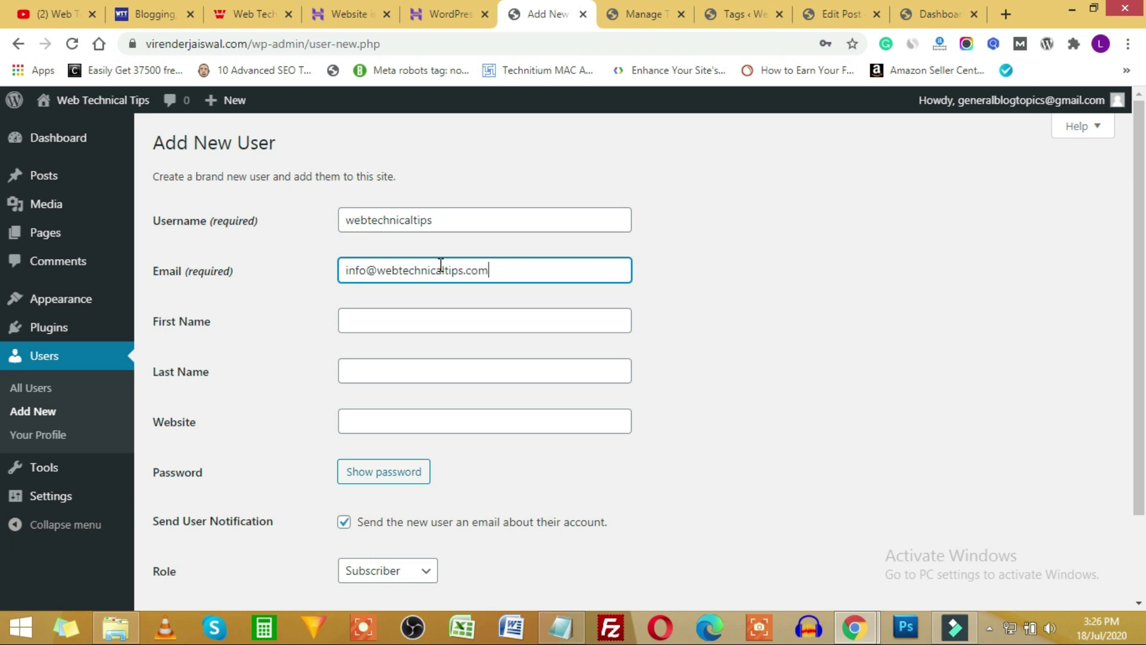
pyautogui.click(431, 309)
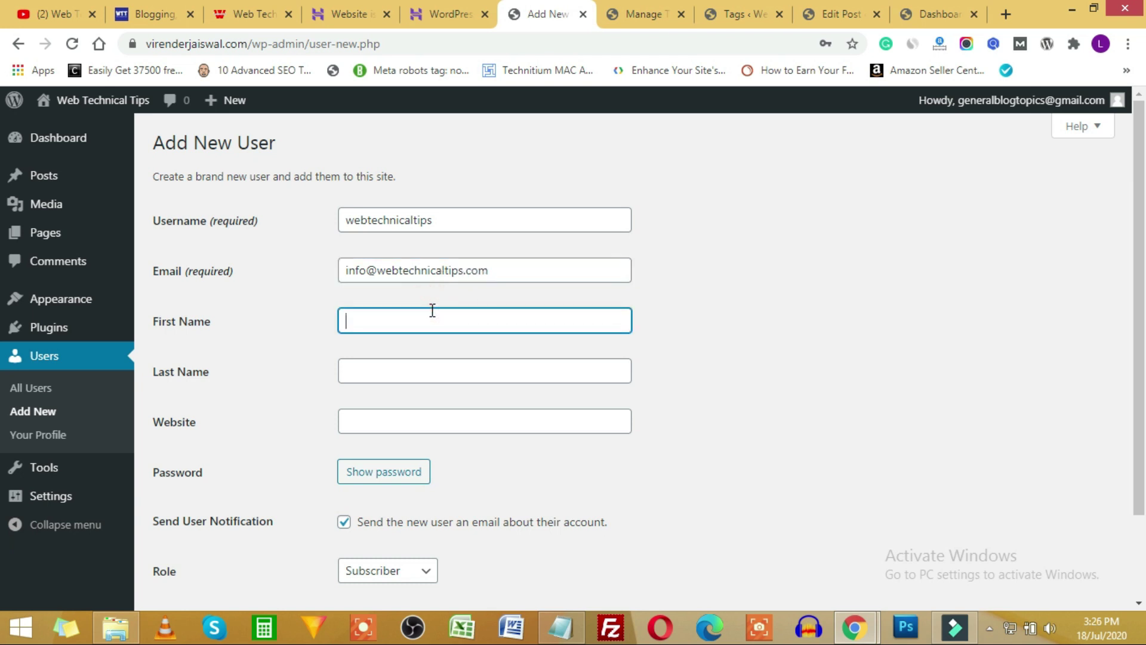
pyautogui.write('virender')
pyautogui.press('Tab')
pyautogui.write('jais')
pyautogui.press('Tab')
pyautogui.scroll(-2, 424, 424)
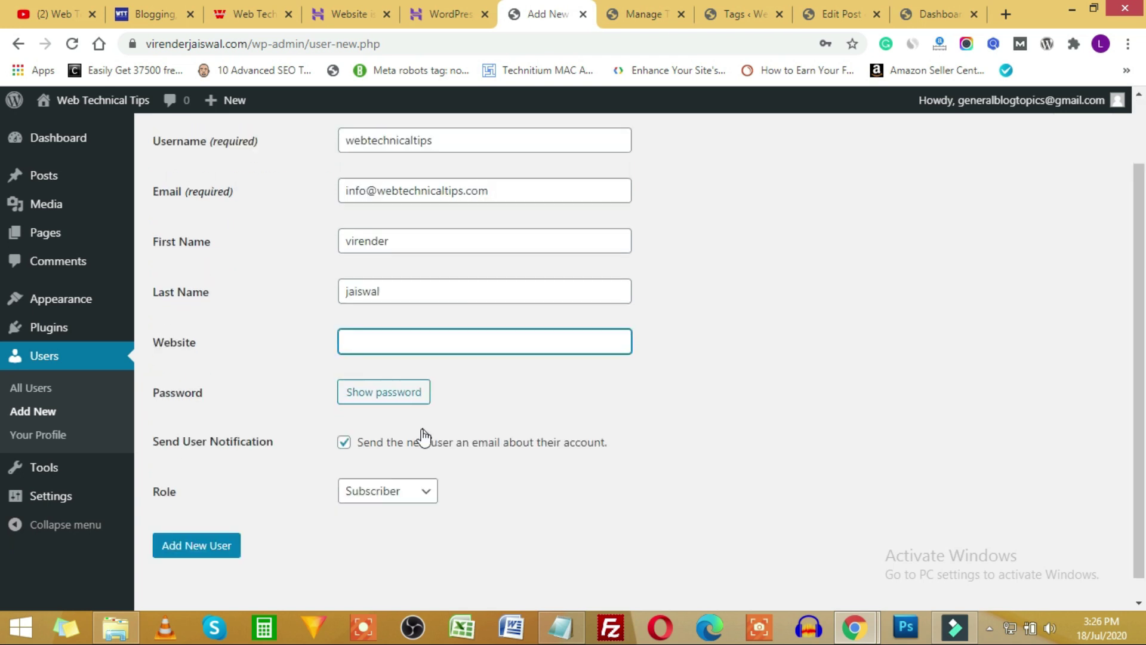
# Give the new user the Author role and save the generated password into the Notepad notes.
pyautogui.click(389, 395)
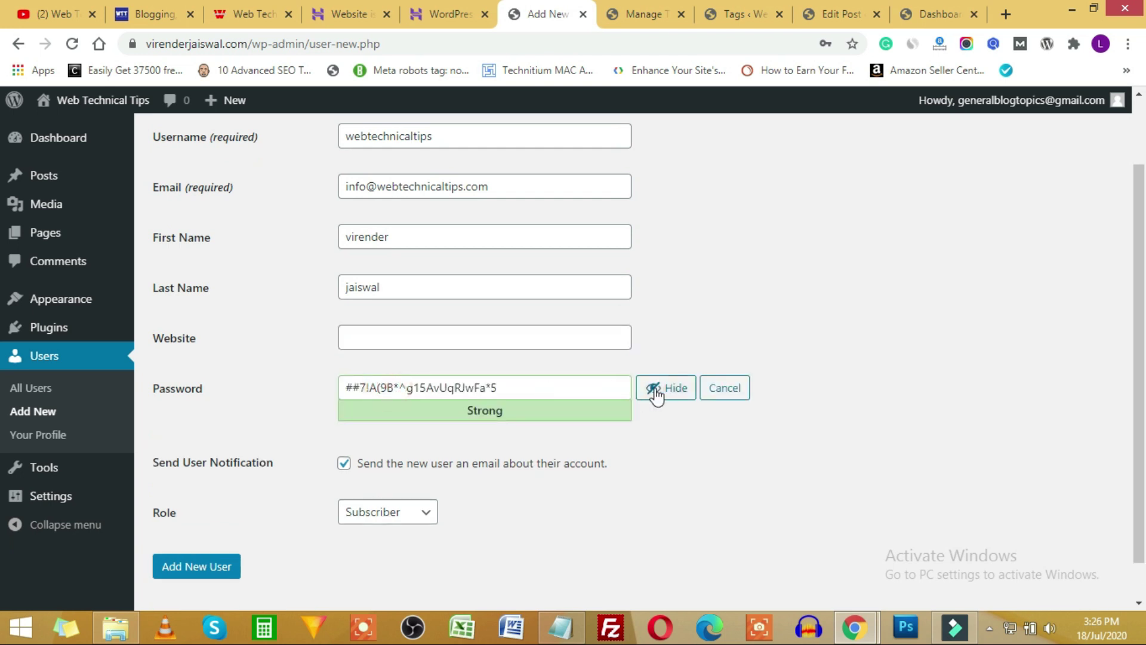
pyautogui.tripleClick(539, 389)
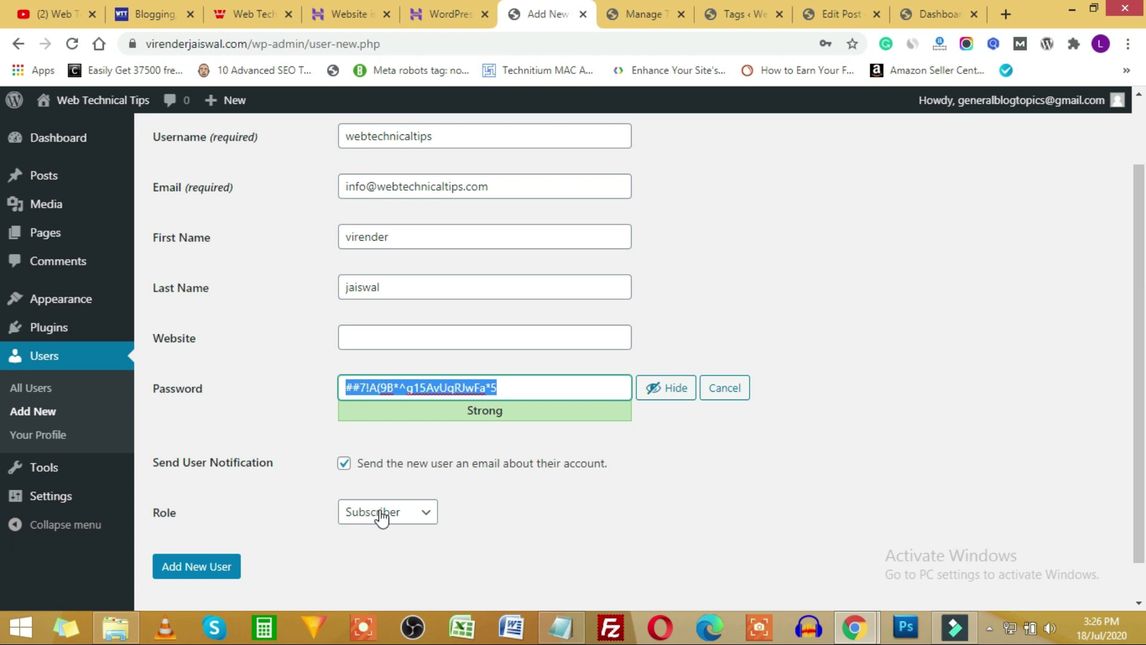
pyautogui.scroll(-1, 556, 489)
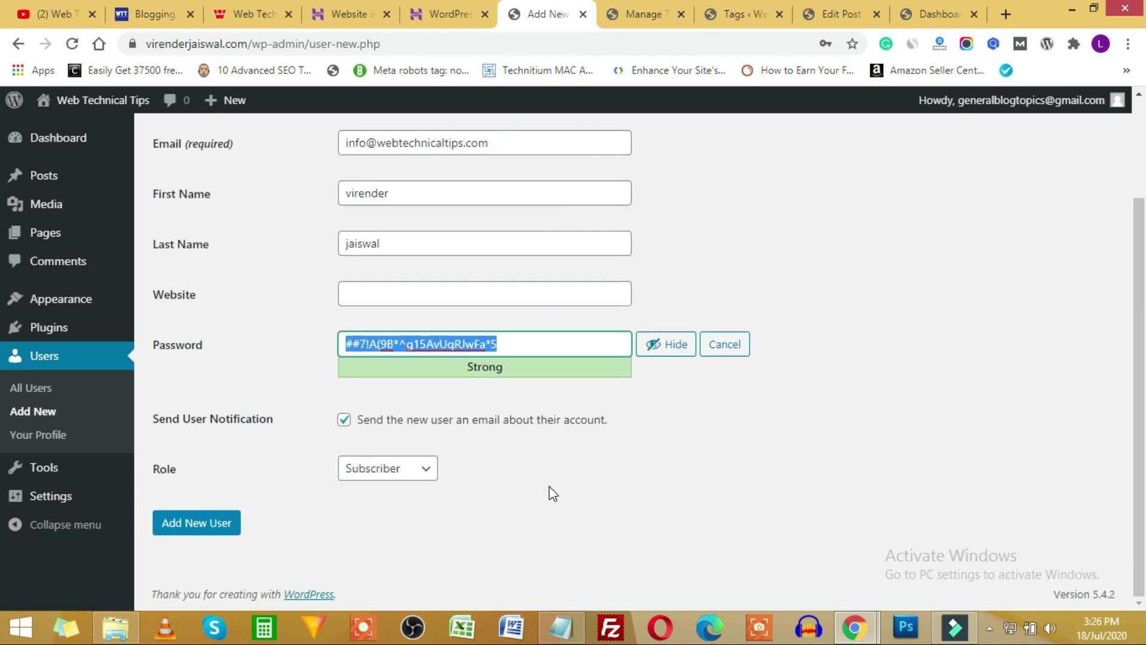
pyautogui.click(372, 477)
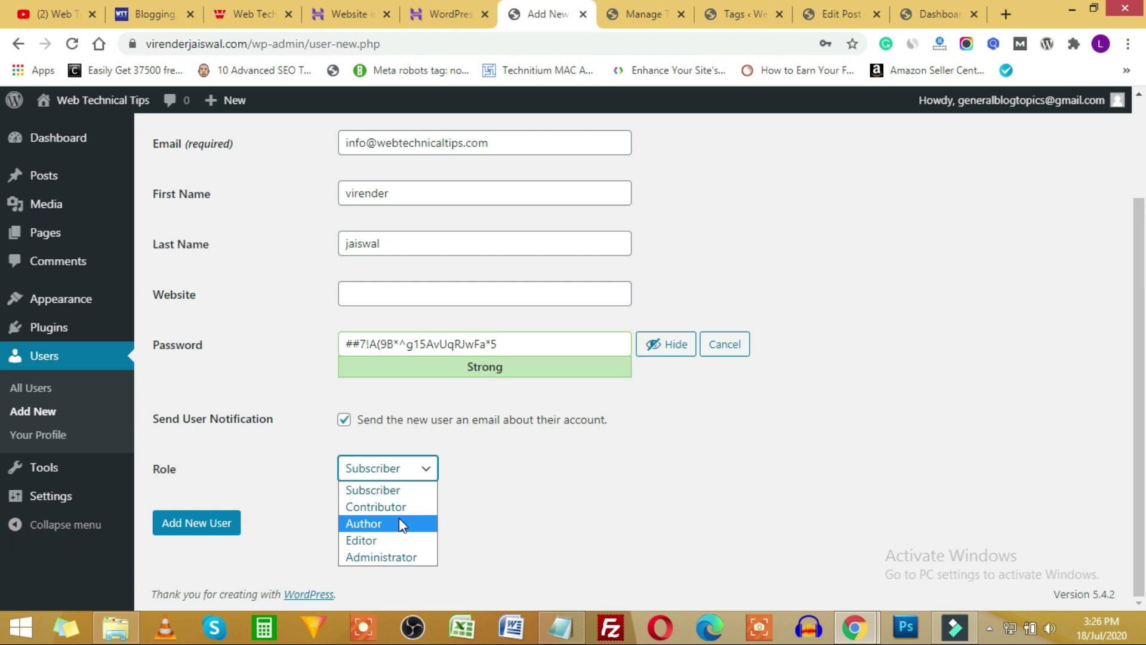
pyautogui.click(399, 520)
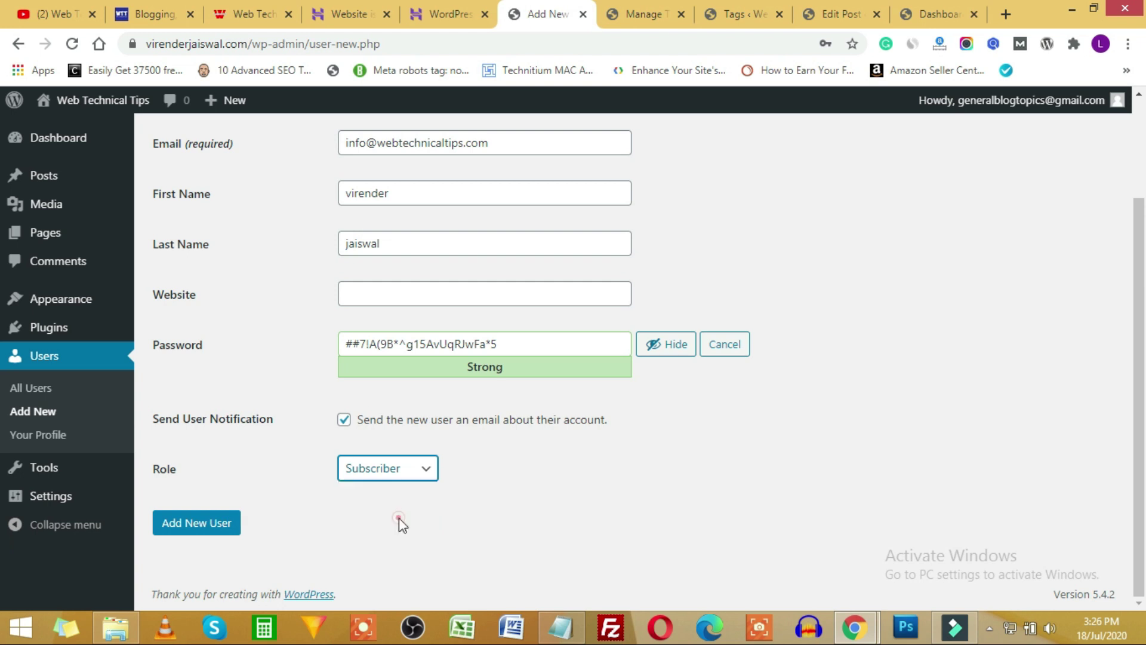
pyautogui.tripleClick(544, 350)
pyautogui.hotkey('ctrl', 'c')
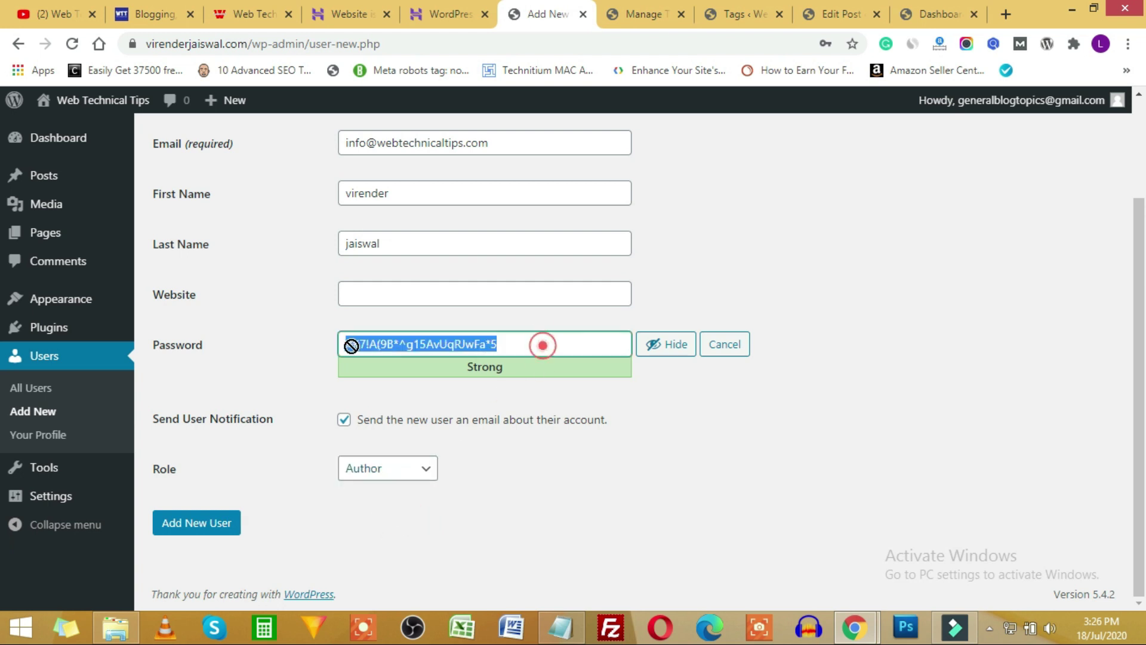
pyautogui.click(572, 630)
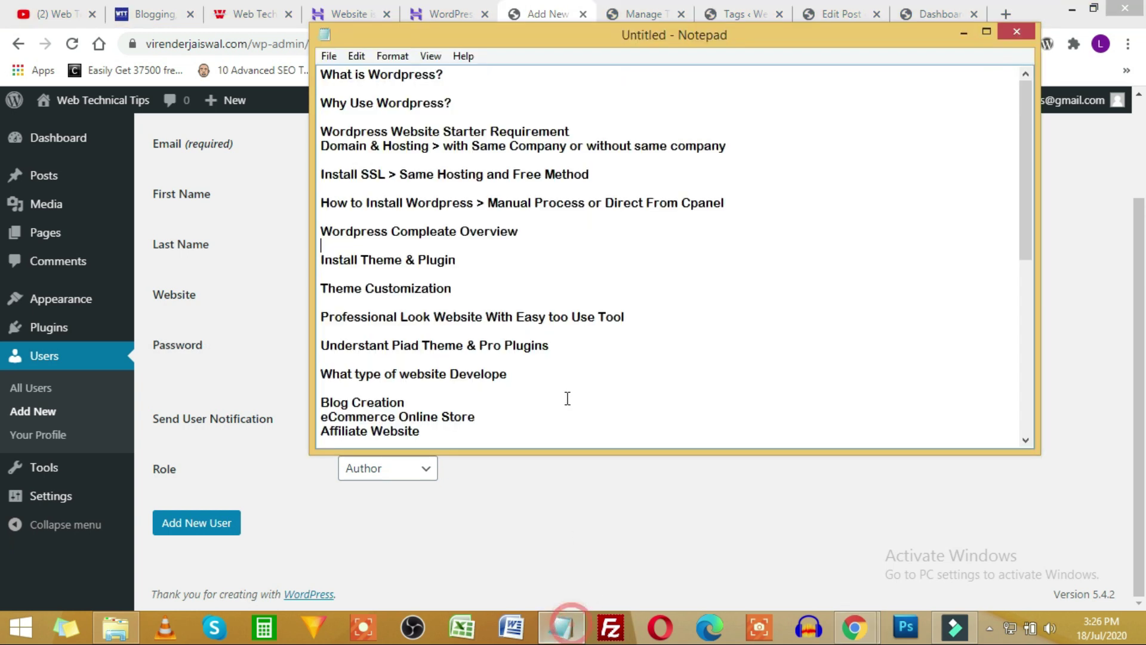
pyautogui.scroll(-8, 566, 397)
pyautogui.click(607, 416)
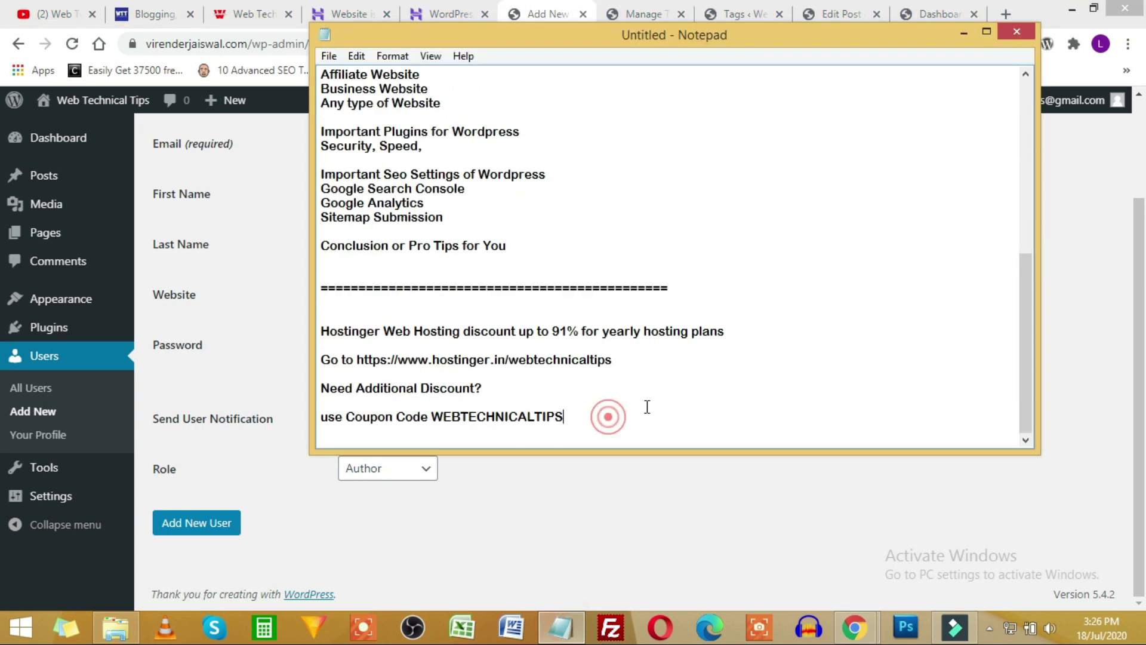
pyautogui.press('Return')
pyautogui.press('Return')
pyautogui.press('Return')
pyautogui.press('Return')
pyautogui.hotkey('ctrl', 'v')
pyautogui.hotkey('alt', 'Tab')
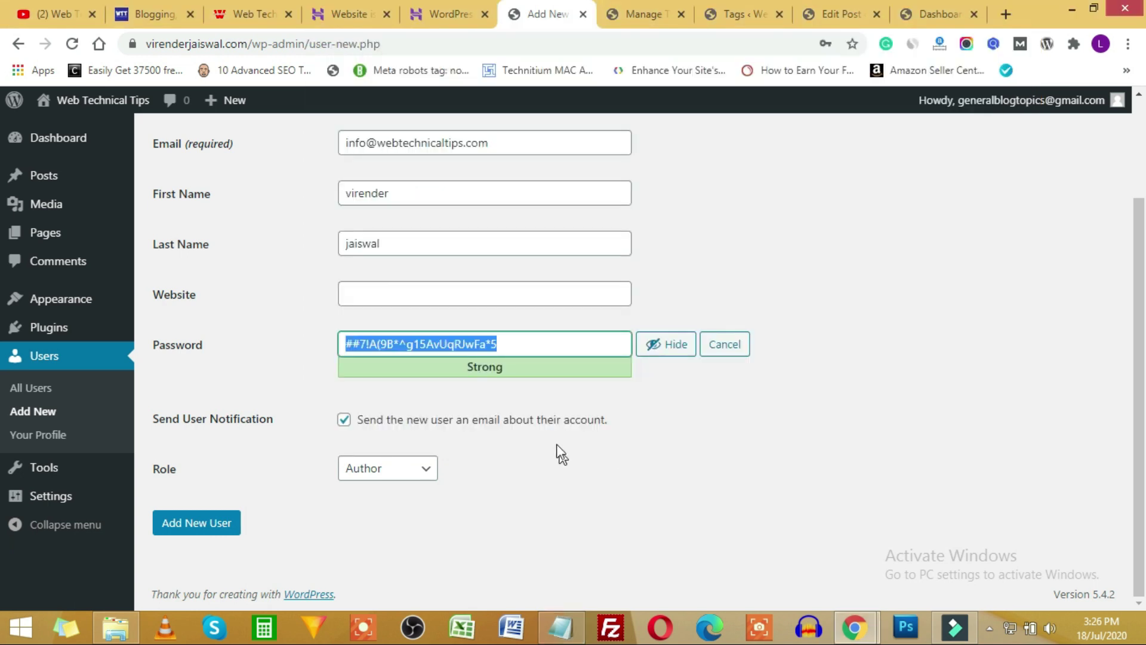
# Copy the new username into the notes above the saved password.
pyautogui.scroll(2, 495, 412)
pyautogui.click(396, 221)
pyautogui.doubleClick(396, 220)
pyautogui.hotkey('ctrl', 'c')
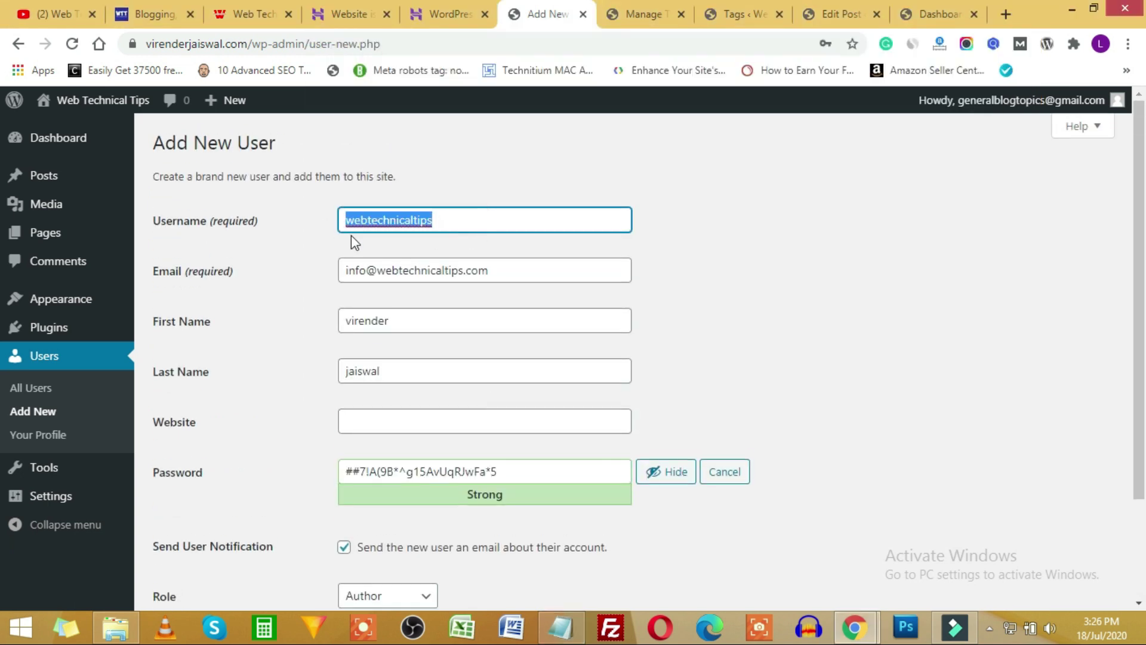
pyautogui.hotkey('alt', 'Tab')
pyautogui.click(364, 398)
pyautogui.hotkey('ctrl', 'v')
pyautogui.hotkey('alt', 'Tab')
# Create the new Author user and copy the site address.
pyautogui.scroll(-1, 537, 448)
pyautogui.scroll(-1, 560, 466)
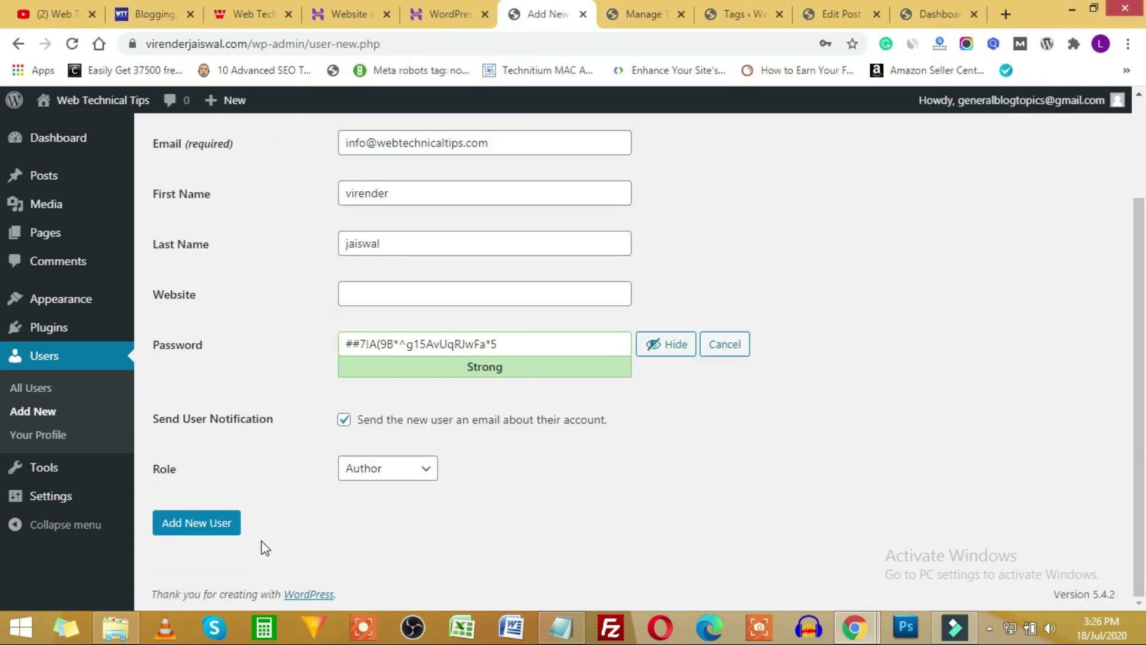
pyautogui.click(207, 529)
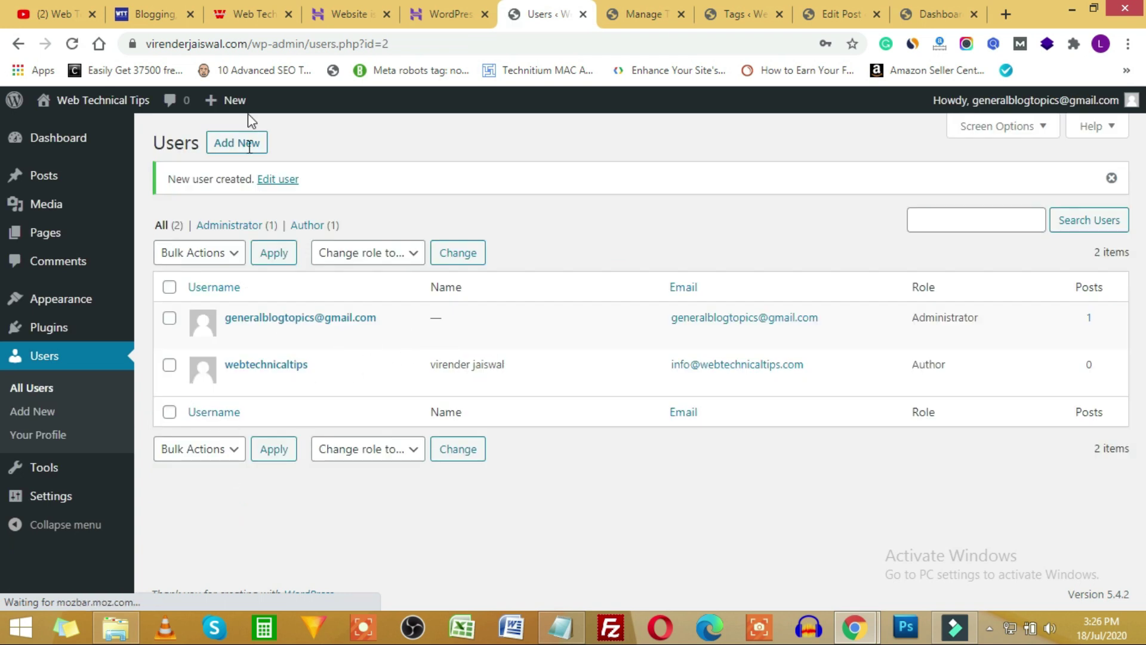
pyautogui.doubleClick(300, 43)
pyautogui.moveTo(210, 45); pyautogui.dragTo(147, 43)
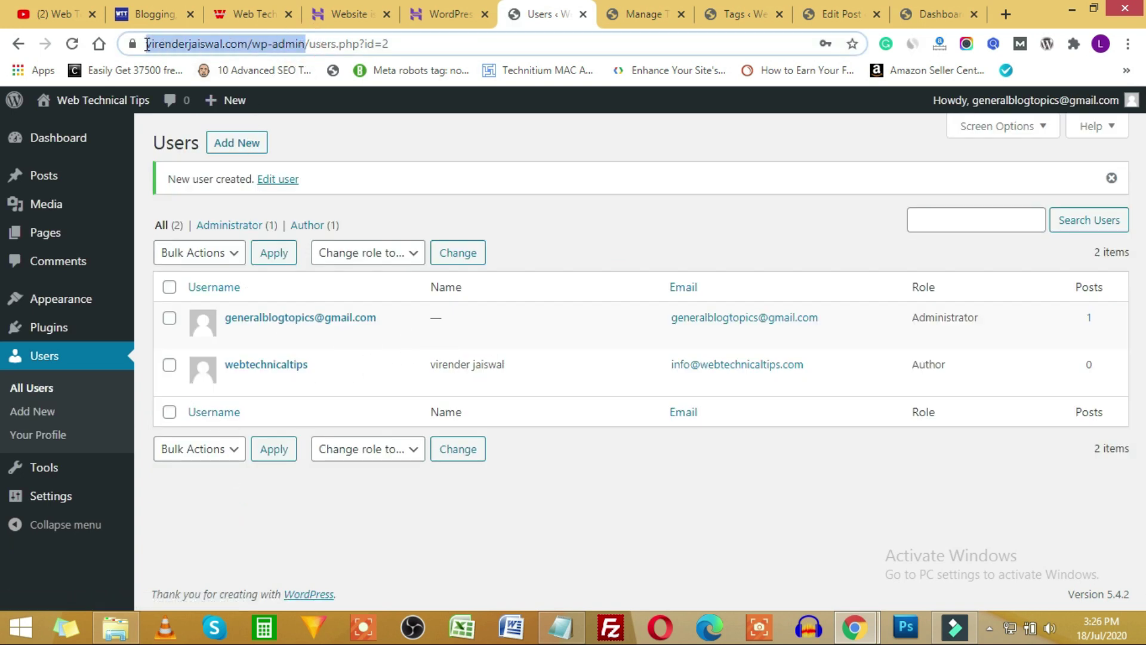
# Load the site's /wp-admin login page in a new private-window tab.
pyautogui.click(870, 620)
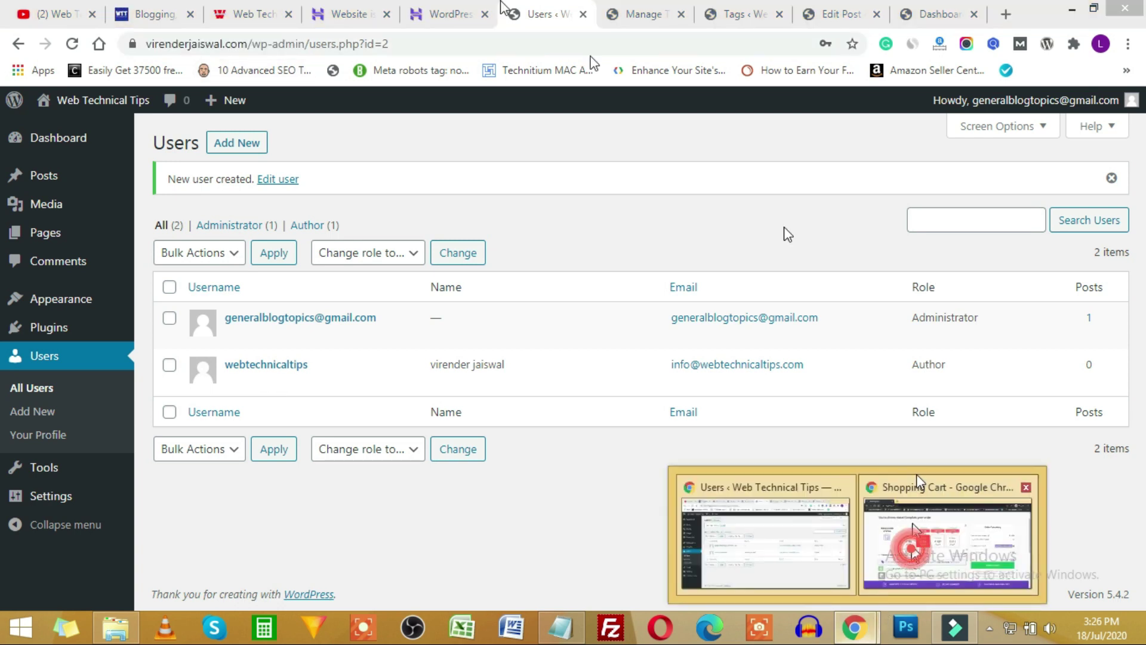
pyautogui.click(915, 474)
pyautogui.click(228, 14)
pyautogui.write('virenderjaiswal.com/wp-admin')
pyautogui.press('Return')
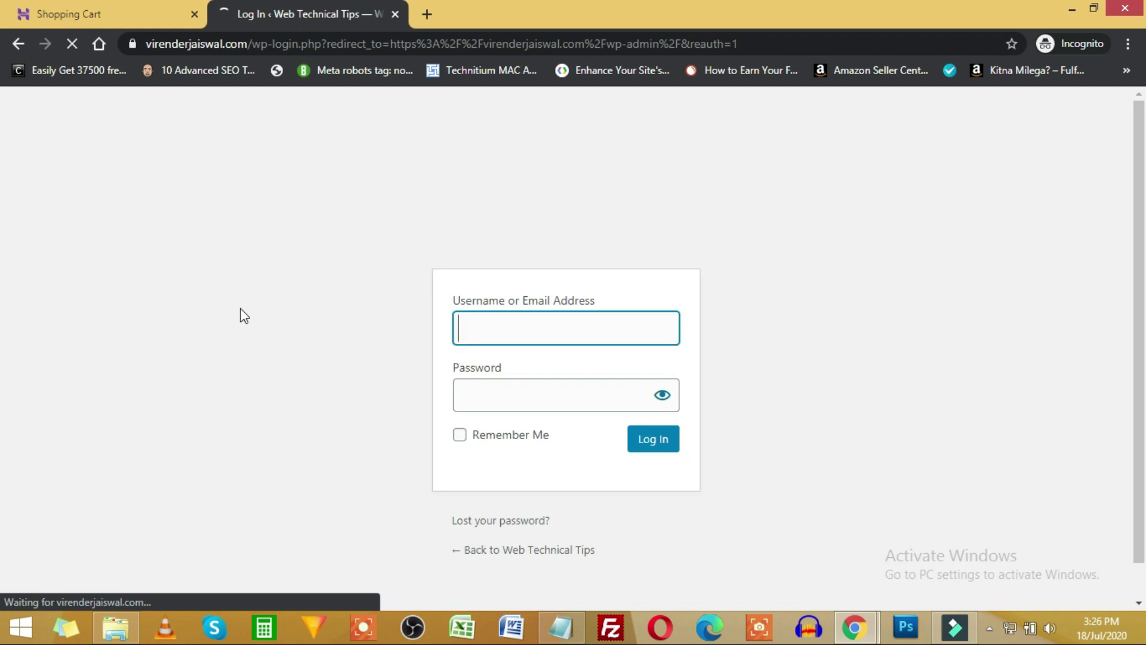
# Fill the login form with the Author username saved in Notepad.
pyautogui.click(561, 603)
pyautogui.moveTo(440, 416); pyautogui.dragTo(330, 401)
pyautogui.doubleClick(406, 402)
pyautogui.hotkey('ctrl', 'c')
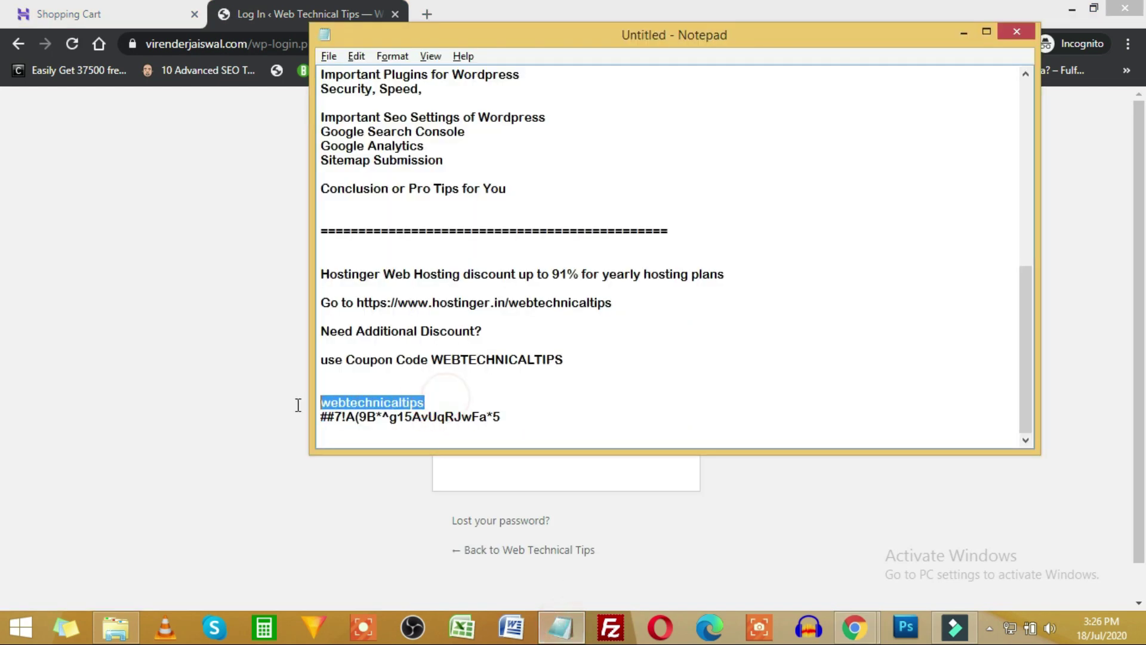
pyautogui.hotkey('alt', 'Tab')
pyautogui.hotkey('ctrl', 'v')
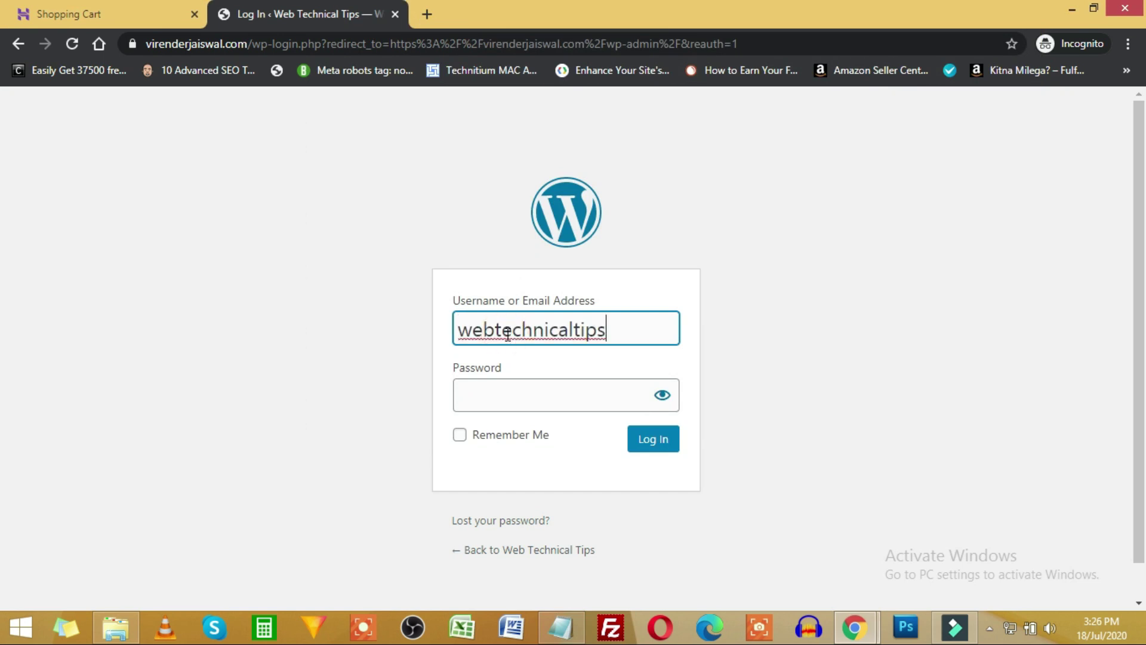
pyautogui.hotkey('alt', 'Tab')
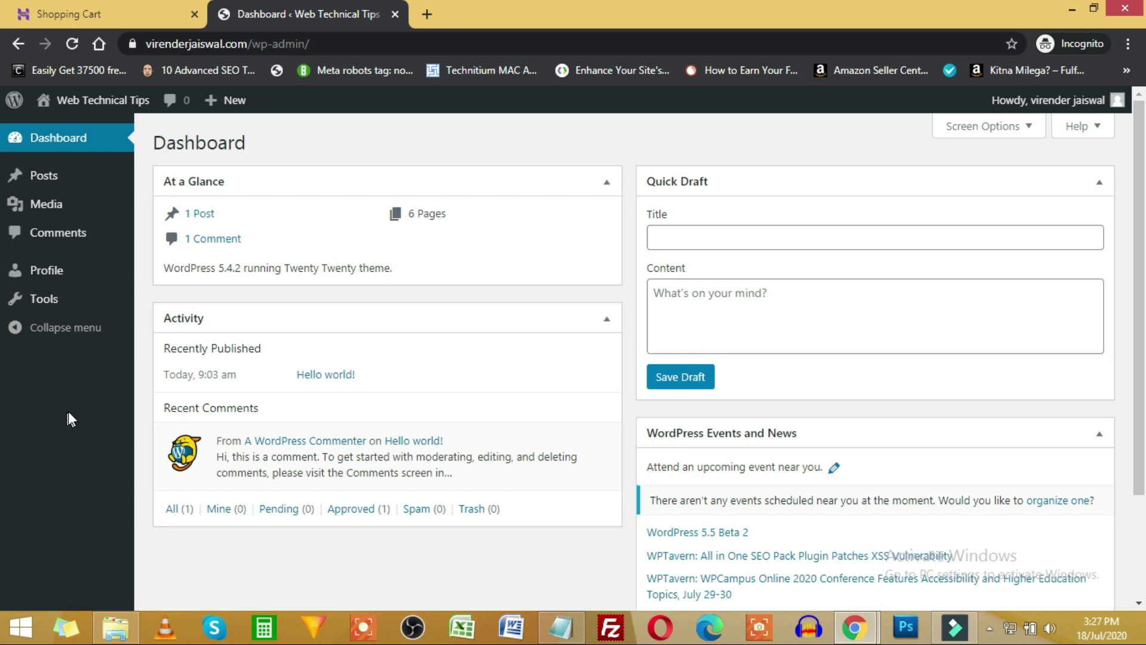
# Hide At a Glance, Activity, Quick Draft and WordPress Events and News on the Author dashboard.
pyautogui.click(1001, 138)
pyautogui.click(232, 161)
pyautogui.click(281, 161)
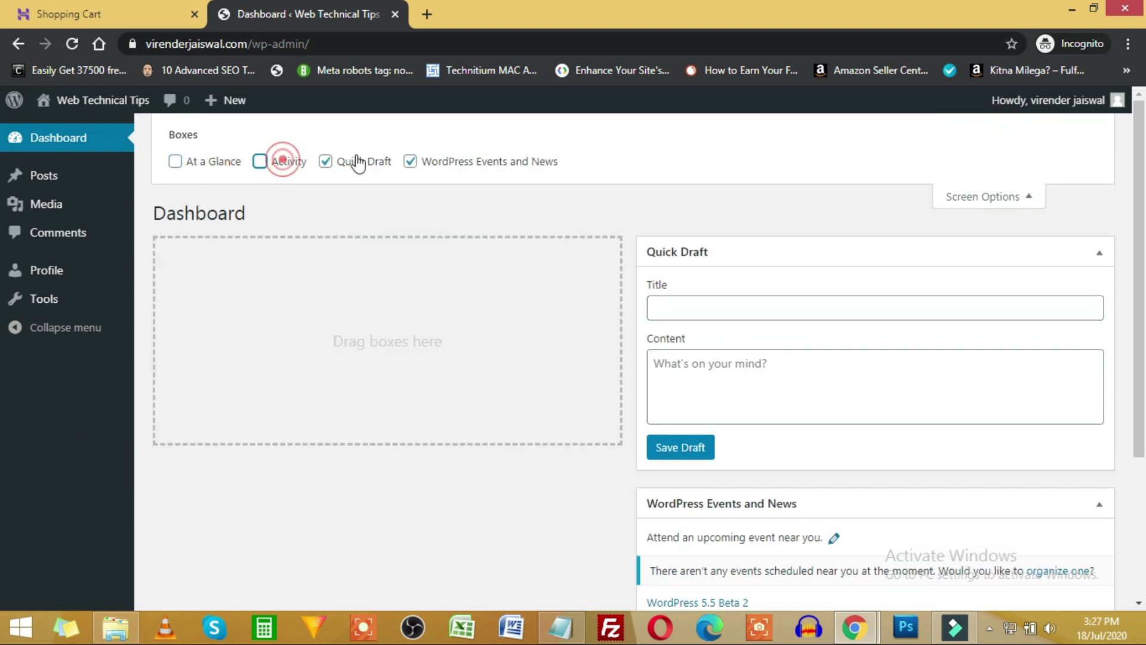
pyautogui.click(357, 161)
pyautogui.click(460, 161)
pyautogui.click(982, 197)
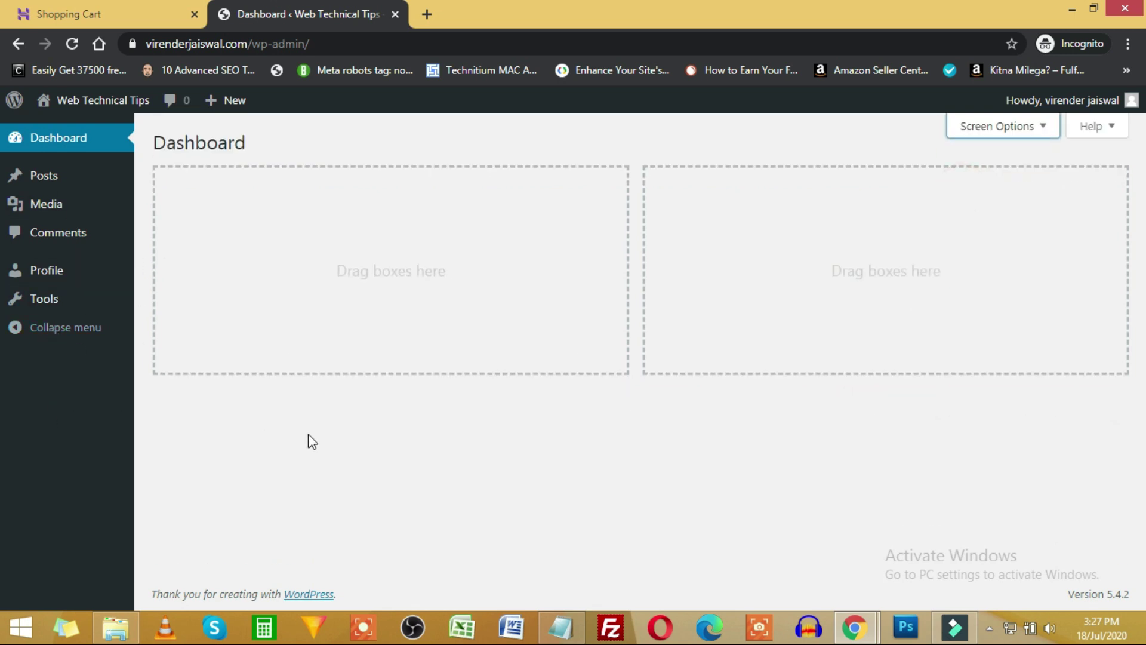
# Compare the administrator's Dashboard home menu with the Author's limited menu across both windows.
pyautogui.hotkey('alt', 'Tab')
pyautogui.hotkey('alt', 'Tab')
pyautogui.hotkey('alt', 'Tab')
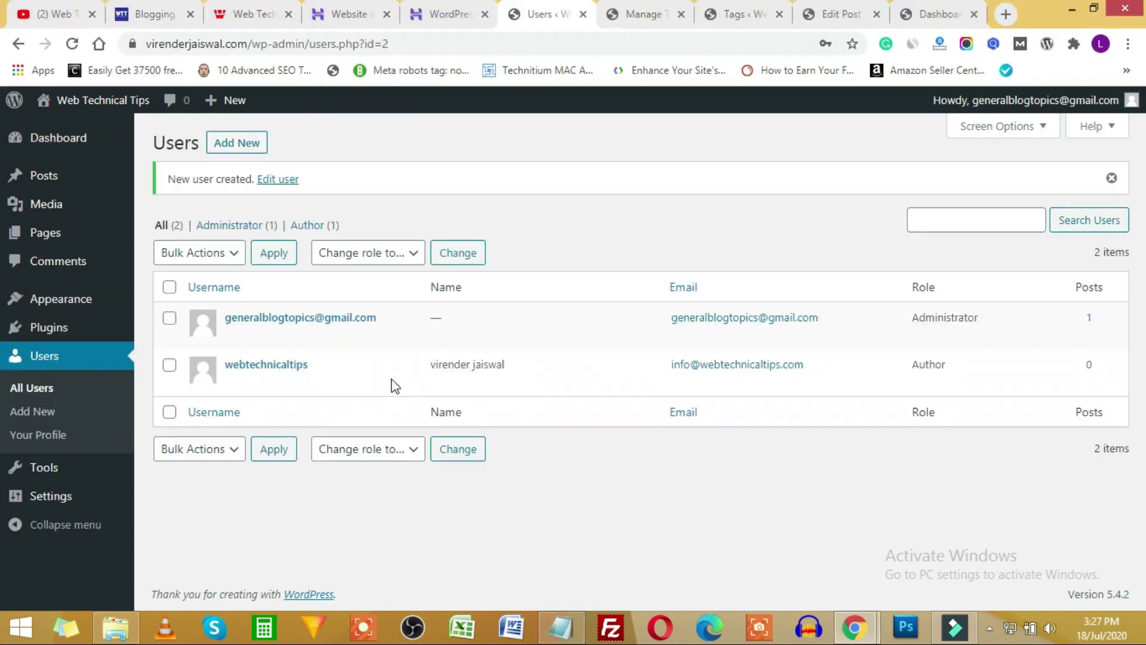
pyautogui.click(57, 137)
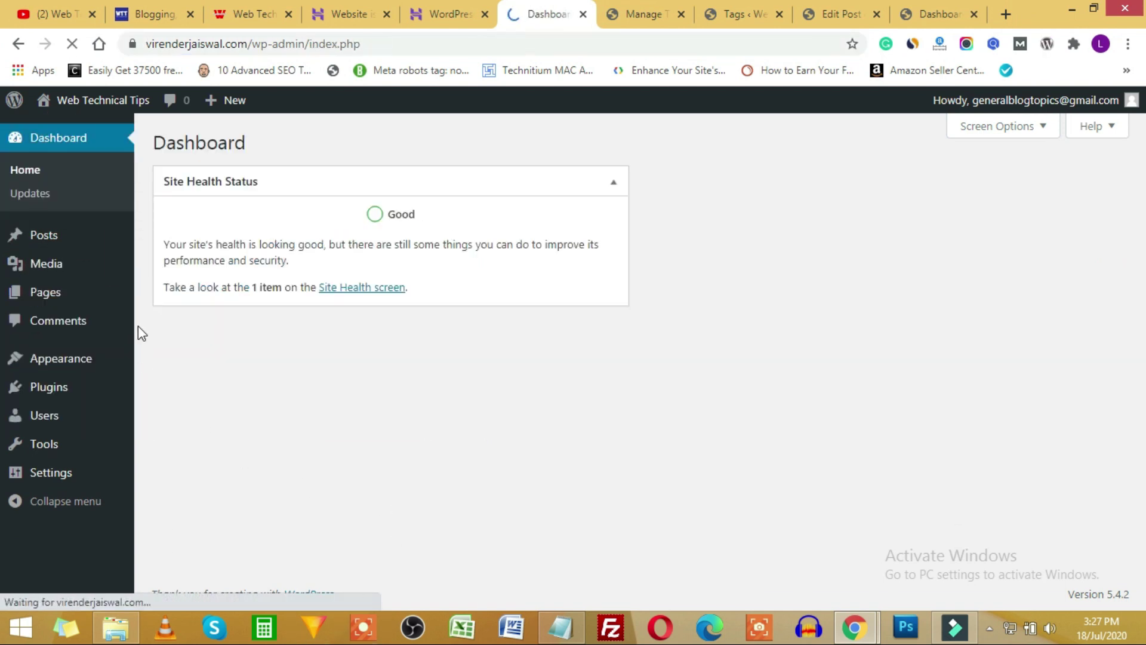
pyautogui.hotkey('alt', 'Tab')
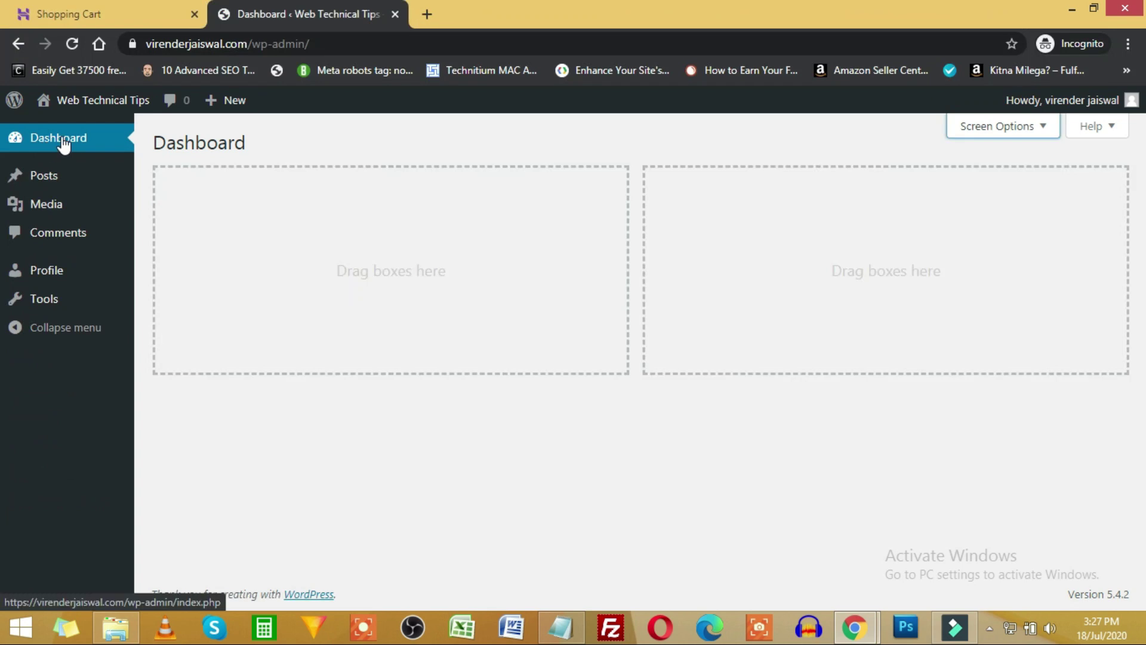
pyautogui.hotkey('alt', 'Tab')
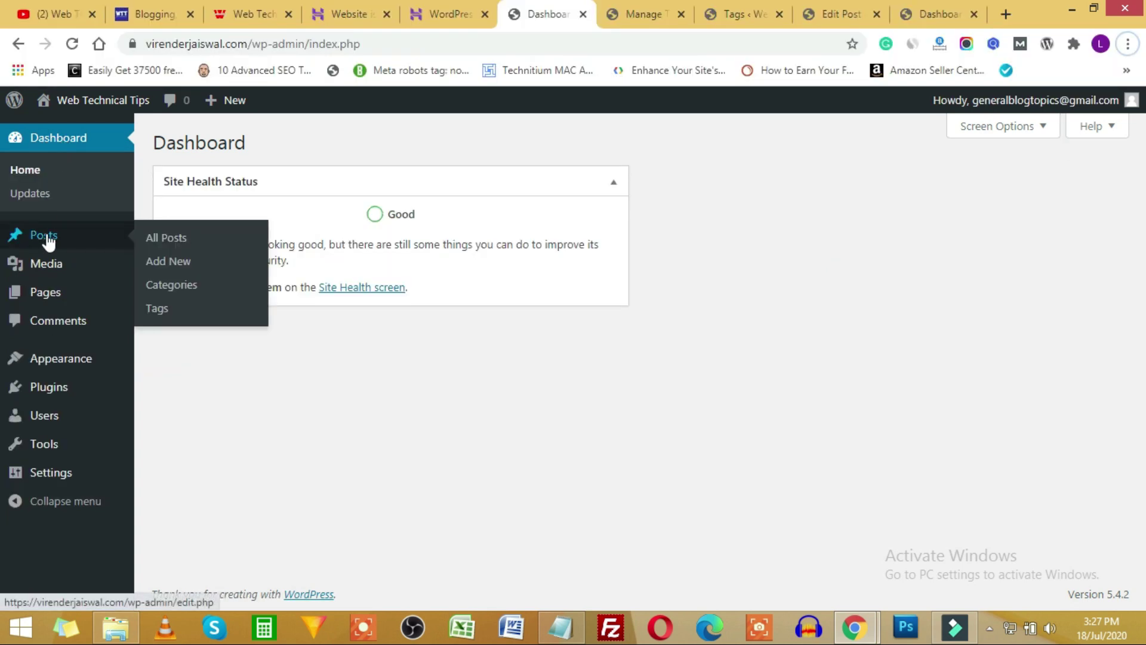
pyautogui.hotkey('alt', 'Tab')
pyautogui.moveTo(50, 188)
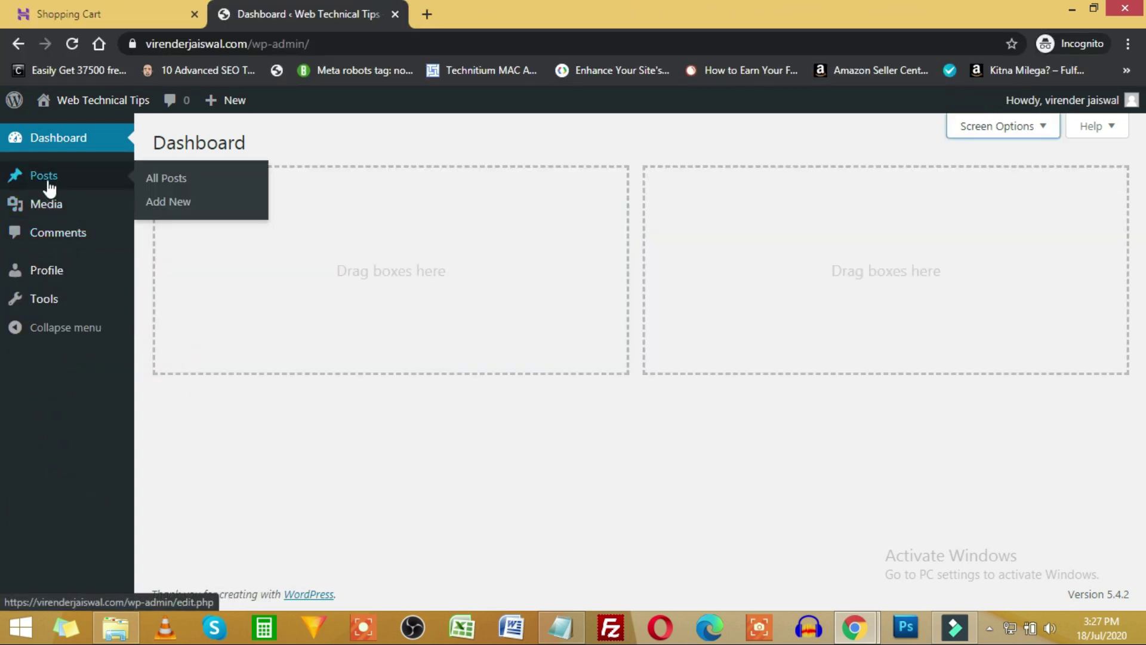
pyautogui.hotkey('alt', 'Tab')
pyautogui.hotkey('alt', 'Tab')
pyautogui.hotkey('alt', 'Tab')
pyautogui.hotkey('alt', 'Tab')
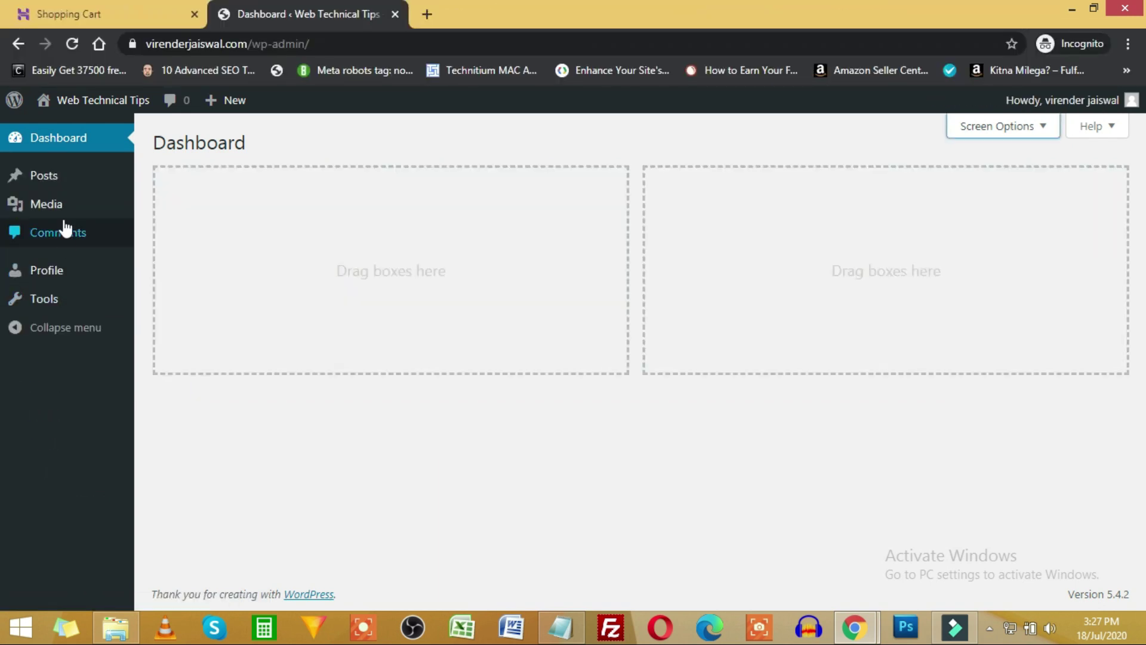
pyautogui.hotkey('alt', 'Tab')
pyautogui.moveTo(69, 361)
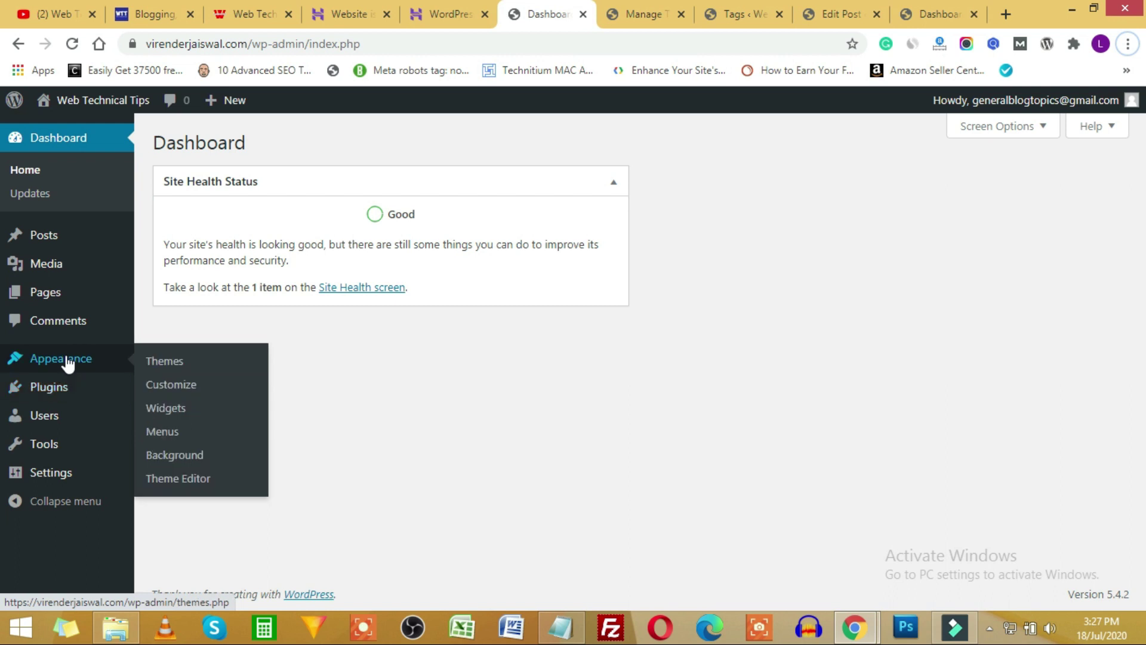
pyautogui.moveTo(45, 424)
pyautogui.hotkey('alt', 'Tab')
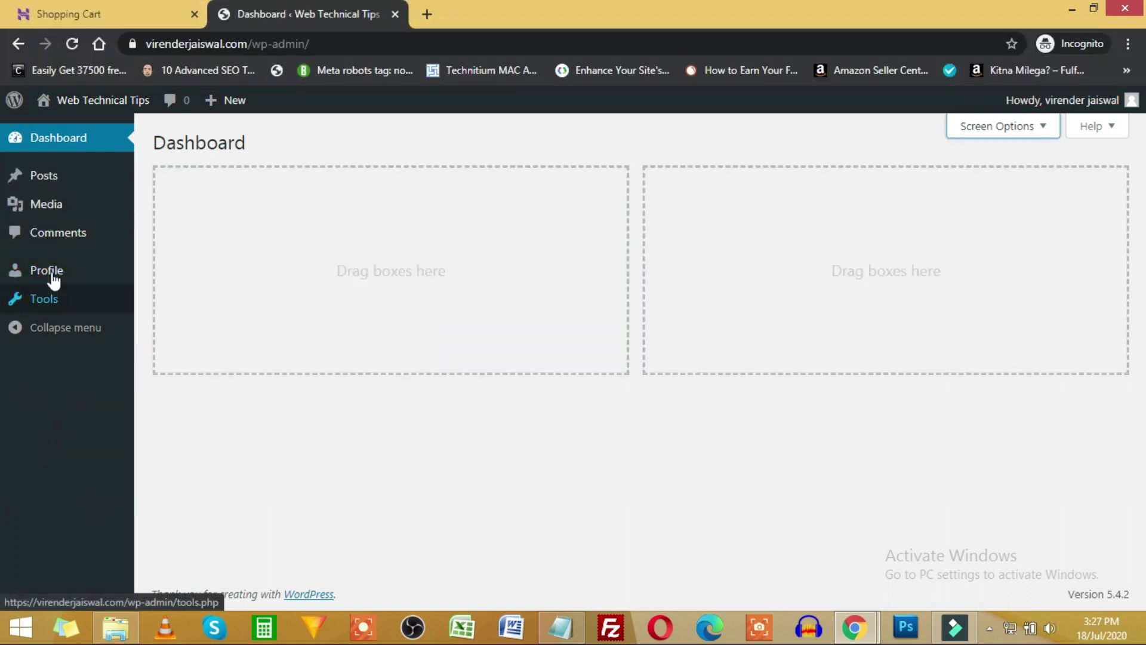
pyautogui.hotkey('alt', 'Tab')
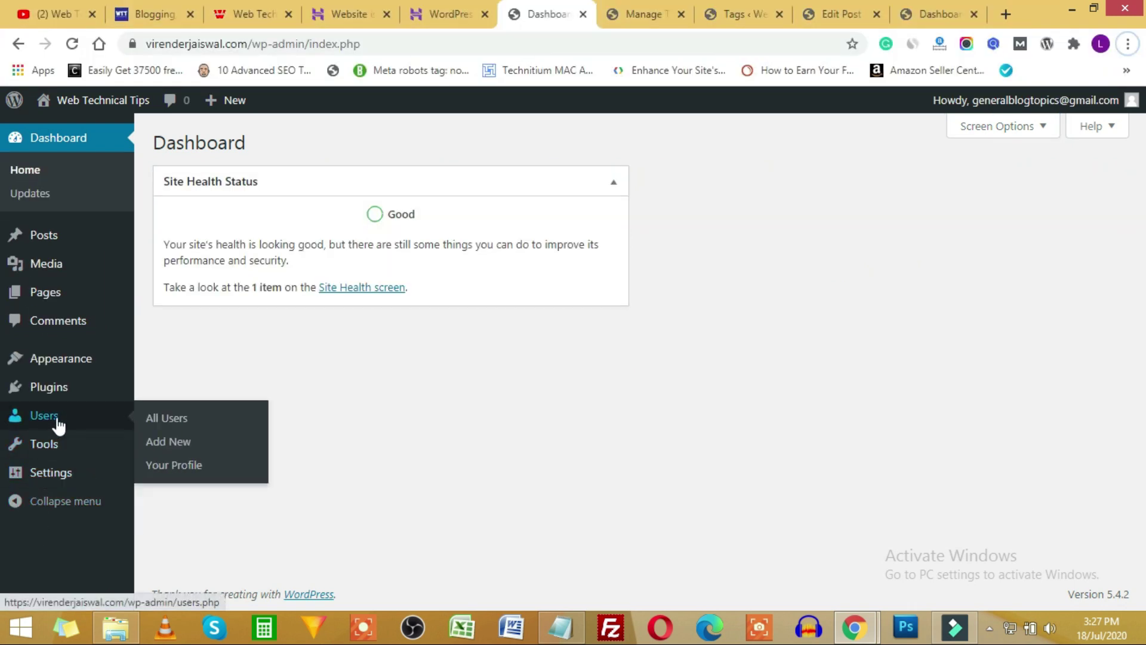
pyautogui.moveTo(50, 447)
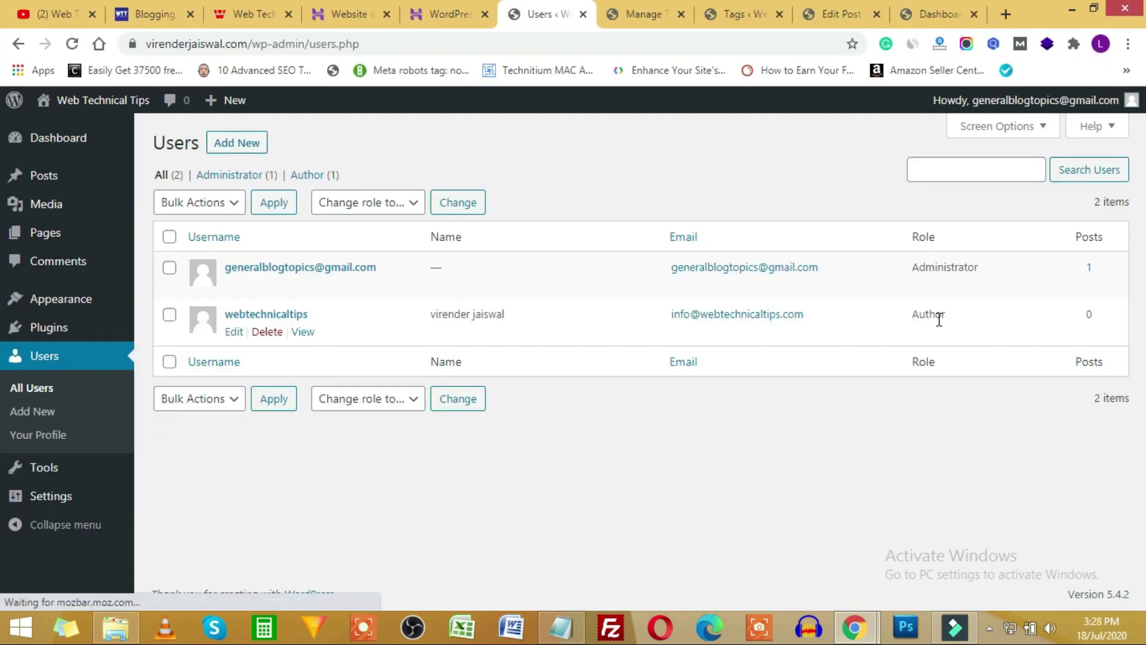
# Change the user's role from Author to Editor and reload the private dashboard to see Pages.
pyautogui.doubleClick(949, 315)
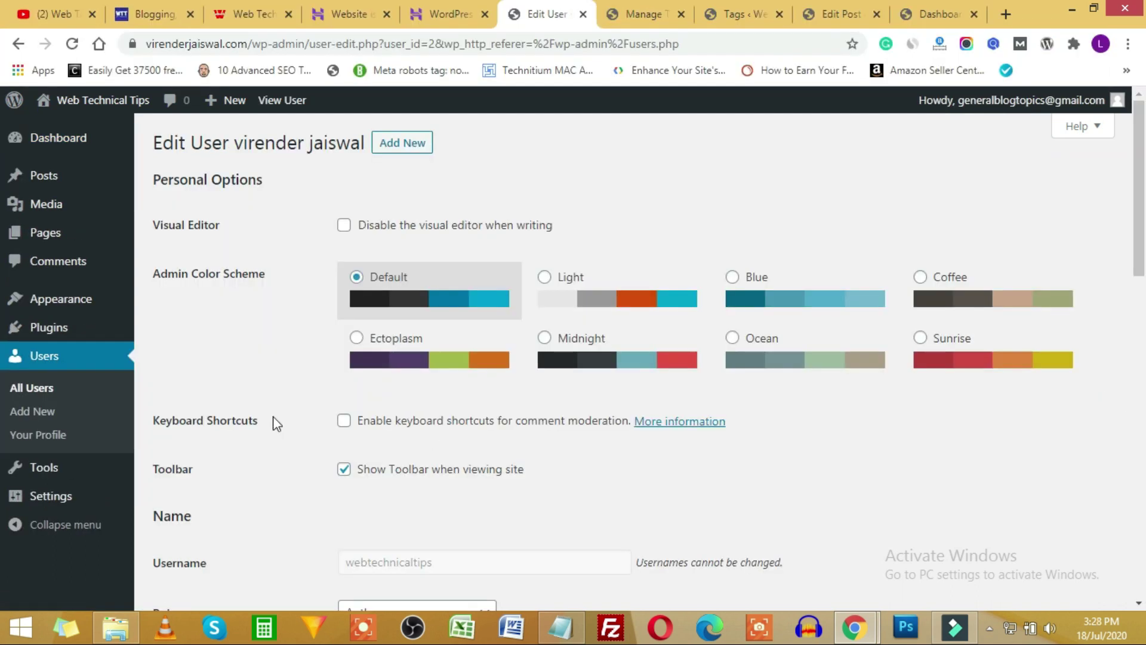
pyautogui.scroll(-4, 263, 424)
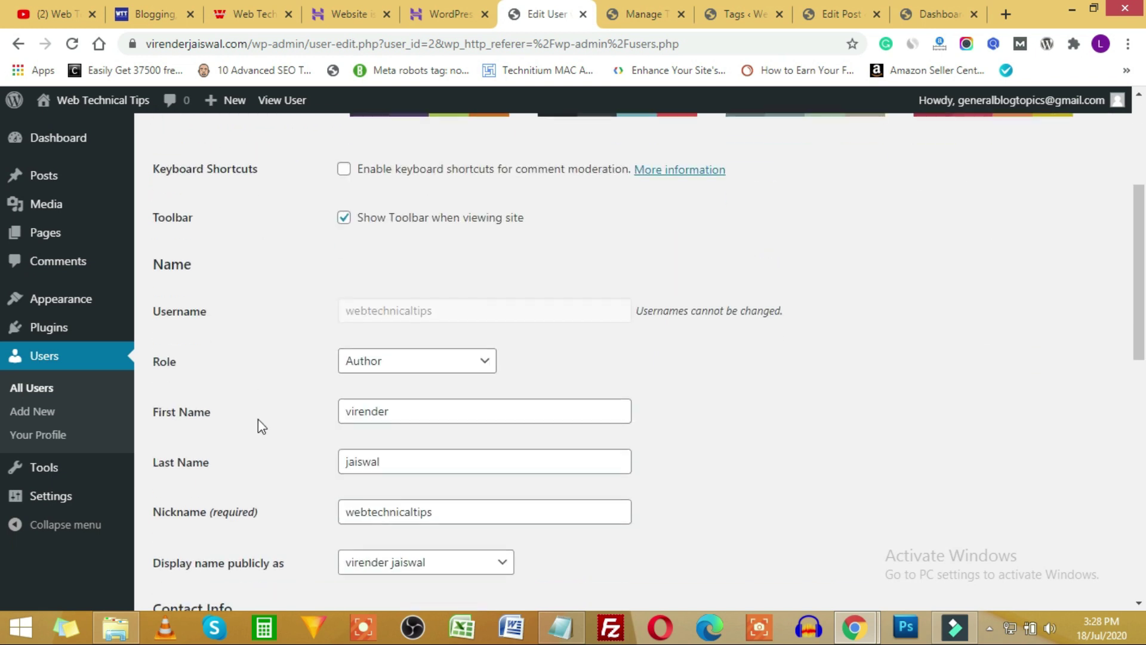
pyautogui.click(438, 366)
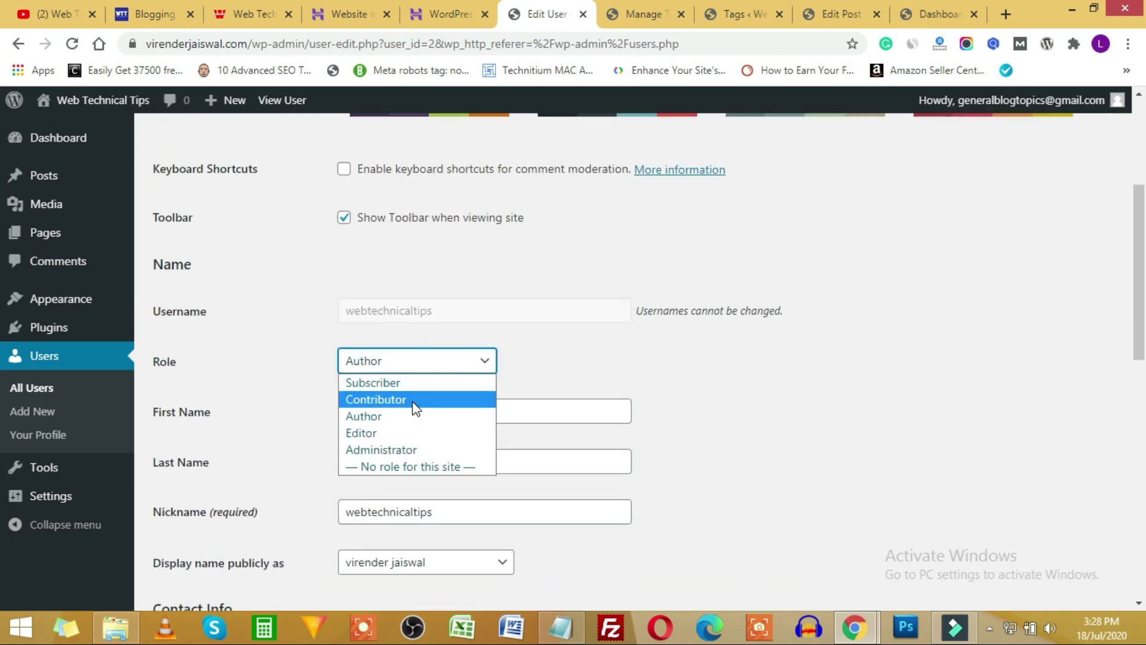
pyautogui.click(394, 433)
pyautogui.scroll(-10, 597, 418)
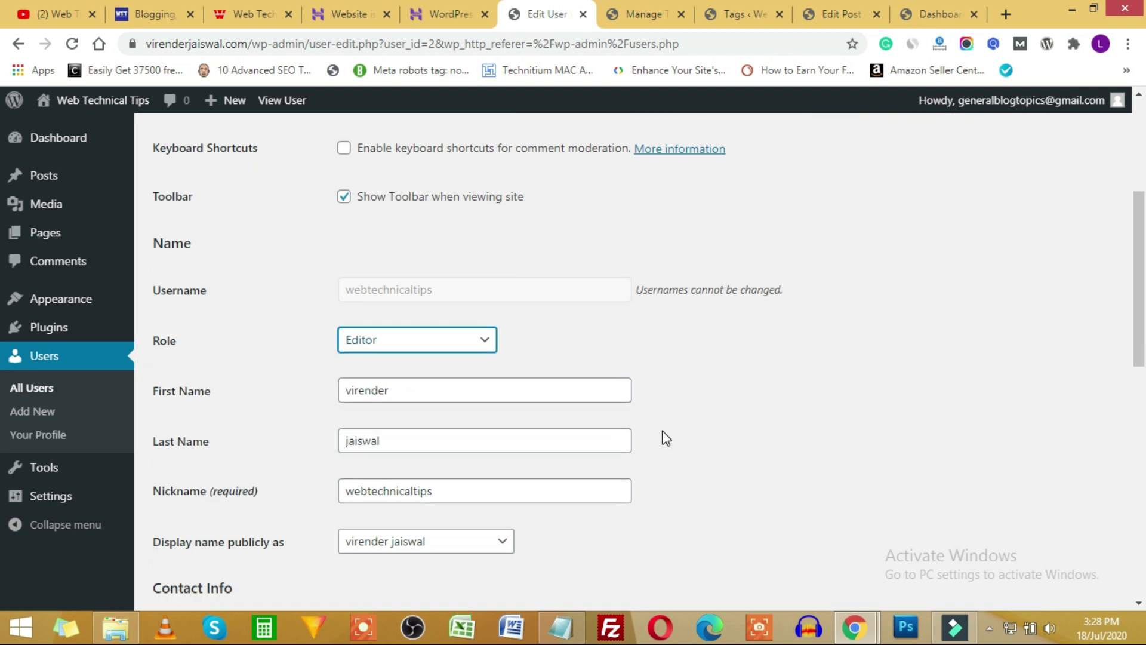
pyautogui.click(177, 524)
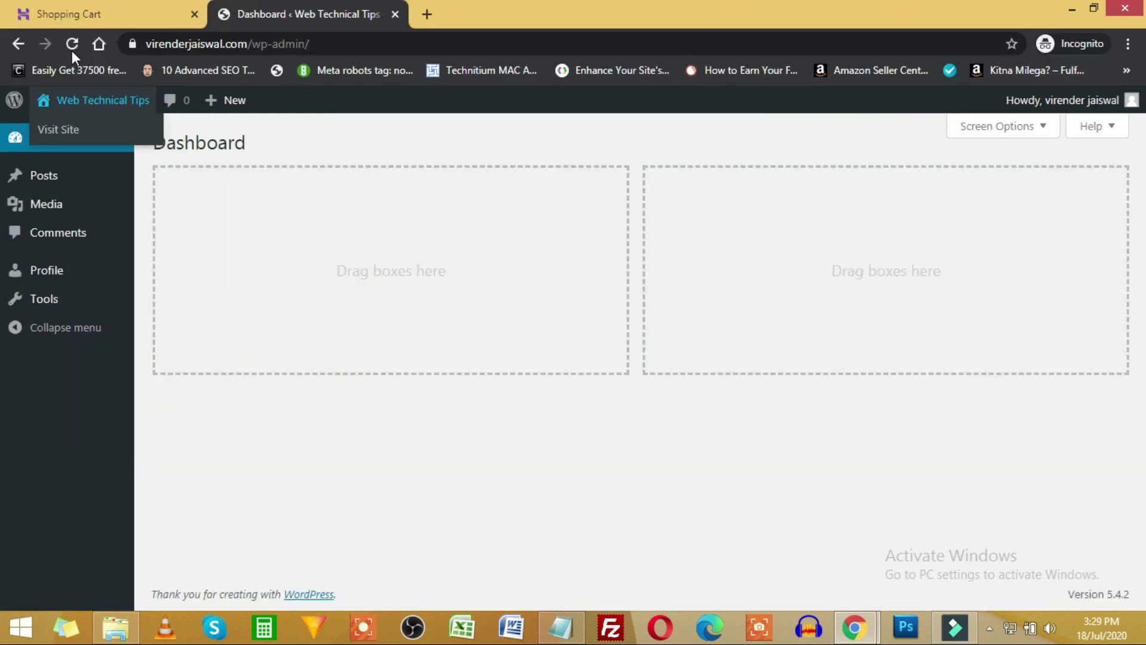
pyautogui.click(71, 47)
pyautogui.moveTo(67, 237)
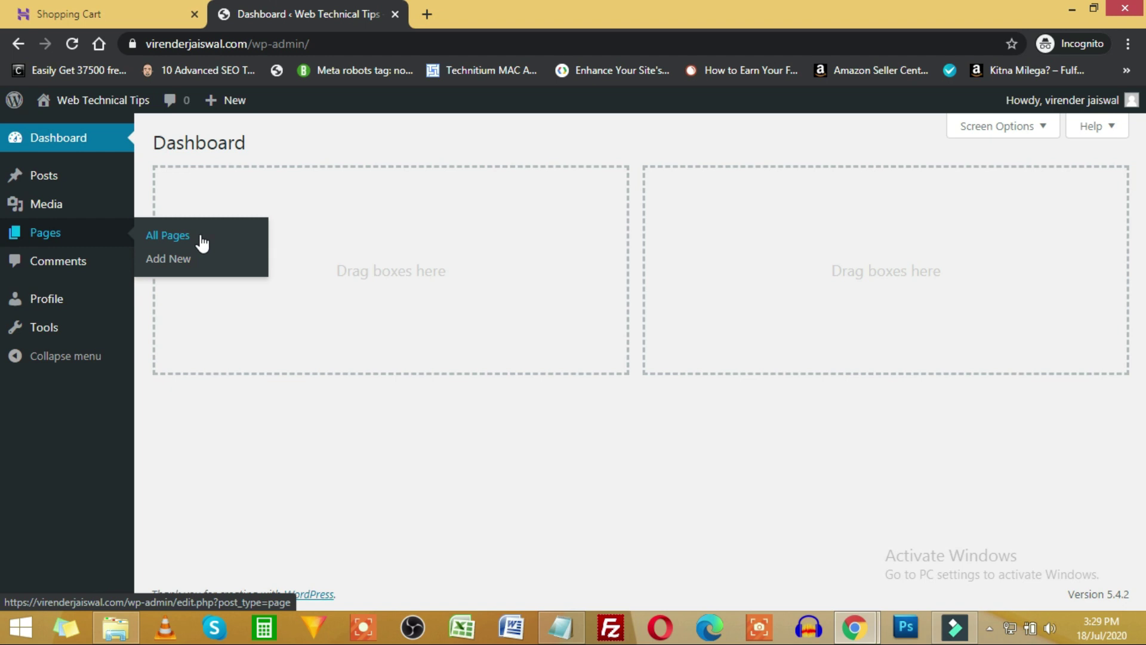
# From the administrator window, open Appearance > Themes showing Twenty Twenty as the only theme.
pyautogui.hotkey('alt', 'Tab')
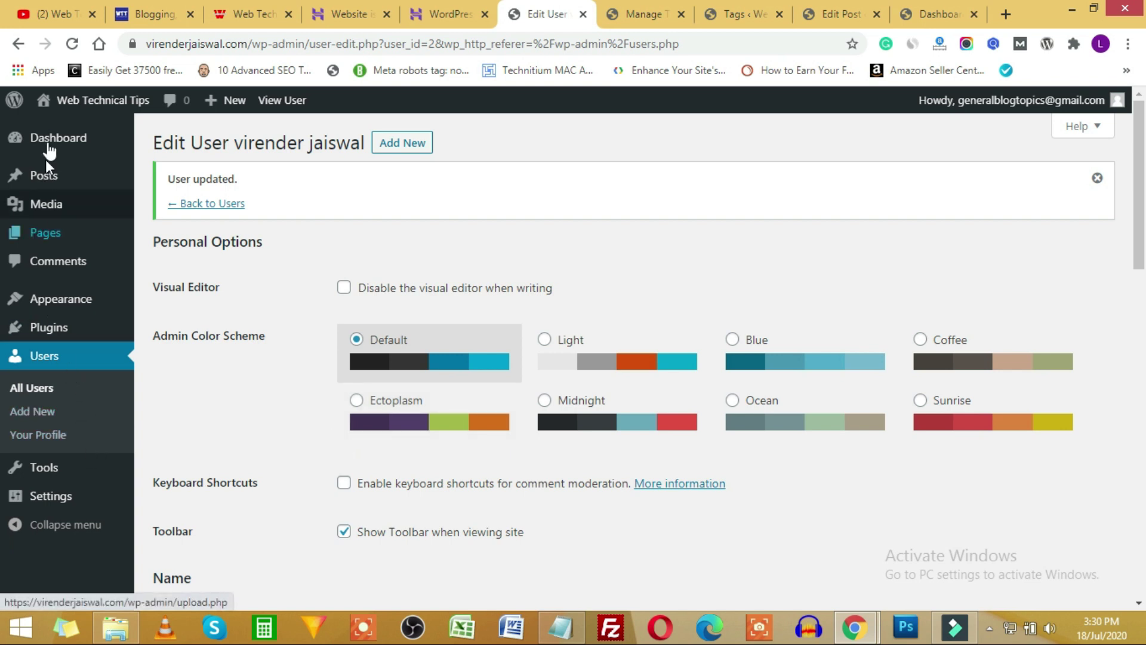
pyautogui.moveTo(66, 298)
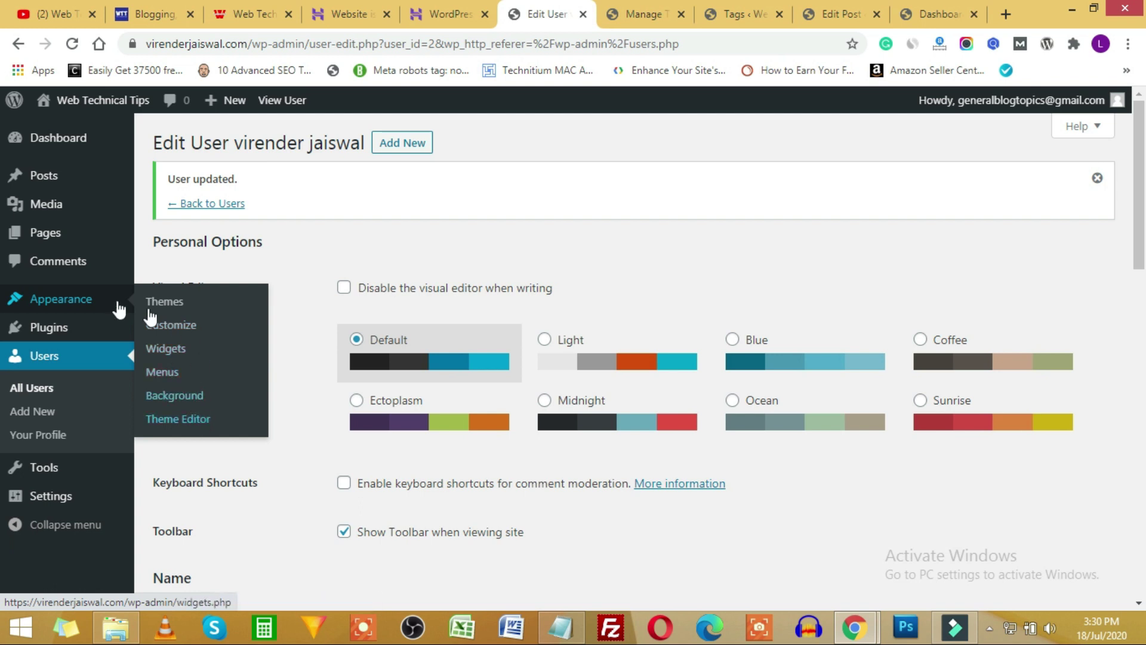
pyautogui.click(67, 303)
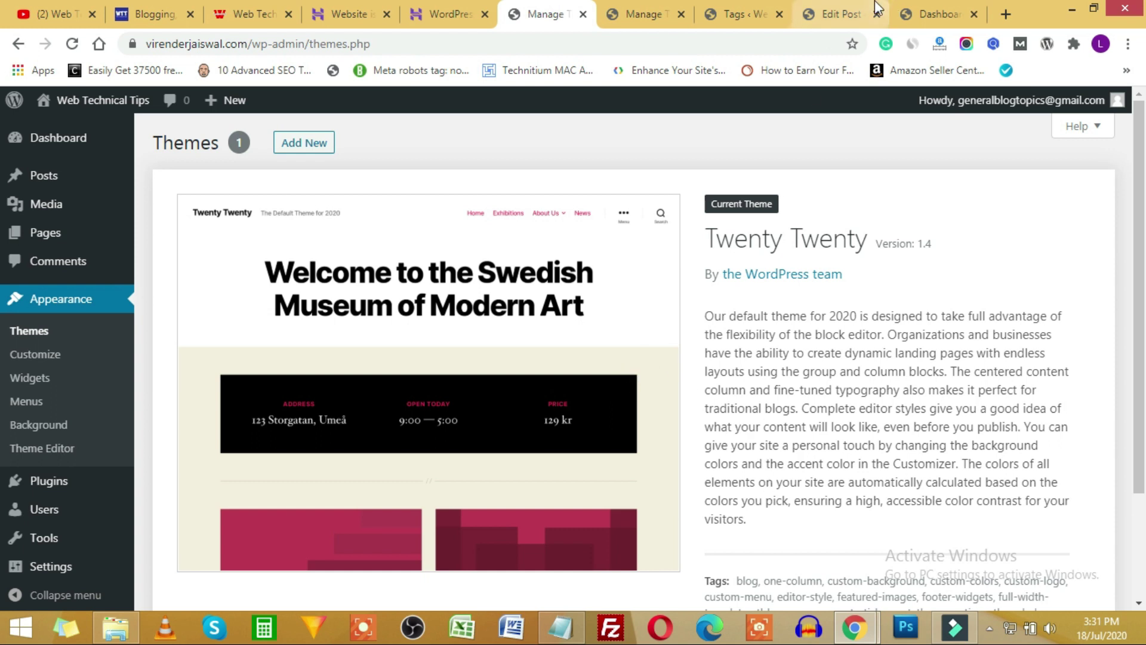
pyautogui.moveTo(872, 603)
pyautogui.click(900, 567)
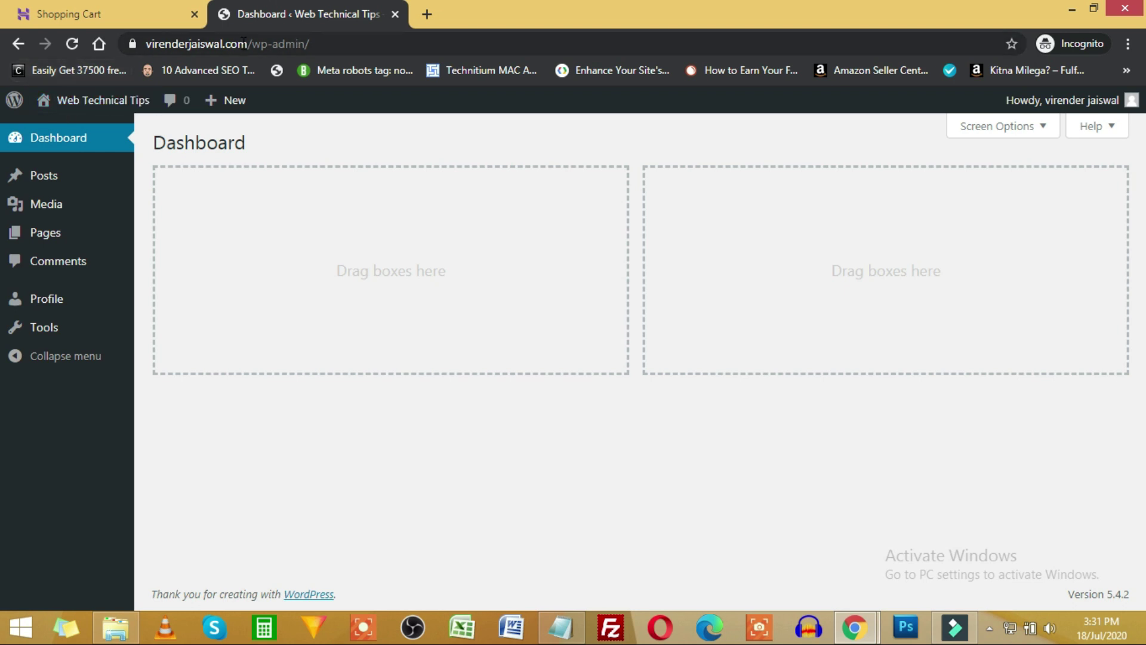
pyautogui.hotkey('alt', 'Tab')
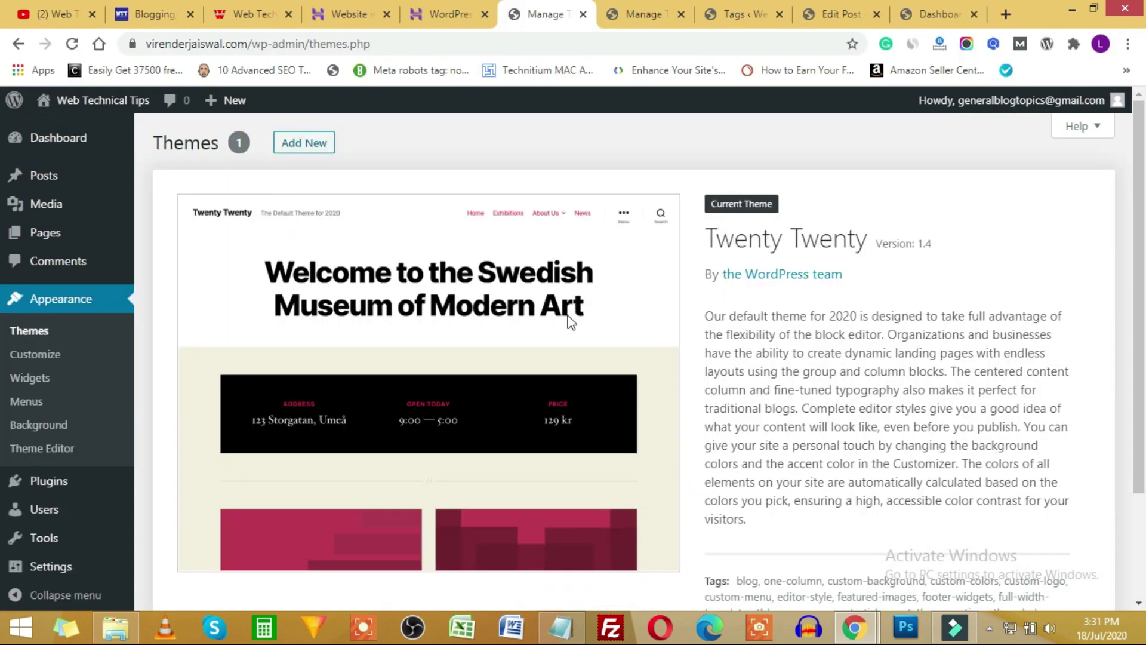
pyautogui.hotkey('alt', 'Tab')
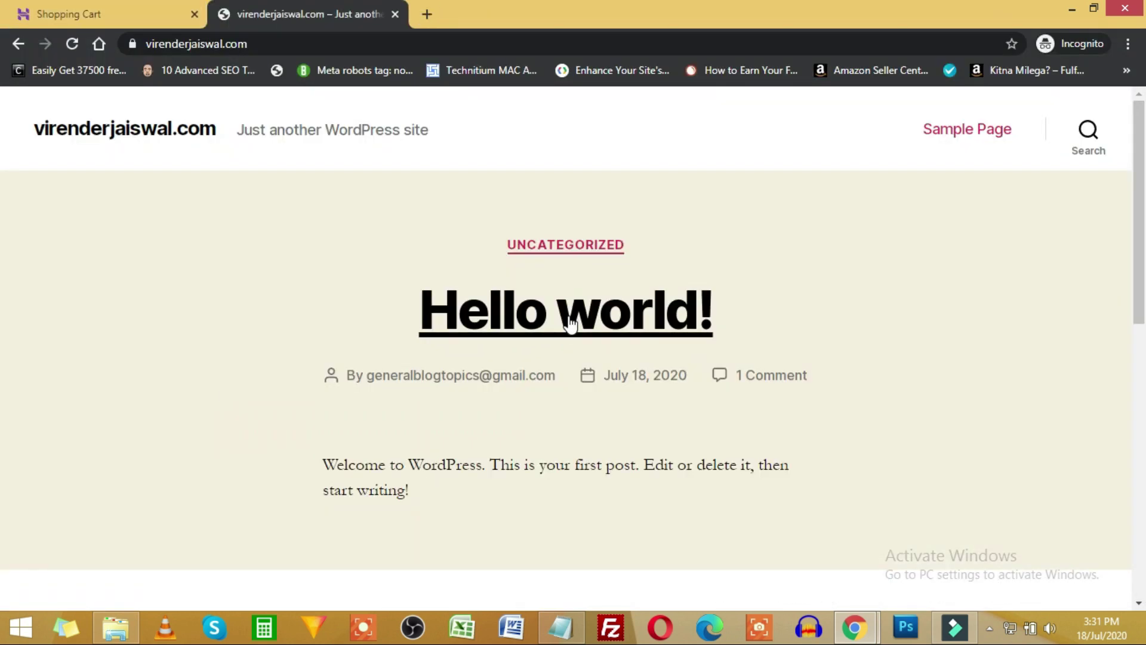
pyautogui.scroll(-15, 418, 355)
pyautogui.scroll(15, 594, 412)
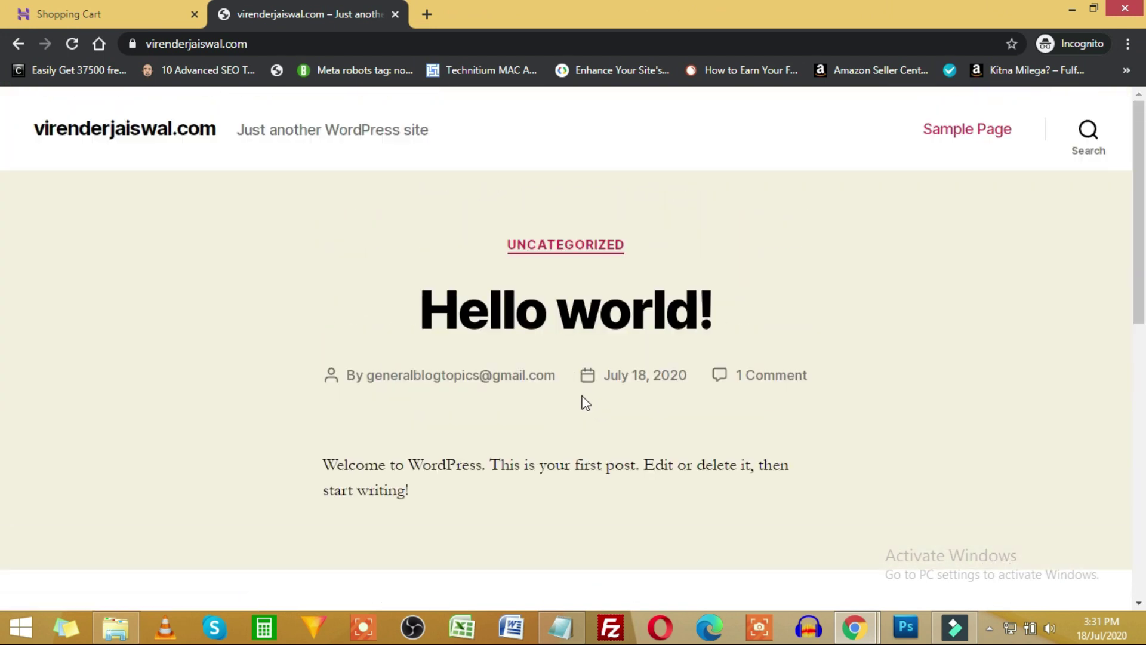
pyautogui.hotkey('alt', 'Tab')
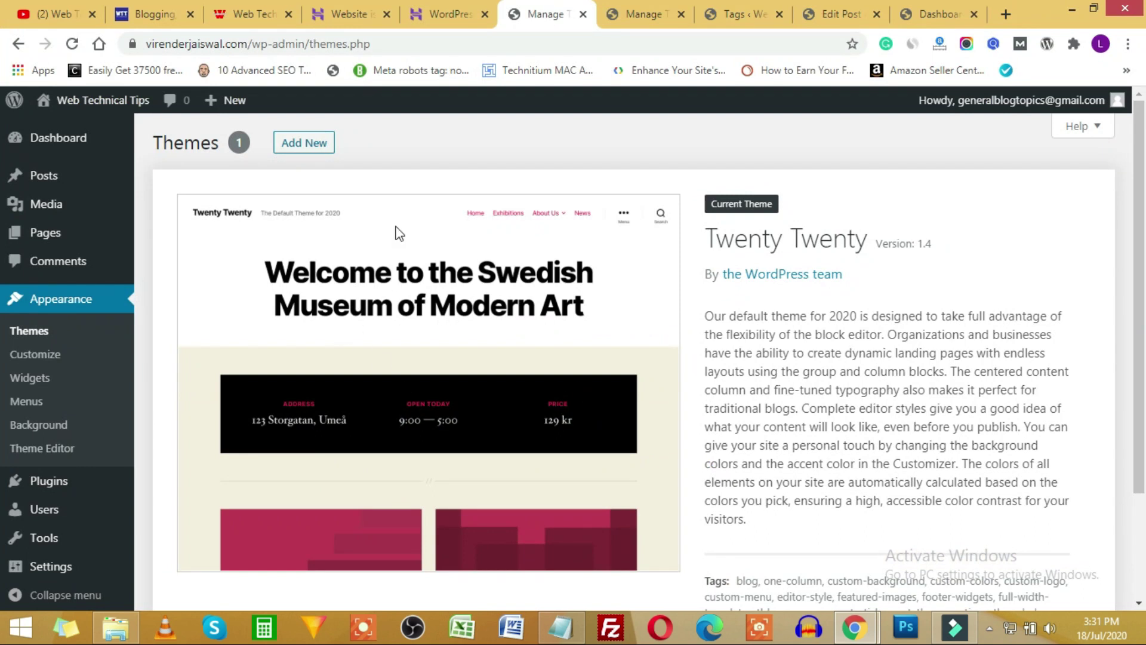
# Open Add New themes and show the Feature Filter options for subject, features and layout.
pyautogui.click(309, 146)
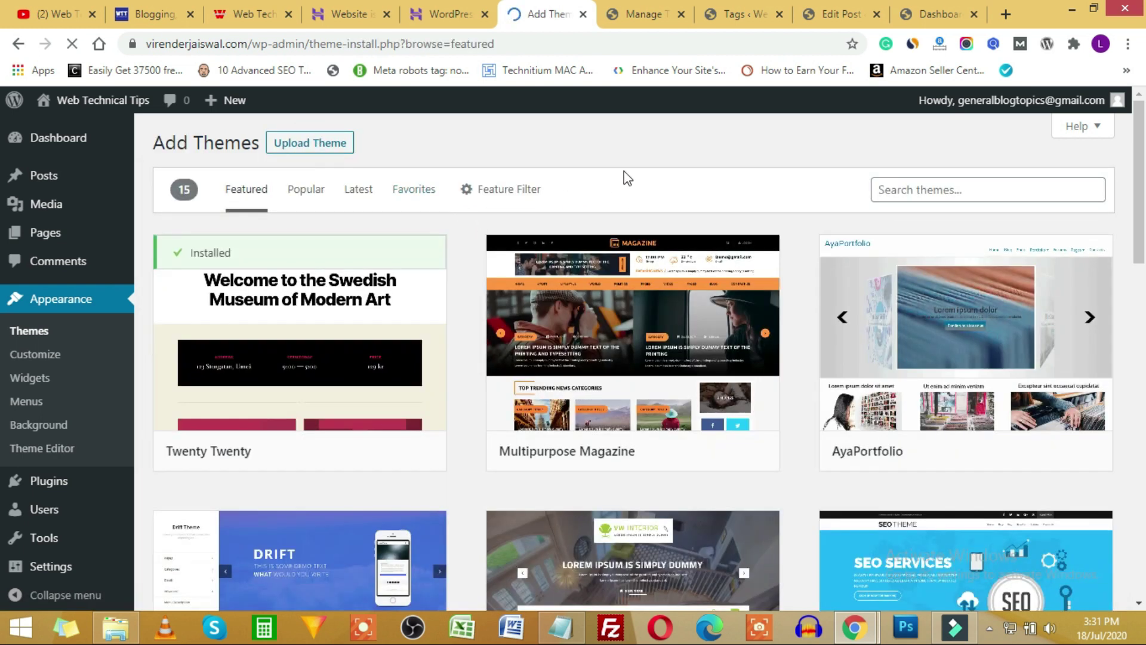
pyautogui.scroll(-2, 622, 328)
pyautogui.scroll(-15, 623, 328)
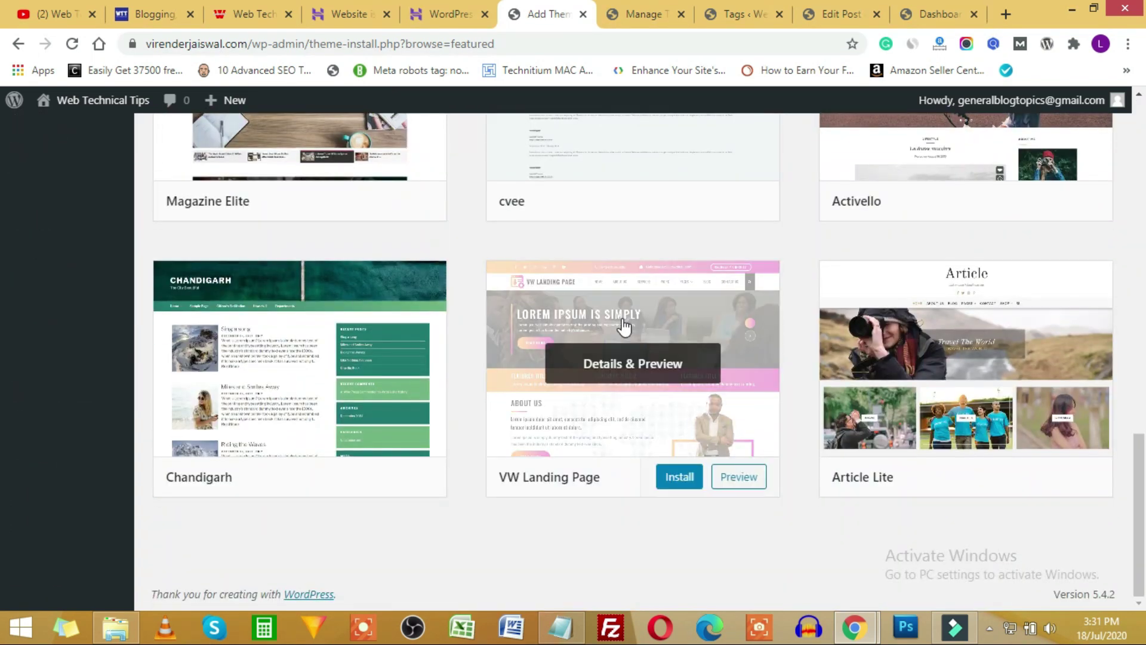
pyautogui.scroll(15, 623, 327)
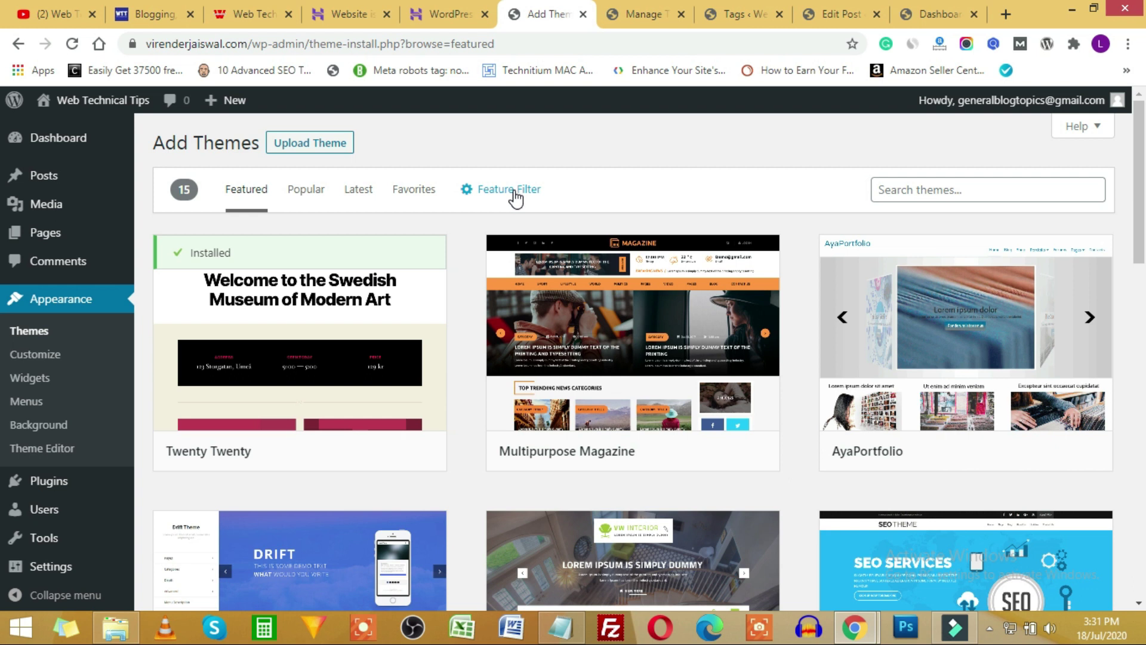
pyautogui.click(514, 189)
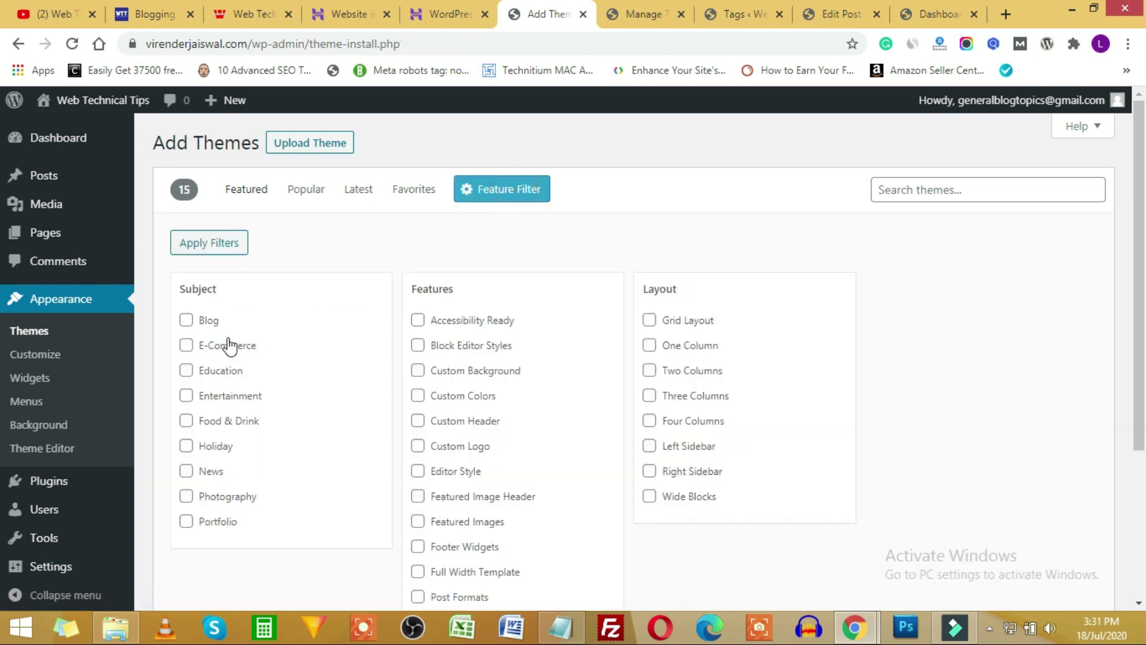
pyautogui.scroll(-4, 231, 345)
pyautogui.scroll(3, 227, 304)
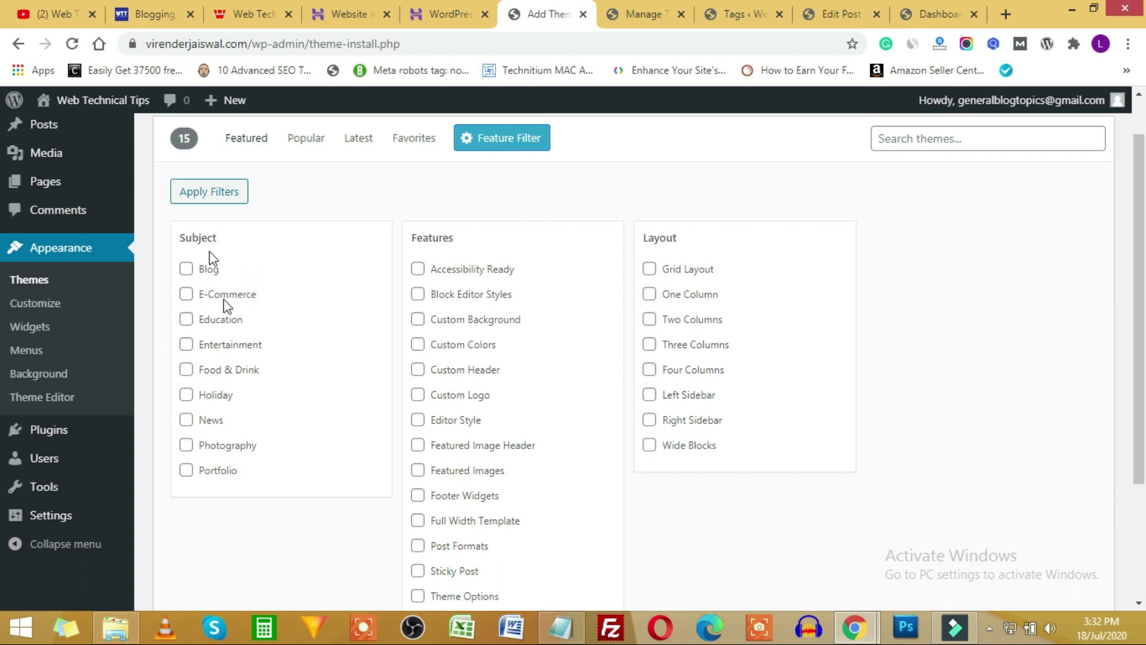
pyautogui.scroll(-2, 458, 315)
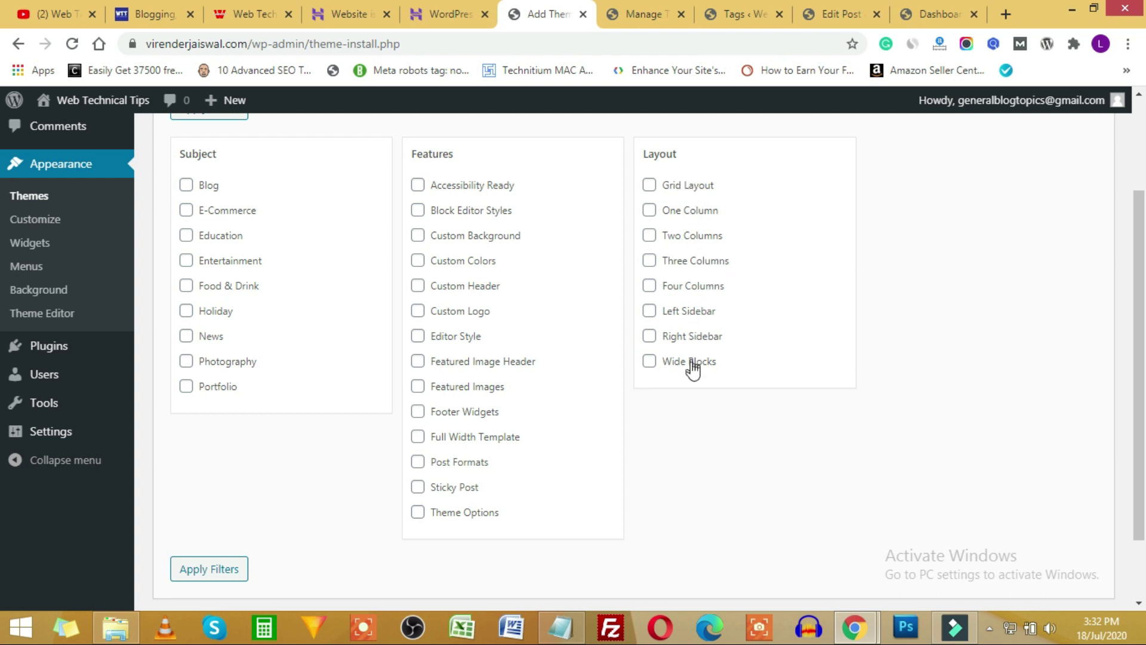
pyautogui.scroll(3, 661, 285)
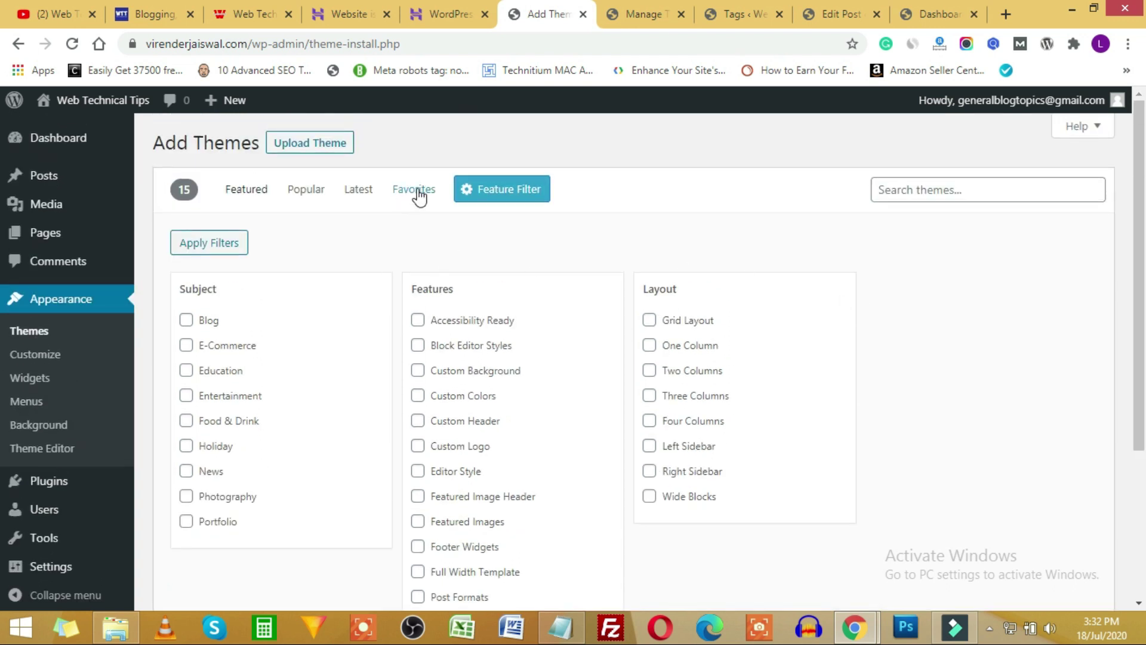
# List the Popular themes and scroll through them, including Astra and OceanWP.
pyautogui.click(298, 195)
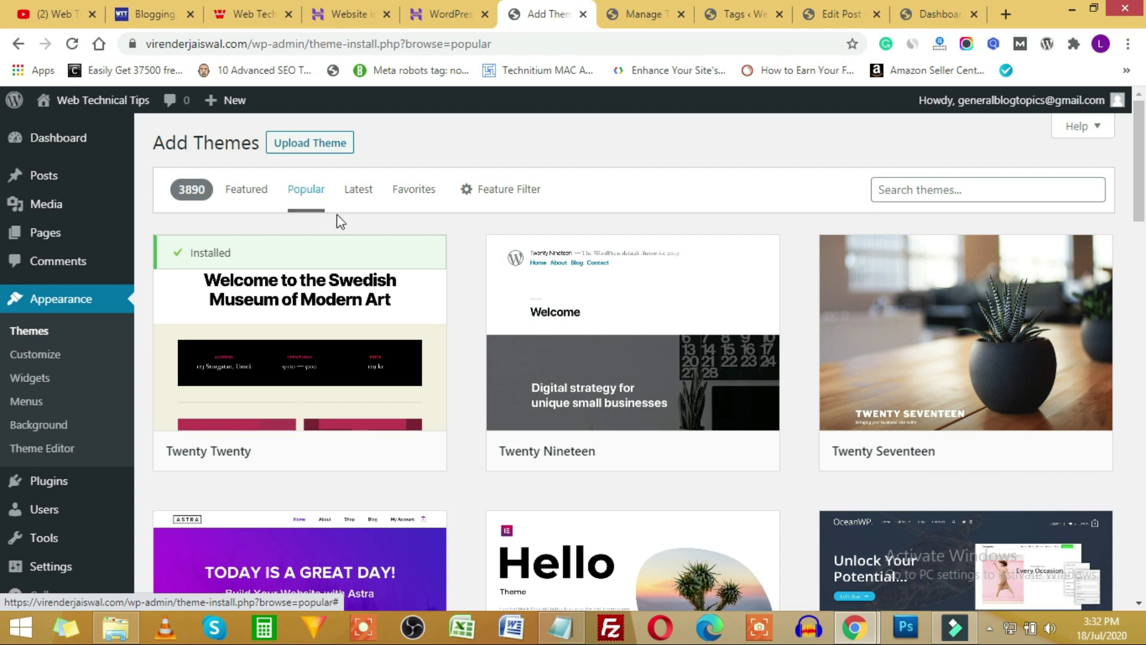
pyautogui.moveTo(340, 333)
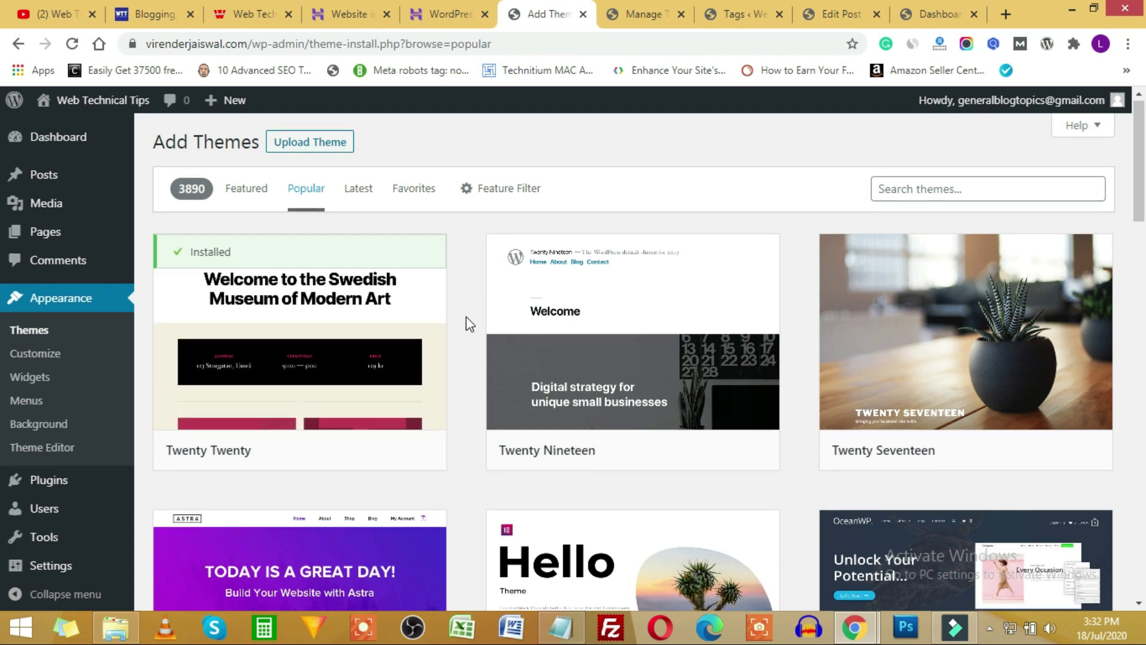
pyautogui.scroll(-1, 392, 288)
pyautogui.scroll(-2, 913, 276)
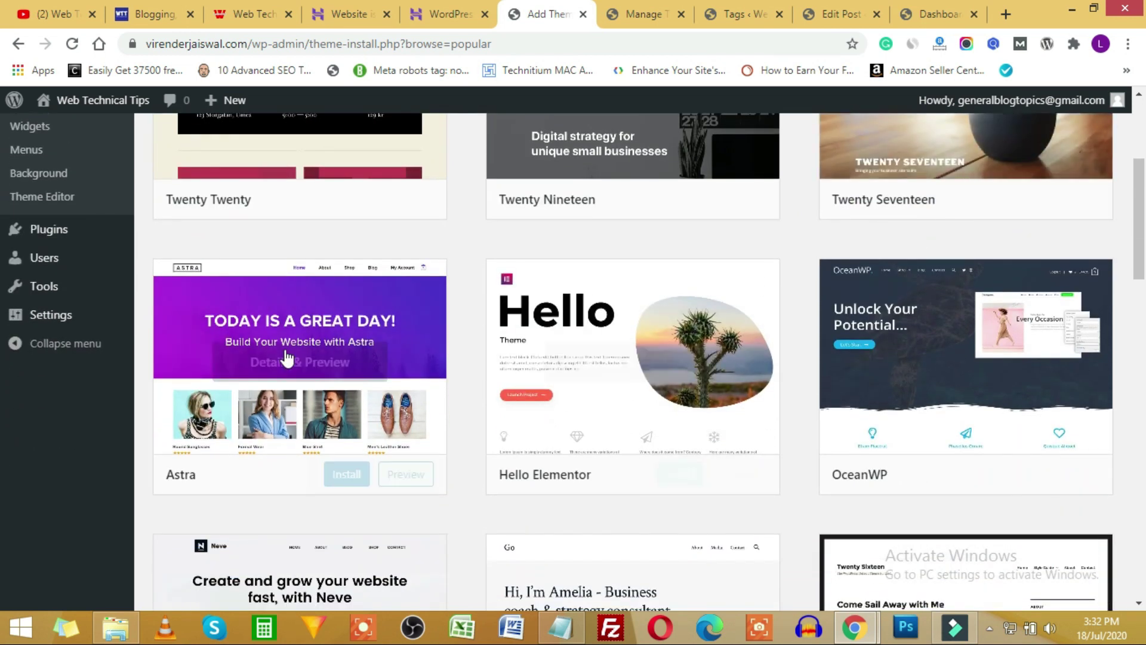
pyautogui.scroll(3, 901, 335)
pyautogui.scroll(-3, 203, 404)
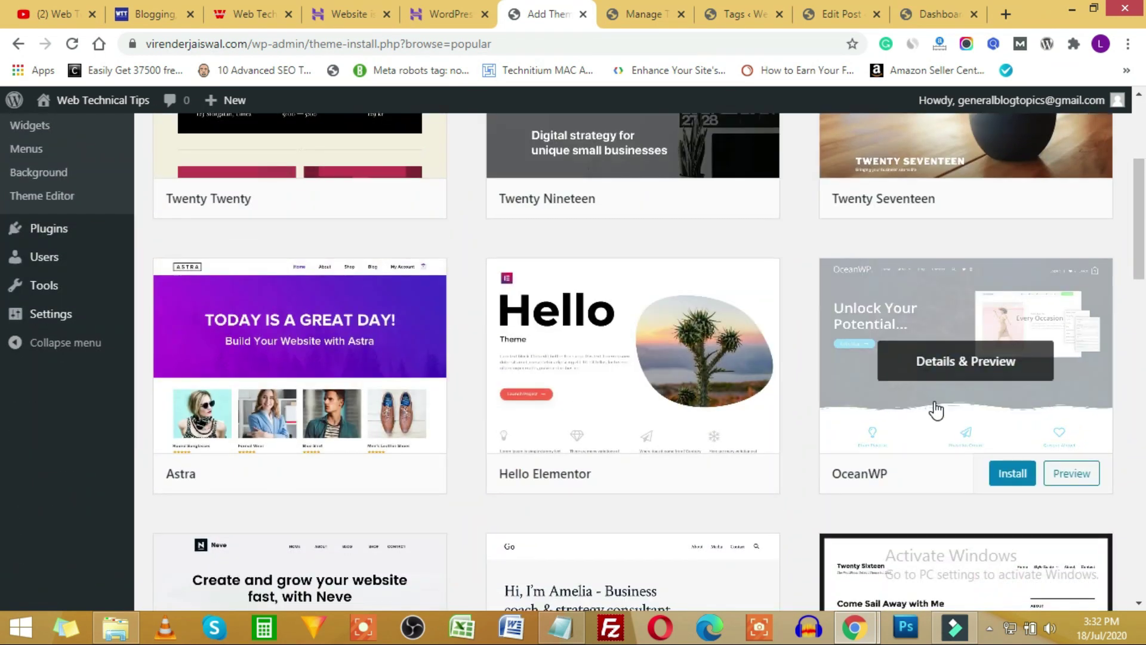
pyautogui.scroll(-1, 943, 370)
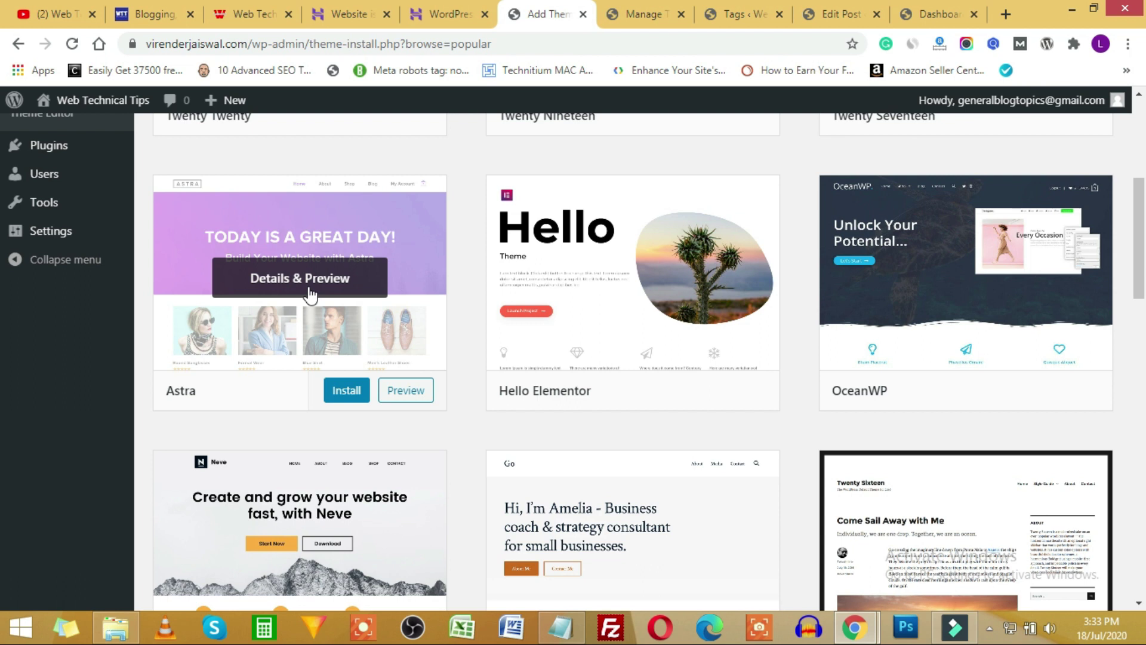
# Scroll through the Web Technical Tips blog homepage in its browser tab.
pyautogui.click(173, 13)
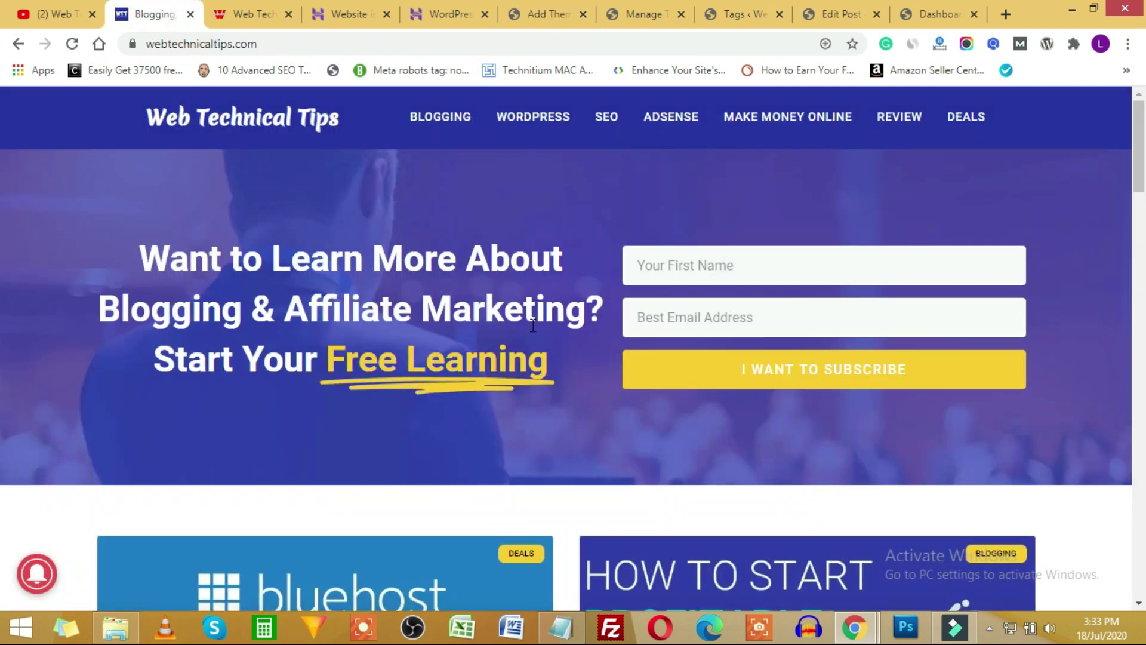
pyautogui.scroll(-20, 603, 405)
pyautogui.scroll(-3, 600, 410)
pyautogui.scroll(12, 582, 435)
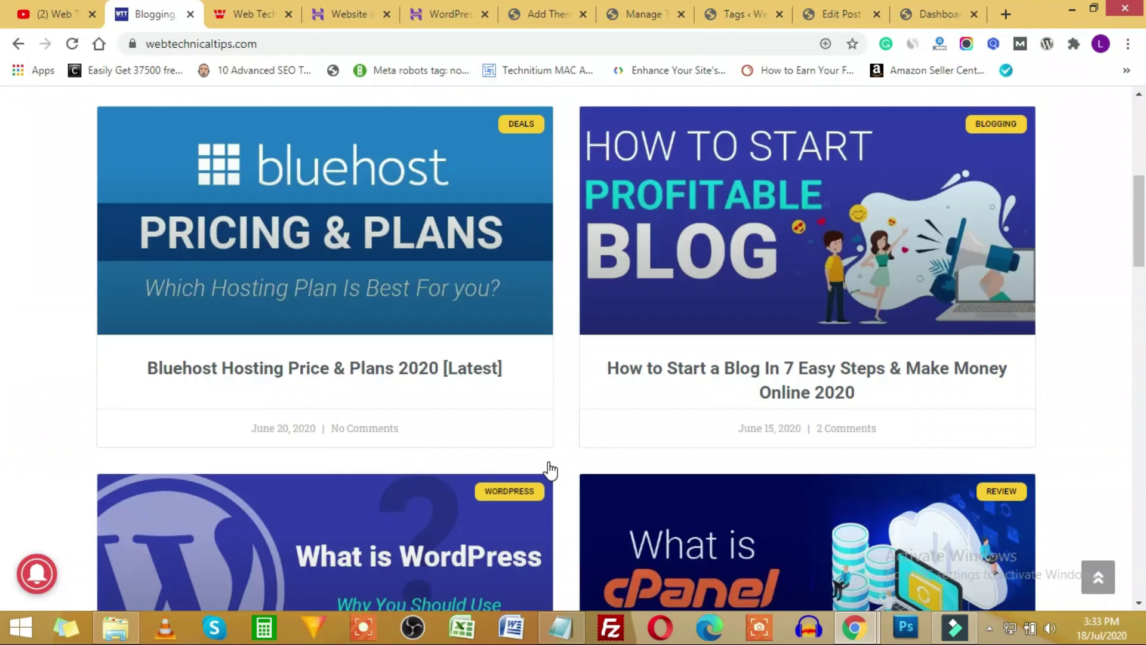
pyautogui.scroll(7, 548, 470)
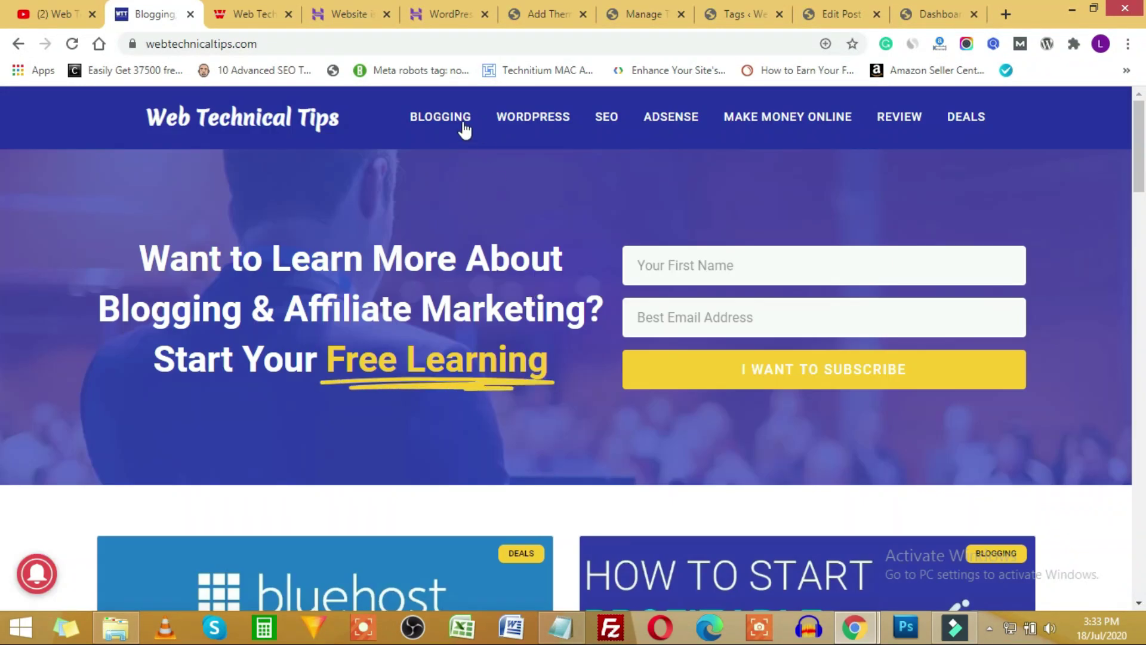
pyautogui.scroll(-14, 566, 424)
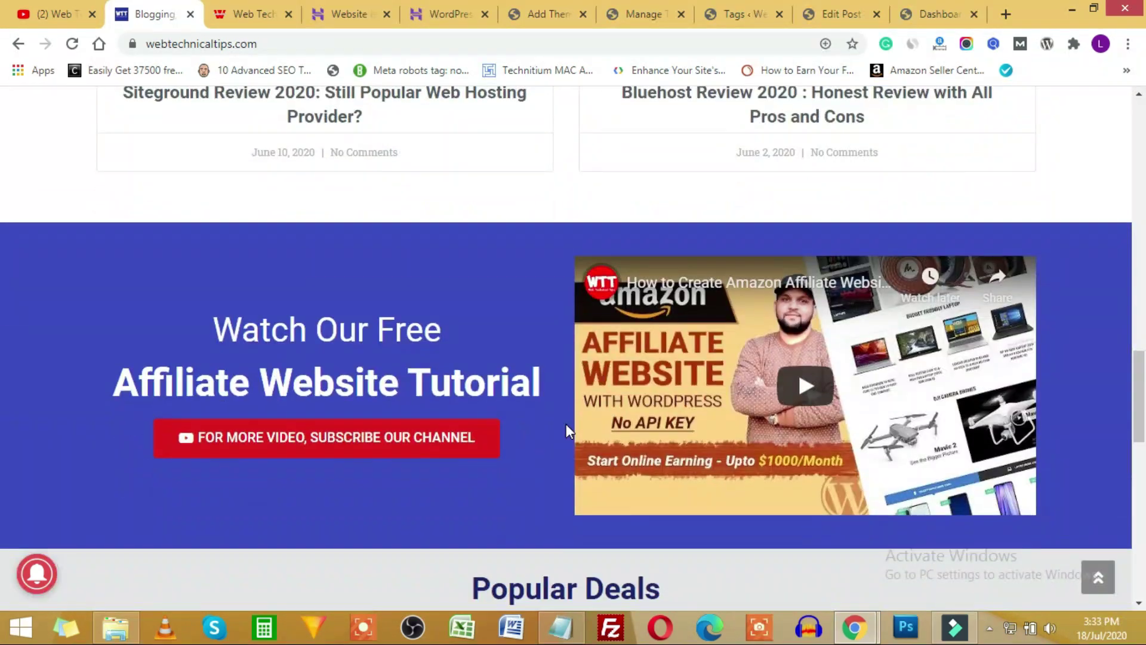
pyautogui.scroll(-10, 564, 419)
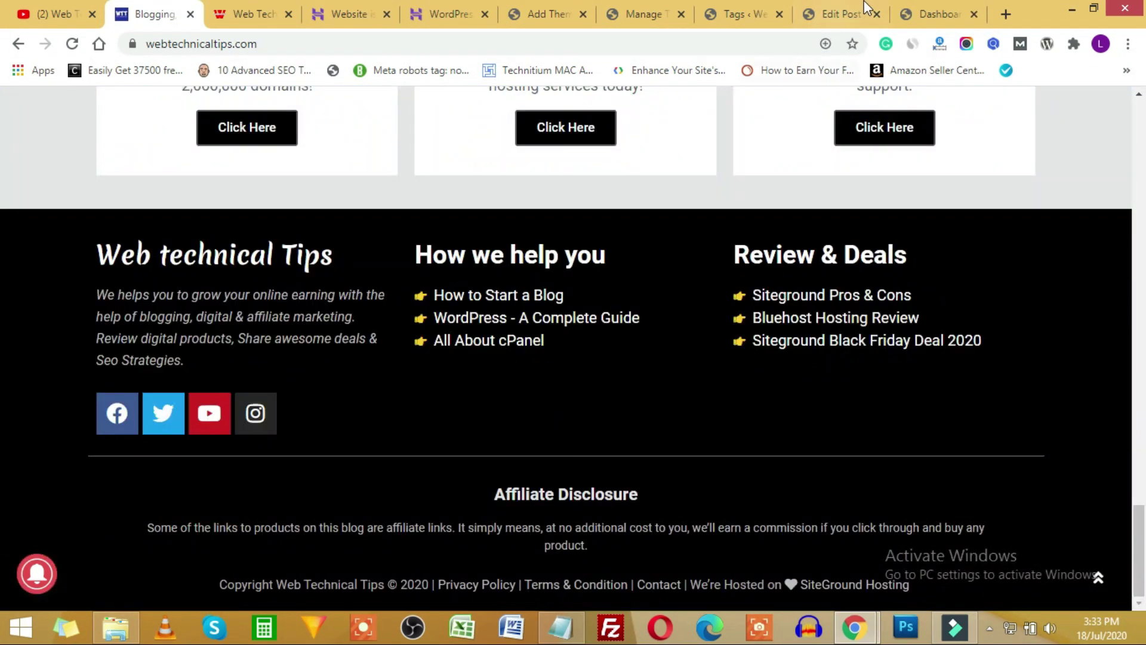
pyautogui.click(911, 13)
pyautogui.click(570, 11)
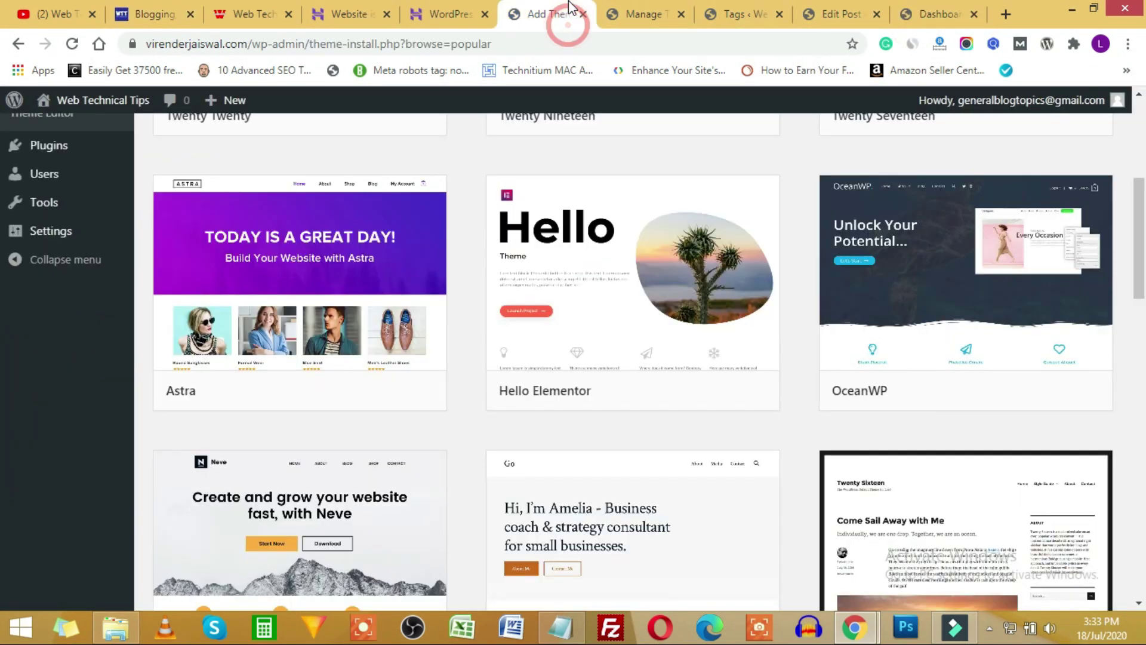
pyautogui.moveTo(683, 208)
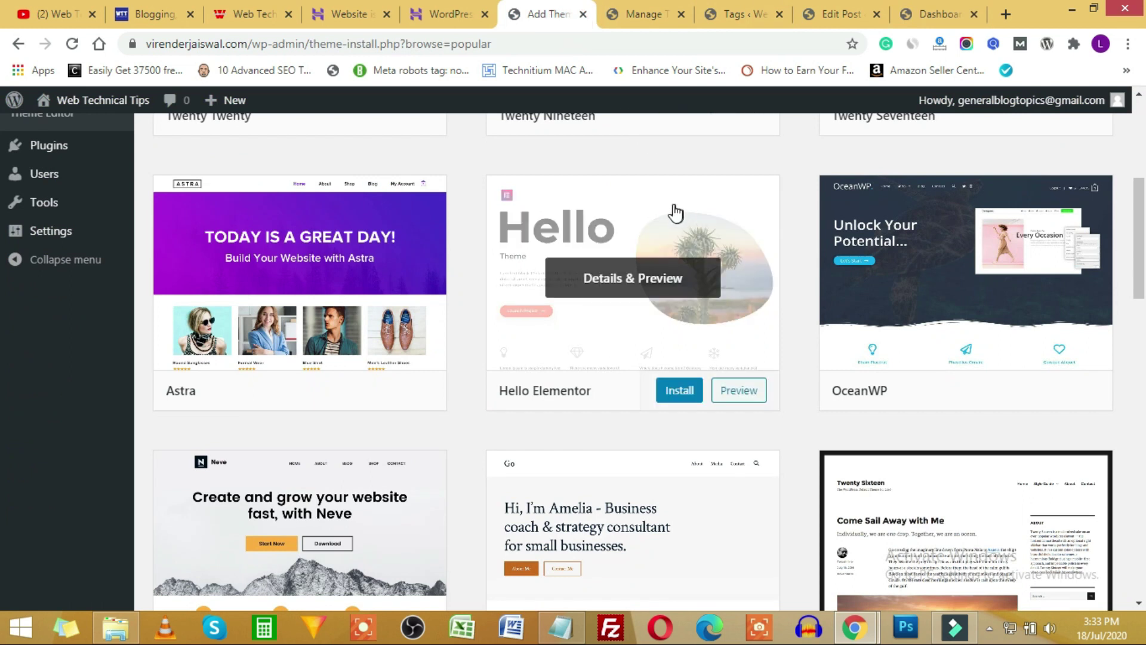
pyautogui.moveTo(370, 313)
pyautogui.scroll(-3, 418, 308)
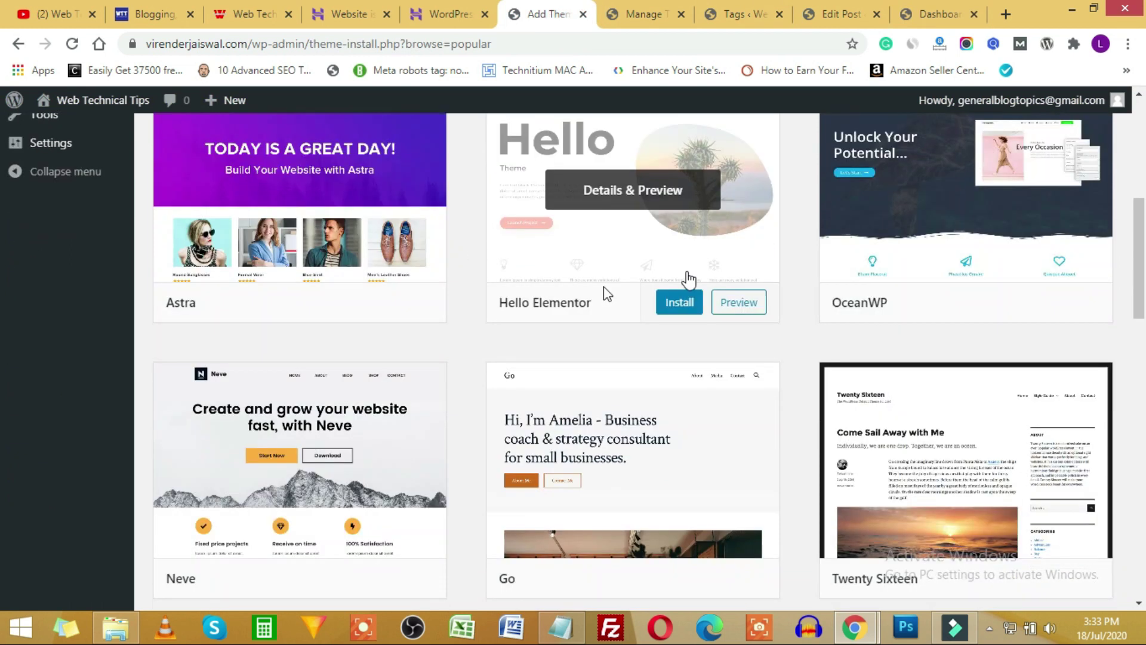
pyautogui.moveTo(872, 355)
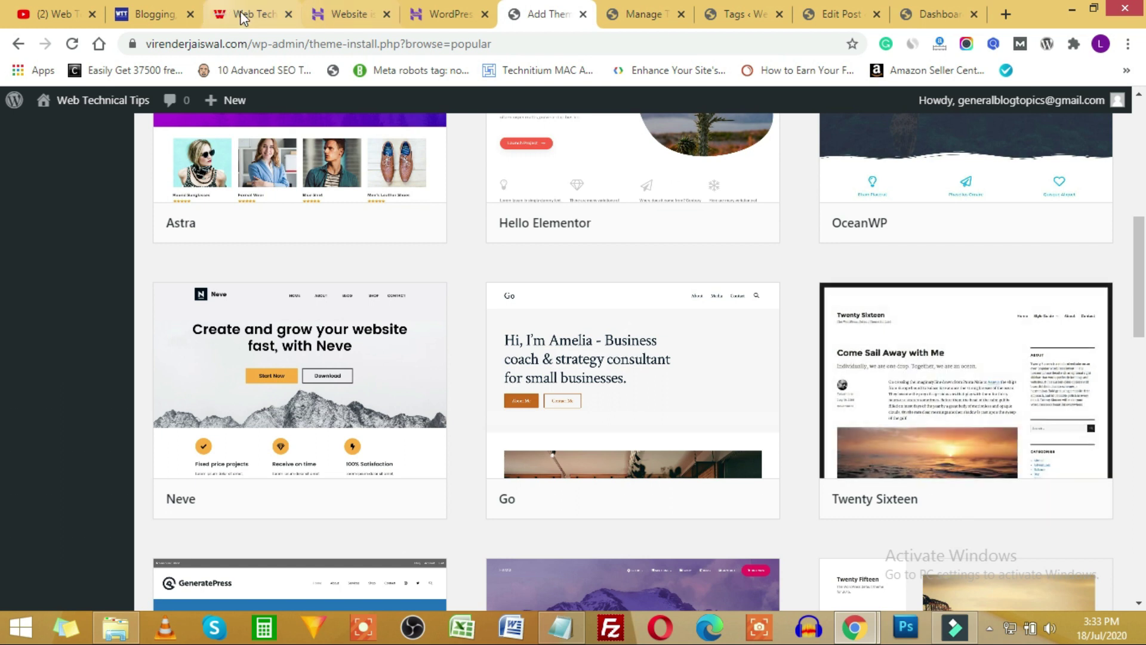
# Scroll the Web Technical Tips channel's 'wordpress' YouTube results, led by the eCommerce WordPress tutorial.
pyautogui.click(90, 8)
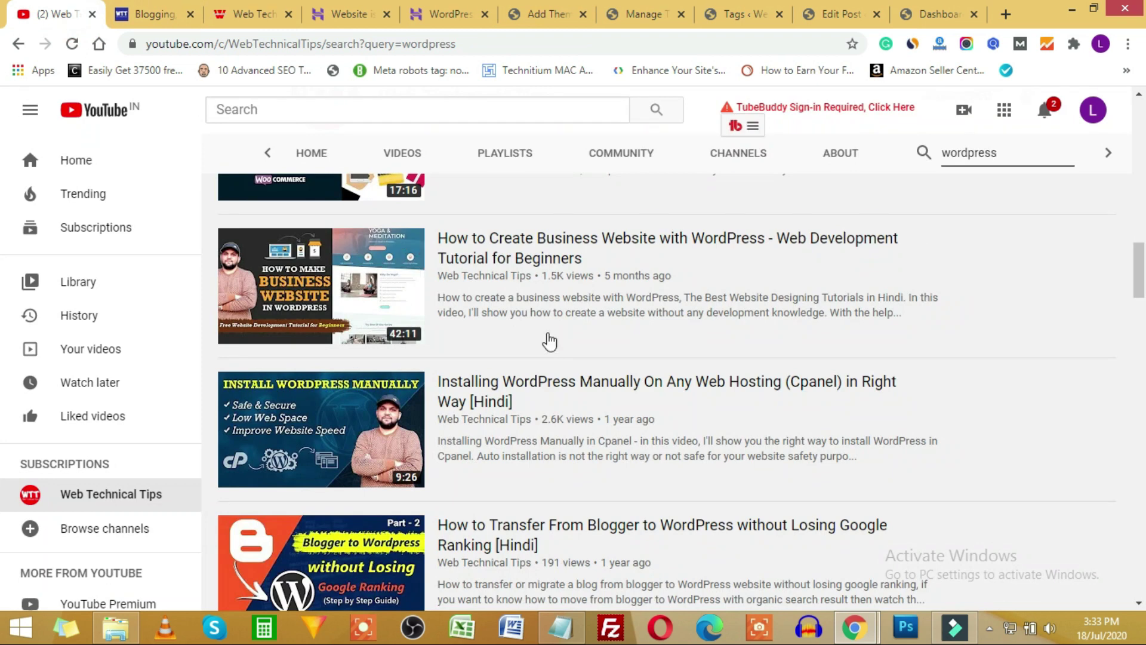
pyautogui.scroll(10, 545, 340)
pyautogui.scroll(4, 554, 337)
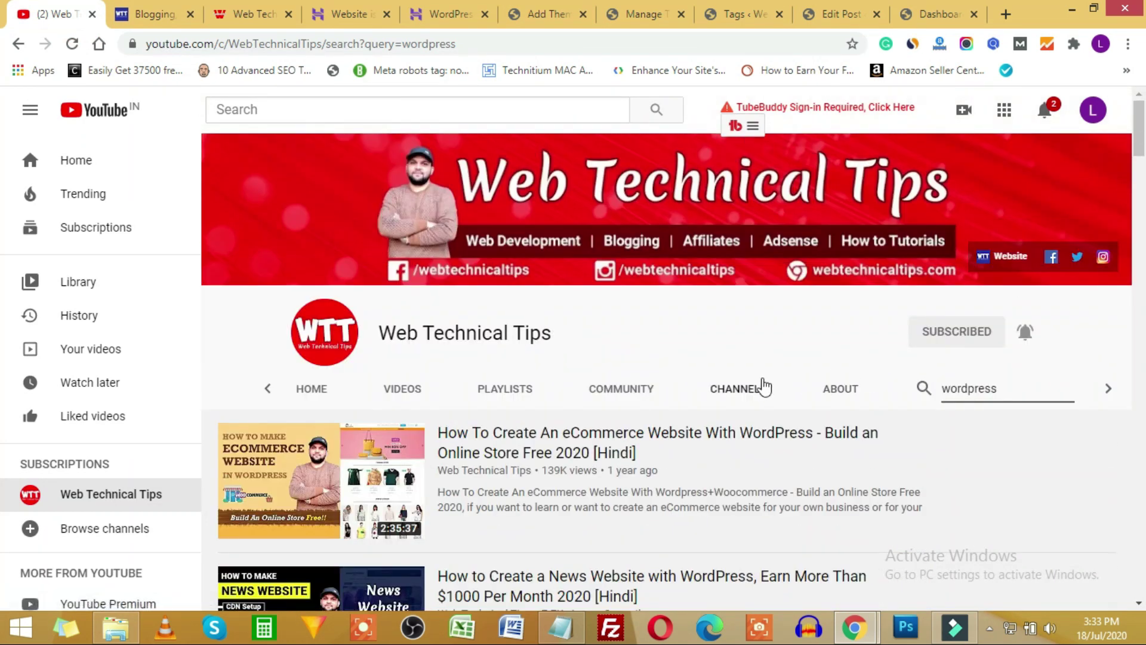
pyautogui.scroll(-4, 717, 388)
pyautogui.scroll(4, 597, 388)
pyautogui.scroll(2, 461, 372)
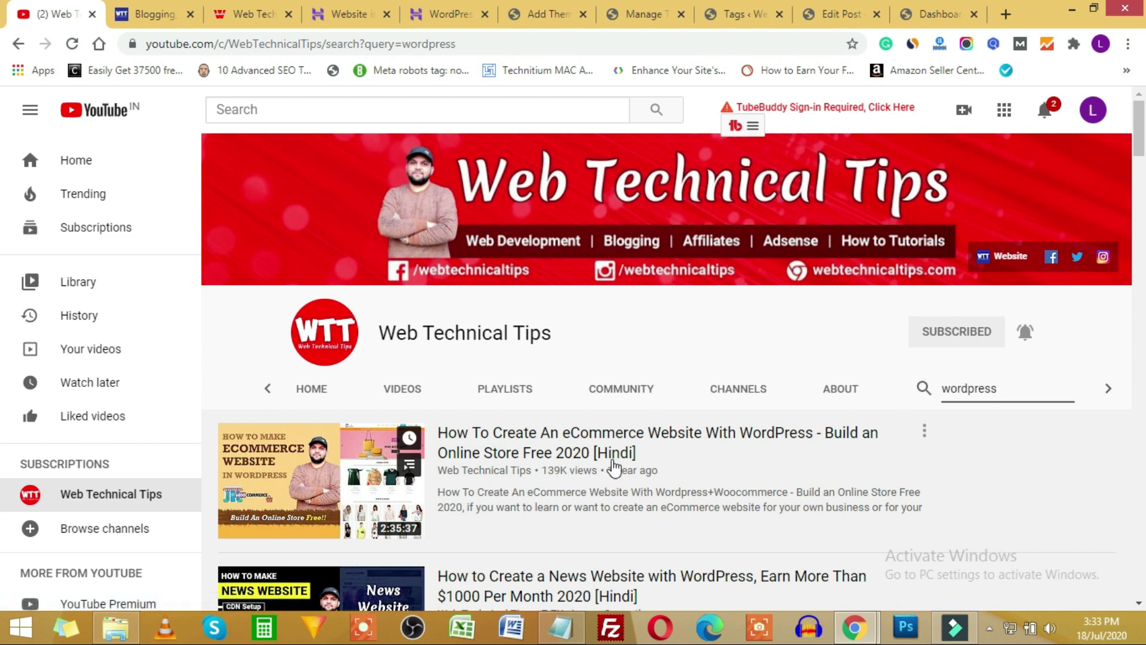
pyautogui.scroll(-1, 646, 455)
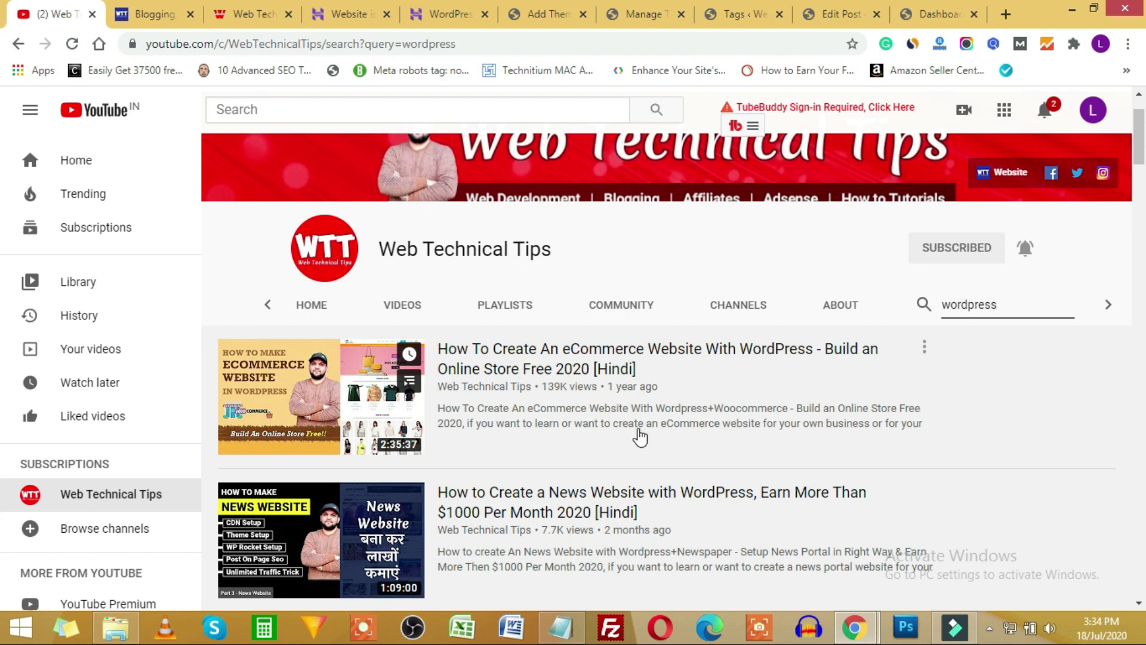
pyautogui.scroll(-2, 591, 421)
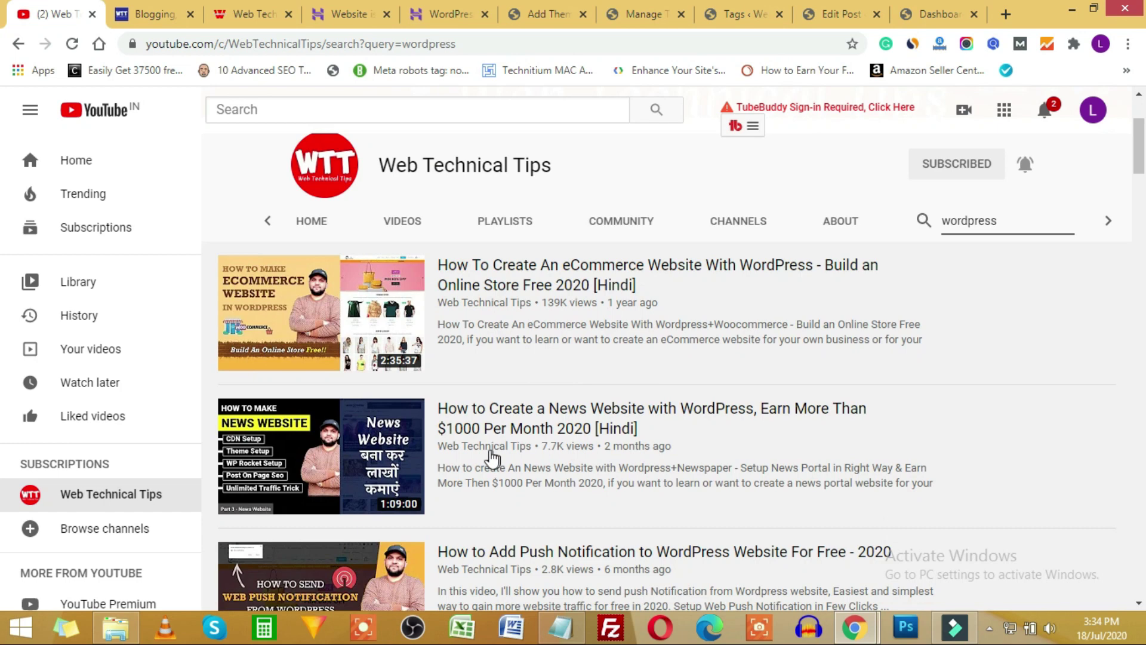
pyautogui.scroll(-12, 525, 426)
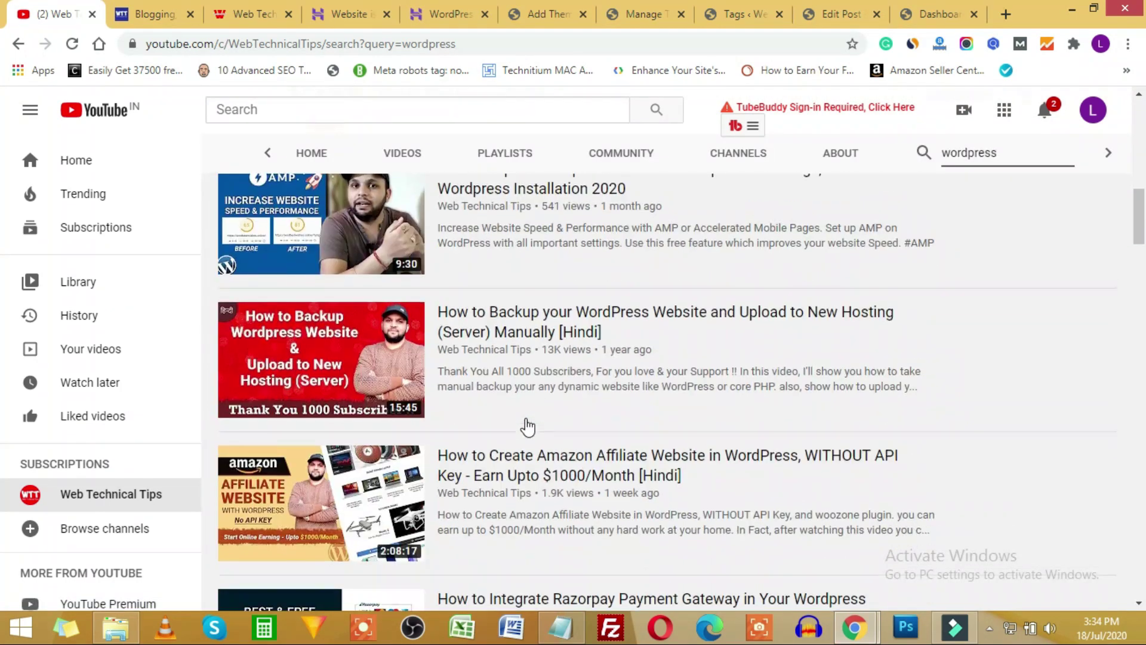
pyautogui.scroll(-4, 525, 316)
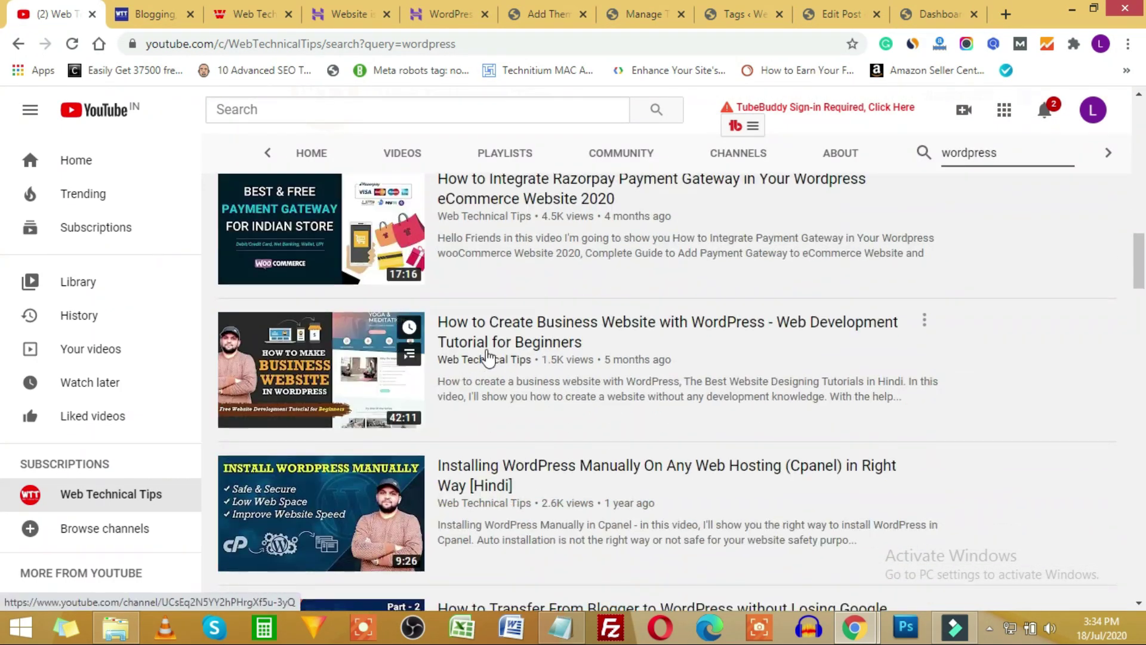
pyautogui.scroll(-3, 543, 352)
pyautogui.scroll(3, 543, 353)
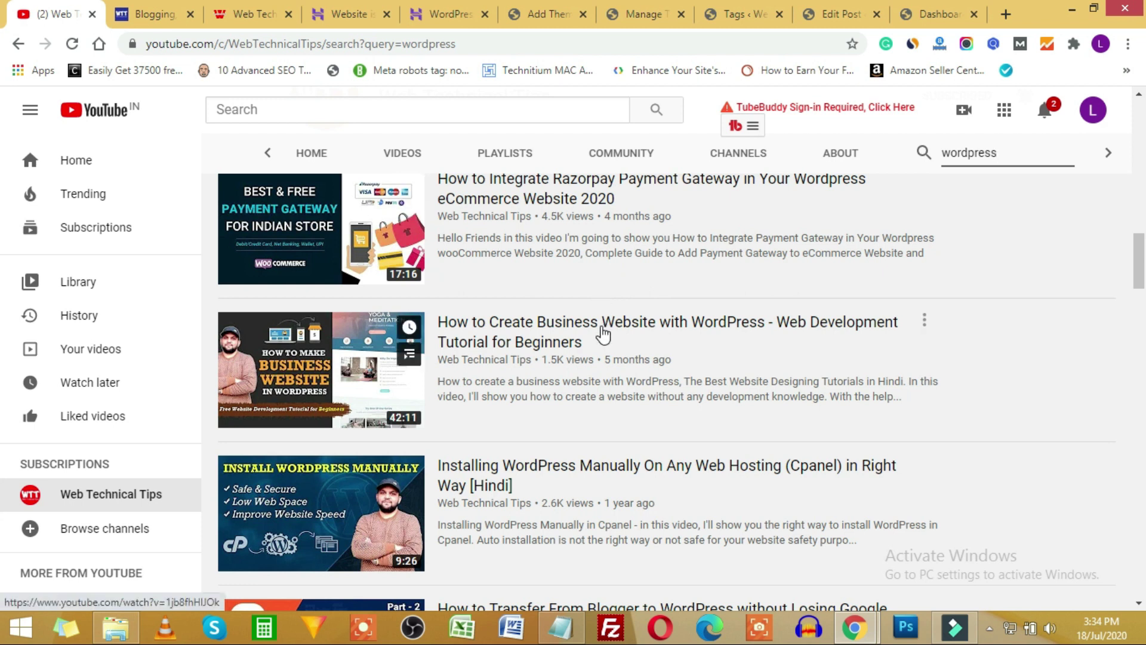
pyautogui.scroll(20, 659, 376)
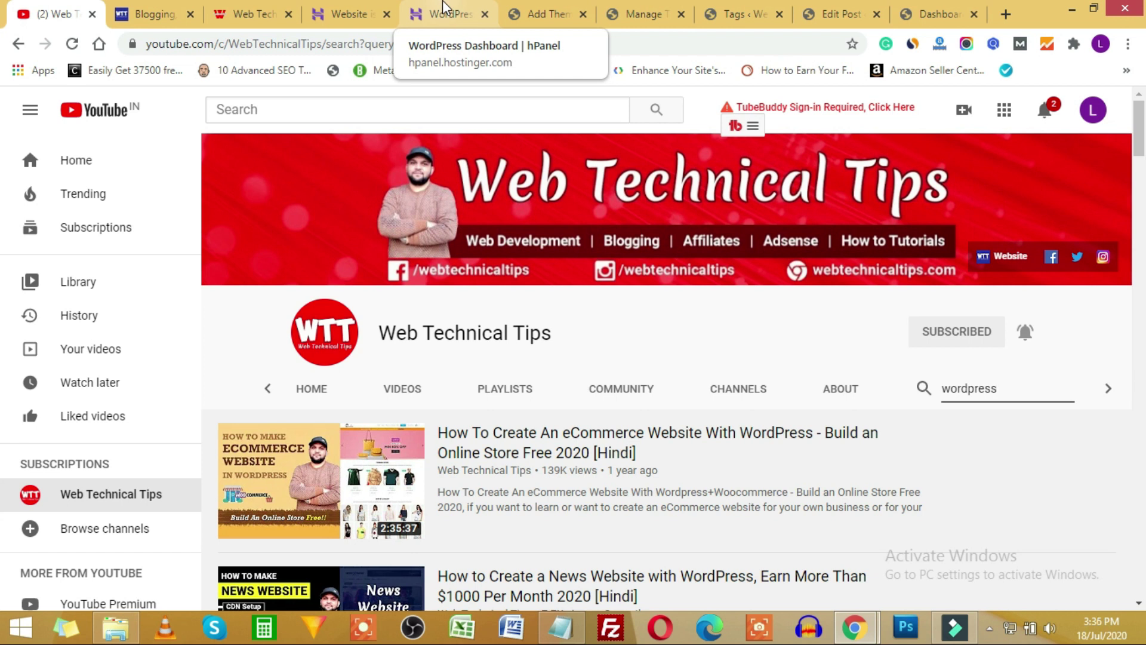
# Return to Add Themes and scroll the Popular grid to GeneratePress, Hestia and Twenty Fifteen.
pyautogui.click(548, 14)
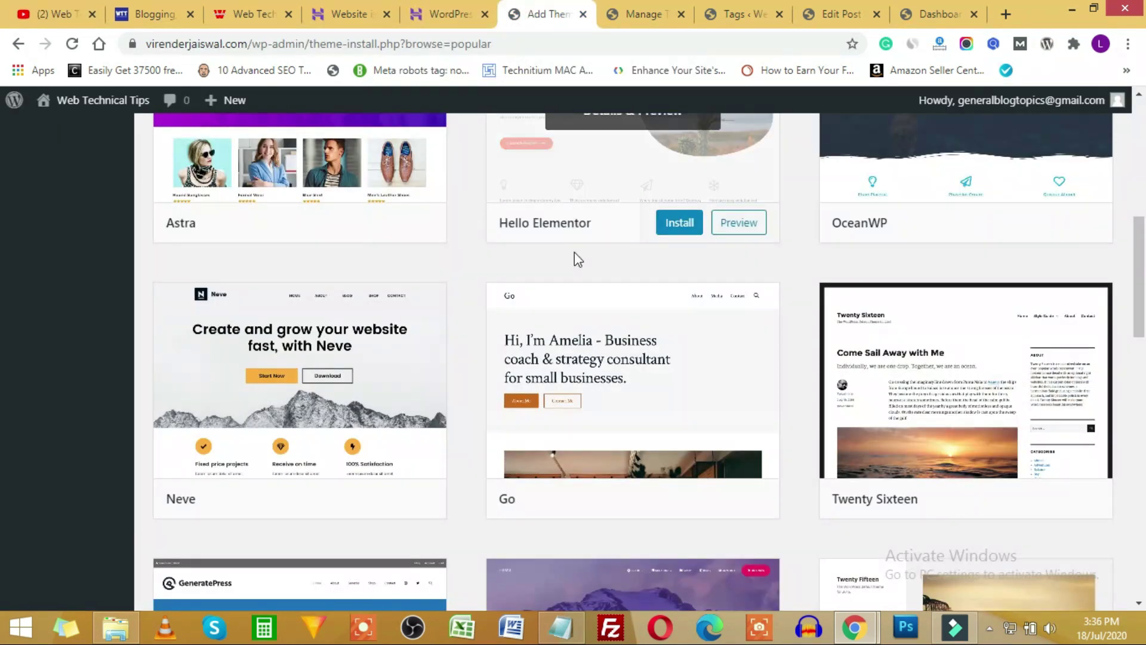
pyautogui.scroll(-4, 1116, 266)
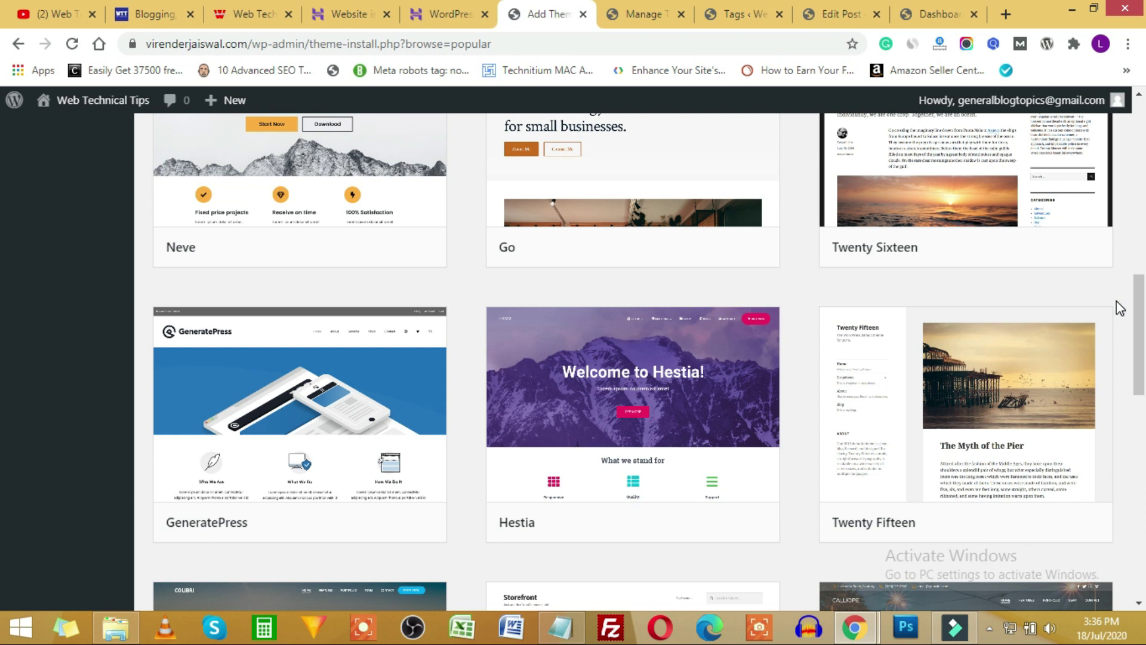
pyautogui.scroll(-10, 858, 355)
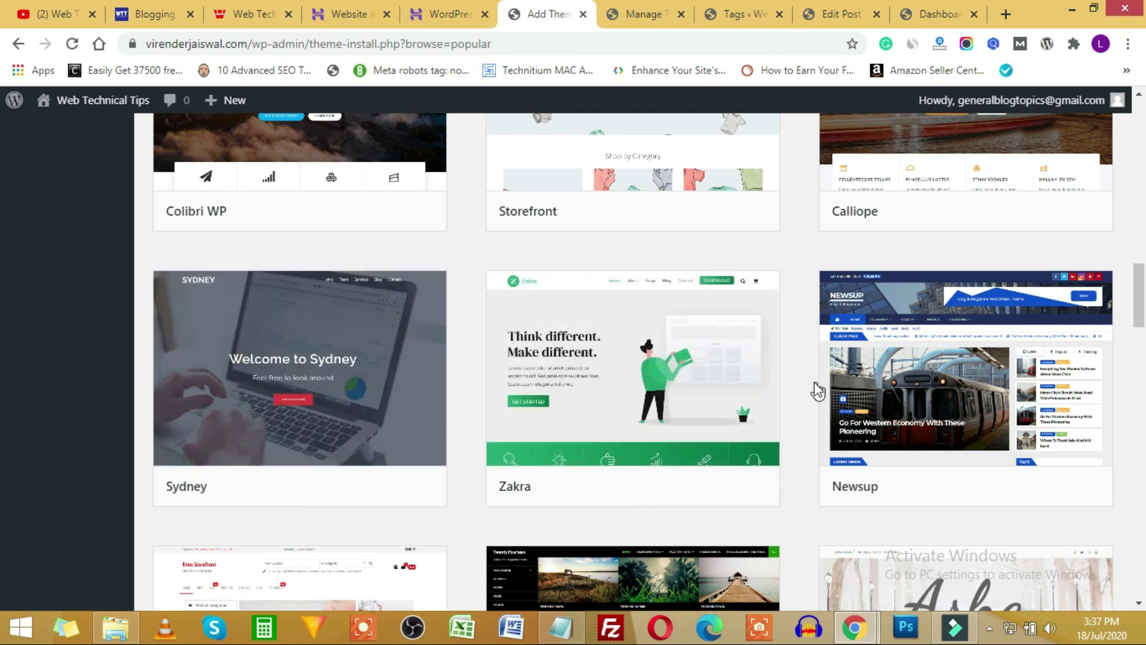
# Install OceanWP from the Popular themes list and activate it as the site theme.
pyautogui.moveTo(855, 627)
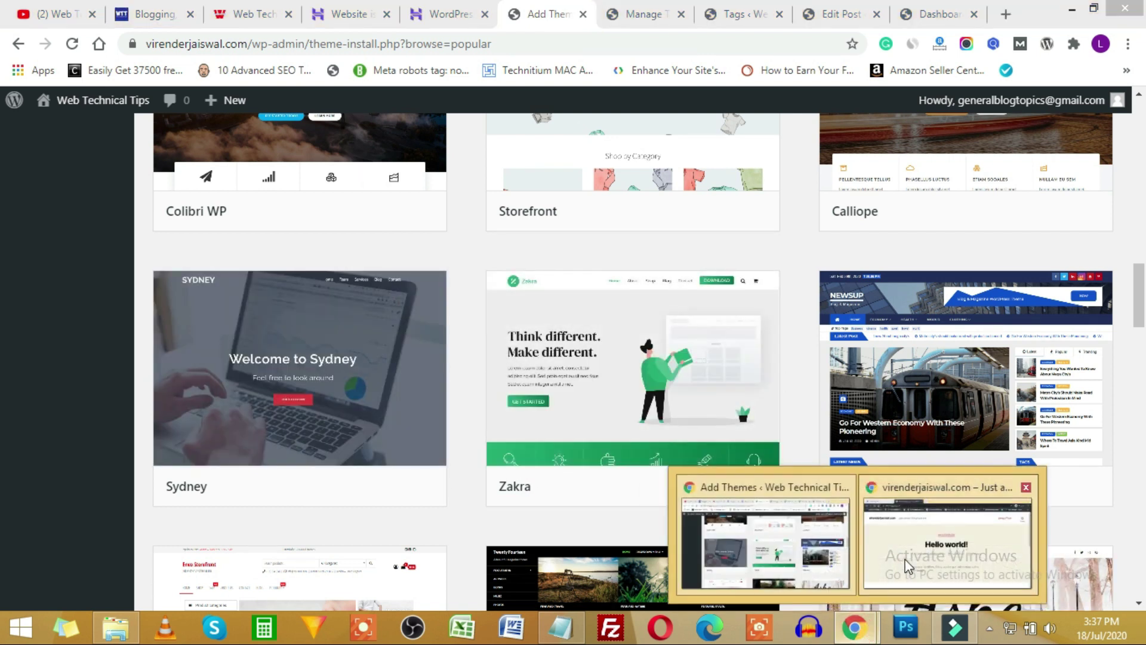
pyautogui.click(943, 525)
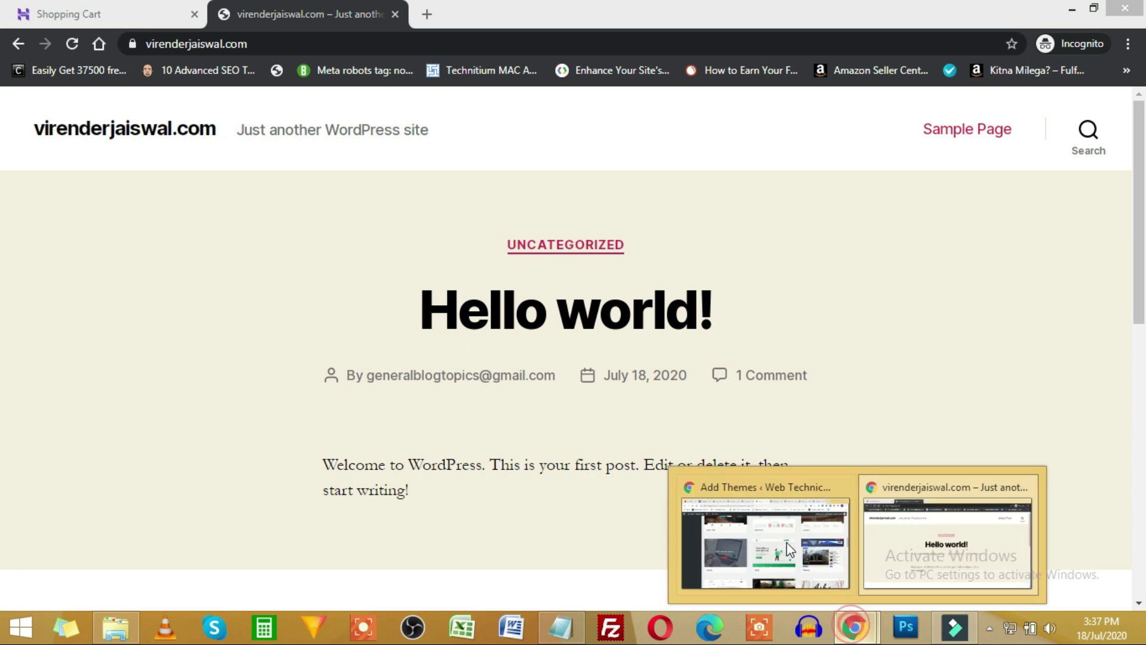
pyautogui.click(788, 543)
pyautogui.scroll(15, 879, 421)
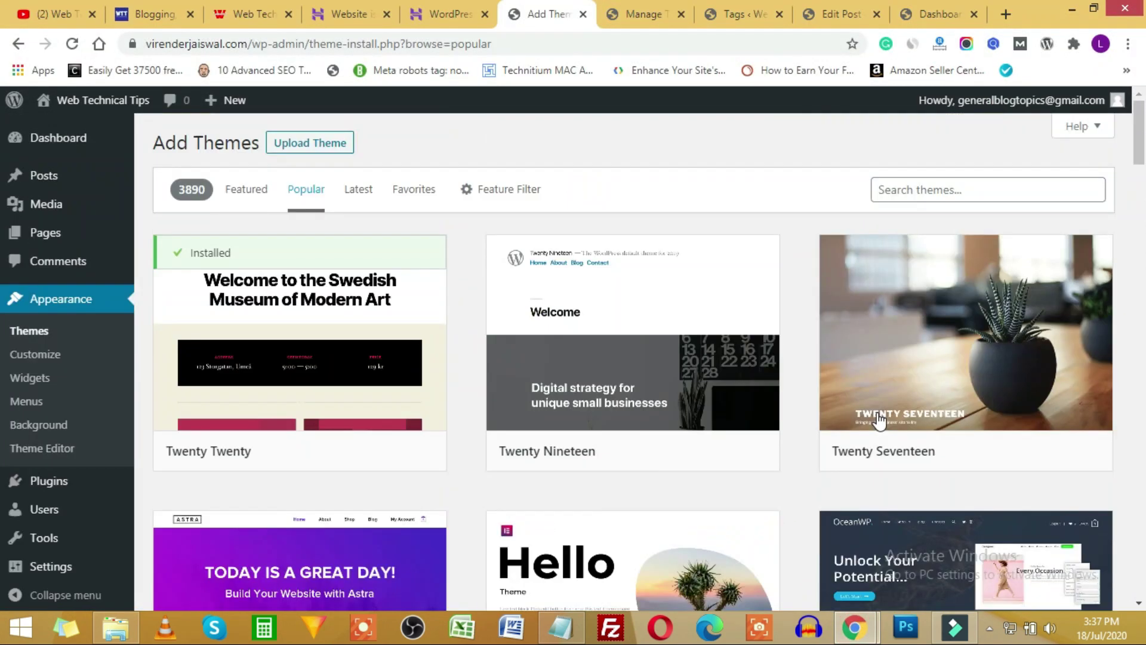
pyautogui.scroll(-4, 957, 343)
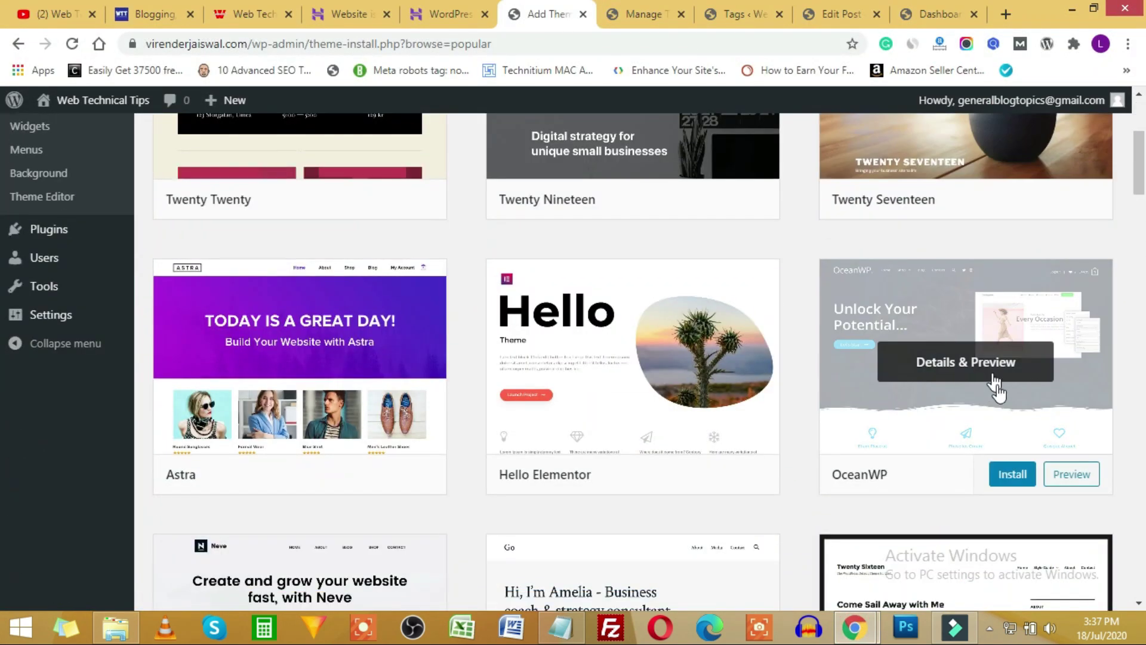
pyautogui.click(1012, 477)
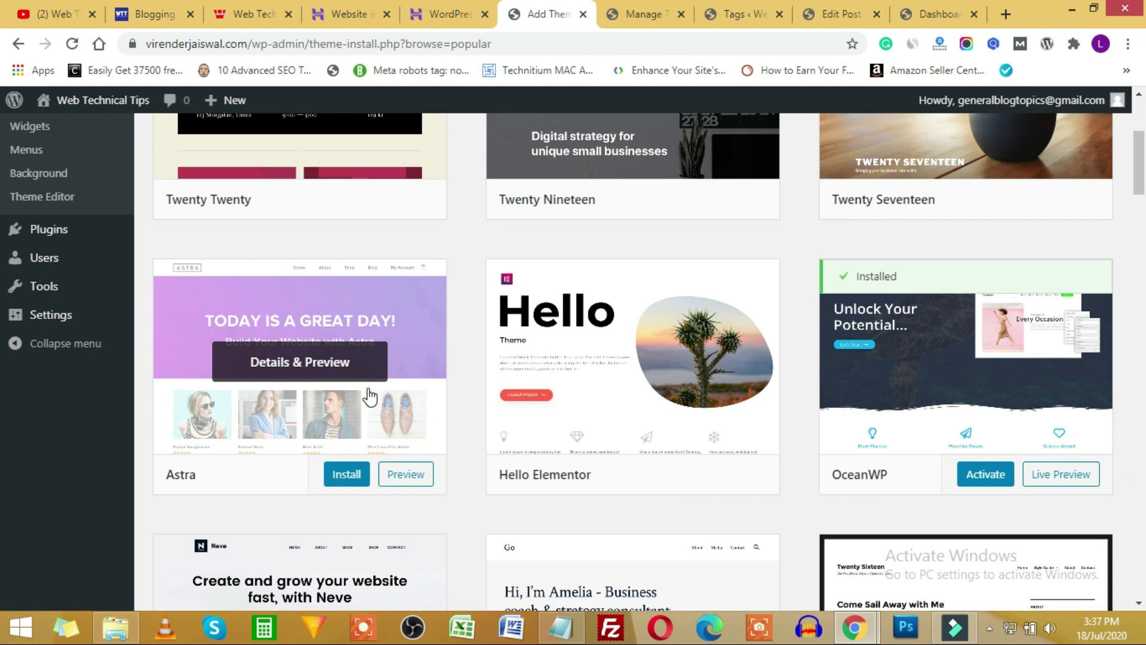
pyautogui.click(985, 475)
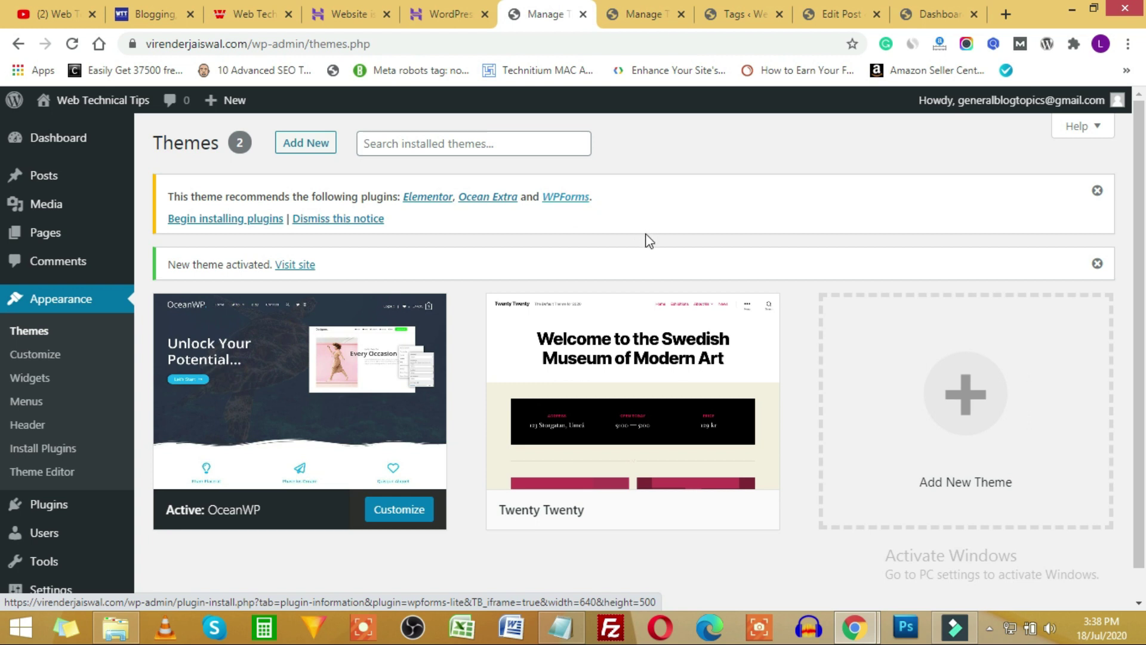
# Bulk-install and activate Elementor, Ocean Extra and WPForms, then return to the dashboard.
pyautogui.click(215, 223)
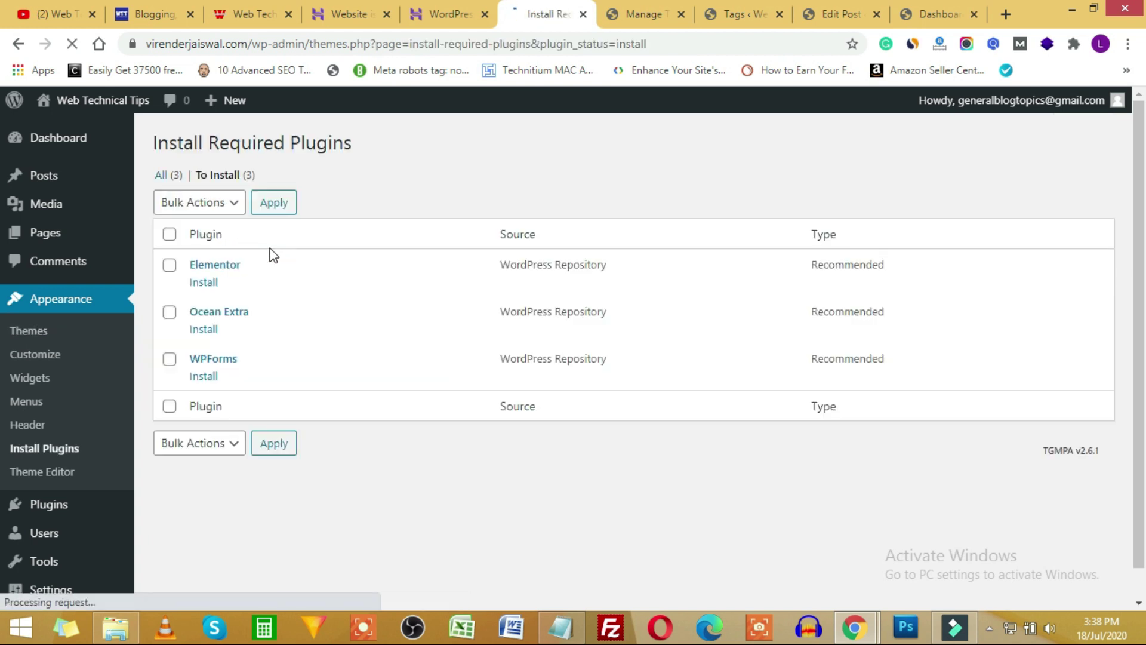
pyautogui.click(170, 234)
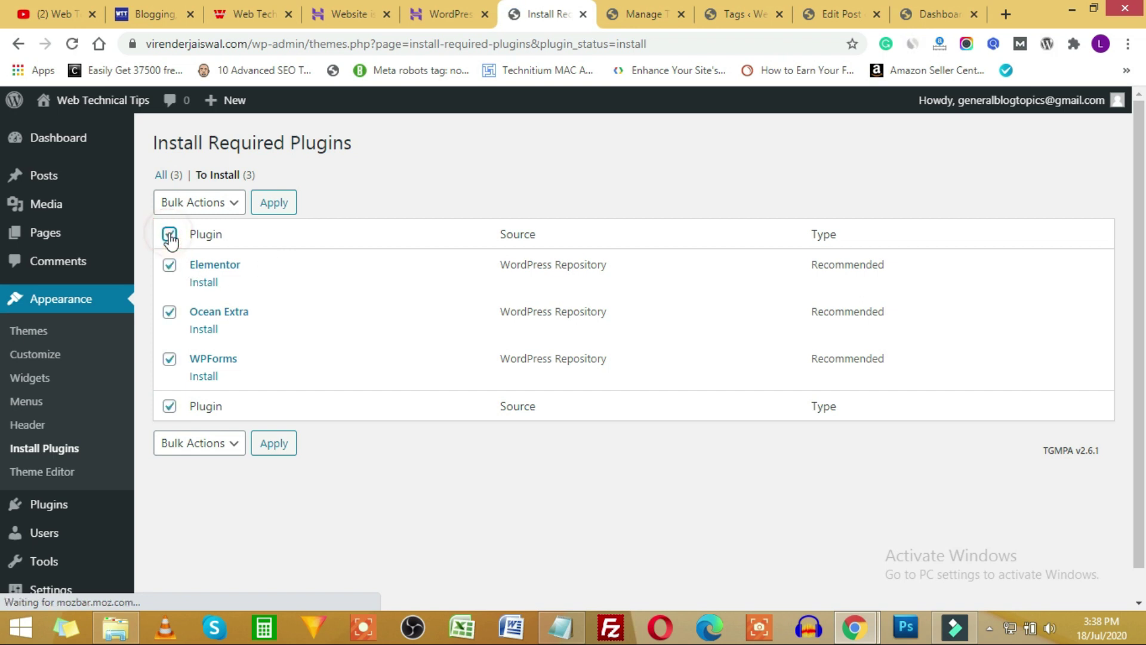
pyautogui.click(199, 202)
pyautogui.click(355, 206)
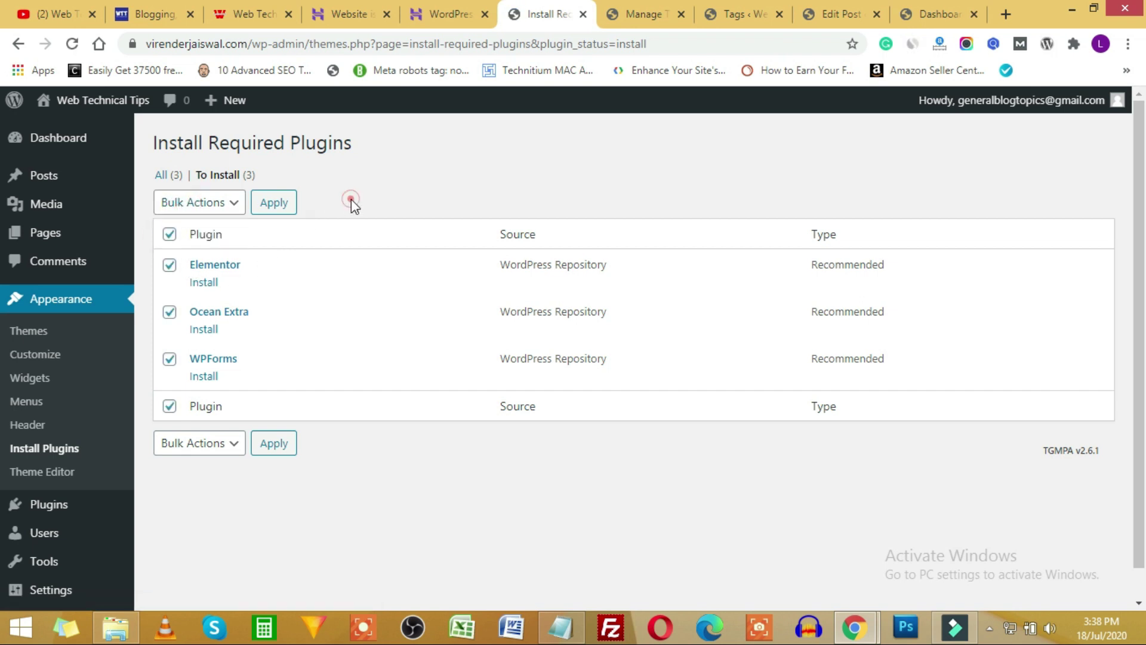
pyautogui.click(170, 234)
pyautogui.click(171, 235)
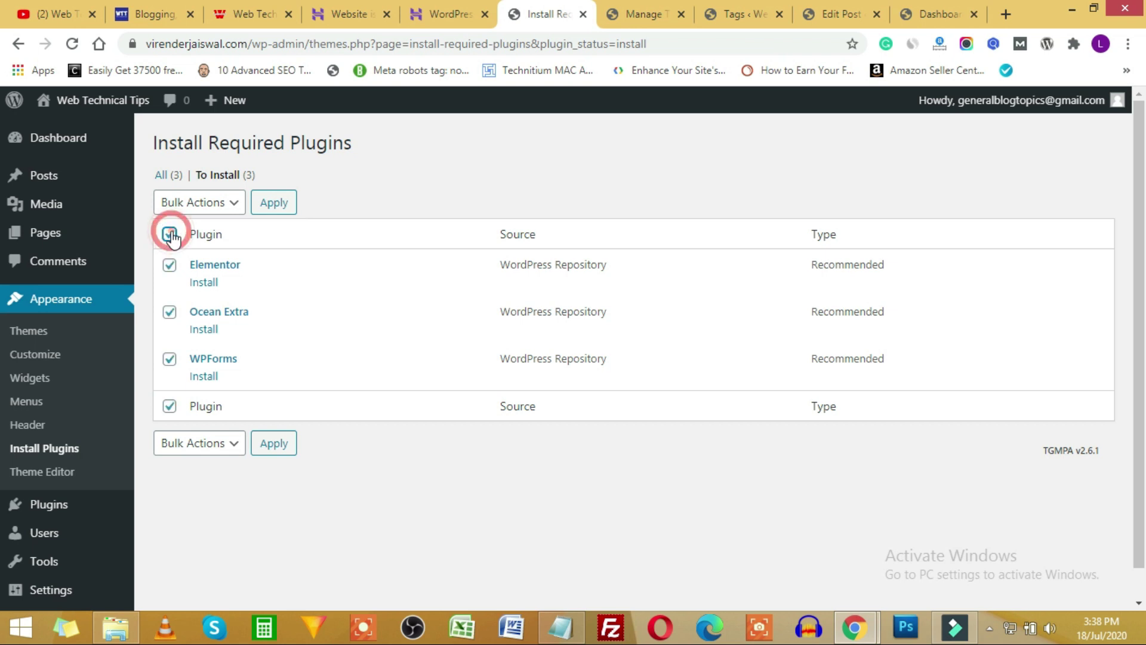
pyautogui.click(222, 203)
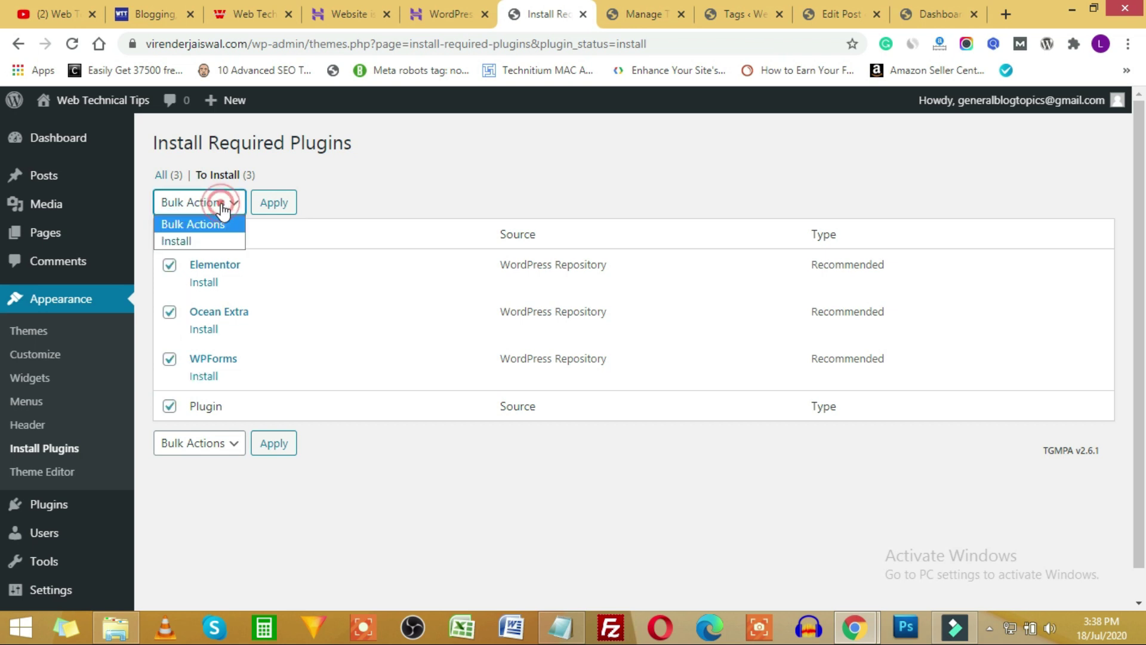
pyautogui.click(188, 242)
pyautogui.click(273, 204)
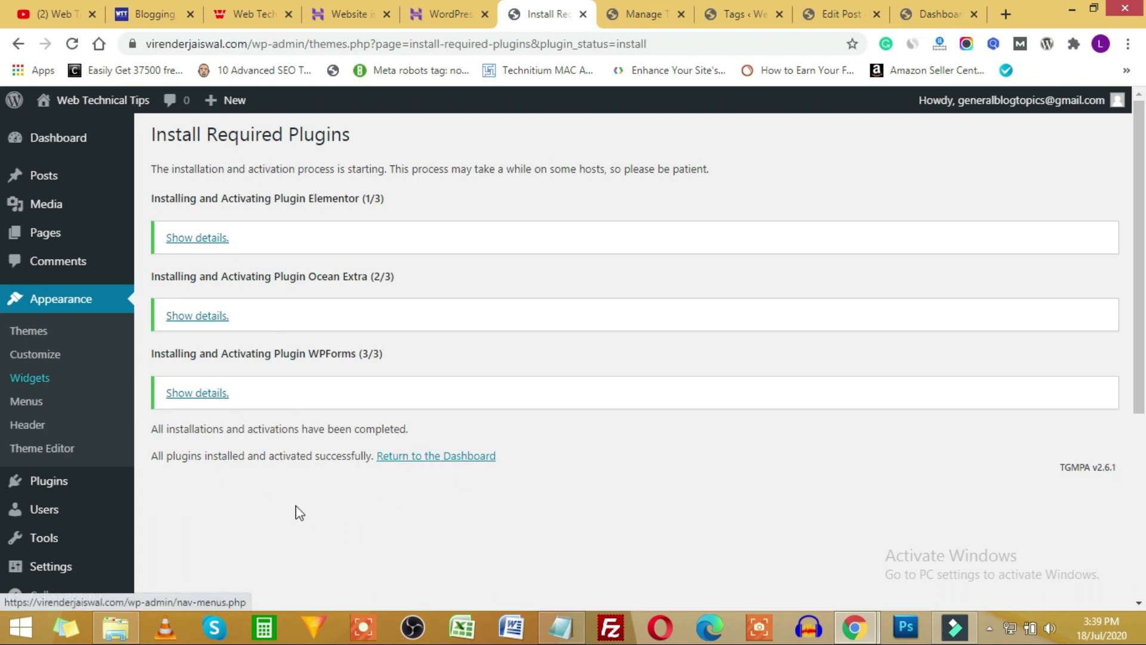
pyautogui.click(462, 464)
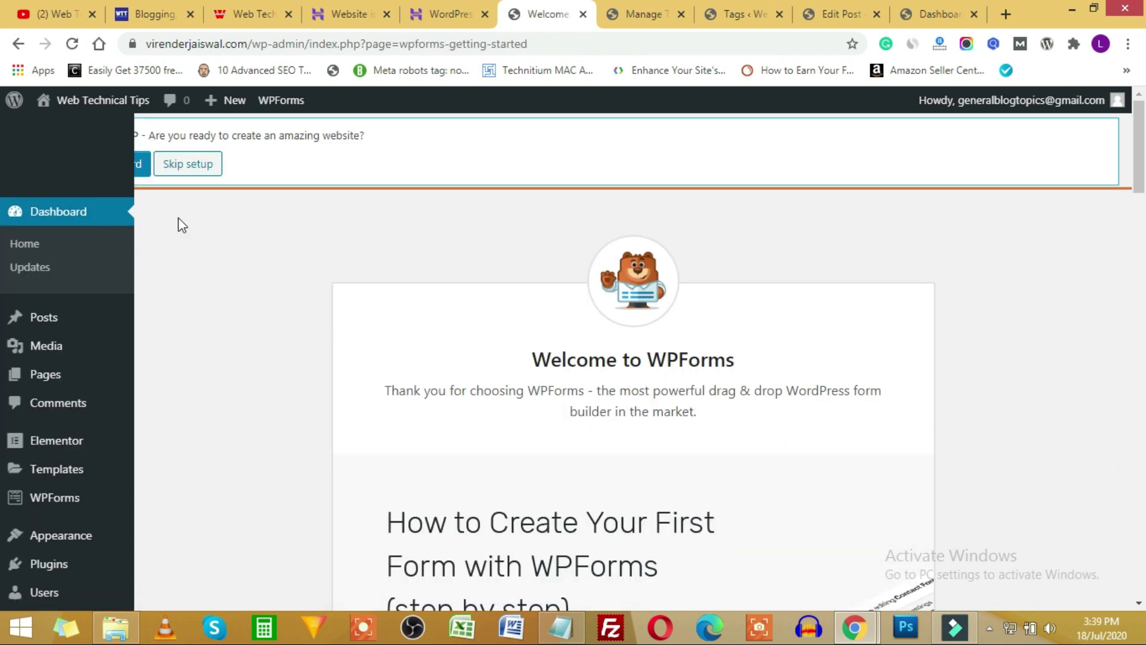
# Skip the OceanWP wizard, hide the WPForms, OceanWP and Elementor boxes, and dismiss the opt-in notice.
pyautogui.click(196, 173)
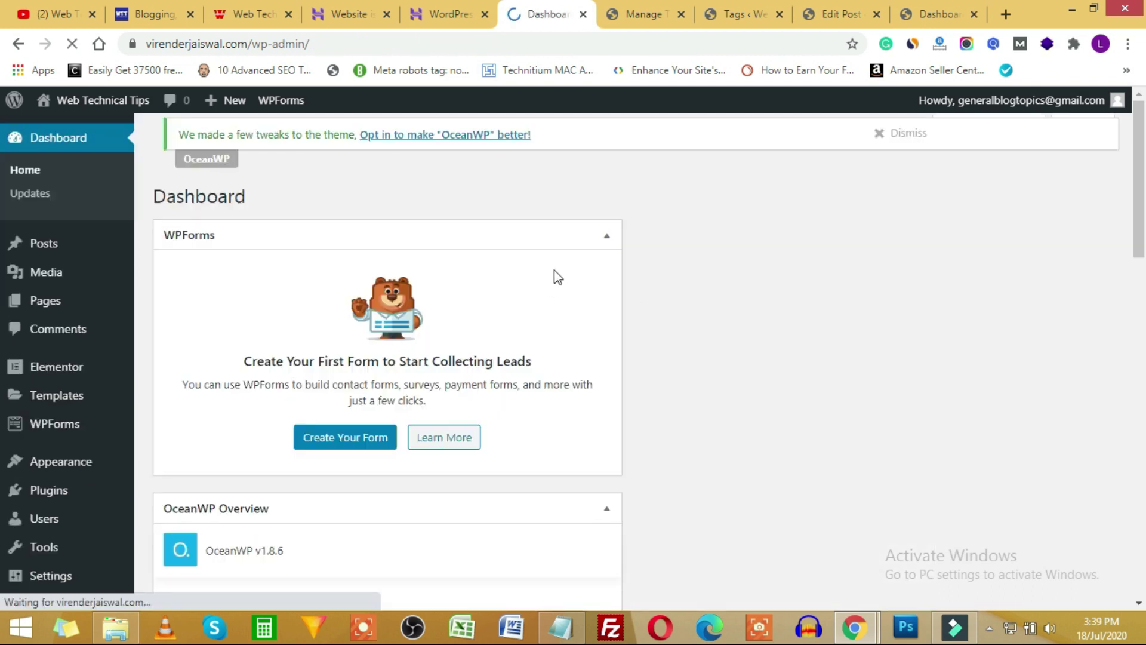
pyautogui.click(982, 127)
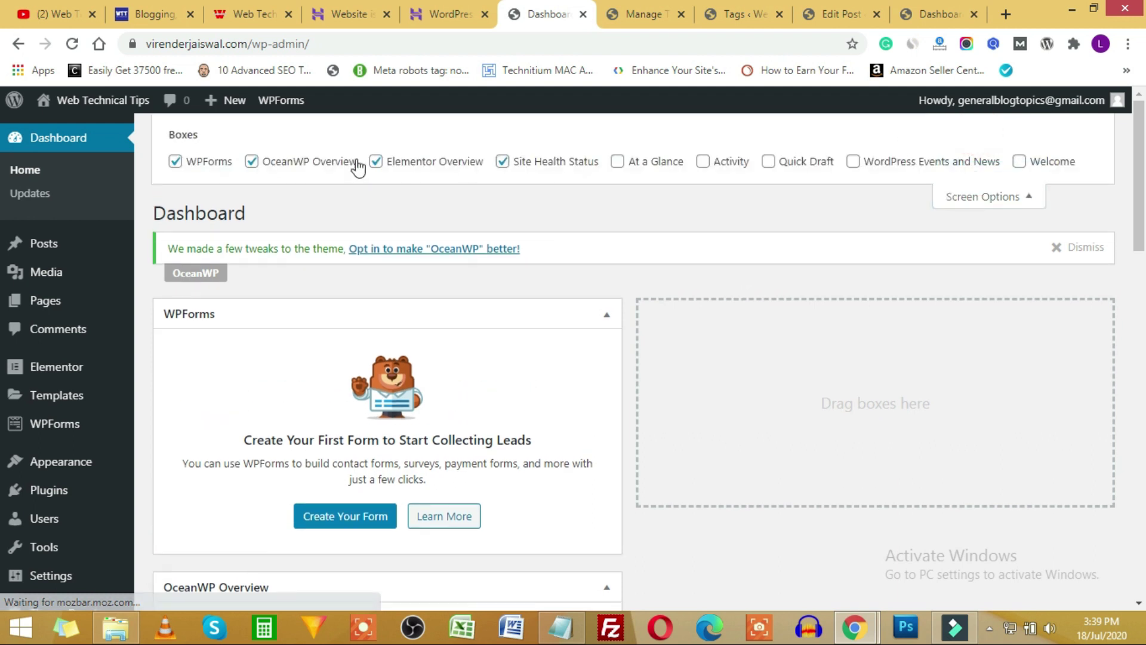
pyautogui.click(222, 162)
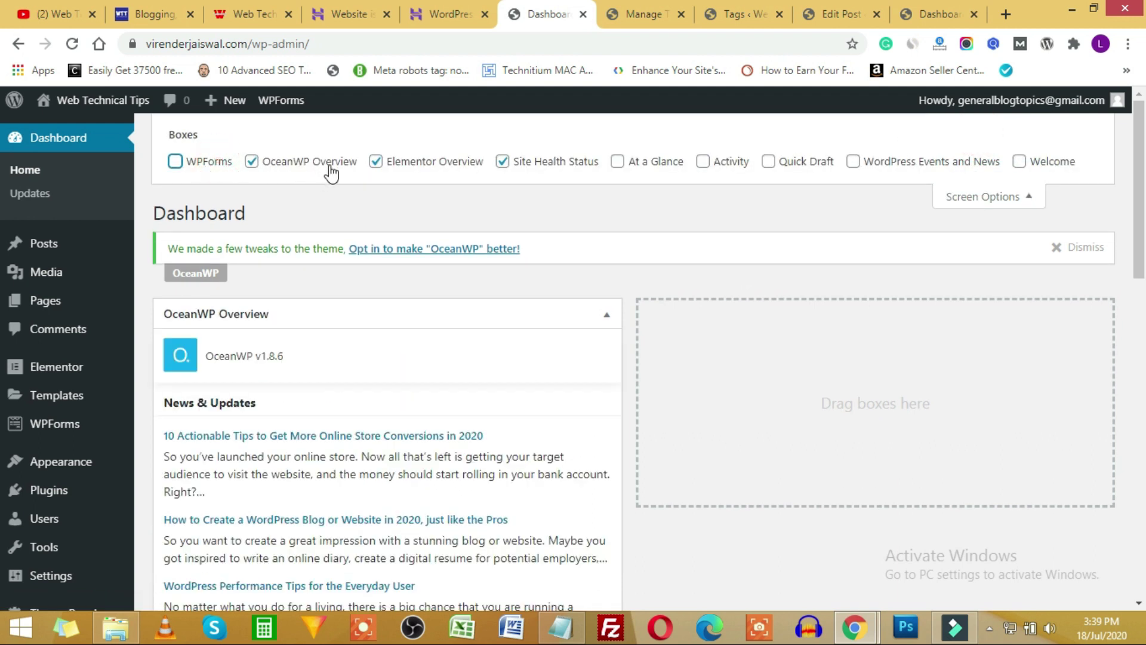
pyautogui.click(329, 161)
pyautogui.moveTo(461, 161); pyautogui.dragTo(467, 161)
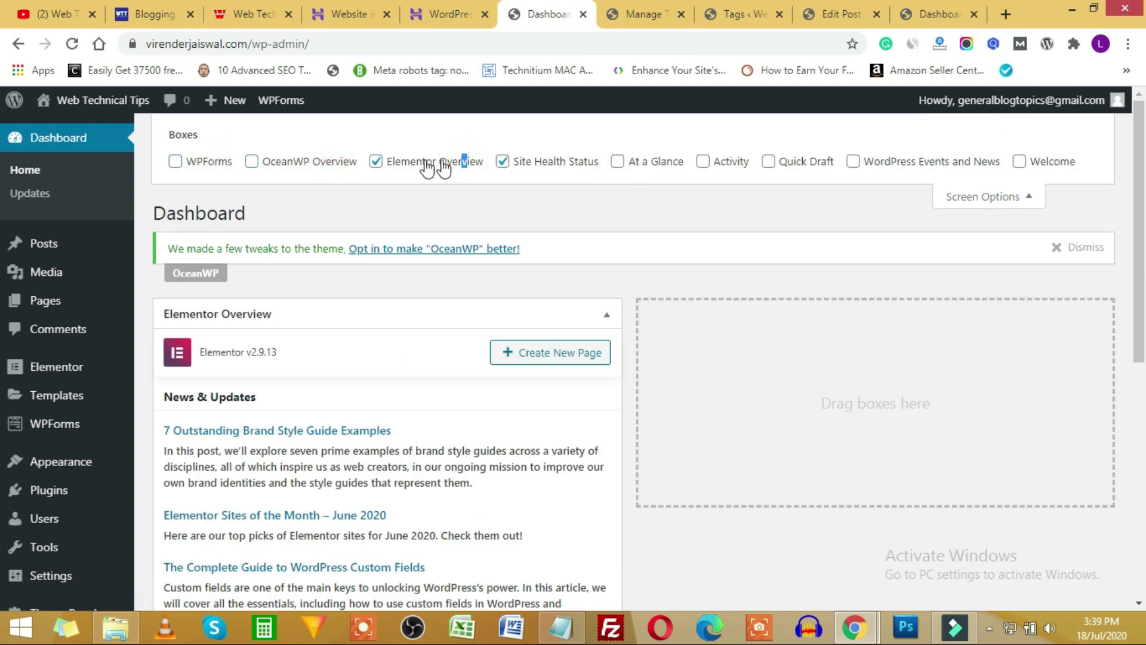
pyautogui.click(396, 163)
pyautogui.click(988, 196)
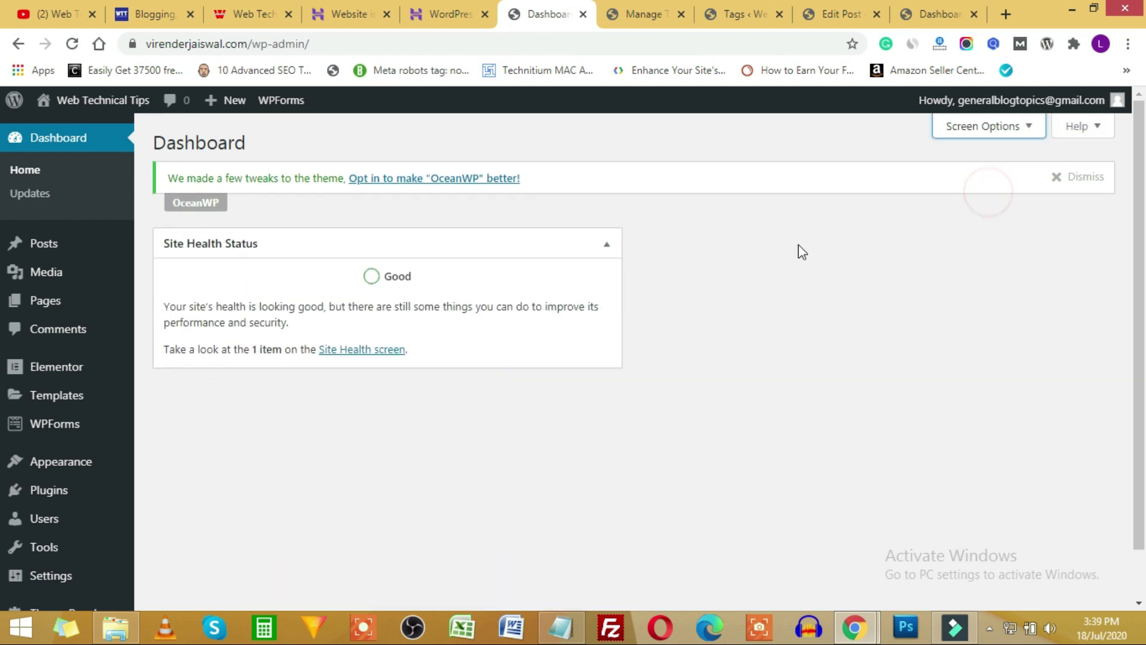
pyautogui.click(1083, 178)
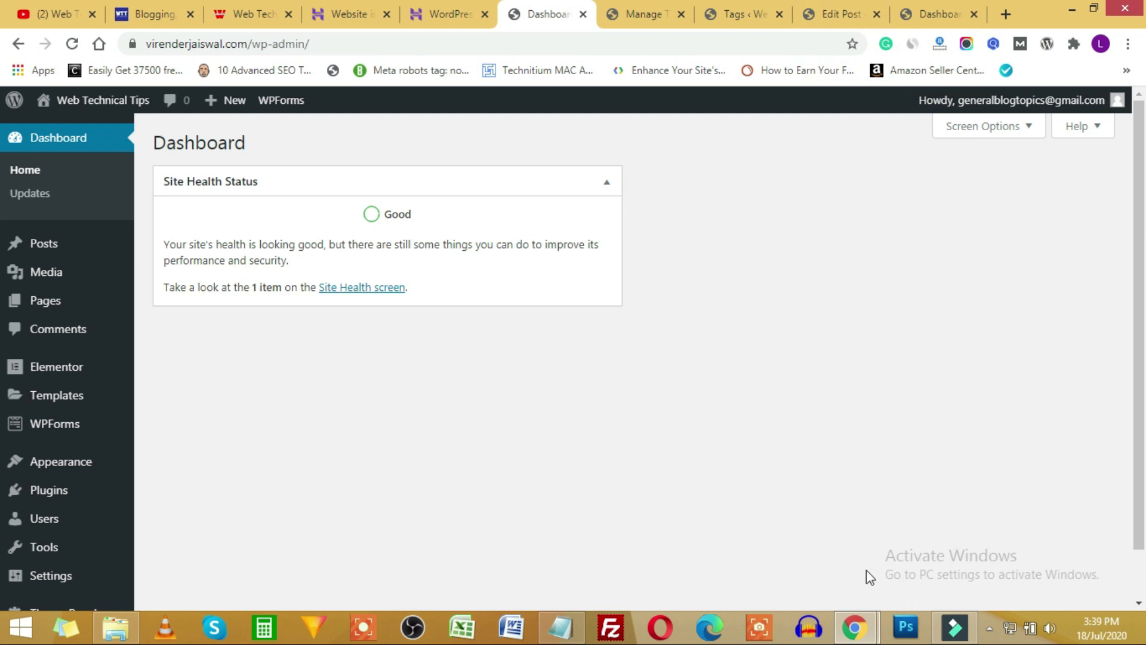
# Reload the live site's front page in the private window to see the OceanWP look.
pyautogui.moveTo(854, 627)
pyautogui.click(925, 540)
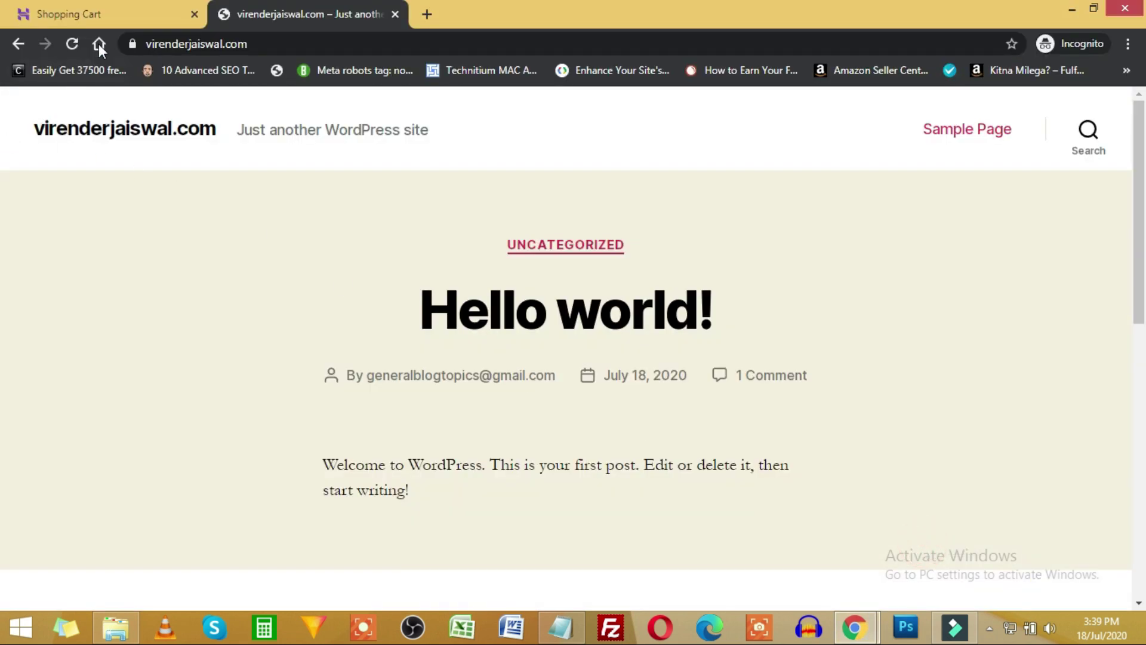
pyautogui.click(72, 44)
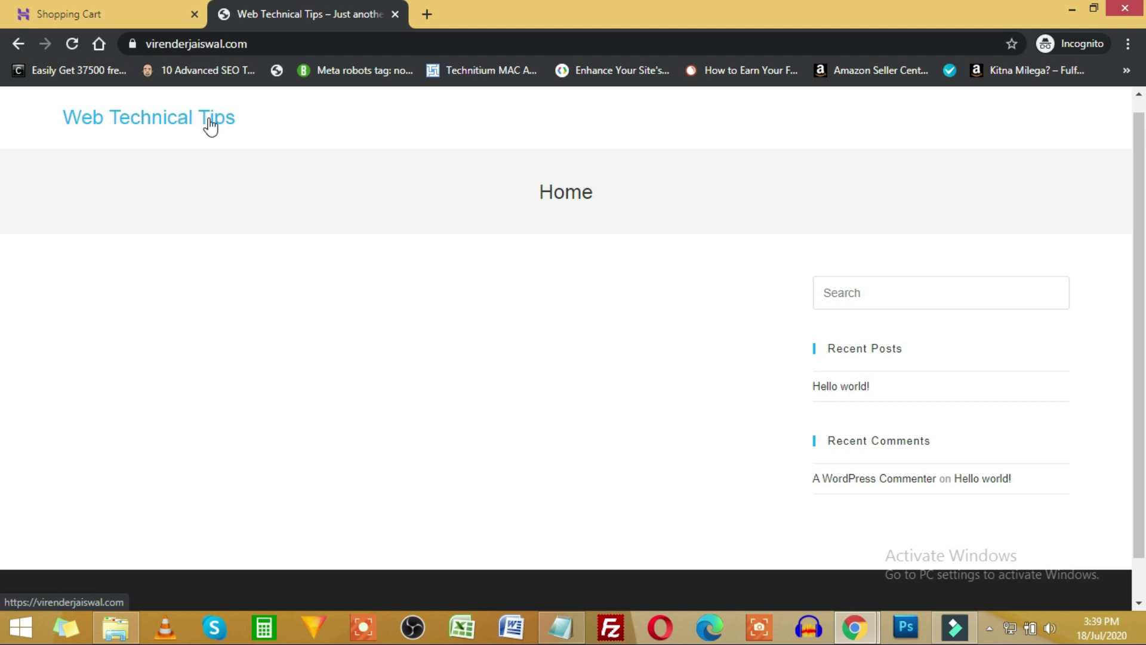
pyautogui.doubleClick(545, 191)
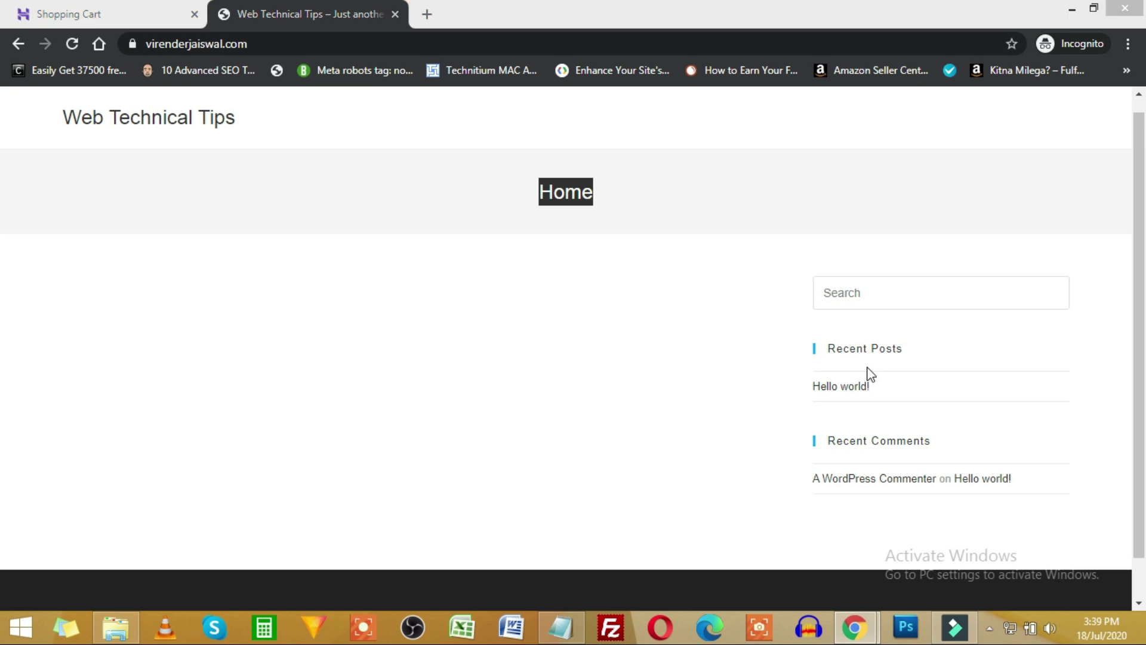
# Go back to the admin window and its themes page.
pyautogui.hotkey('alt', 'Tab')
pyautogui.click(677, 24)
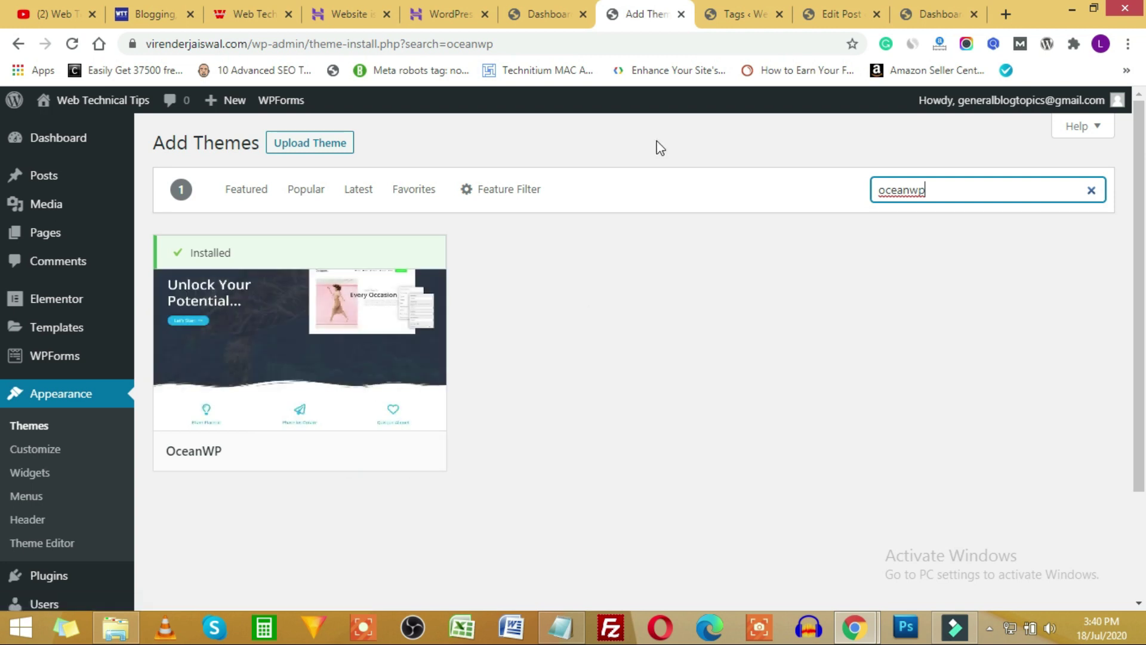
pyautogui.hotkey('alt', 'Tab')
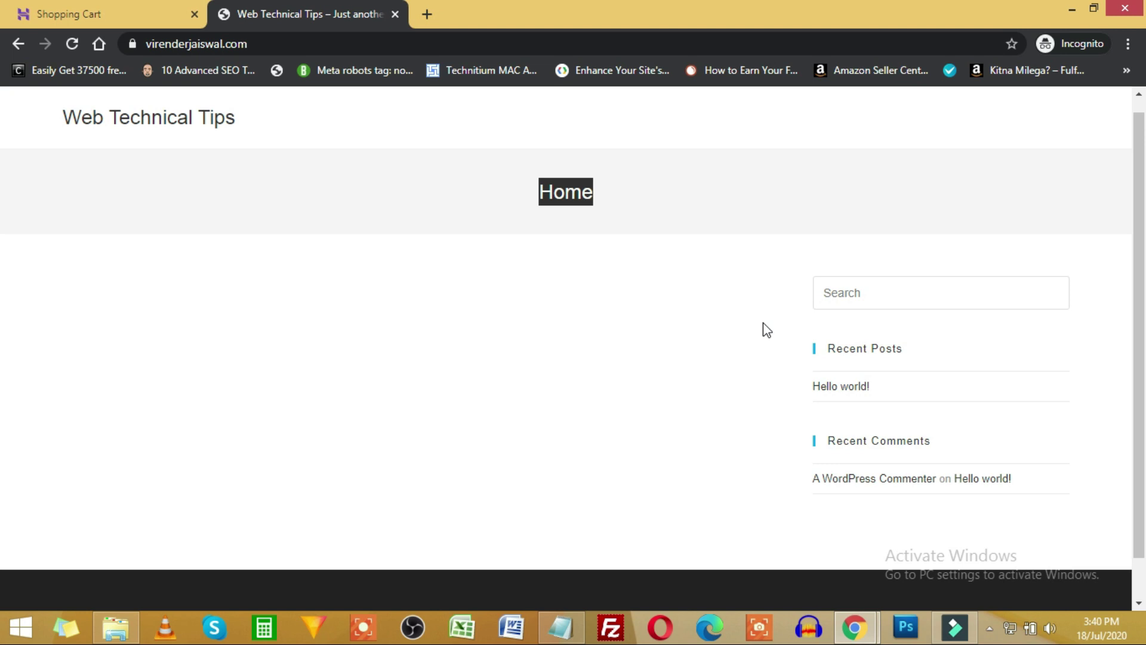
pyautogui.hotkey('alt', 'Tab')
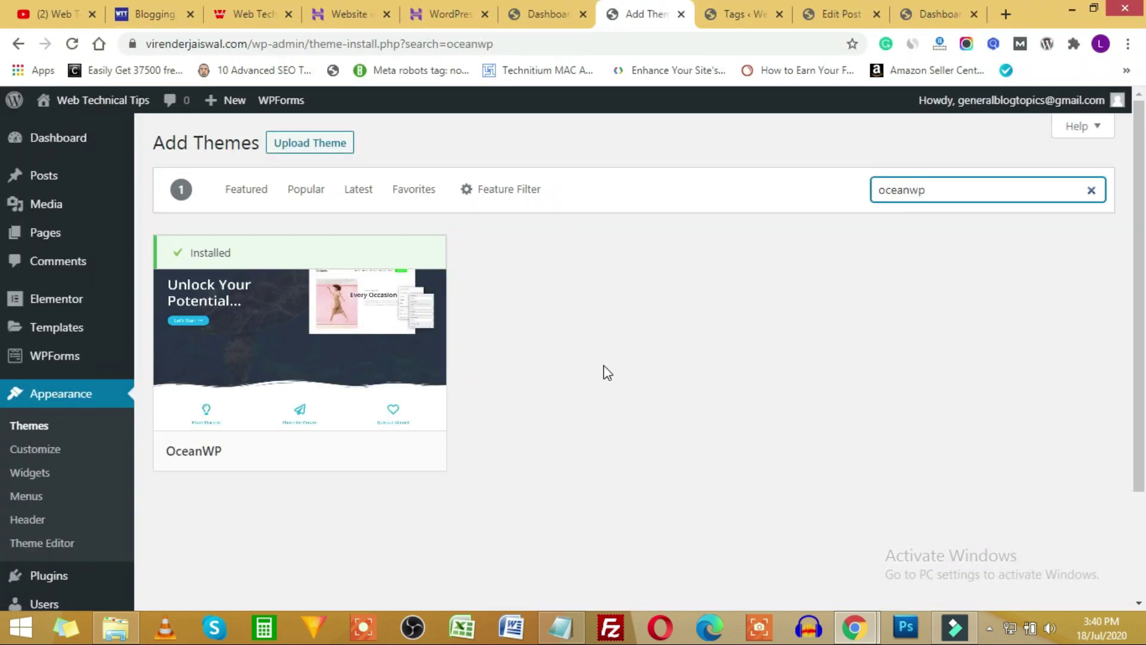
pyautogui.moveTo(59, 336)
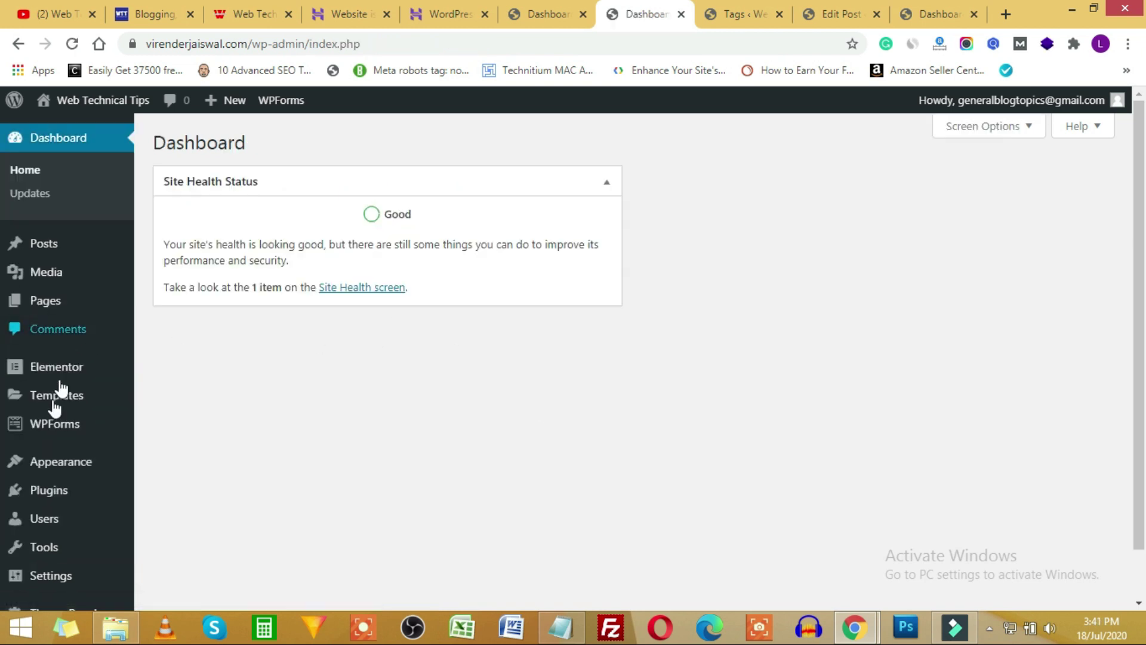
# Open the OceanWP Theme Panel, skip the usage-tracking opt-in, and open Install Demos.
pyautogui.scroll(-1, 48, 567)
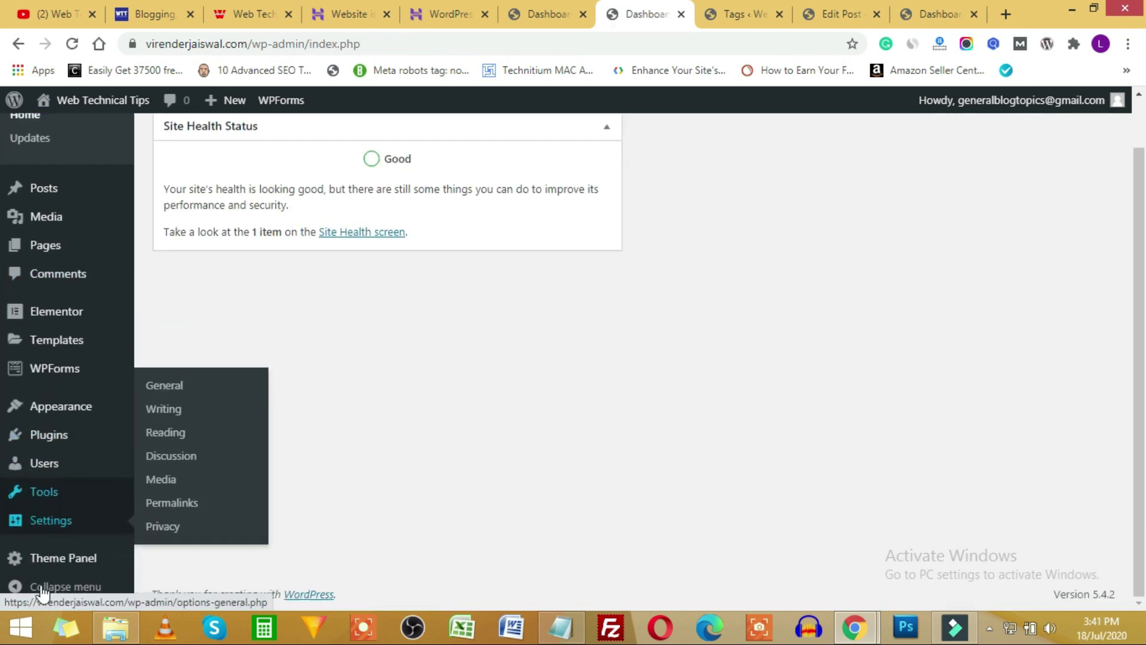
pyautogui.click(67, 559)
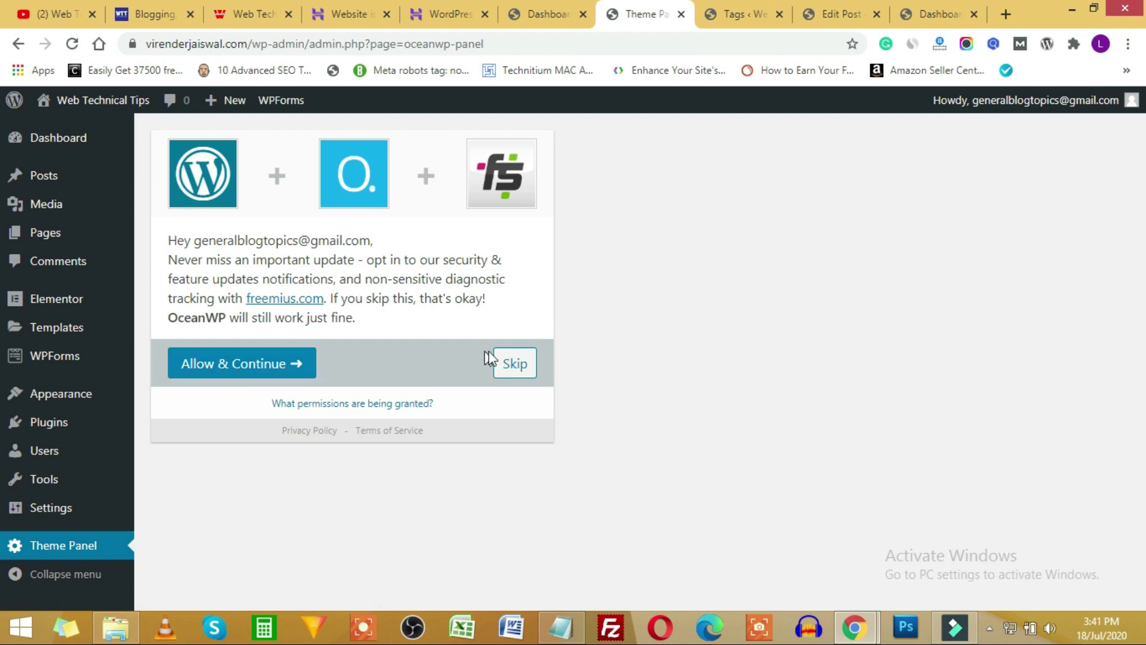
pyautogui.click(512, 364)
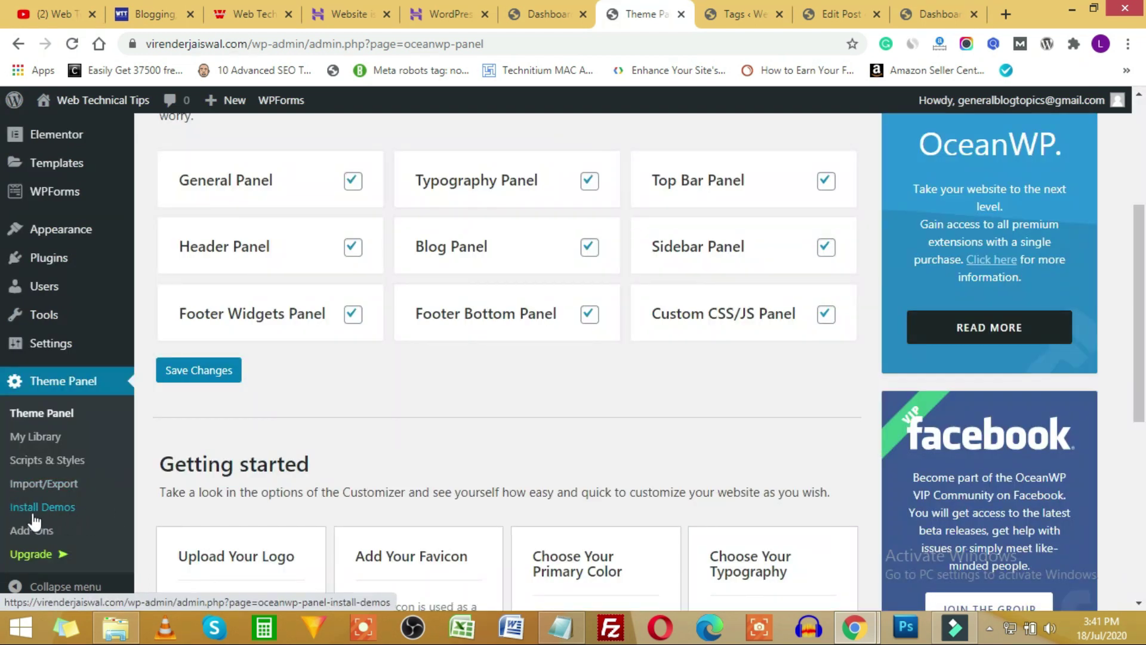
pyautogui.click(51, 513)
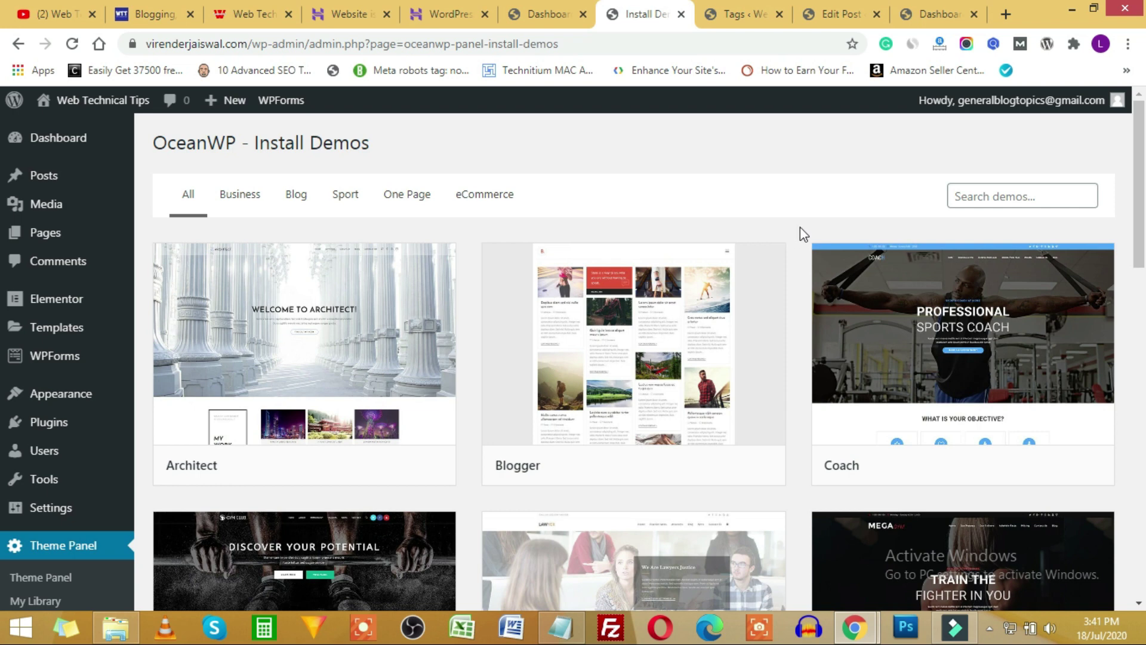
# Browse the eCommerce, Sport and Business demo categories, ending on eCommerce's Simple, Store and Lingerie.
pyautogui.scroll(-10, 803, 235)
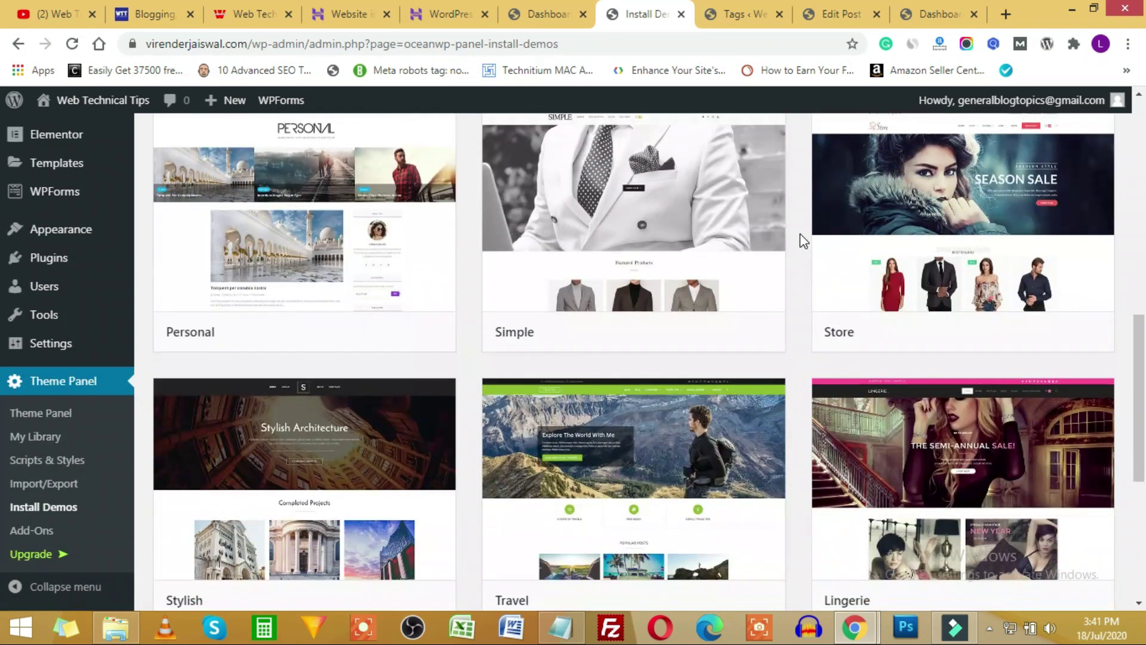
pyautogui.scroll(-5, 801, 238)
pyautogui.scroll(4, 798, 332)
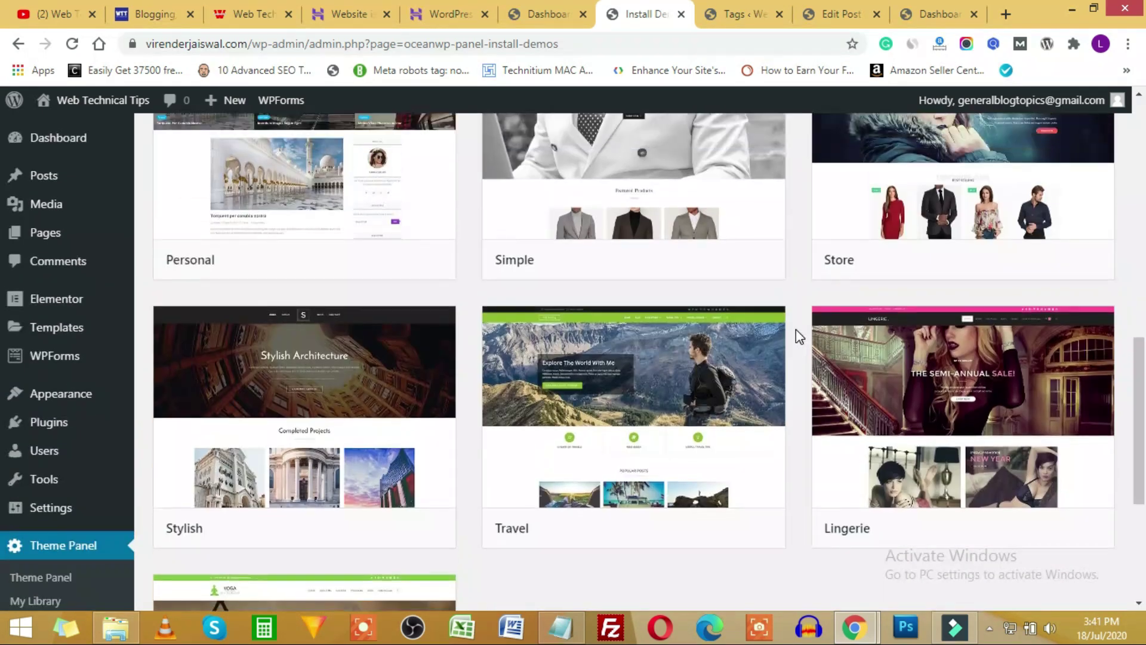
pyautogui.scroll(10, 797, 329)
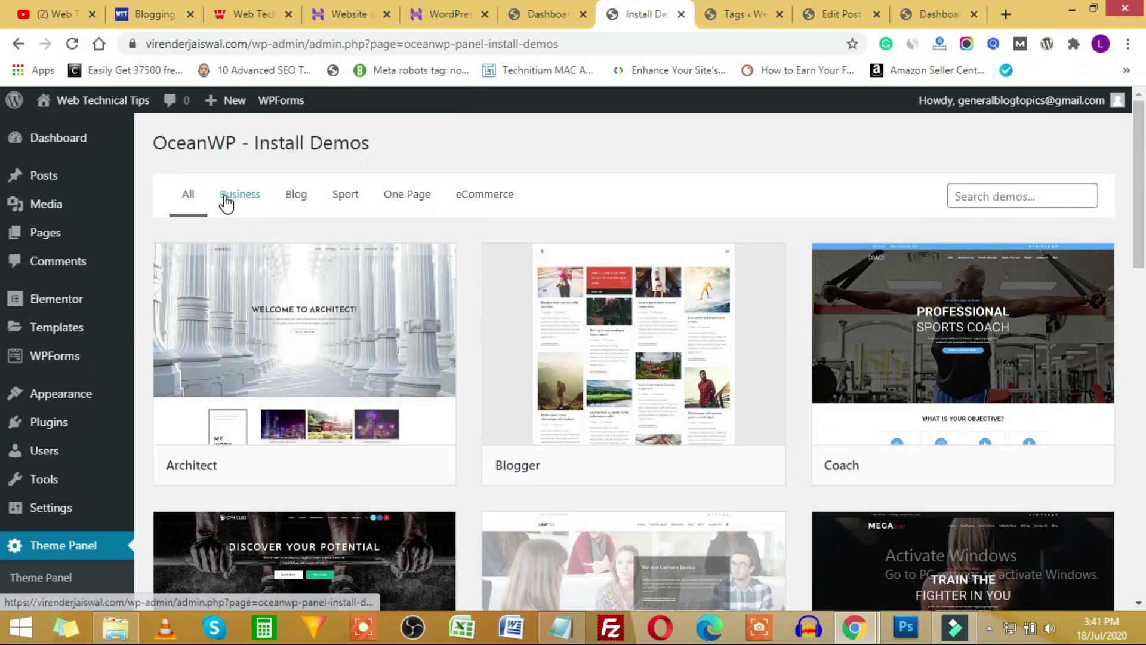
pyautogui.click(487, 203)
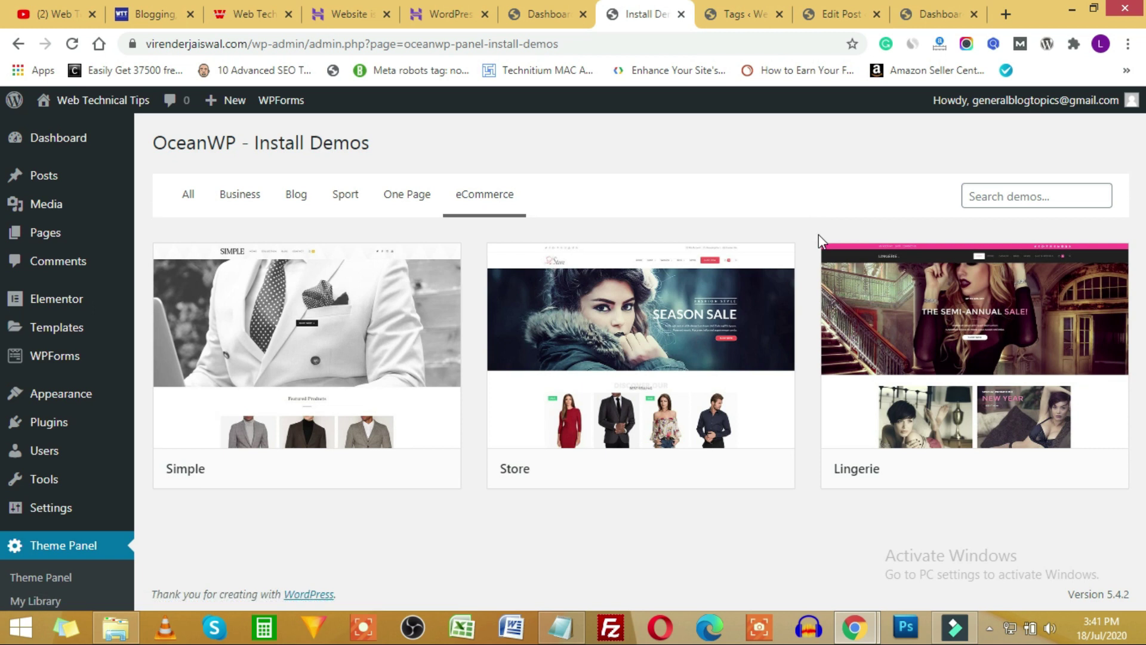
pyautogui.moveTo(696, 328)
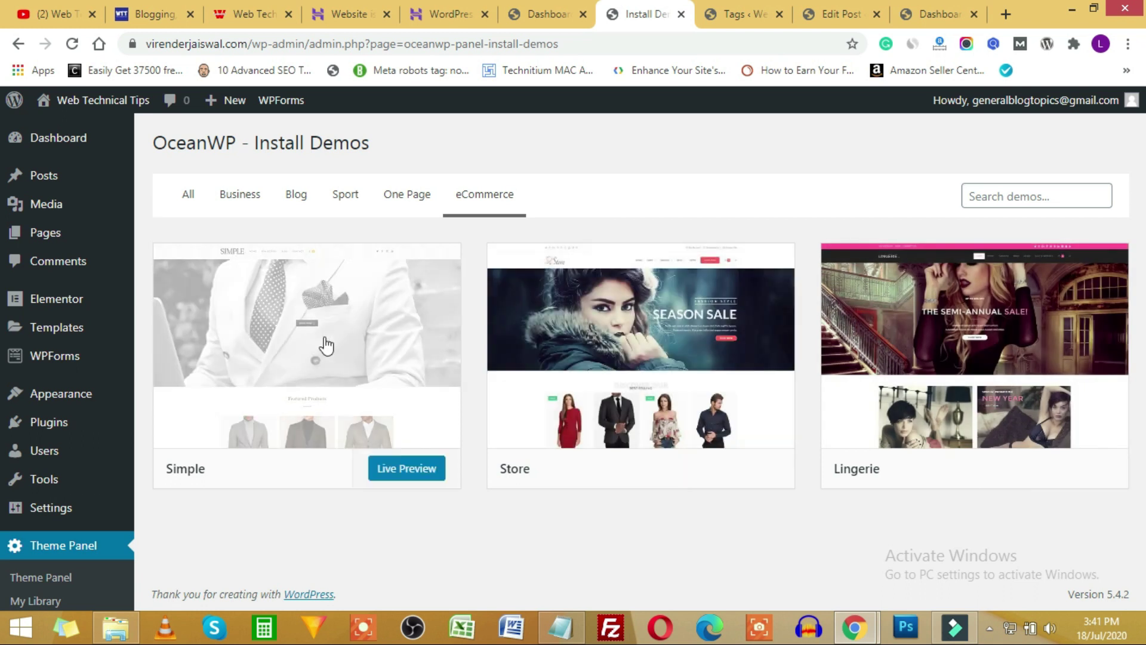
pyautogui.click(346, 203)
pyautogui.scroll(-3, 611, 478)
pyautogui.scroll(2, 408, 311)
pyautogui.scroll(1, 407, 311)
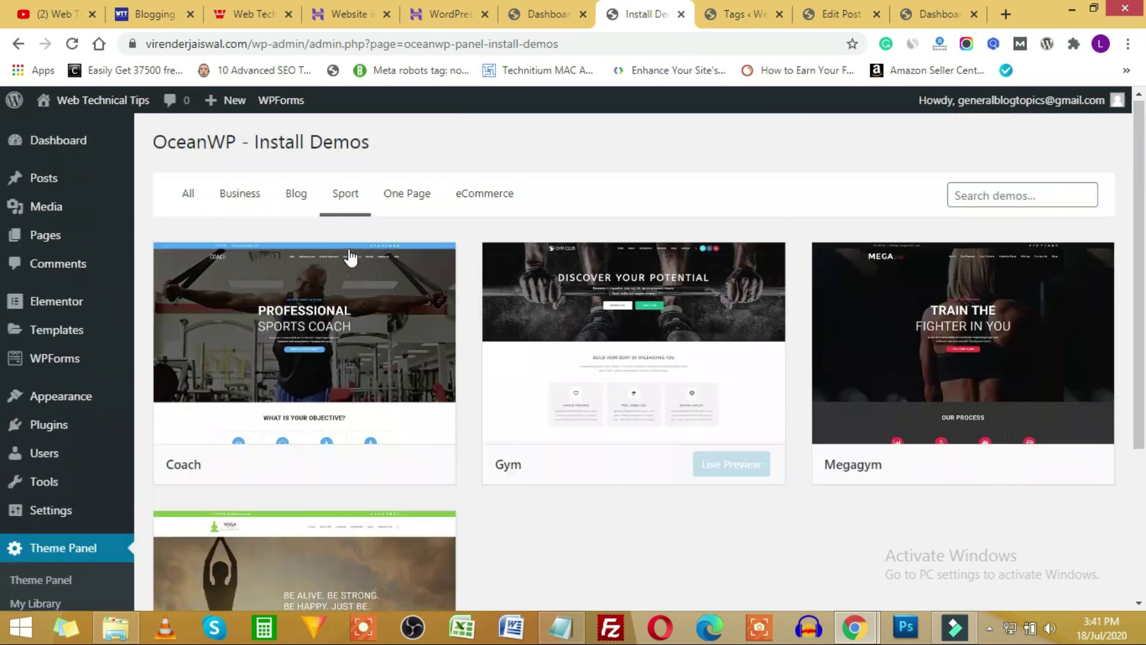
pyautogui.click(238, 197)
pyautogui.scroll(-3, 882, 268)
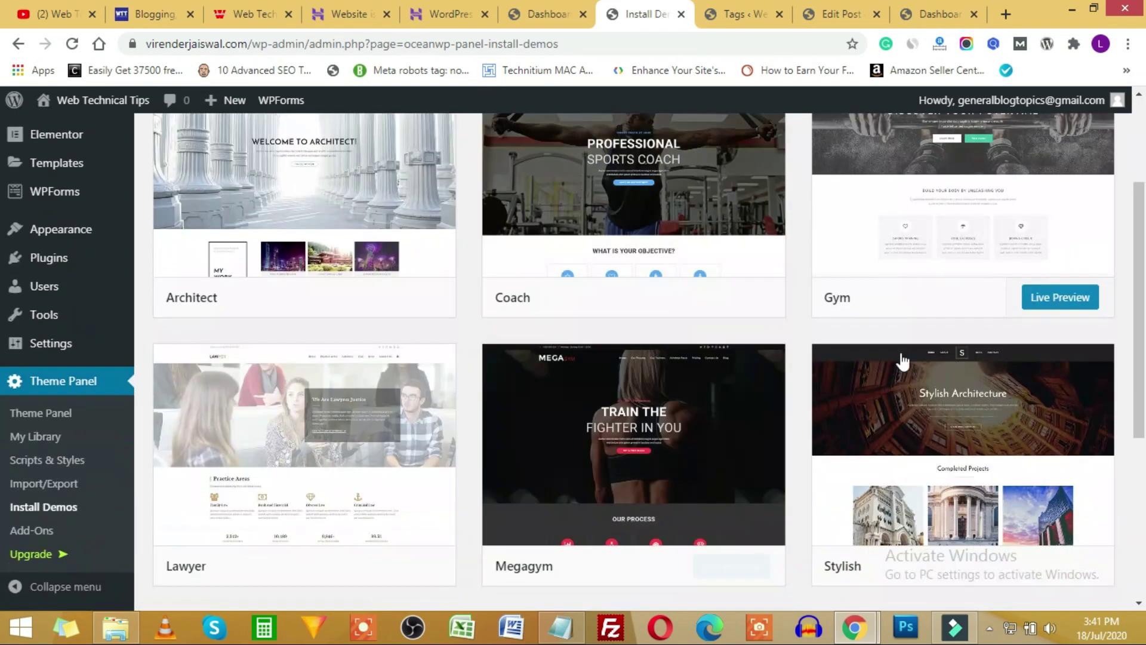
pyautogui.scroll(-4, 661, 455)
pyautogui.scroll(5, 455, 378)
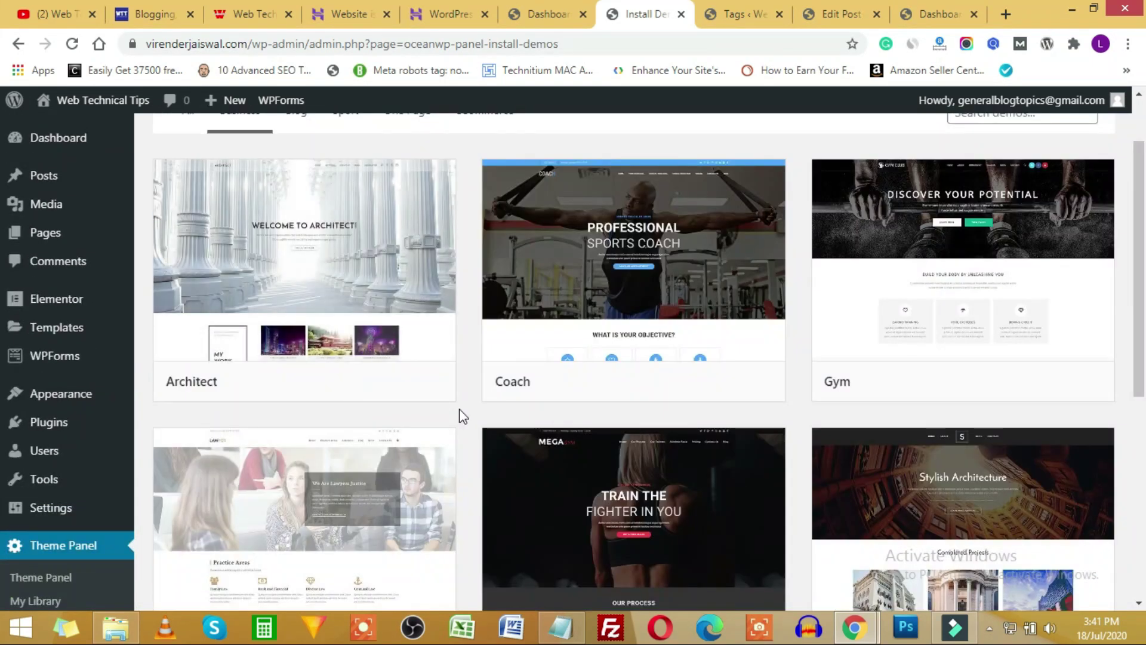
pyautogui.scroll(2, 472, 269)
pyautogui.click(481, 201)
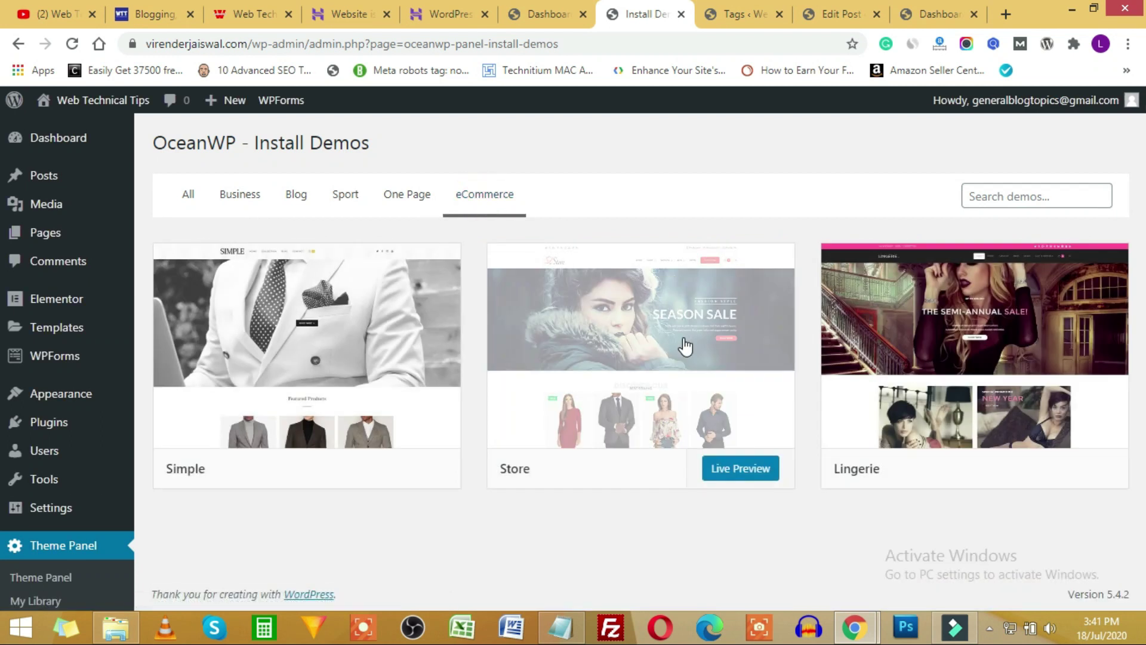
# Start the Store demo import and install Ocean Custom Sidebar, Product Sharing, Social Sharing and Stick Anything.
pyautogui.click(685, 346)
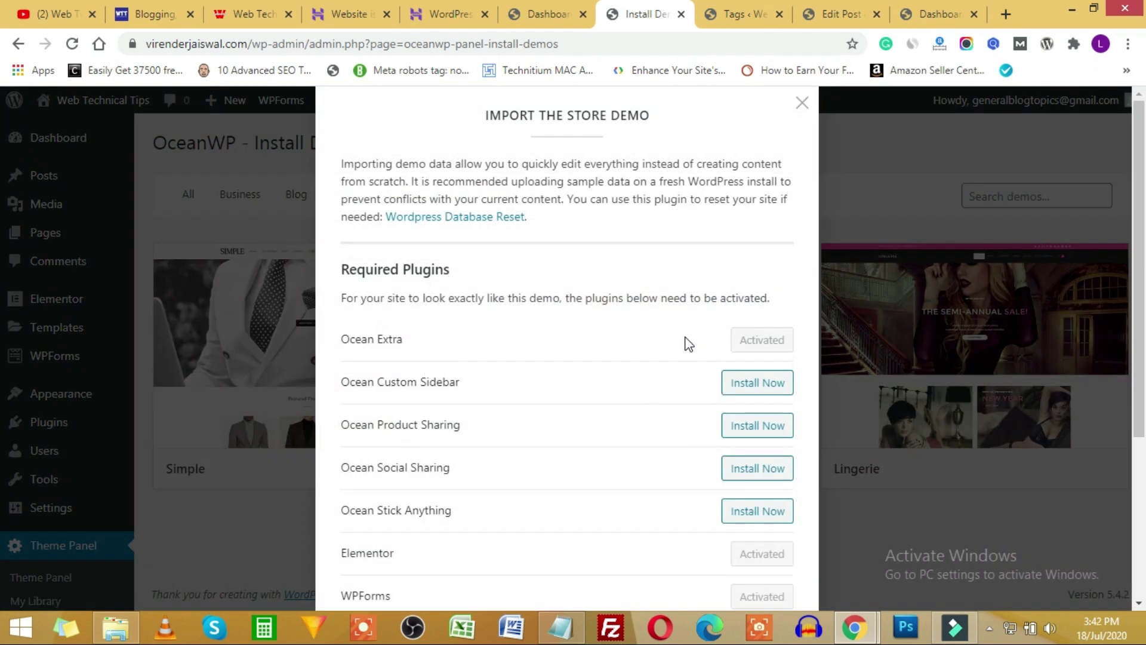
pyautogui.scroll(-1, 686, 339)
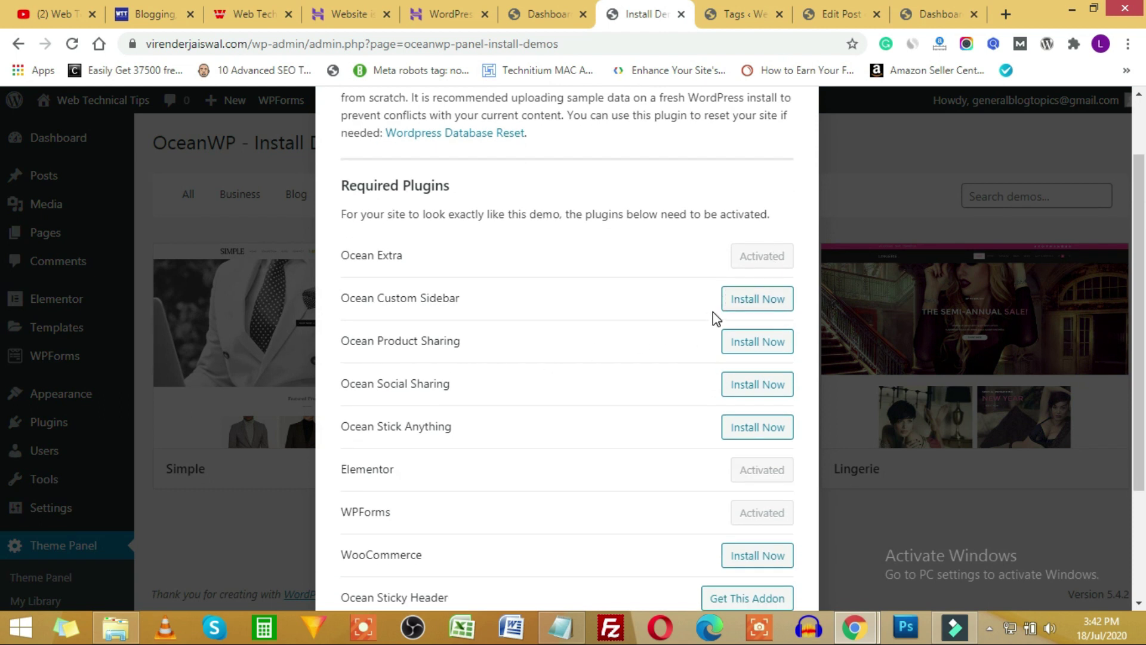
pyautogui.scroll(-2, 734, 520)
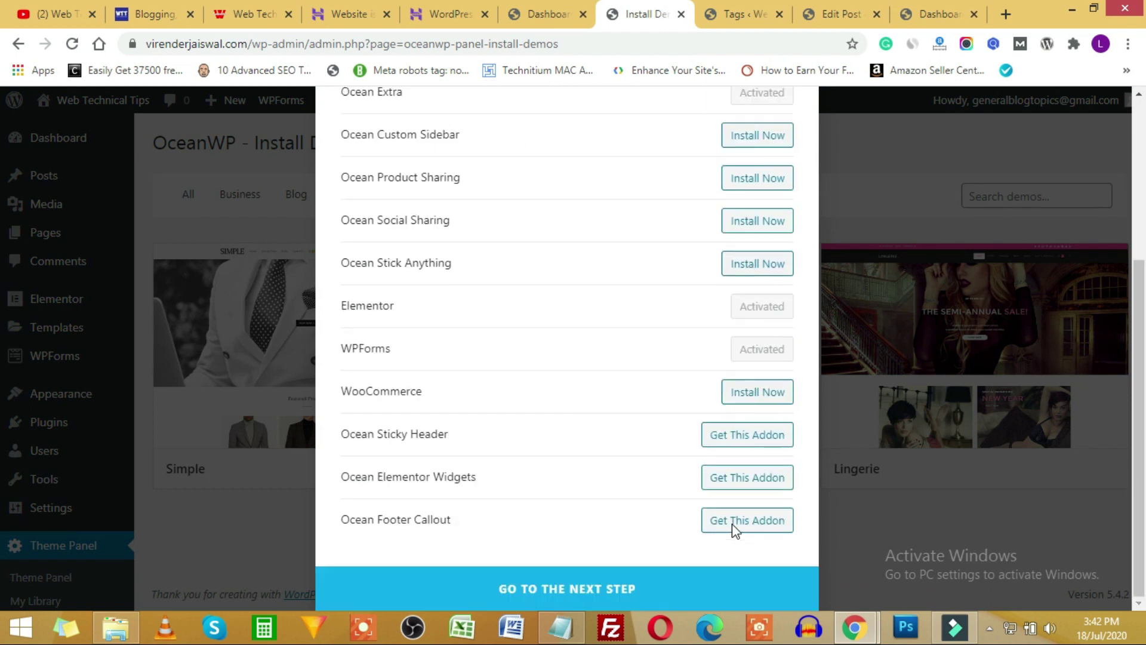
pyautogui.scroll(3, 689, 557)
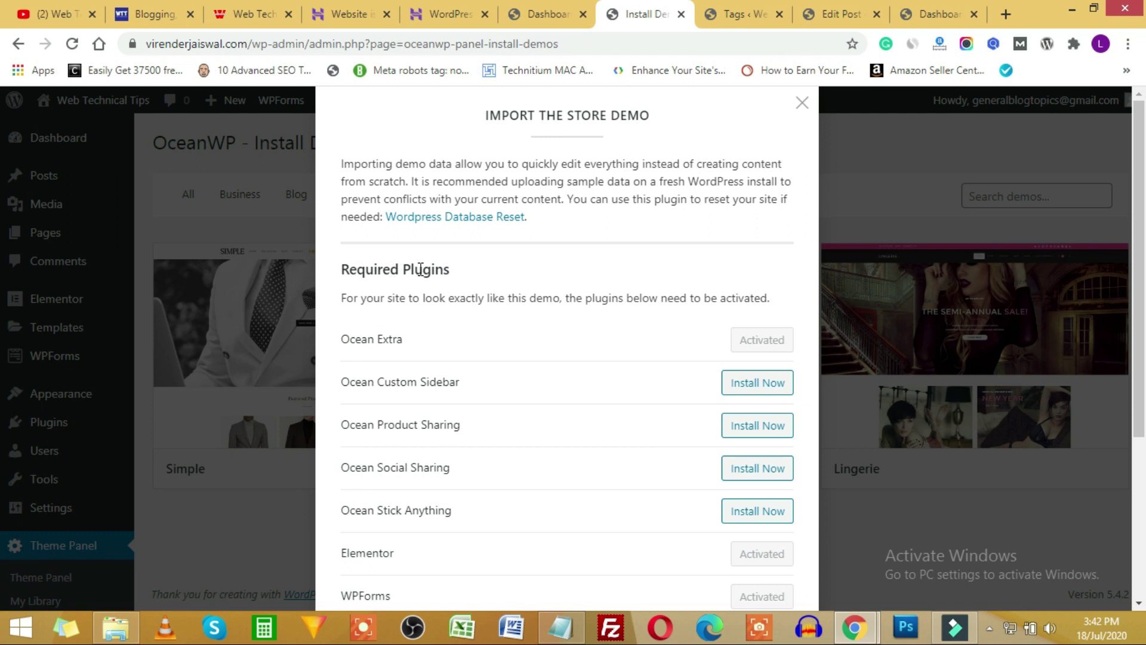
pyautogui.scroll(-3, 461, 379)
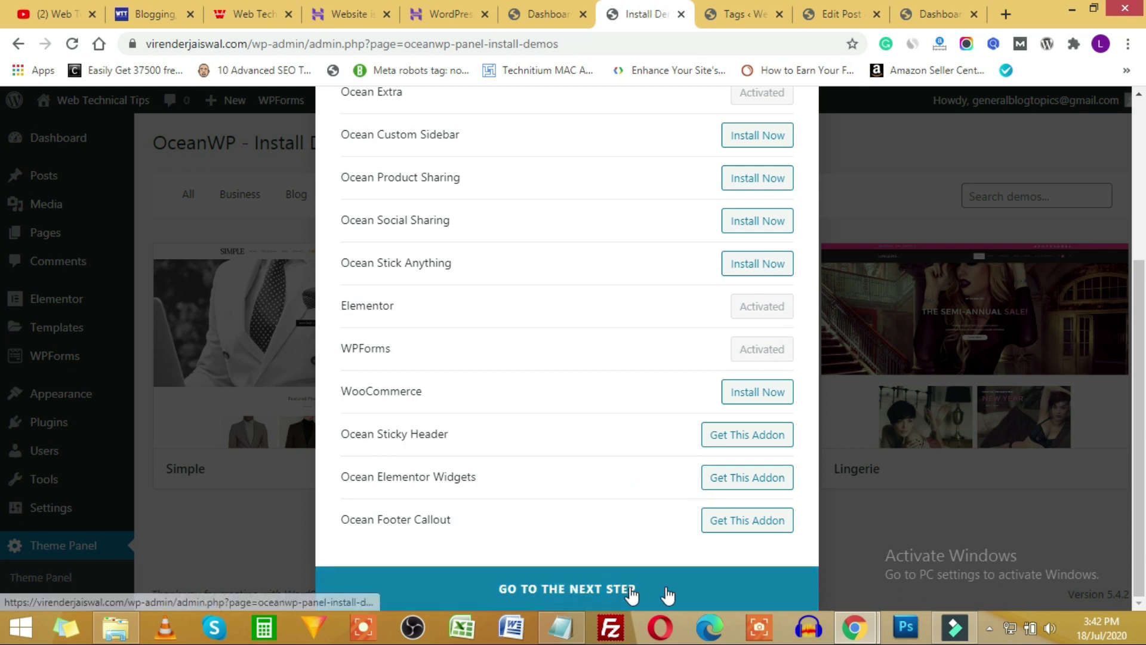
pyautogui.scroll(4, 711, 439)
pyautogui.click(750, 384)
pyautogui.click(757, 426)
pyautogui.click(755, 469)
pyautogui.click(758, 512)
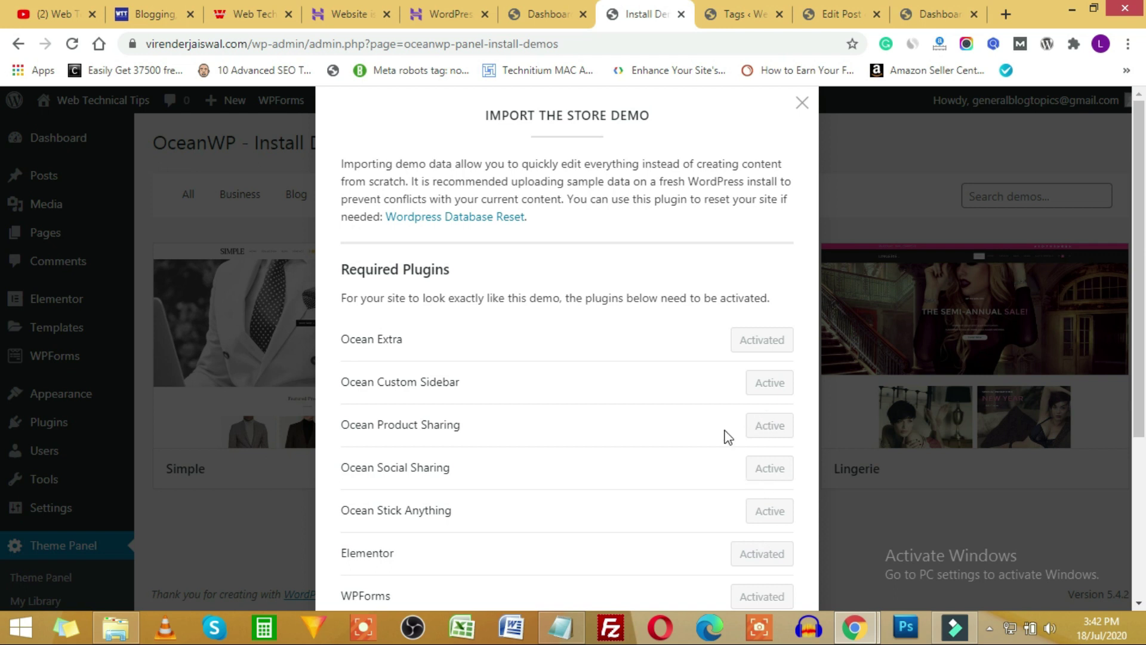
# Install WooCommerce and import the Store demo with all data, settings, widgets and form.
pyautogui.scroll(-2, 728, 436)
pyautogui.scroll(-4, 727, 437)
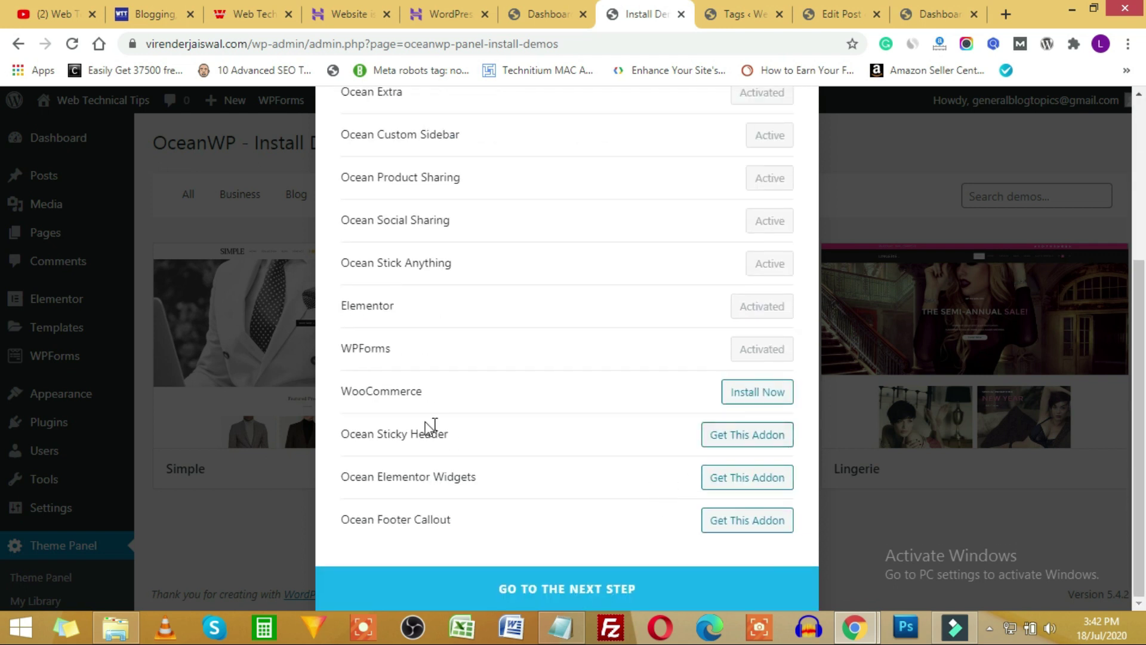
pyautogui.click(762, 394)
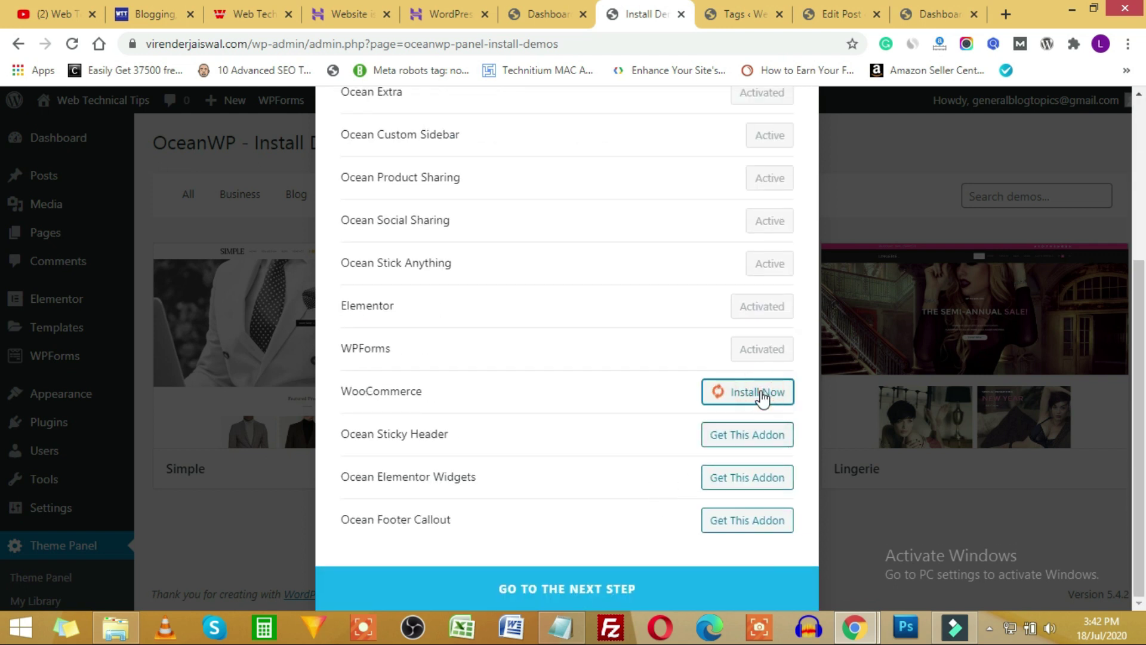
pyautogui.click(634, 598)
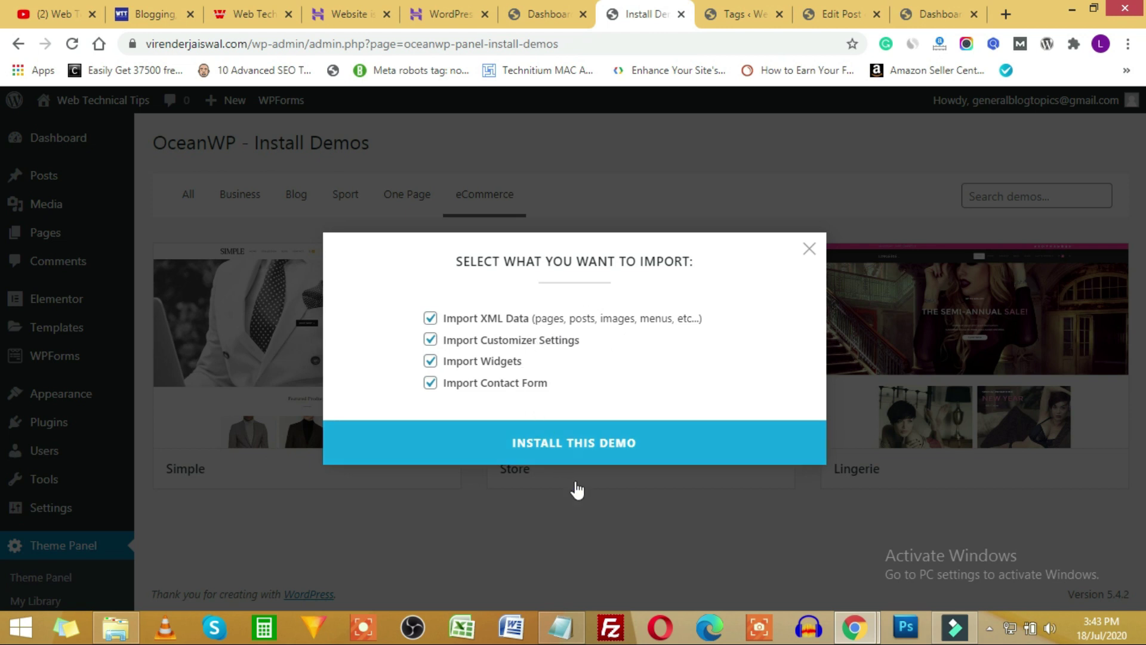
pyautogui.click(617, 455)
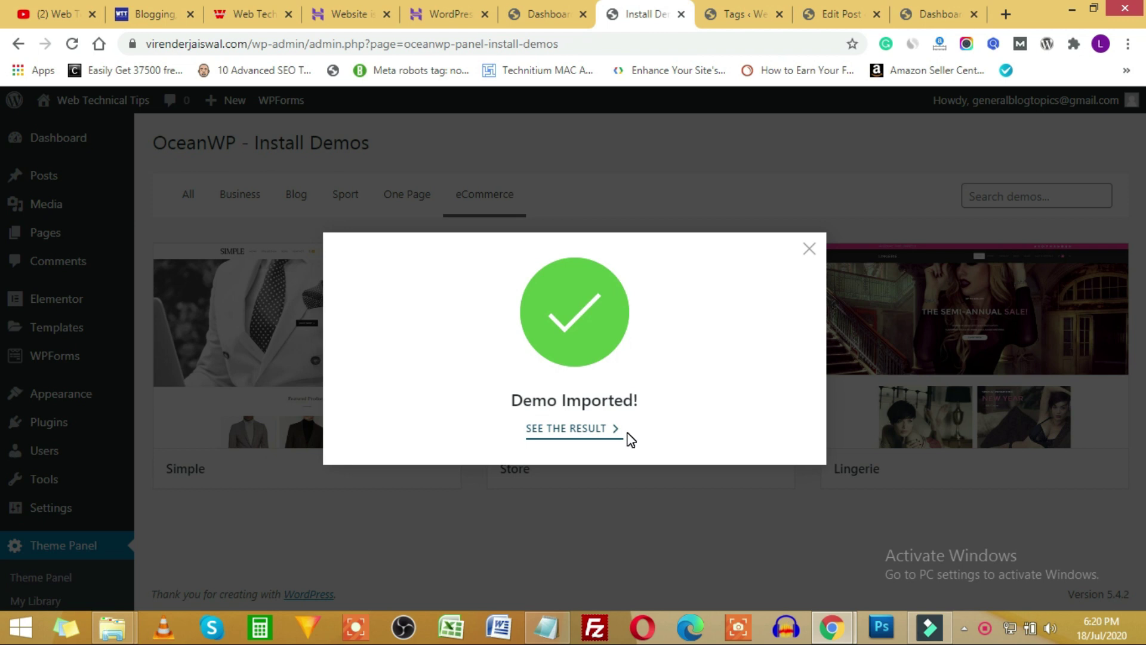
pyautogui.click(582, 438)
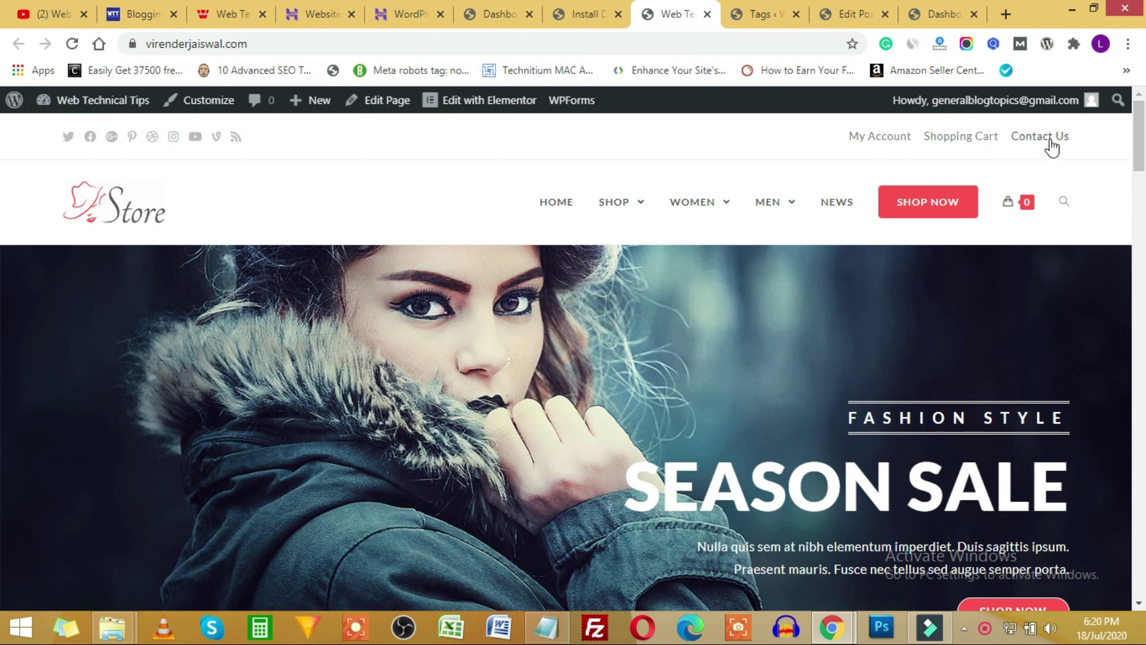
# Browse the new Store demo homepage down its product listings and back to the top.
pyautogui.moveTo(625, 214)
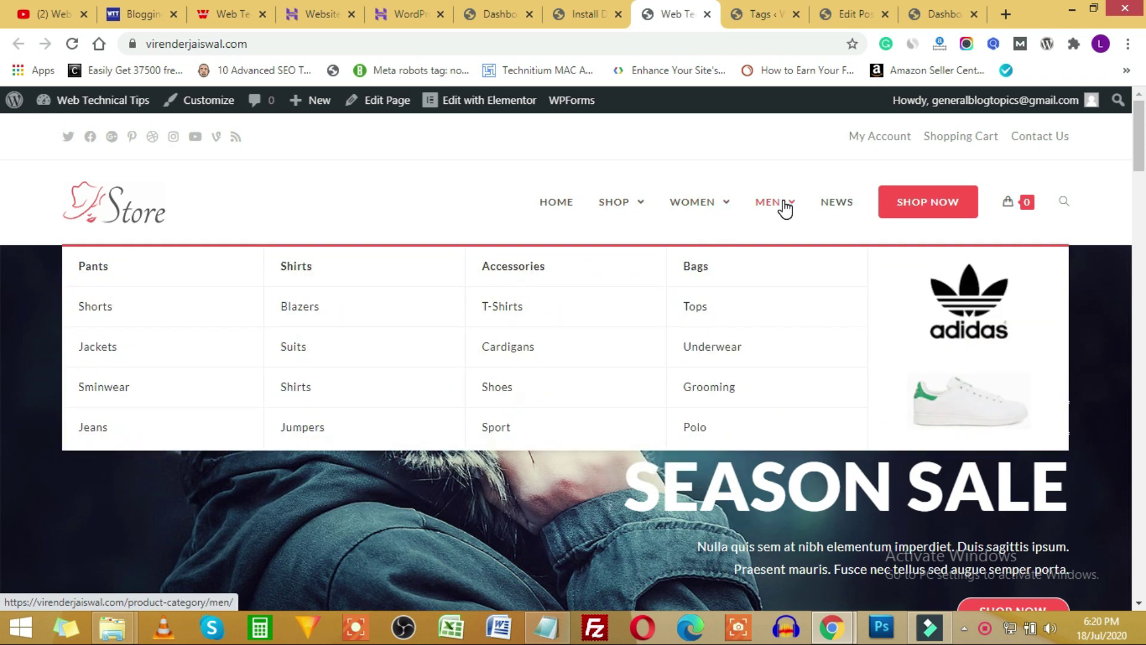
pyautogui.moveTo(1050, 212)
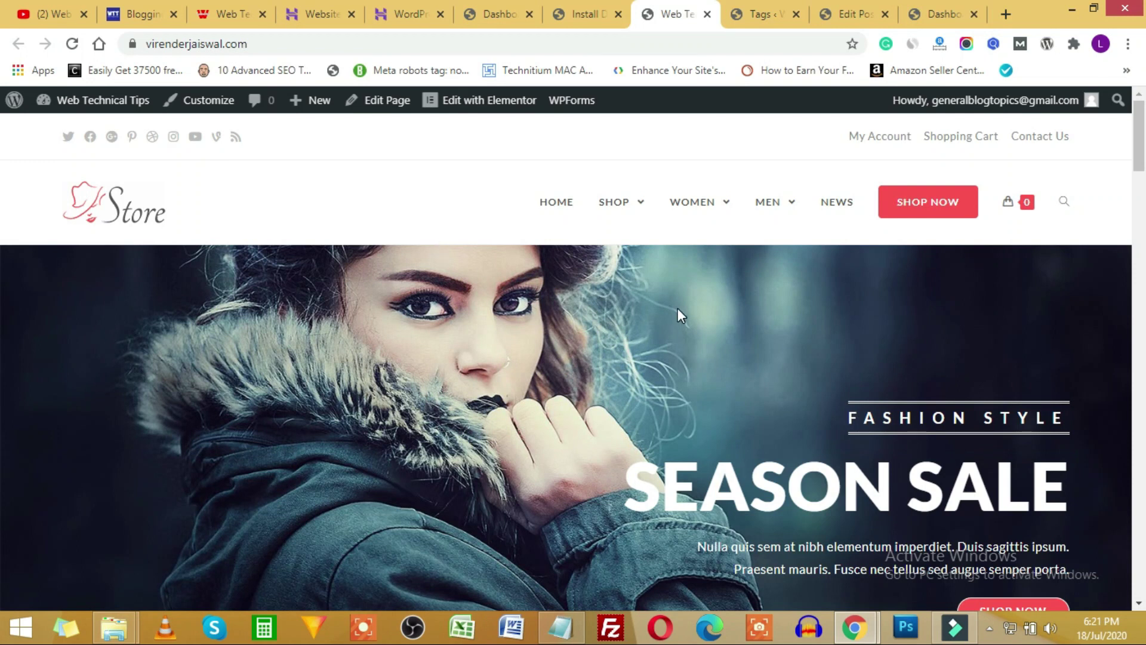
pyautogui.scroll(-3, 603, 375)
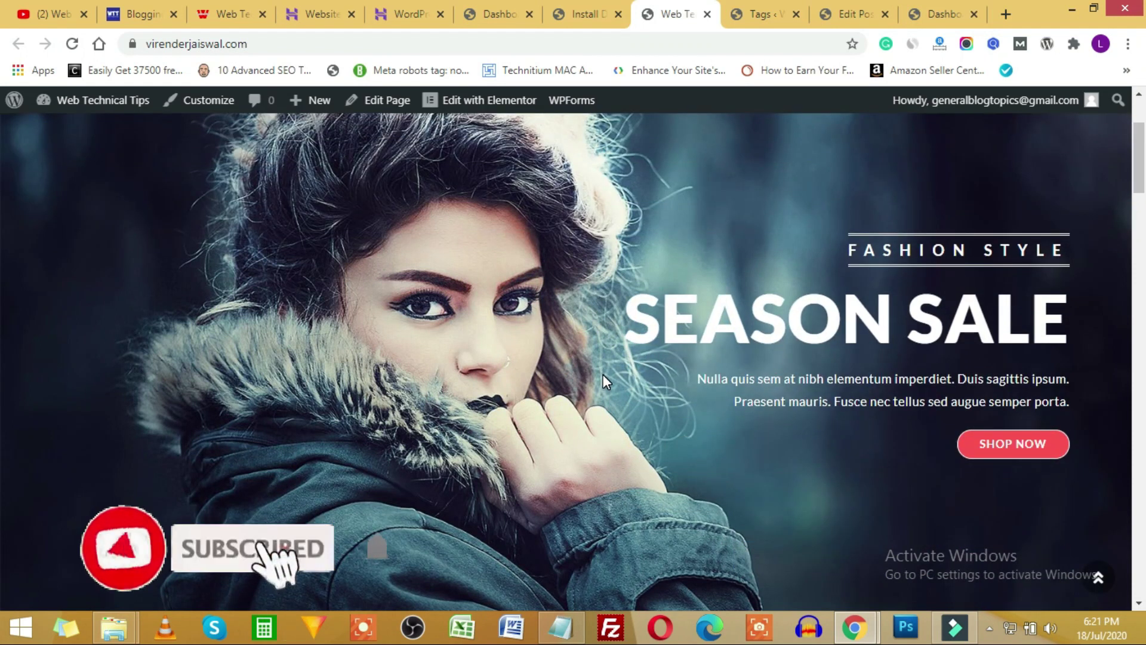
pyautogui.scroll(-5, 603, 374)
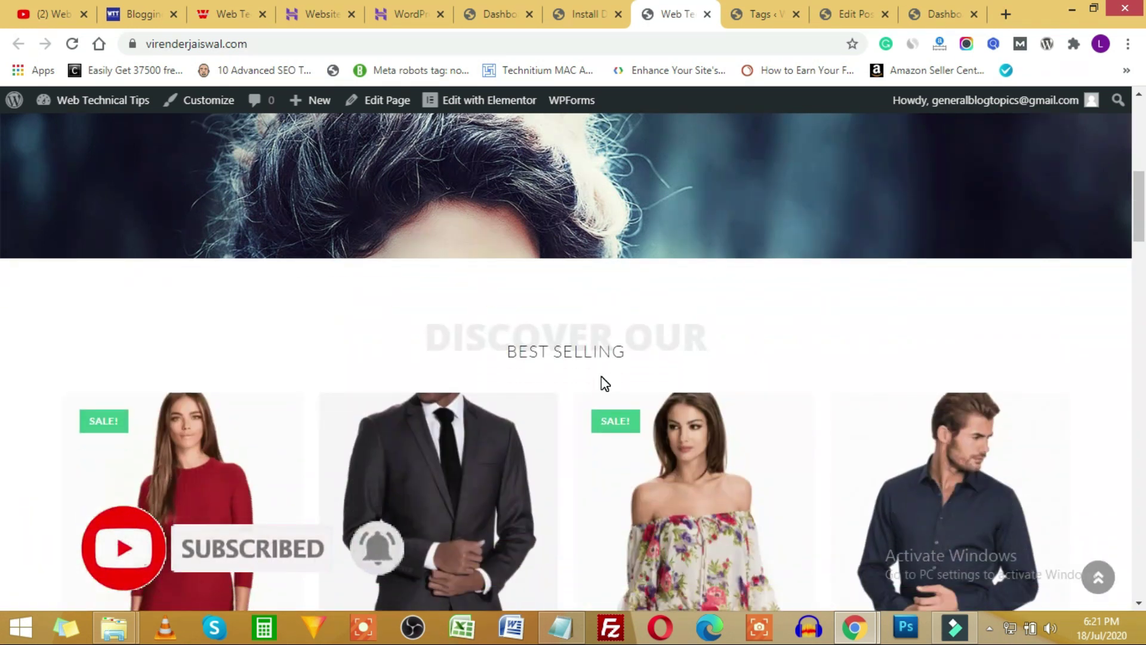
pyautogui.scroll(-6, 602, 382)
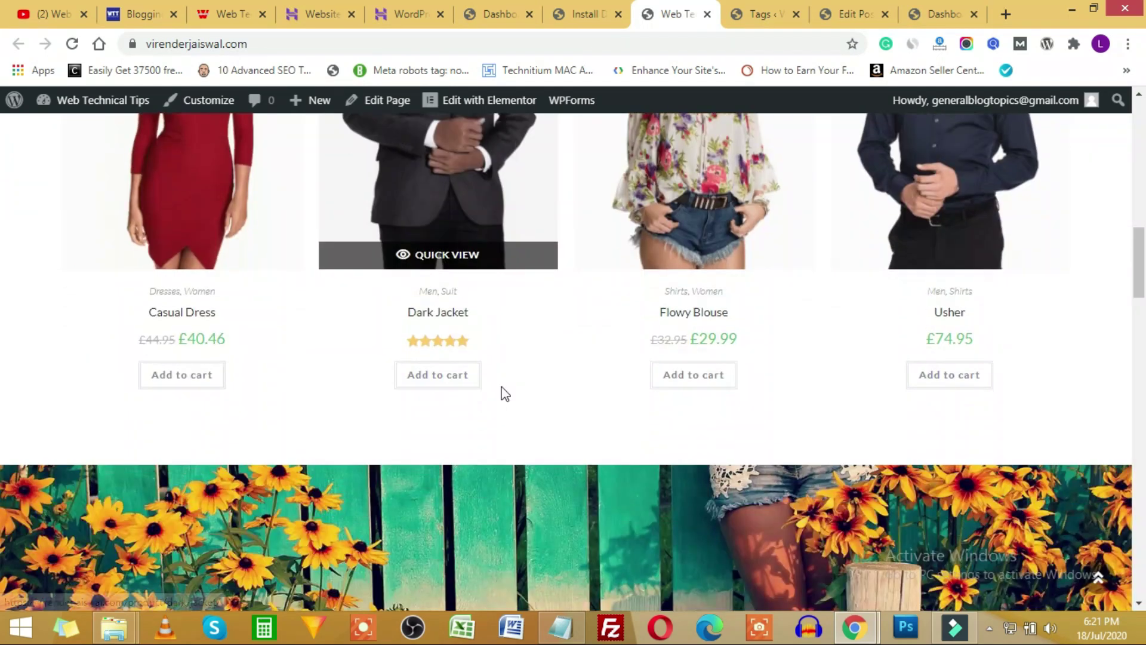
pyautogui.scroll(-11, 501, 391)
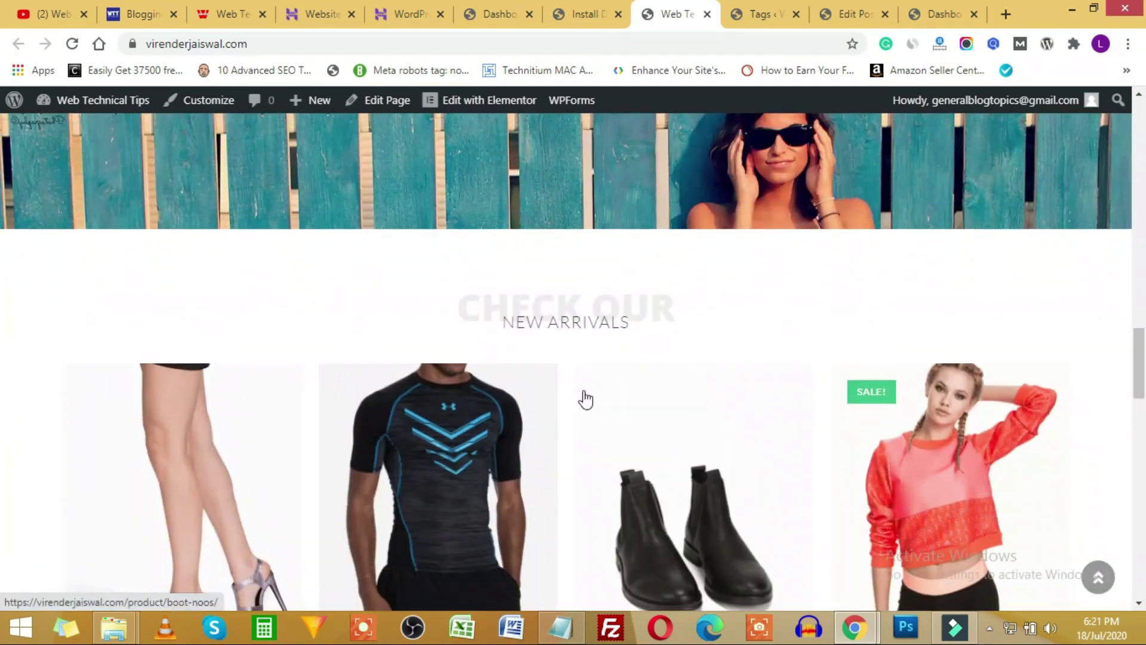
pyautogui.scroll(-15, 585, 398)
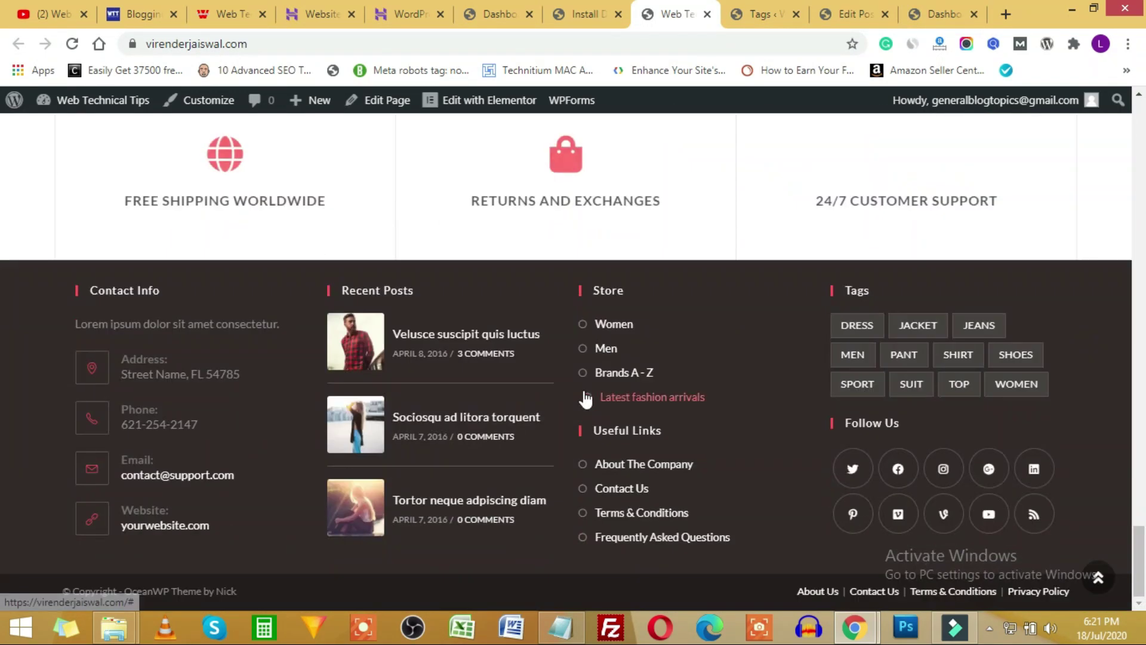
pyautogui.scroll(1, 597, 505)
pyautogui.click(597, 505)
pyautogui.scroll(-5, 473, 442)
# Look through the Casual Dress photos in Quick View, then add the dress to the cart.
pyautogui.click(192, 239)
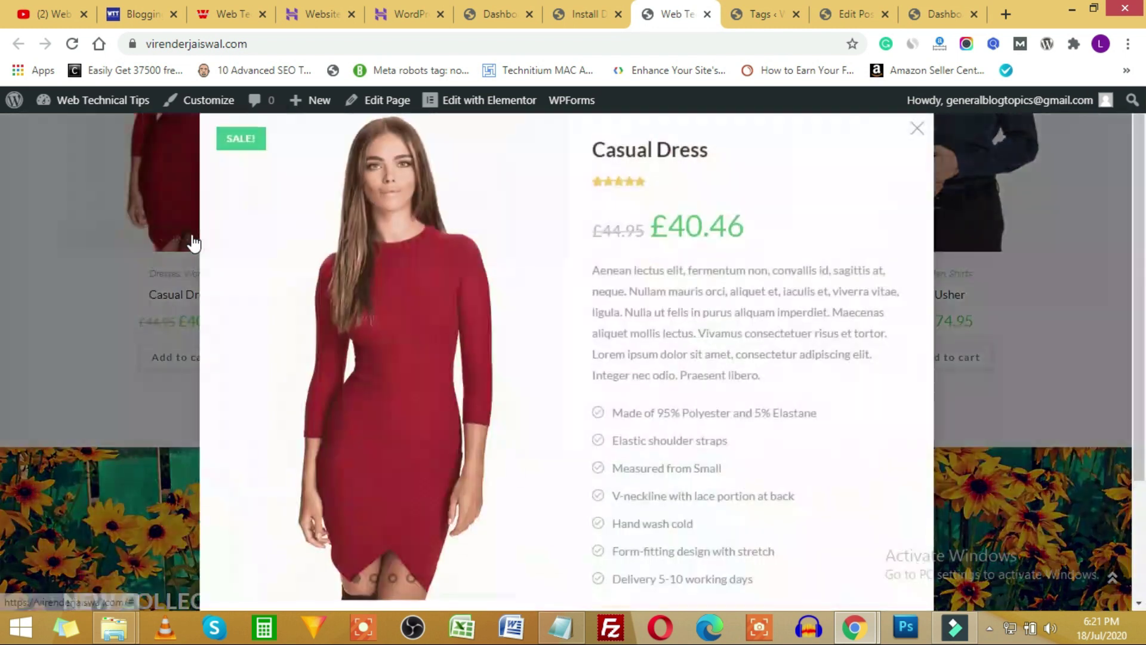
pyautogui.scroll(-3, 561, 287)
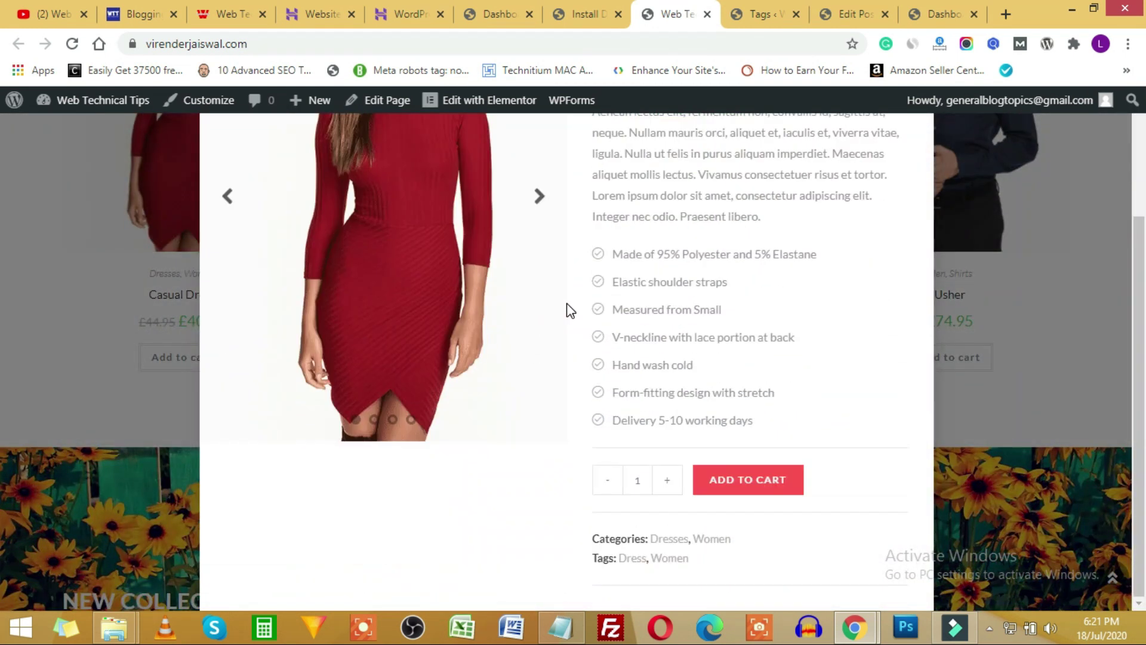
pyautogui.click(538, 197)
pyautogui.click(538, 195)
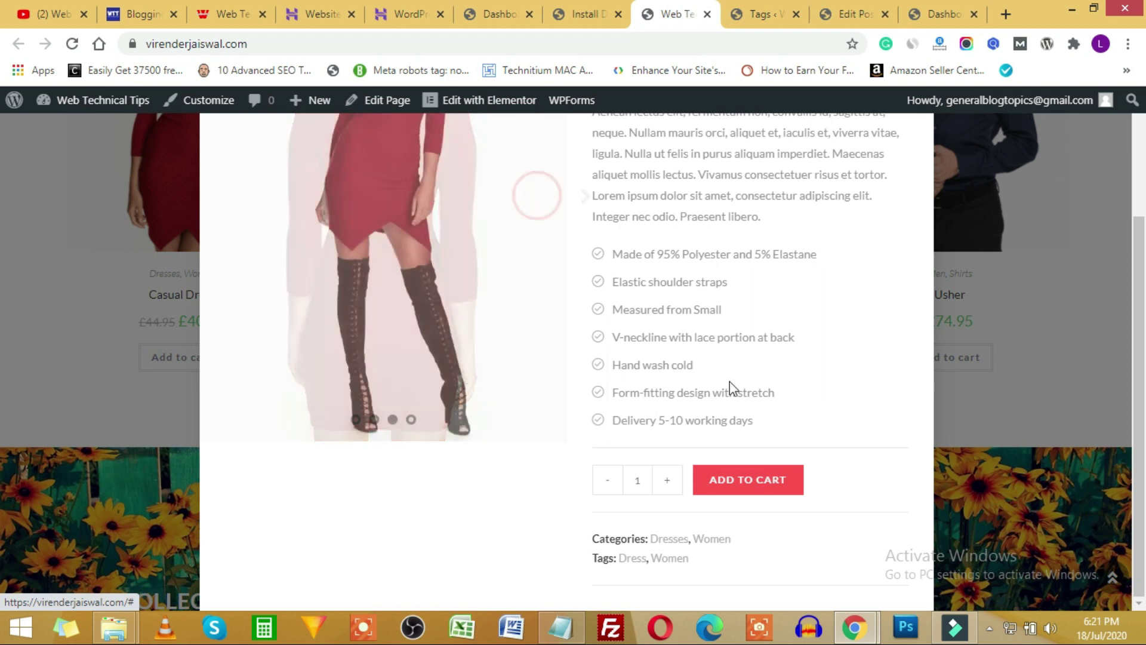
pyautogui.scroll(3, 730, 387)
pyautogui.click(918, 129)
pyautogui.click(187, 355)
pyautogui.scroll(10, 376, 414)
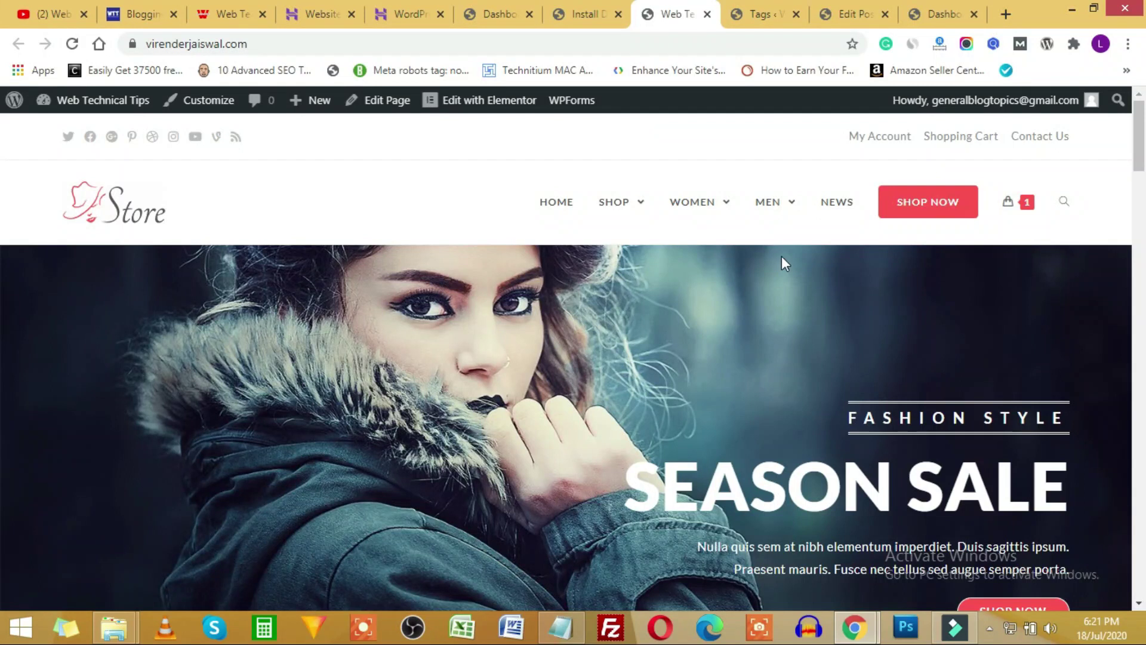
# Open the full cart page showing the Casual Dress.
pyautogui.moveTo(1013, 205)
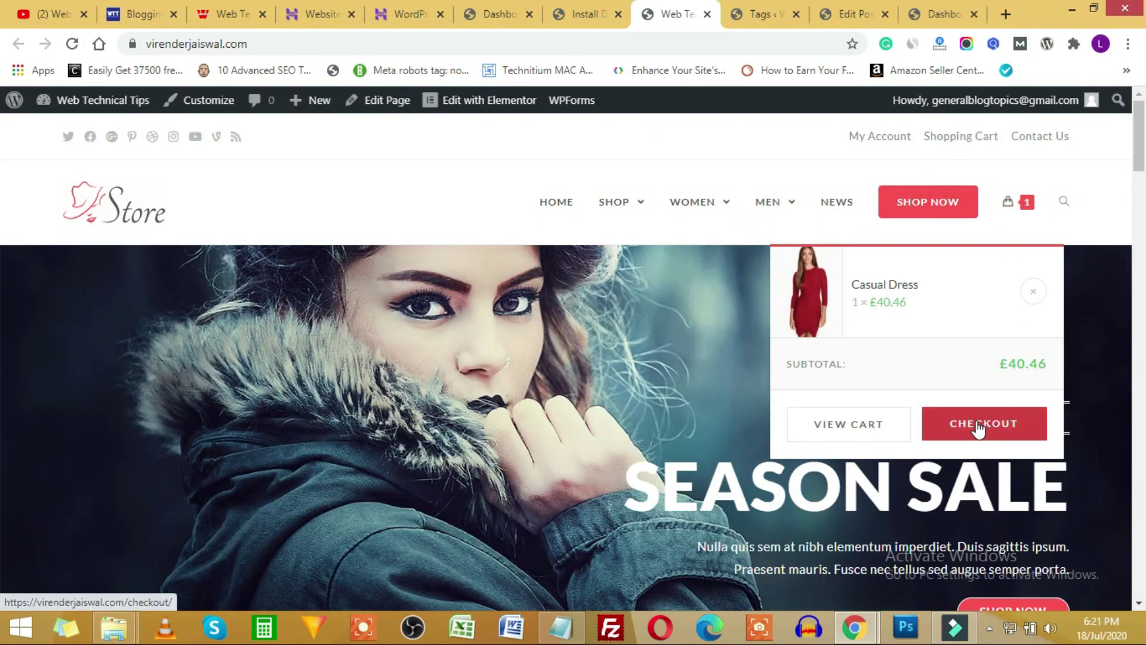
pyautogui.click(849, 424)
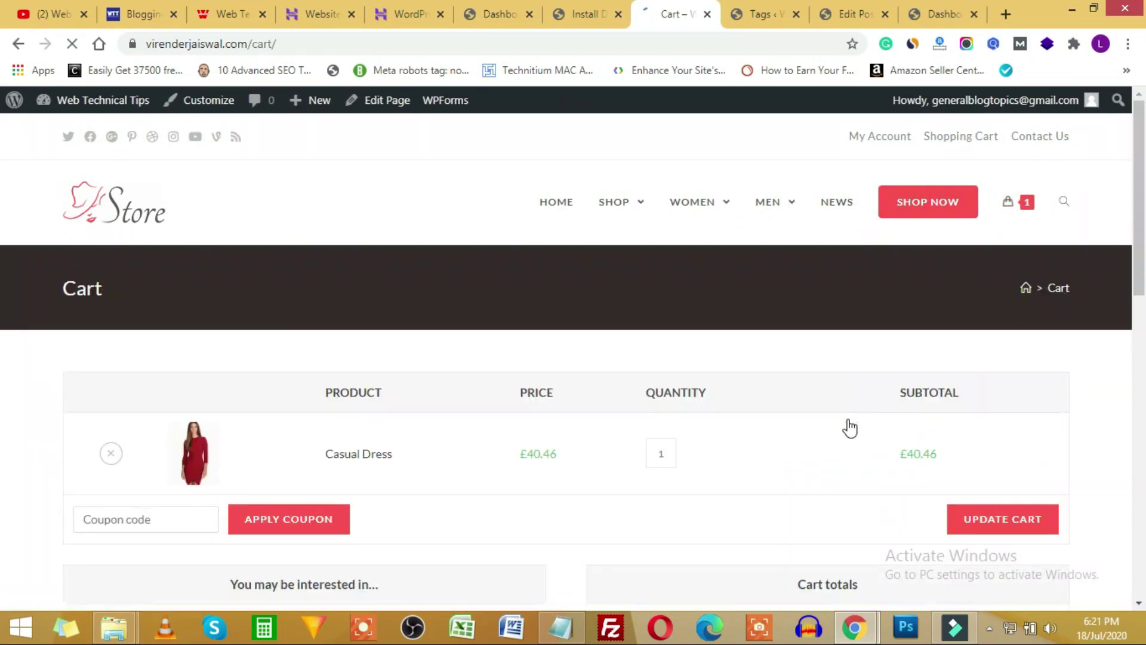
pyautogui.scroll(-3, 307, 440)
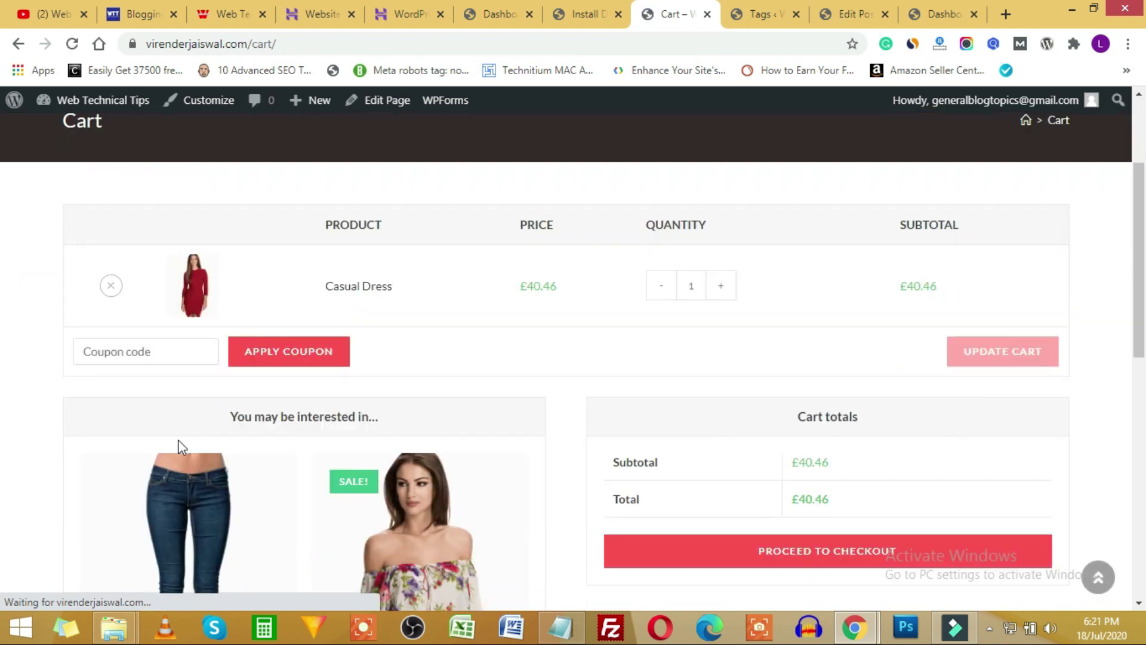
pyautogui.scroll(-1, 1096, 353)
pyautogui.scroll(-3, 1097, 355)
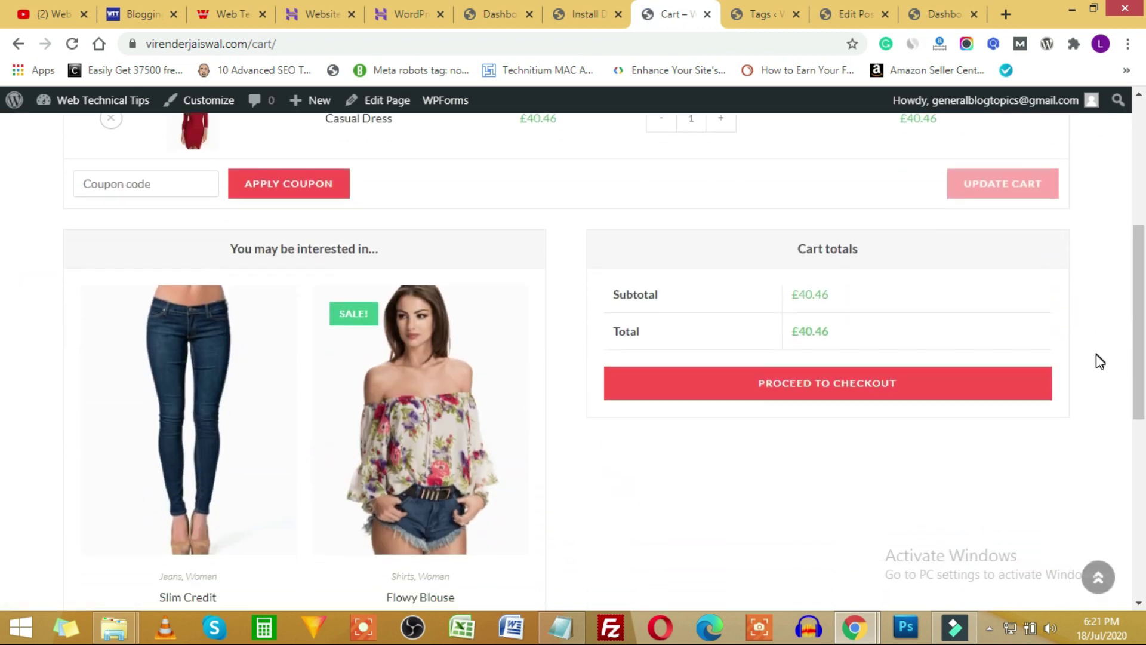
# Proceed to checkout with Casual Dress × 1 and bring the Notepad outline notes forward.
pyautogui.click(943, 382)
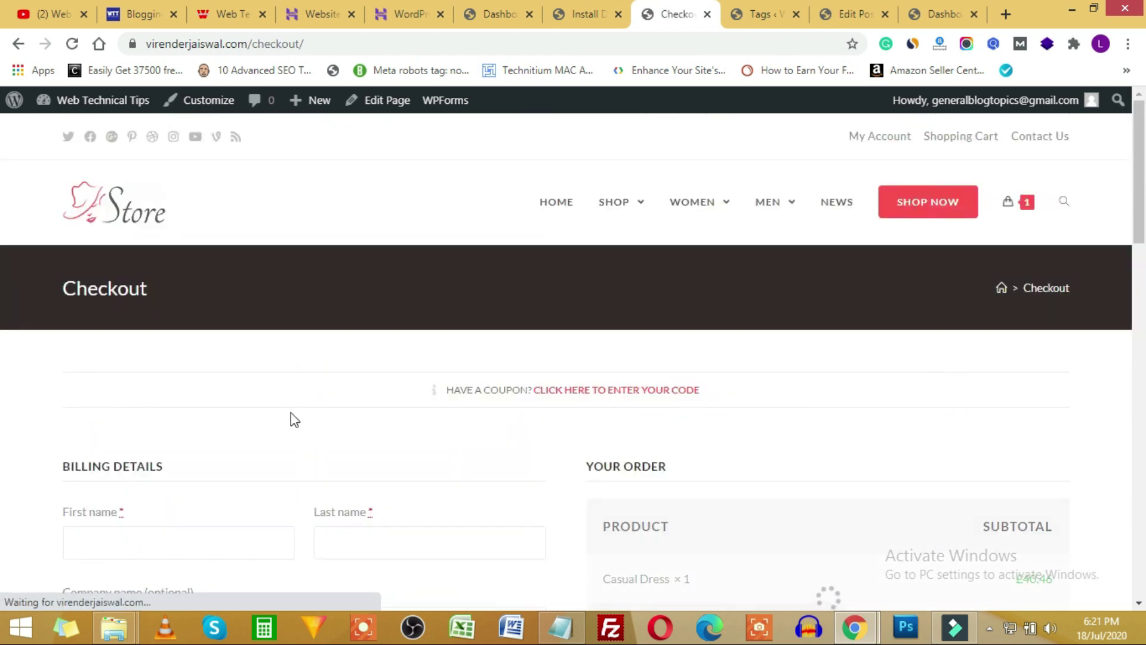
pyautogui.scroll(-5, 251, 366)
pyautogui.scroll(-8, 758, 303)
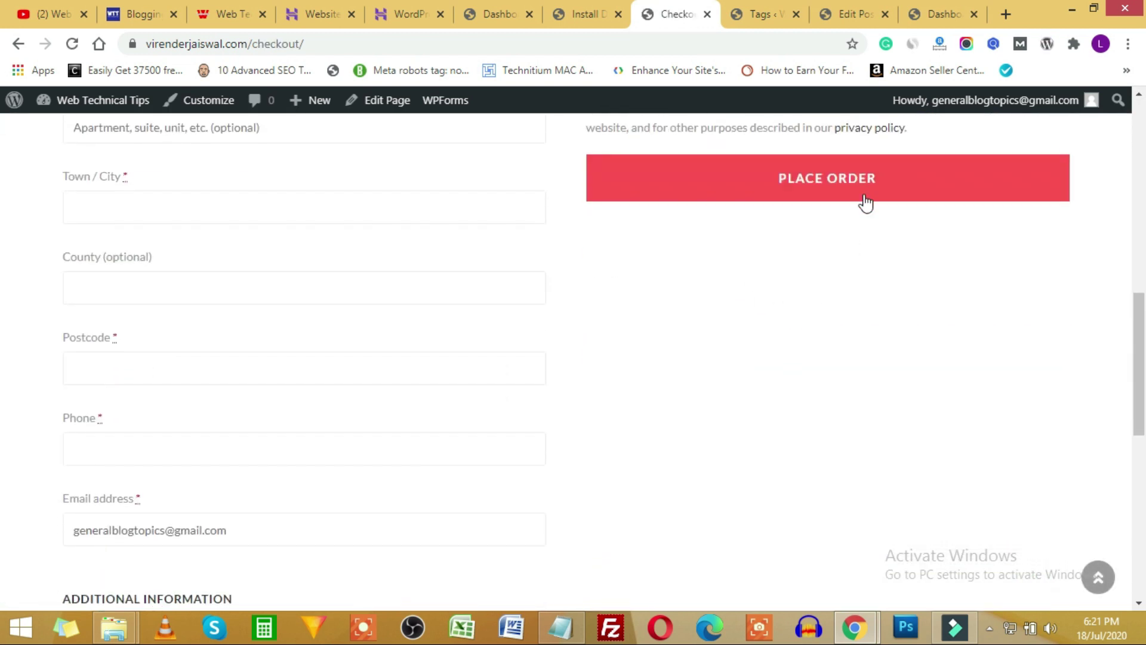
pyautogui.scroll(12, 818, 341)
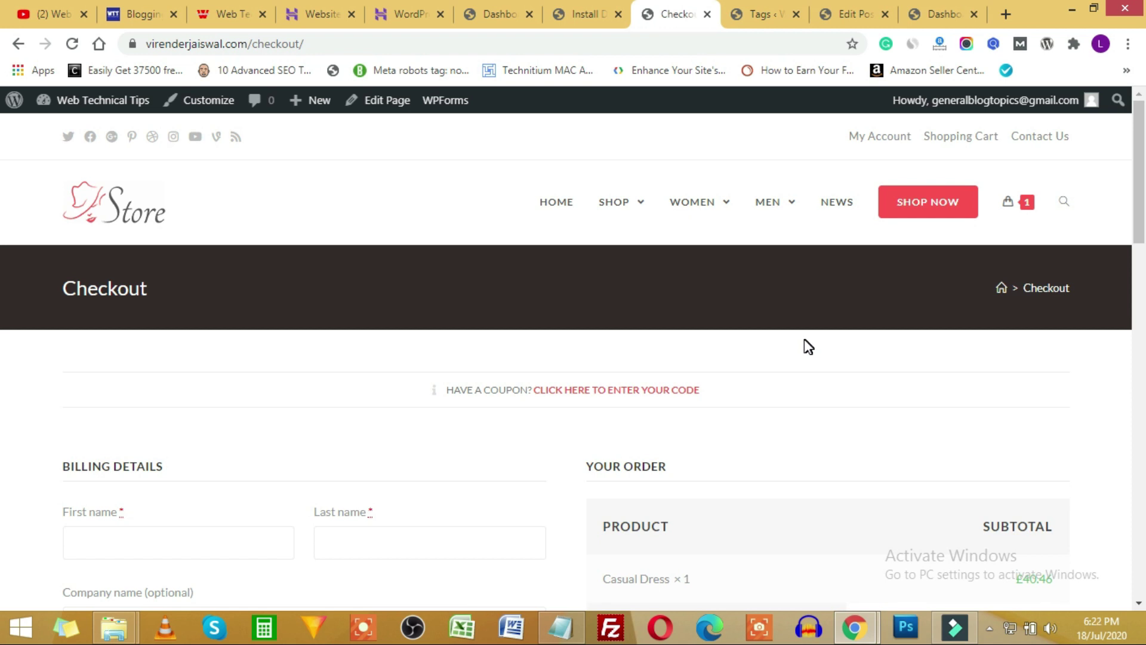
pyautogui.click(558, 630)
pyautogui.scroll(8, 466, 321)
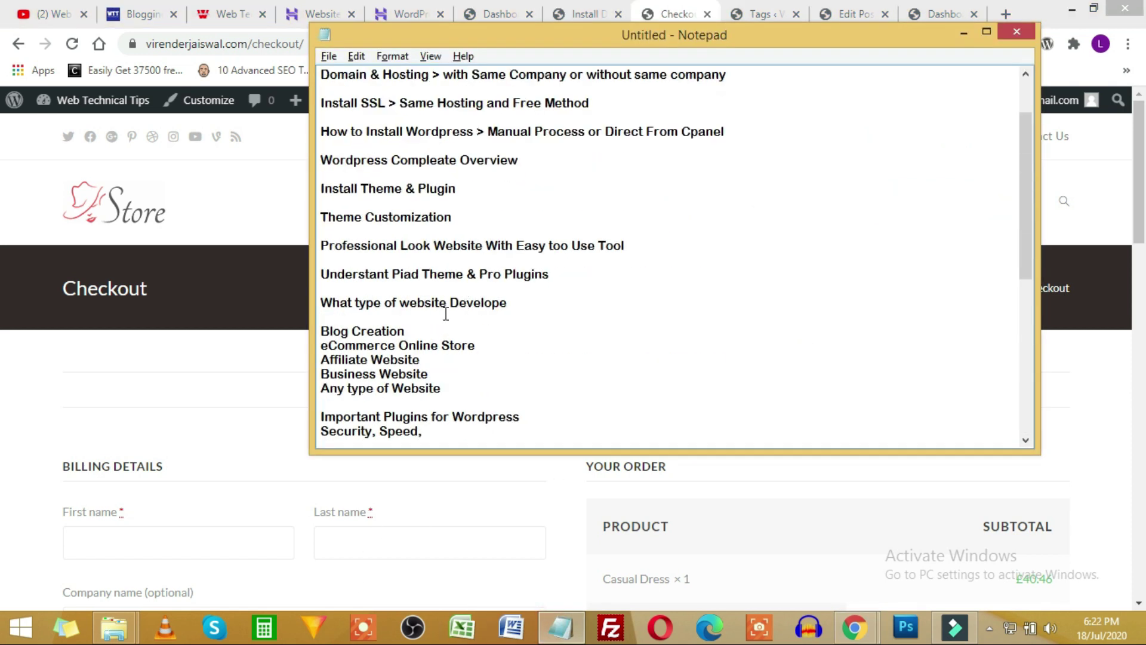
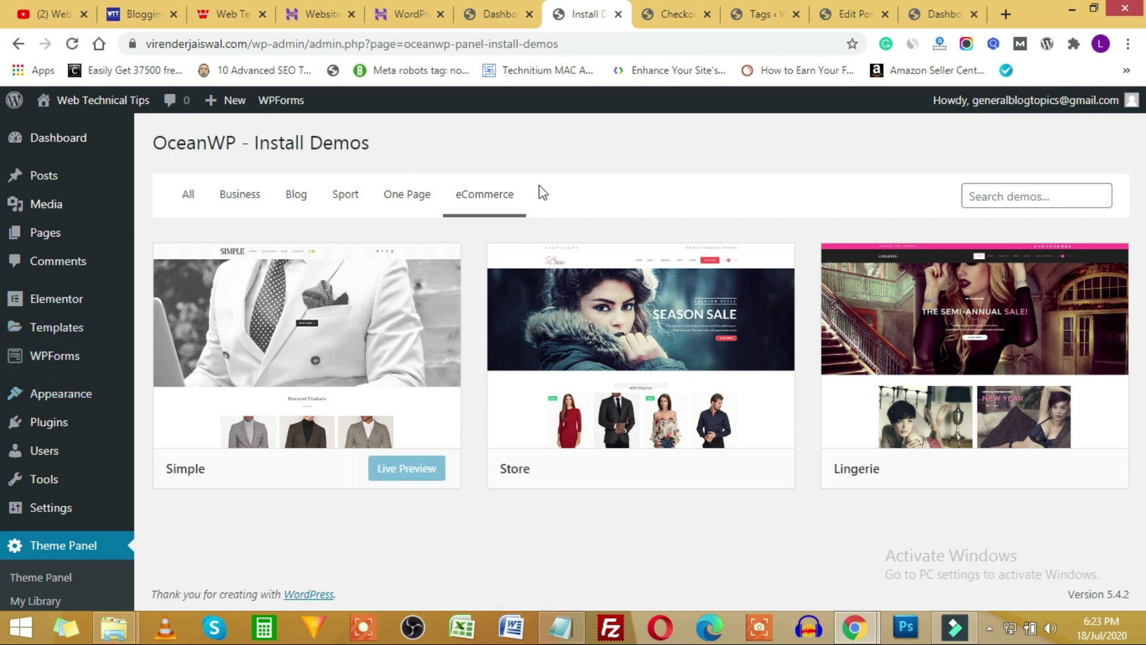
# Open the theme Customizer through the Dashboard's Appearance menu.
pyautogui.click(495, 11)
pyautogui.click(588, 7)
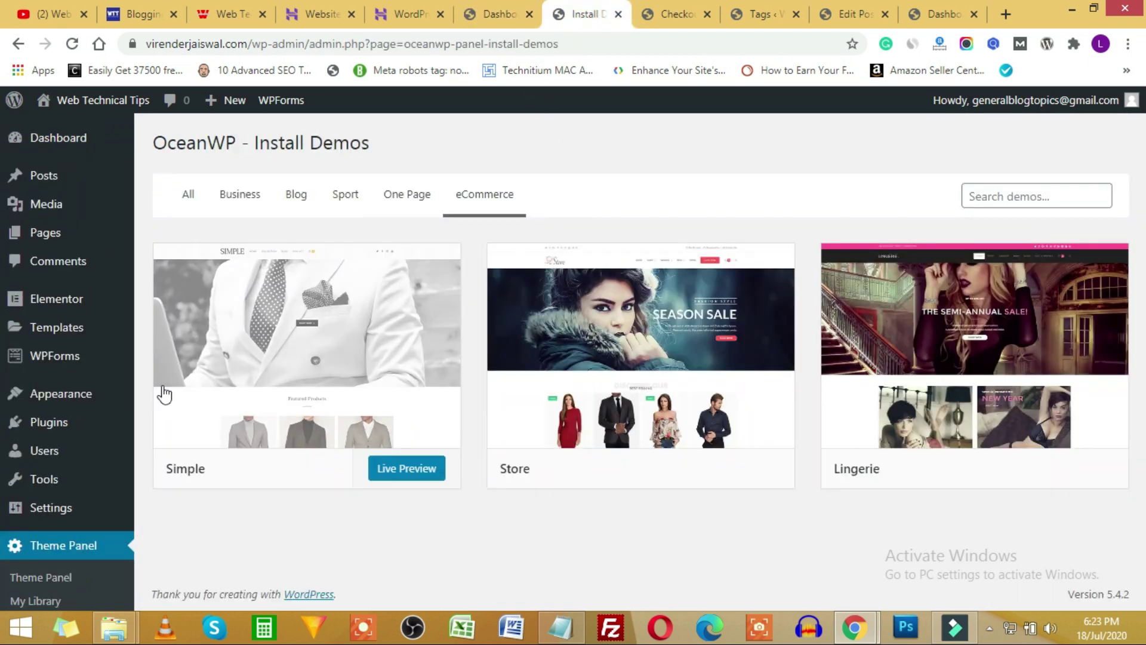
pyautogui.moveTo(90, 401)
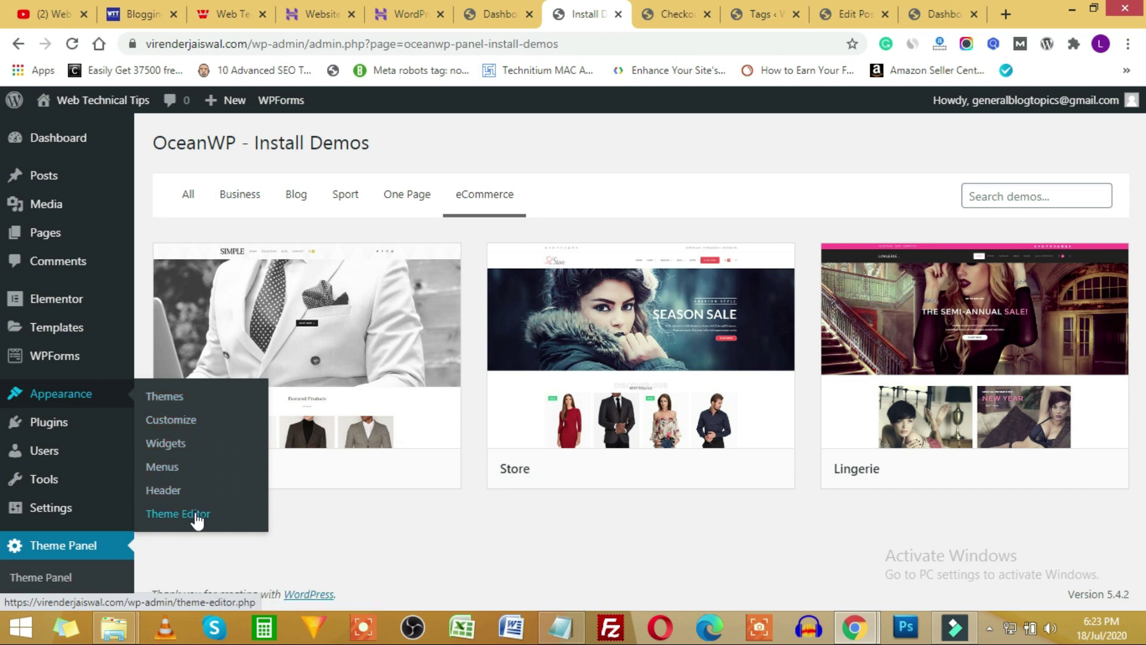
pyautogui.click(171, 421)
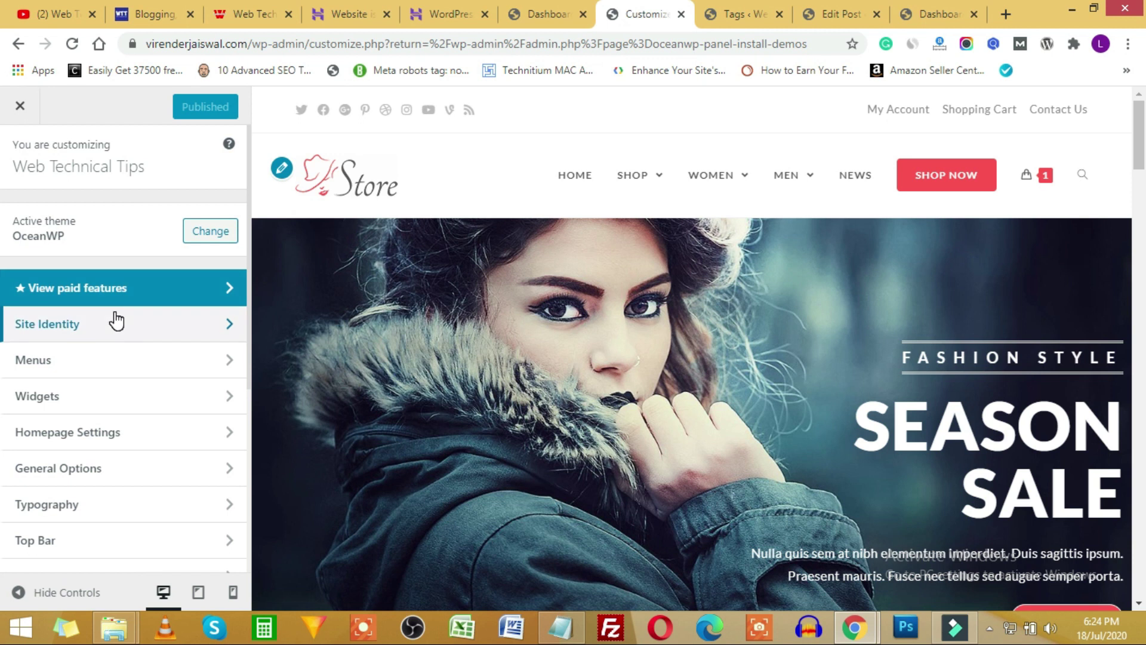
# Look over the Site Title and tagline in Site Identity, then go back to the main sections.
pyautogui.click(80, 324)
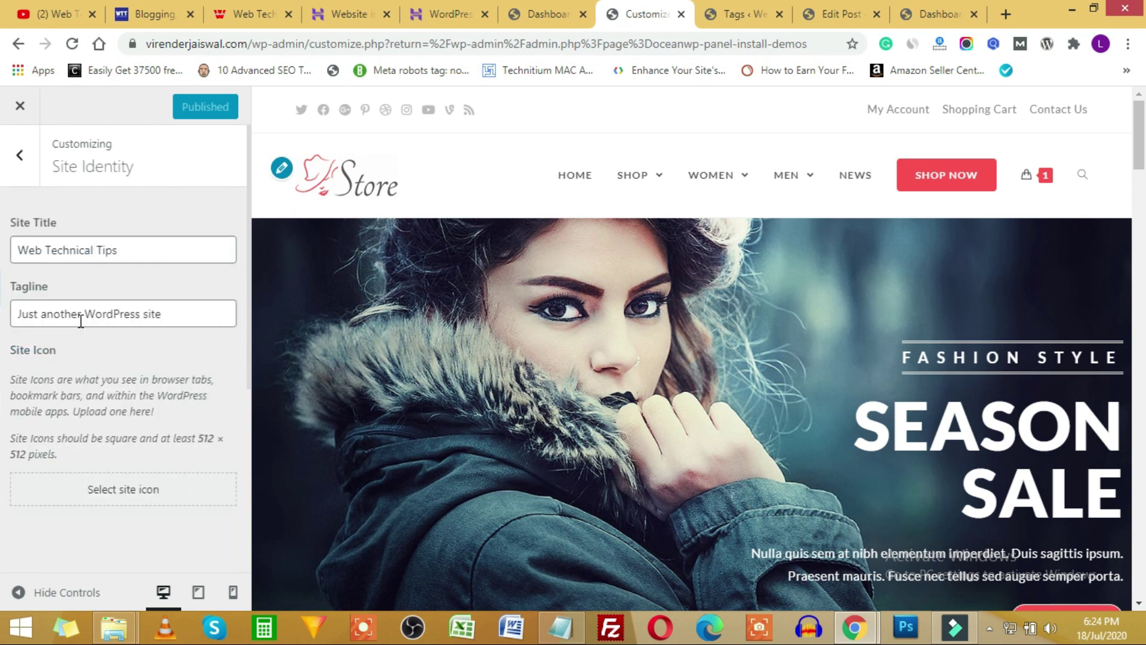
pyautogui.click(141, 256)
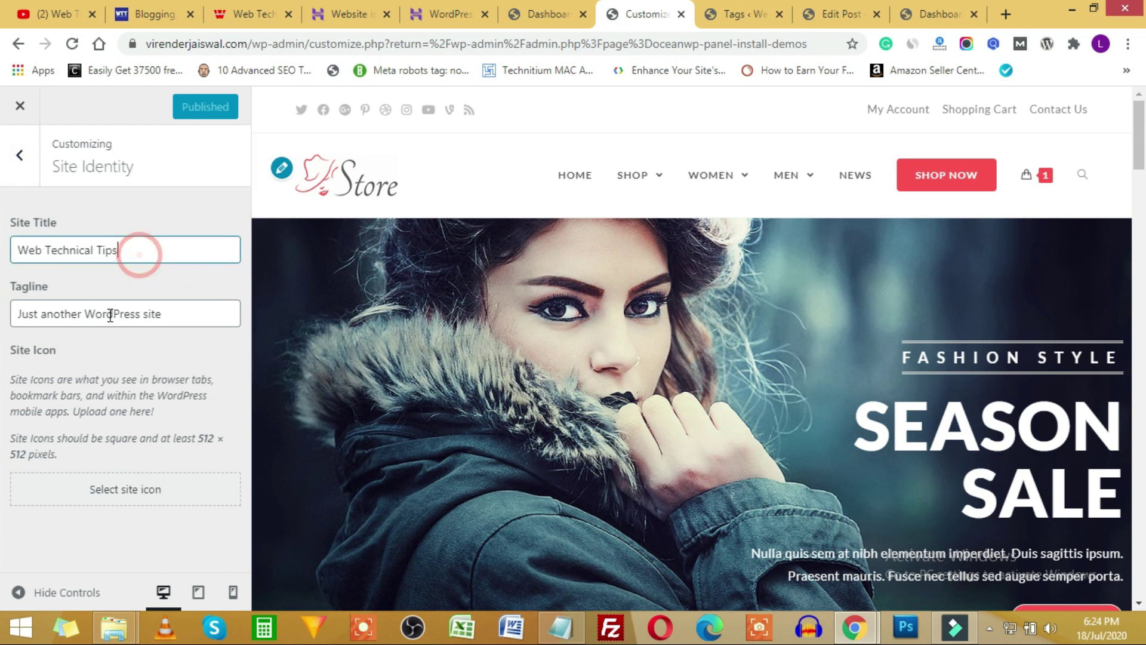
pyautogui.moveTo(175, 313); pyautogui.dragTo(46, 313)
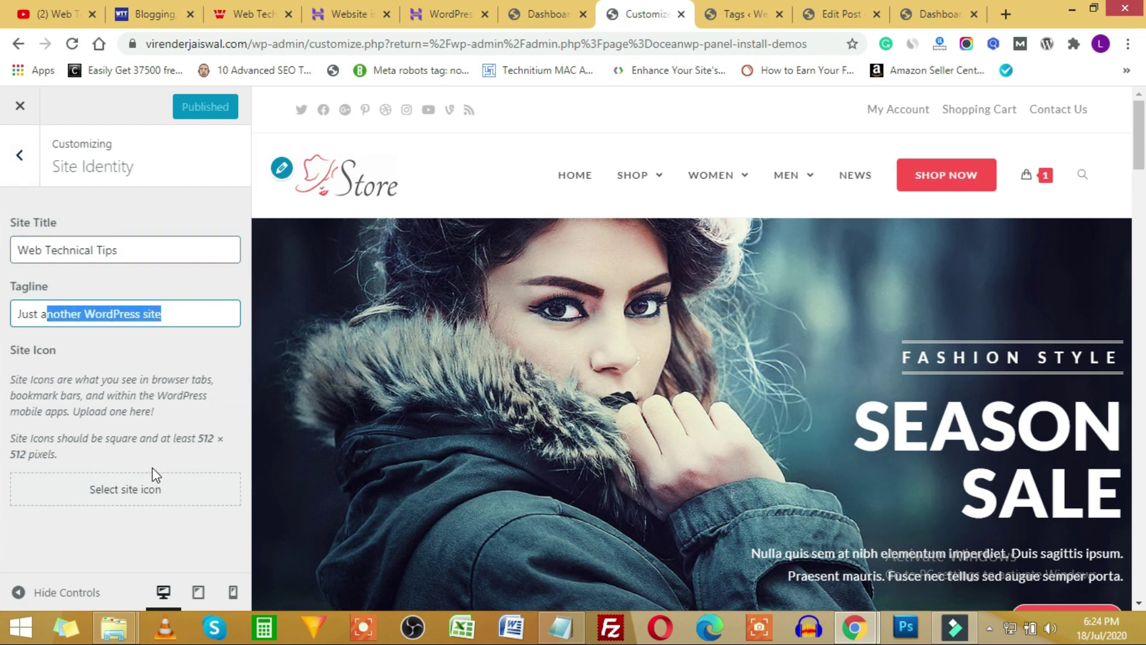
pyautogui.click(20, 166)
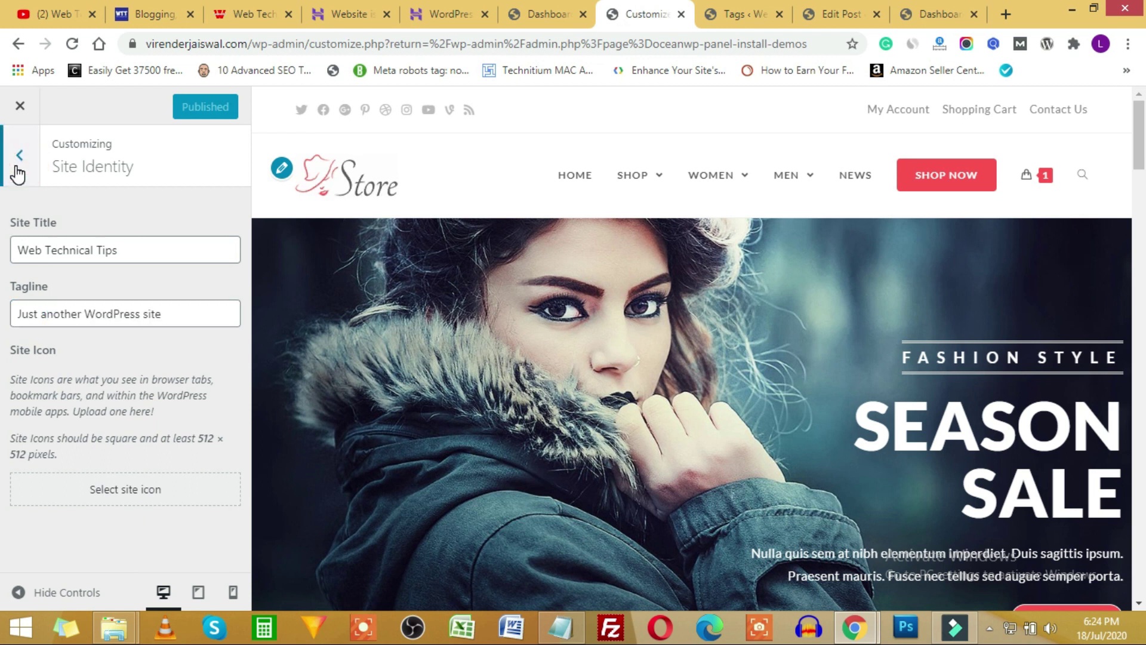
pyautogui.click(19, 164)
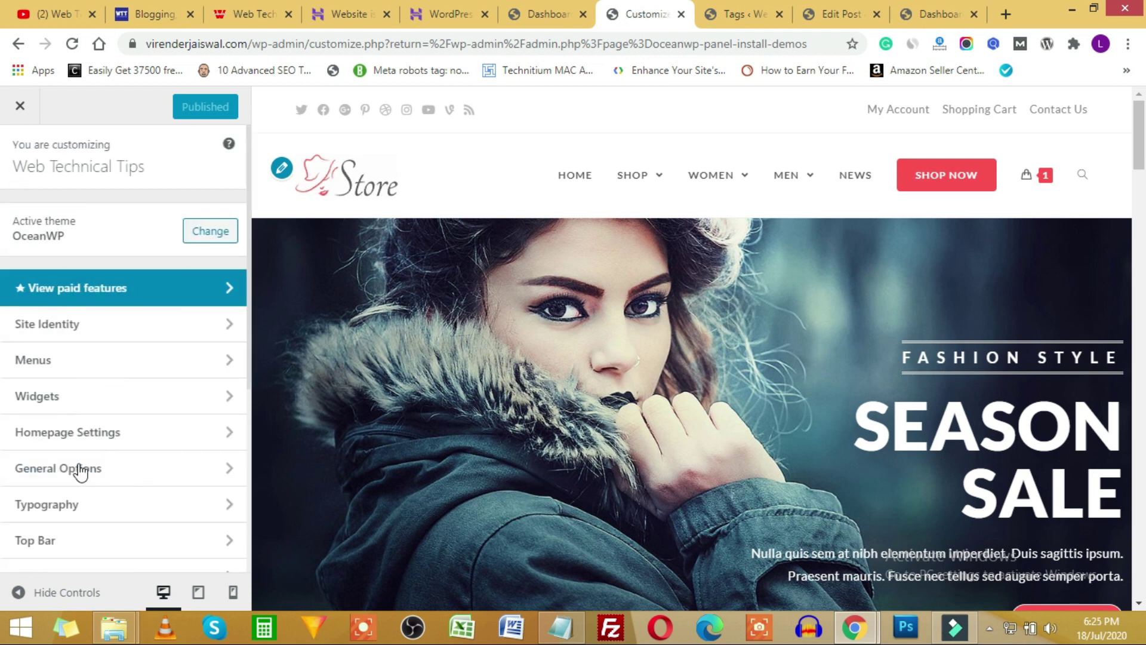
pyautogui.scroll(-1, 84, 472)
# Set the Header › Logo Max Height to 54 px and go back to the Header list.
pyautogui.click(81, 495)
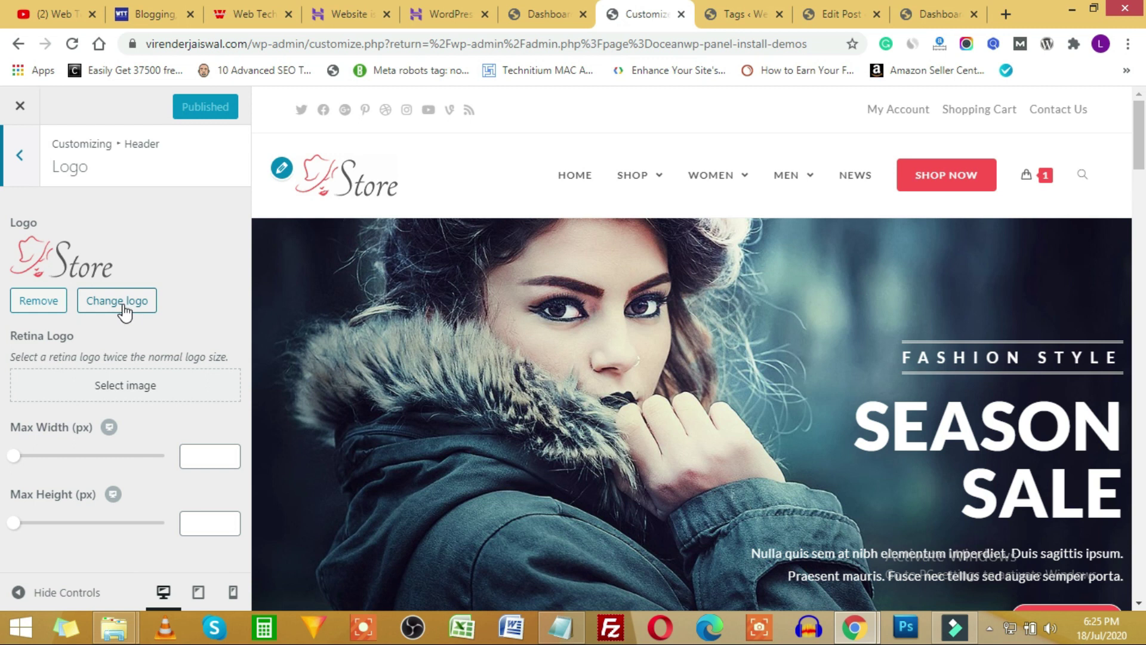
pyautogui.moveTo(13, 525)
pyautogui.mouseDown()
pyautogui.moveTo(117, 528)
pyautogui.moveTo(3, 531)
pyautogui.mouseUp()
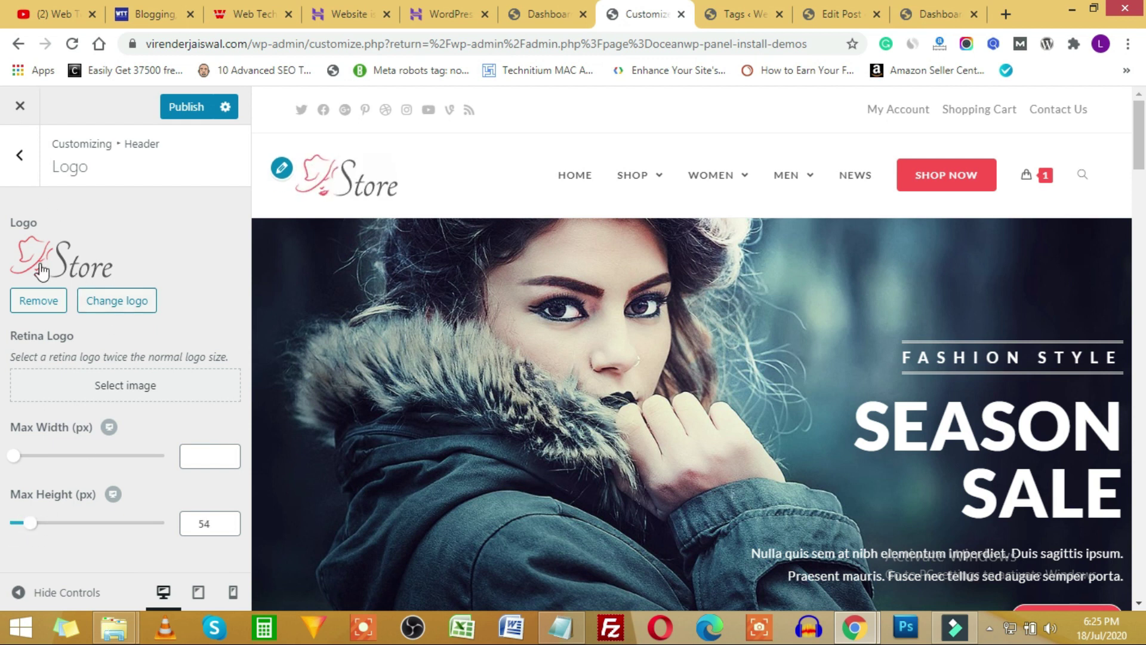
pyautogui.click(33, 164)
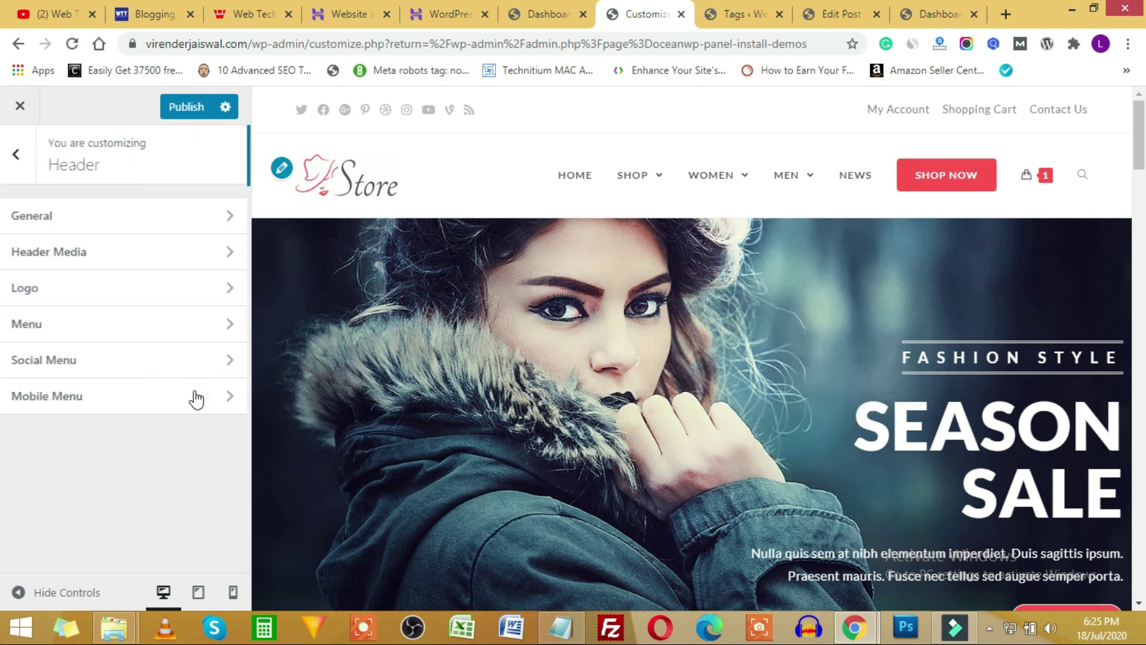
# In Menus › Top Menu, move Shopping Cart above My Account so it comes first.
pyautogui.click(20, 156)
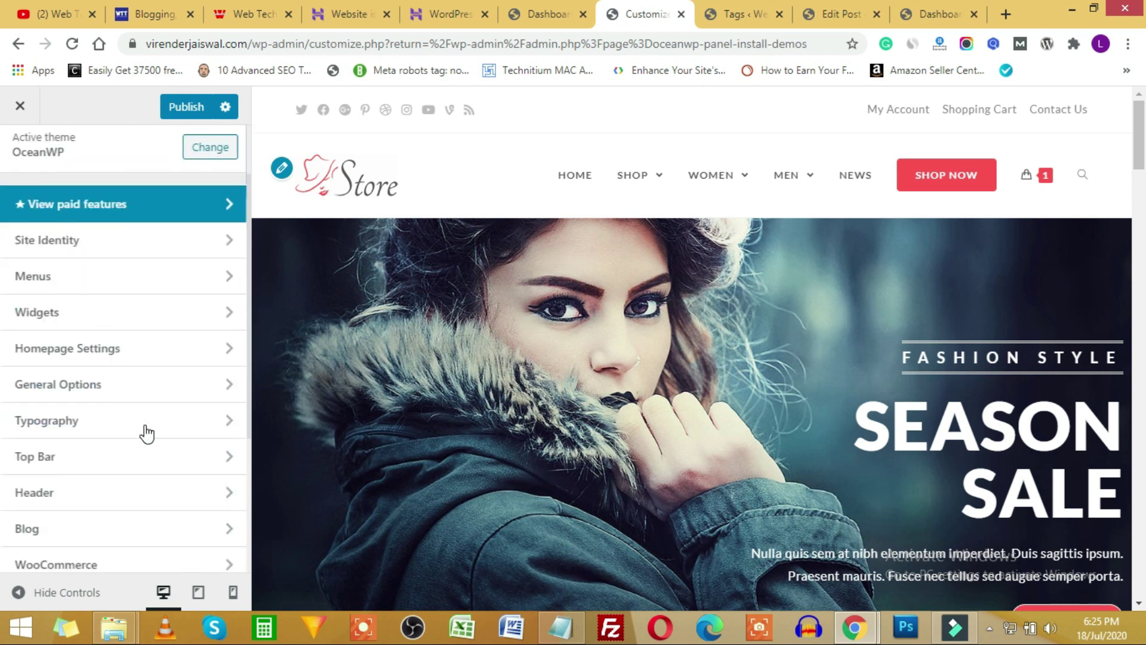
pyautogui.click(185, 287)
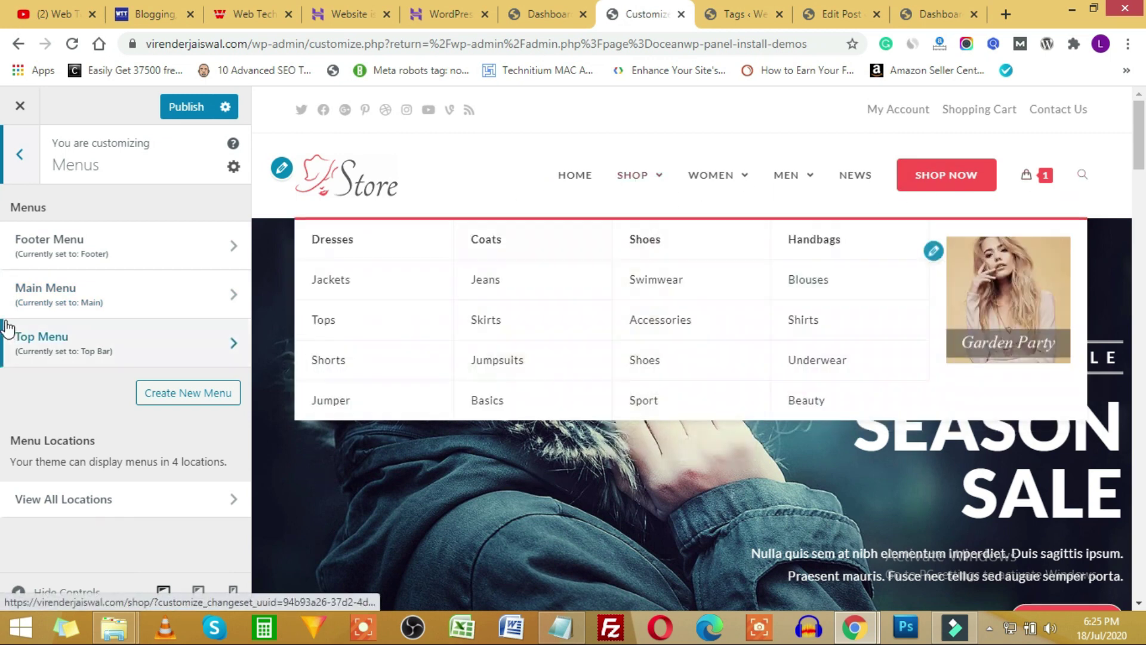
pyautogui.scroll(-20, 707, 347)
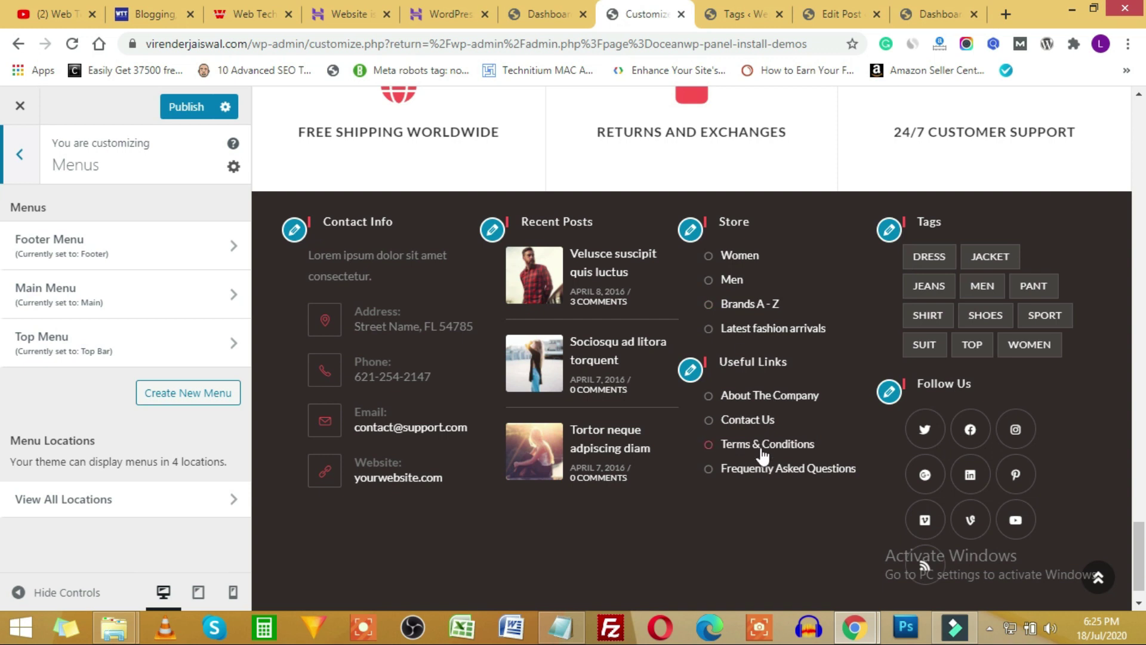
pyautogui.scroll(20, 505, 417)
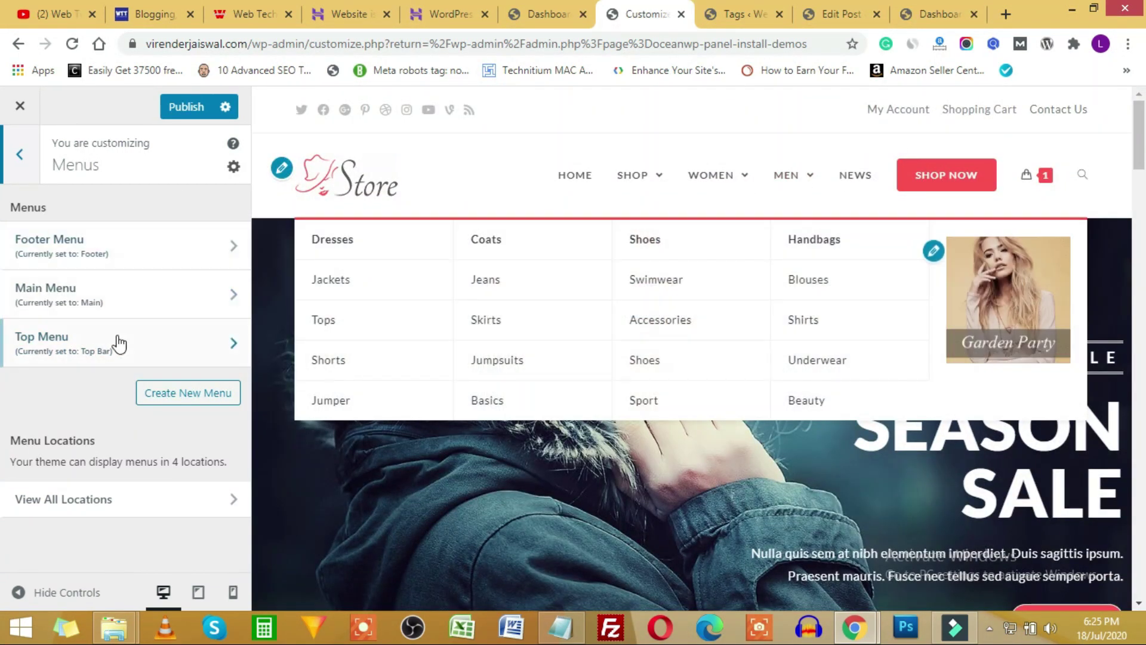
pyautogui.click(213, 350)
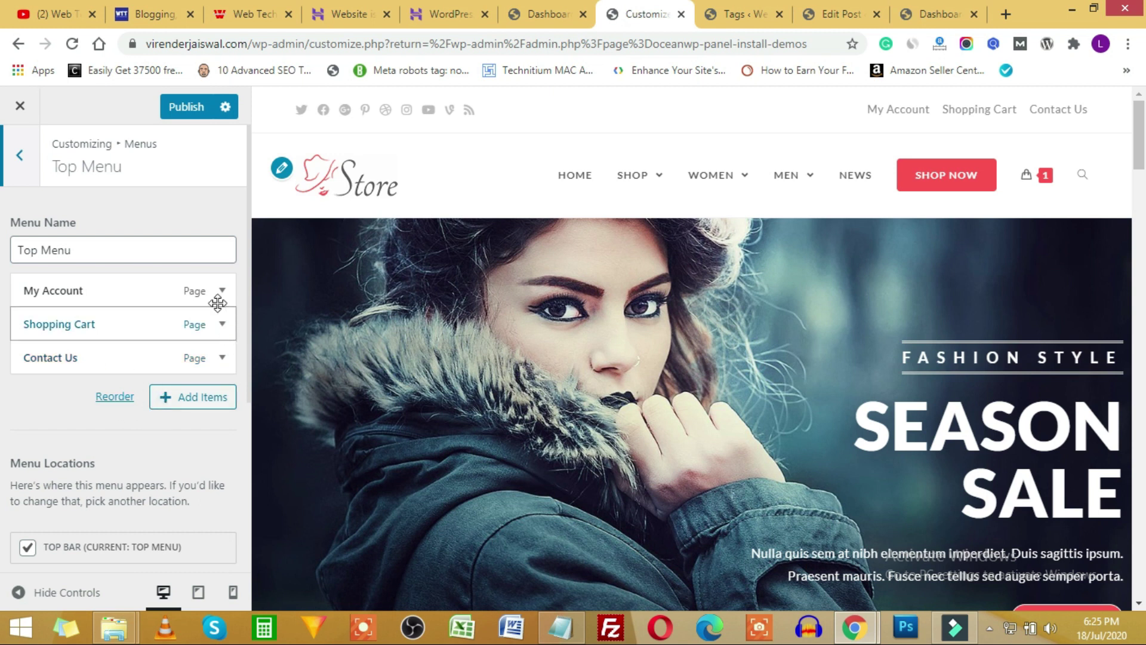
pyautogui.moveTo(133, 328); pyautogui.dragTo(128, 286)
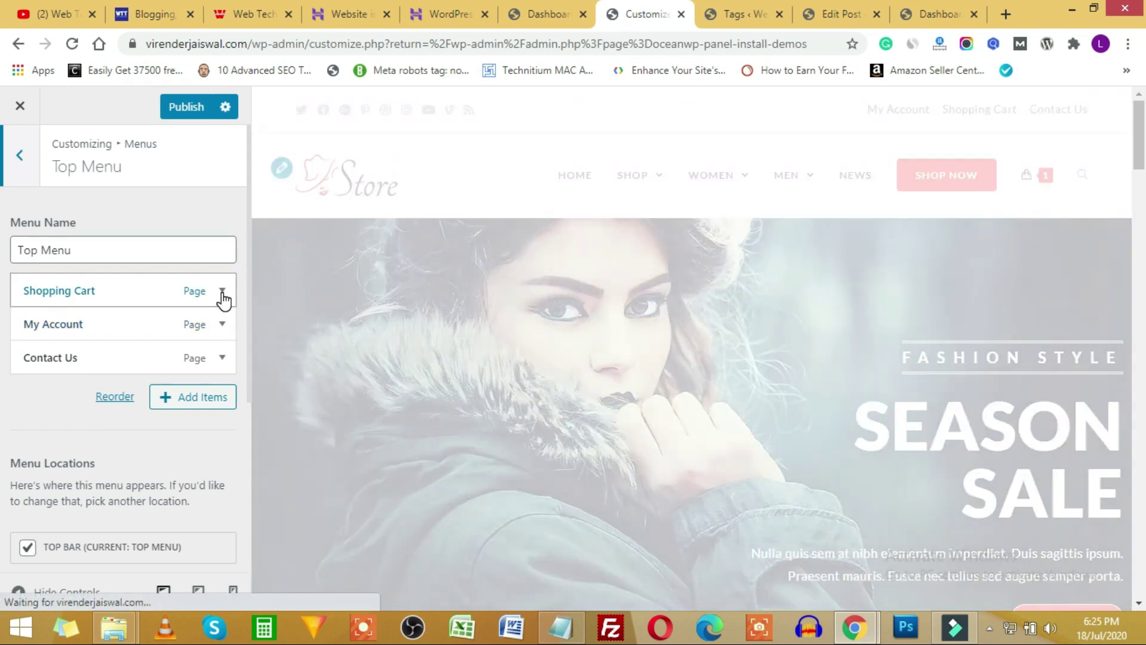
pyautogui.click(222, 291)
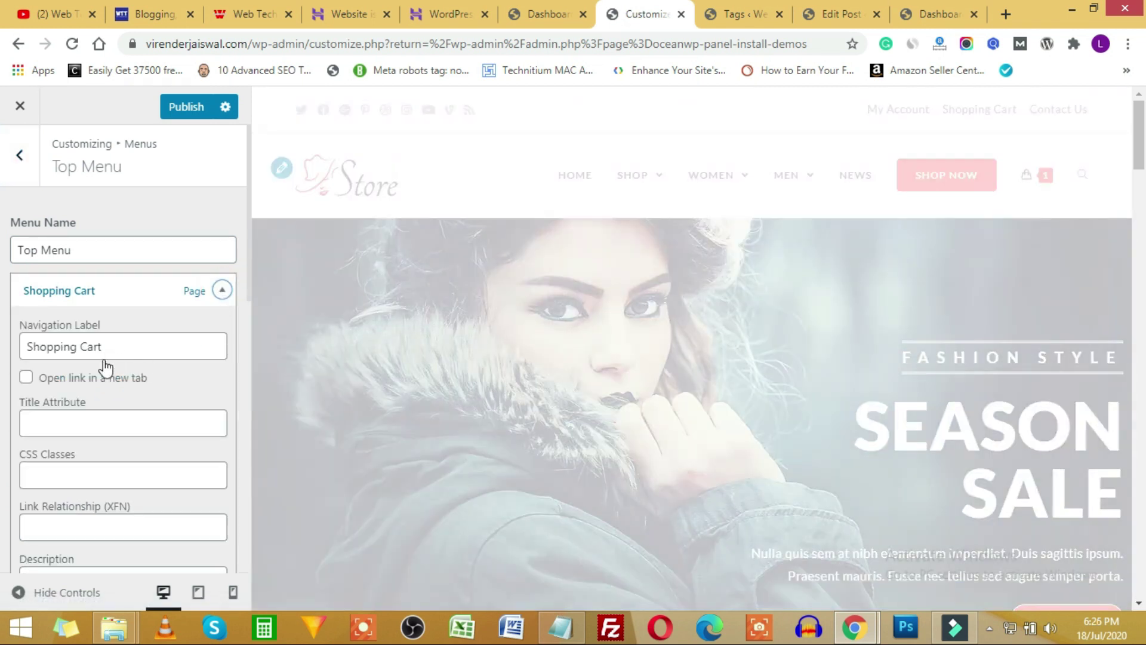
# Bring up the items that can be added to the menu and expand Posts and Products.
pyautogui.scroll(-4, 93, 465)
pyautogui.scroll(-2, 93, 465)
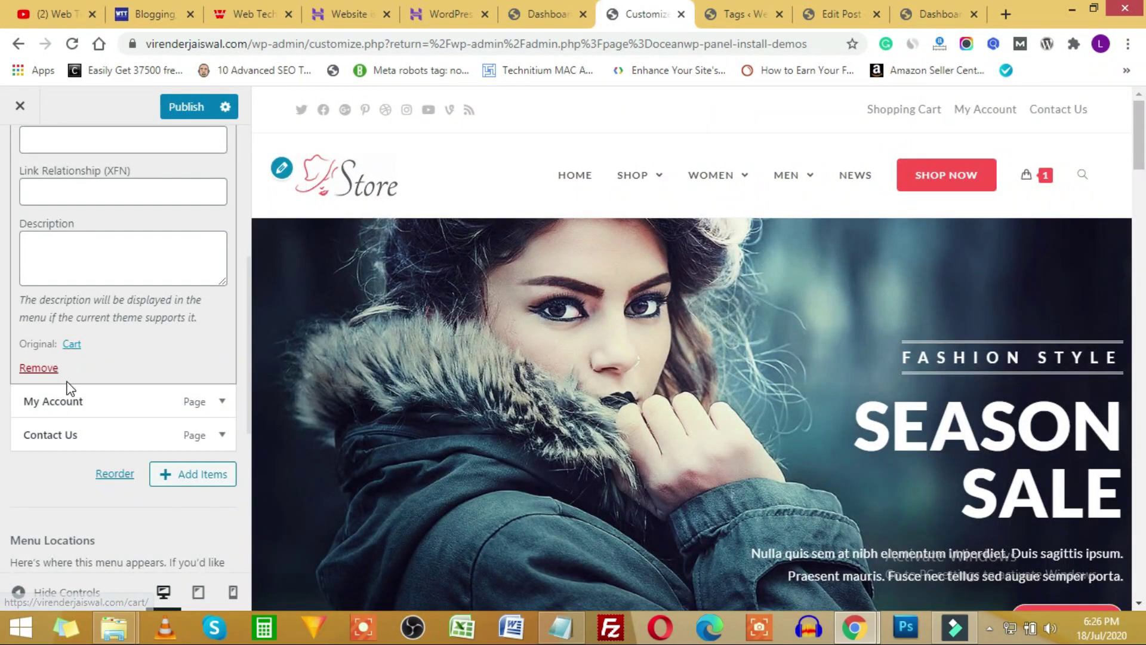
pyautogui.click(201, 478)
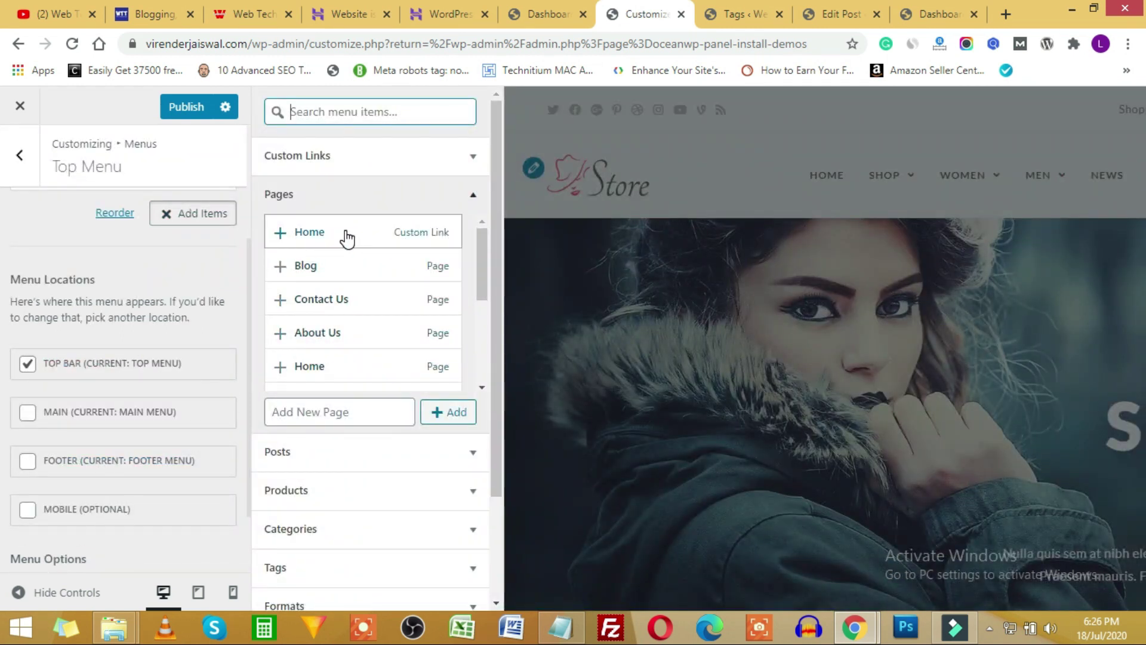
pyautogui.scroll(-3, 348, 350)
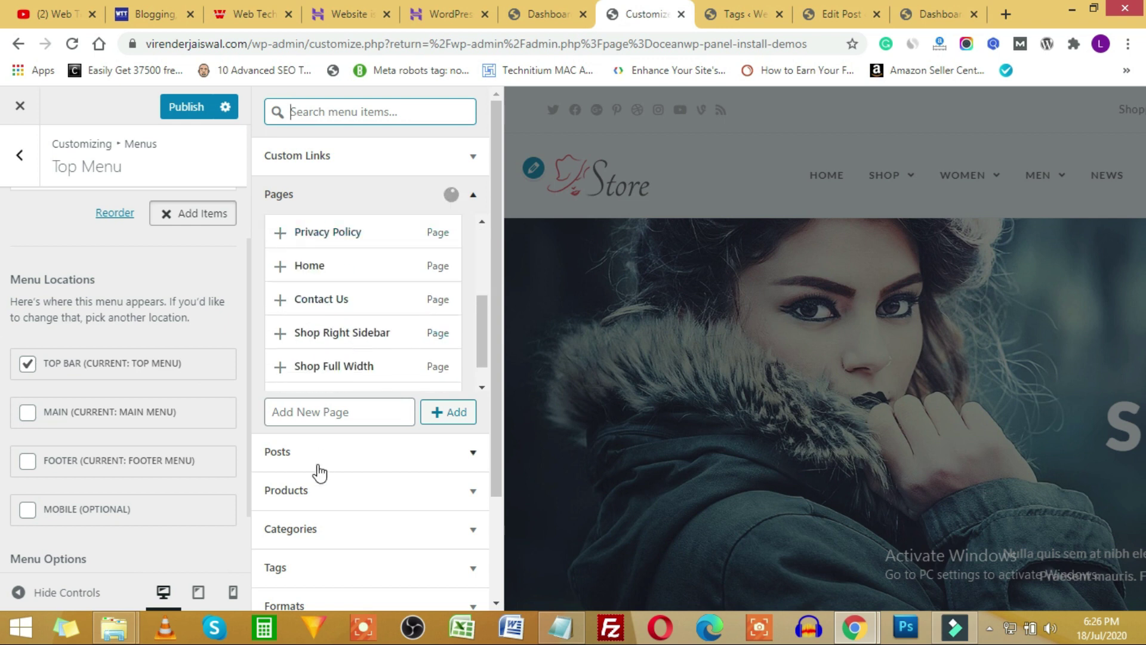
pyautogui.click(440, 458)
pyautogui.scroll(-2, 418, 389)
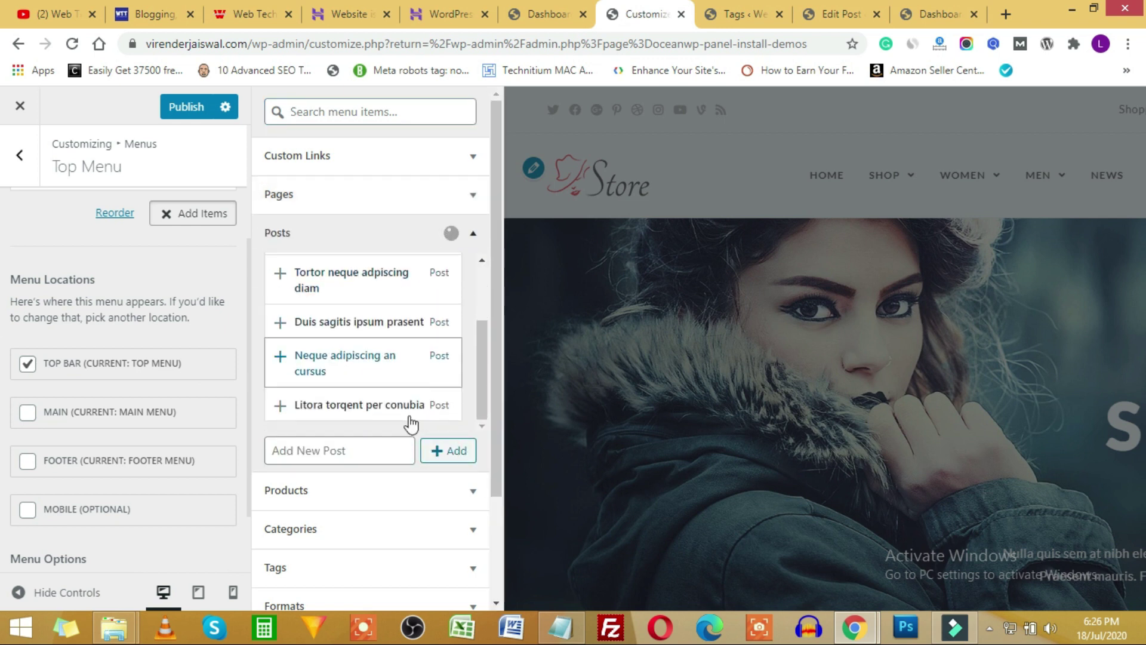
pyautogui.click(466, 496)
pyautogui.scroll(-3, 375, 441)
pyautogui.scroll(-4, 397, 486)
pyautogui.scroll(-1, 468, 529)
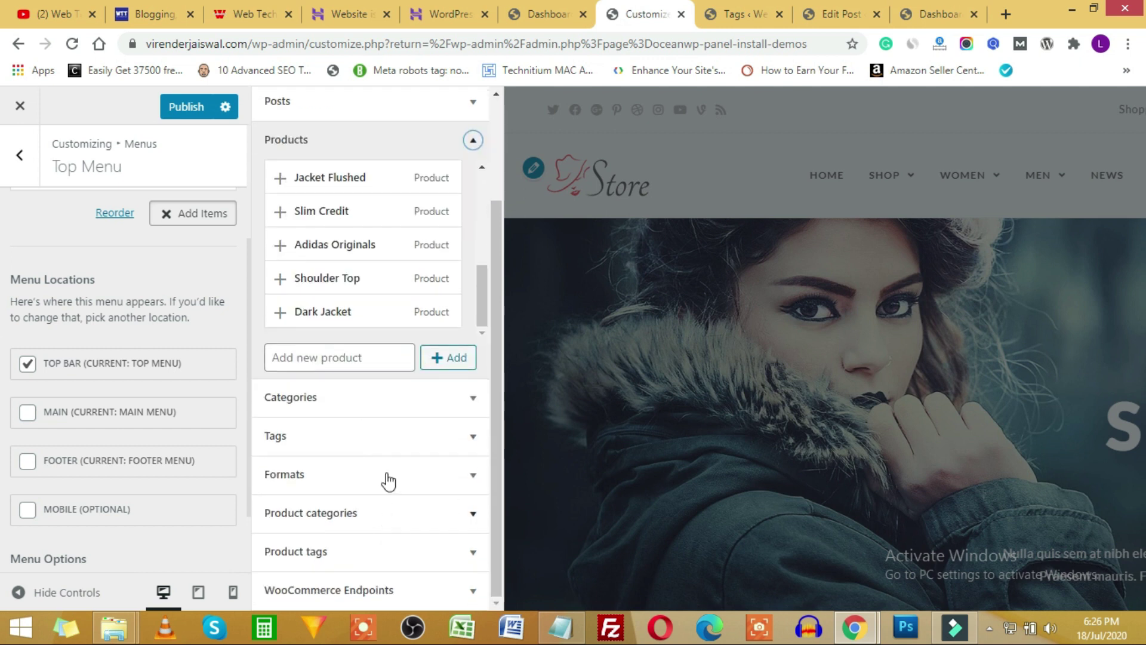
pyautogui.scroll(4, 388, 513)
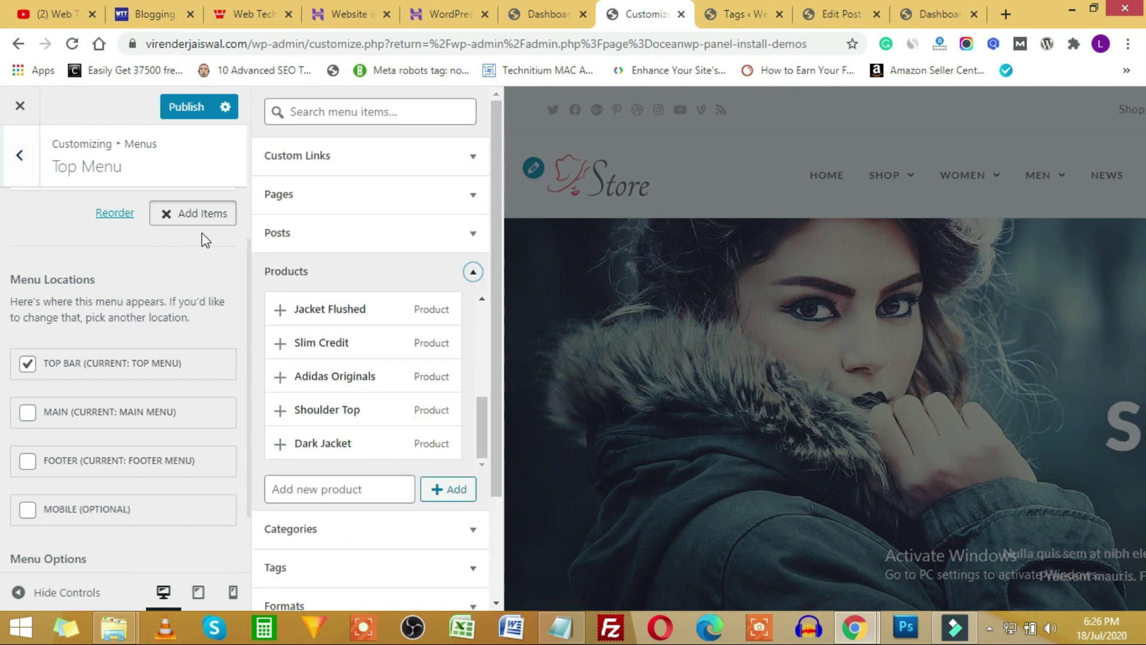
# Close the add-items panel and go to the Footer 1 widget area.
pyautogui.click(170, 216)
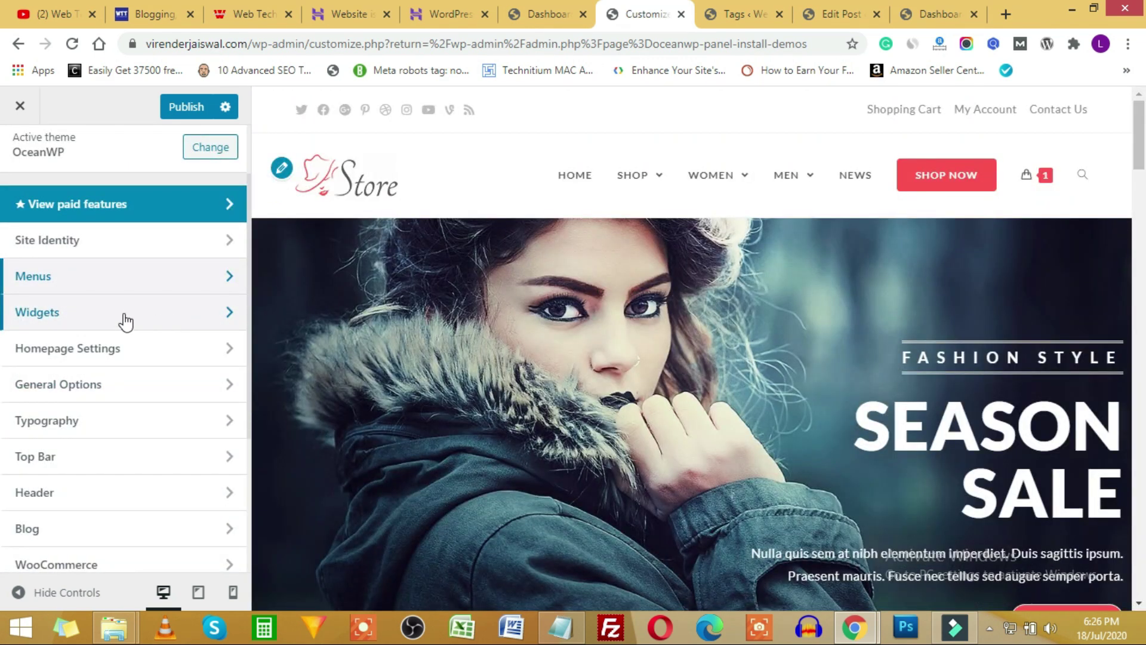
pyautogui.click(171, 309)
pyautogui.scroll(-6, 763, 361)
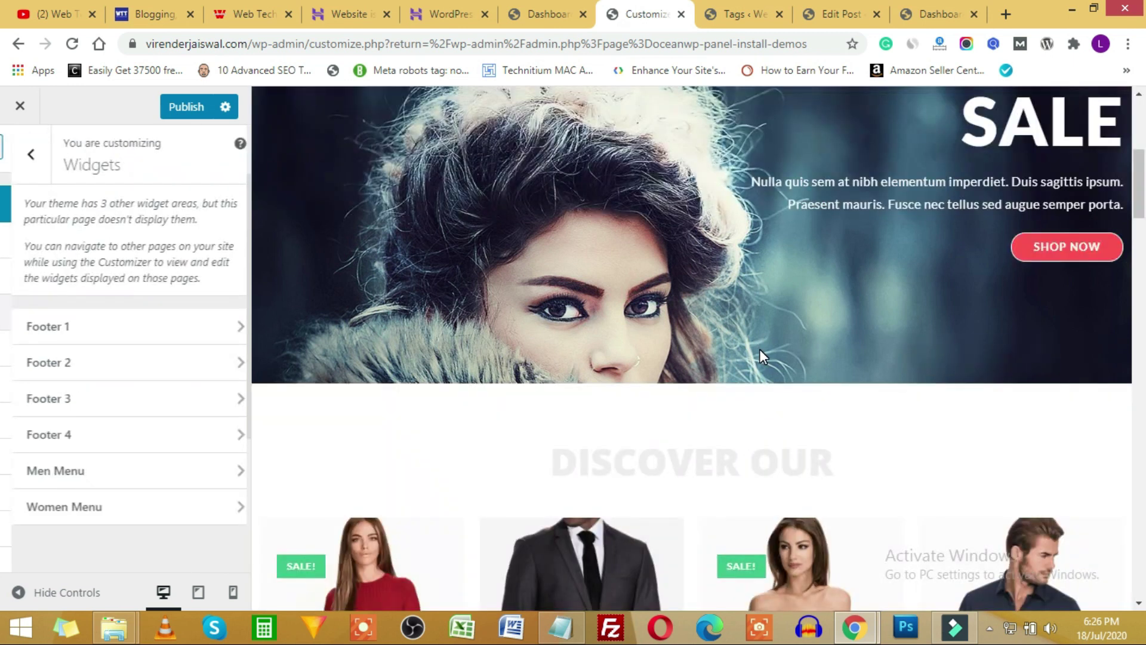
pyautogui.scroll(-15, 759, 348)
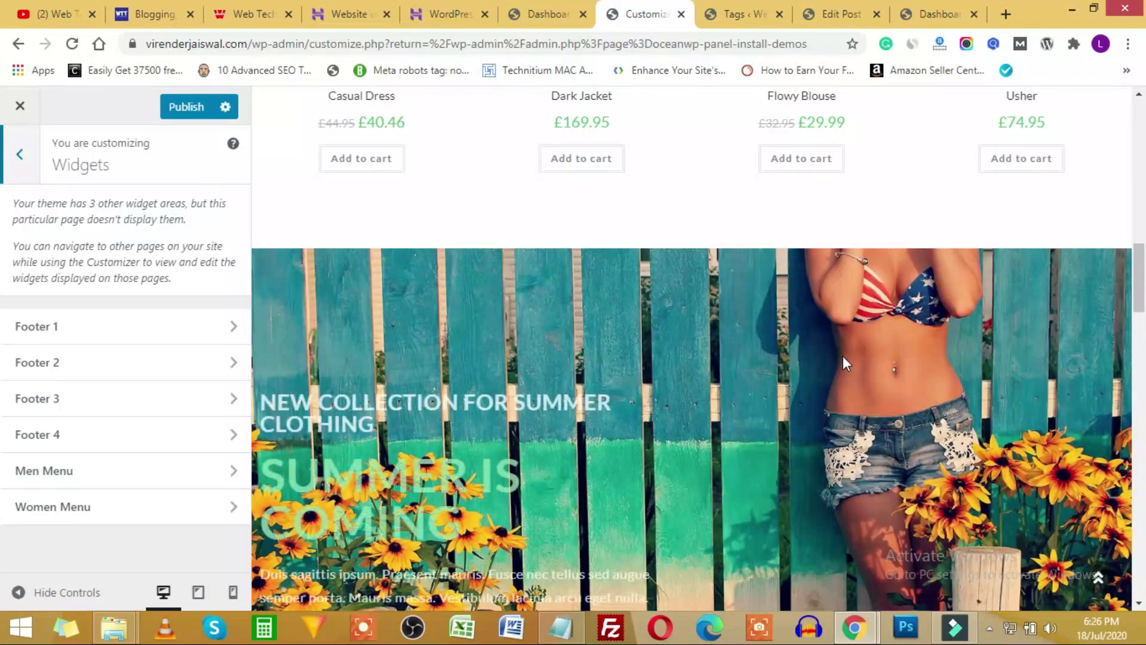
pyautogui.scroll(-7, 824, 361)
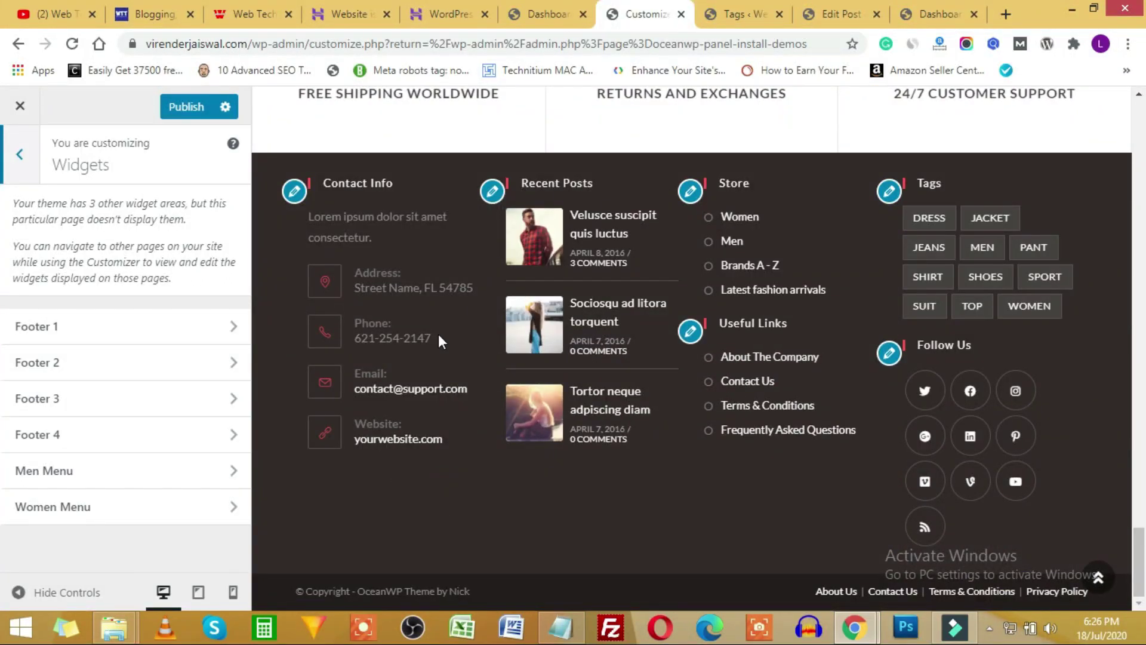
pyautogui.click(178, 329)
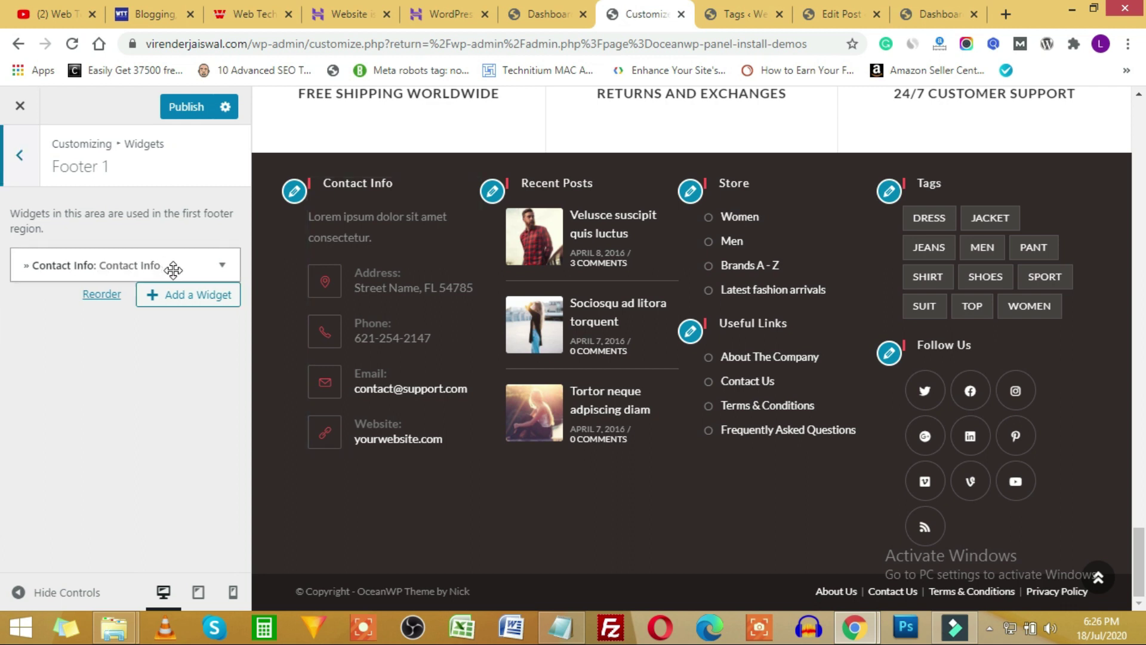
# Change the Contact Info widget's title to 'Contact', then return to the admin dashboard.
pyautogui.click(221, 267)
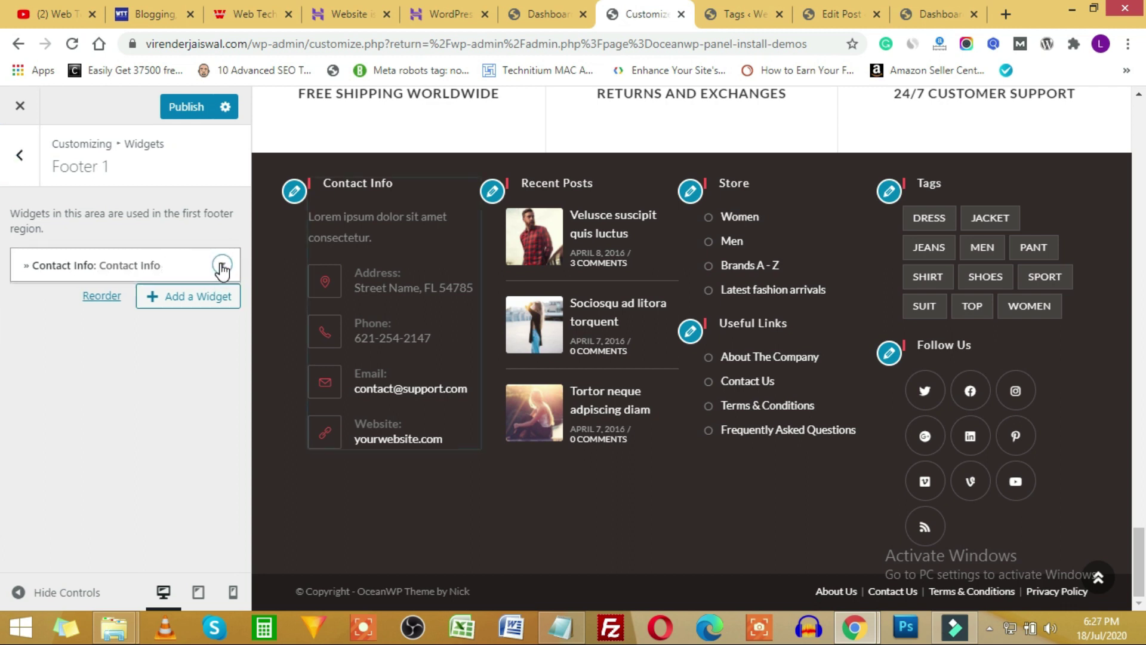
pyautogui.tripleClick(105, 330)
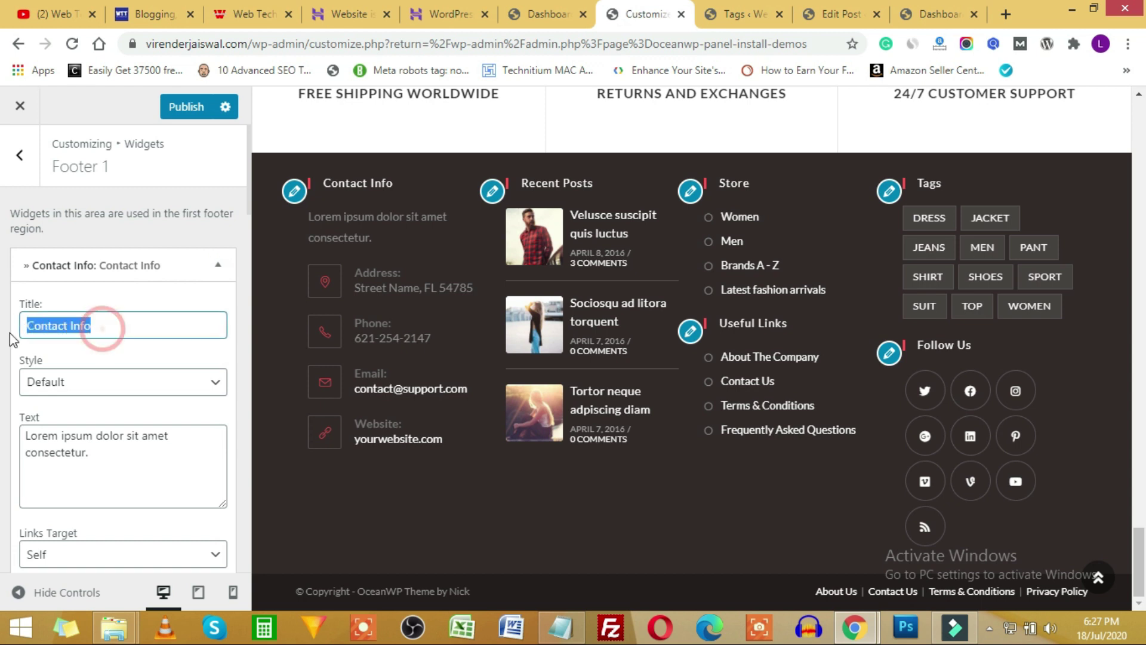
pyautogui.click(84, 325)
pyautogui.click(65, 325)
pyautogui.click(105, 321)
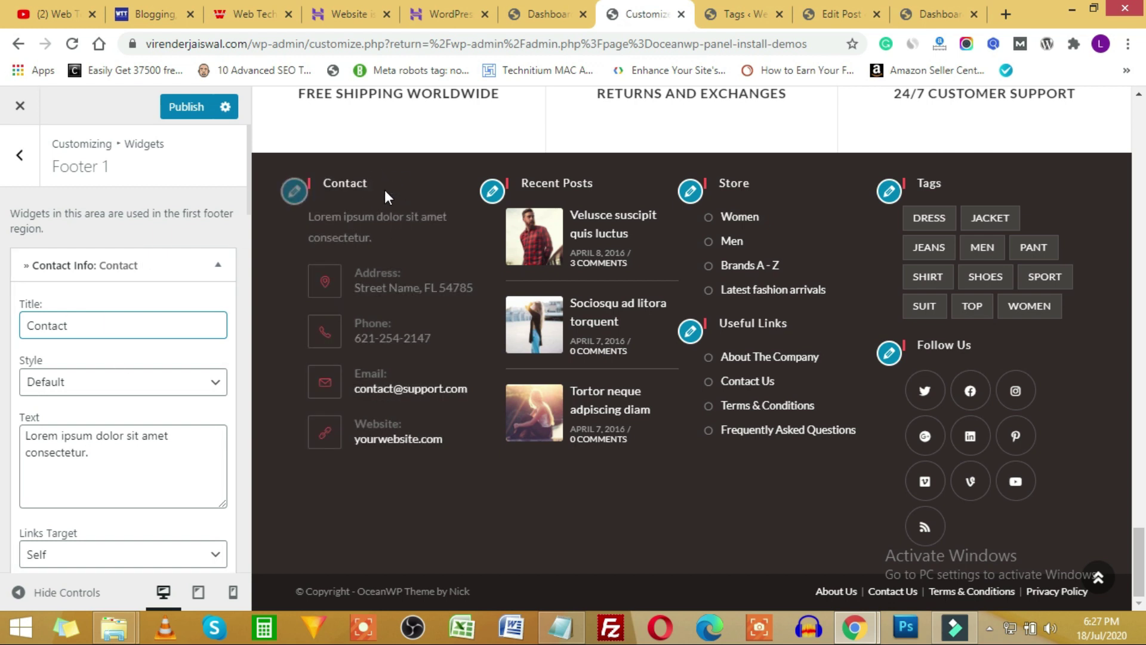
pyautogui.scroll(-10, 176, 409)
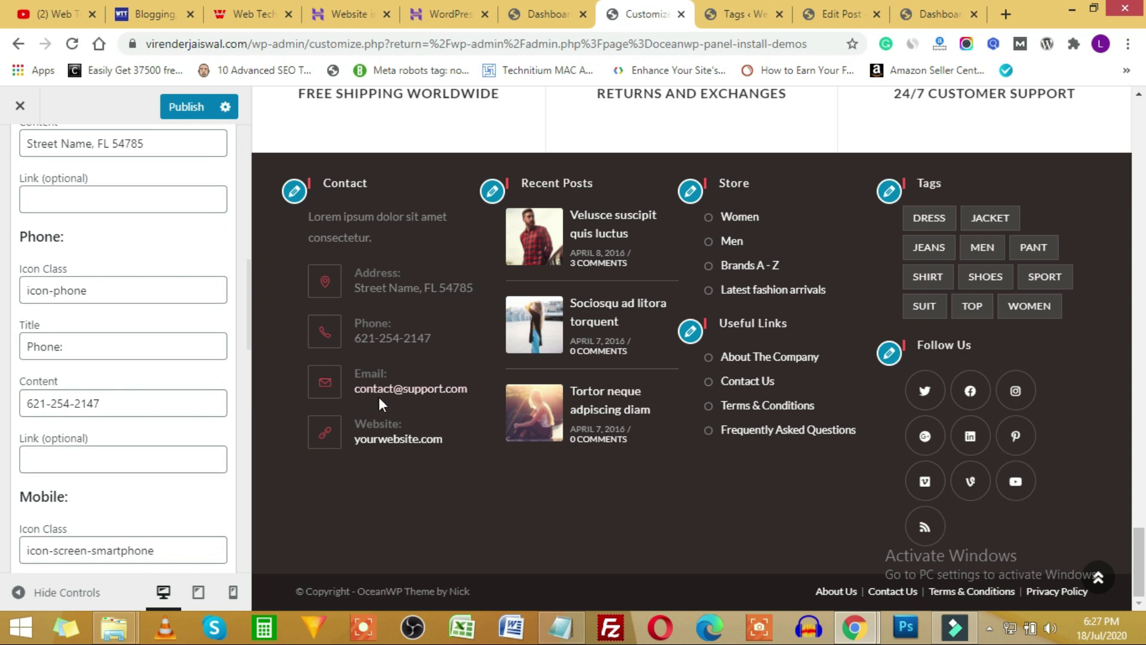
pyautogui.scroll(7, 514, 358)
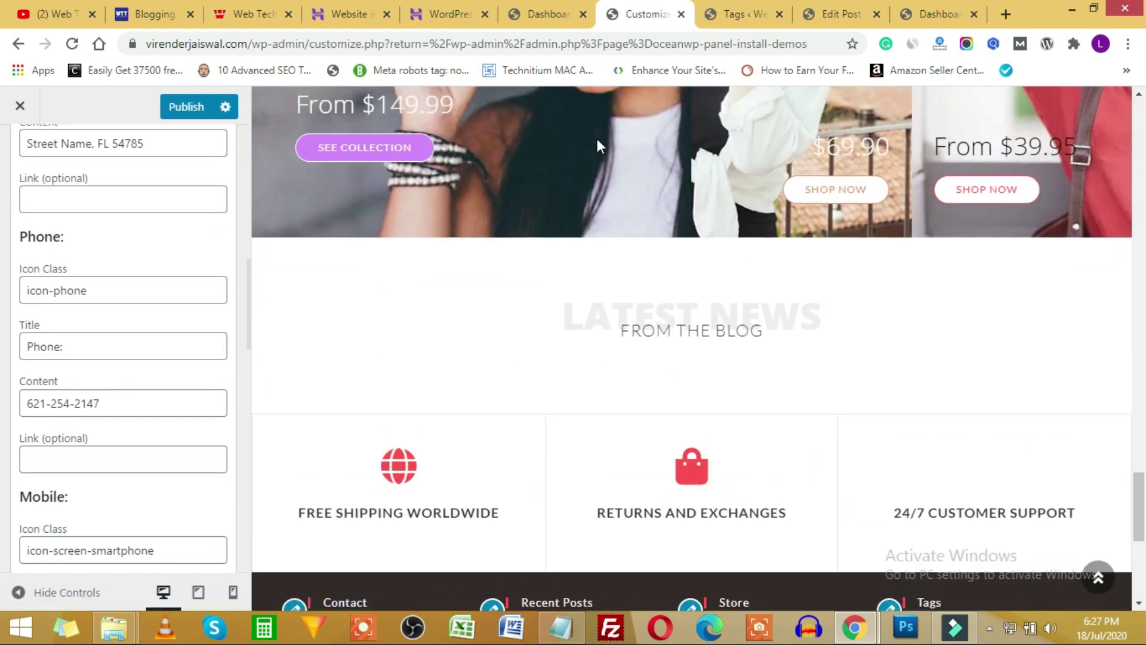
pyautogui.click(548, 13)
pyautogui.moveTo(79, 471)
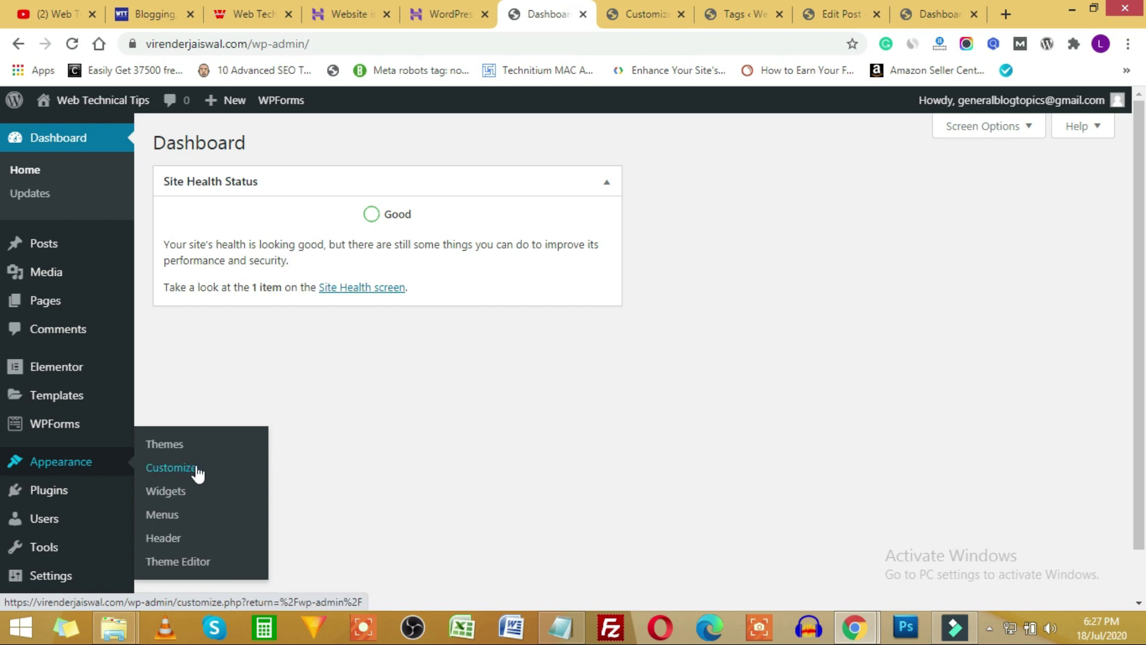
# Go to Appearance › Widgets and expand the Footer 1 and Footer 2 areas.
pyautogui.click(184, 500)
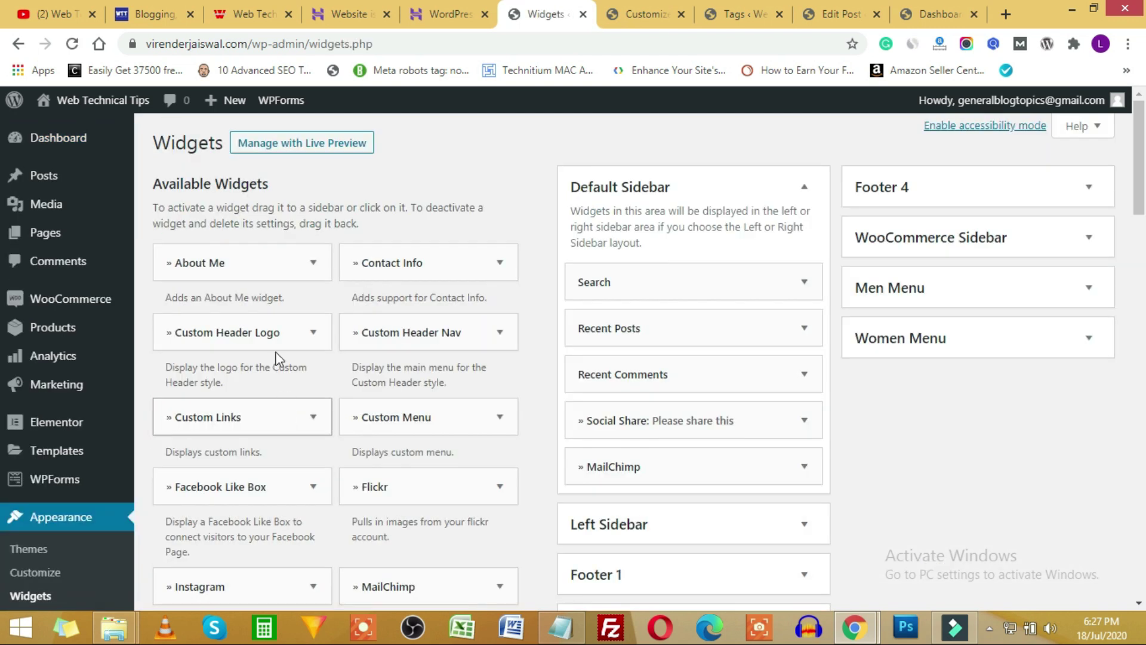
pyautogui.scroll(-3, 687, 355)
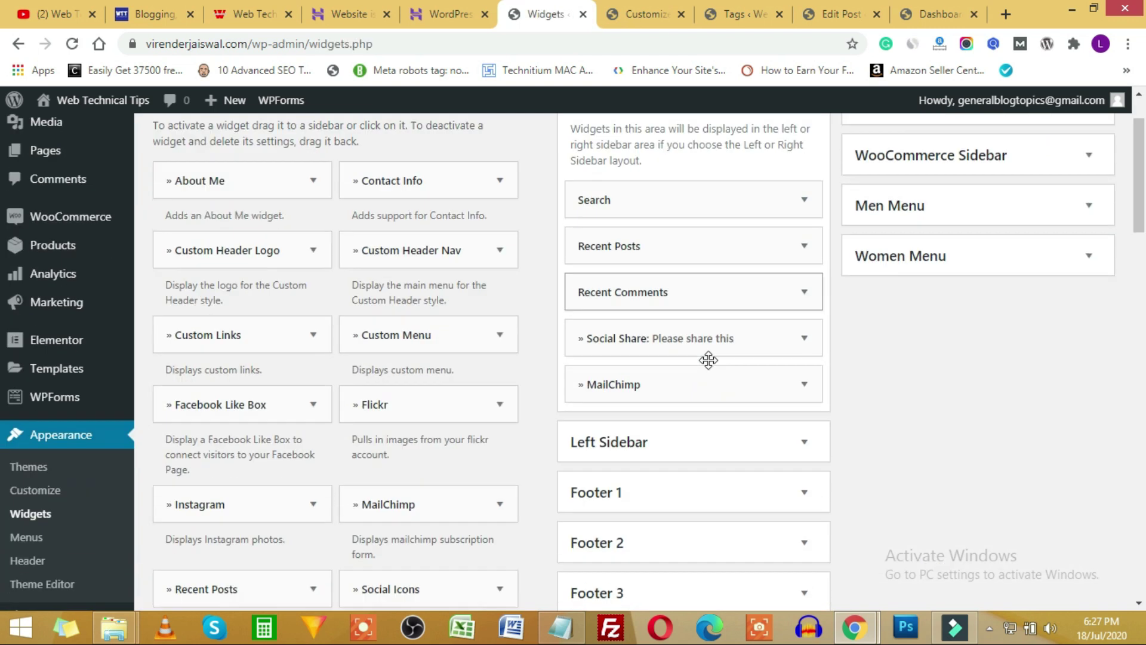
pyautogui.click(777, 410)
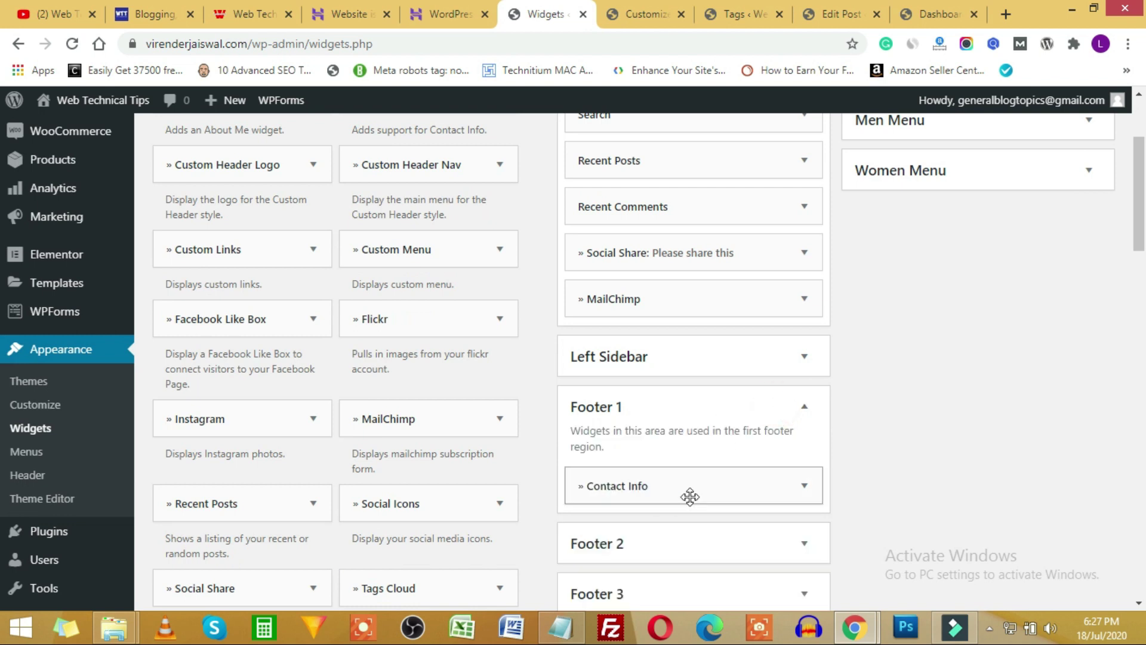
pyautogui.click(805, 406)
pyautogui.click(804, 457)
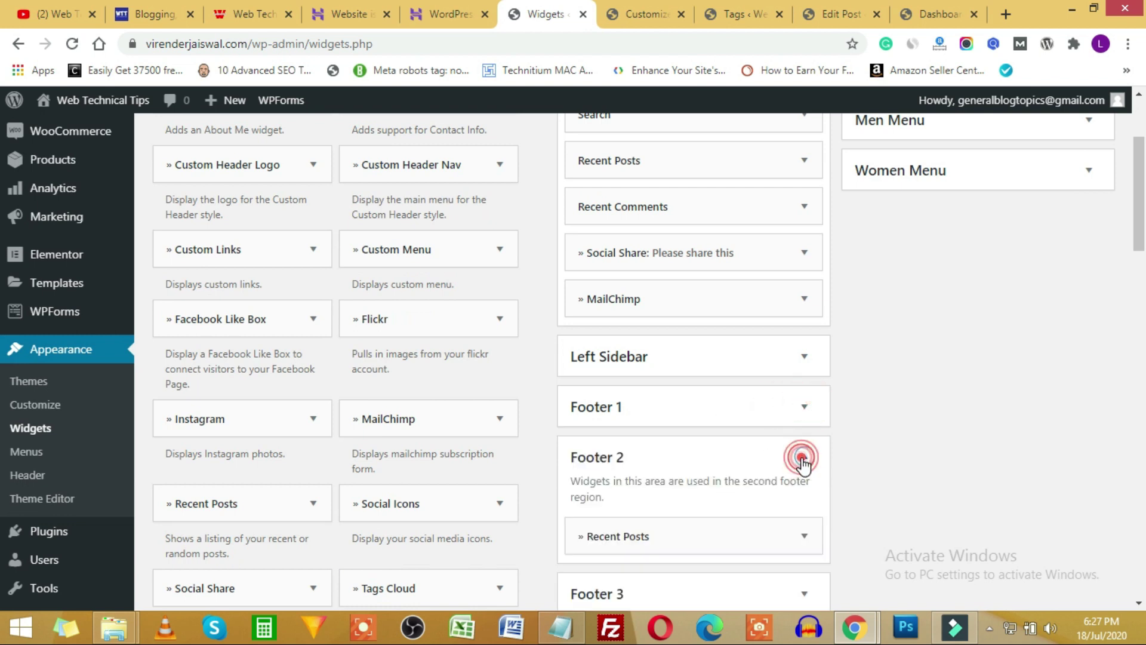
pyautogui.scroll(-3, 798, 457)
# Compare with the Customizer preview, try moving Custom Links into Left Sidebar, then return to the Customizer.
pyautogui.click(645, 14)
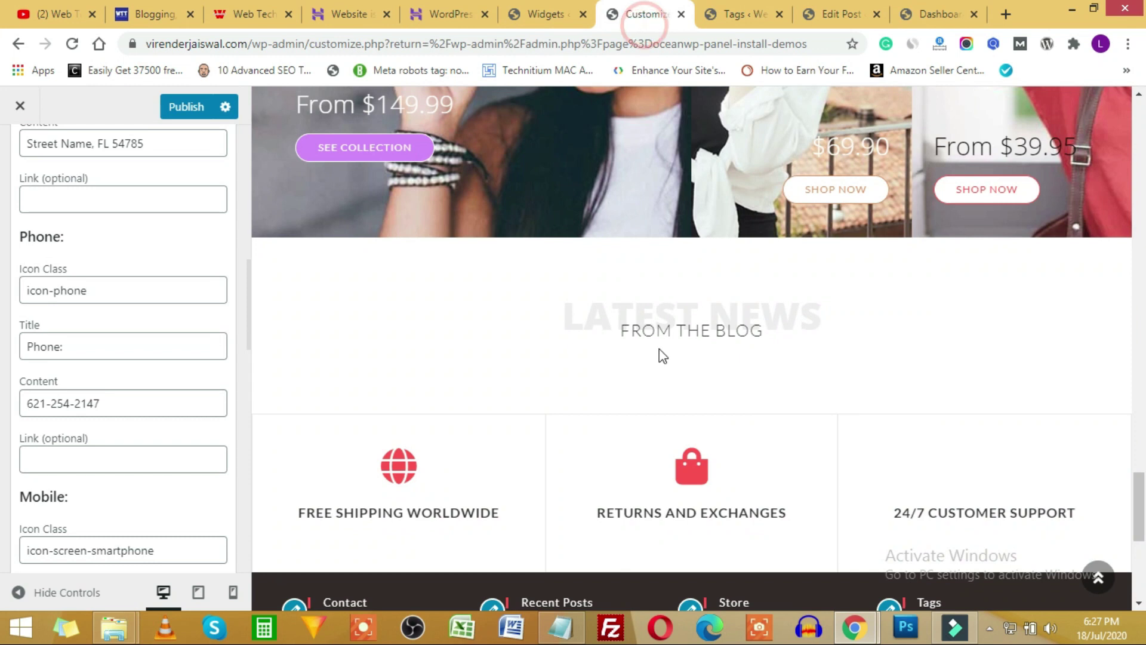
pyautogui.scroll(-5, 670, 345)
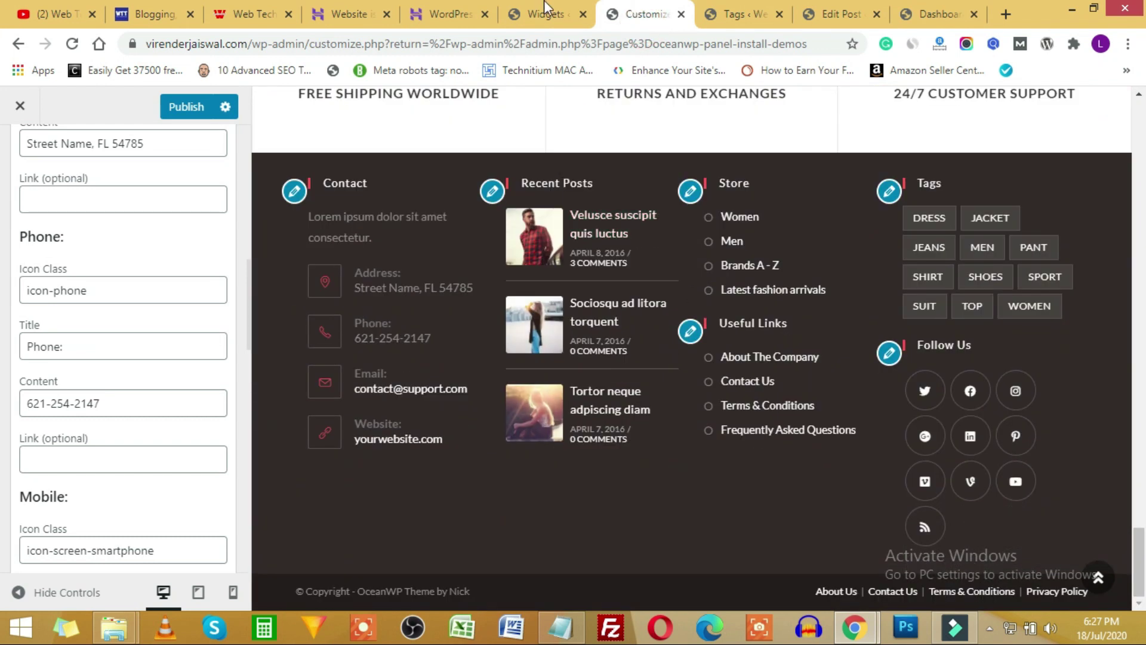
pyautogui.click(540, 14)
pyautogui.scroll(-20, 355, 319)
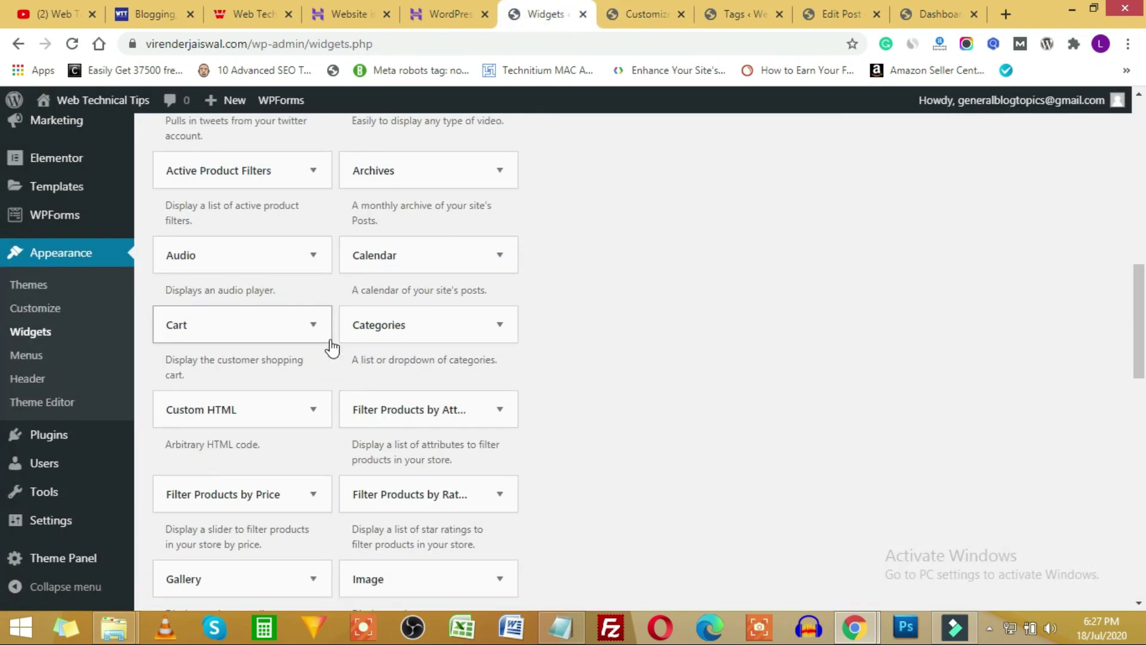
pyautogui.scroll(20, 298, 412)
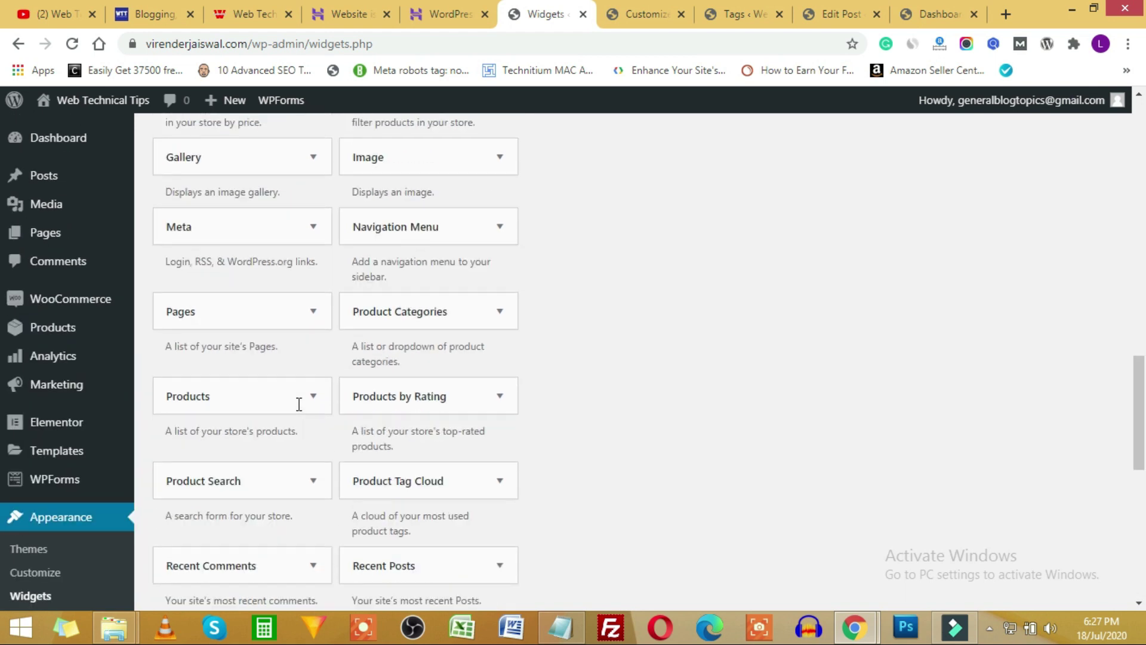
pyautogui.scroll(5, 277, 386)
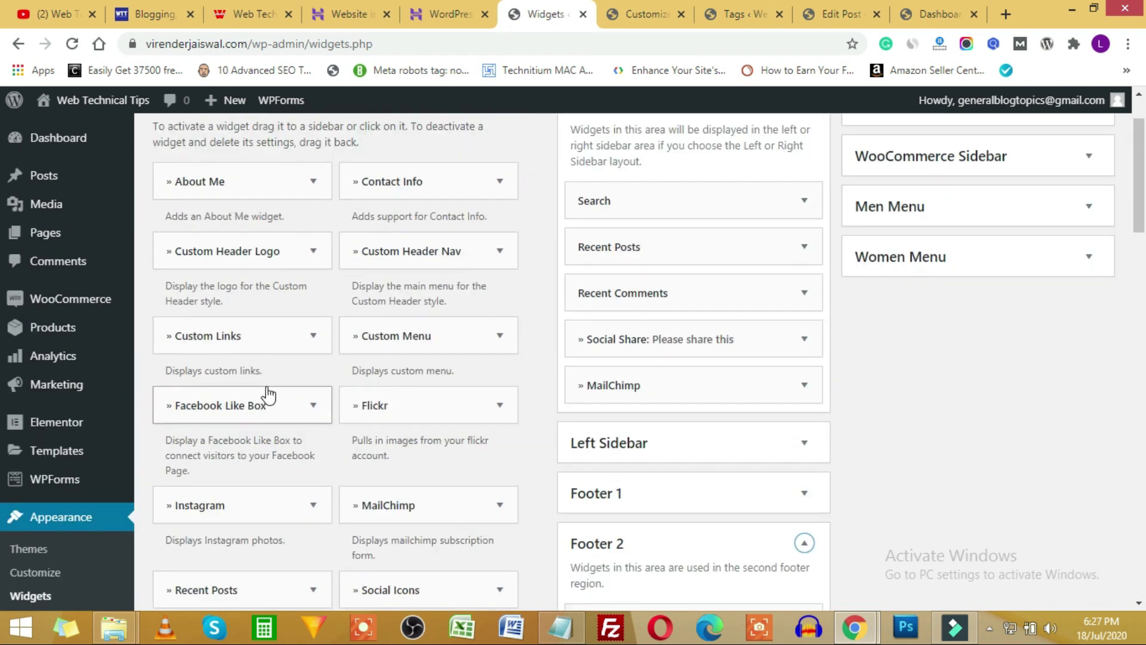
pyautogui.moveTo(233, 340); pyautogui.dragTo(267, 365)
pyautogui.scroll(-5, 445, 335)
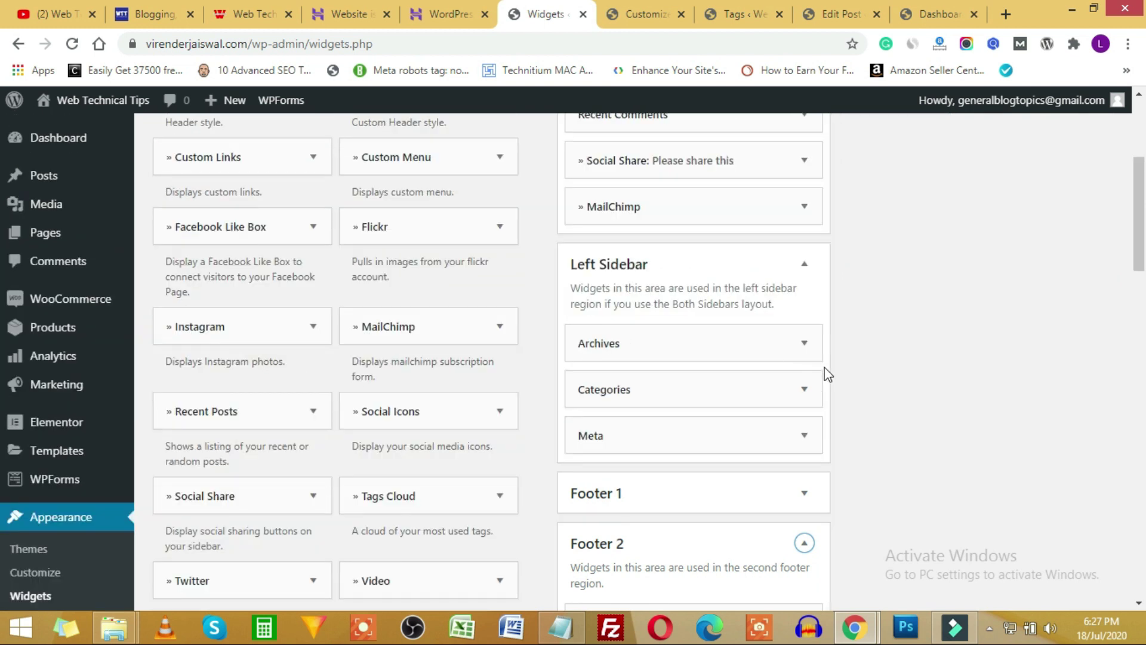
pyautogui.scroll(5, 824, 370)
pyautogui.click(617, 9)
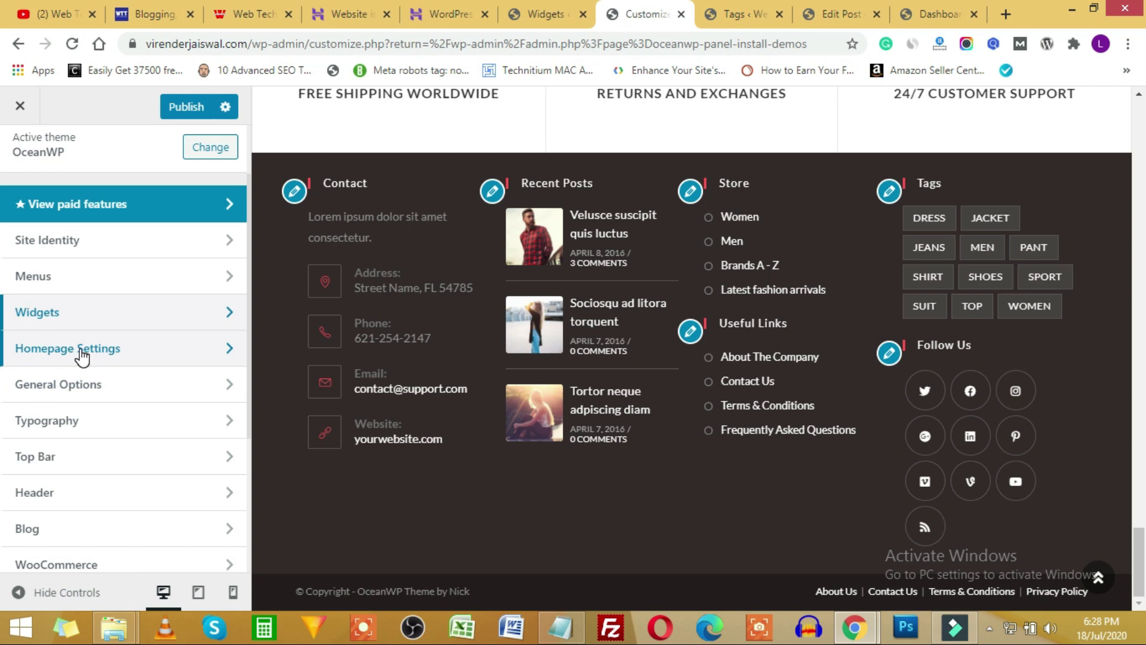
# Look over the static Homepage Settings, then go back to the main Customizer sections.
pyautogui.click(173, 357)
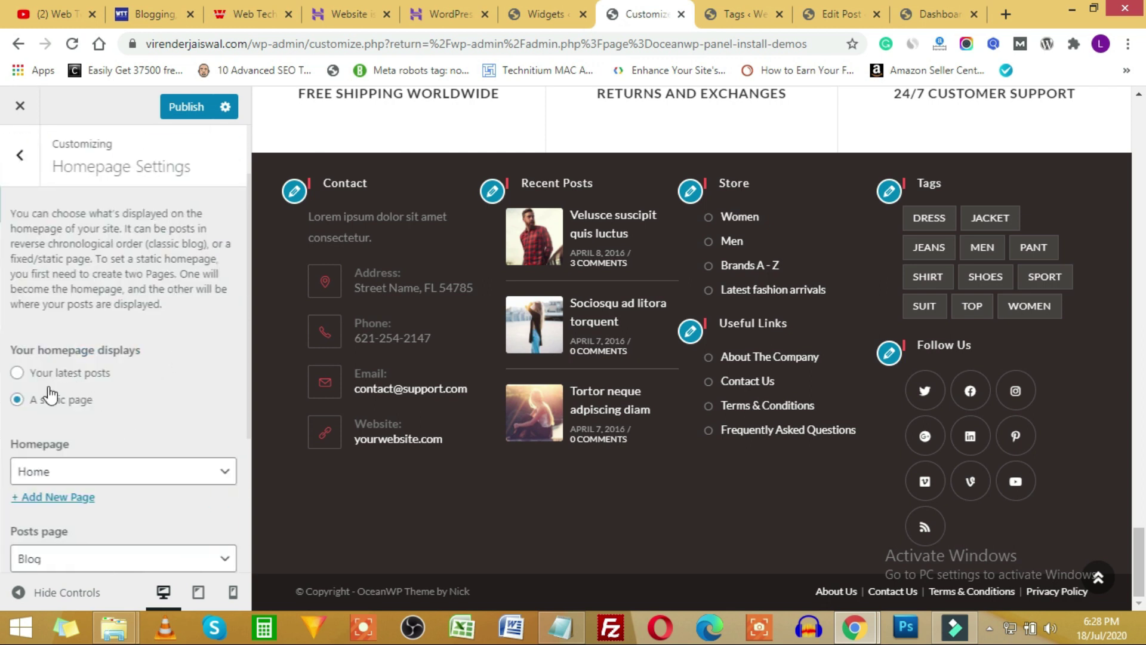
pyautogui.scroll(-1, 64, 371)
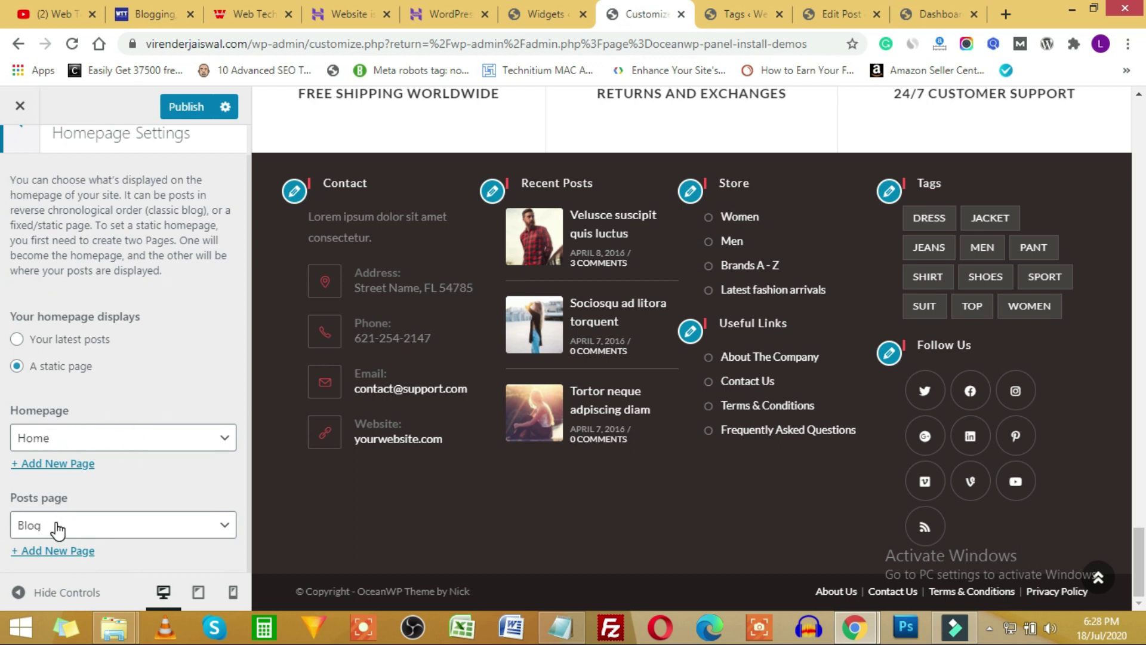
pyautogui.scroll(1, 71, 299)
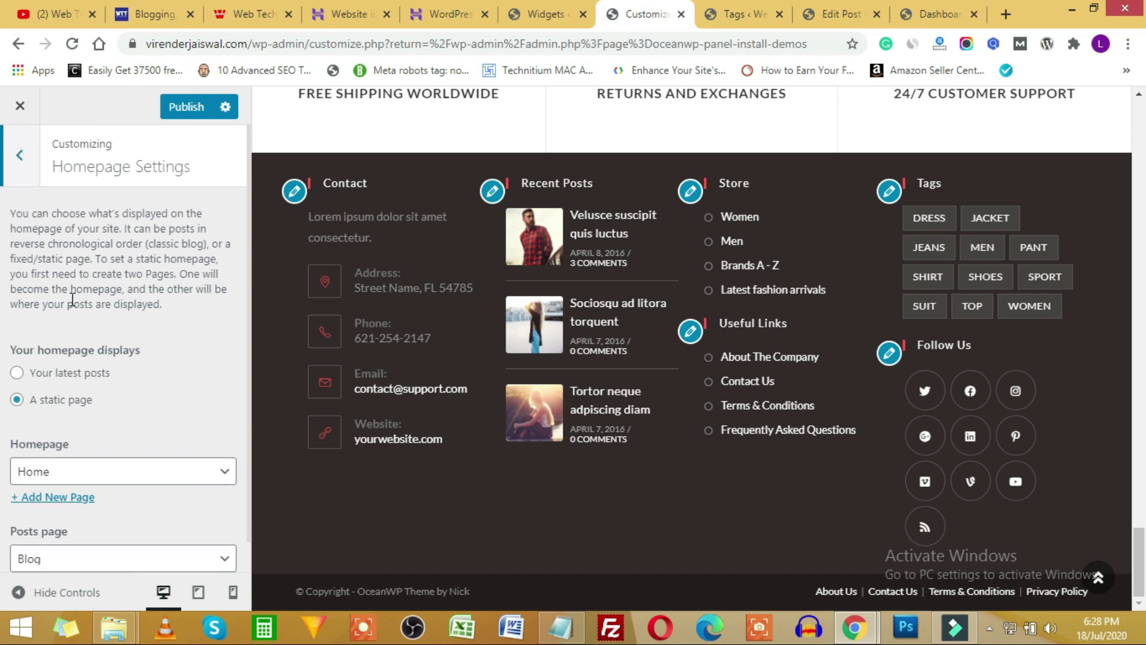
pyautogui.click(18, 159)
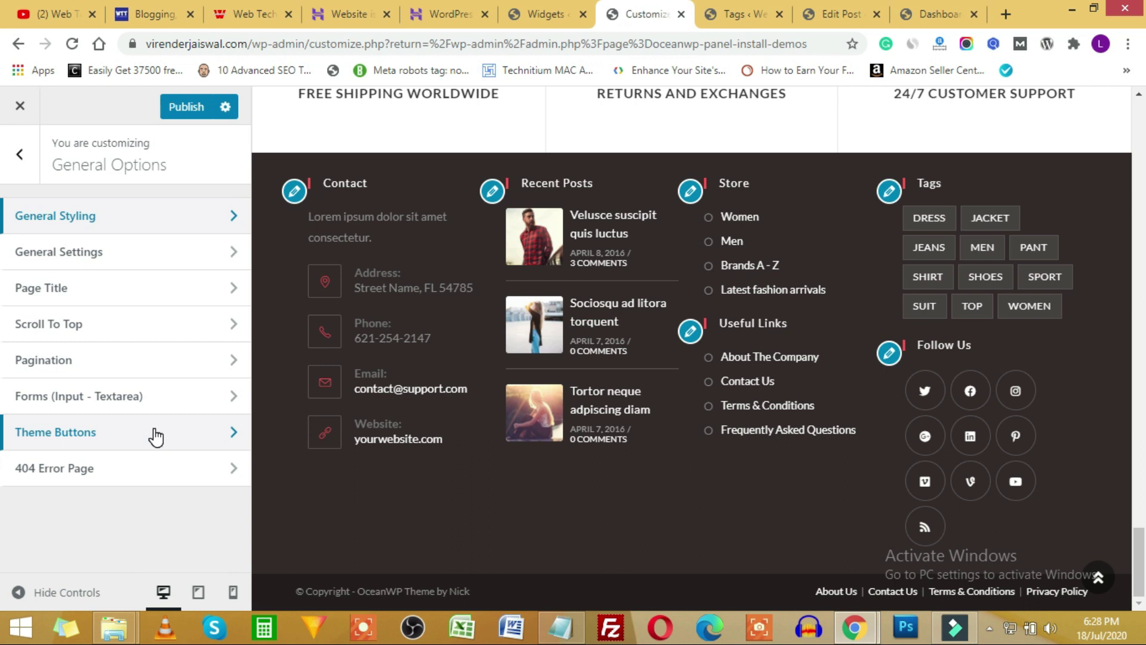
pyautogui.click(20, 154)
pyautogui.click(90, 422)
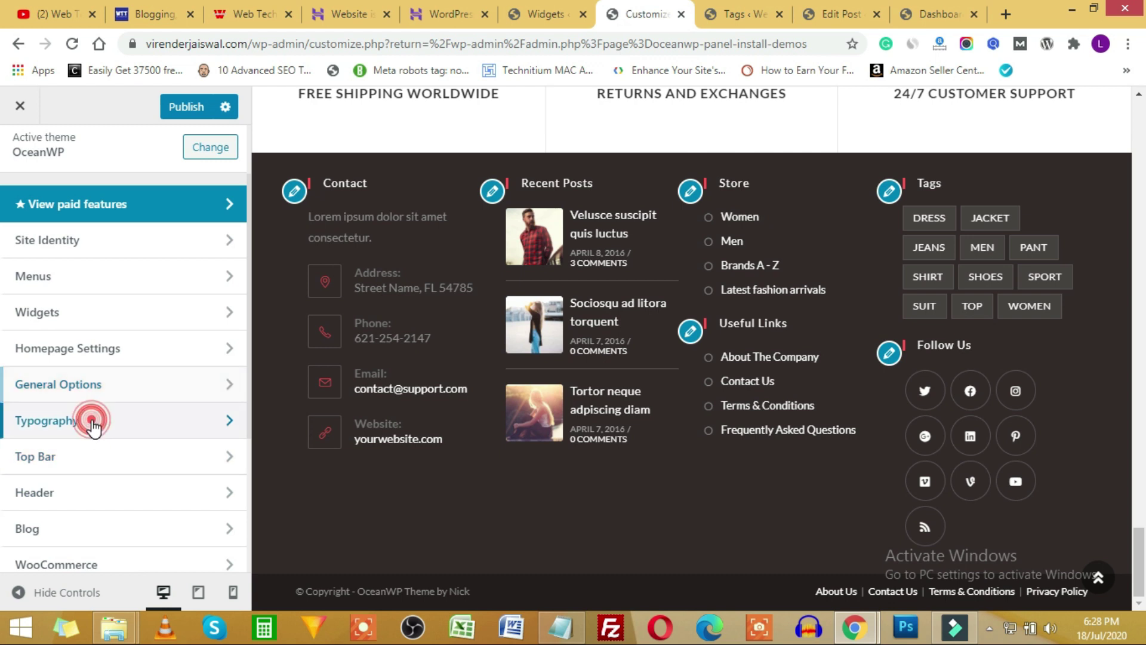
pyautogui.click(176, 452)
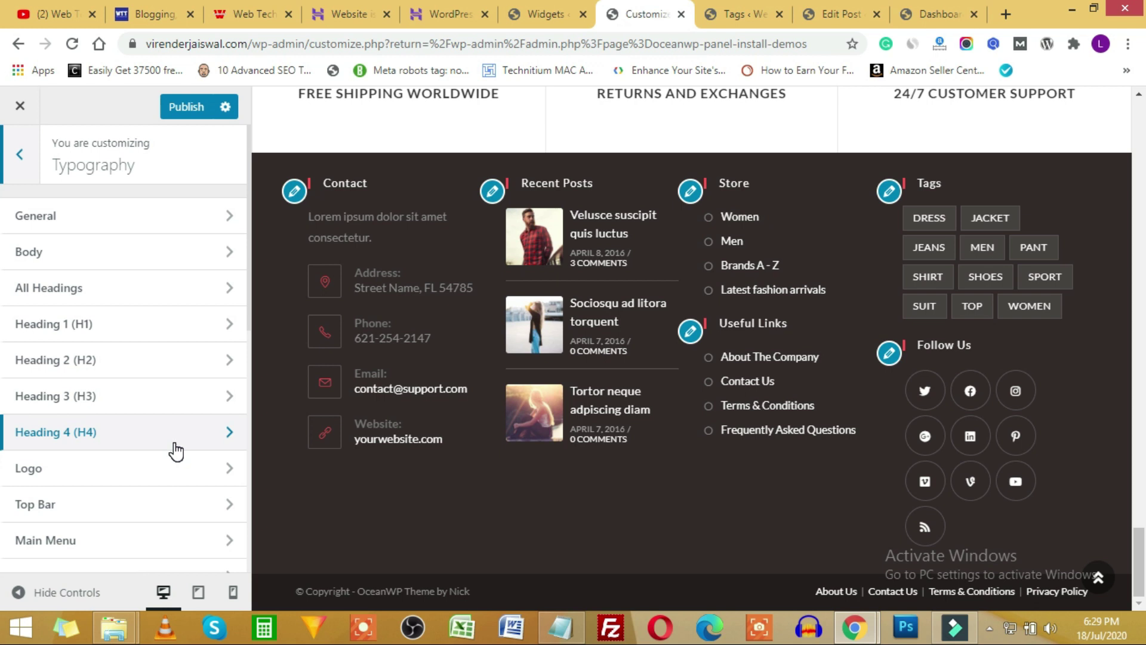
pyautogui.scroll(-9, 153, 371)
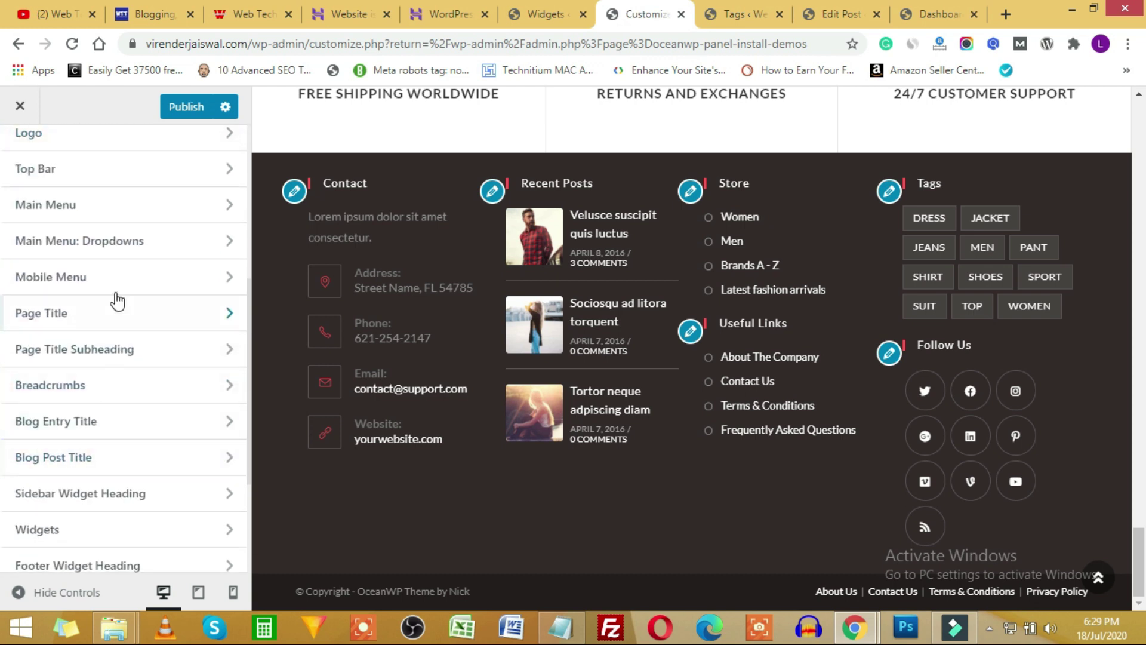
pyautogui.scroll(9, 107, 429)
pyautogui.click(27, 160)
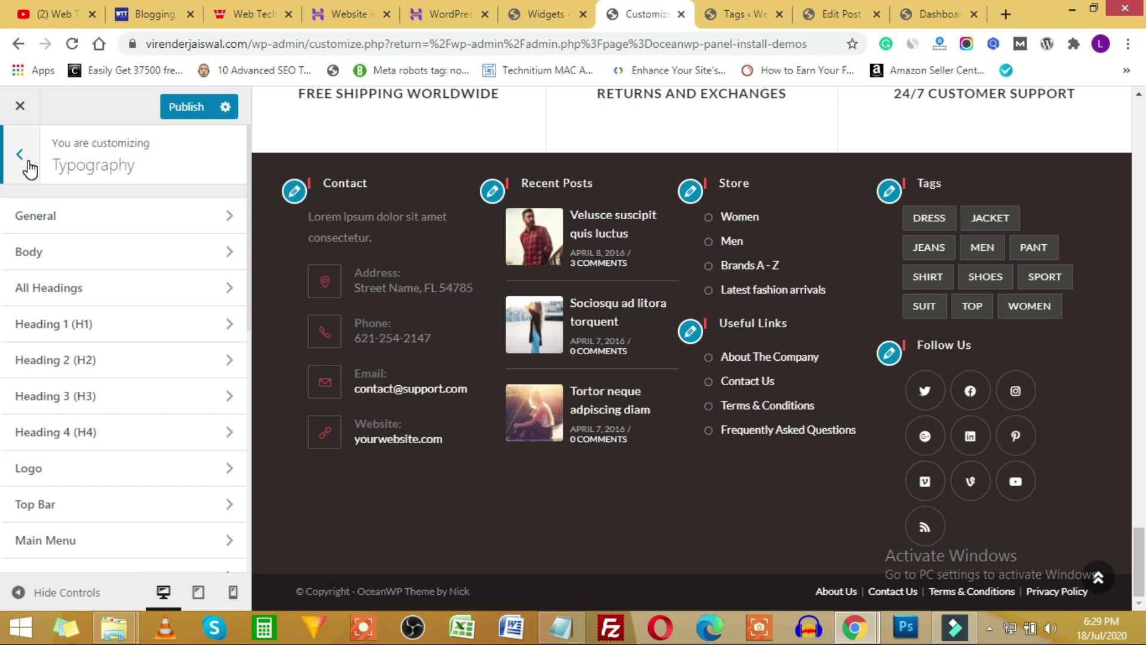
pyautogui.click(26, 160)
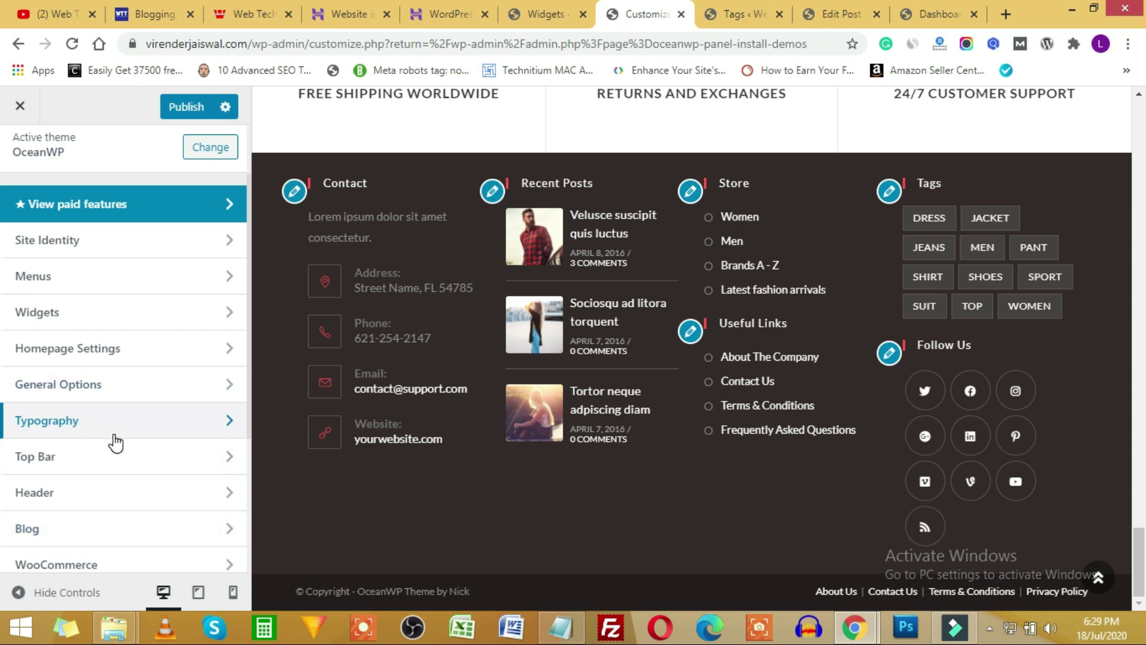
pyautogui.scroll(-2, 117, 468)
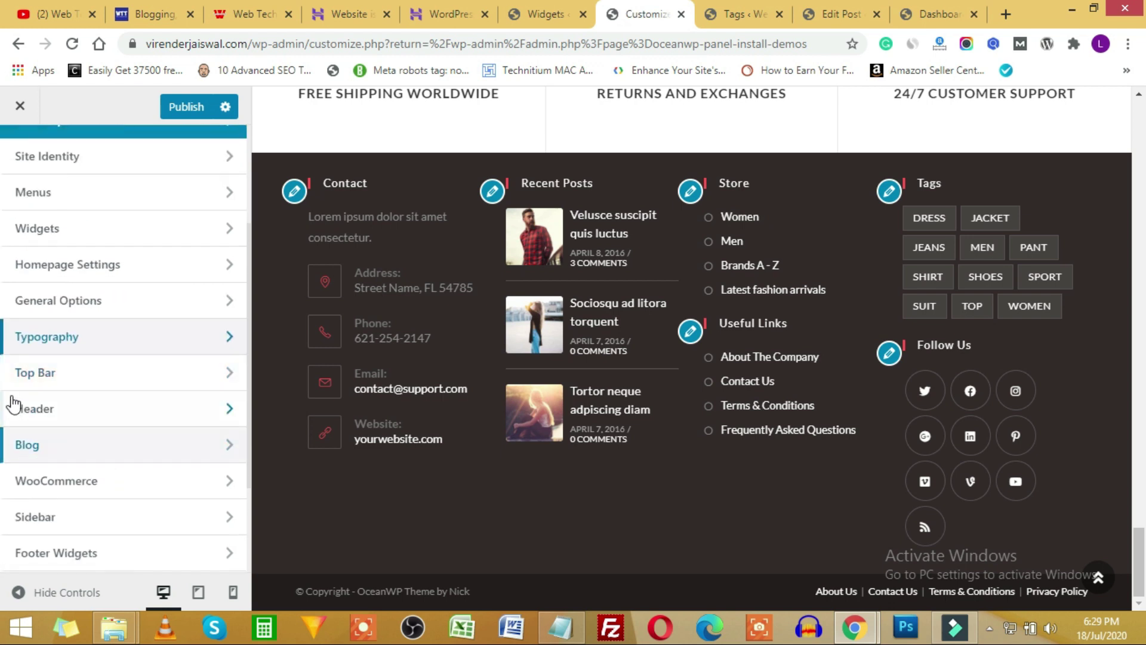
# Turn the Top Bar off and back on in its General options, then return to the main sections.
pyautogui.click(137, 358)
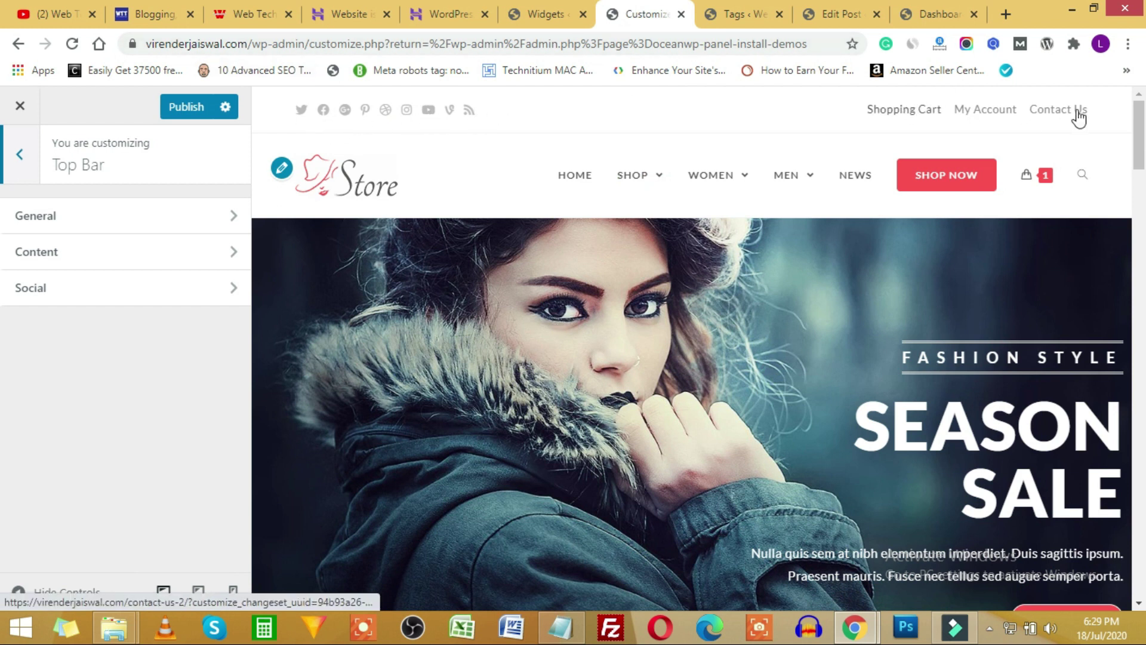
pyautogui.click(190, 222)
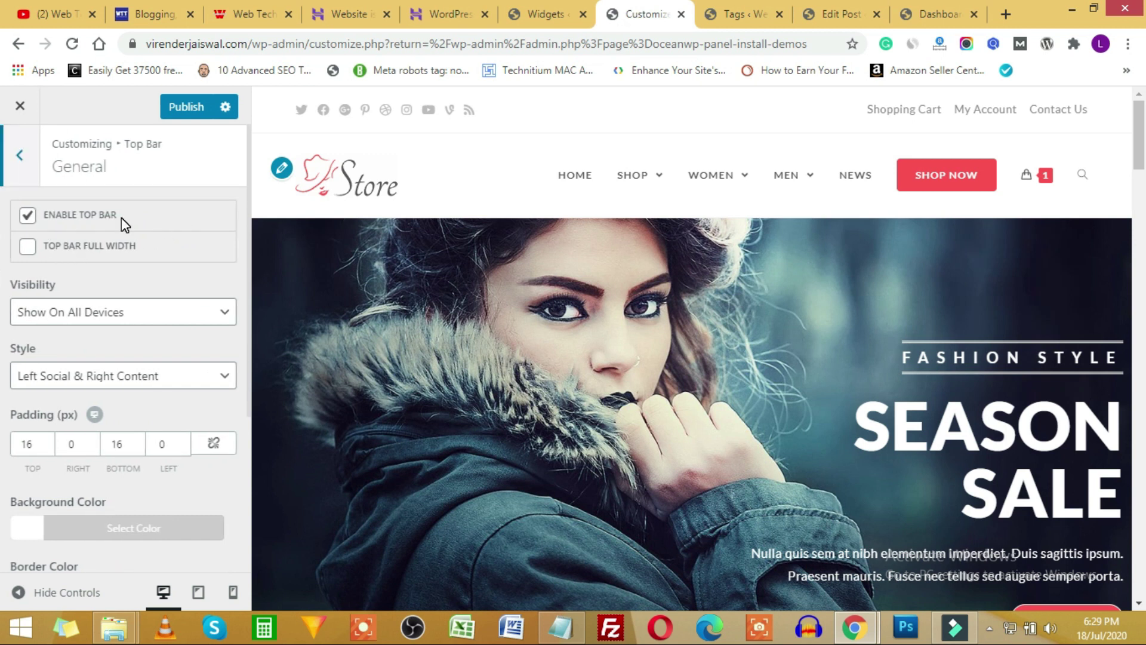
pyautogui.click(28, 216)
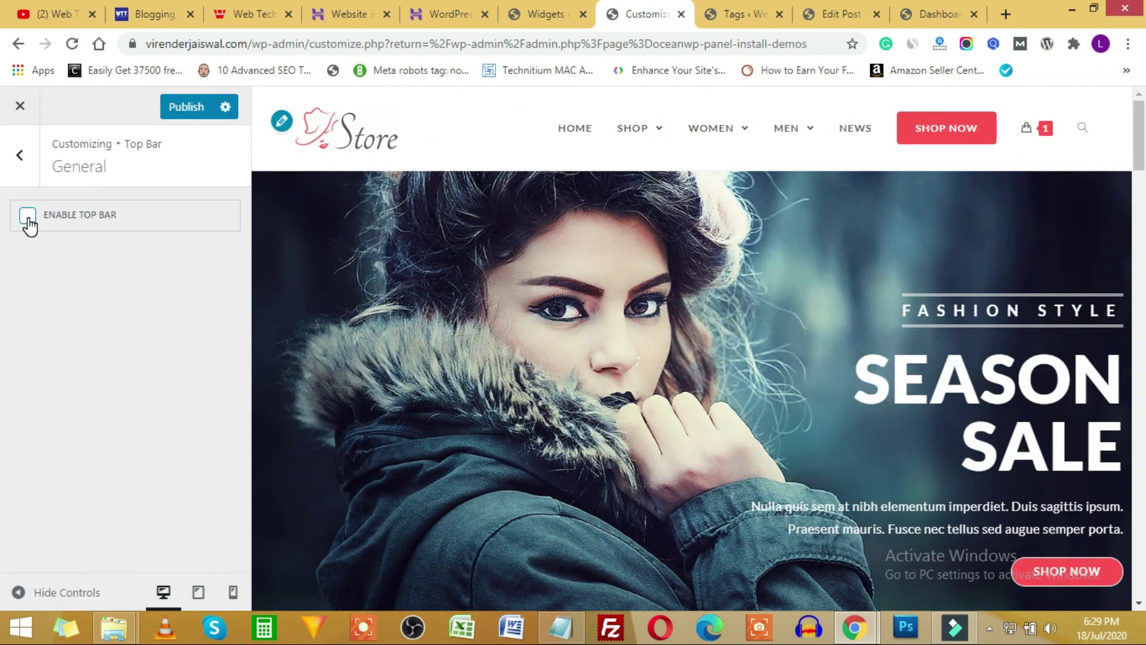
pyautogui.click(27, 216)
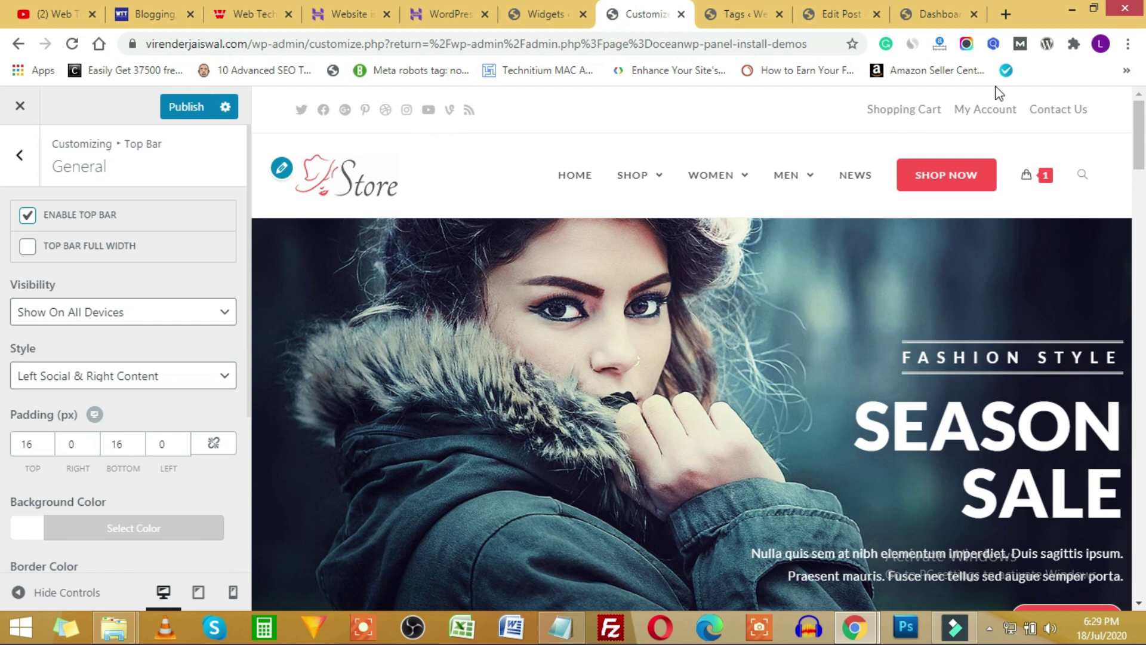
pyautogui.scroll(-2, 139, 385)
pyautogui.scroll(-3, 137, 382)
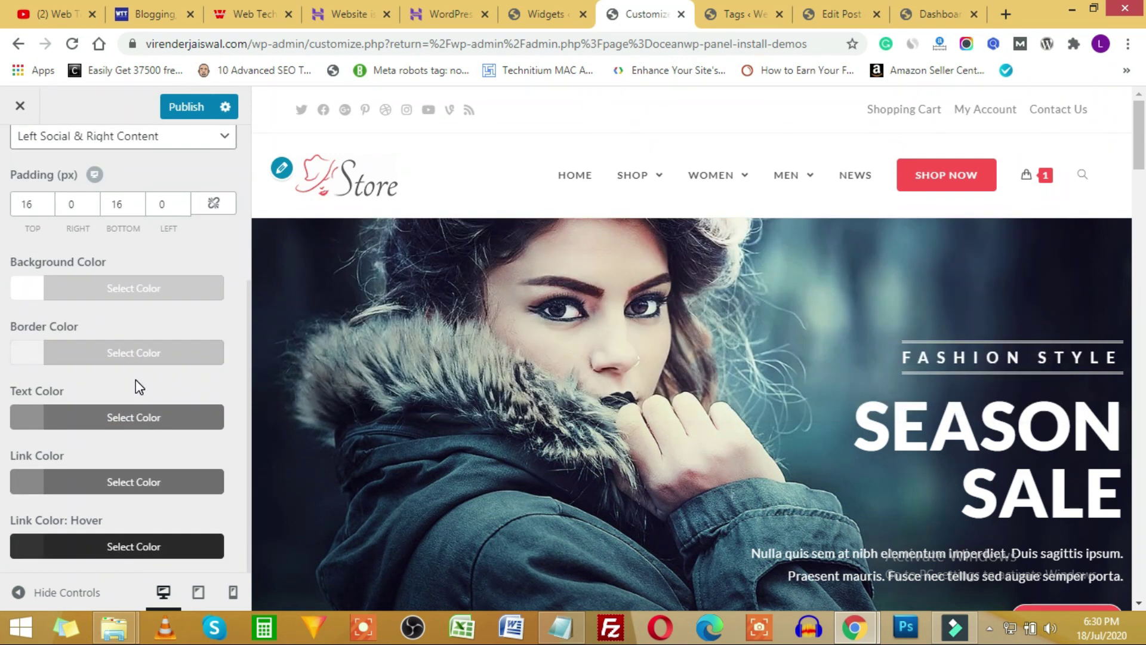
pyautogui.scroll(5, 135, 380)
pyautogui.click(26, 175)
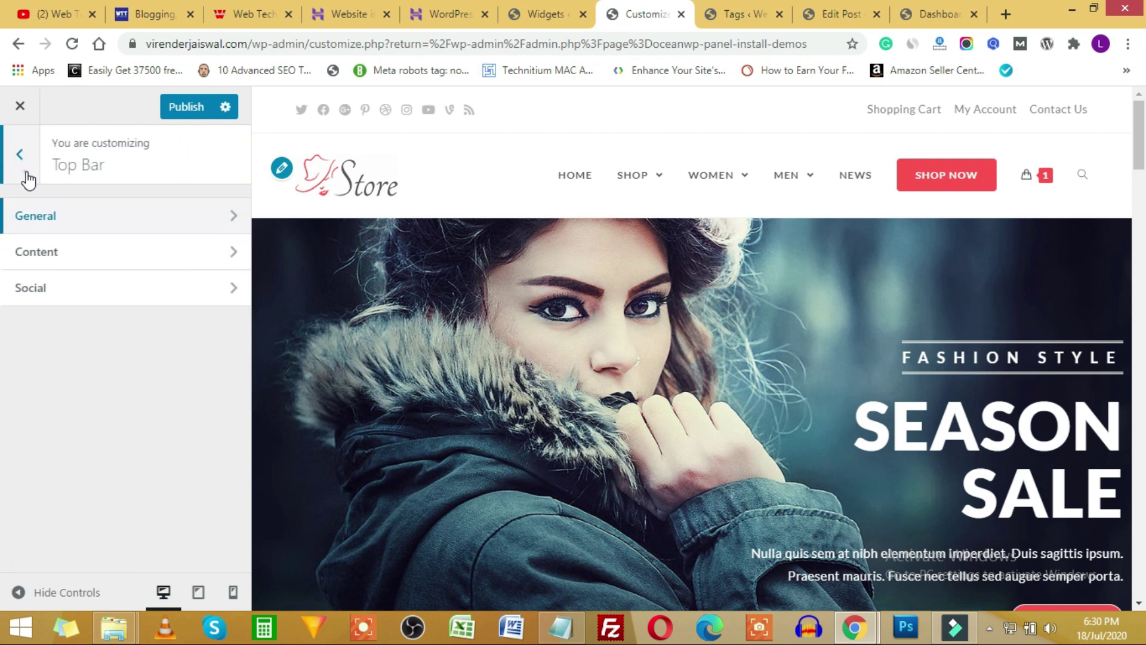
pyautogui.click(30, 182)
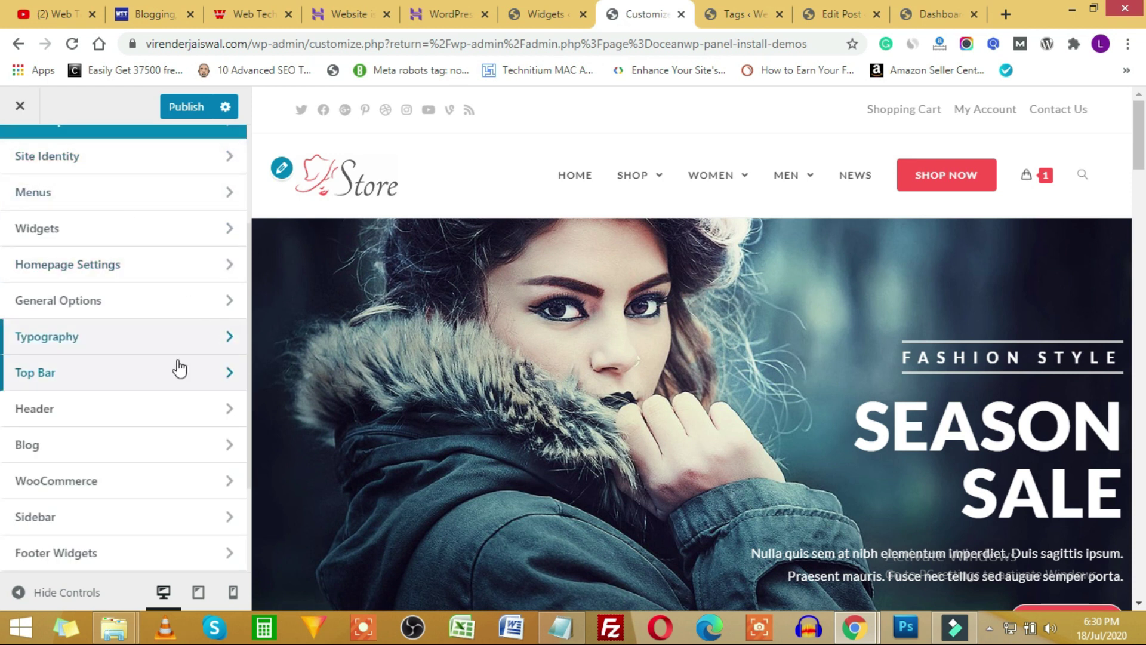
# Look over the WooCommerce options in the Customizer, then go back to the main sections.
pyautogui.scroll(3, 112, 389)
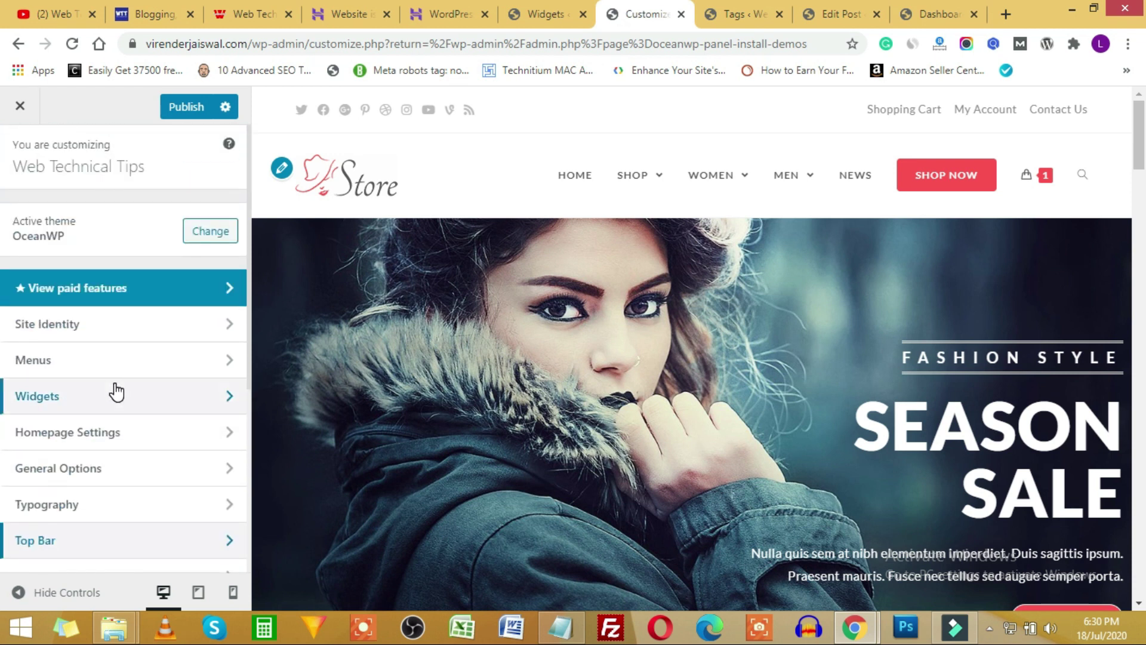
pyautogui.scroll(-4, 143, 405)
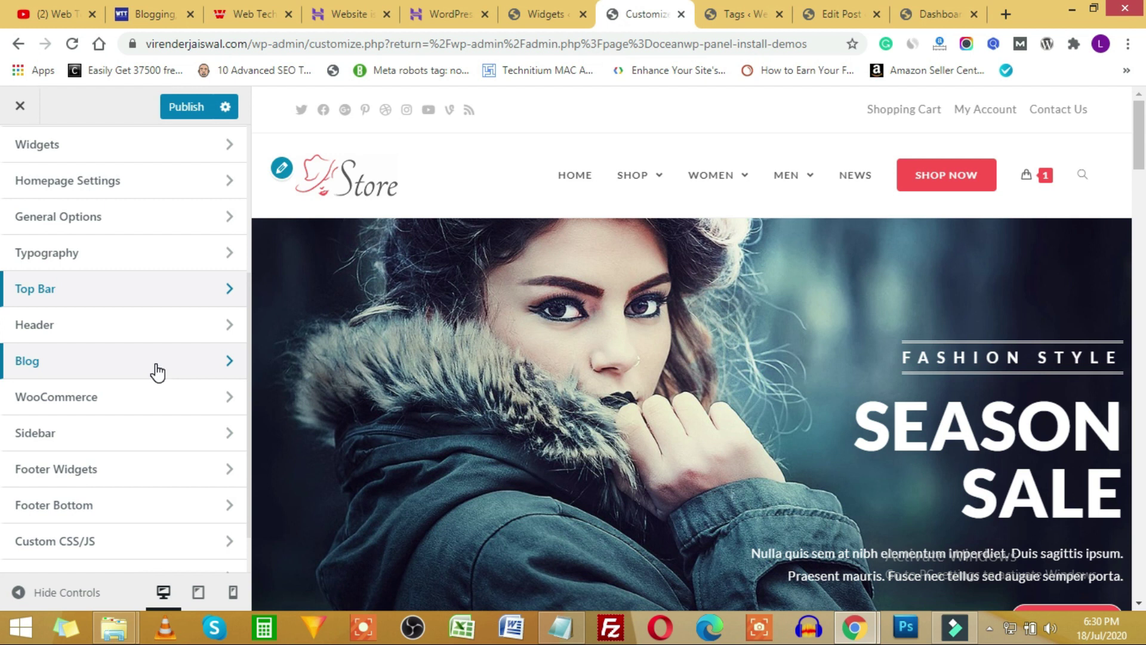
pyautogui.click(176, 404)
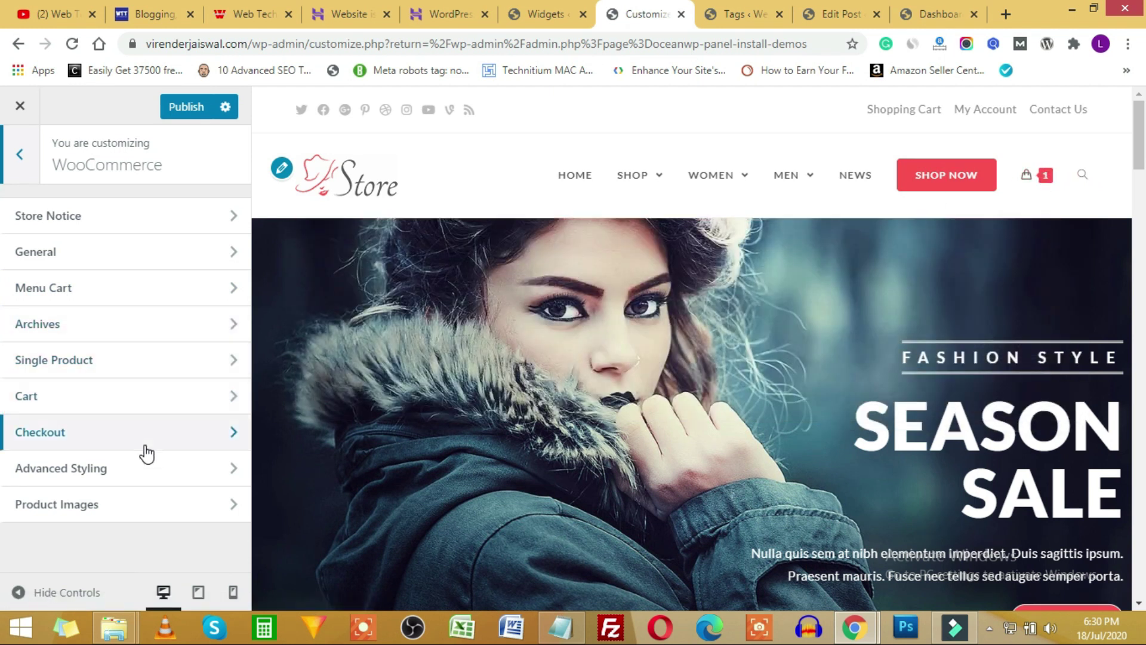
pyautogui.click(22, 156)
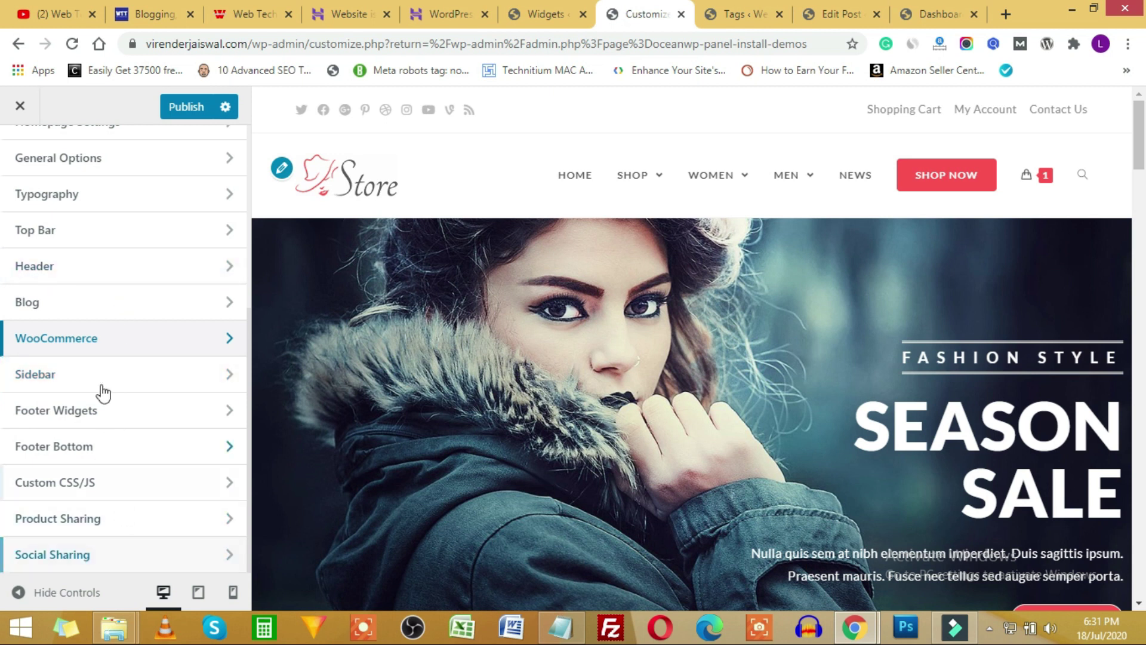
# Close the Customizer and return to the Widgets admin page.
pyautogui.scroll(5, 111, 459)
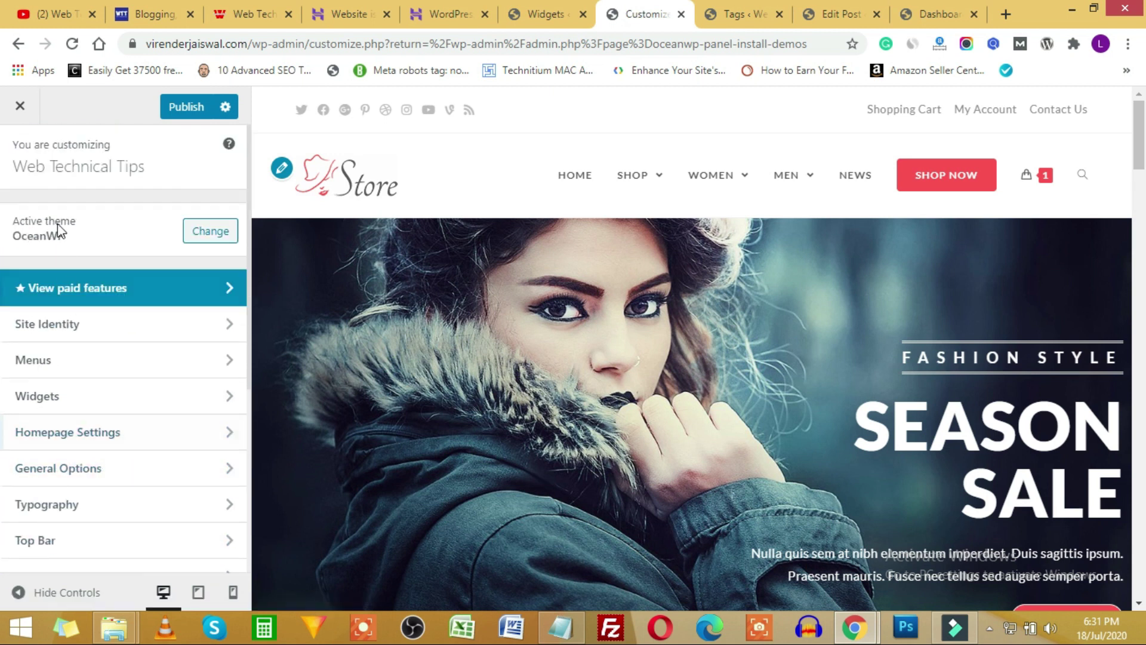
pyautogui.click(20, 106)
pyautogui.hotkey('ctrl', 'pageup')
pyautogui.scroll(-1, 87, 515)
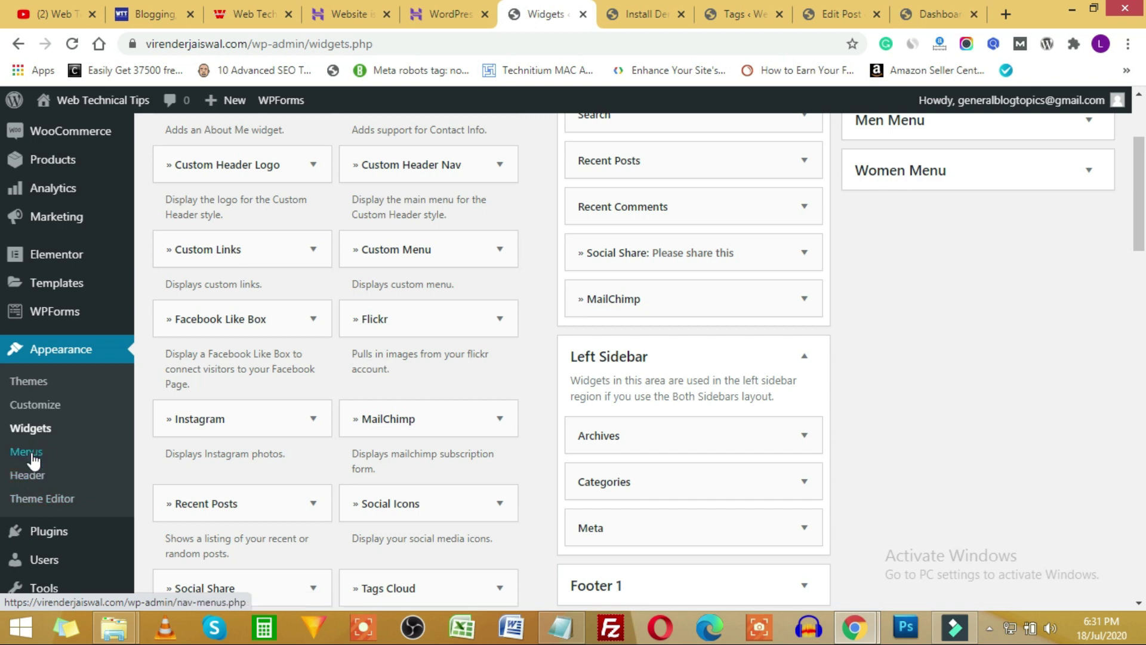
# Open Appearance › Menus, check the available menus, and view the live store front page.
pyautogui.click(31, 455)
pyautogui.scroll(-3, 834, 302)
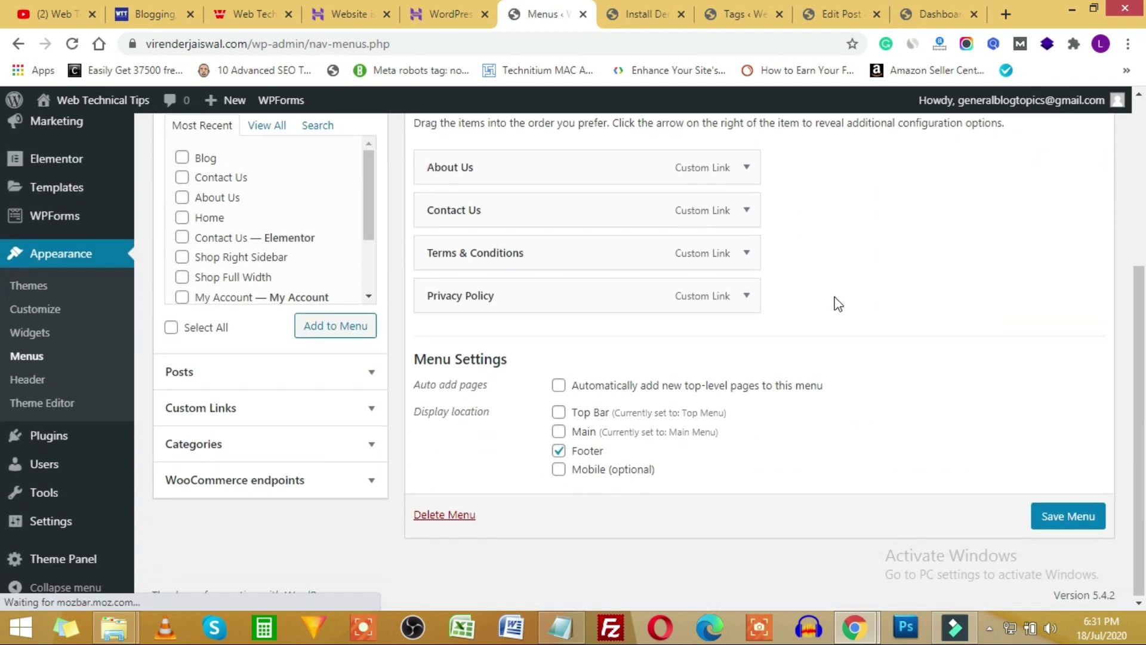
pyautogui.scroll(4, 877, 379)
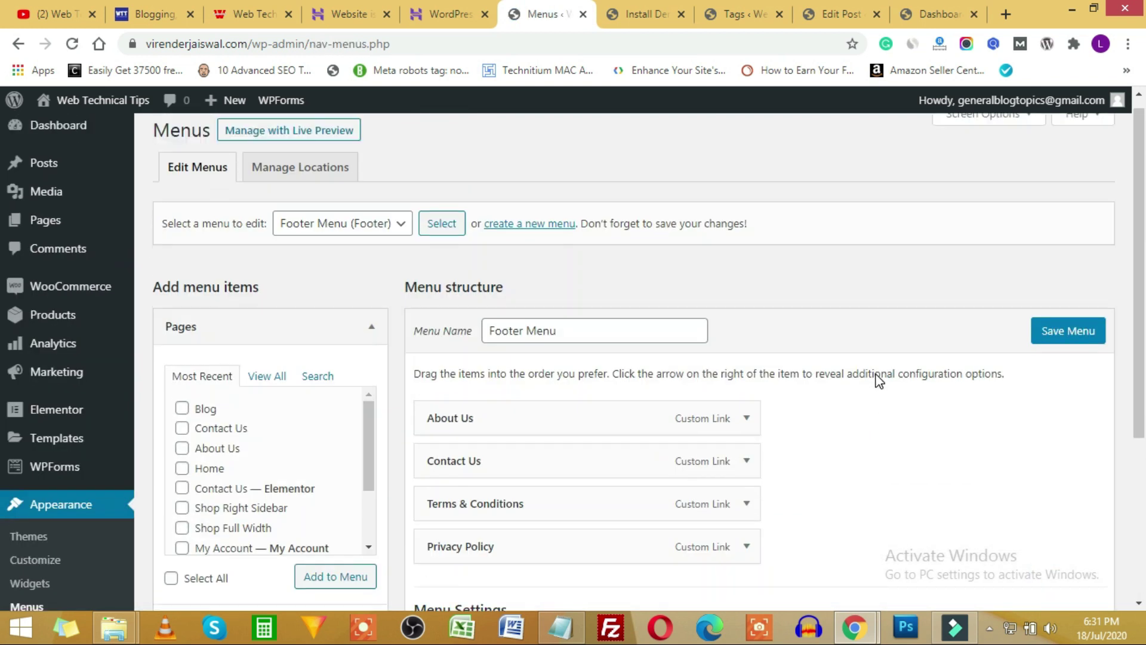
pyautogui.click(399, 224)
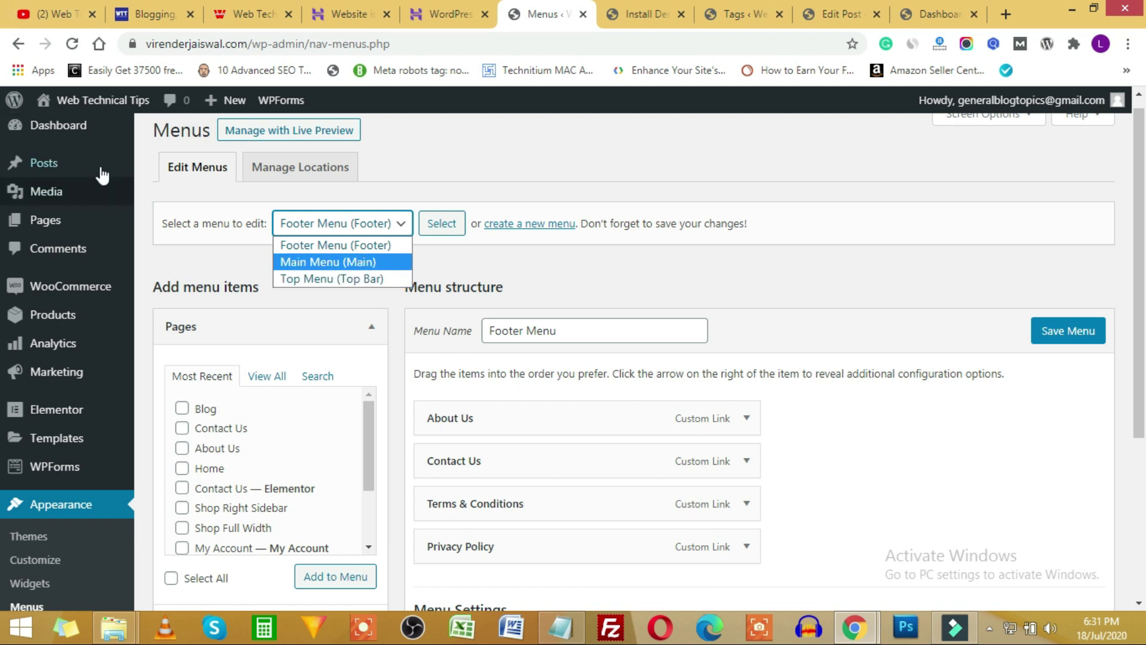
pyautogui.click(936, 16)
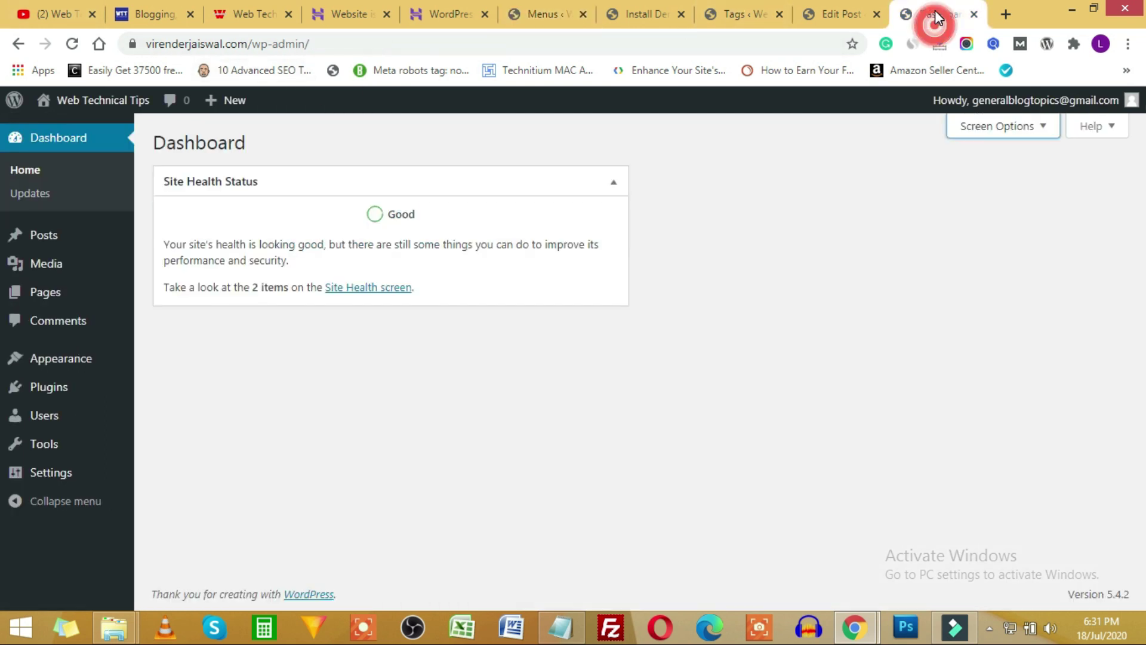
pyautogui.moveTo(91, 107)
pyautogui.click(72, 130)
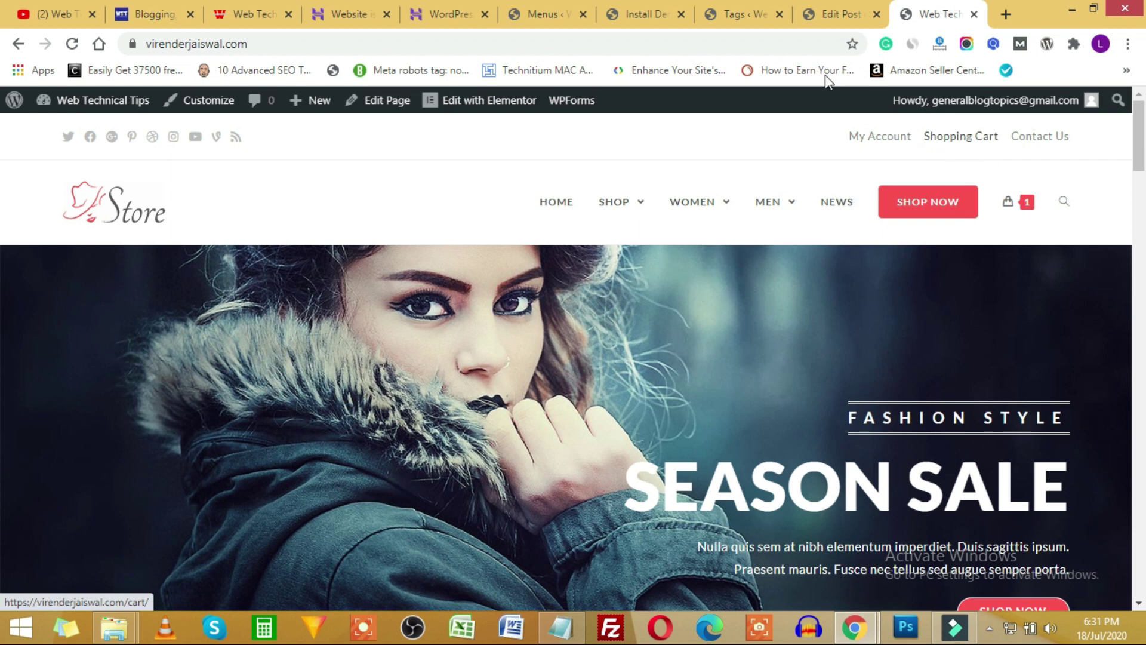
# Keep Footer Menu selected in the editor and compare its links with the live site's footer.
pyautogui.click(542, 14)
pyautogui.click(358, 231)
pyautogui.click(753, 285)
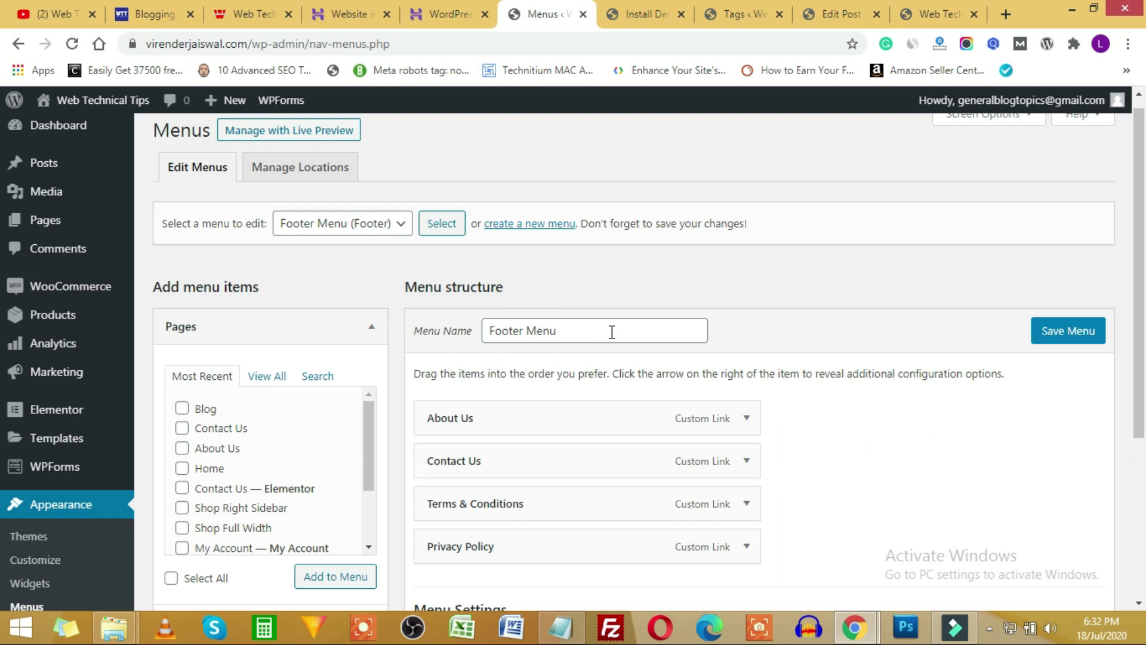
pyautogui.scroll(-3, 842, 391)
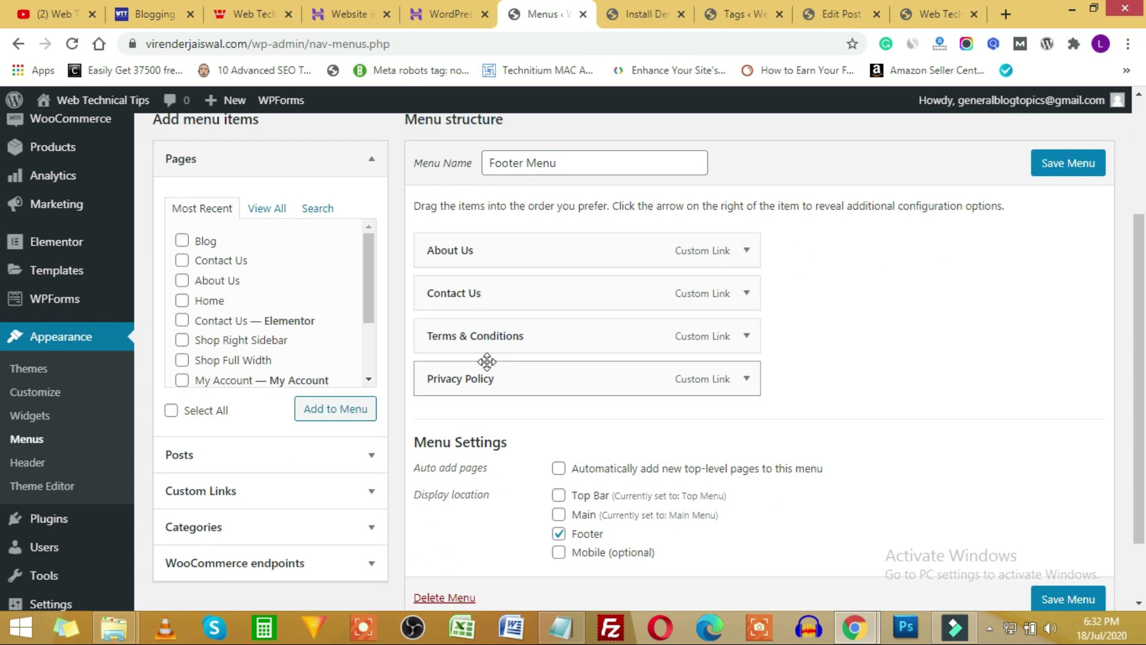
pyautogui.click(940, 13)
pyautogui.scroll(-10, 640, 396)
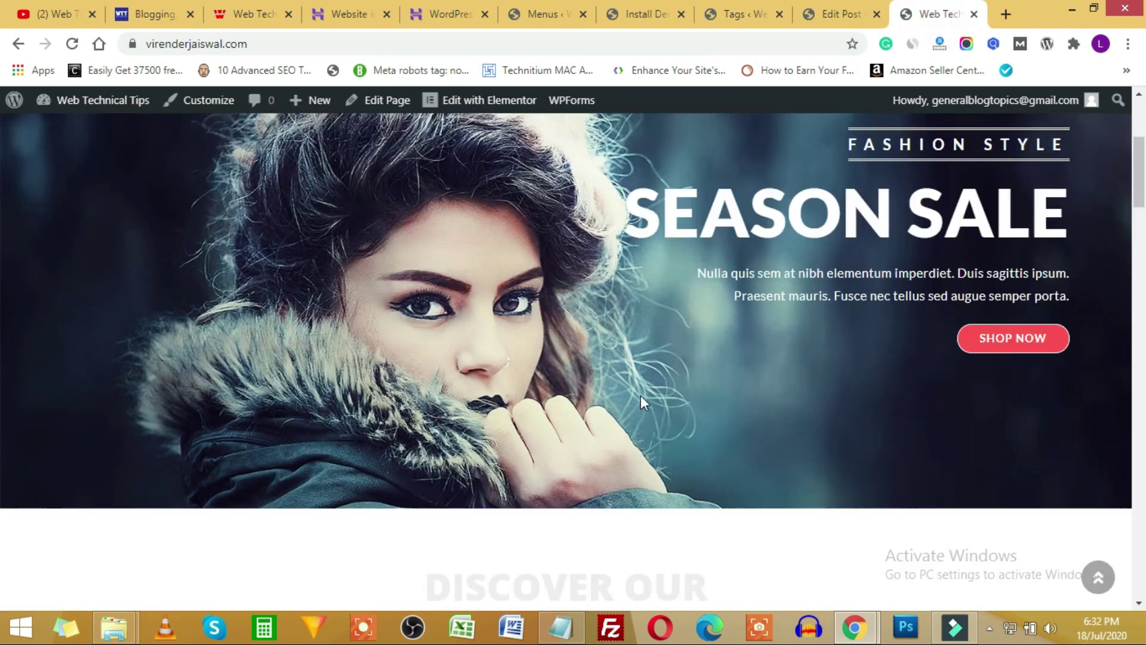
pyautogui.scroll(-10, 646, 399)
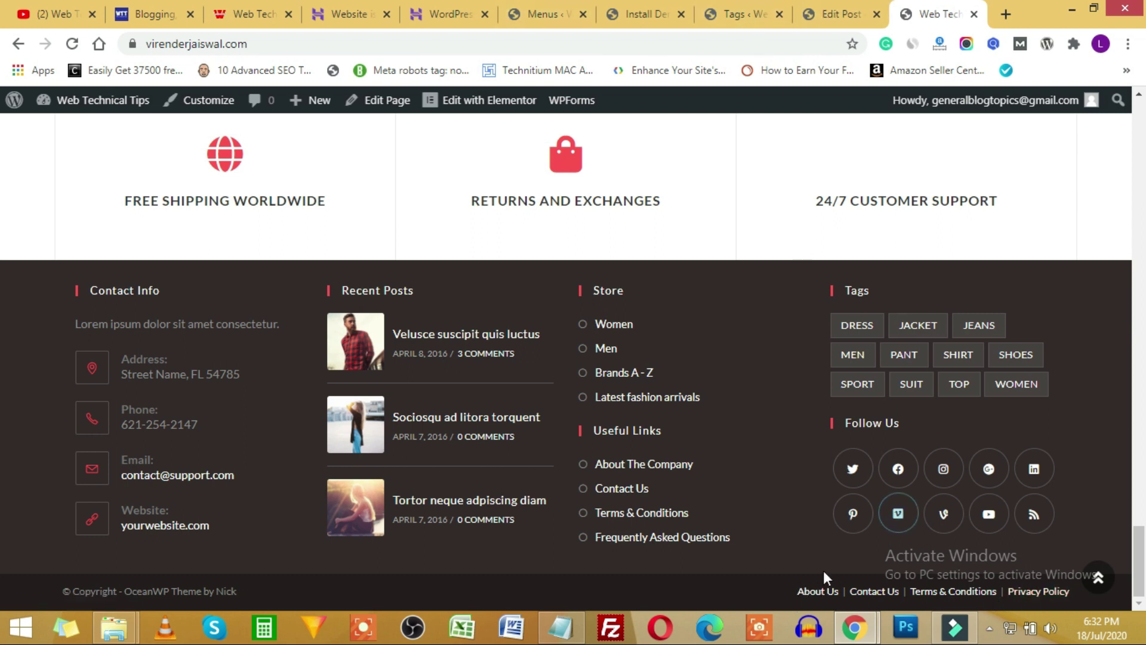
pyautogui.click(555, 8)
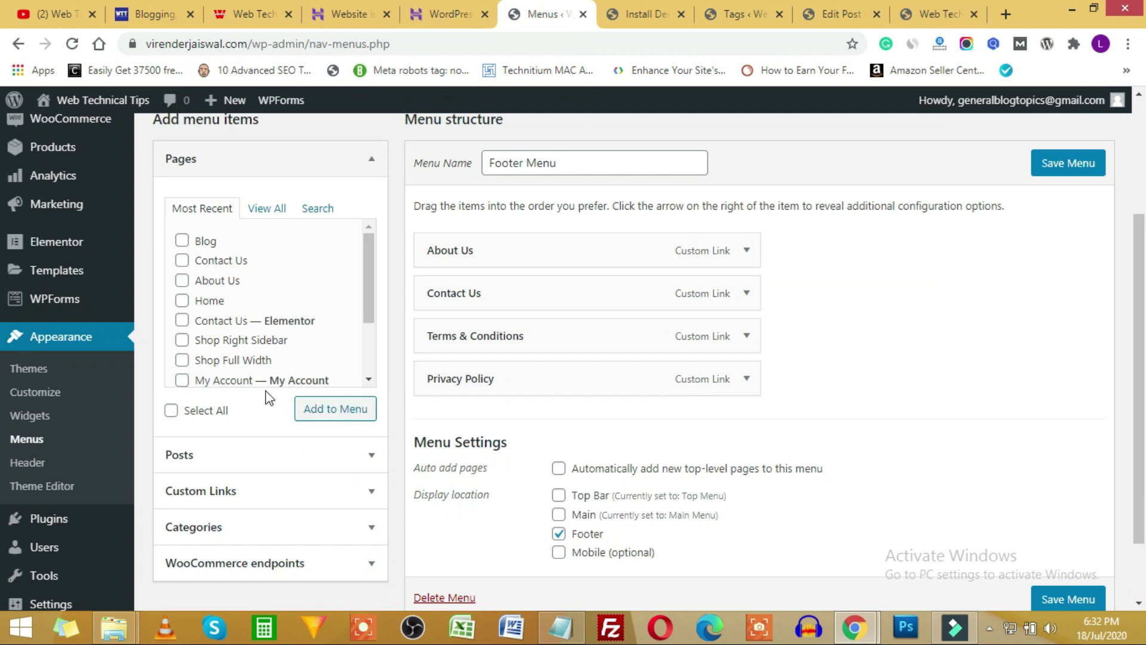
# Add the Blog posts page from Pages › View All to the Footer Menu and save it.
pyautogui.click(279, 218)
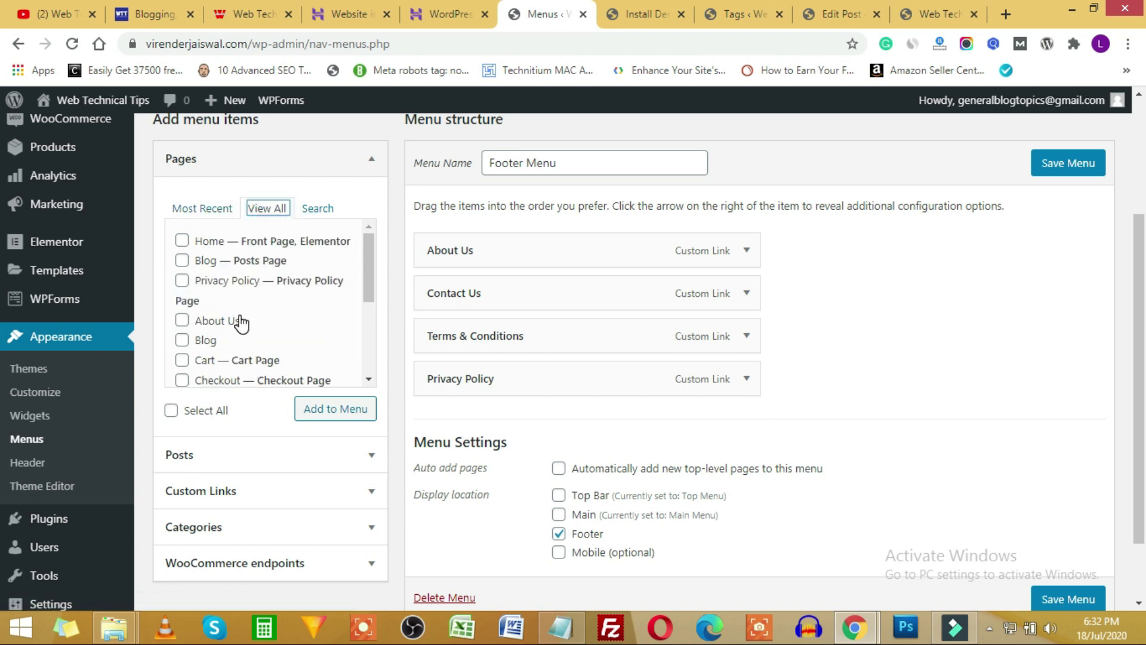
pyautogui.click(182, 263)
pyautogui.click(337, 410)
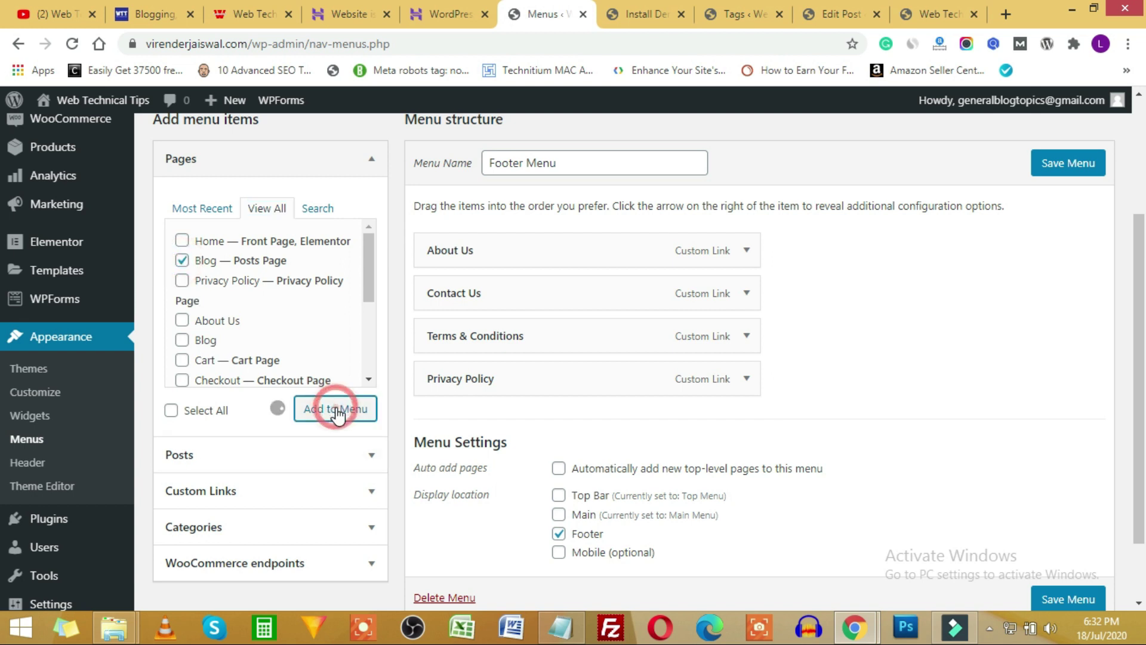
pyautogui.click(1084, 169)
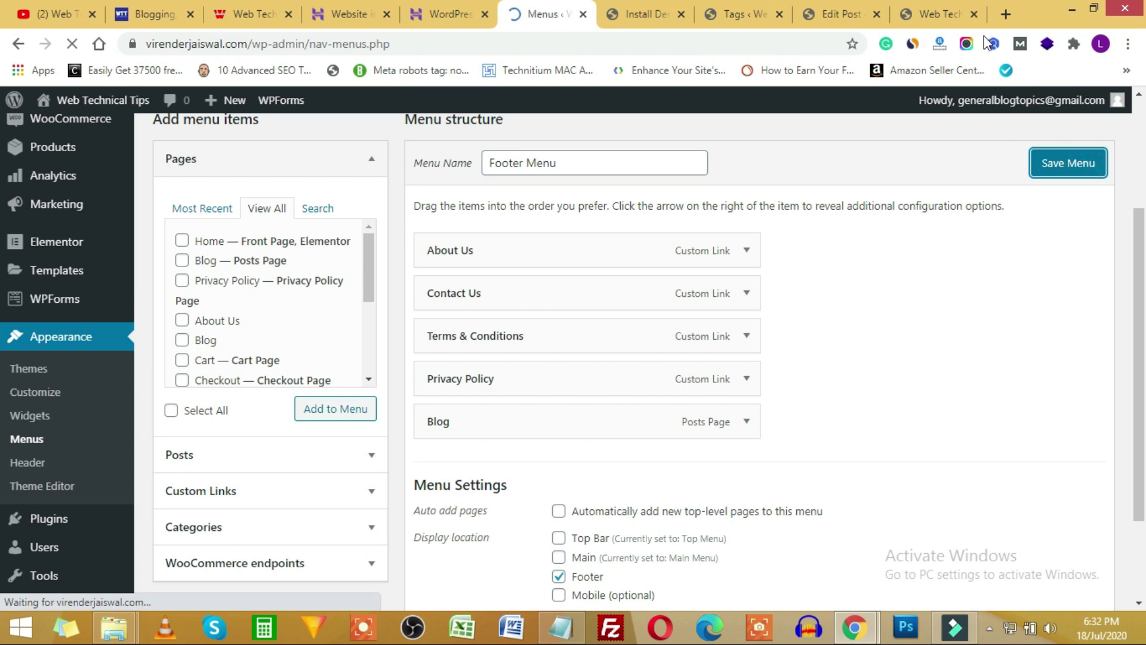
# Reload the live site and test the new Blog link in the footer.
pyautogui.click(940, 13)
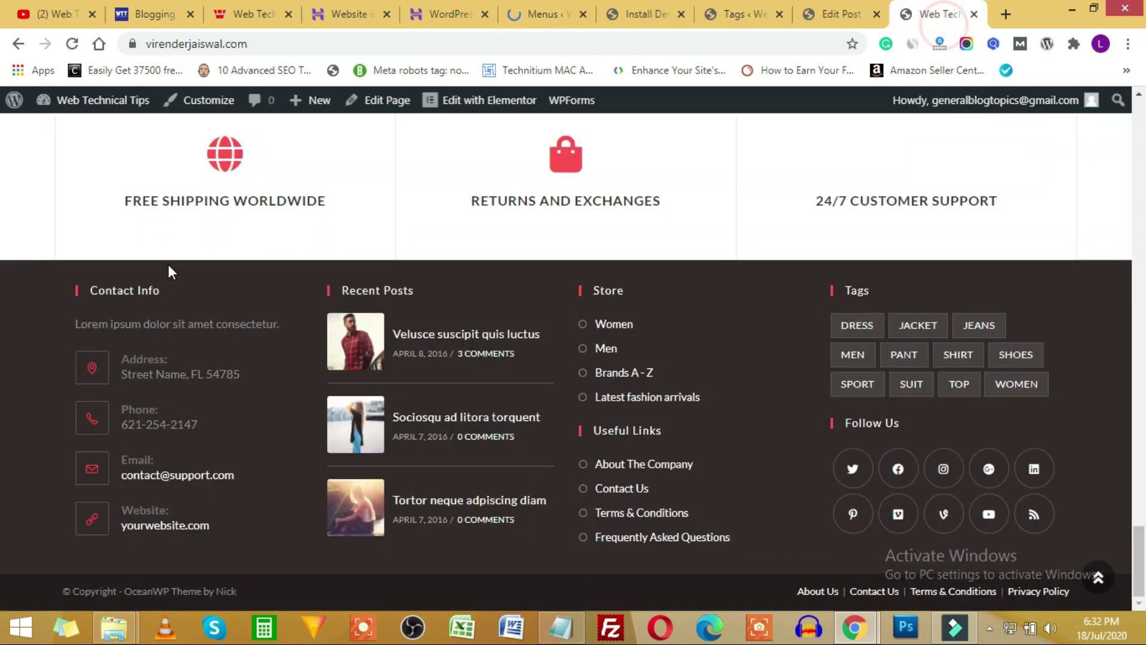
pyautogui.click(72, 44)
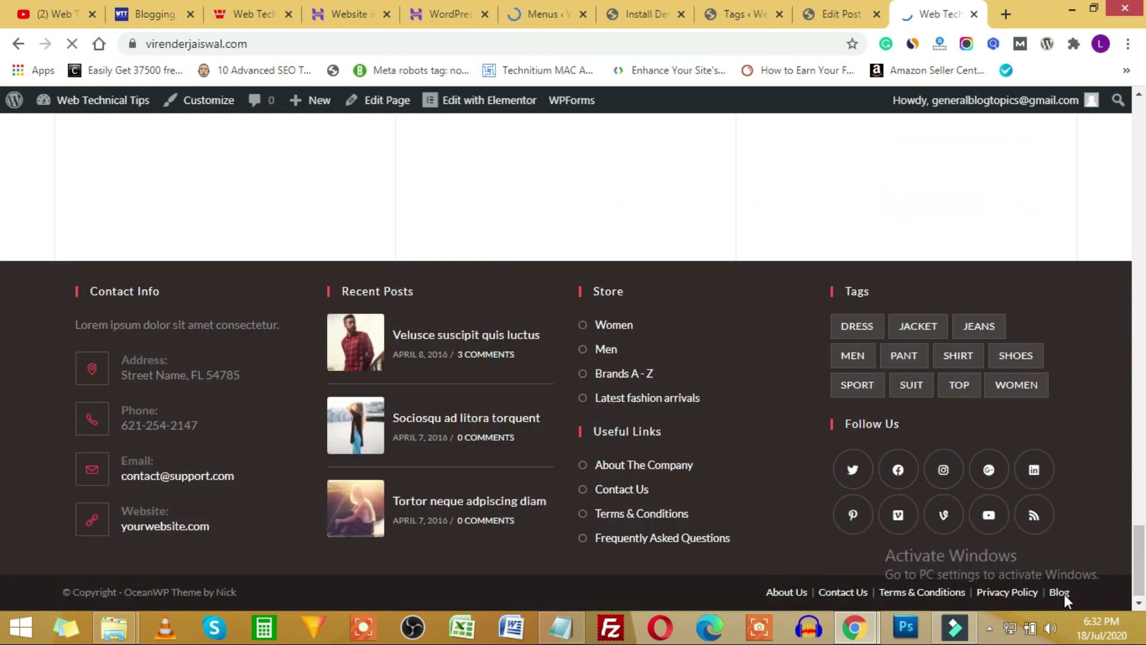
pyautogui.click(1060, 593)
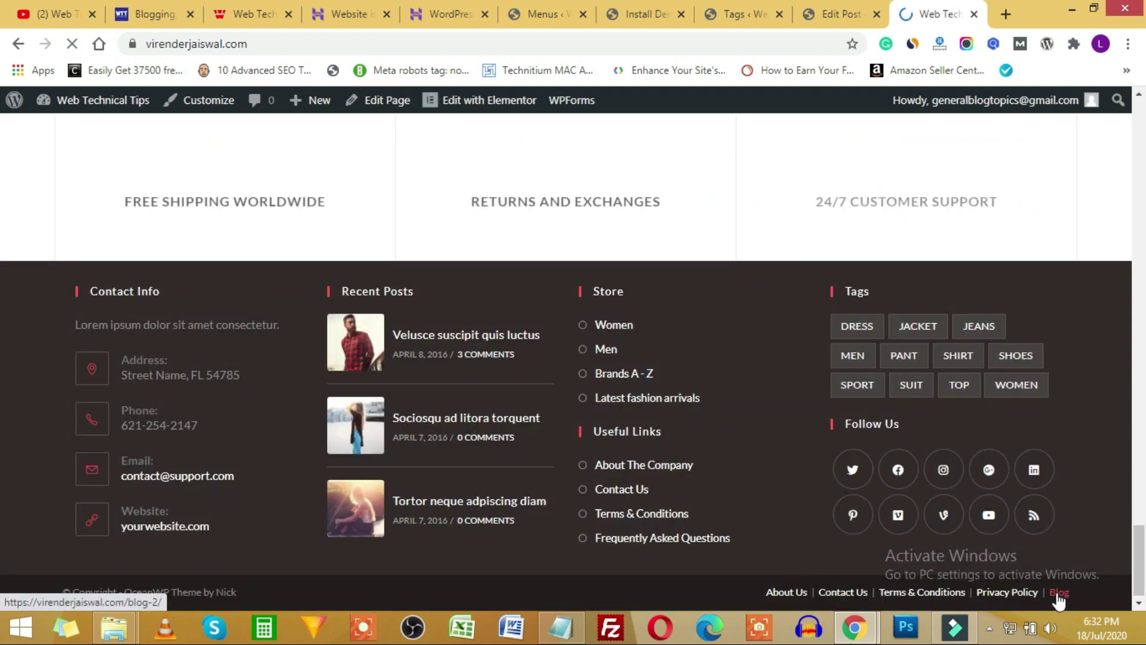
pyautogui.click(520, 12)
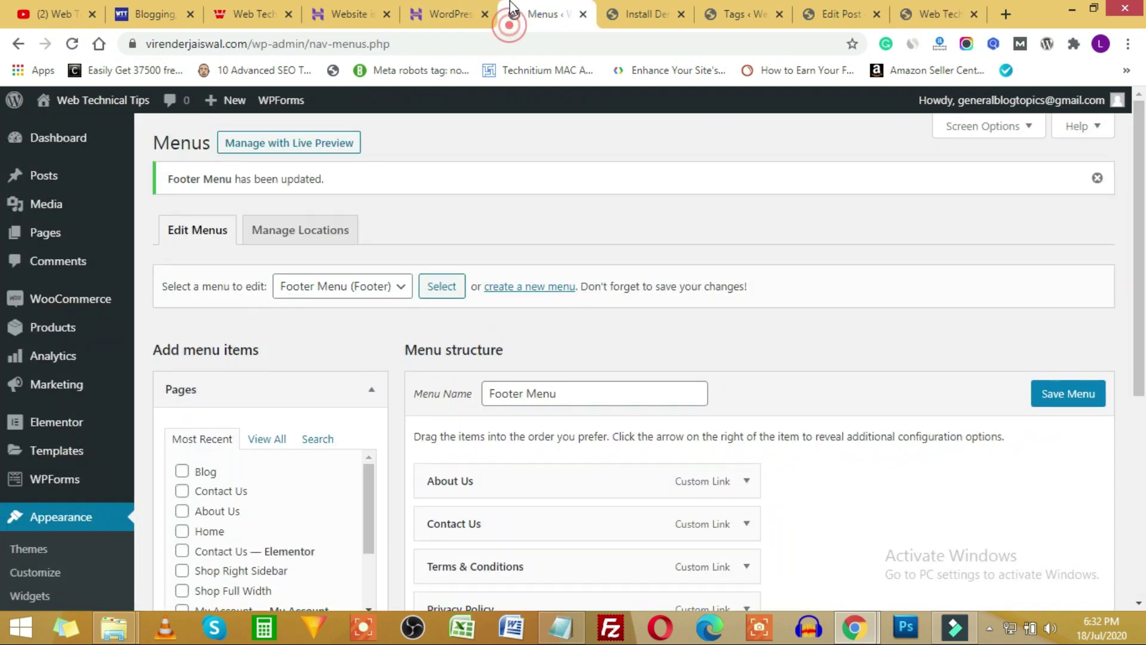
# Expand the Posts, Custom Links and Categories boxes to see what else the Footer Menu can include.
pyautogui.scroll(-3, 921, 419)
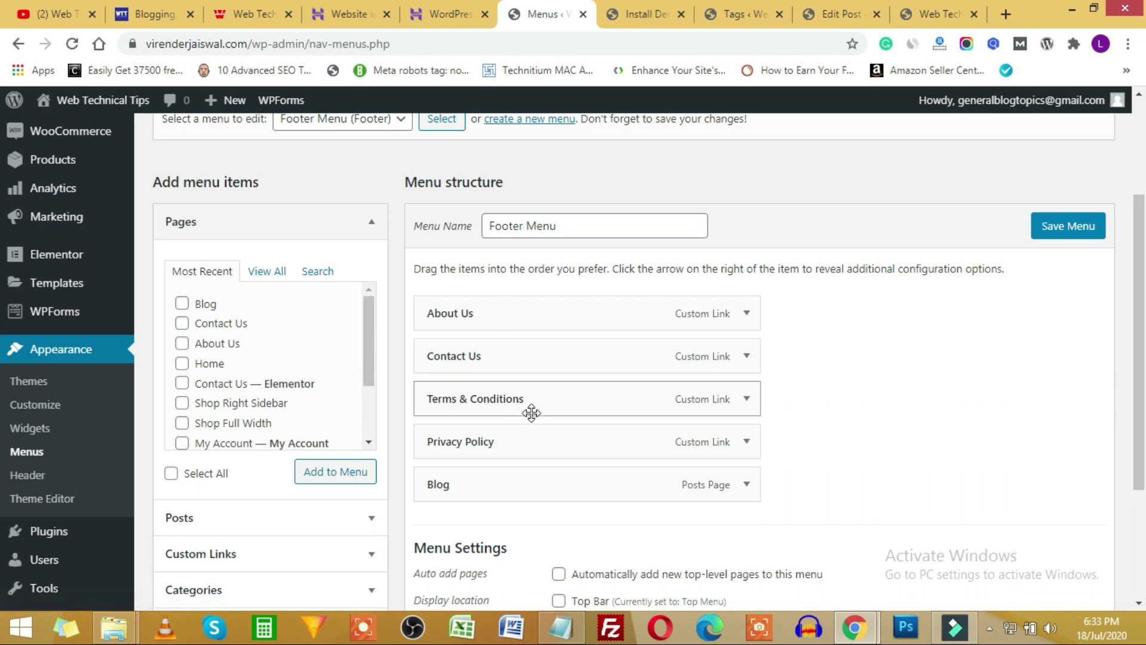
pyautogui.scroll(3, 564, 401)
pyautogui.scroll(-3, 286, 330)
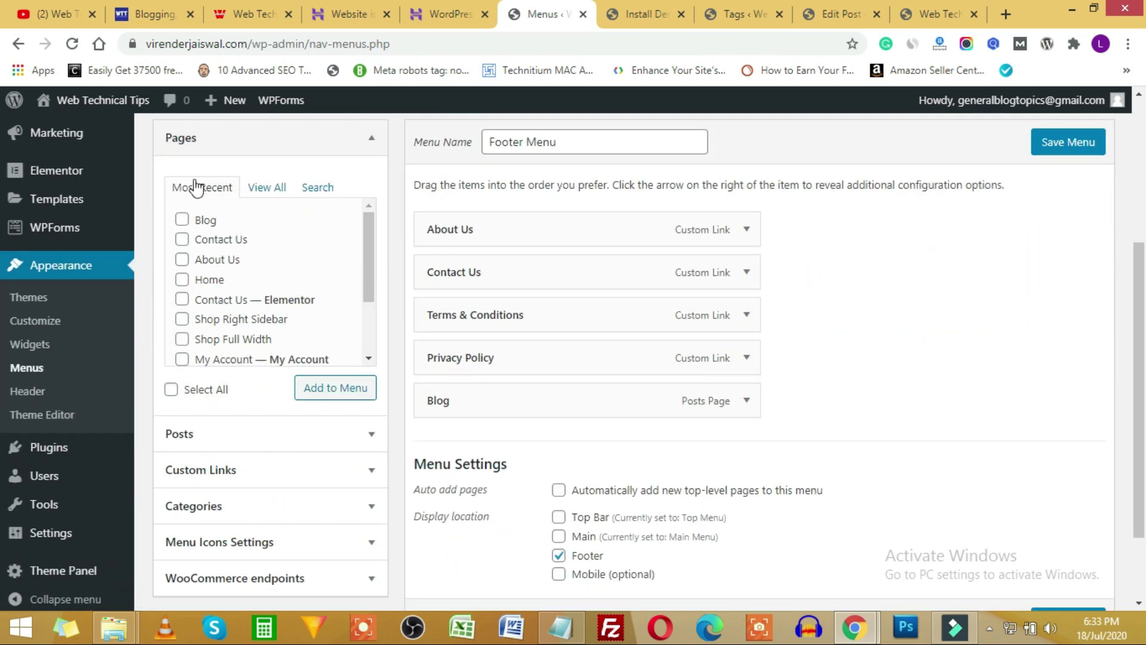
pyautogui.scroll(-2, 274, 269)
pyautogui.click(251, 434)
pyautogui.scroll(3, 254, 429)
pyautogui.scroll(-3, 254, 430)
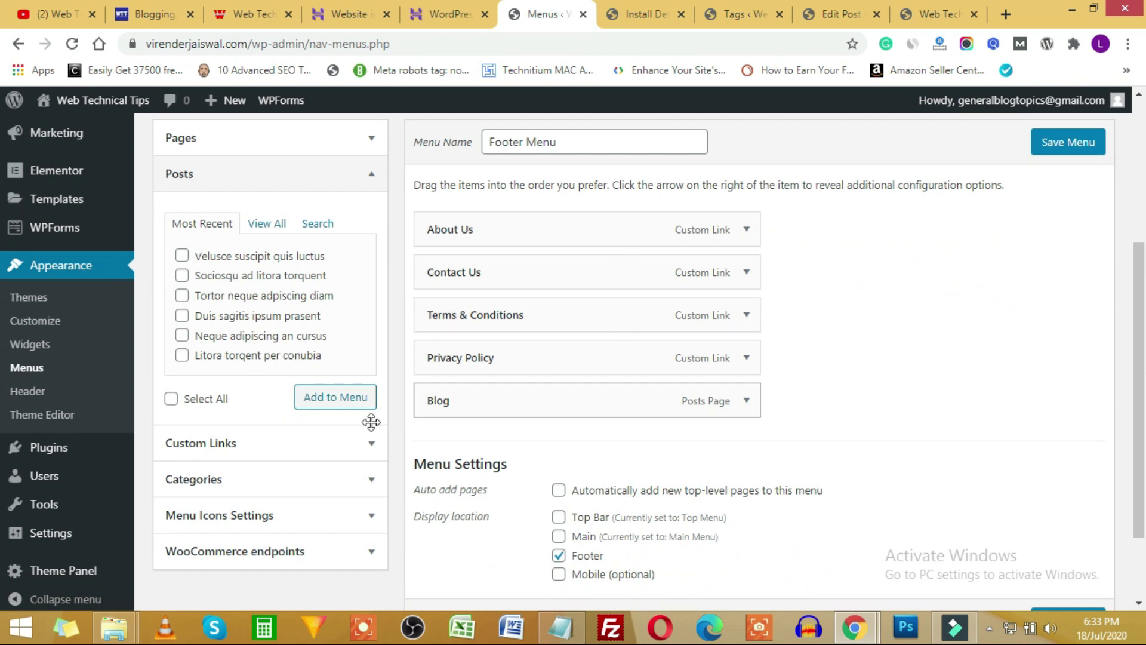
pyautogui.click(254, 454)
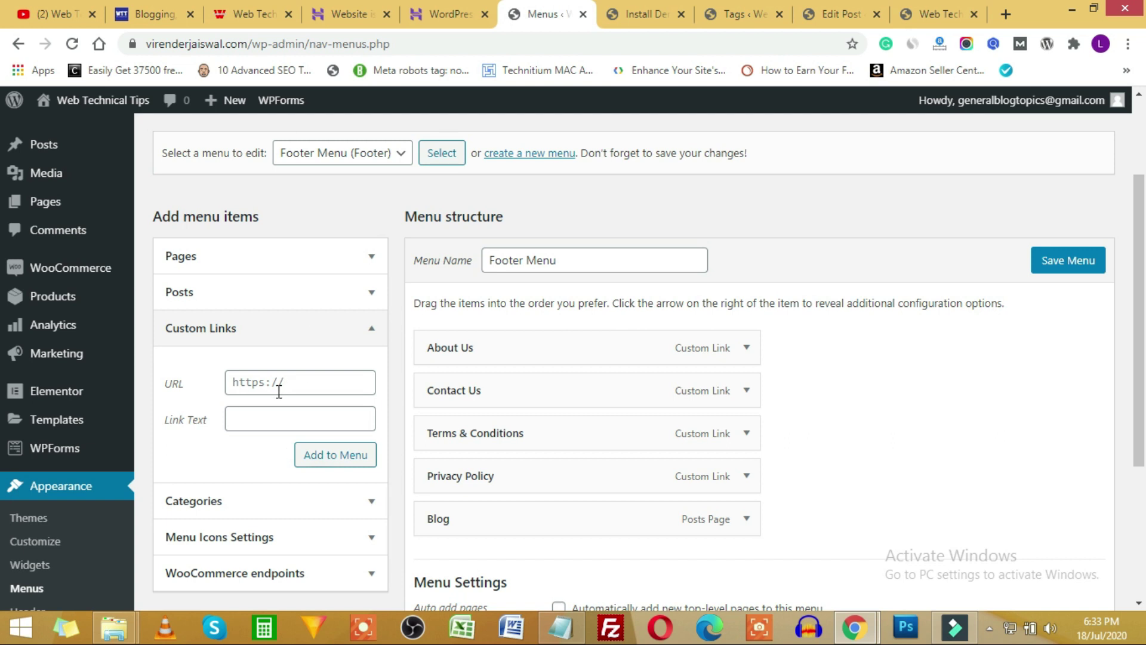
pyautogui.scroll(-4, 280, 390)
pyautogui.click(243, 284)
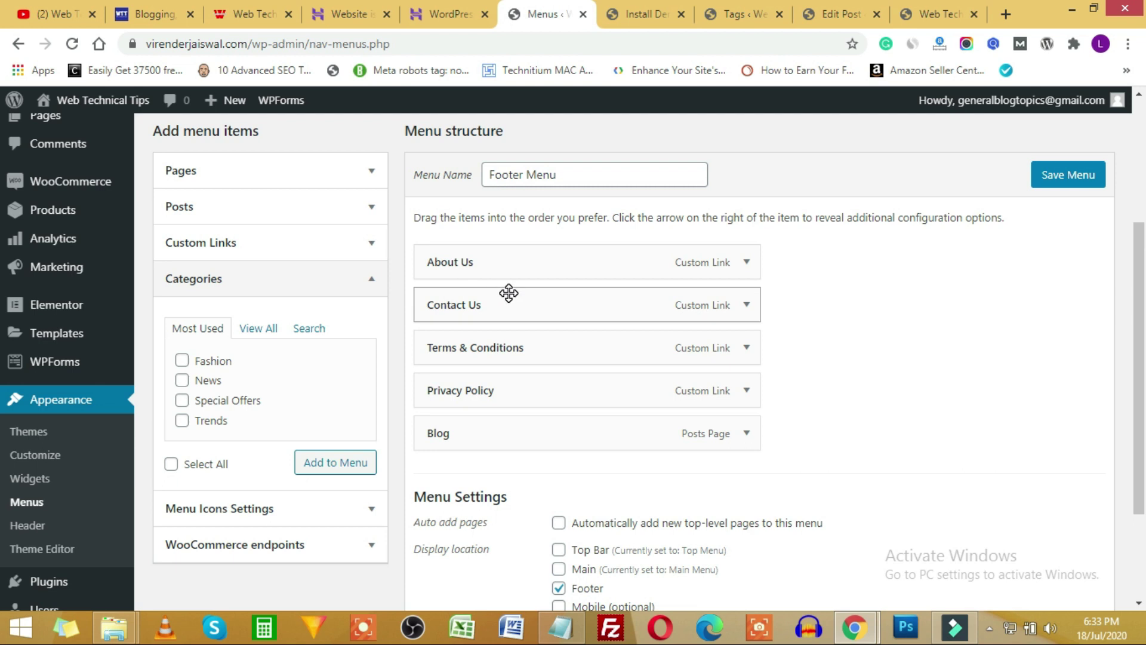
pyautogui.scroll(-1, 298, 442)
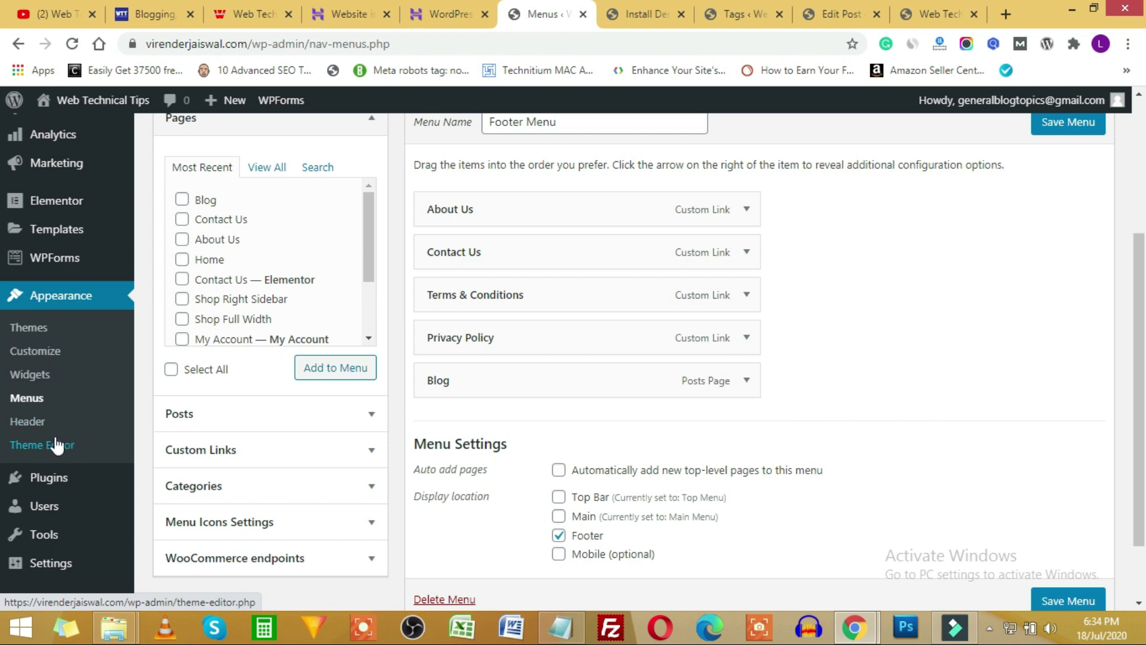
# Open the Theme Editor on OceanWP's style.css, which brings up the Heads up! warning.
pyautogui.click(36, 446)
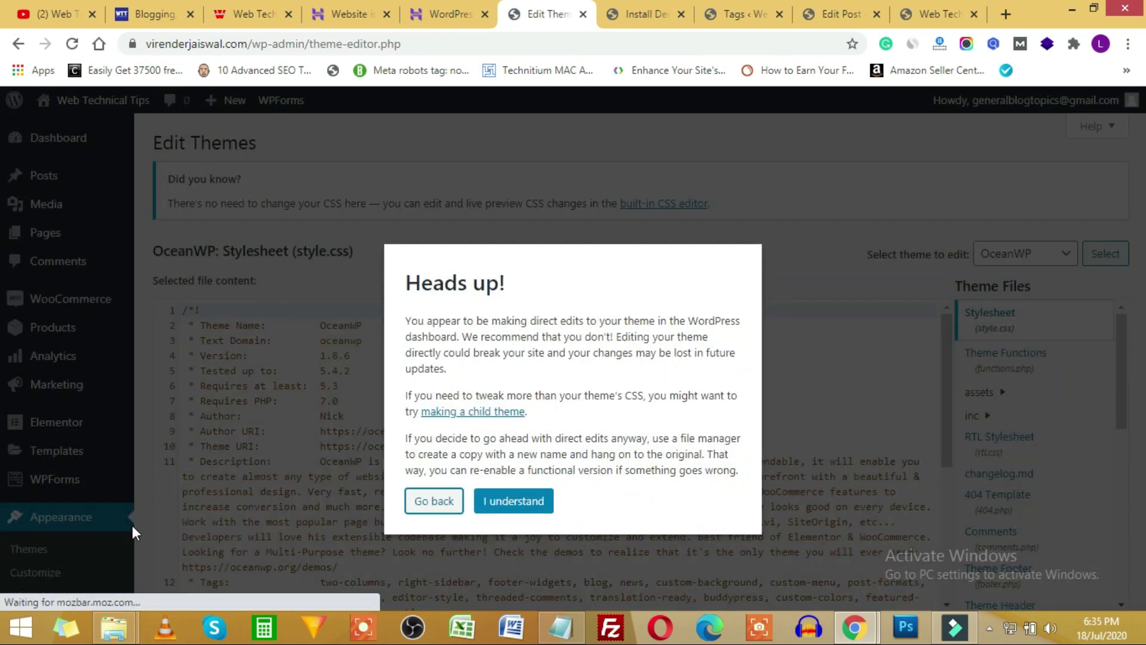
# Accept the Heads up! warning, then load OceanWP's functions.php and scroll through its code.
pyautogui.click(503, 506)
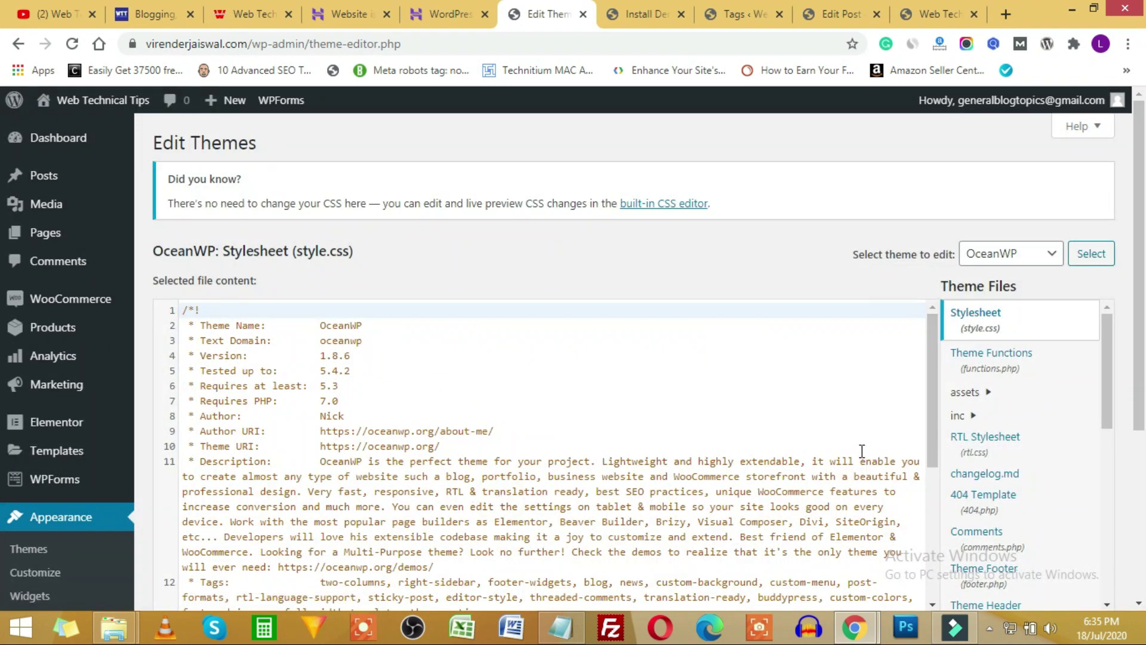
pyautogui.scroll(-3, 882, 407)
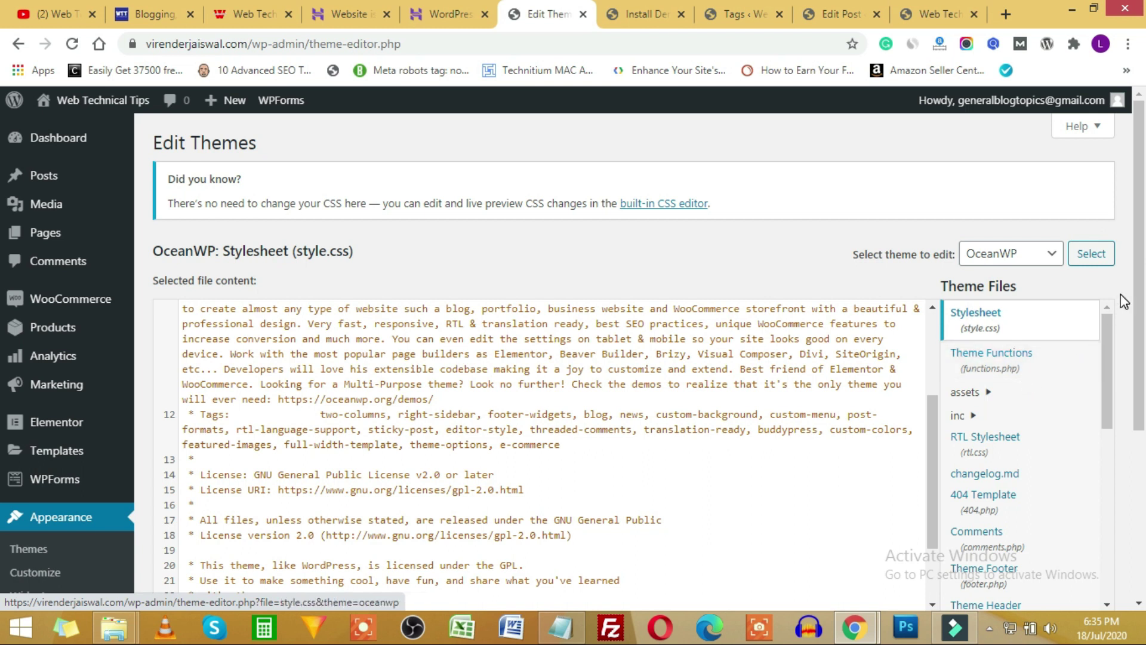
pyautogui.click(1041, 363)
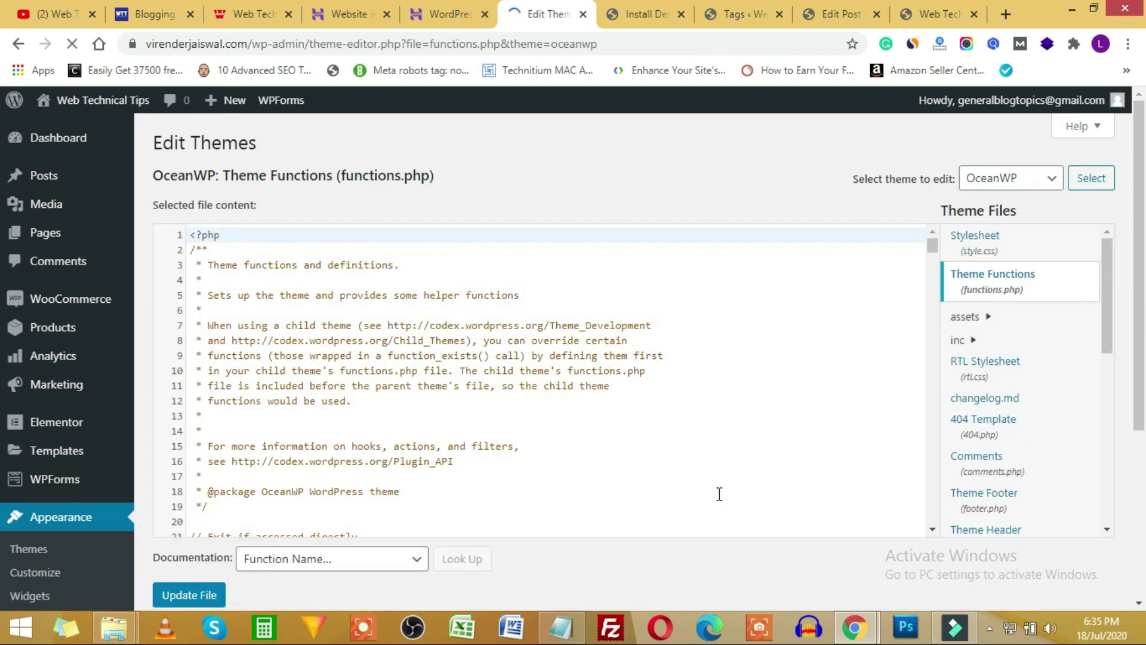
pyautogui.scroll(-20, 417, 443)
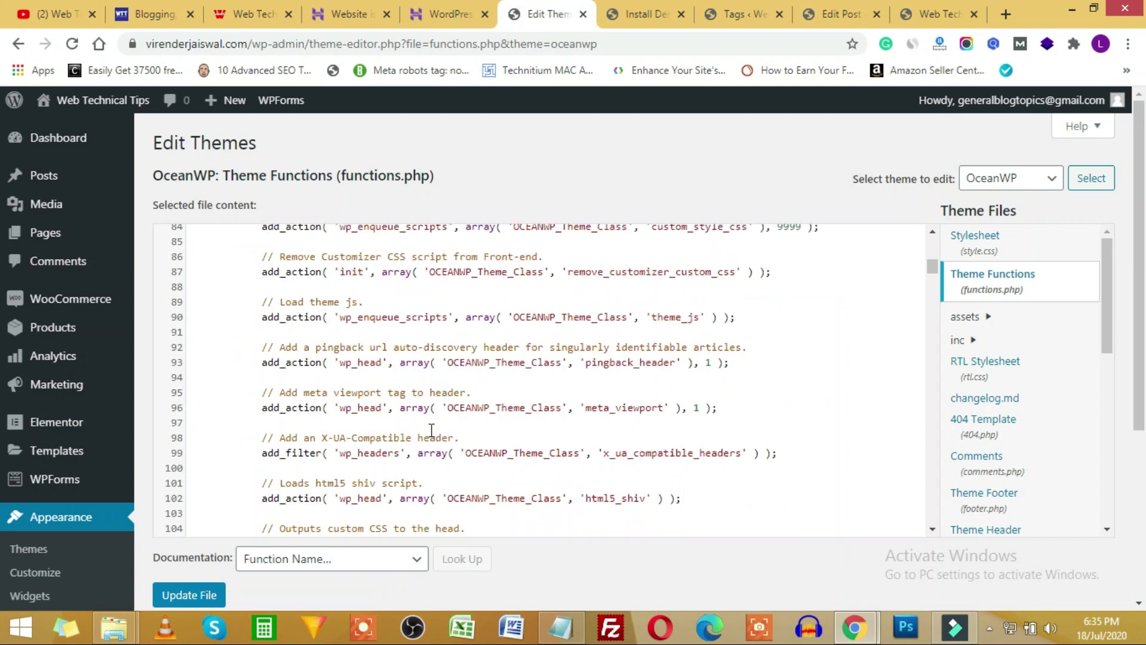
pyautogui.scroll(-20, 433, 429)
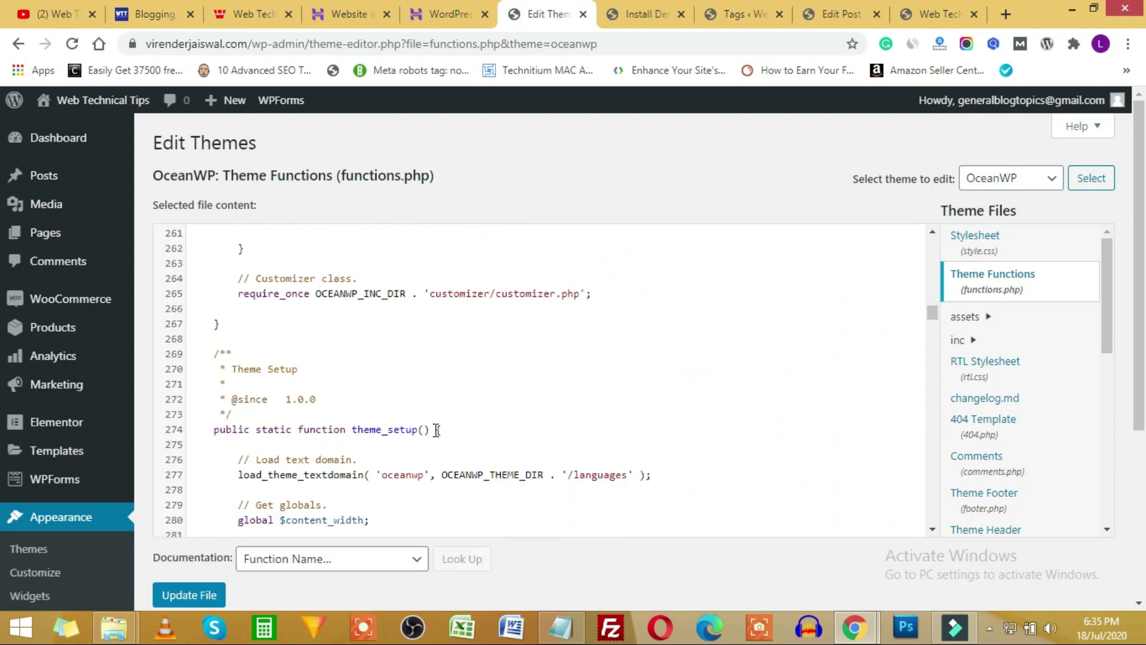
pyautogui.scroll(-20, 437, 425)
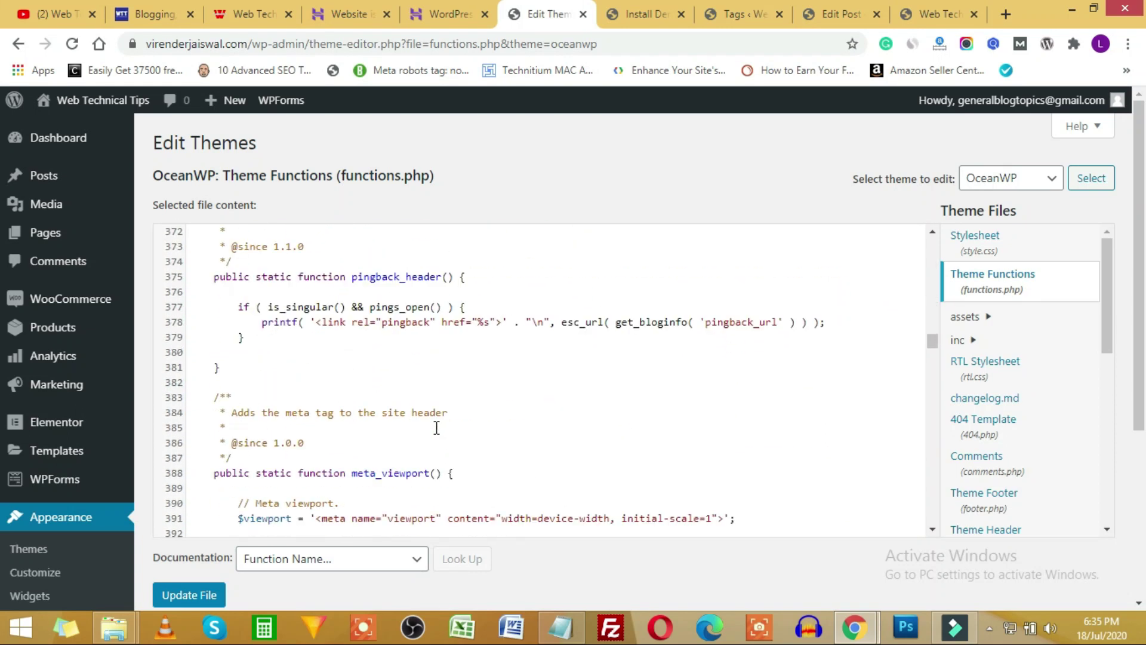
pyautogui.scroll(-20, 433, 429)
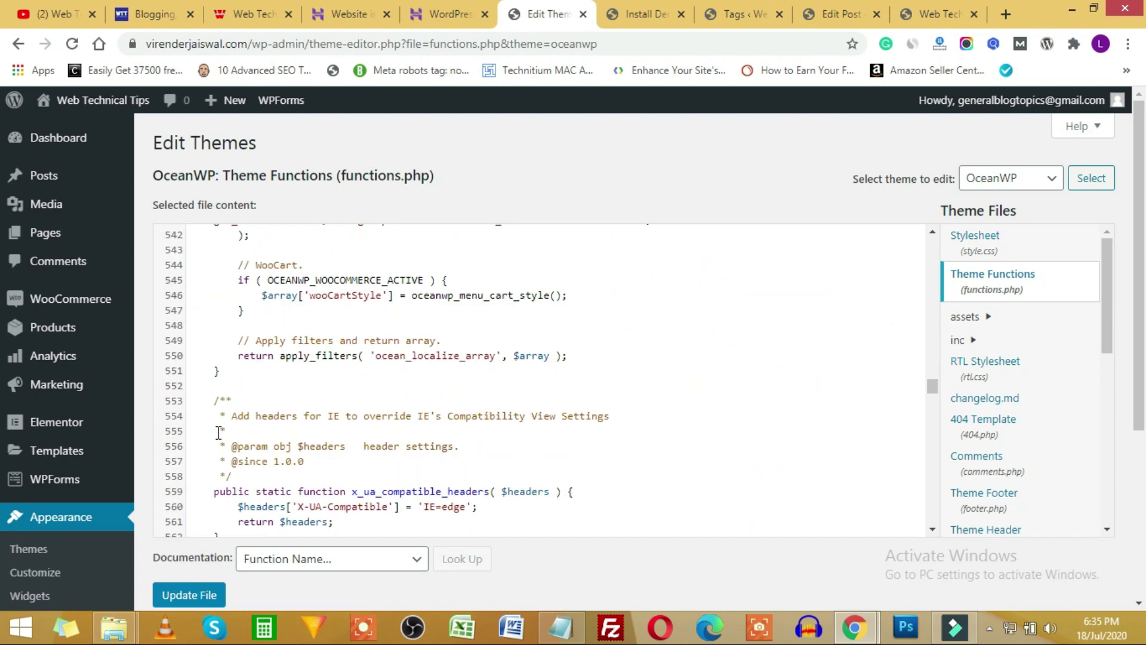
pyautogui.scroll(-9, 171, 443)
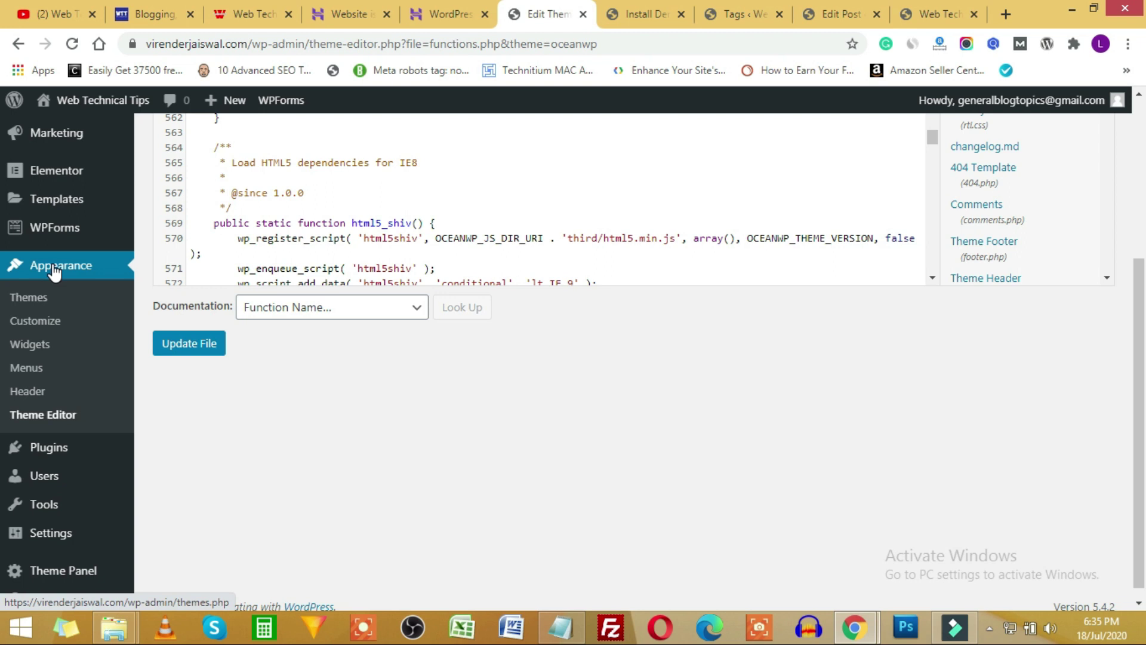
# On the Plugins page, close the Ocean Sticky Header banner and skip the WooCommerce setup notice.
pyautogui.click(56, 456)
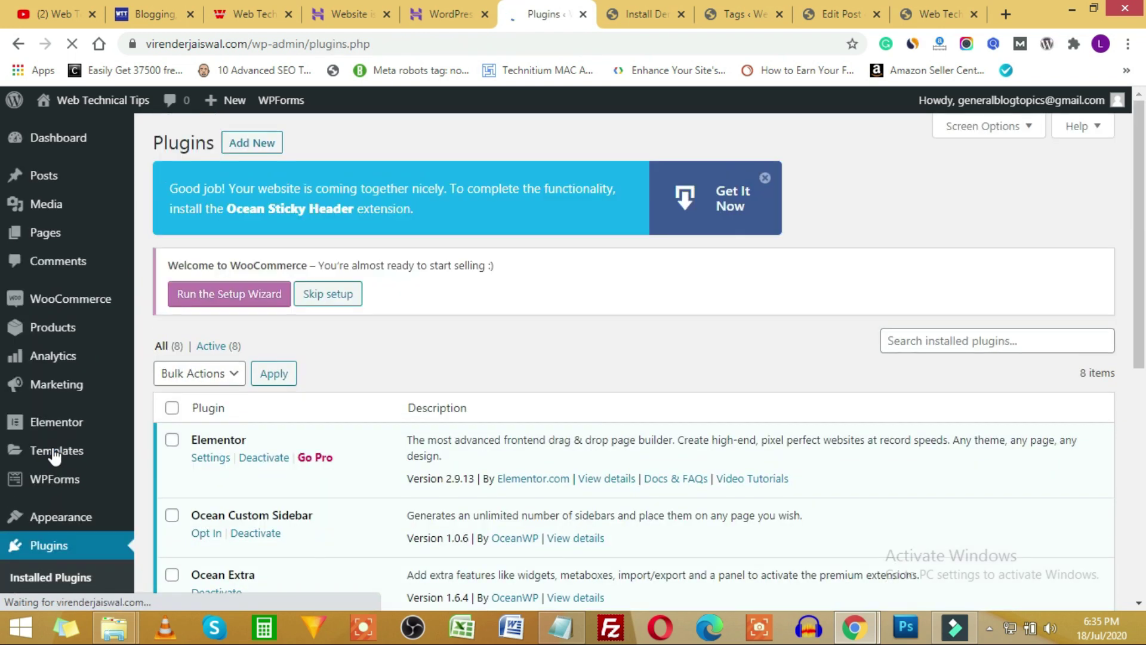
pyautogui.click(765, 177)
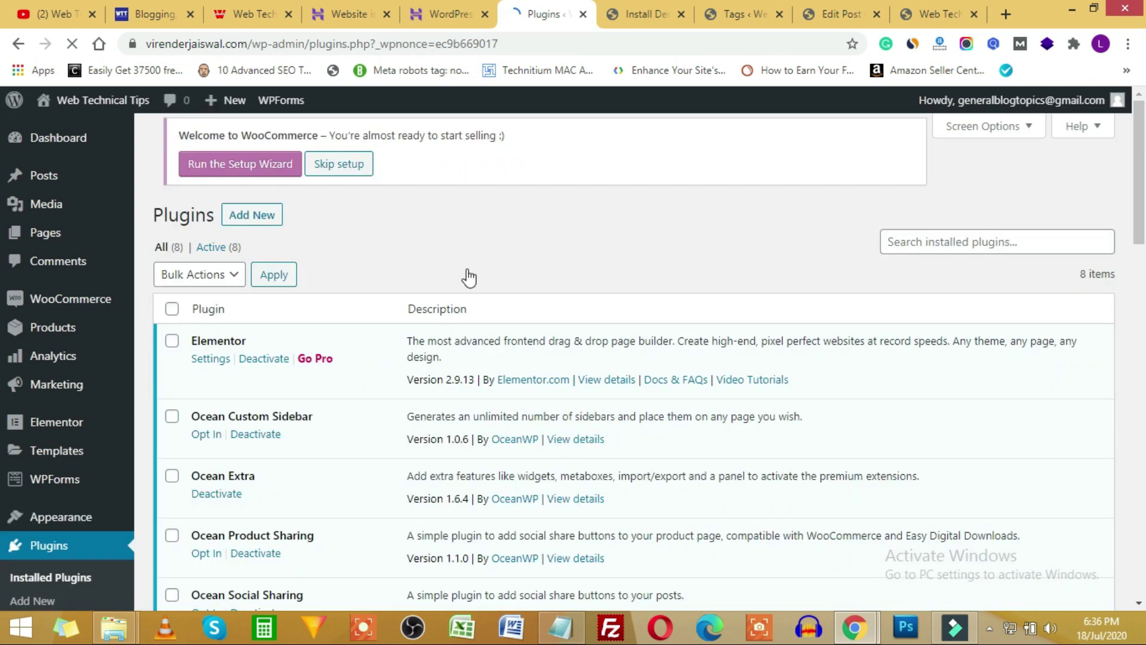
pyautogui.scroll(-3, 72, 430)
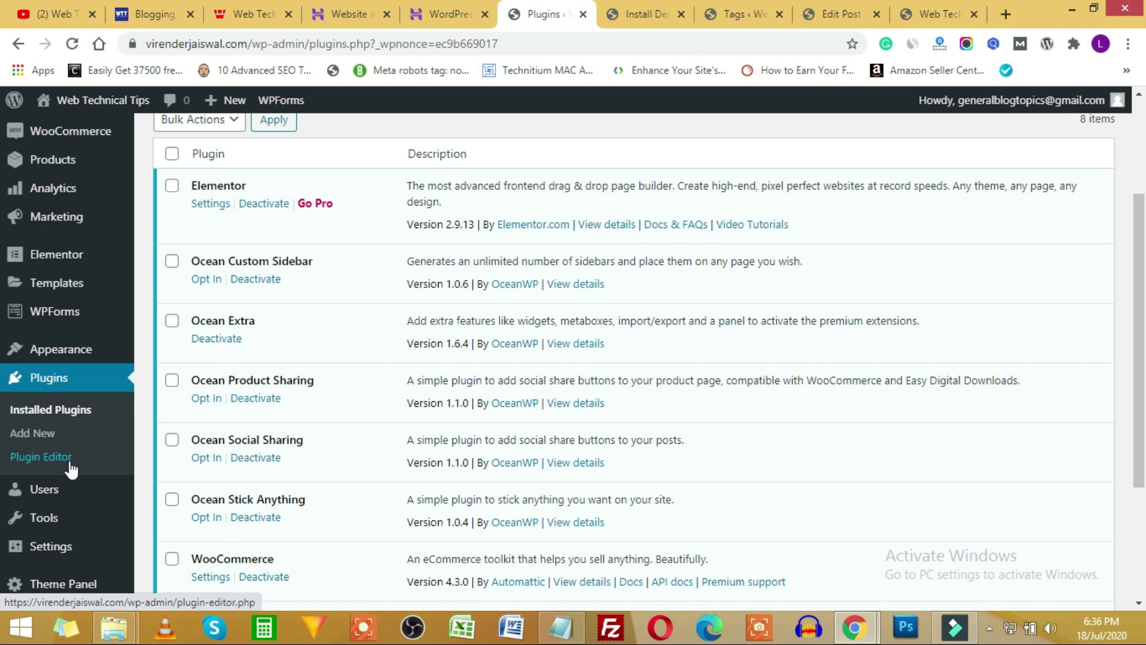
pyautogui.scroll(1, 370, 399)
pyautogui.scroll(3, 370, 399)
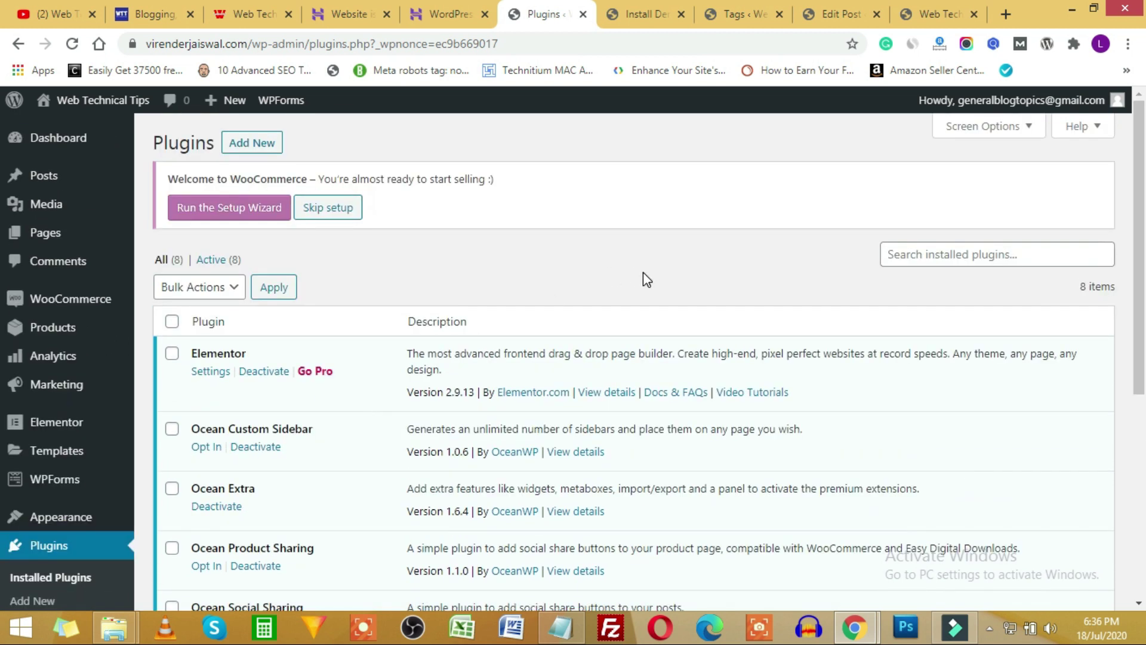
pyautogui.click(340, 205)
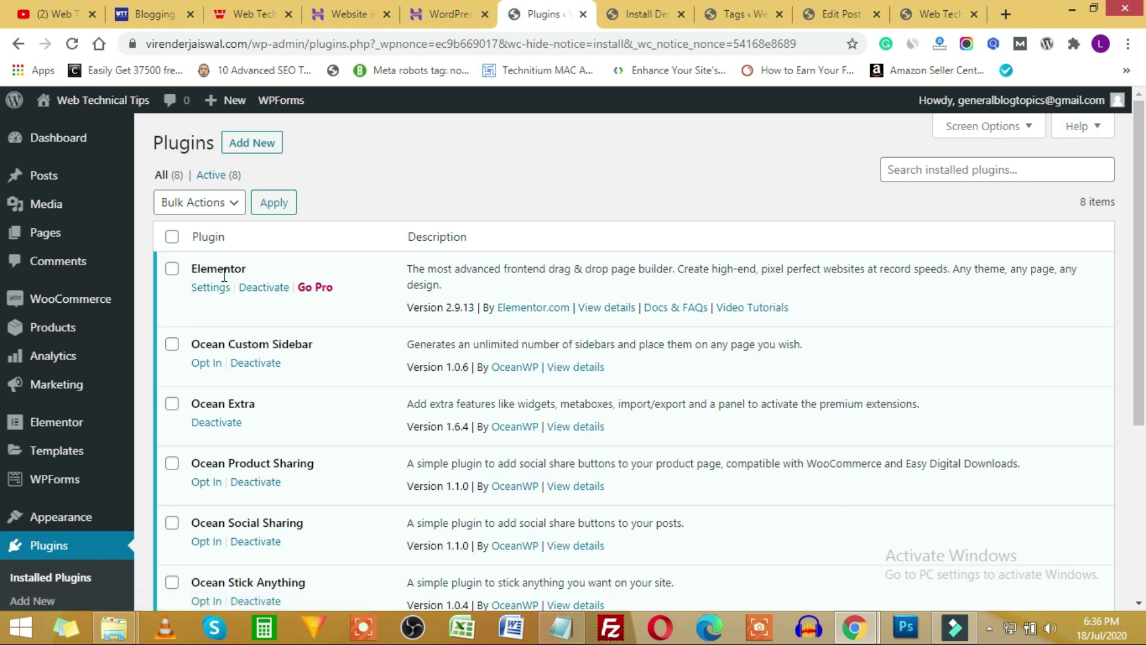
# Highlight Elementor and another plugin name in the installed plugins list.
pyautogui.moveTo(203, 272); pyautogui.dragTo(276, 281)
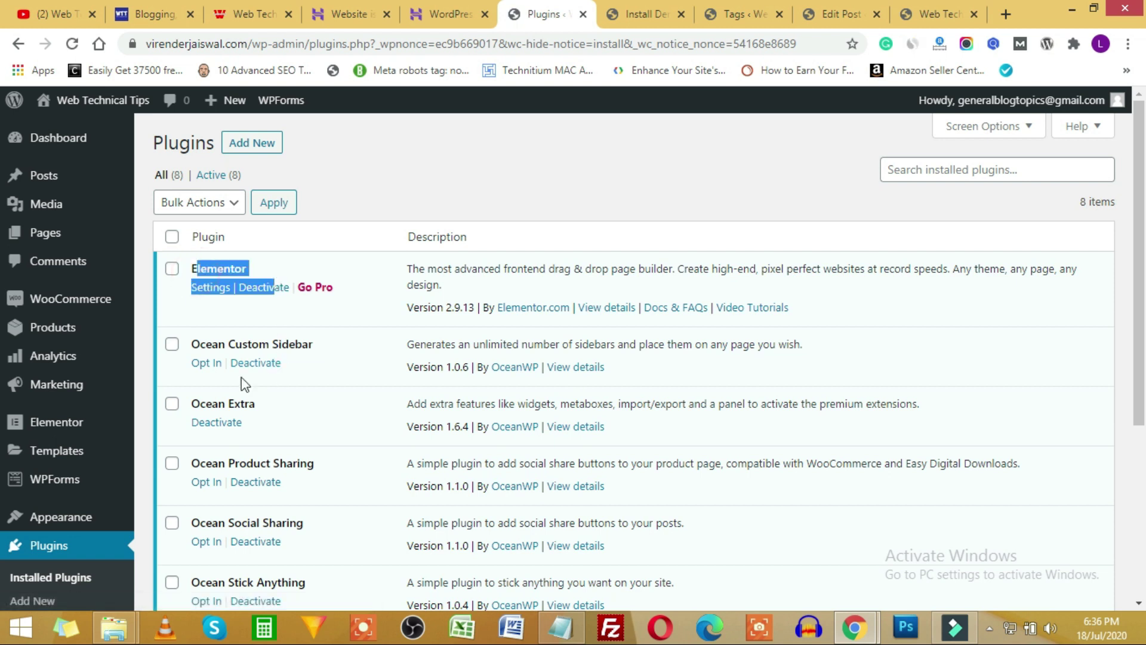
pyautogui.moveTo(201, 398); pyautogui.dragTo(286, 435)
pyautogui.scroll(-5, 339, 429)
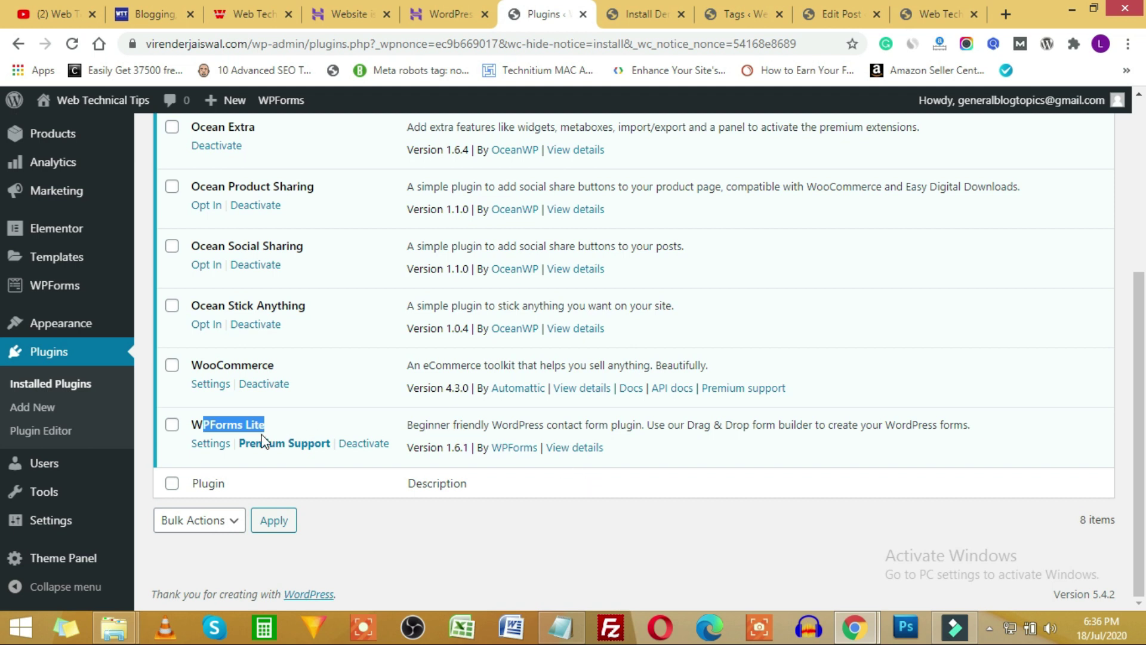
pyautogui.scroll(3, 426, 451)
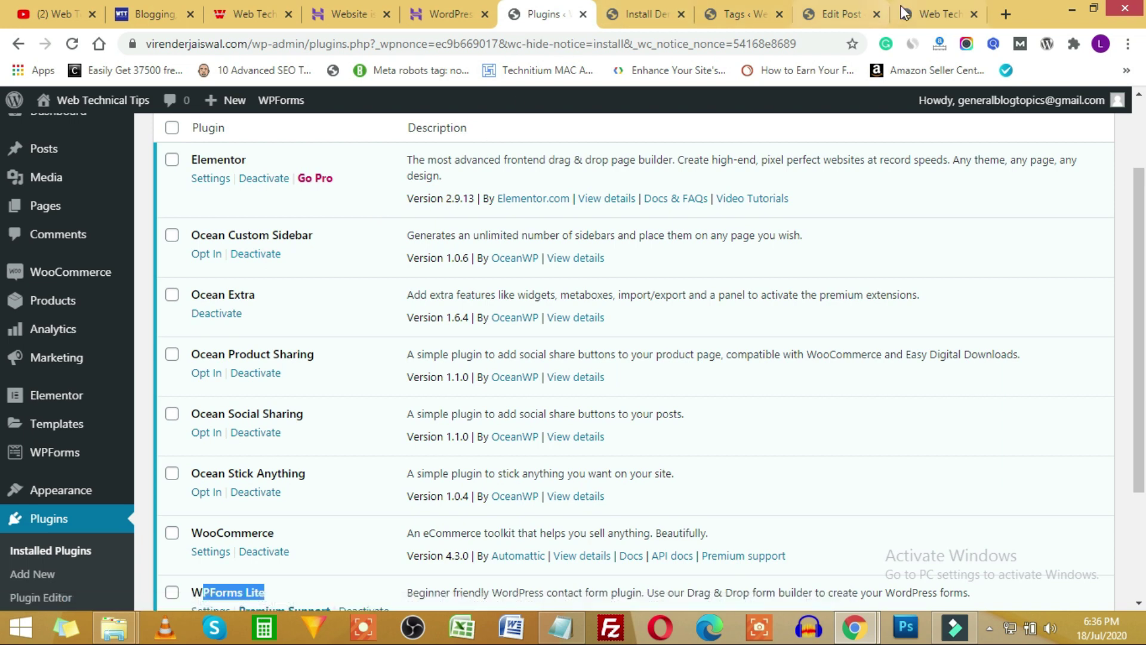
# Check the live store homepage, then come back and review the installed plugins list.
pyautogui.click(938, 14)
pyautogui.scroll(10, 369, 363)
pyautogui.scroll(15, 368, 363)
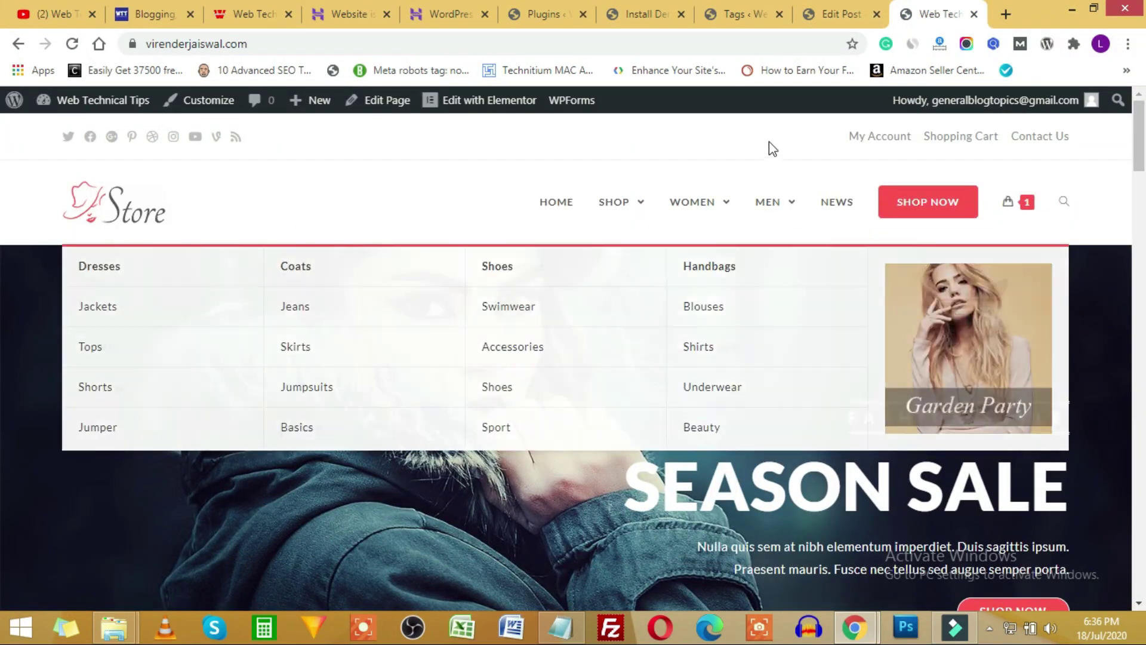
pyautogui.click(535, 14)
pyautogui.scroll(-1, 302, 337)
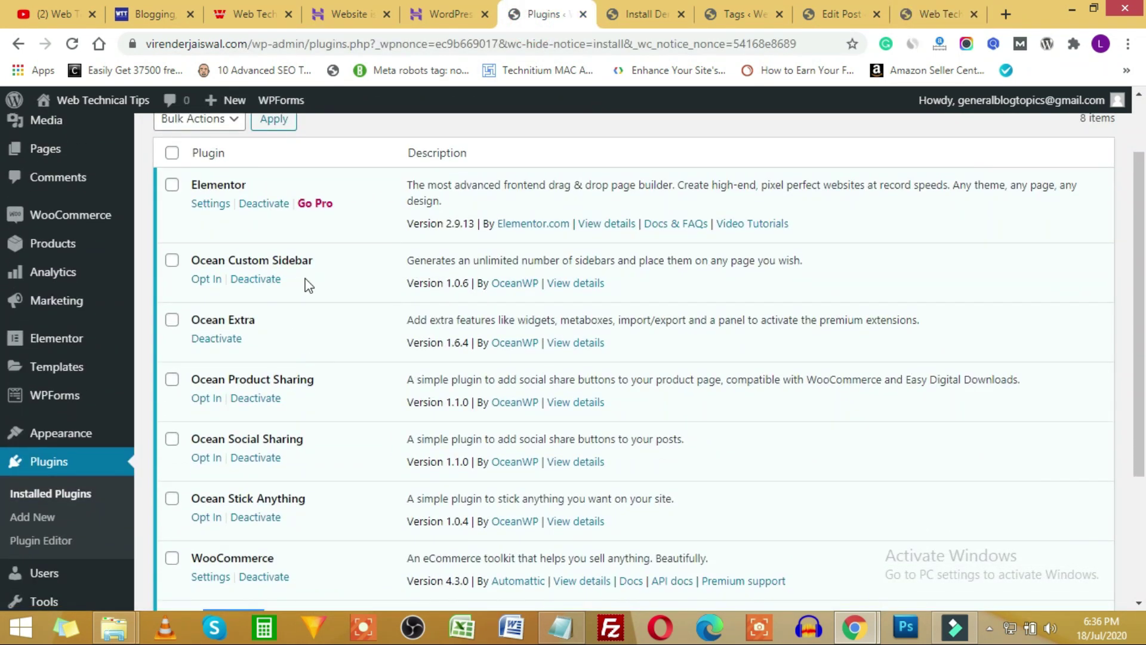
pyautogui.scroll(-1, 250, 298)
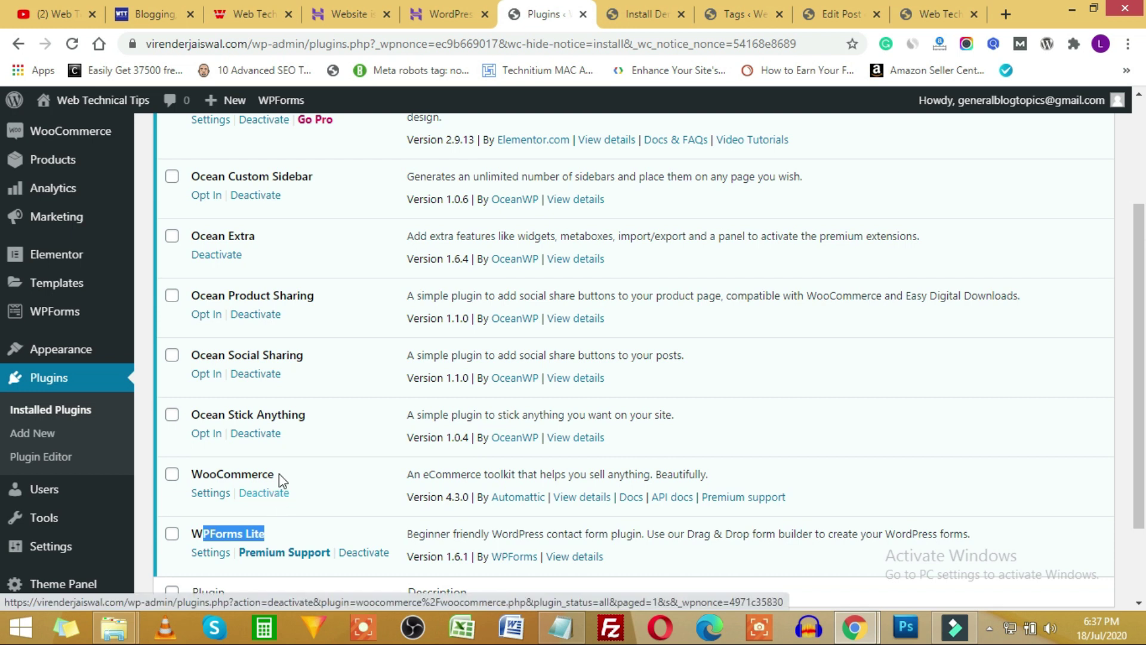
pyautogui.scroll(3, 94, 468)
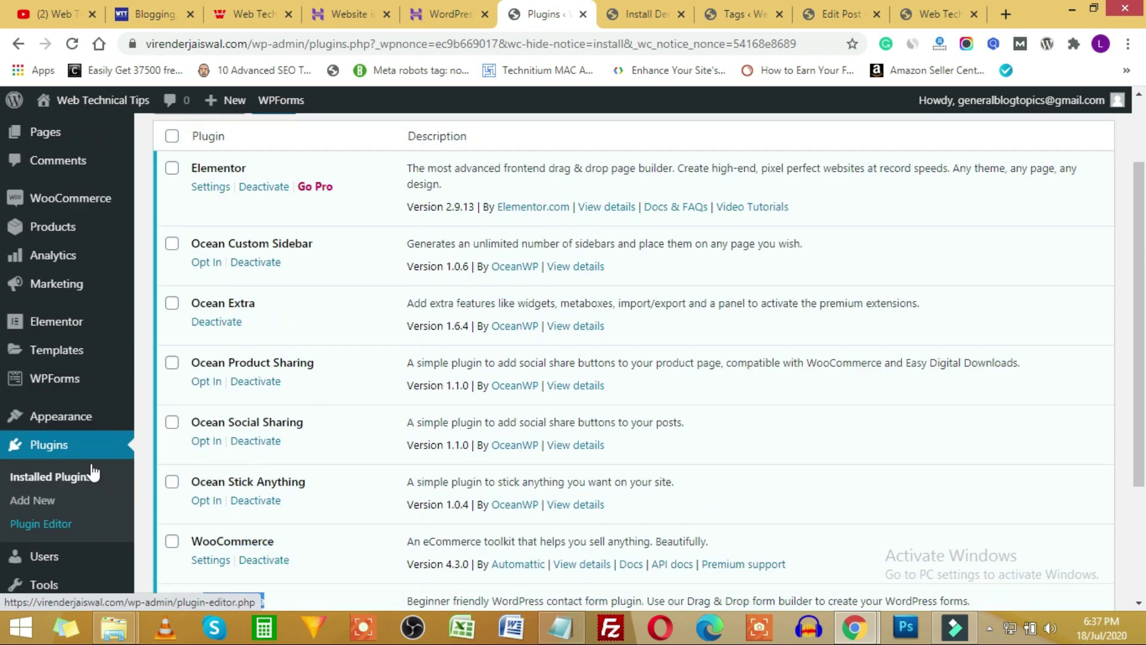
pyautogui.moveTo(45, 303)
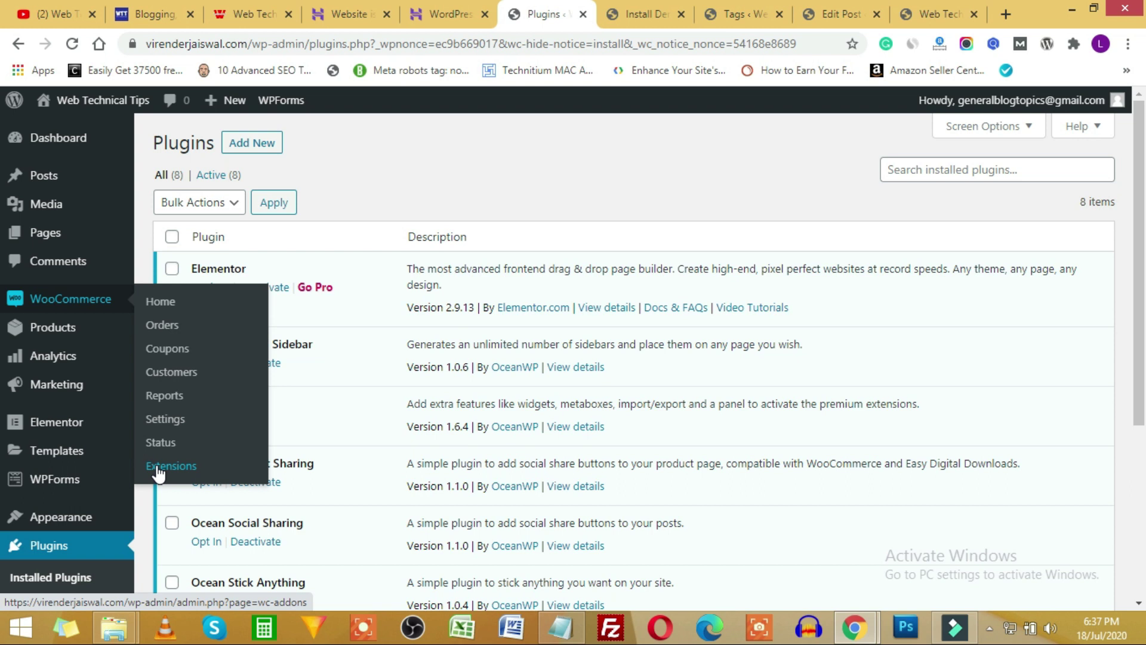
# In WooCommerce General settings, check the currency choices, keeping Pound sterling.
pyautogui.click(164, 422)
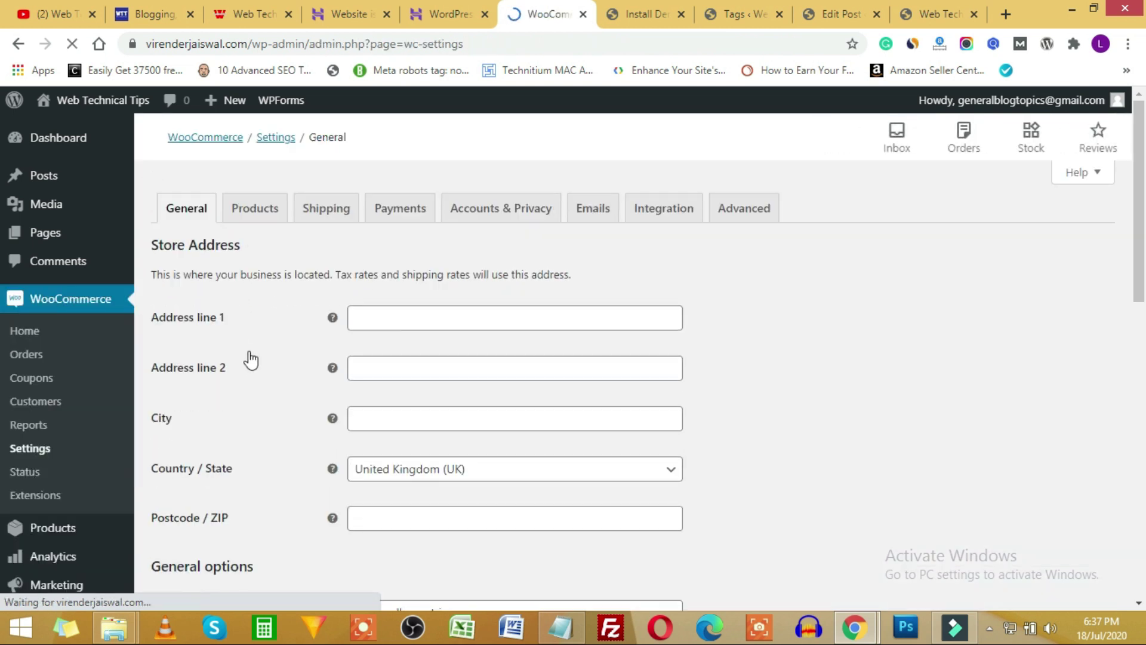
pyautogui.scroll(-1, 247, 358)
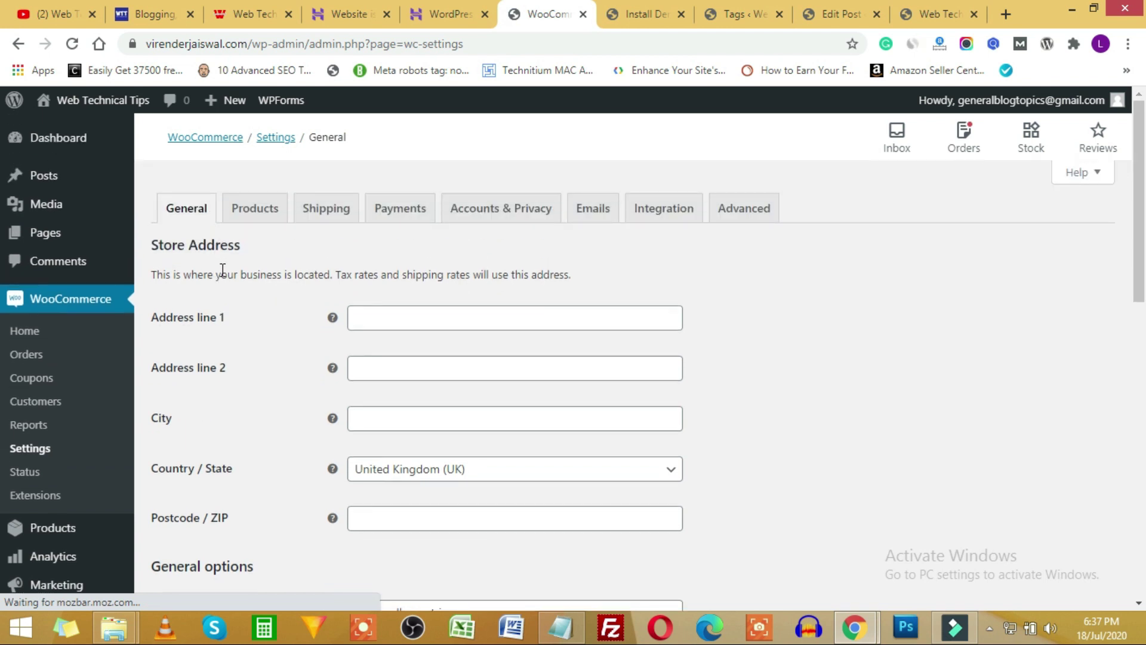
pyautogui.scroll(-2, 296, 284)
pyautogui.scroll(-2, 302, 317)
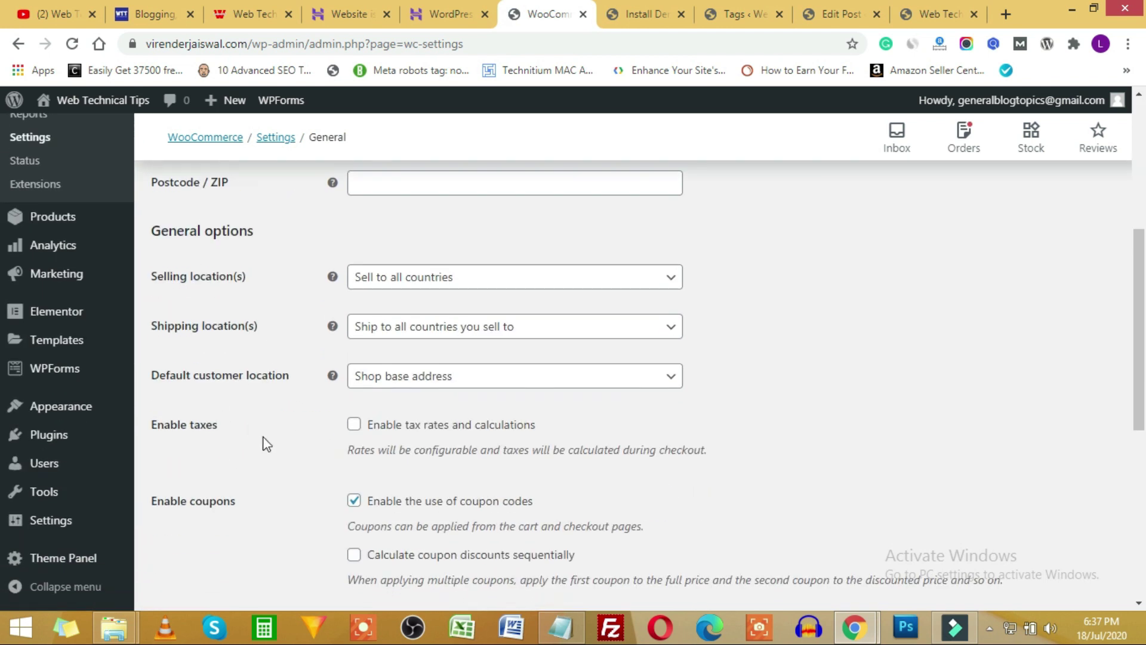
pyautogui.scroll(-2, 471, 412)
pyautogui.scroll(-4, 309, 388)
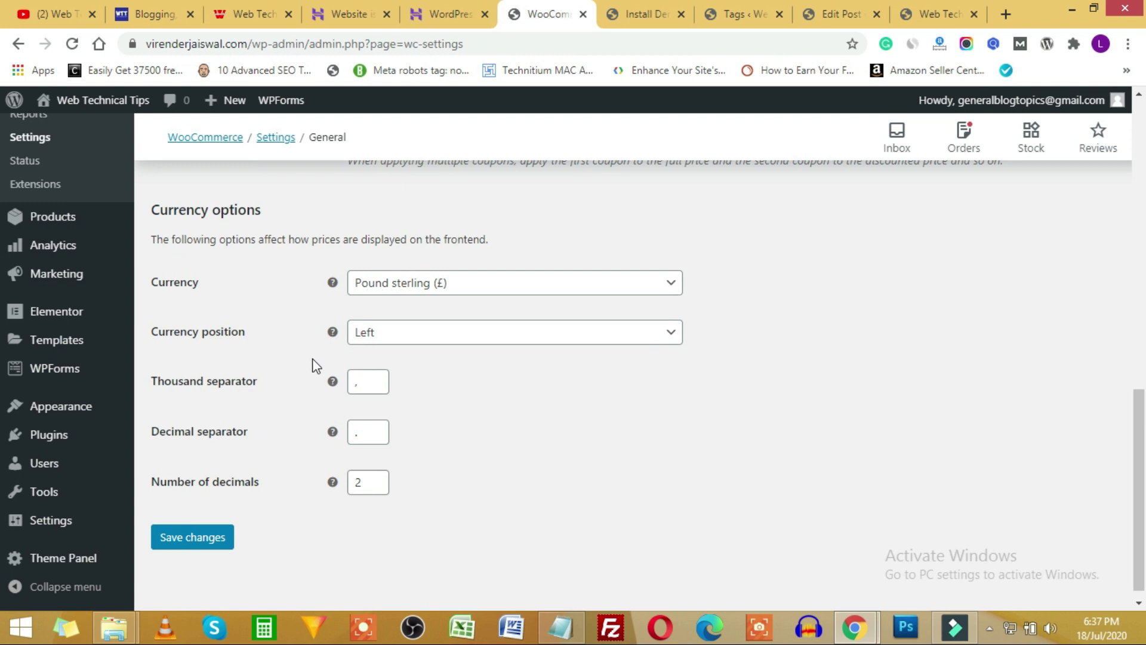
pyautogui.click(490, 282)
pyautogui.click(725, 277)
pyautogui.scroll(10, 277, 450)
# Review the Products settings, keeping Shop page, kg weight and cm dimensions, then view Shipping zones.
pyautogui.click(255, 207)
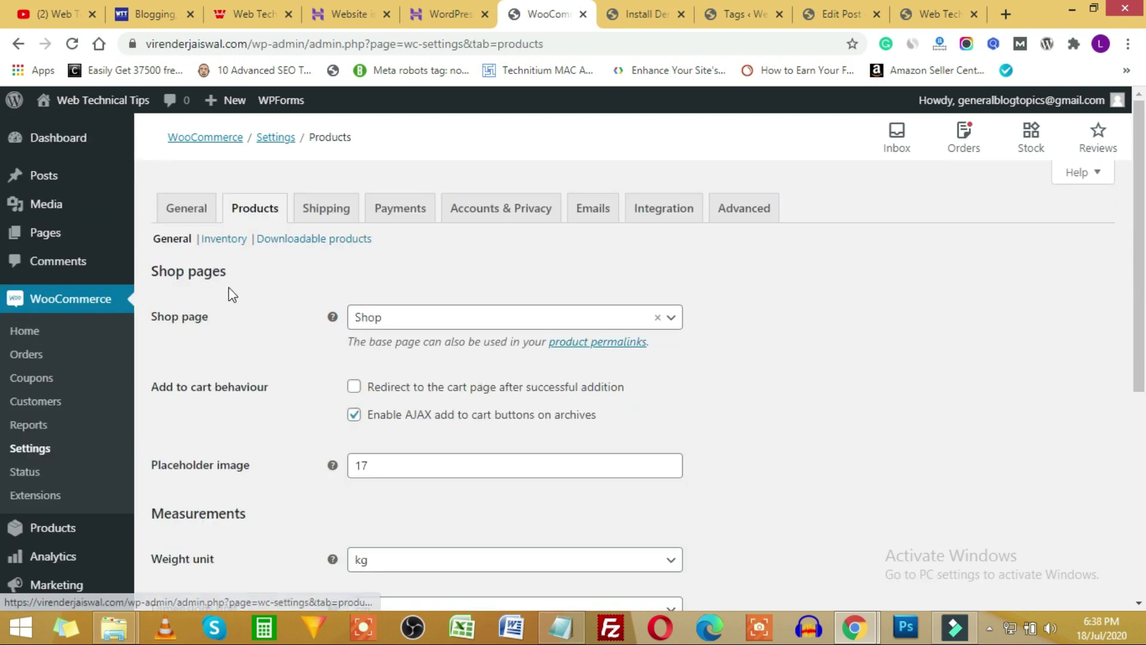
pyautogui.click(459, 326)
pyautogui.click(455, 321)
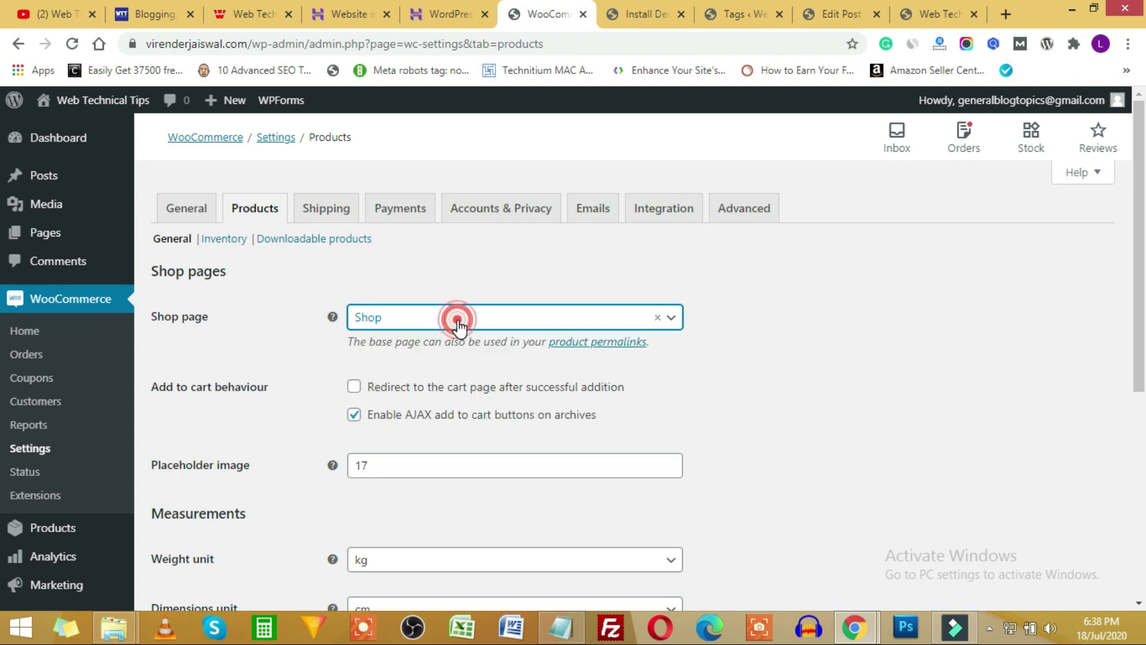
pyautogui.scroll(-3, 306, 420)
pyautogui.scroll(-3, 390, 326)
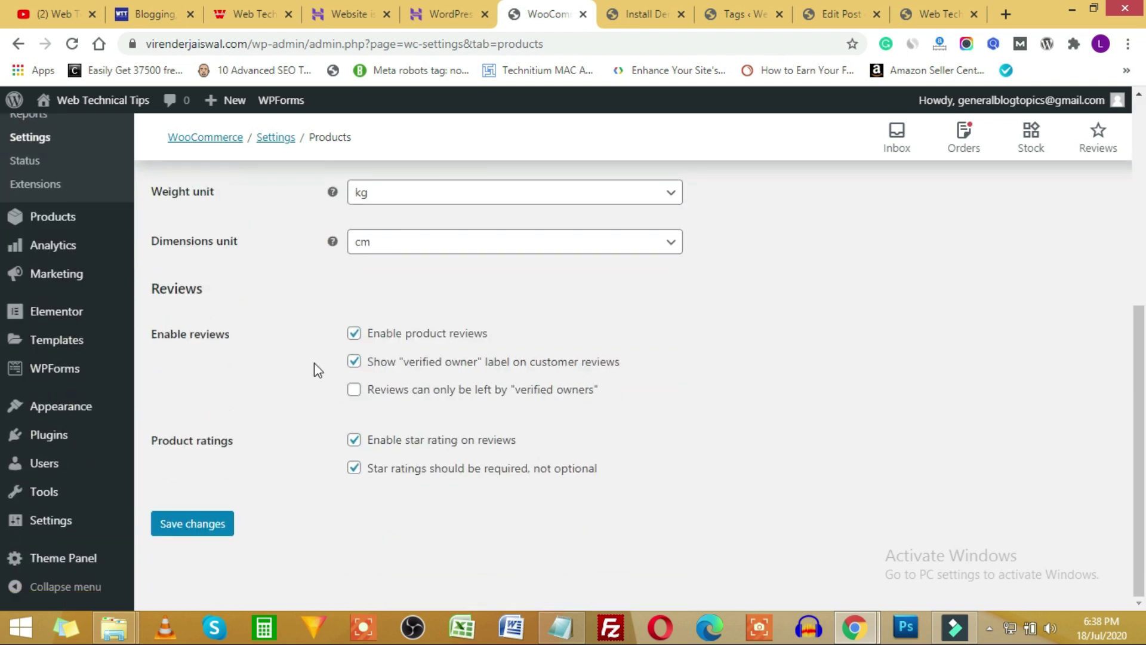
pyautogui.scroll(1, 317, 371)
pyautogui.click(437, 280)
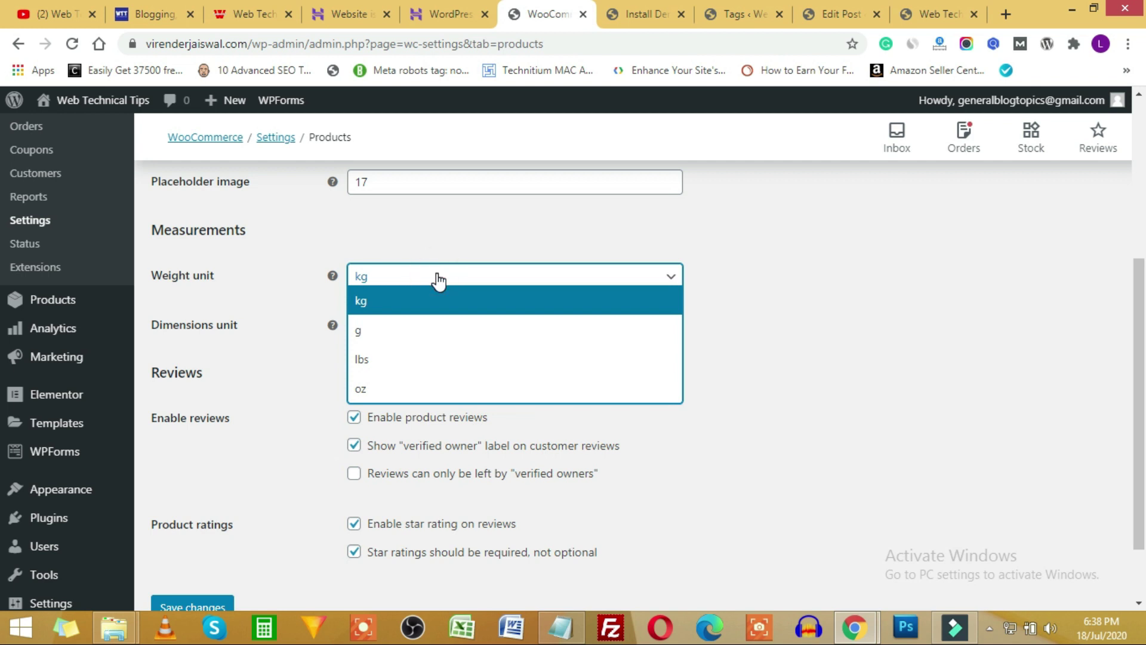
pyautogui.click(304, 285)
pyautogui.click(408, 326)
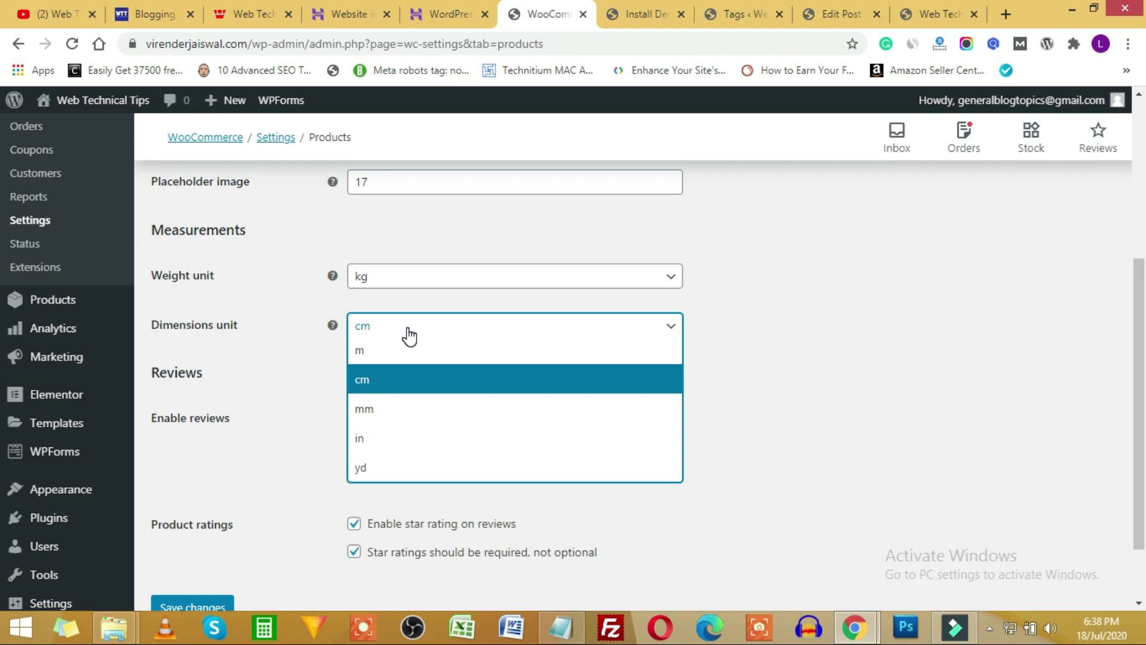
pyautogui.click(302, 339)
pyautogui.scroll(-1, 281, 396)
pyautogui.scroll(6, 294, 397)
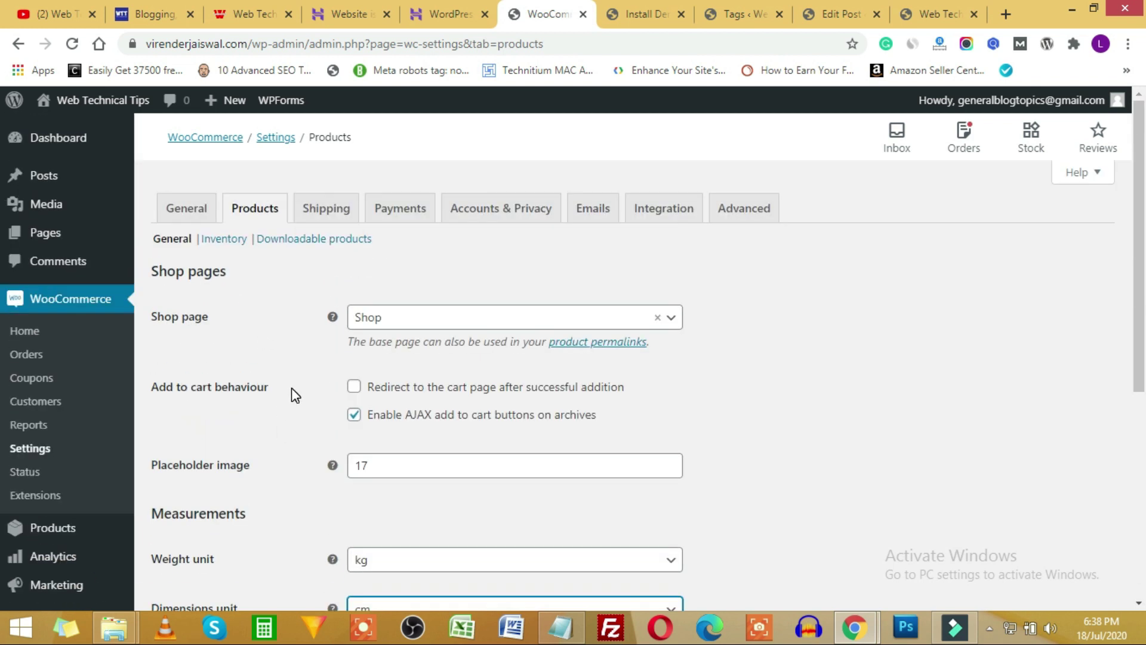
pyautogui.click(327, 210)
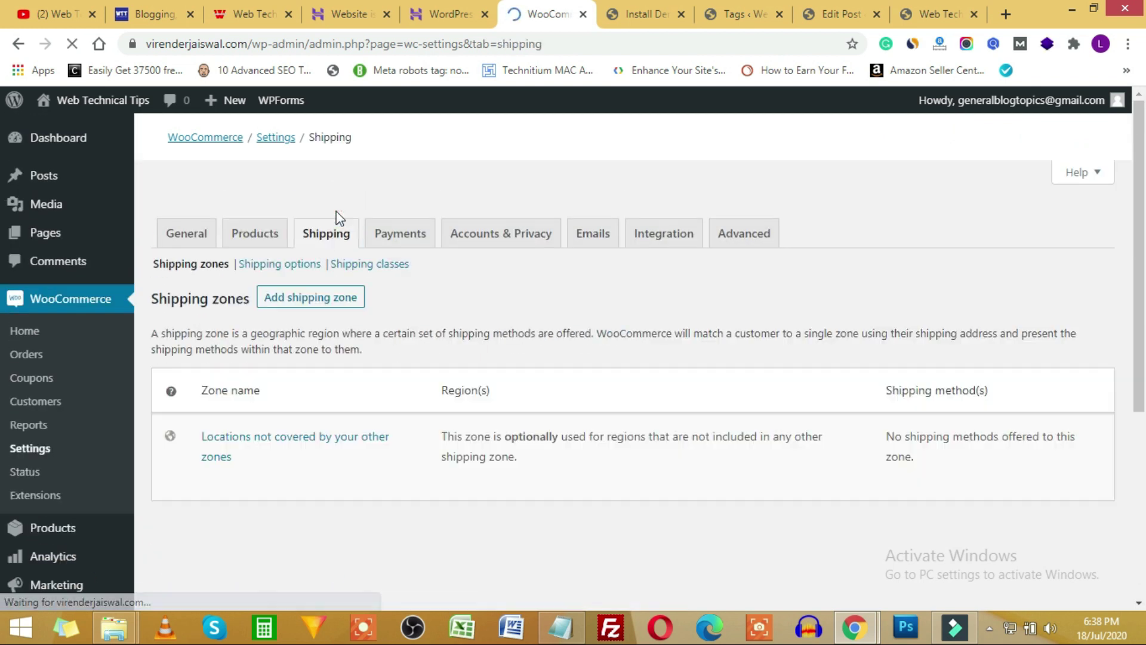
# Review the Payments tab listing bank transfer, check payments, cash on delivery and PayPal, all disabled.
pyautogui.click(397, 208)
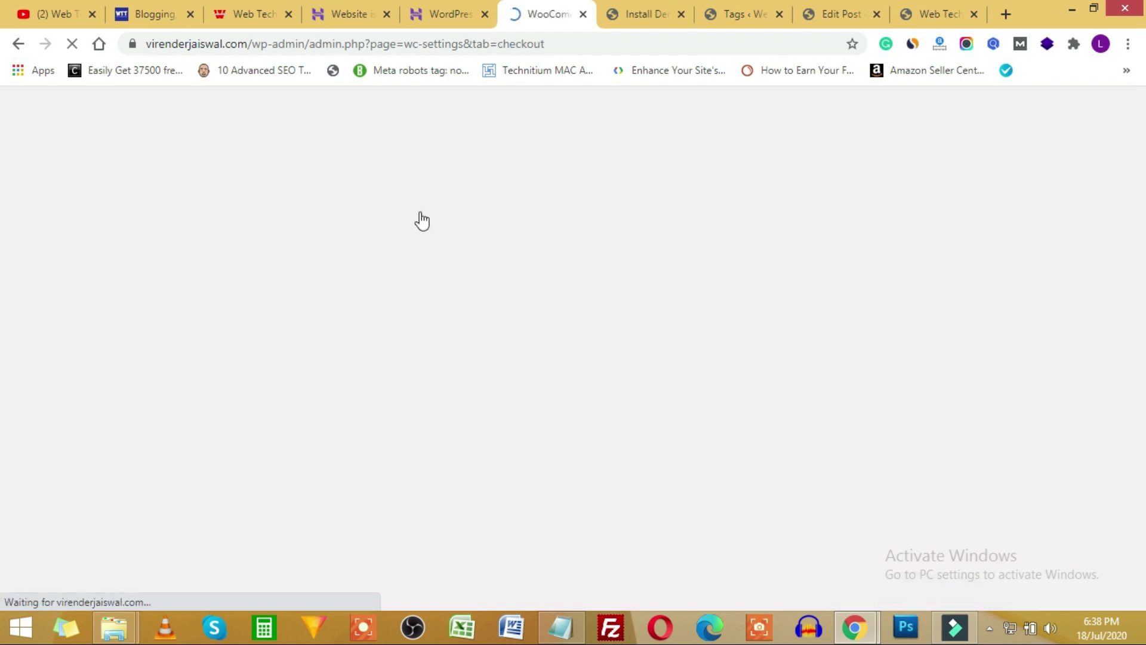
pyautogui.scroll(-4, 460, 407)
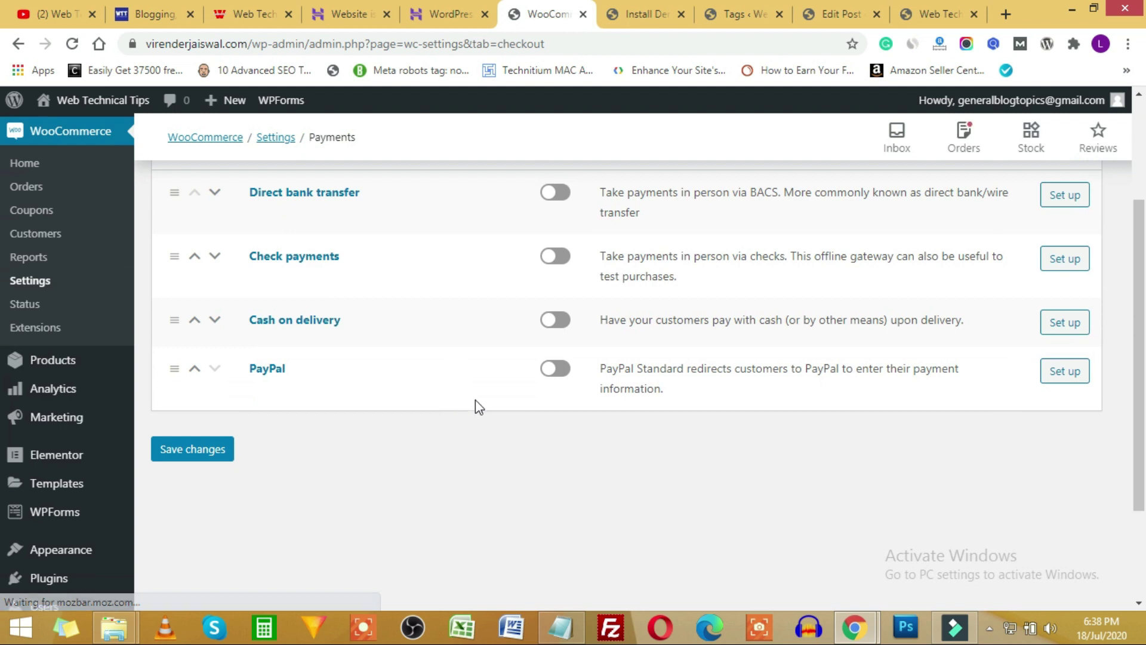
pyautogui.scroll(3, 535, 381)
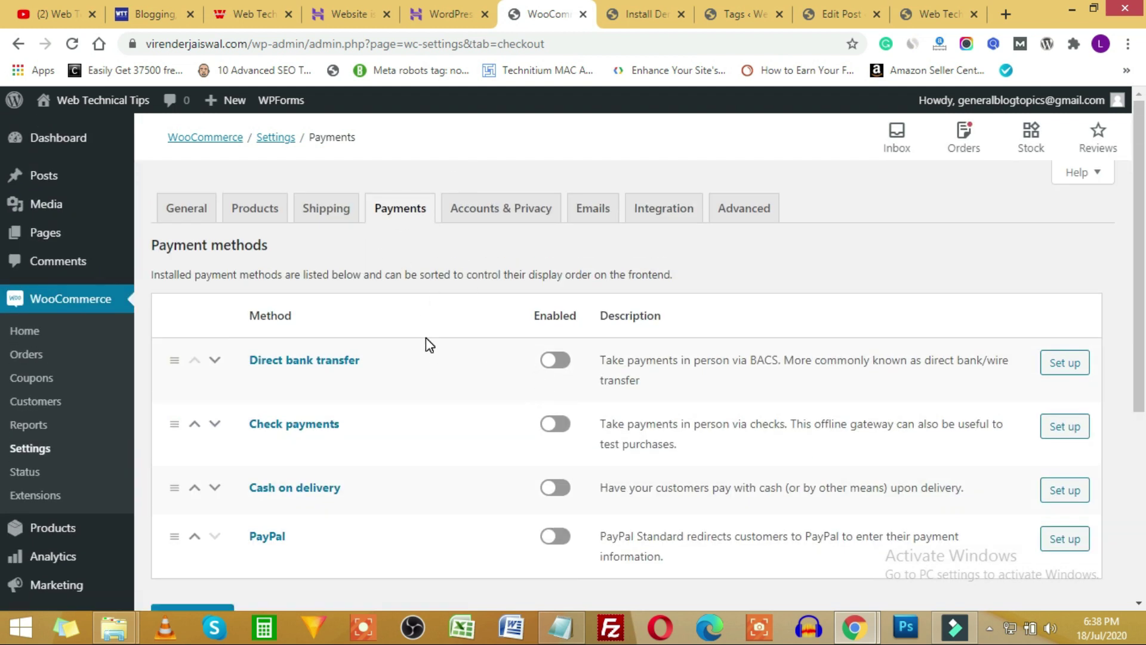
pyautogui.scroll(-2, 395, 239)
pyautogui.scroll(2, 397, 257)
pyautogui.scroll(-2, 401, 236)
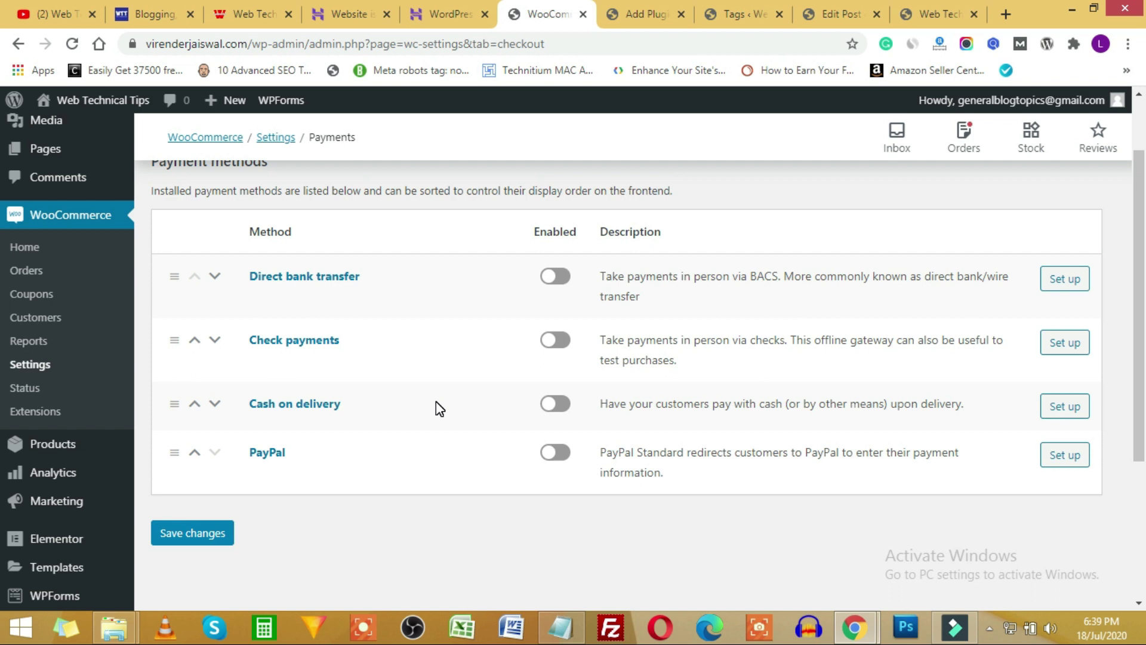
# Search 'razorpay' in Add Plugins and install and activate Razorpay for WooCommerce.
pyautogui.click(650, 3)
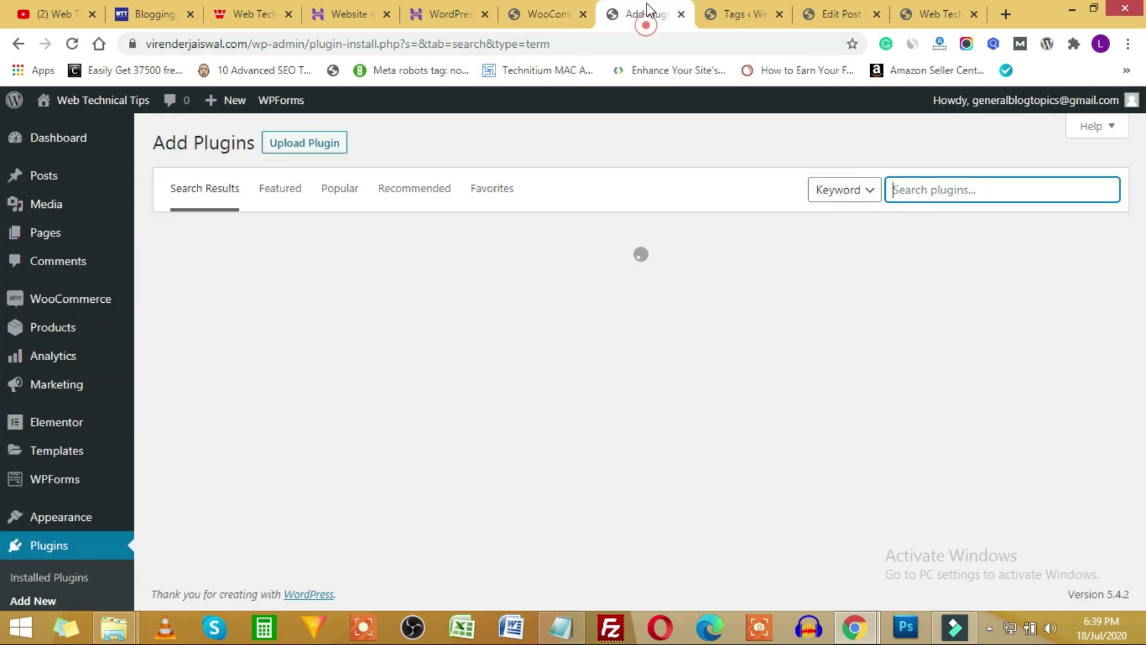
pyautogui.click(936, 201)
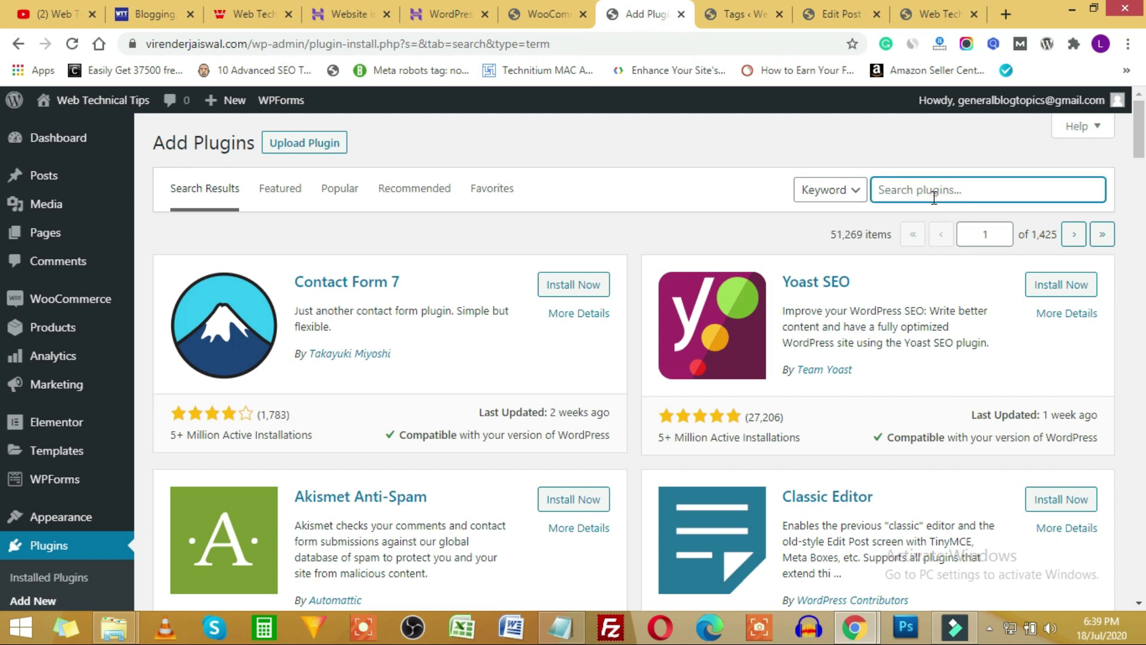
pyautogui.write('razorpay')
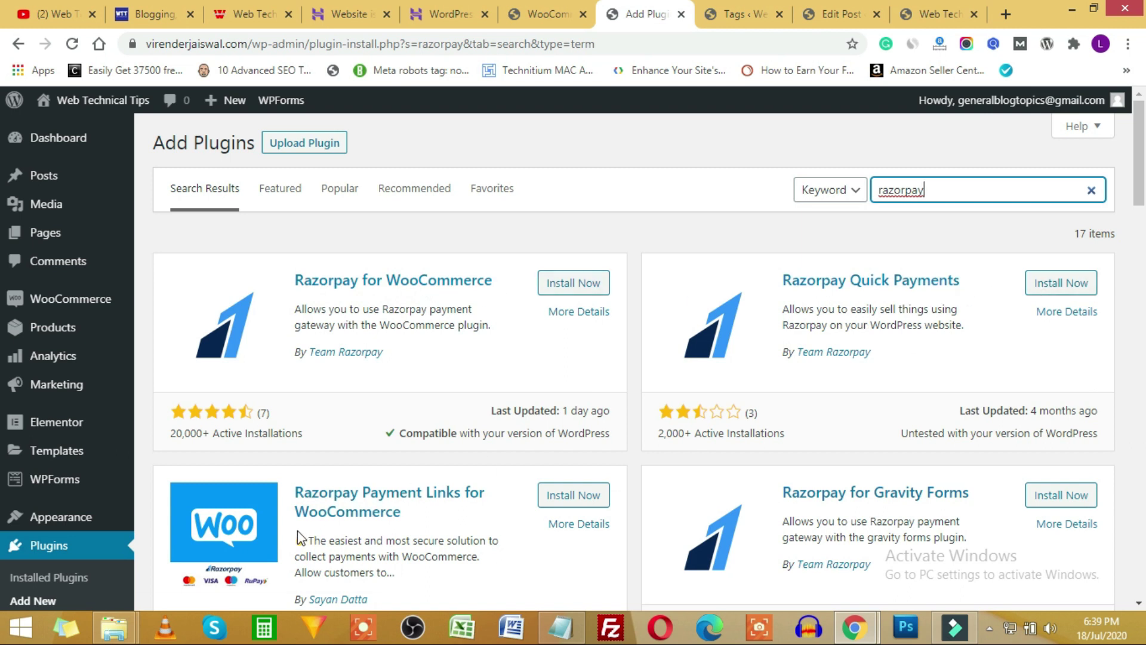
pyautogui.scroll(-1, 360, 528)
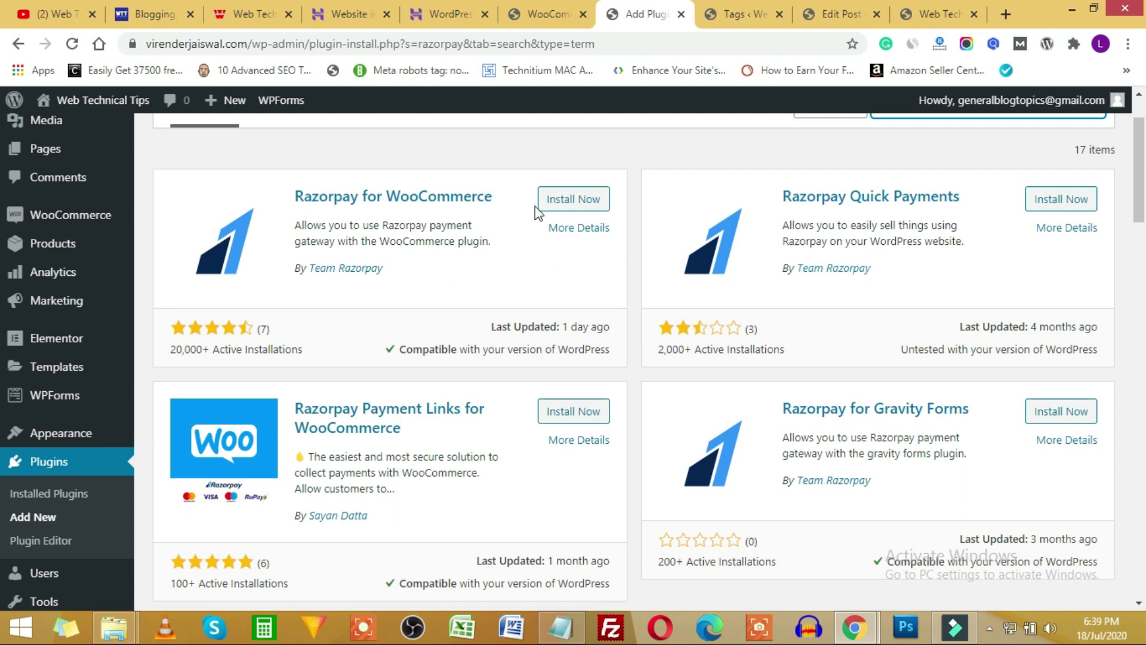
pyautogui.click(576, 199)
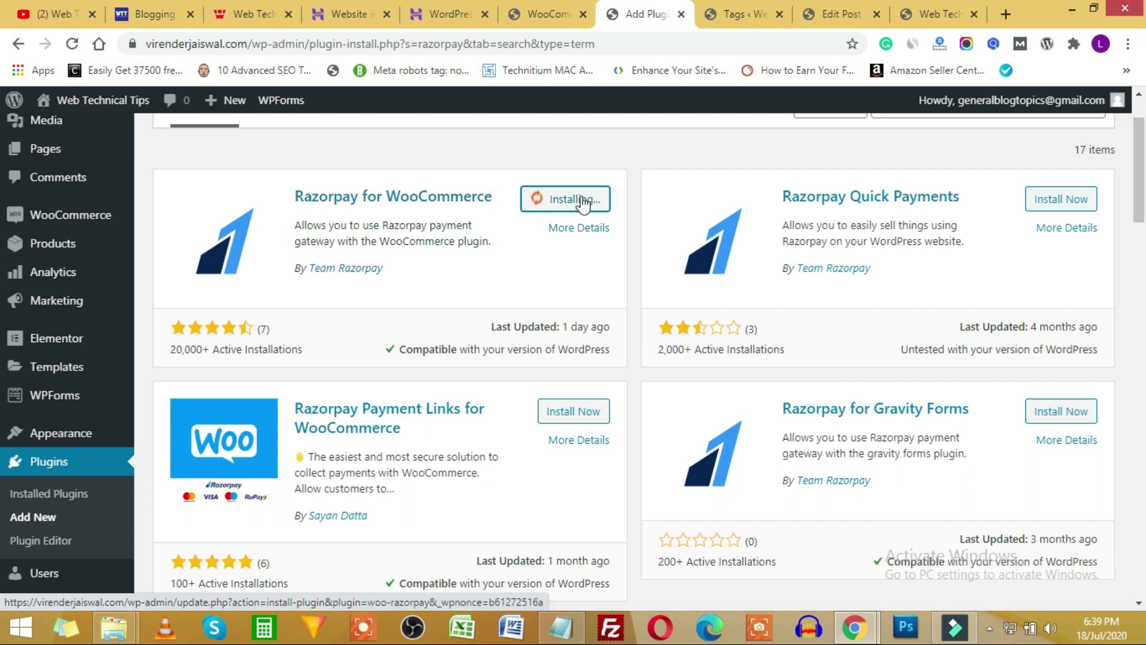
pyautogui.click(581, 197)
pyautogui.click(540, 12)
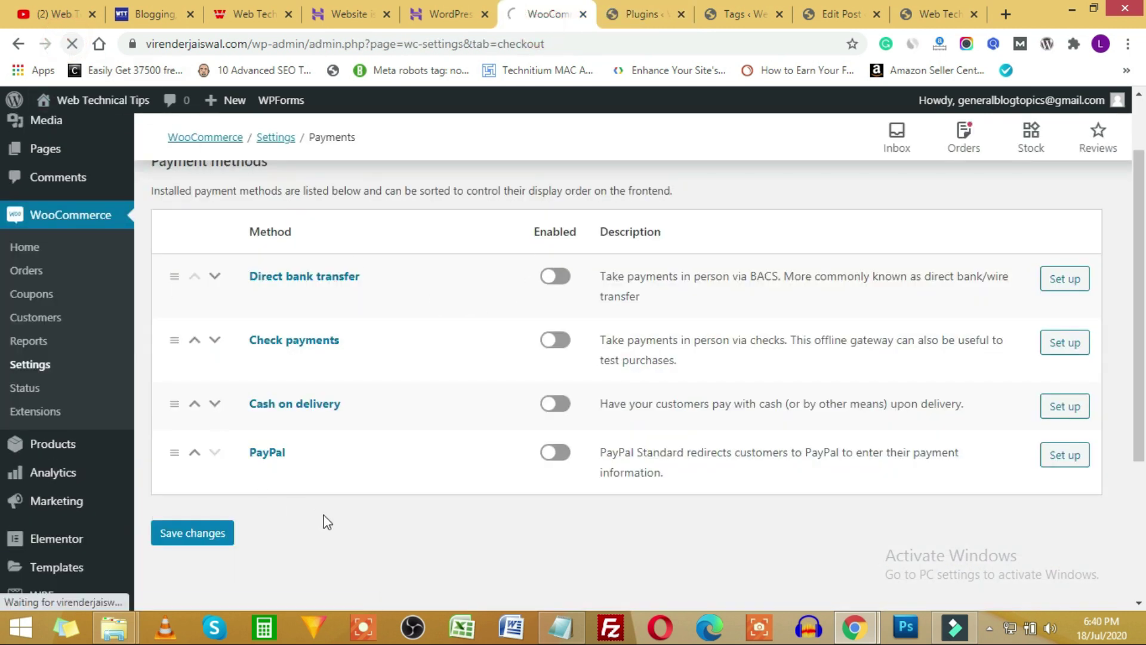
# Manage the Razorpay row and review its settings: Credit Card/Debit Card/NetBanking title, Key ID empty.
pyautogui.scroll(-1, 334, 508)
pyautogui.scroll(-1, 277, 499)
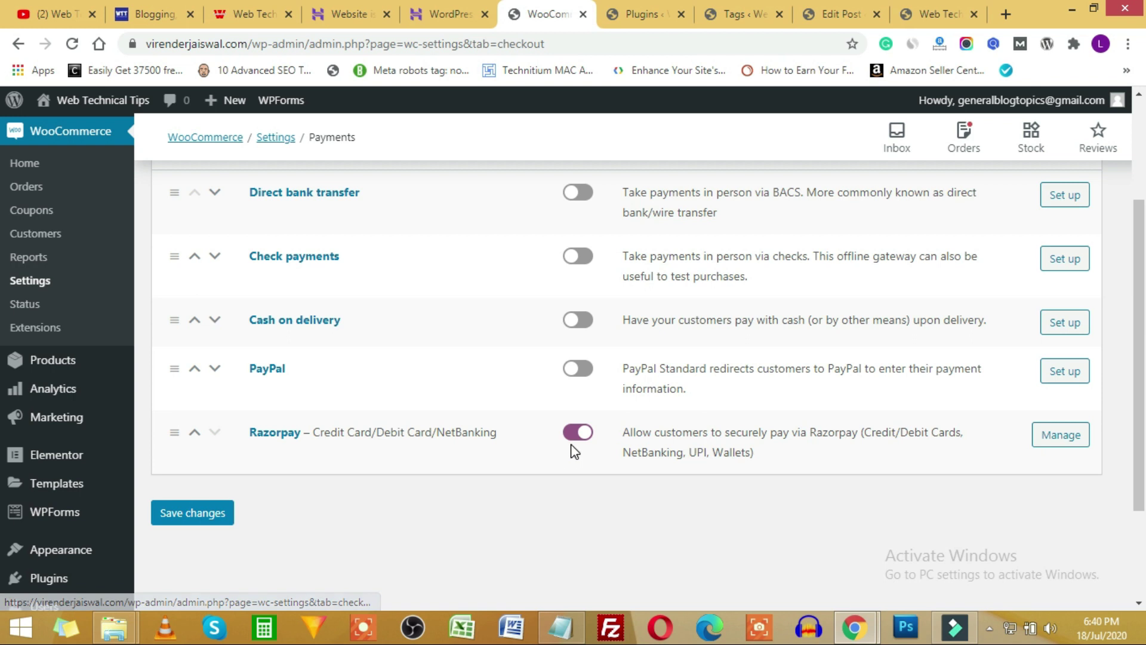
pyautogui.click(1061, 440)
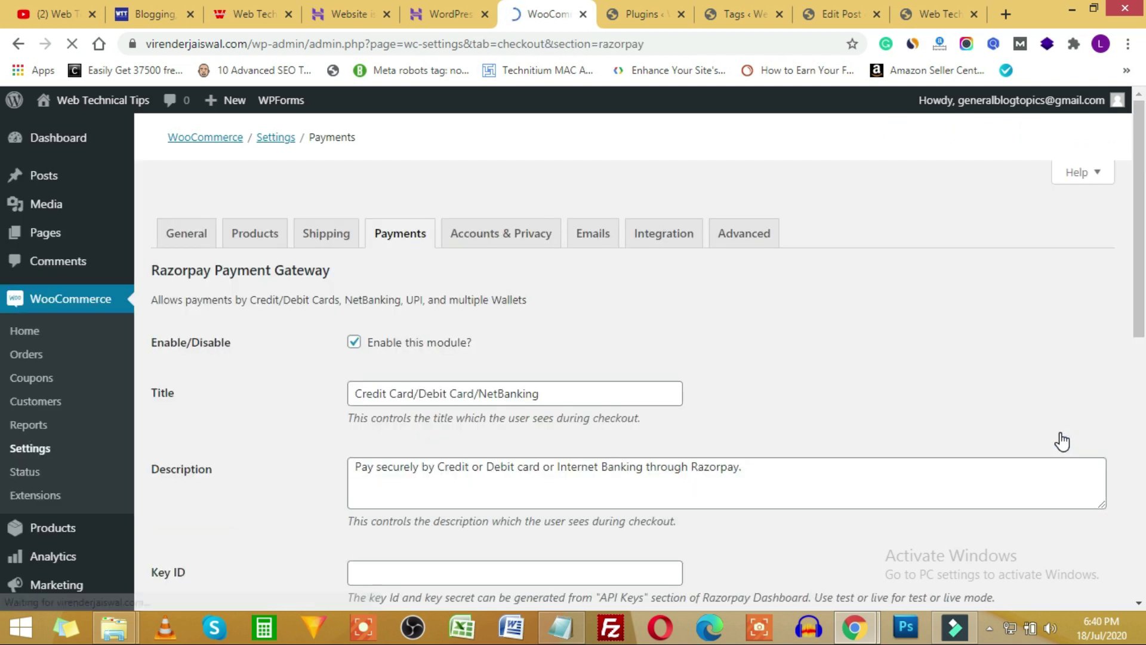
pyautogui.scroll(-3, 327, 428)
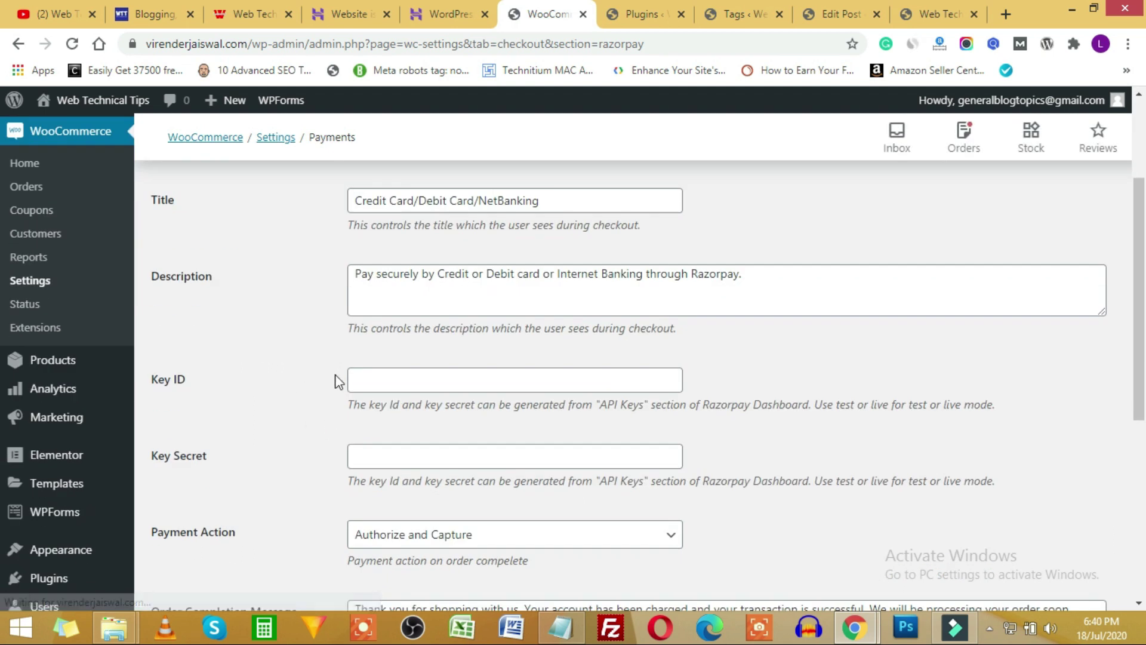
pyautogui.scroll(-3, 328, 402)
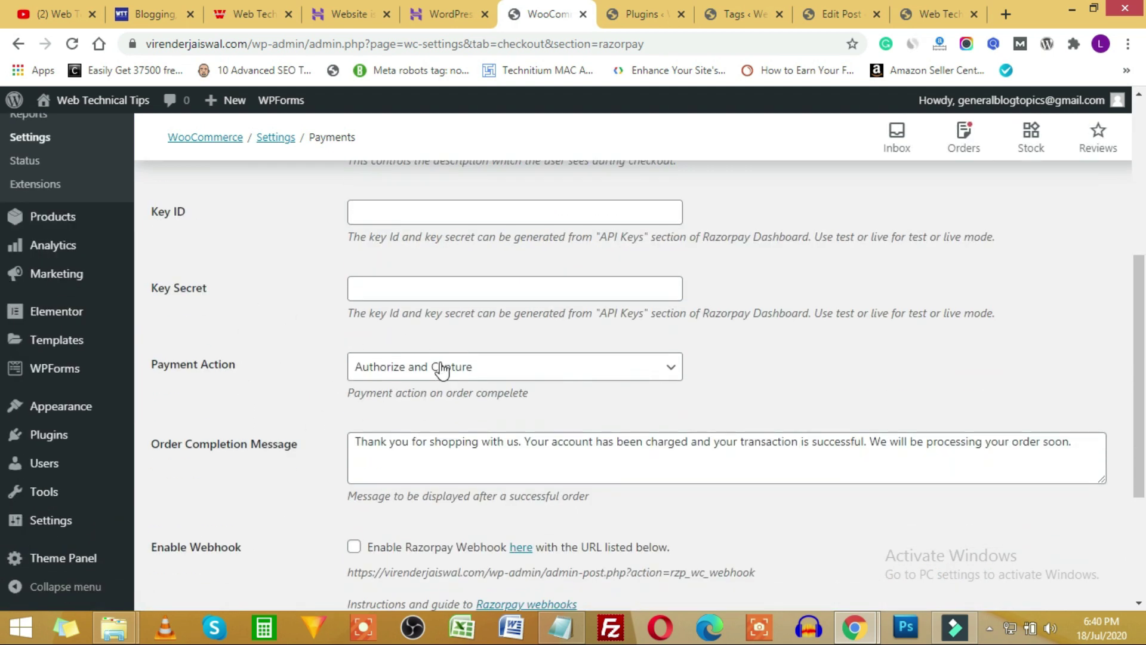
pyautogui.scroll(4, 275, 385)
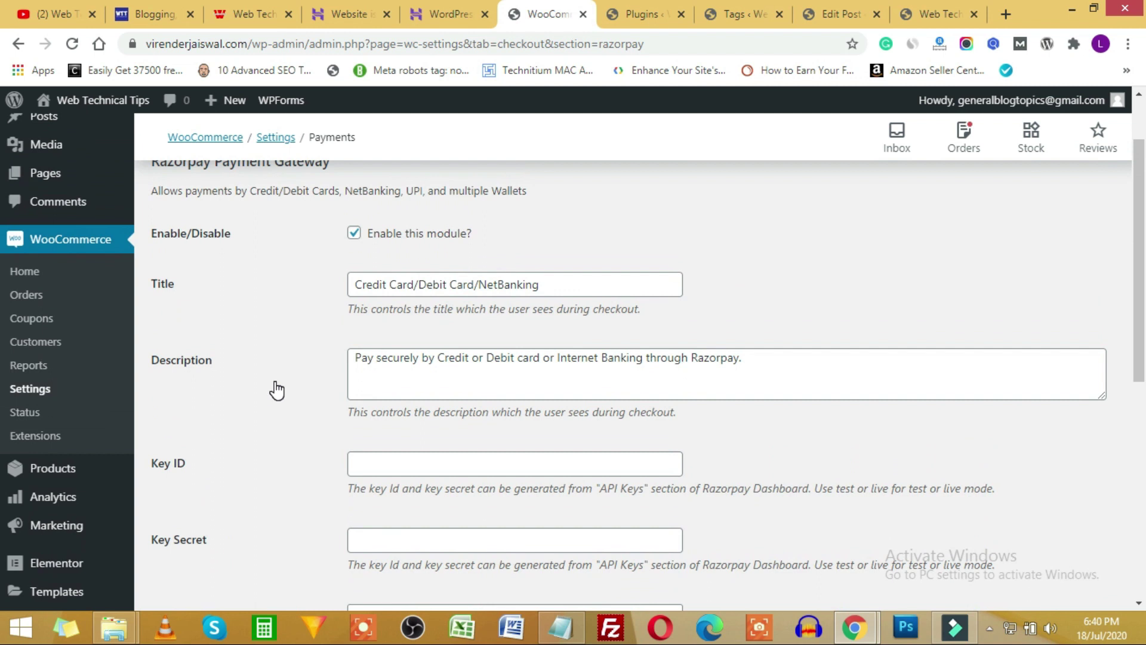
pyautogui.scroll(1, 274, 382)
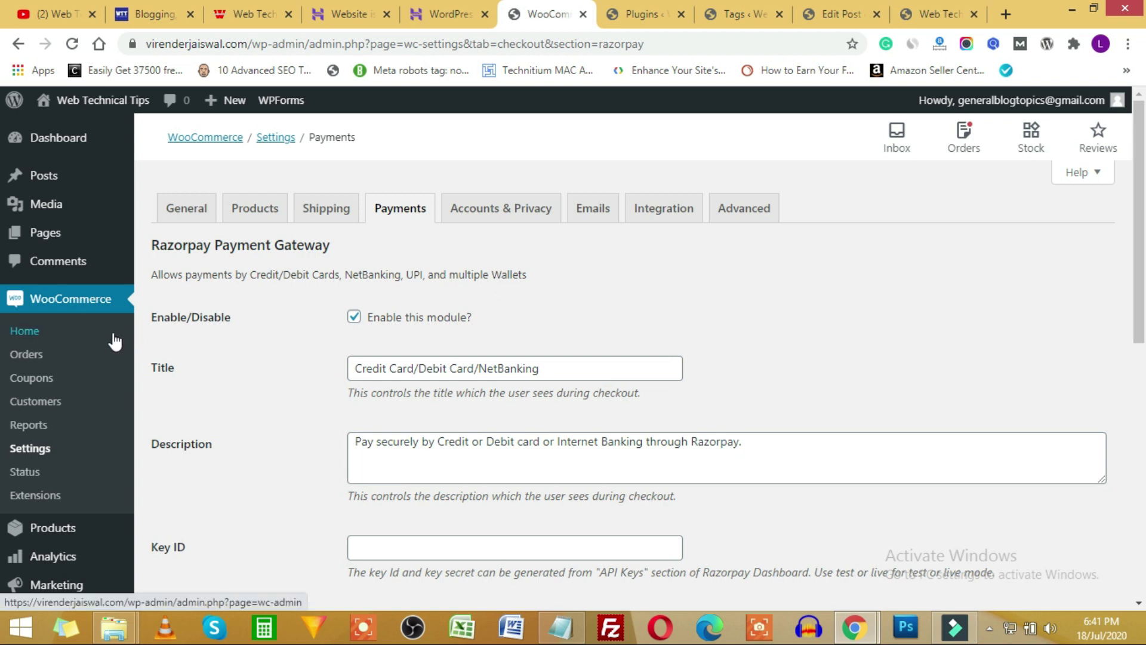
pyautogui.click(220, 17)
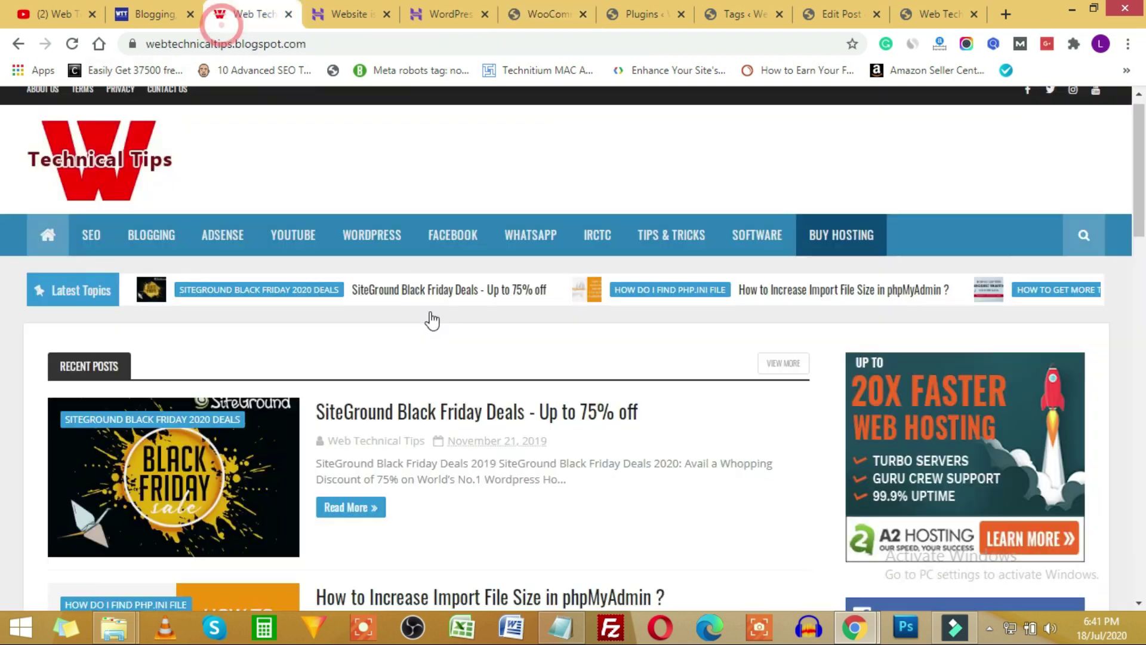
pyautogui.click(82, 18)
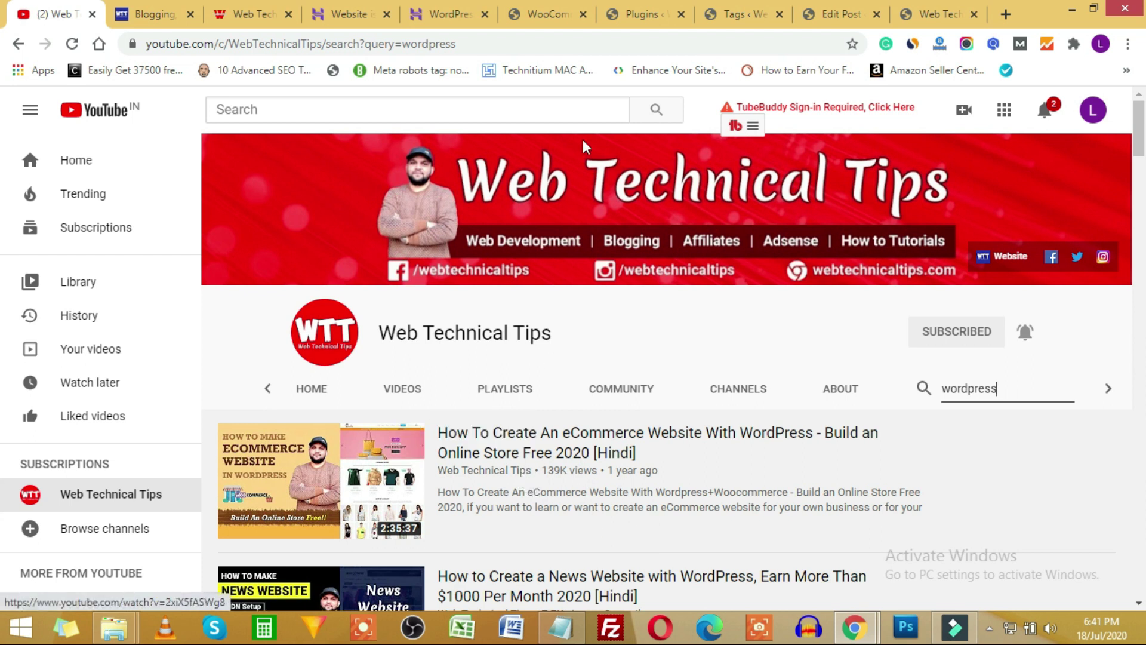
pyautogui.click(546, 14)
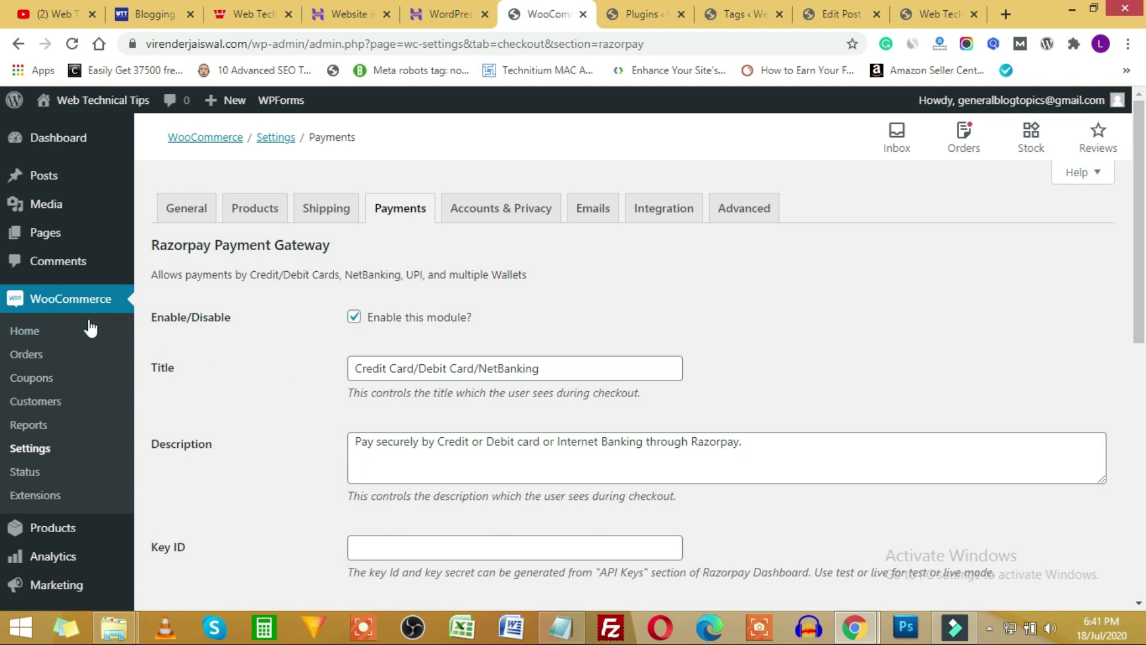
pyautogui.scroll(-1, 70, 512)
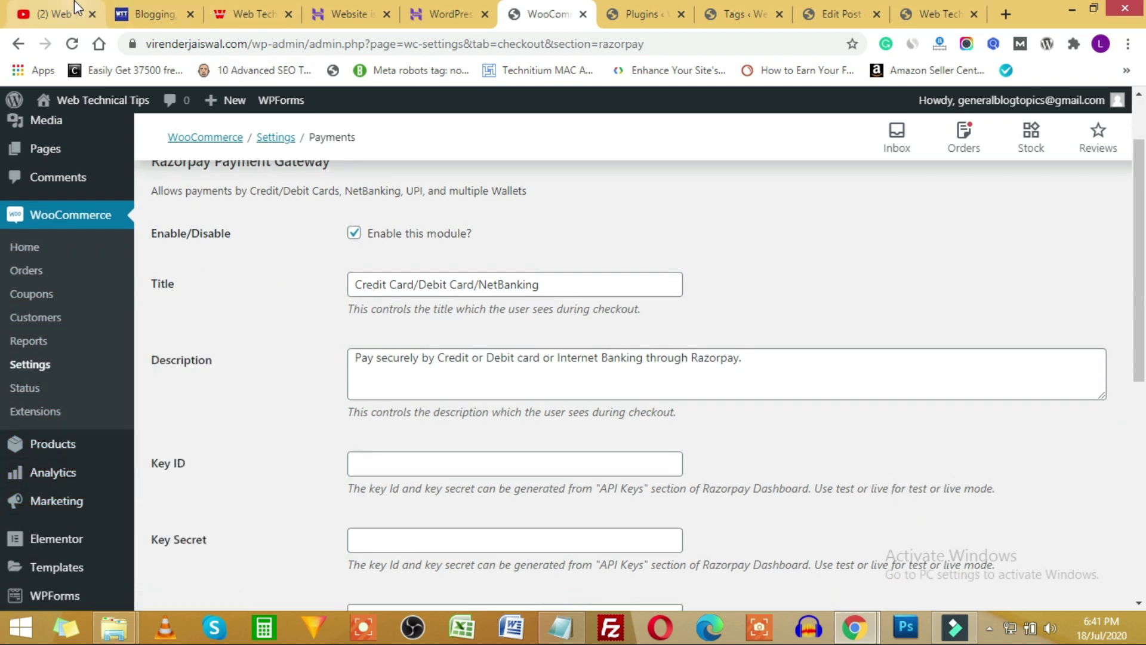
pyautogui.click(60, 14)
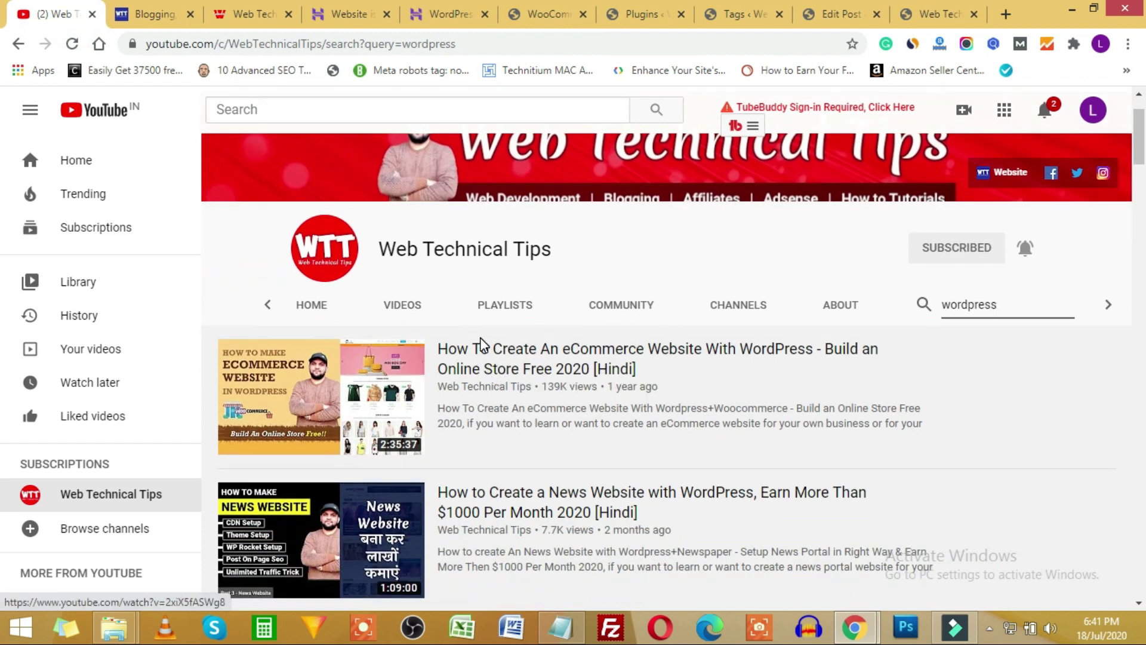
pyautogui.click(546, 14)
pyautogui.scroll(2, 284, 434)
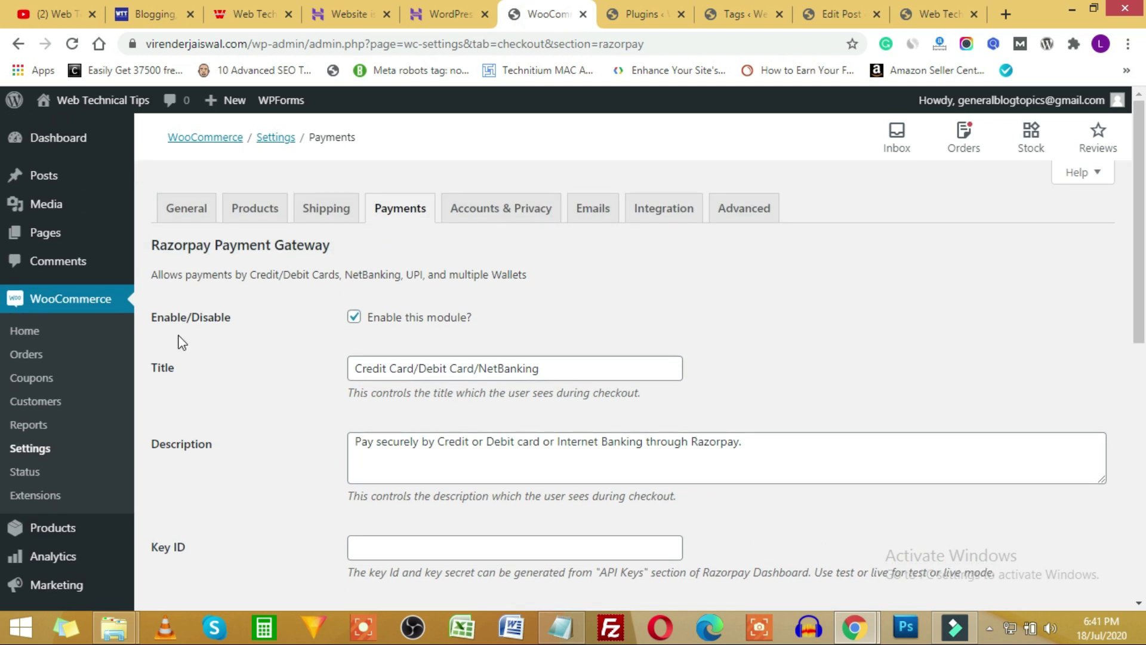
pyautogui.scroll(-3, 77, 477)
pyautogui.scroll(-2, 66, 529)
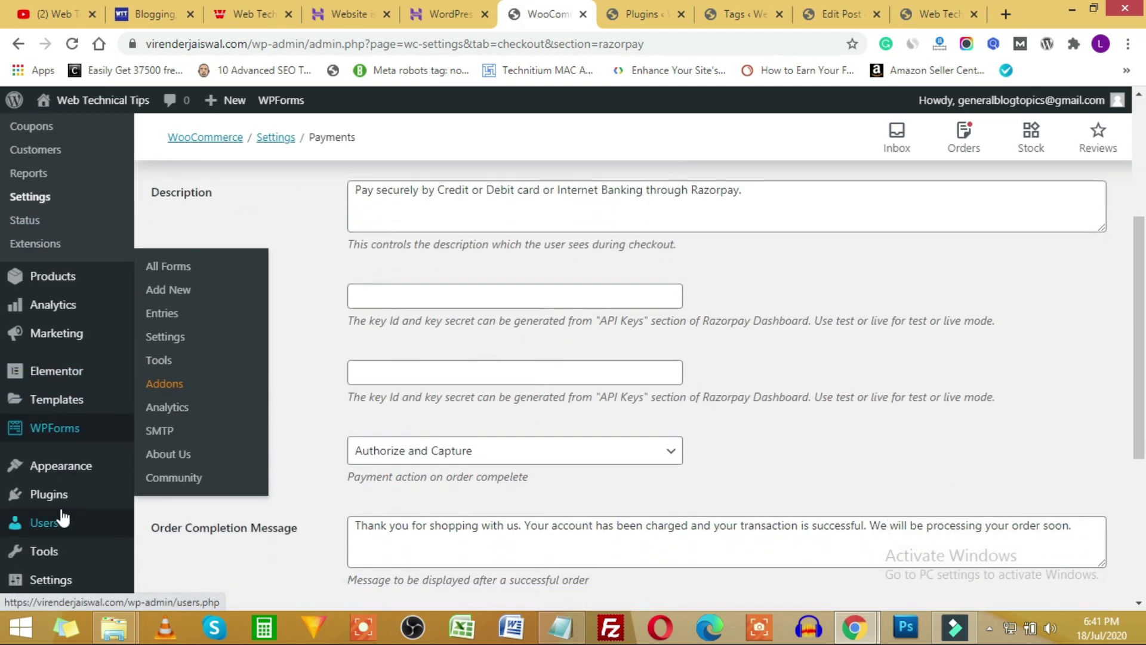
# From Plugins > Add New, install Classic Editor and activate it.
pyautogui.click(59, 508)
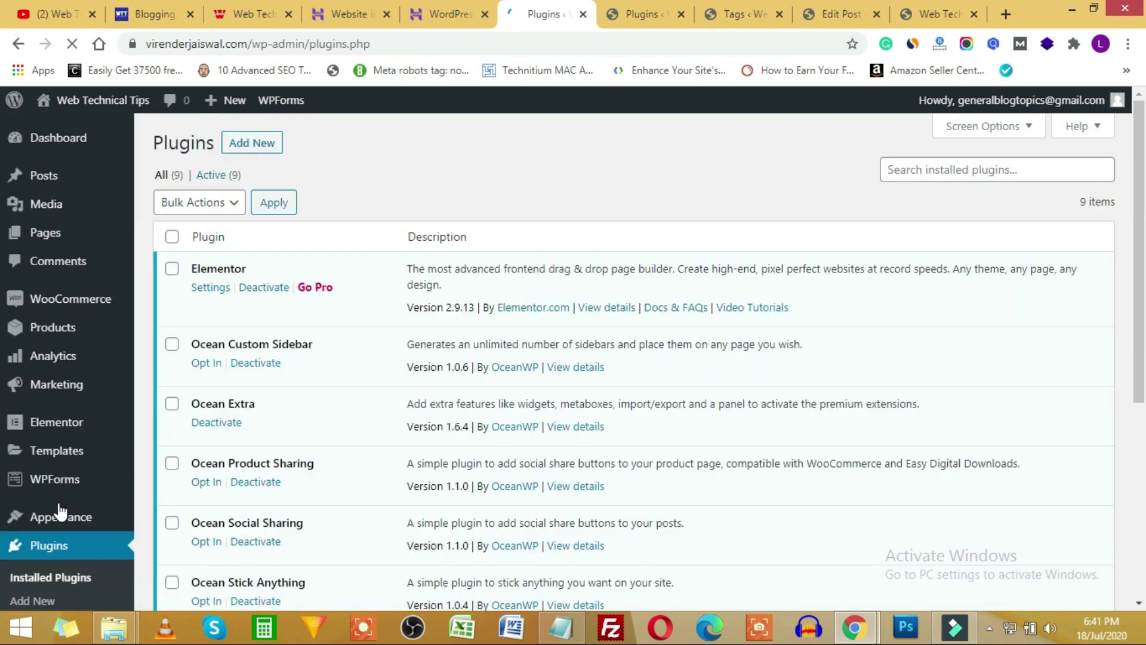
pyautogui.click(239, 147)
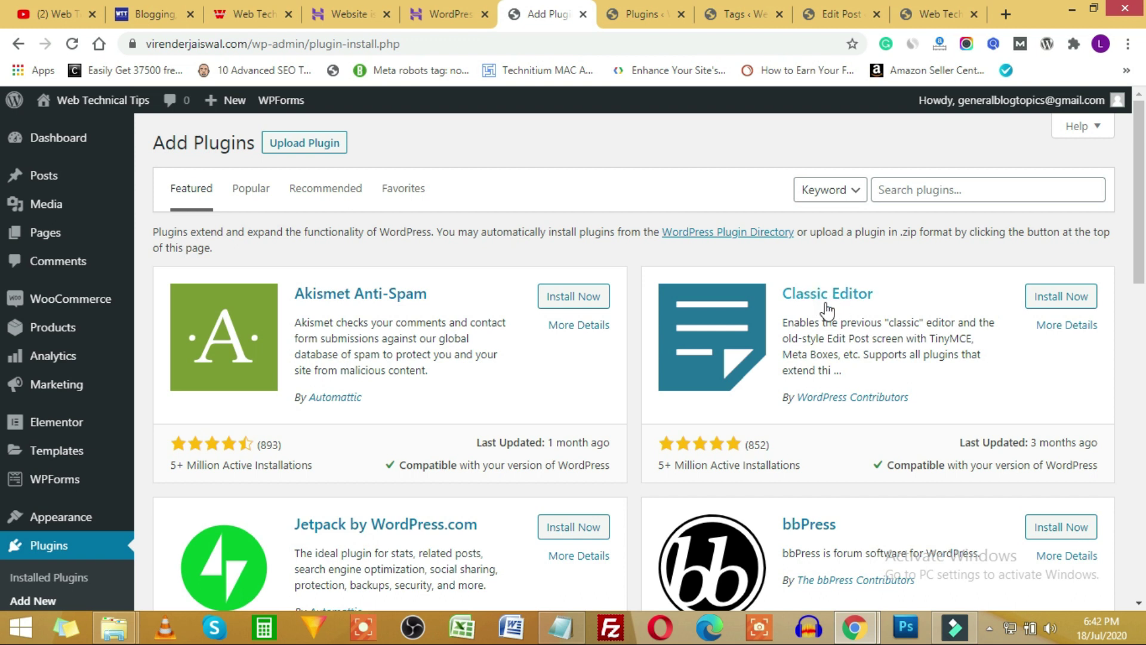
pyautogui.click(1064, 303)
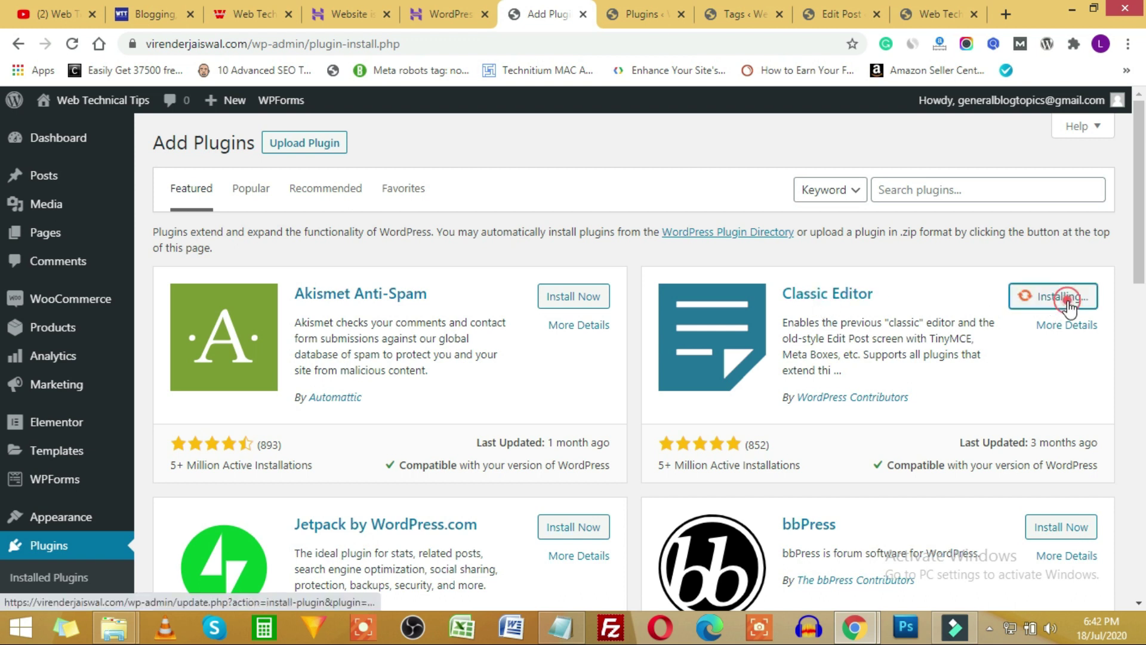
pyautogui.click(838, 13)
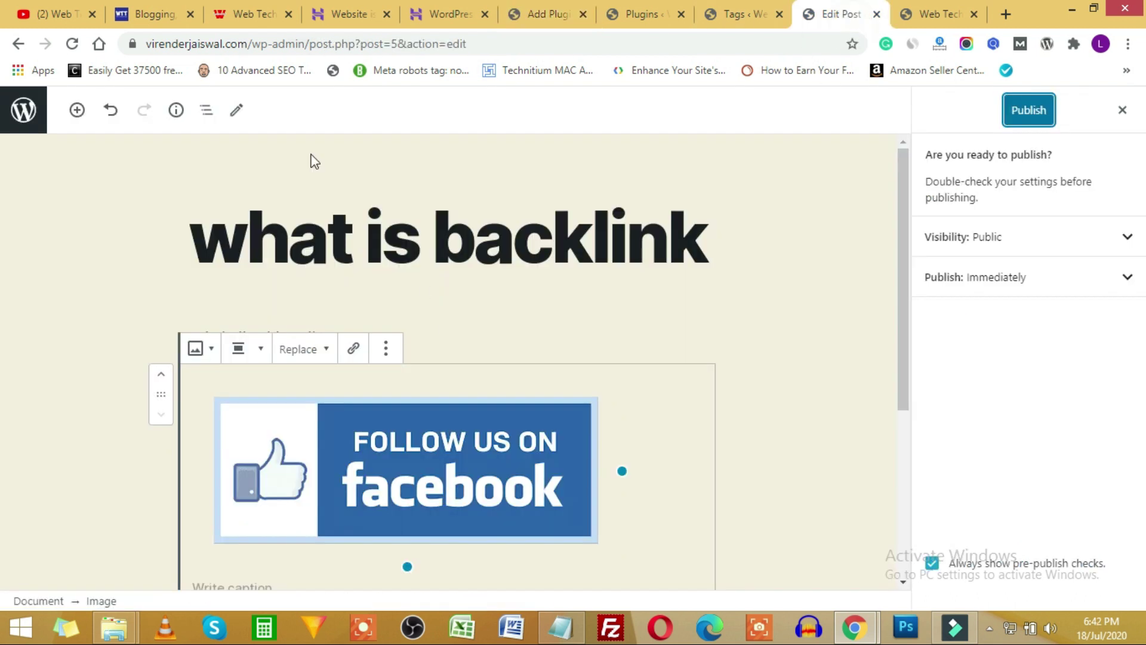
pyautogui.click(544, 14)
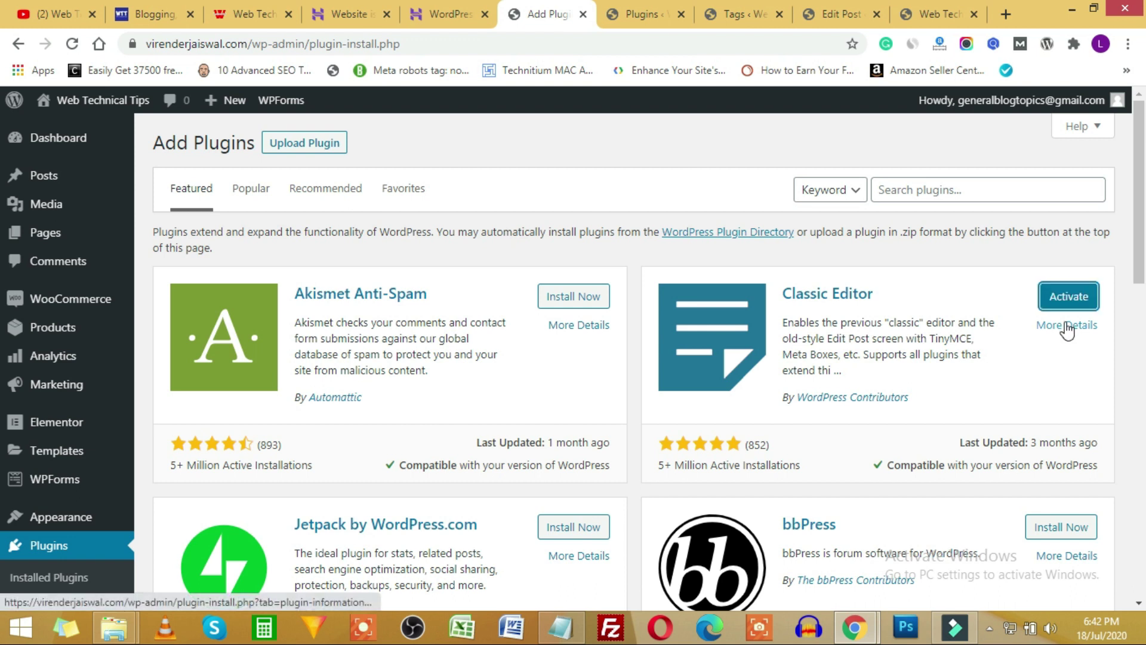
pyautogui.click(1070, 297)
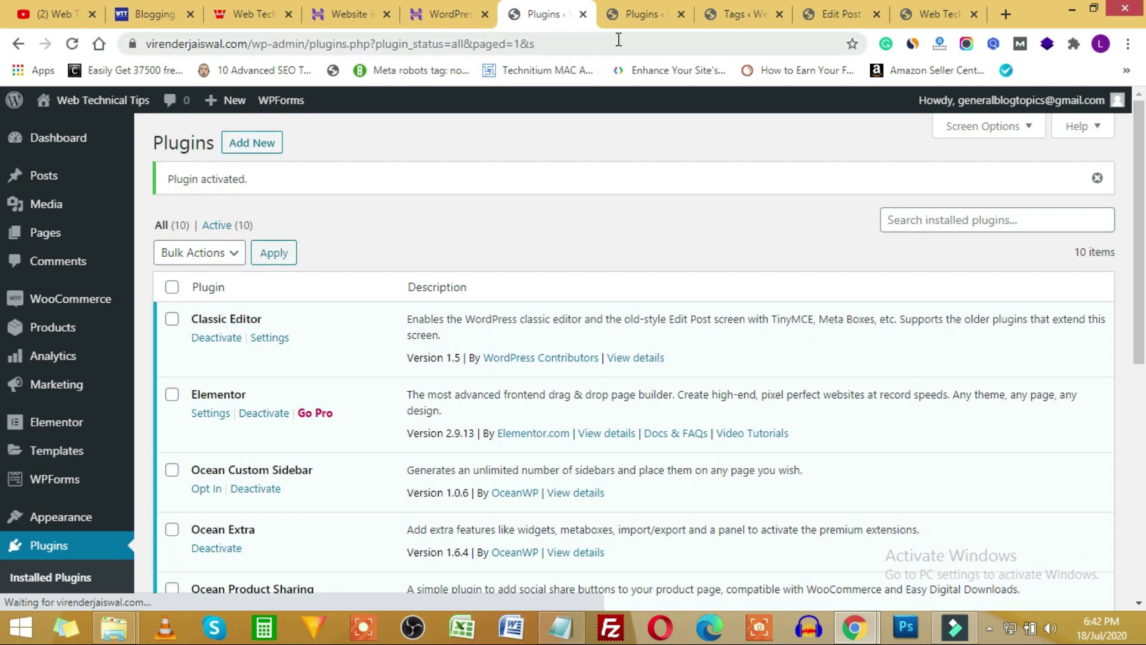
# Create a new post, place the cursor in the title and body, and toggle the second toolbar row.
pyautogui.click(638, 14)
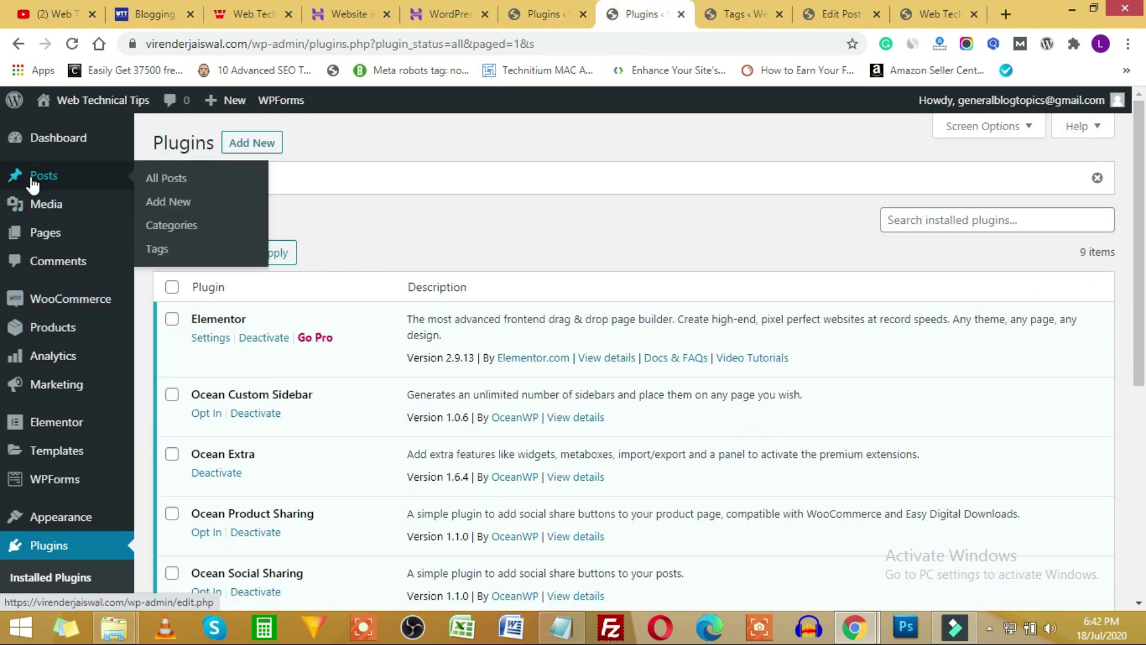
pyautogui.click(170, 203)
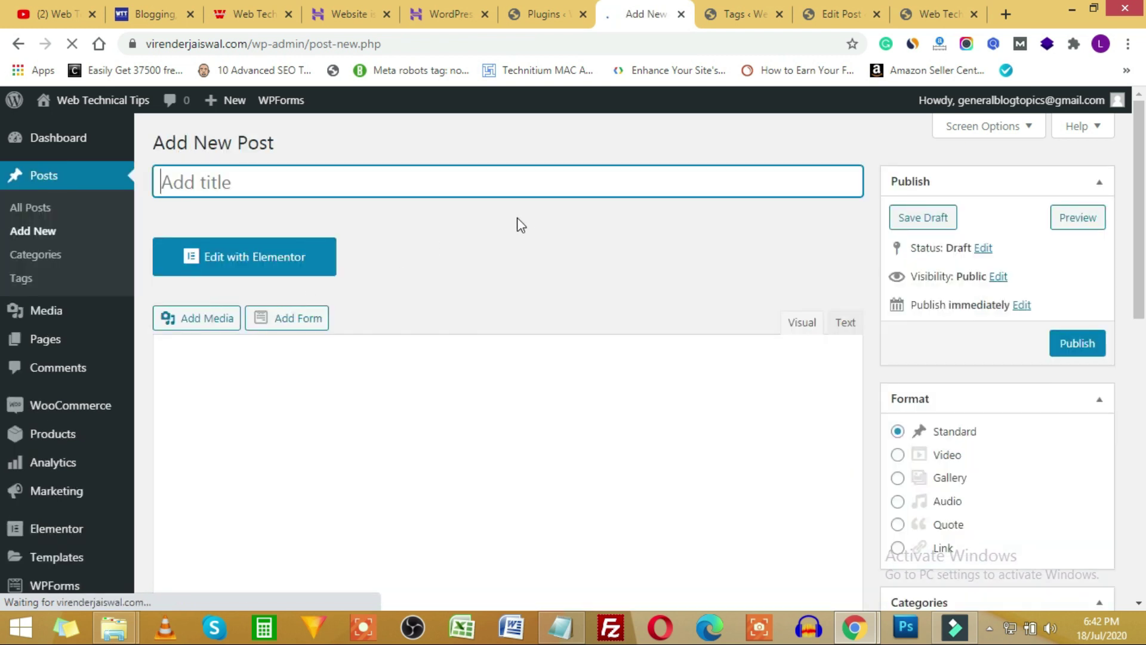
pyautogui.click(223, 185)
pyautogui.click(274, 463)
pyautogui.scroll(-3, 284, 453)
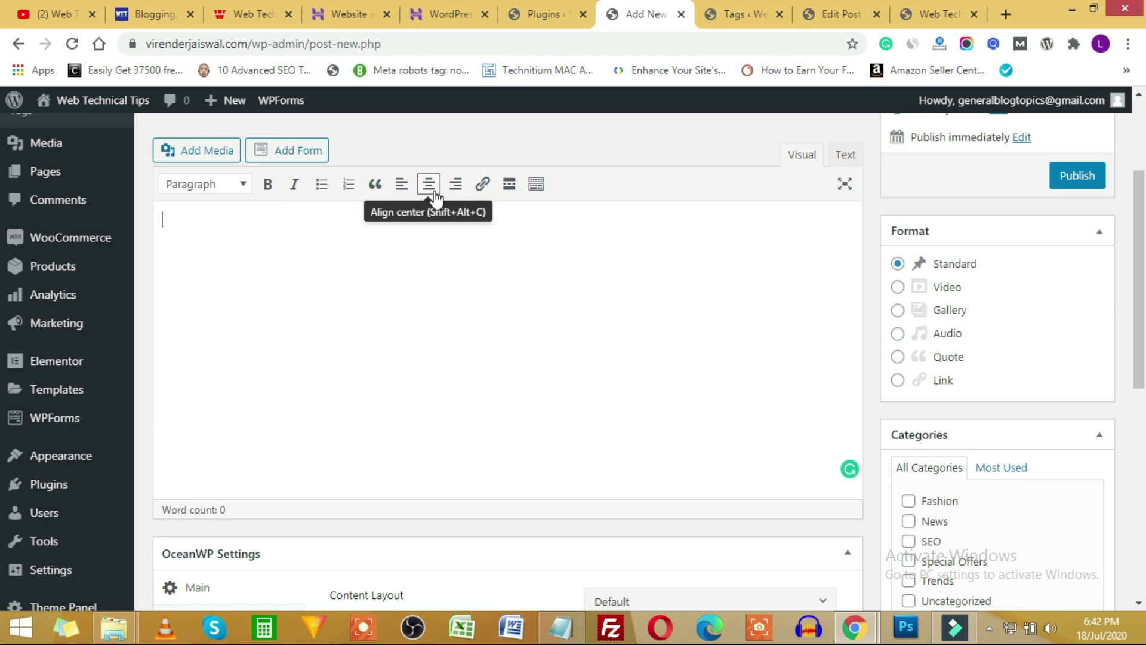
pyautogui.click(535, 184)
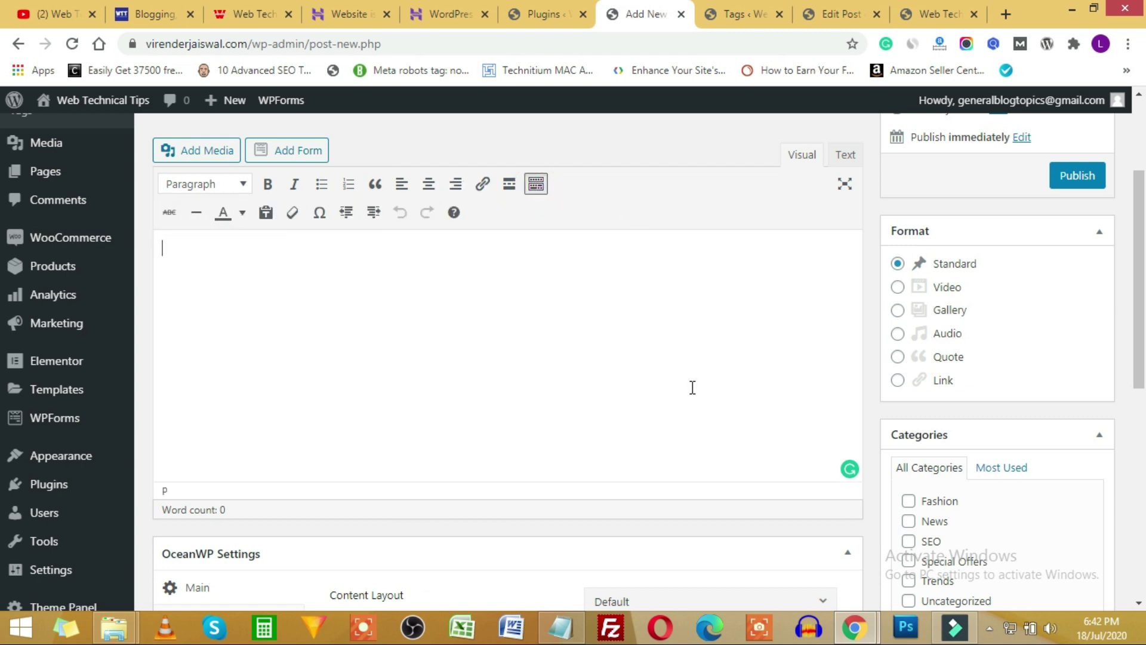
# Glance at the plugins list, live store and block-editor post, then return to the new draft.
pyautogui.click(540, 13)
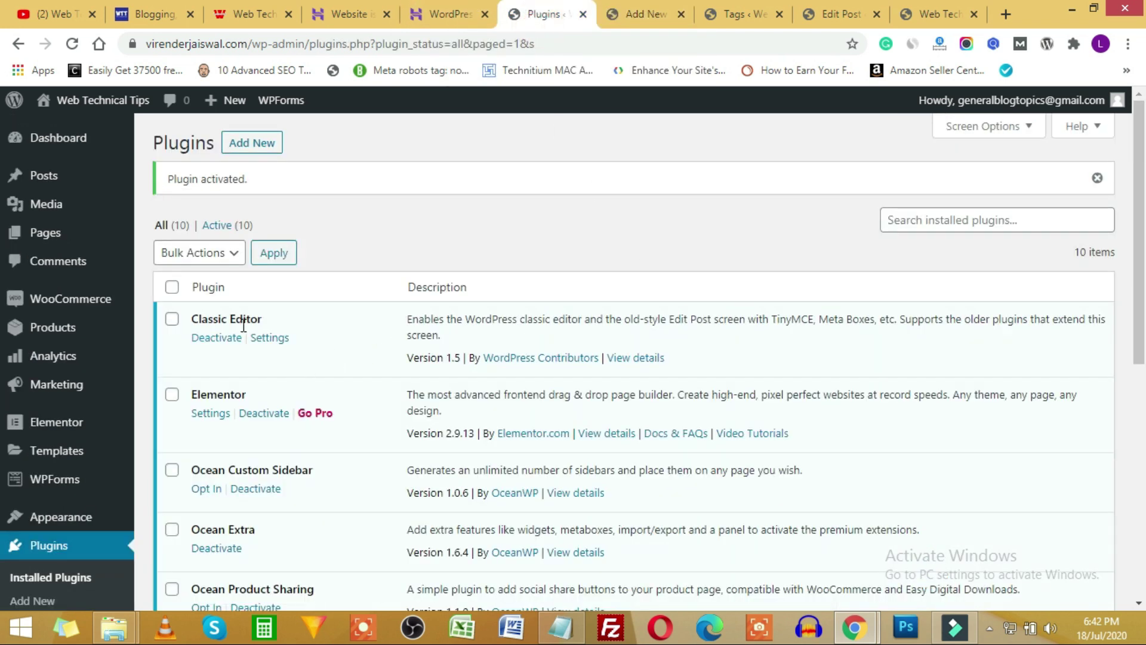
pyautogui.click(934, 14)
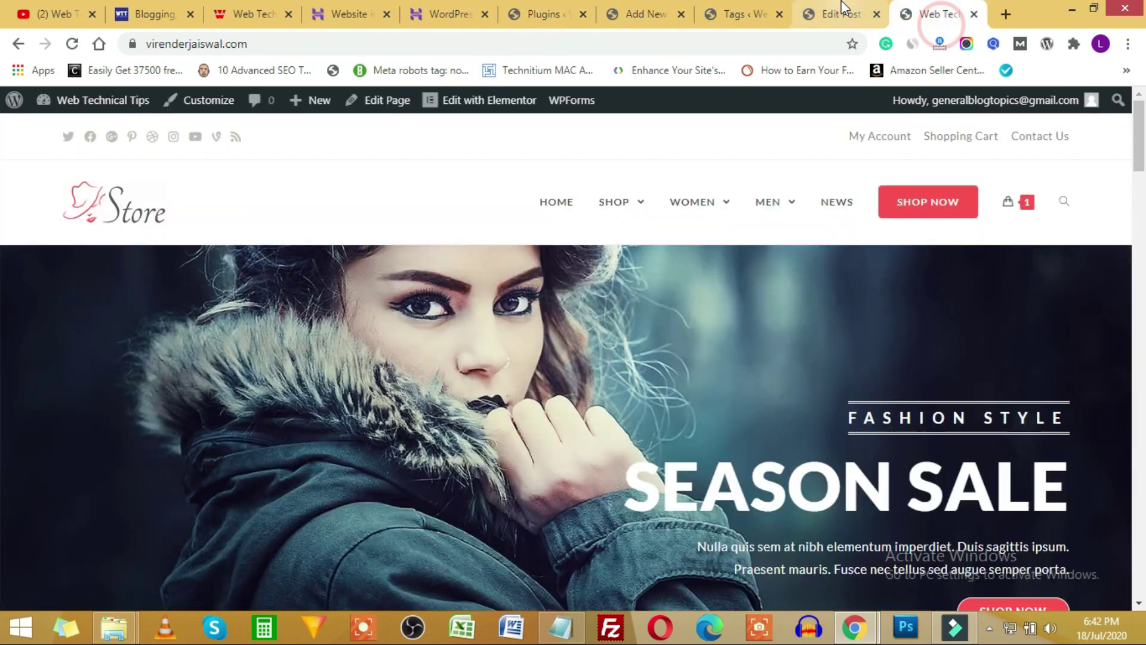
pyautogui.click(840, 14)
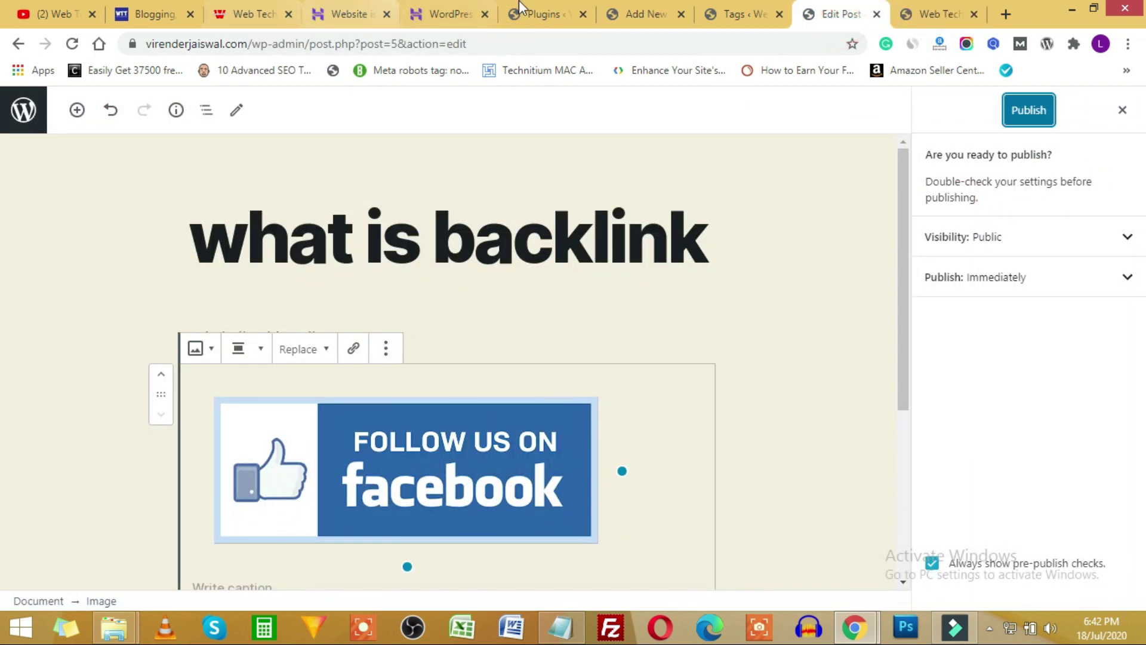
pyautogui.click(535, 3)
pyautogui.click(645, 7)
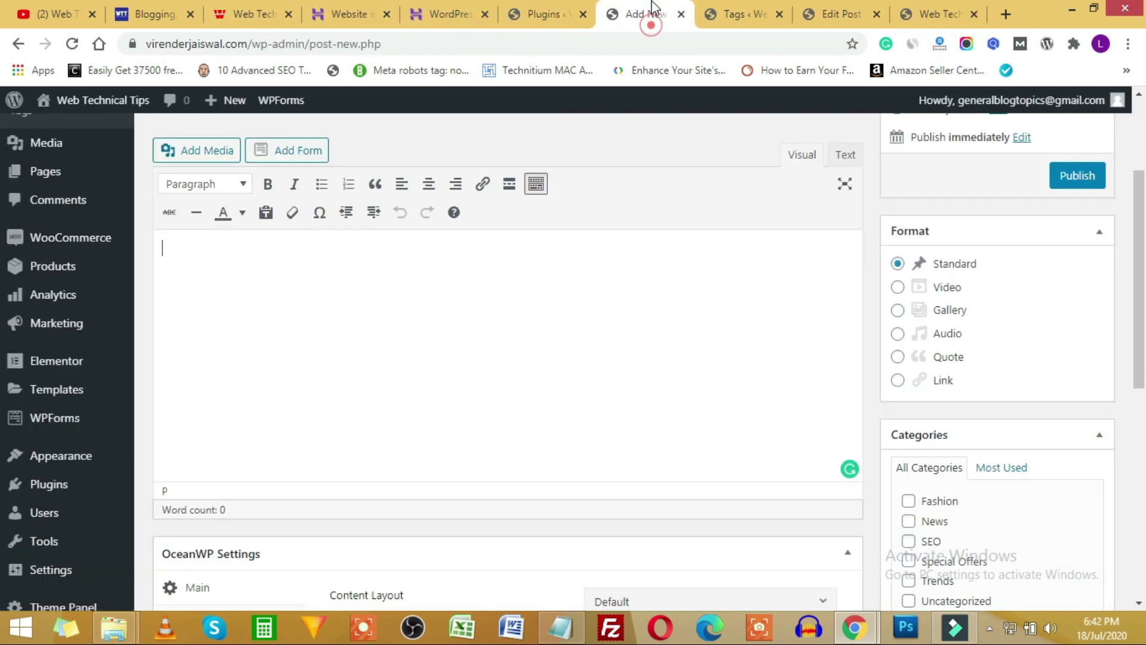
pyautogui.scroll(3, 991, 376)
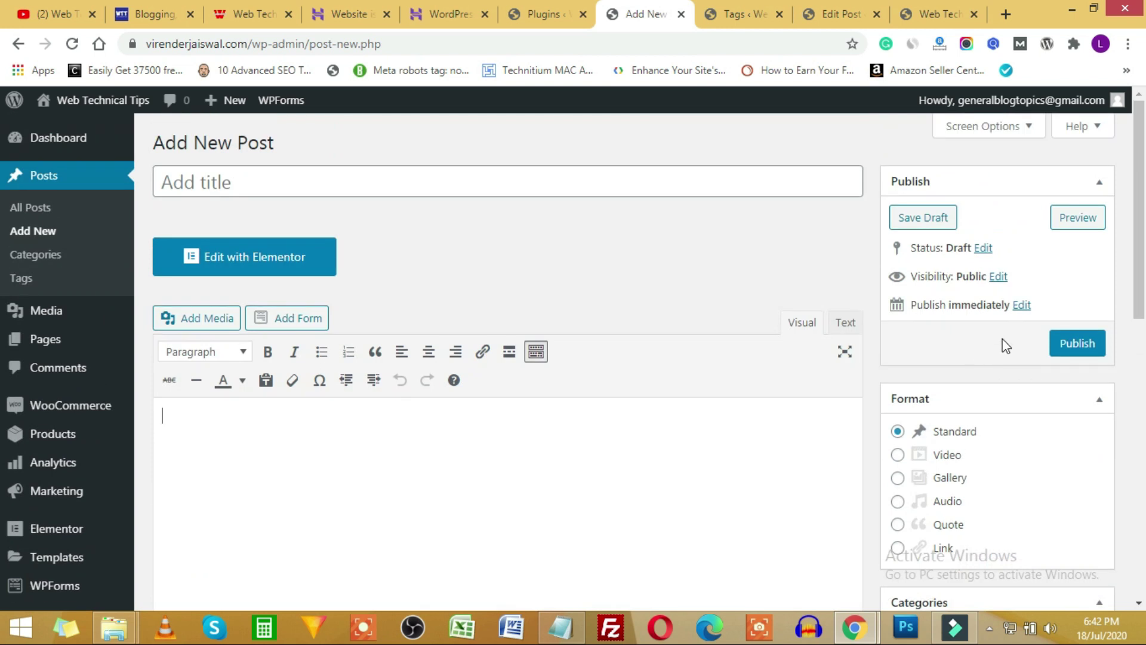
pyautogui.scroll(-8, 1006, 343)
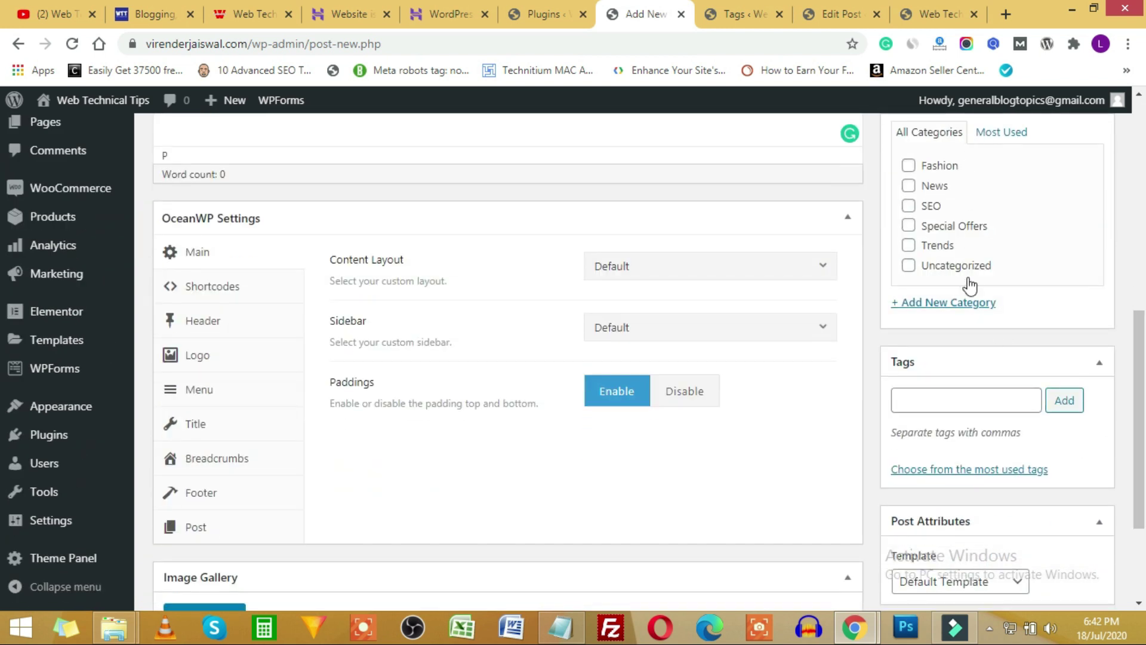
pyautogui.scroll(-3, 970, 270)
pyautogui.scroll(4, 743, 425)
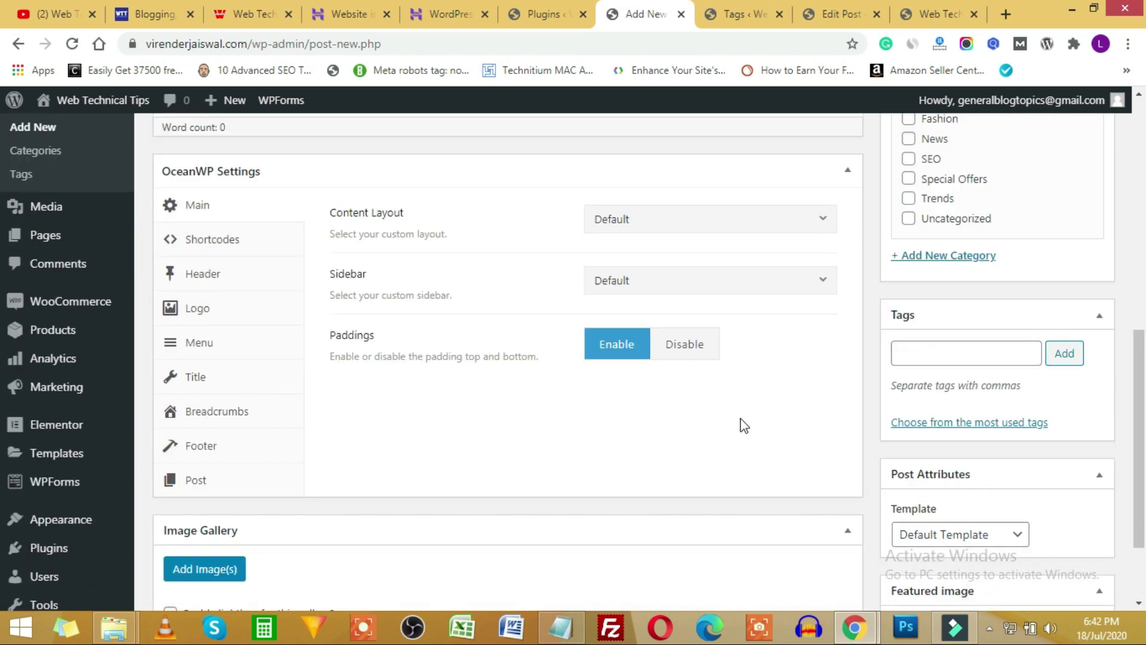
pyautogui.scroll(3, 693, 406)
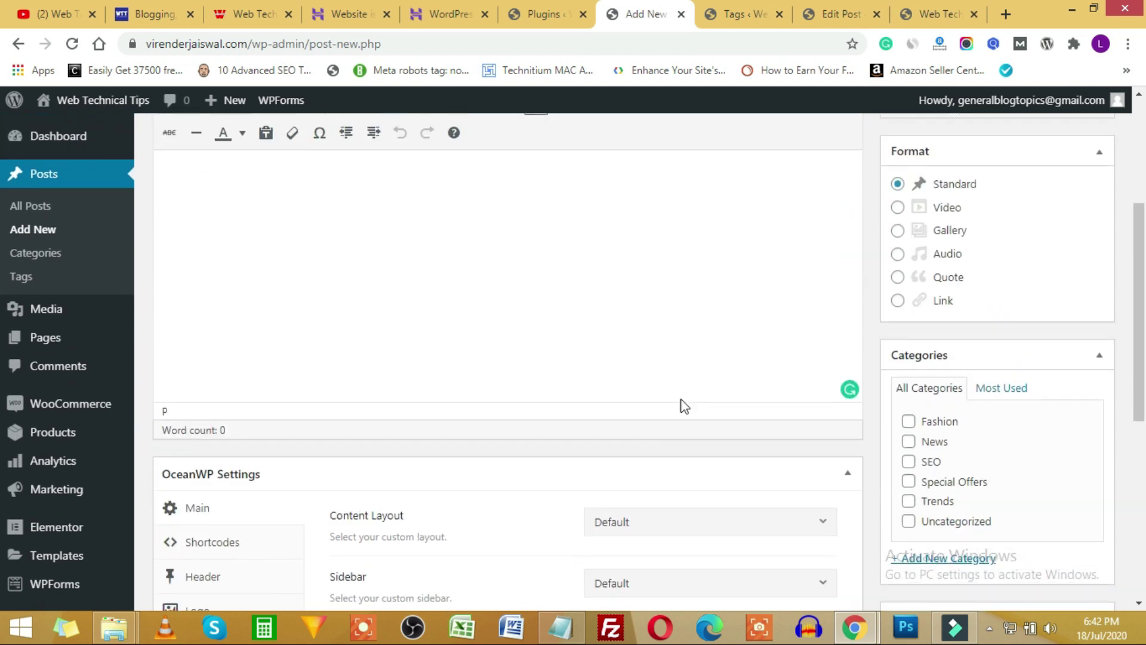
pyautogui.scroll(-6, 681, 399)
pyautogui.scroll(1, 530, 377)
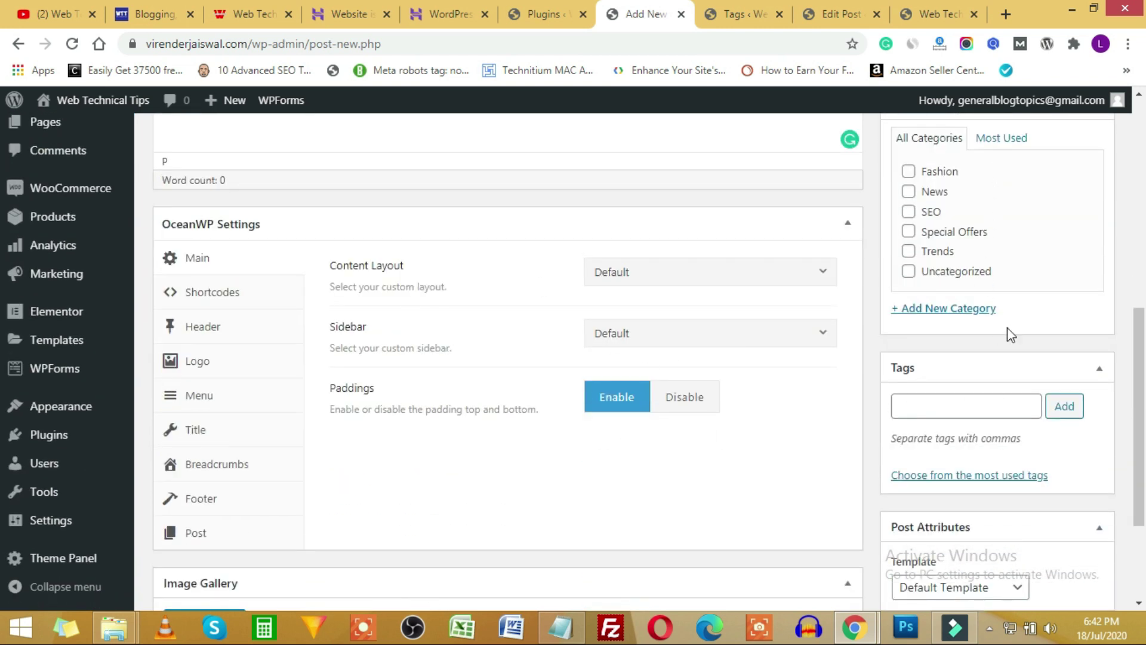
pyautogui.scroll(6, 549, 381)
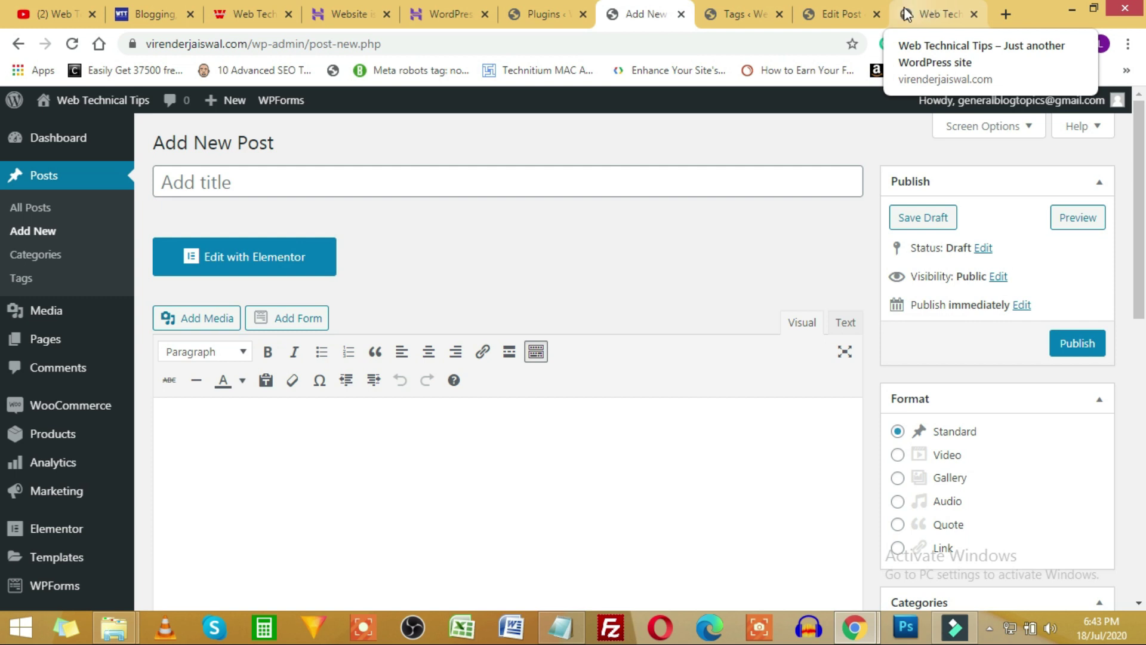
# Go from the installed plugins list to Add New and show the Popular plugins.
pyautogui.click(541, 13)
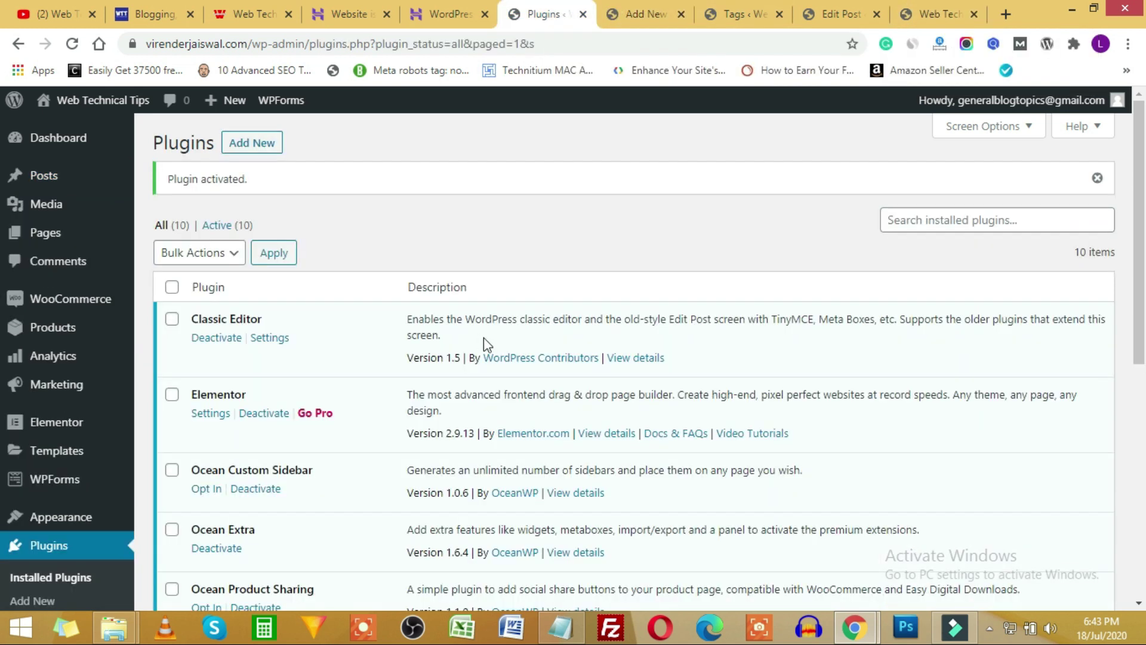
pyautogui.click(257, 149)
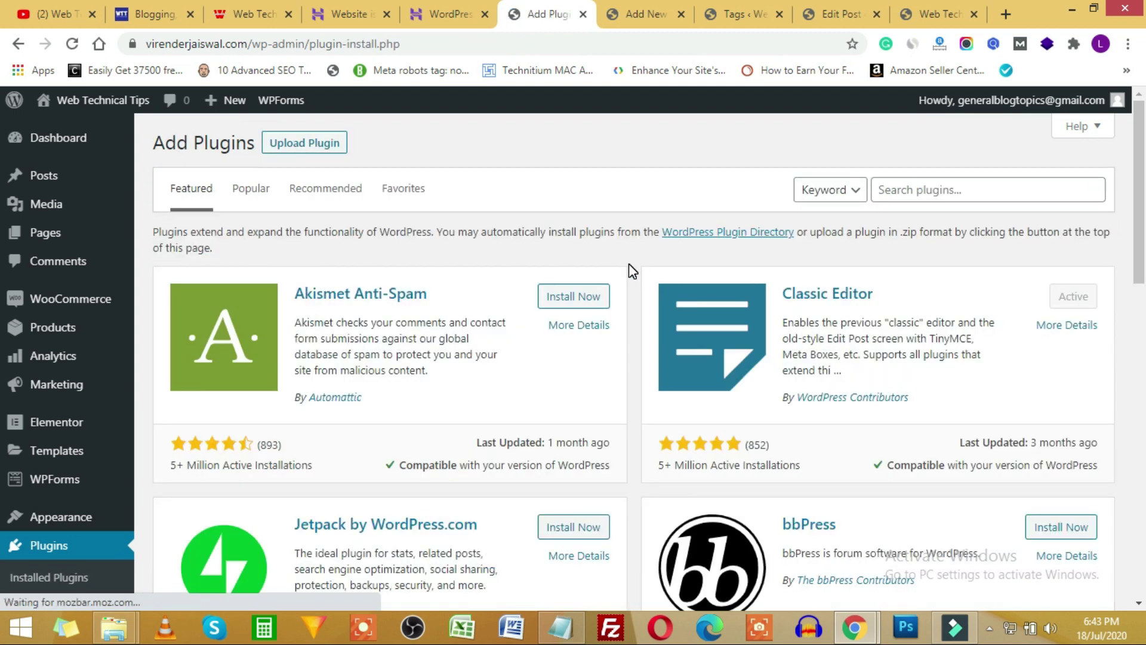
pyautogui.scroll(-2, 629, 265)
pyautogui.scroll(2, 628, 265)
pyautogui.click(246, 195)
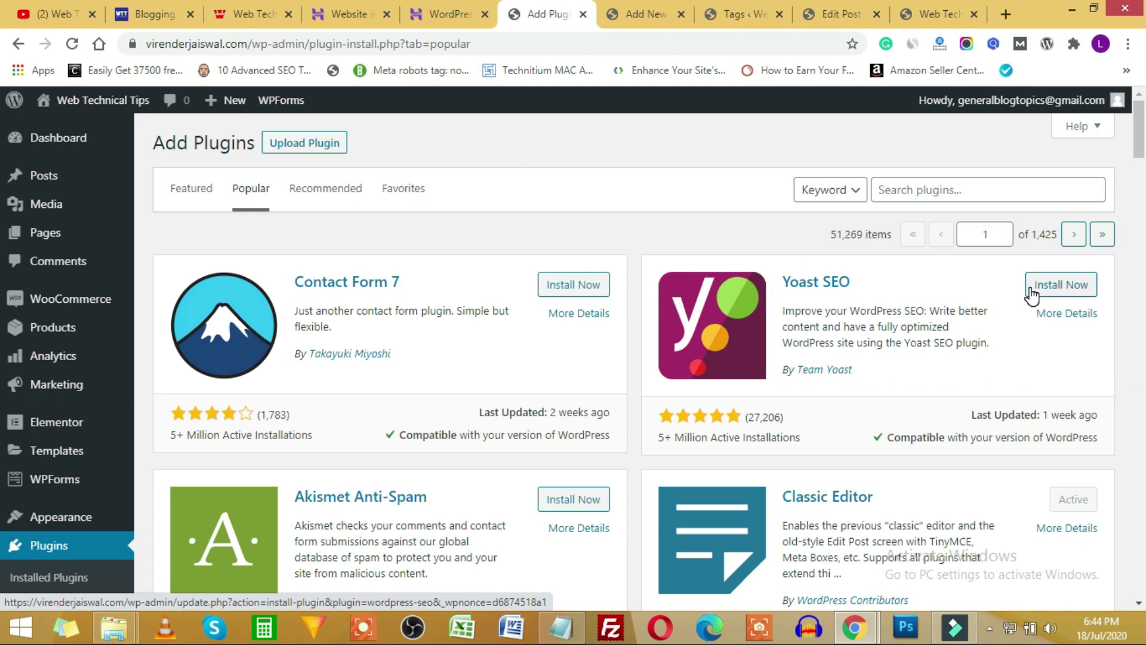
pyautogui.scroll(-4, 782, 379)
pyautogui.scroll(-3, 885, 205)
pyautogui.scroll(3, 859, 263)
pyautogui.scroll(-2, 903, 270)
pyautogui.scroll(-1, 416, 411)
pyautogui.scroll(-2, 450, 365)
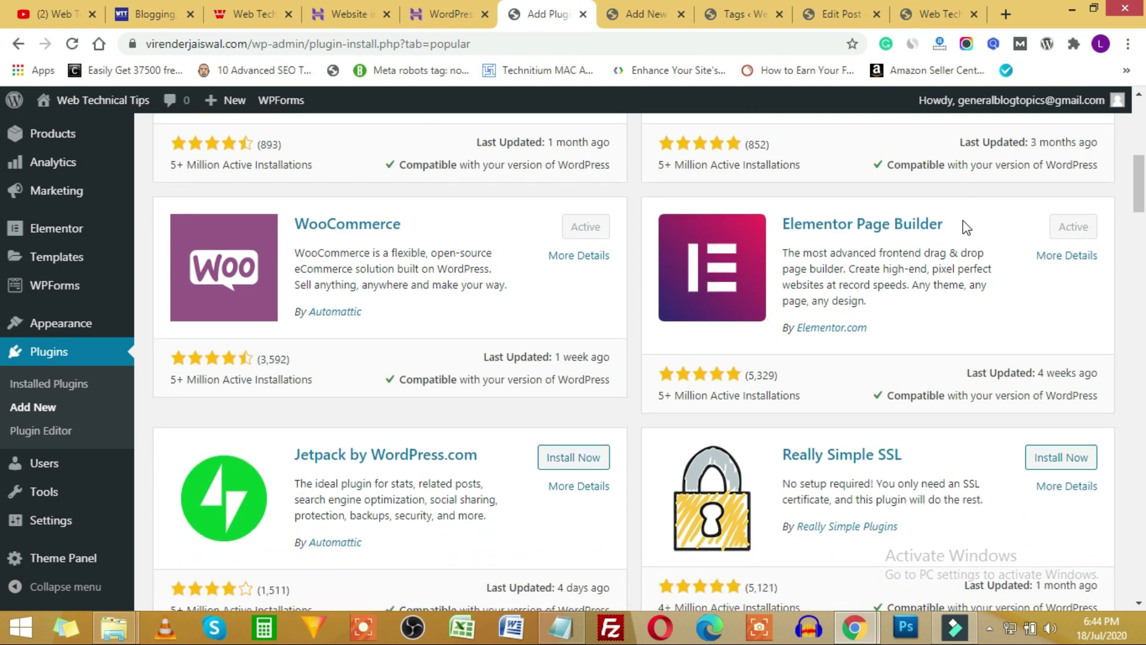
pyautogui.scroll(-3, 956, 244)
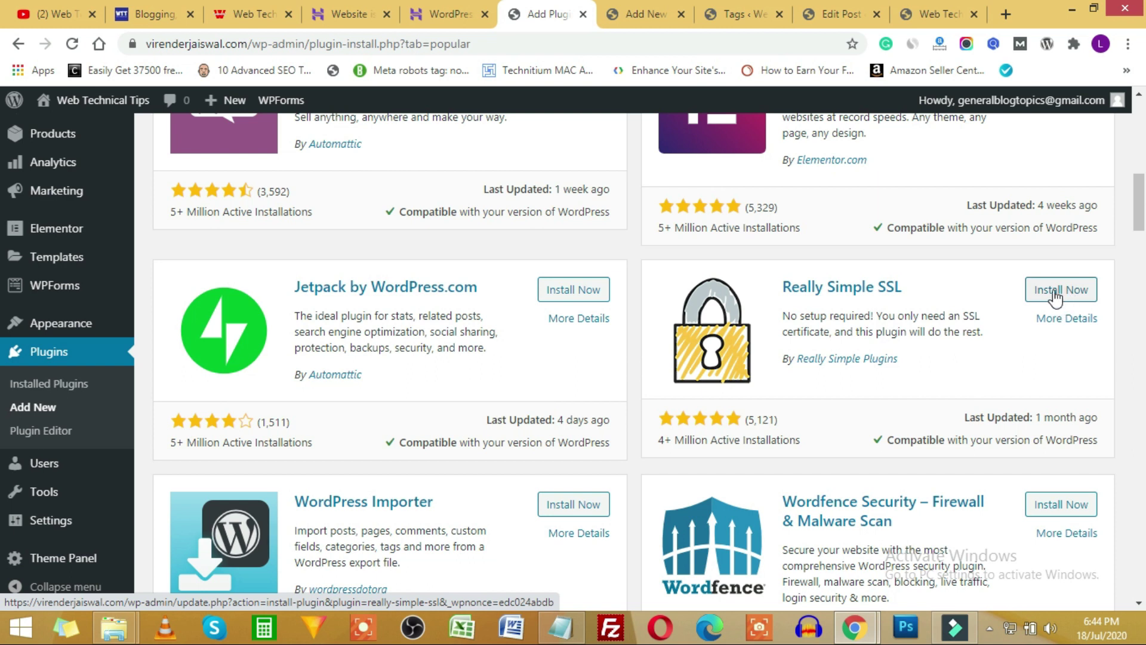
pyautogui.scroll(-5, 1025, 293)
pyautogui.scroll(1, 961, 294)
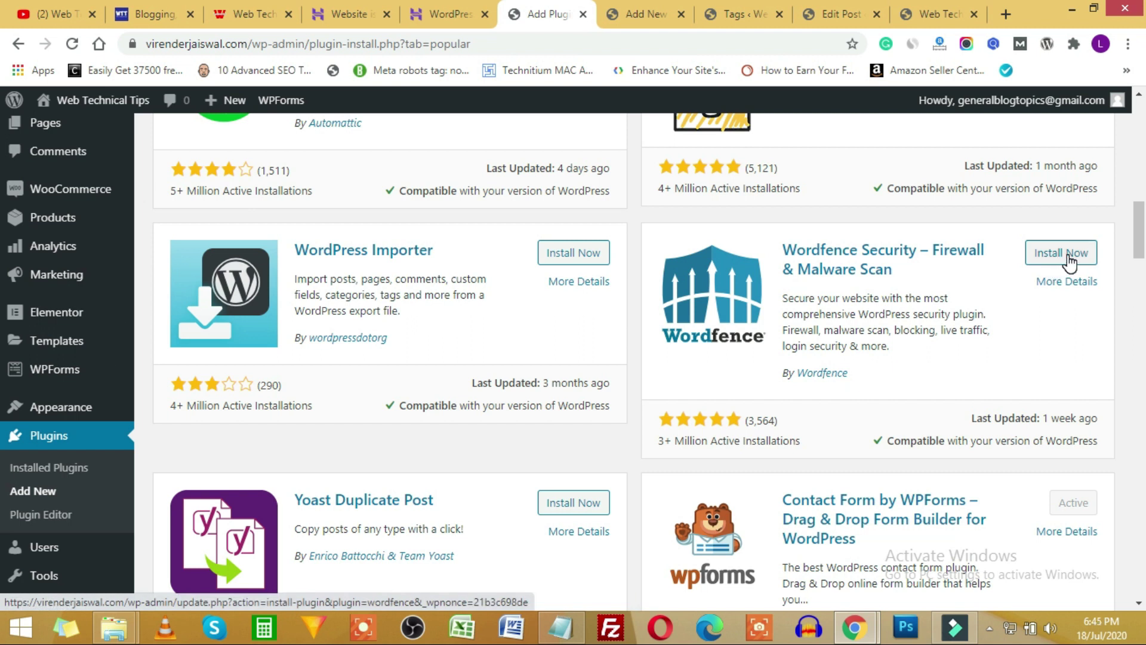
pyautogui.scroll(-5, 1015, 299)
pyautogui.scroll(15, 716, 322)
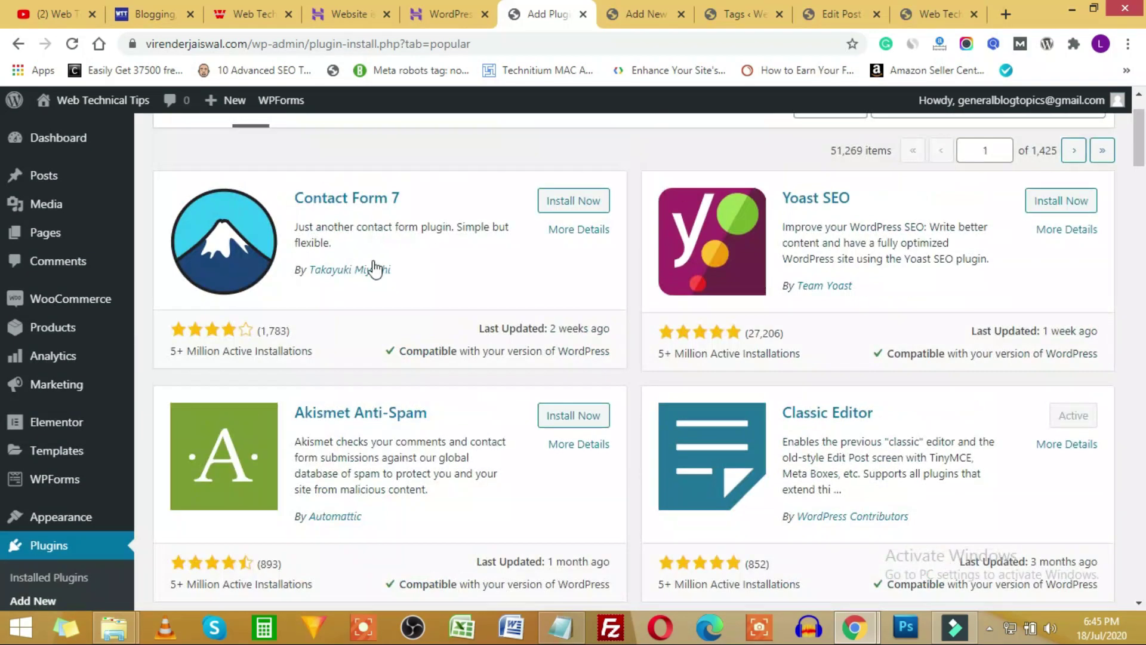
pyautogui.scroll(-15, 793, 301)
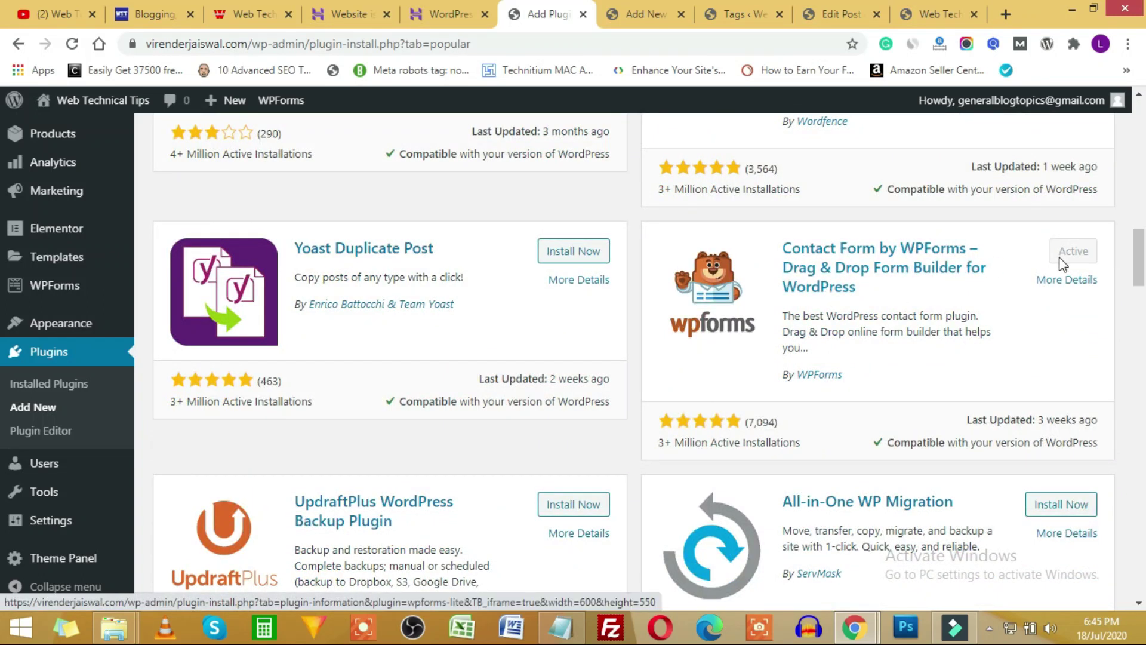
pyautogui.scroll(-4, 1025, 272)
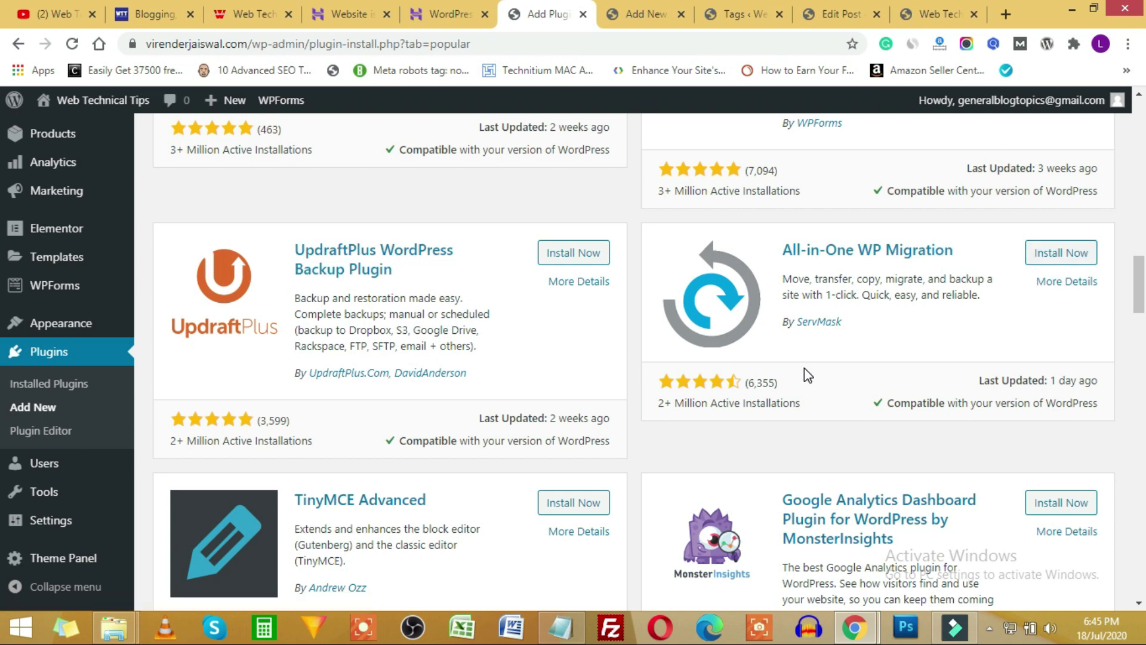
pyautogui.scroll(-1, 799, 361)
pyautogui.scroll(-4, 802, 365)
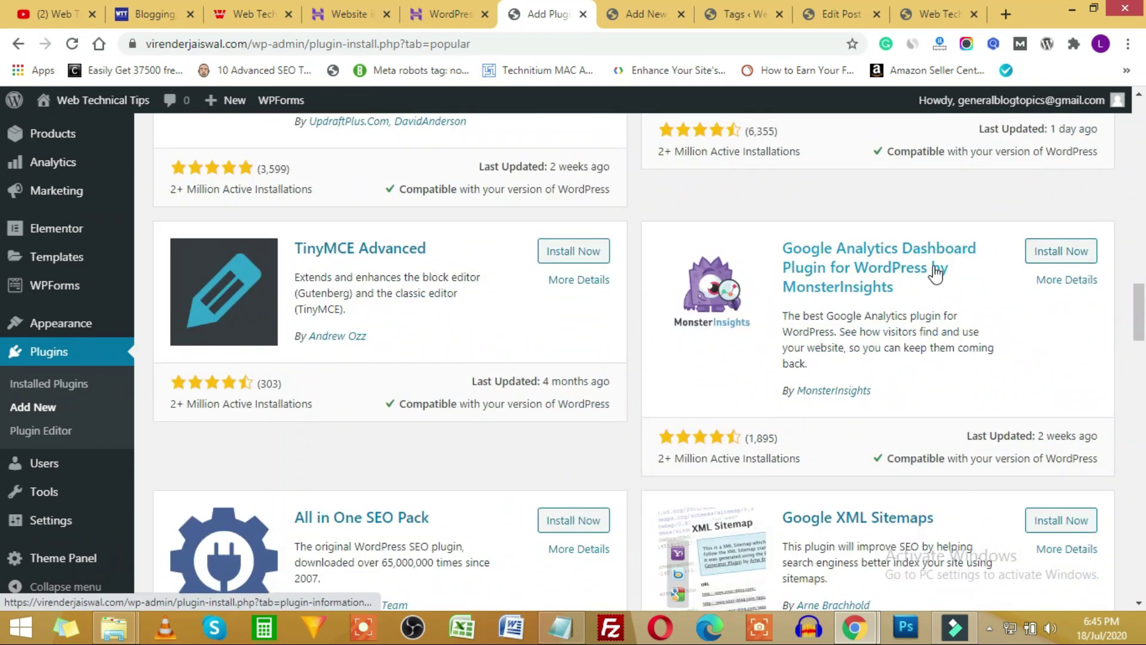
pyautogui.scroll(-1, 863, 298)
pyautogui.scroll(-4, 863, 298)
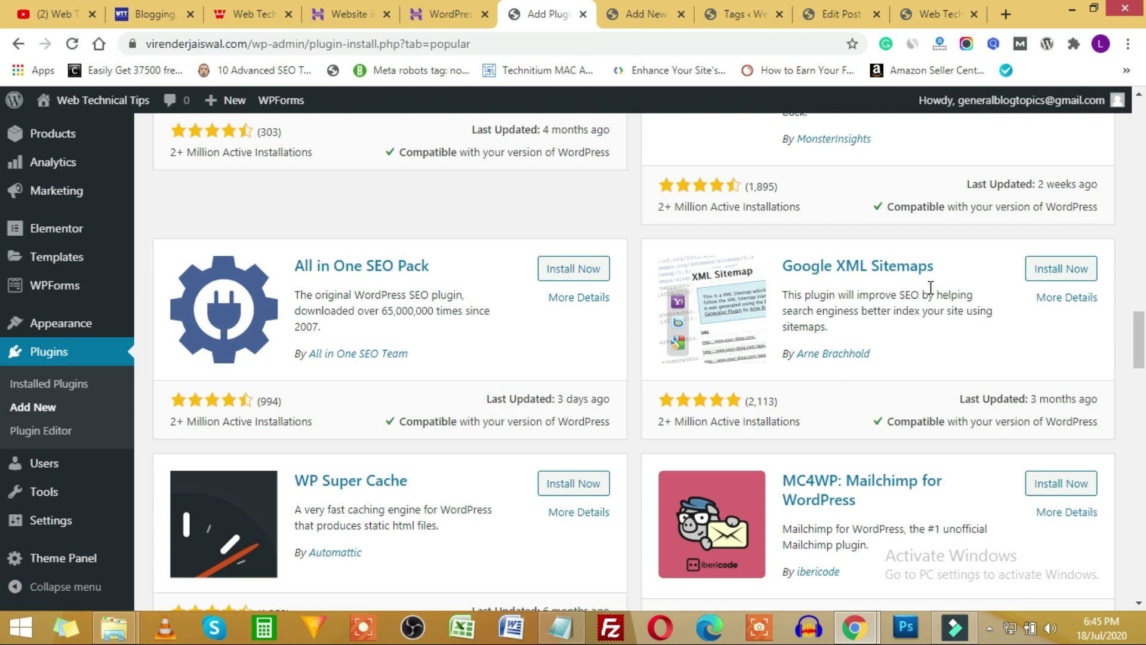
pyautogui.scroll(-3, 931, 287)
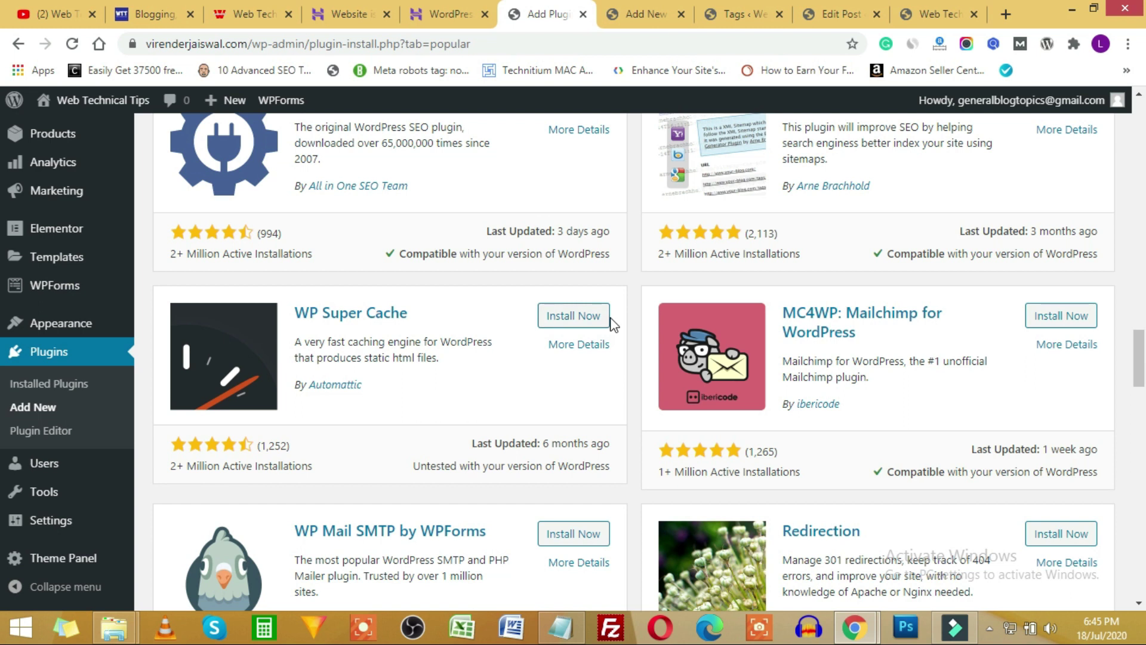
pyautogui.scroll(-1, 634, 297)
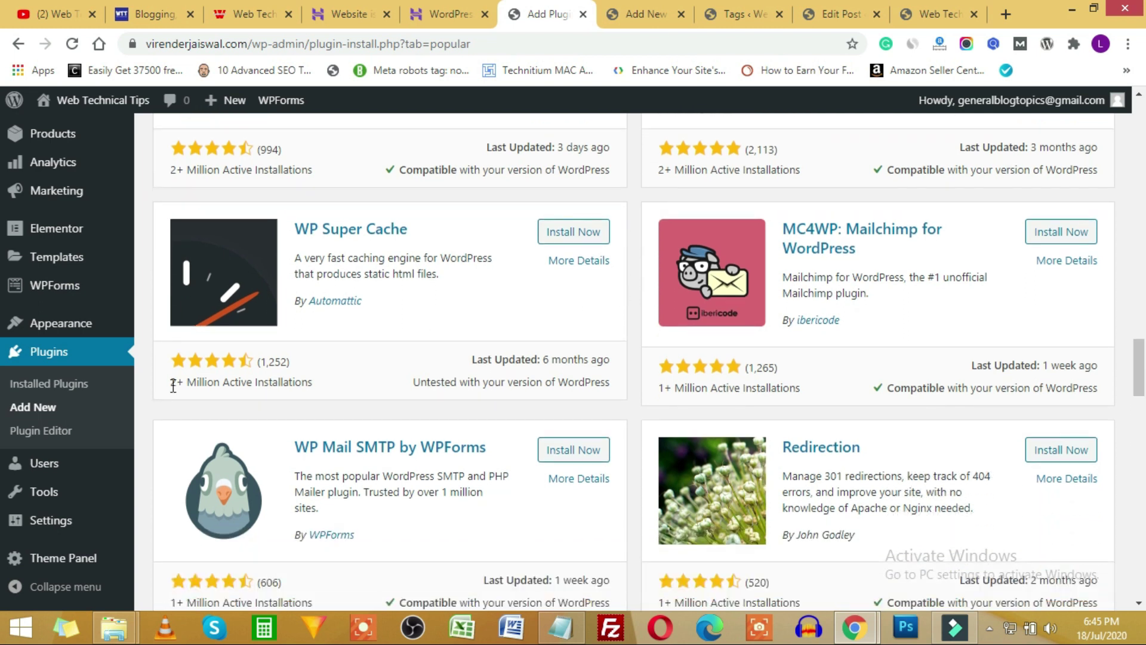
pyautogui.moveTo(173, 386); pyautogui.dragTo(302, 378)
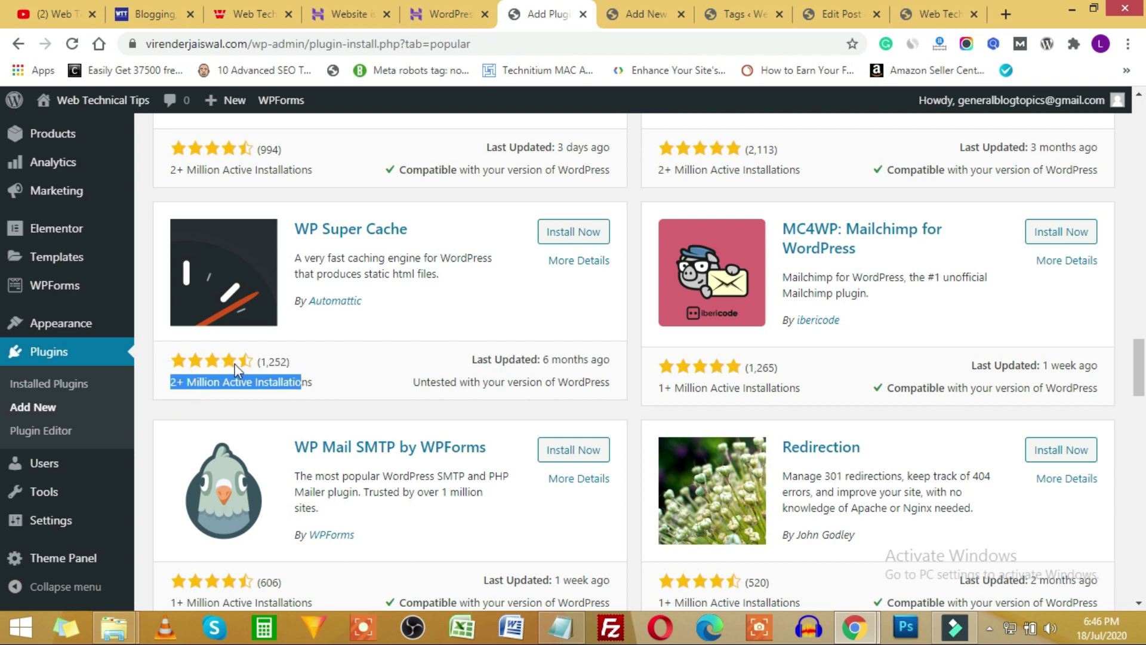
pyautogui.click(592, 362)
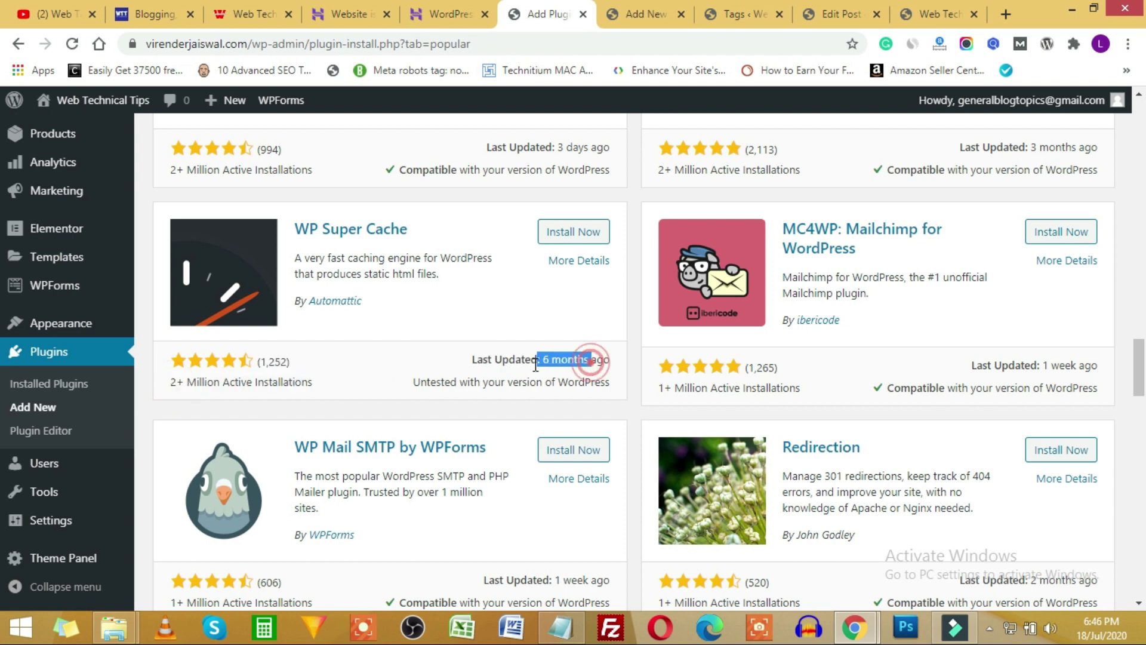
pyautogui.tripleClick(440, 383)
pyautogui.click(577, 386)
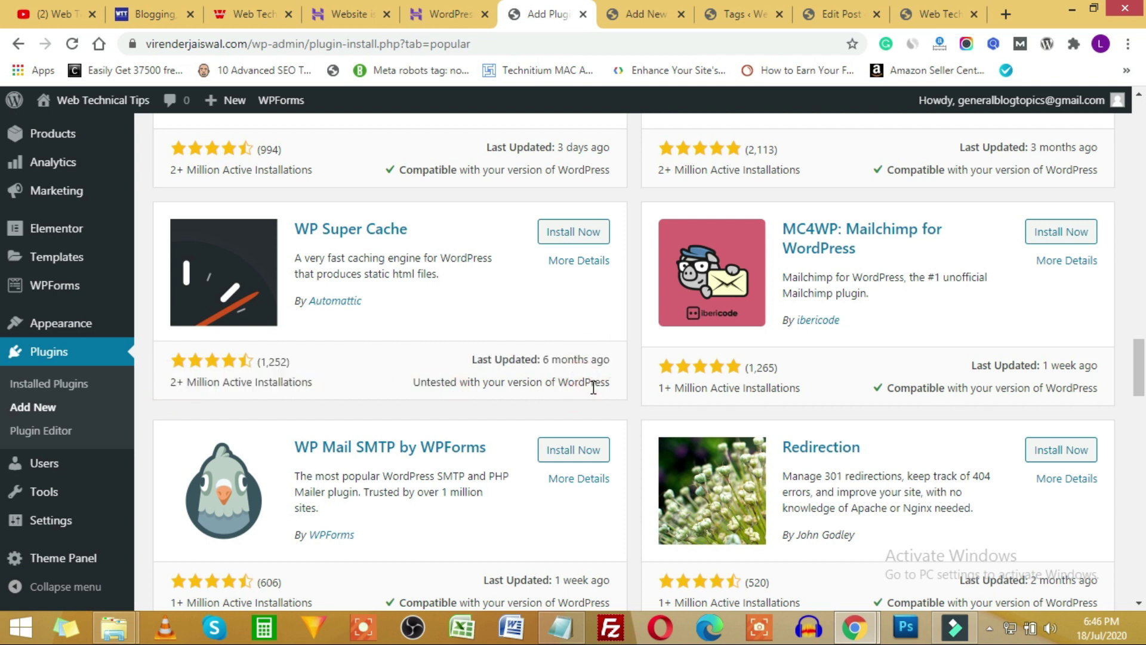
pyautogui.scroll(1, 597, 386)
pyautogui.doubleClick(427, 253)
pyautogui.moveTo(394, 254); pyautogui.dragTo(256, 234)
pyautogui.moveTo(457, 466); pyautogui.dragTo(540, 467)
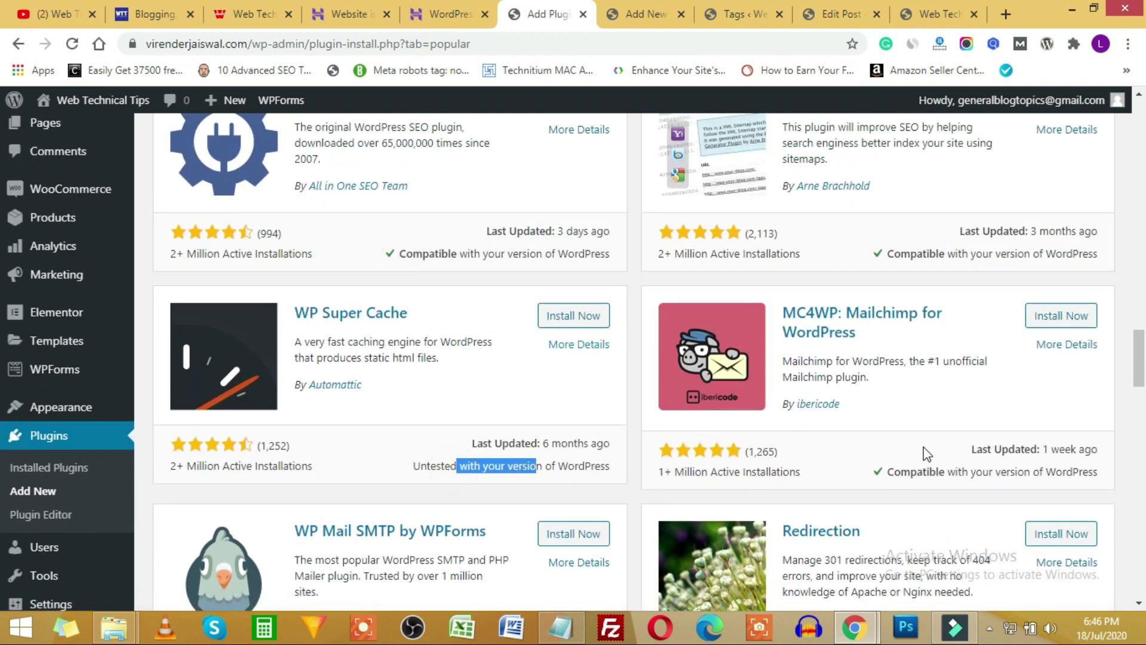
pyautogui.doubleClick(958, 254)
pyautogui.scroll(-3, 629, 297)
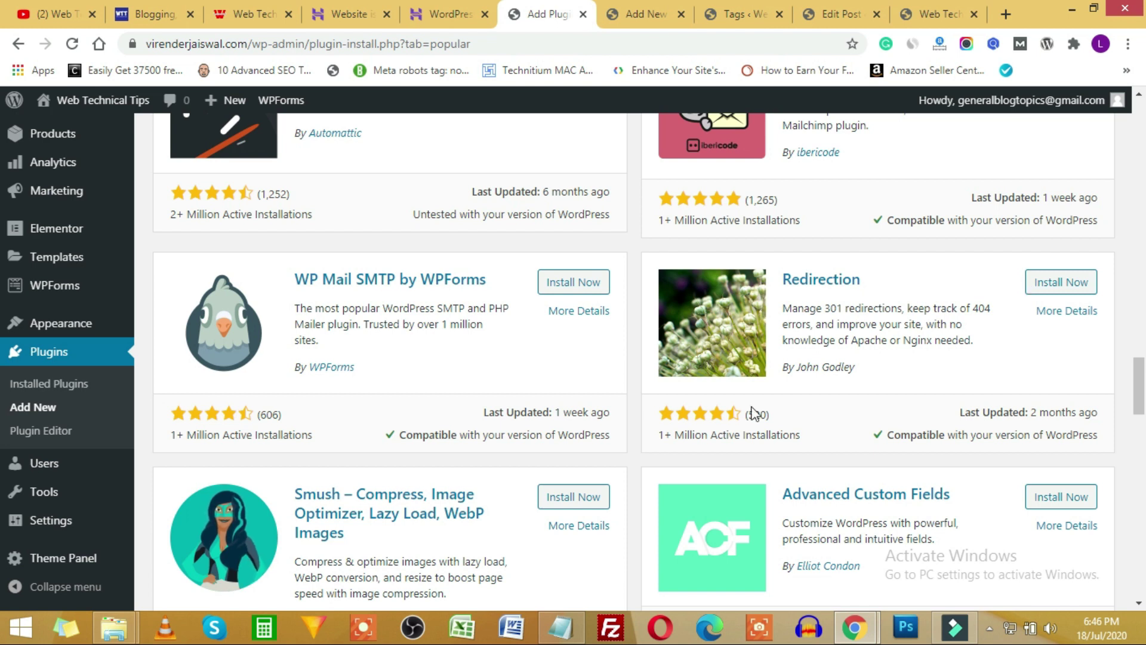
pyautogui.scroll(-1, 392, 486)
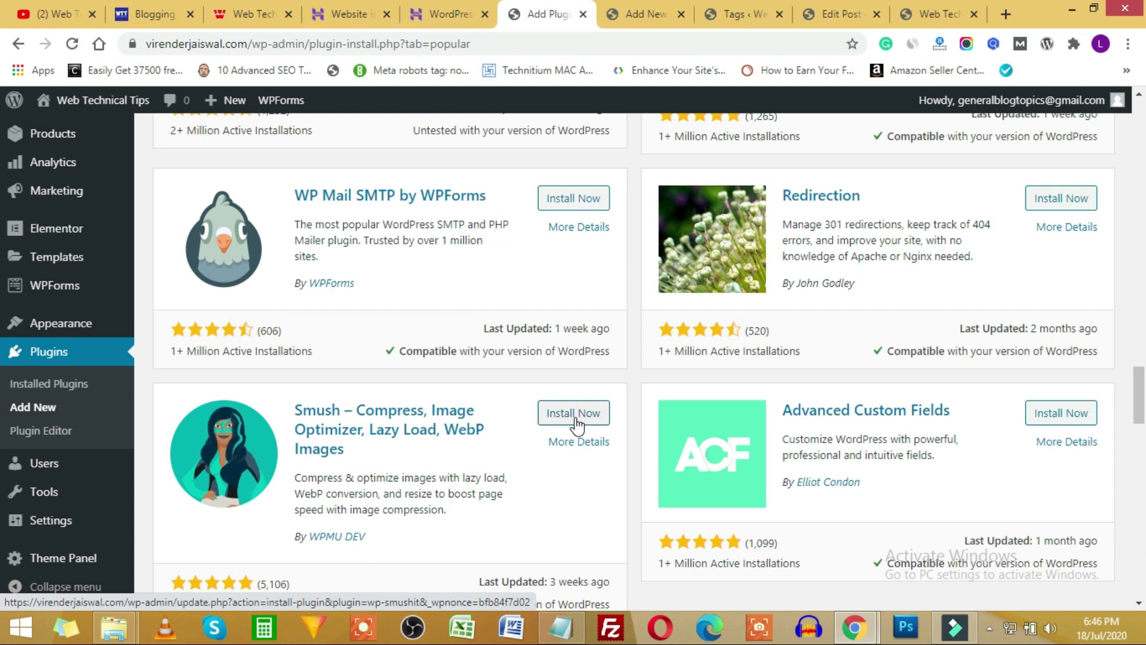
pyautogui.scroll(-7, 645, 392)
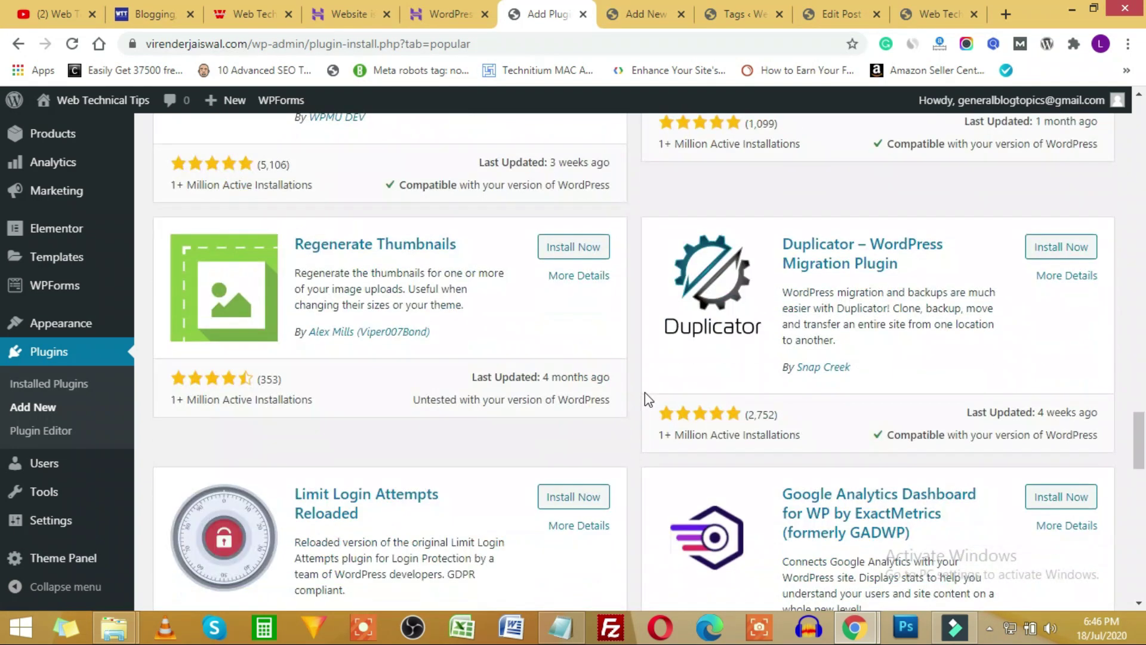
pyautogui.scroll(-4, 645, 392)
pyautogui.scroll(-5, 636, 400)
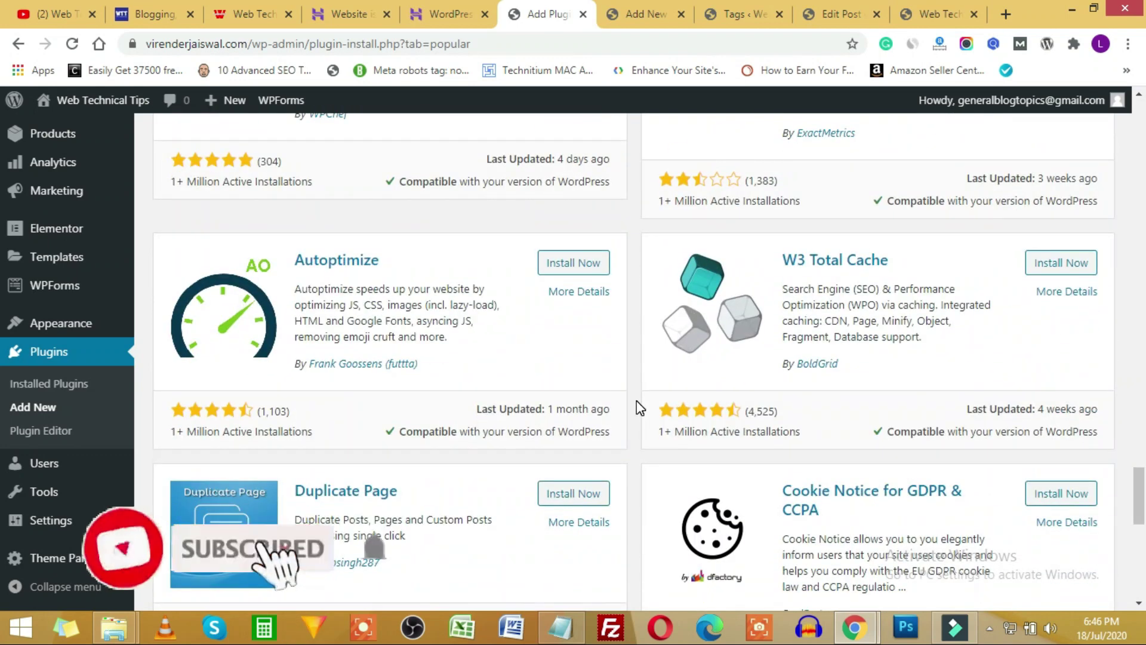
pyautogui.scroll(-4, 636, 400)
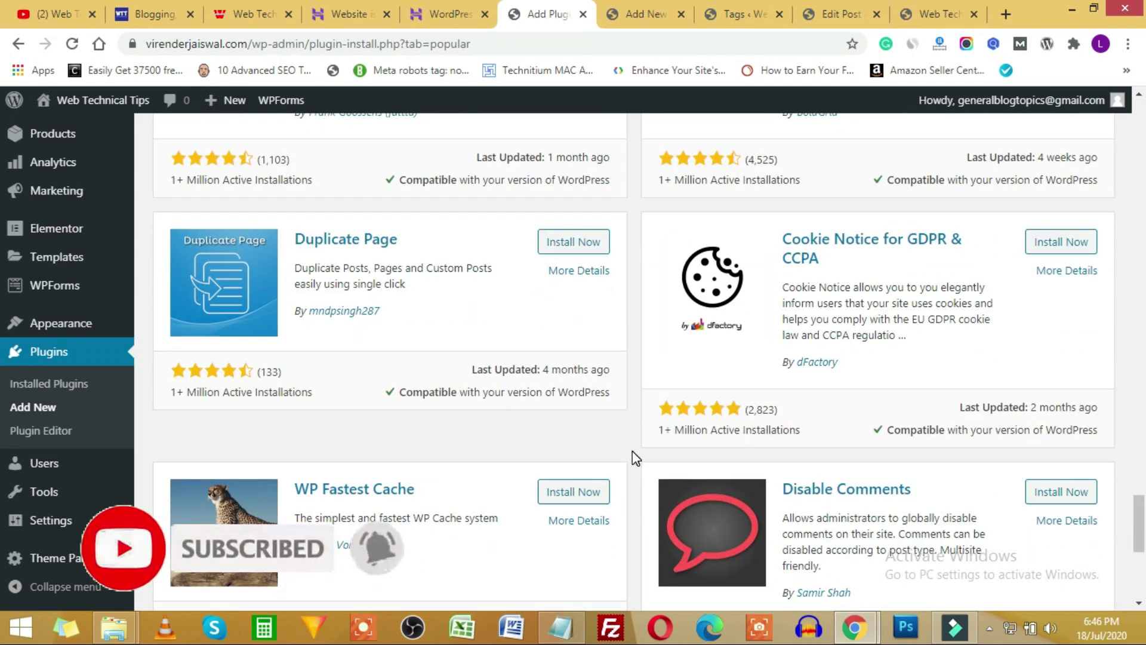
pyautogui.scroll(20, 632, 454)
pyautogui.scroll(10, 633, 450)
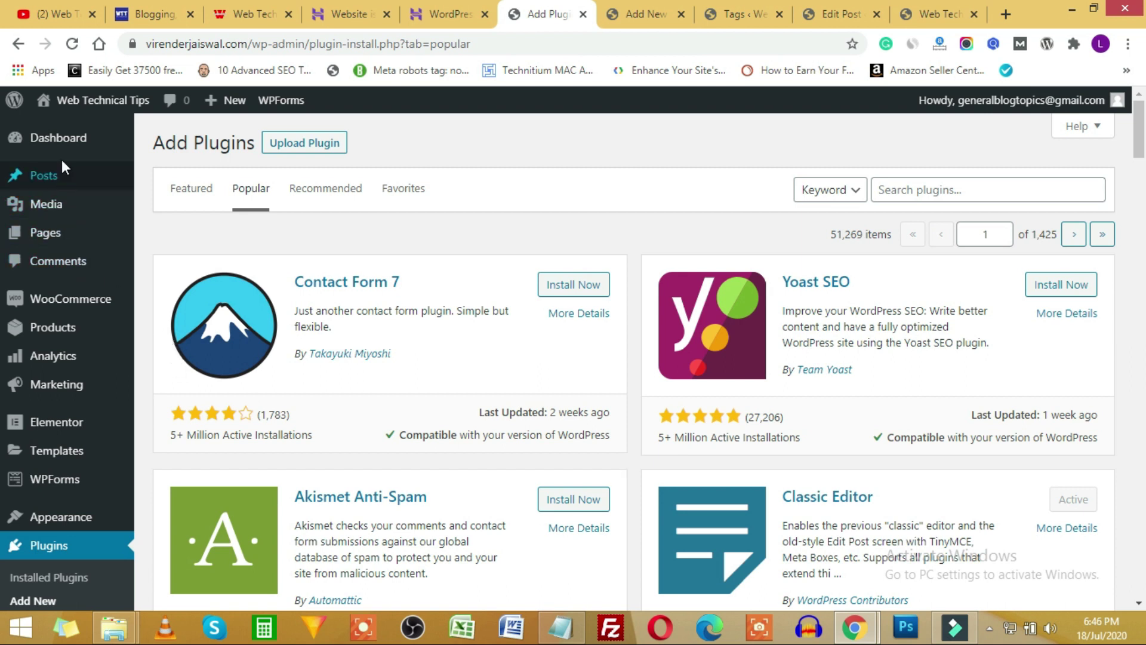
pyautogui.scroll(-9, 27, 355)
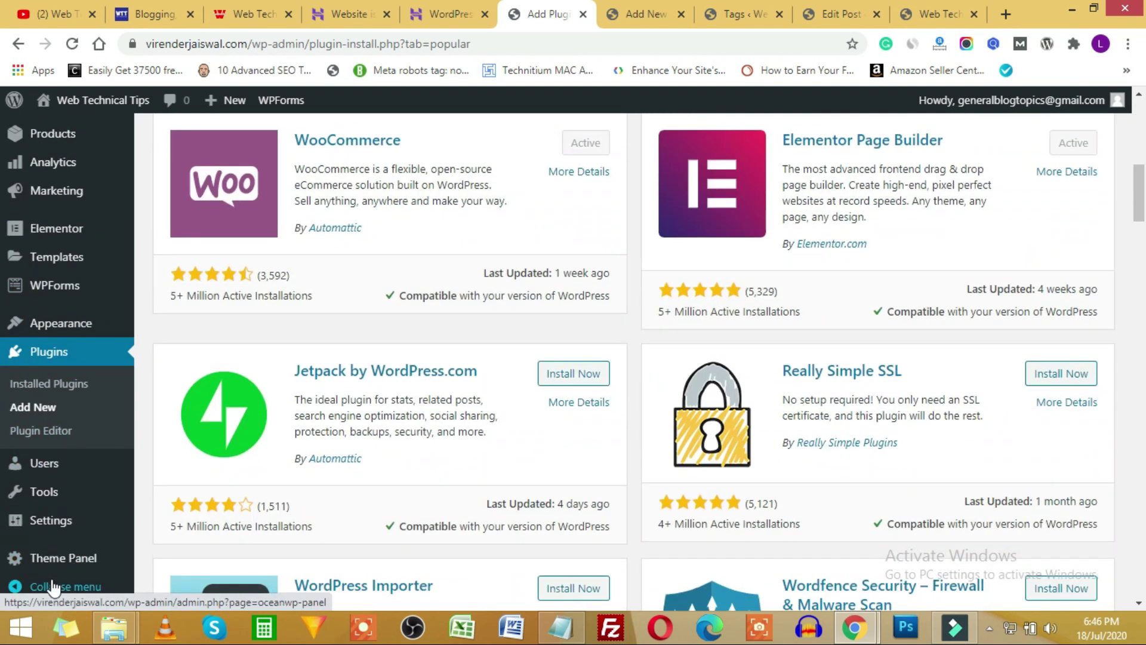
pyautogui.scroll(9, 38, 418)
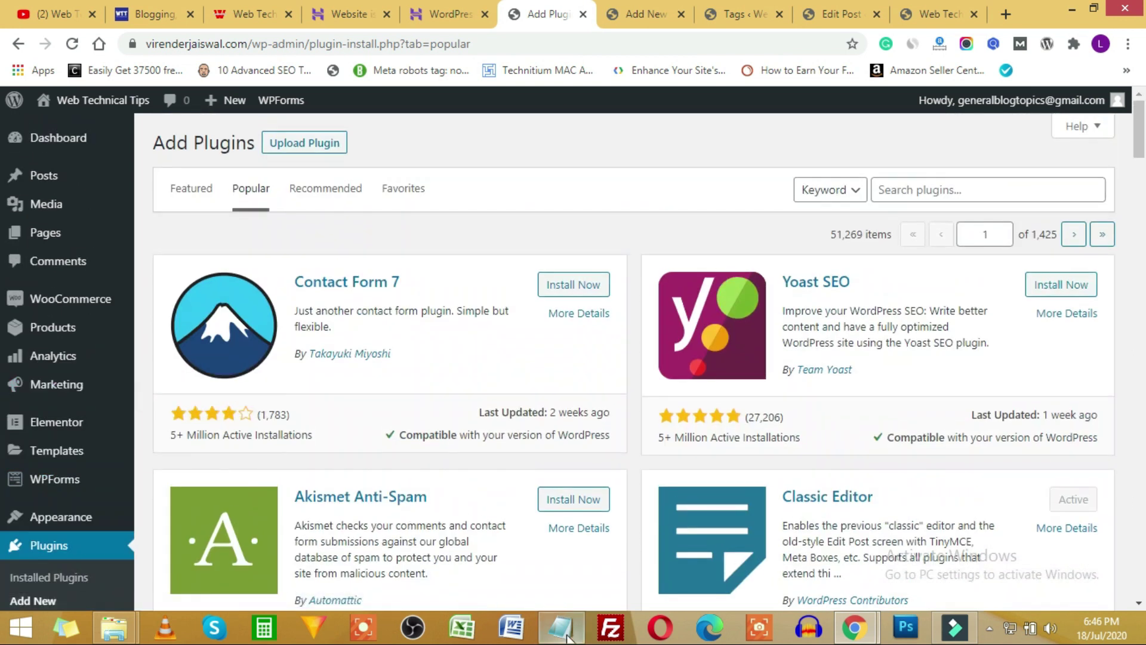
# Highlight the Install Theme & Plugin, Theme Customization and professional-look topics, then open Pages.
pyautogui.click(560, 626)
pyautogui.moveTo(325, 160); pyautogui.dragTo(439, 160)
pyautogui.moveTo(336, 188); pyautogui.dragTo(437, 188)
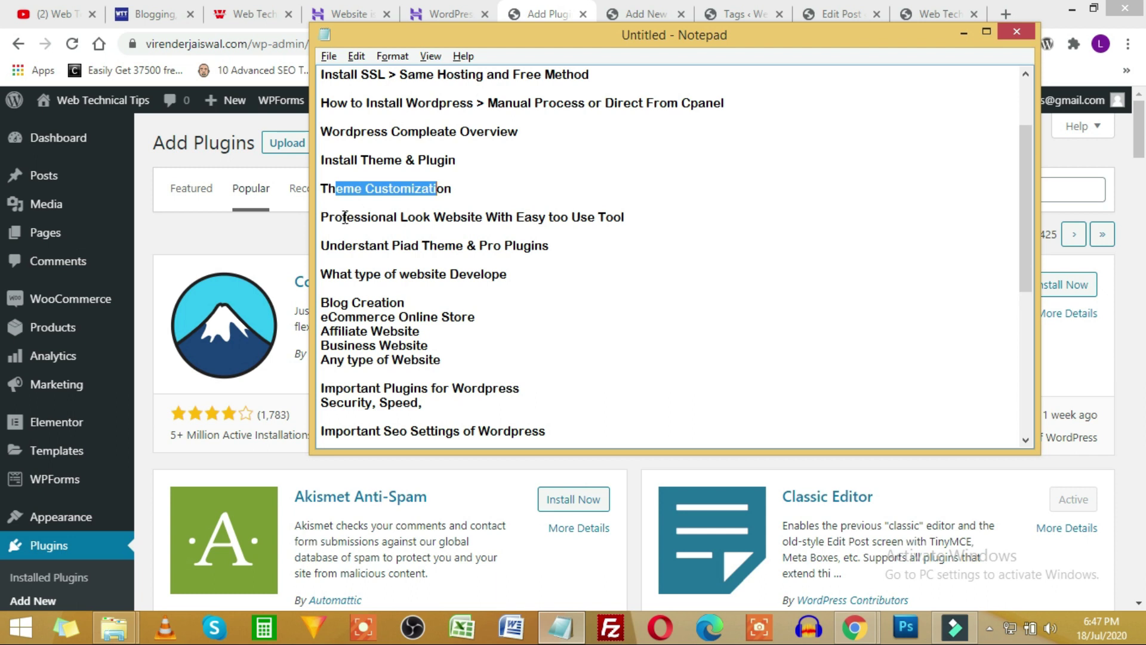
pyautogui.moveTo(336, 217); pyautogui.dragTo(615, 217)
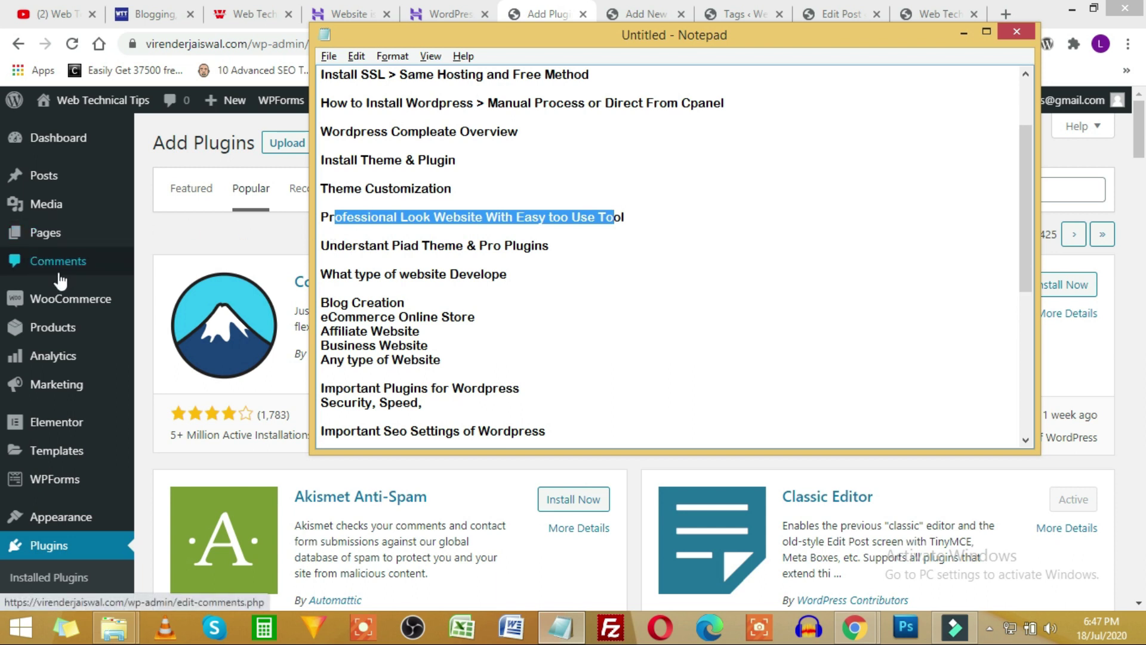
pyautogui.moveTo(57, 435)
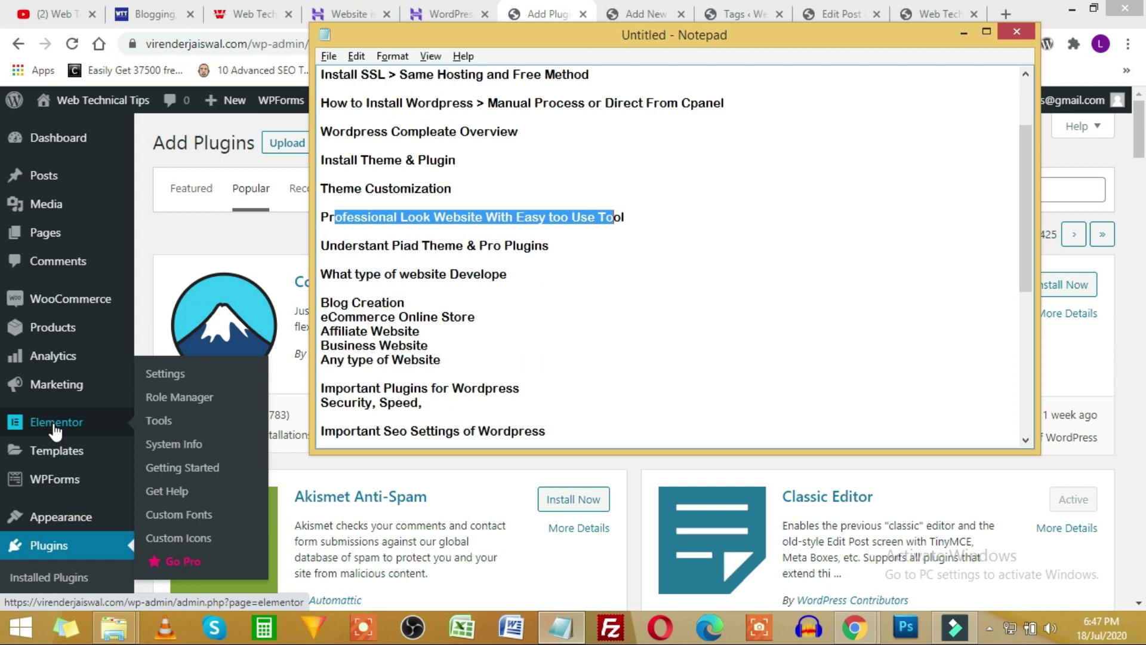
pyautogui.click(47, 238)
# Open the Pages list, check the live store, then edit Home with Elementor.
pyautogui.click(46, 234)
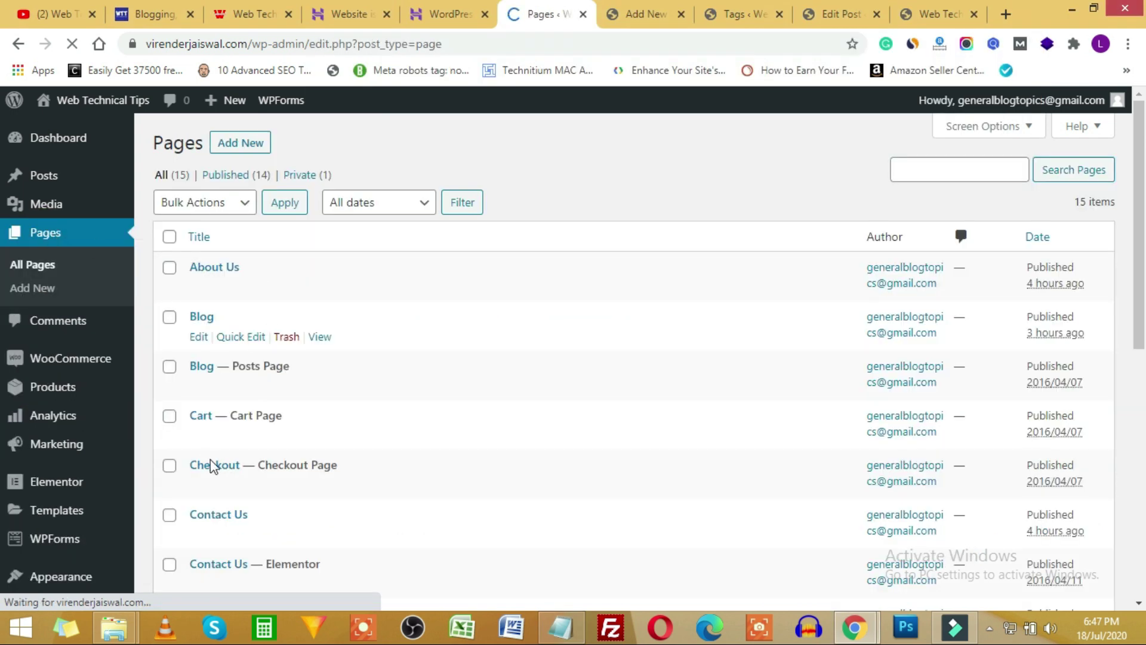
pyautogui.scroll(-4, 227, 460)
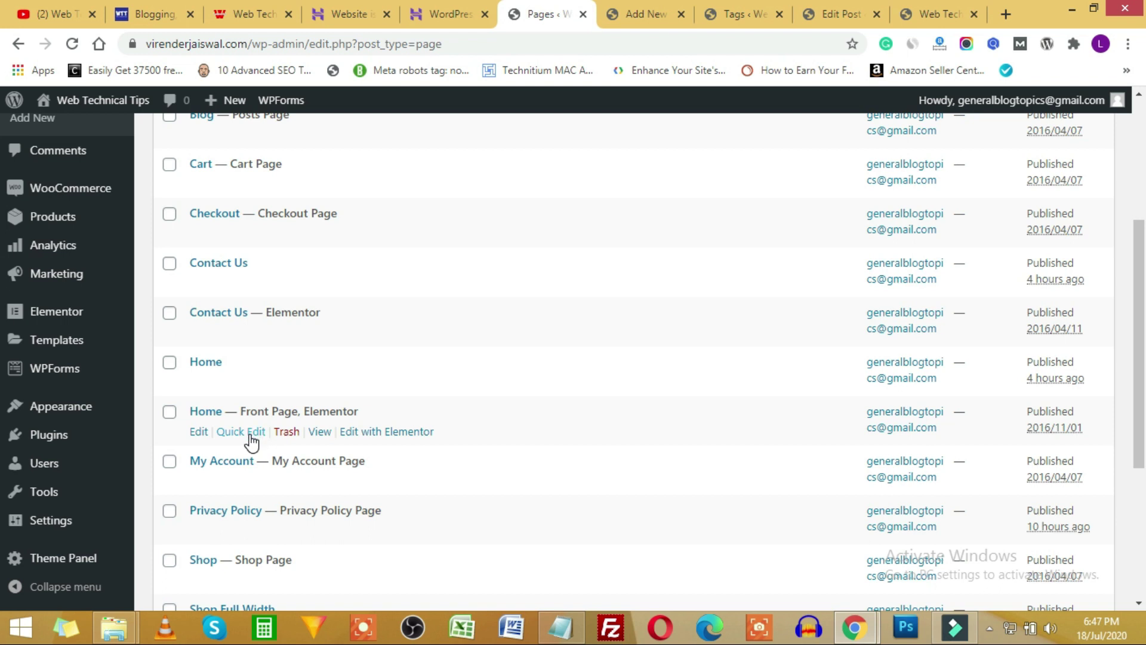
pyautogui.click(948, 12)
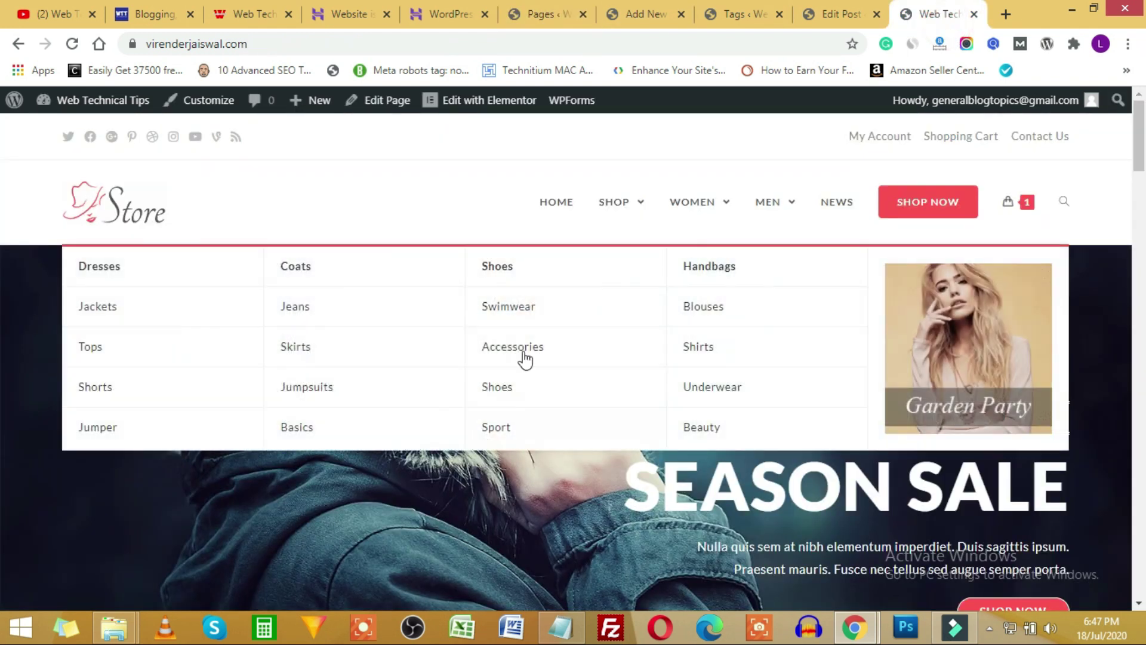
pyautogui.click(578, 10)
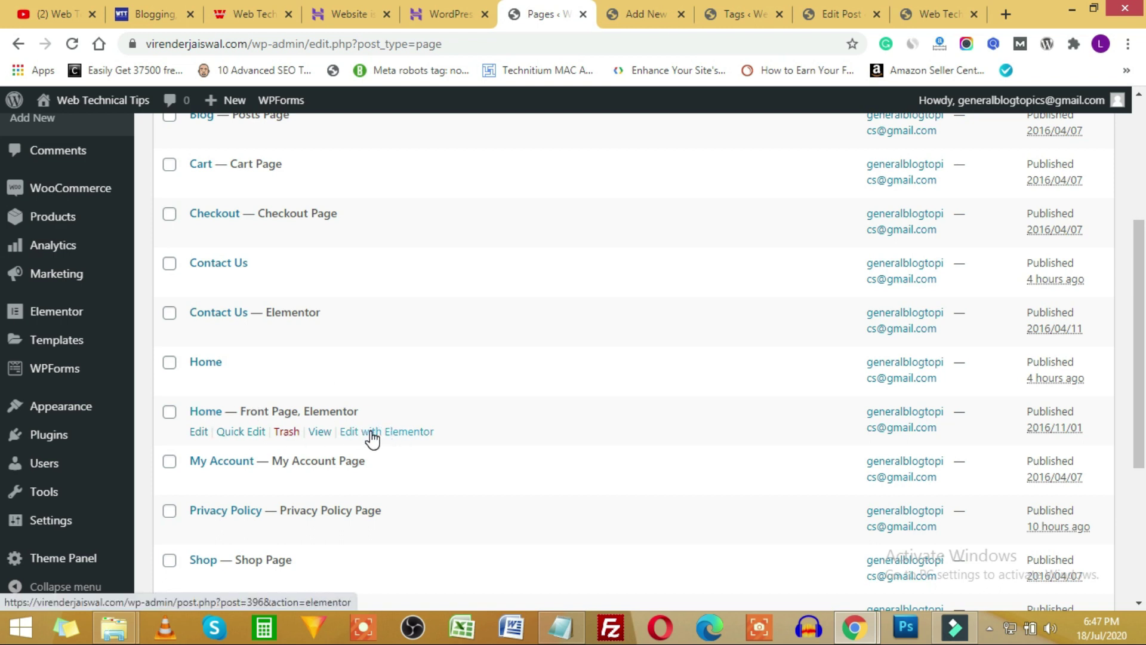
pyautogui.click(404, 439)
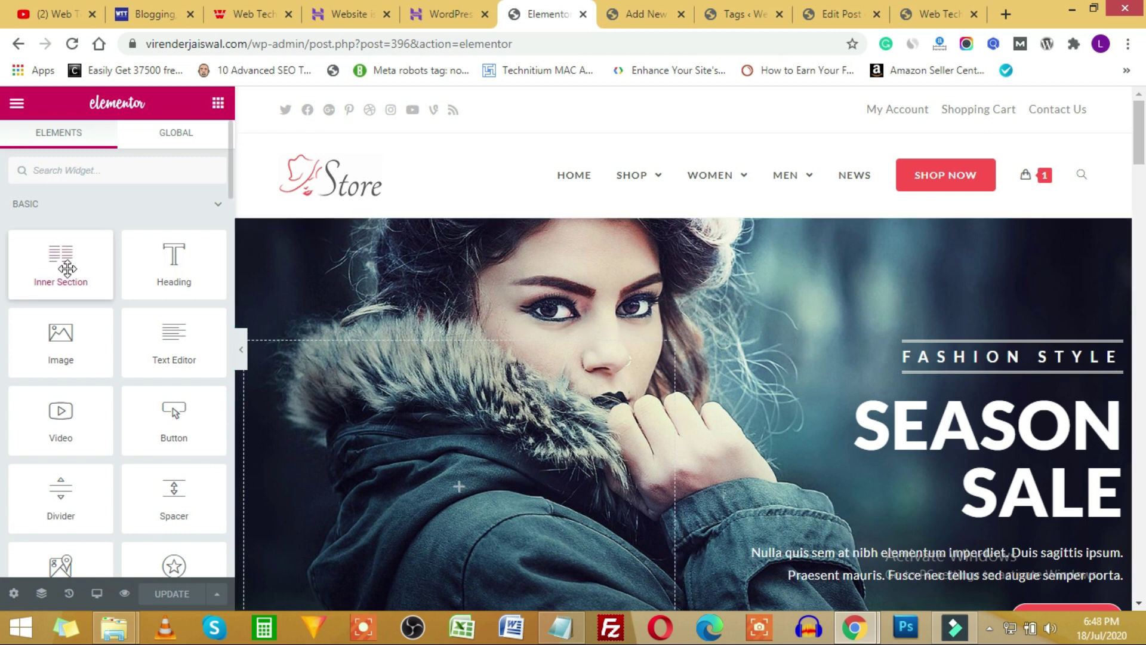
# Drag a Video widget into the empty section above the footer.
pyautogui.scroll(-4, 65, 258)
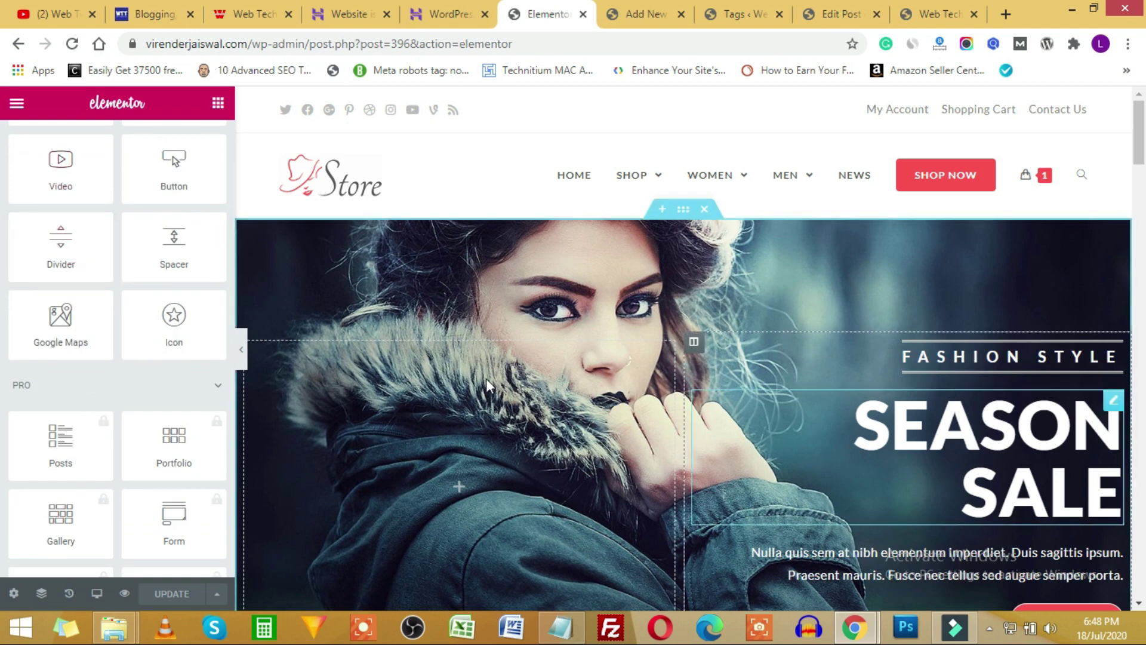
pyautogui.scroll(-15, 729, 349)
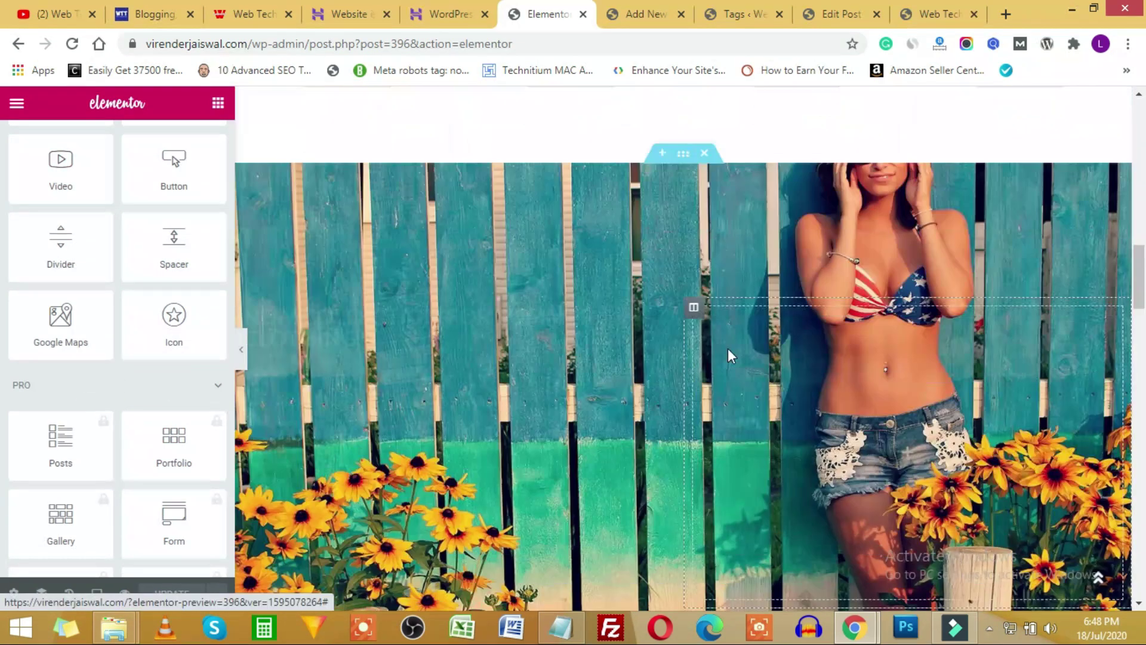
pyautogui.scroll(-10, 726, 346)
pyautogui.scroll(4, 725, 346)
pyautogui.scroll(-1, 687, 322)
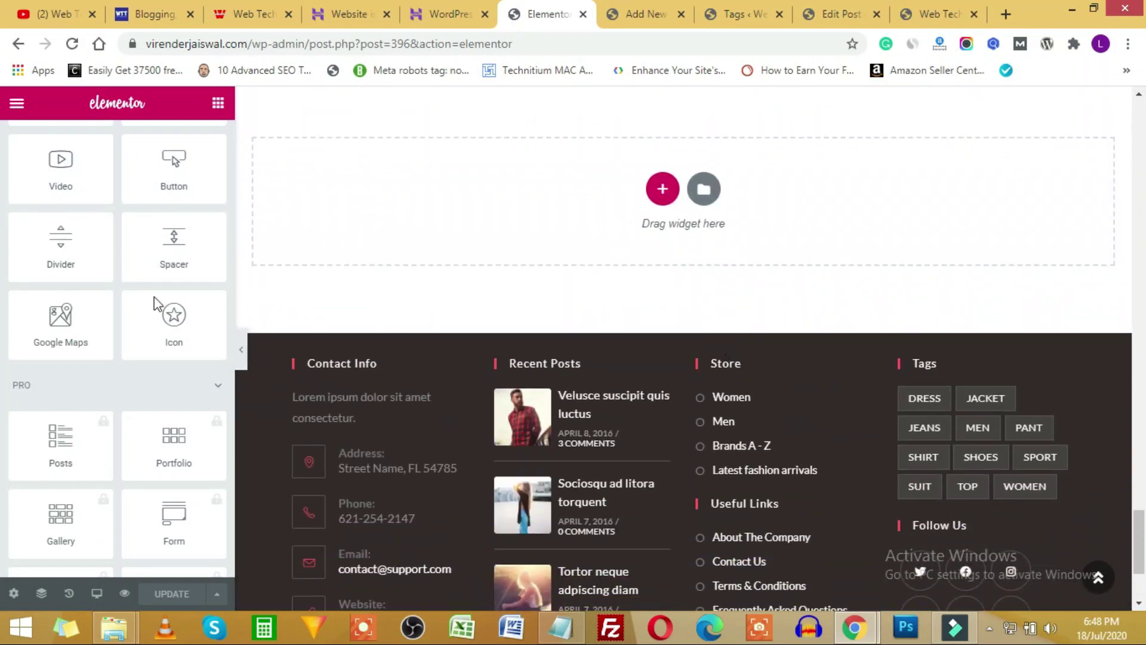
pyautogui.scroll(1, 125, 297)
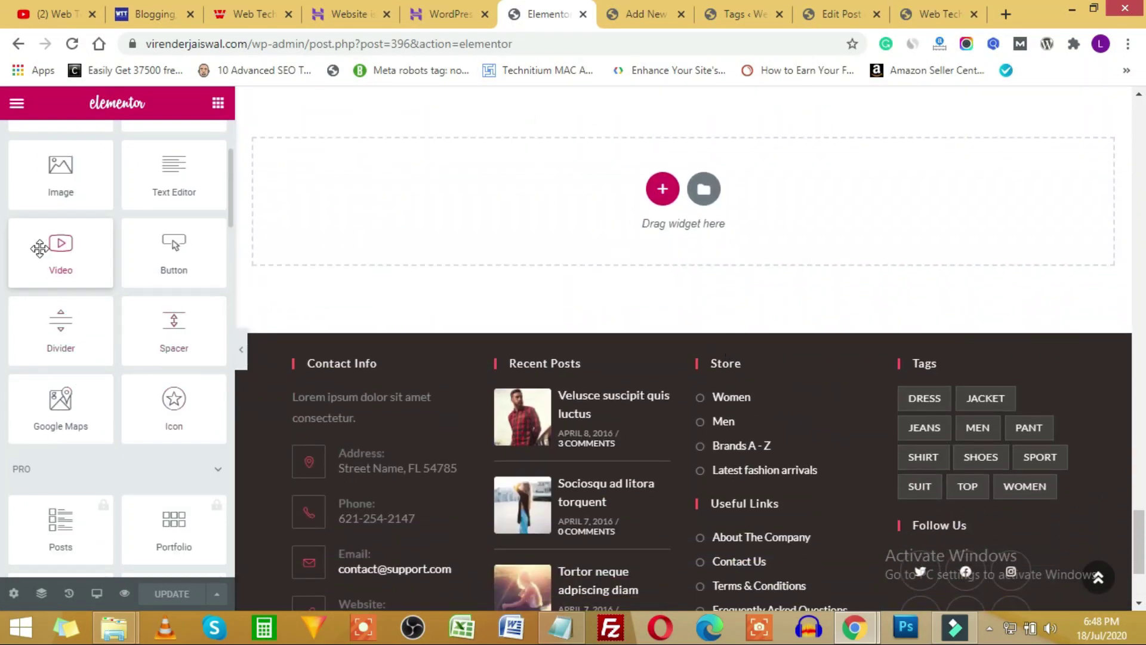
pyautogui.moveTo(76, 246); pyautogui.dragTo(571, 174)
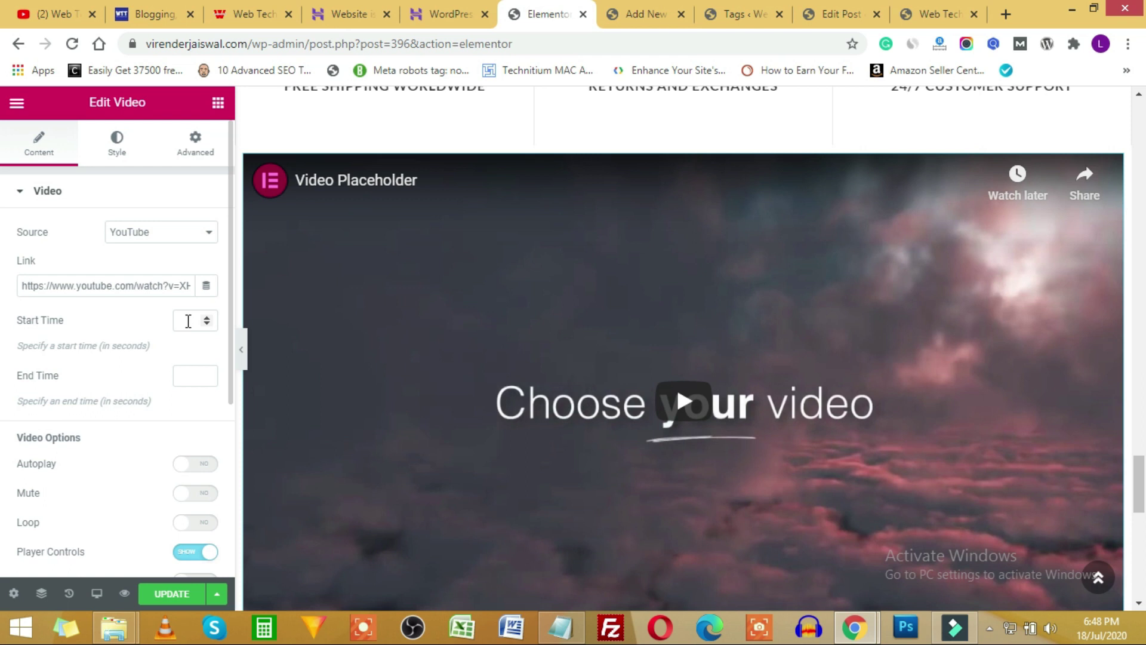
# Turn on the image overlay and try the Lazy Load, Play Icon and Lightbox toggles.
pyautogui.scroll(-2, 180, 388)
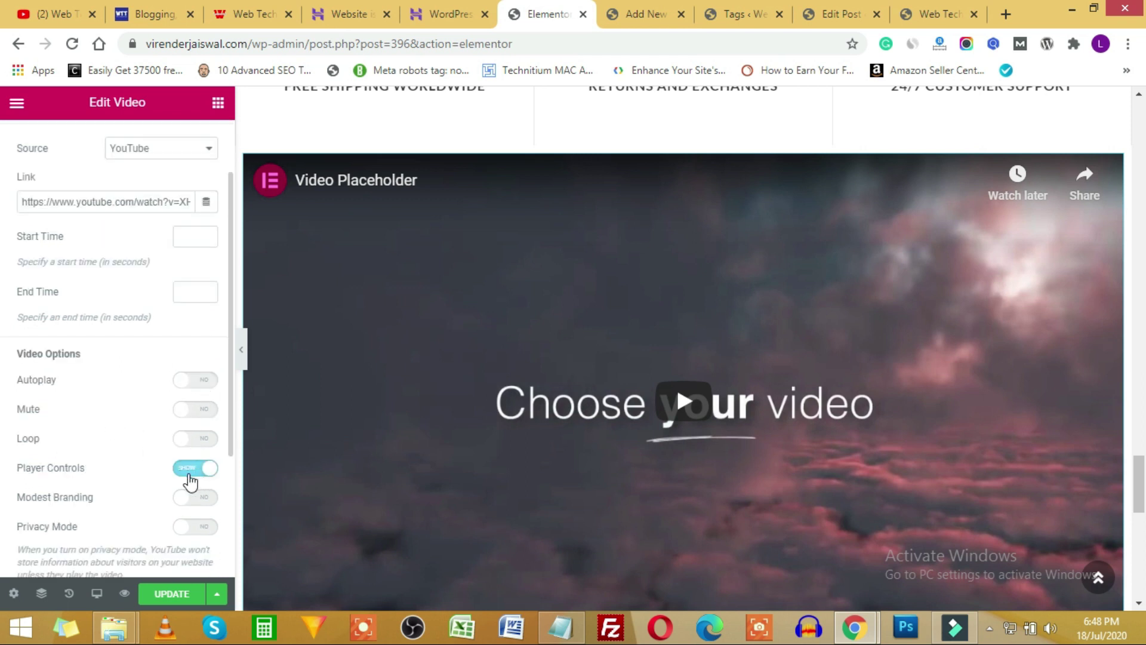
pyautogui.scroll(-4, 106, 466)
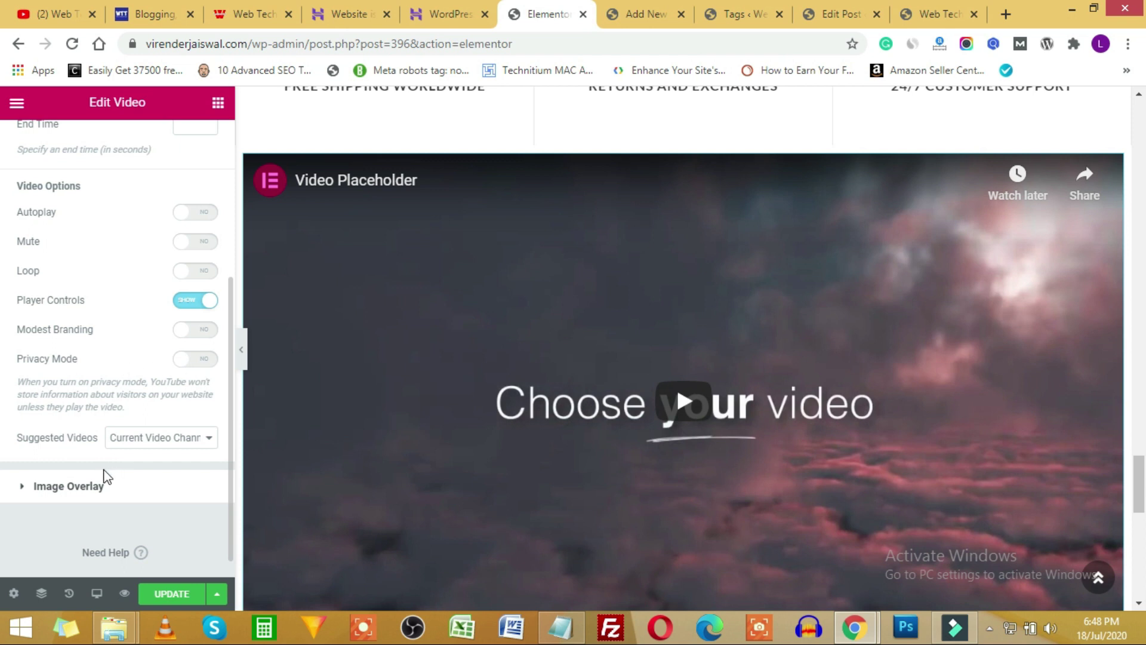
pyautogui.click(37, 486)
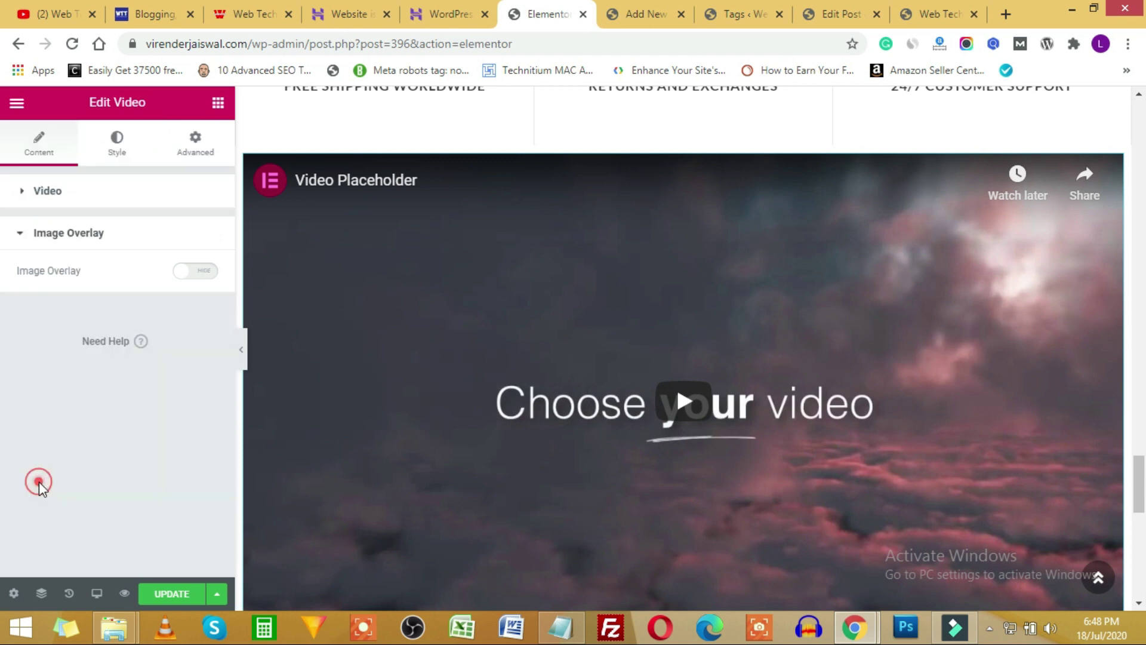
pyautogui.click(199, 272)
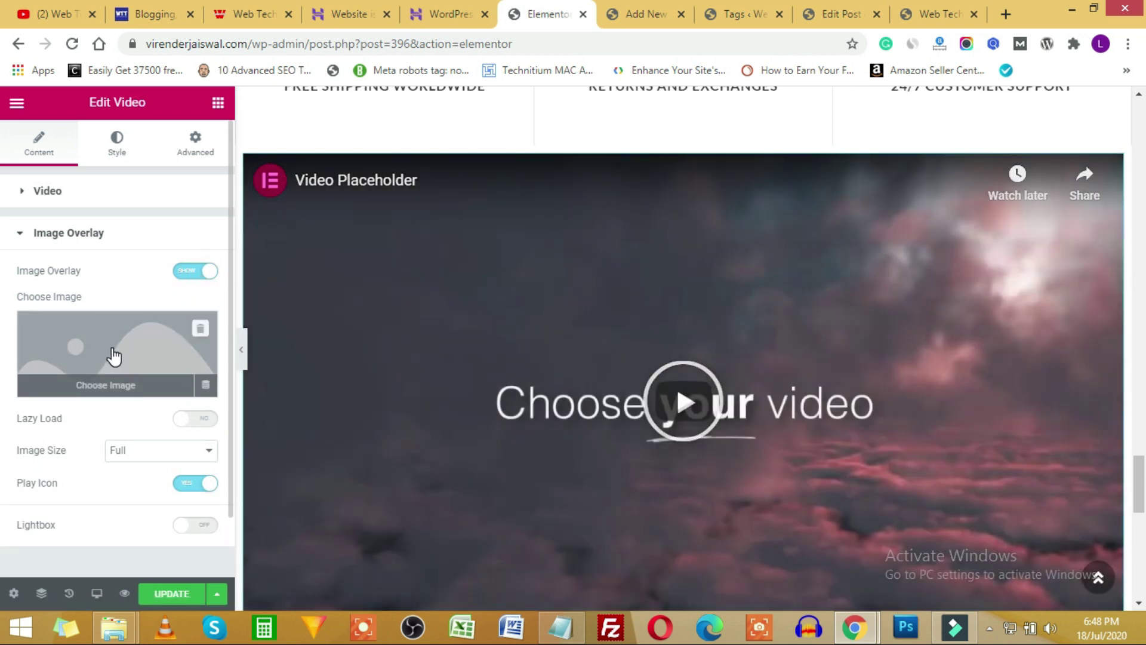
pyautogui.scroll(-1, 112, 355)
pyautogui.click(187, 353)
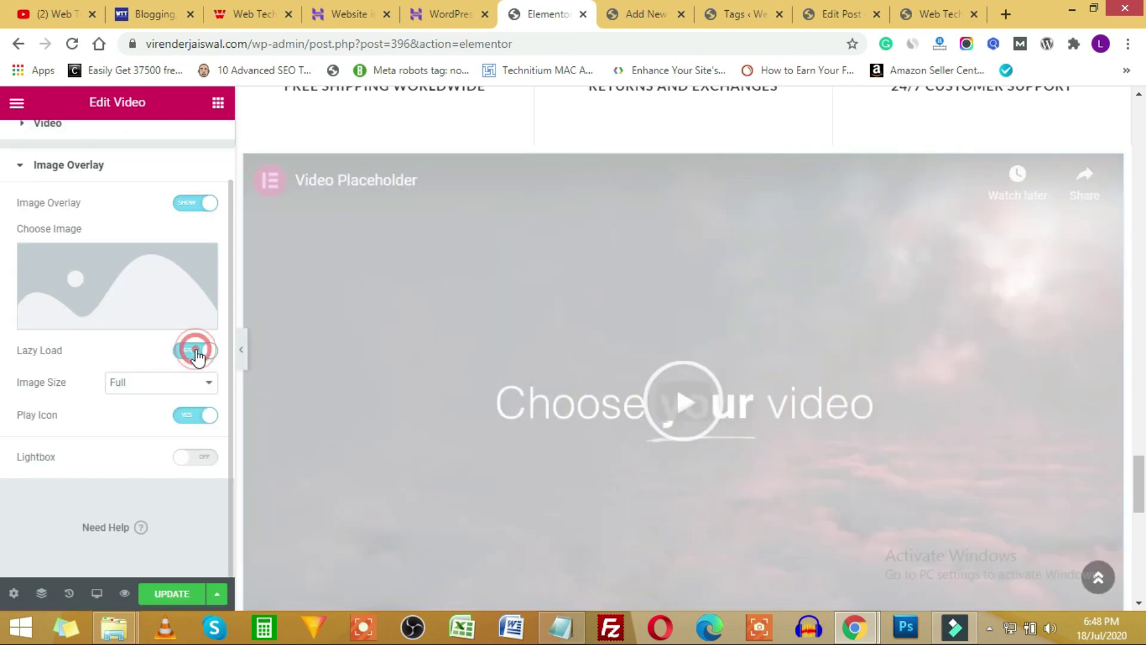
pyautogui.click(190, 418)
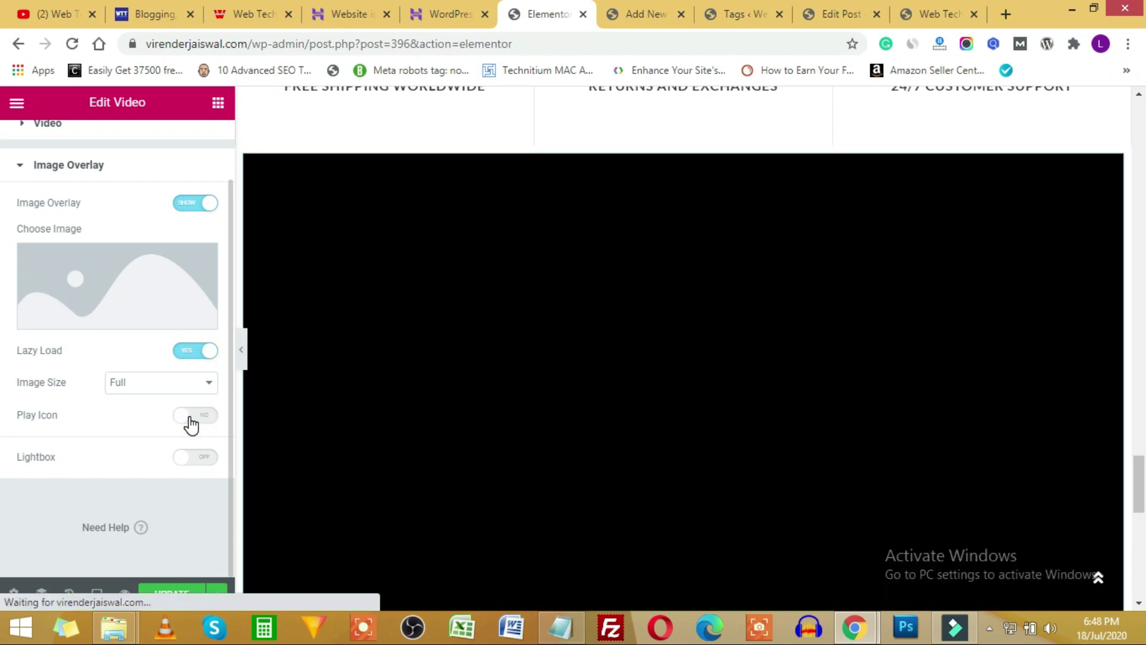
pyautogui.click(189, 421)
pyautogui.click(201, 459)
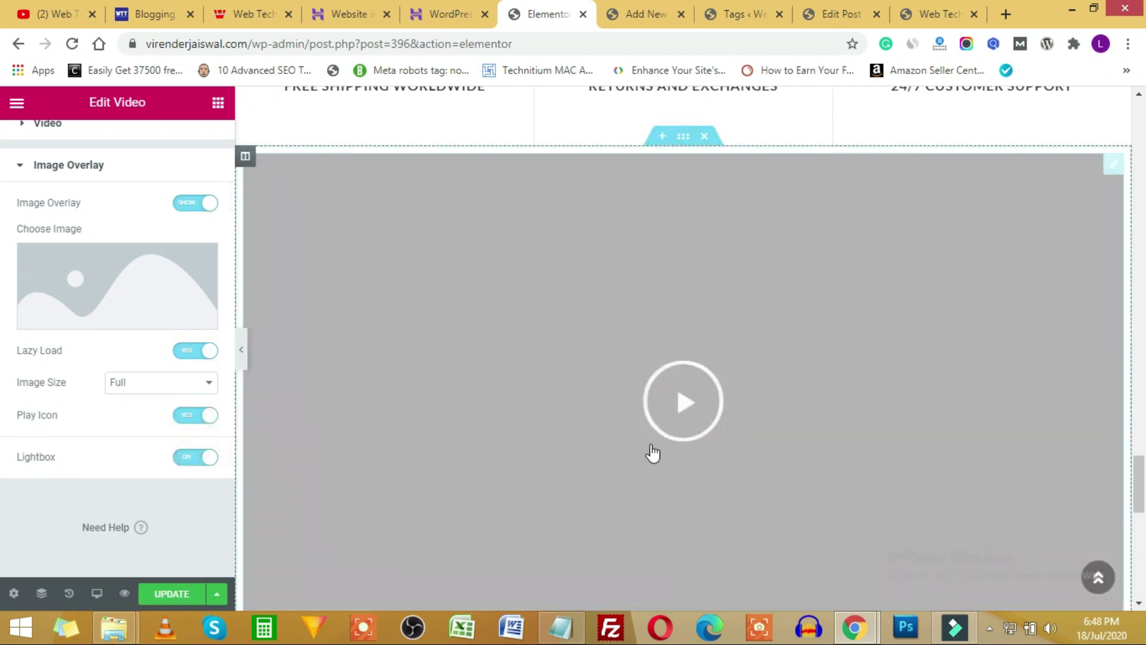
pyautogui.click(191, 459)
pyautogui.click(194, 416)
pyautogui.click(192, 351)
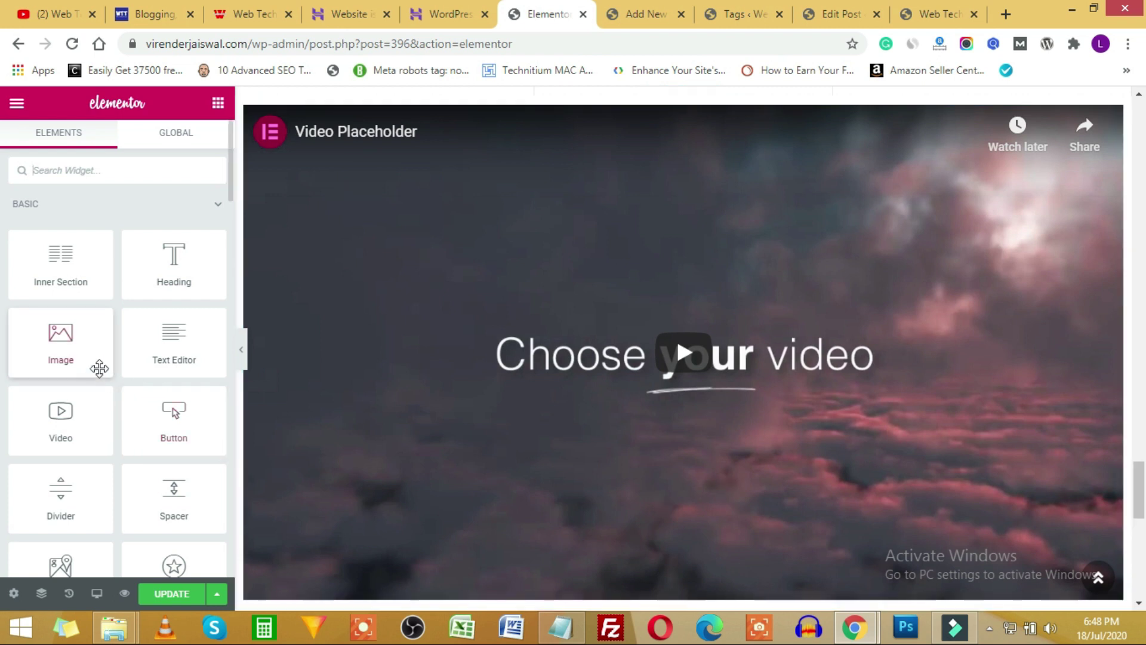
# Open the Elementor template library and scroll through its page designs.
pyautogui.scroll(-20, 97, 363)
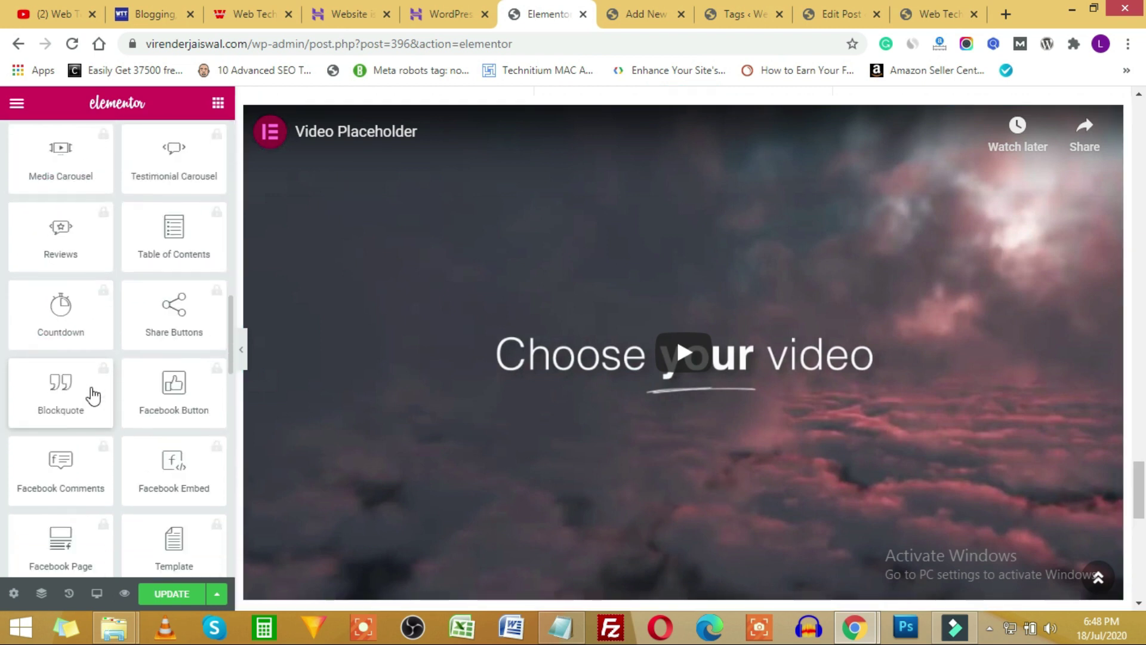
pyautogui.scroll(-10, 92, 388)
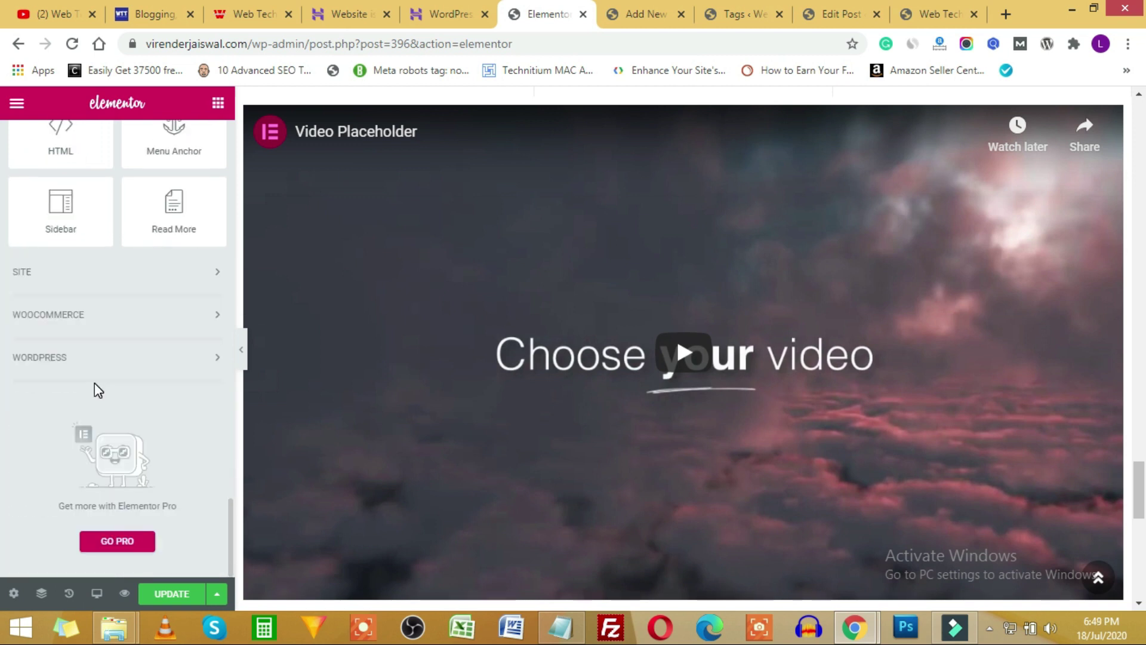
pyautogui.scroll(-7, 752, 376)
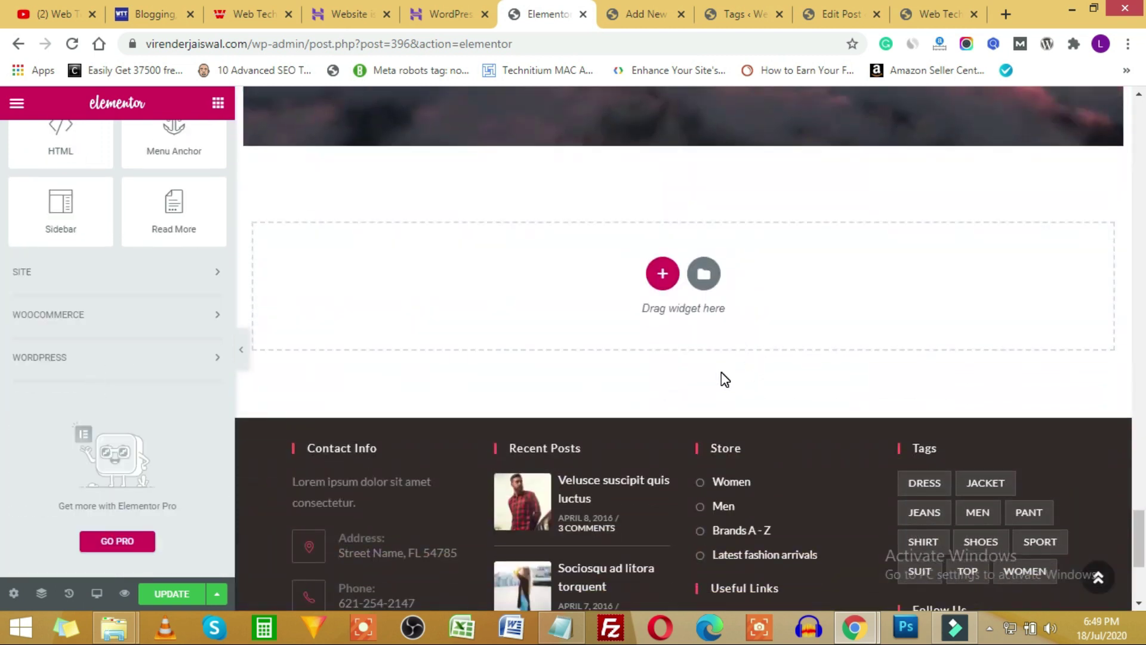
pyautogui.click(704, 276)
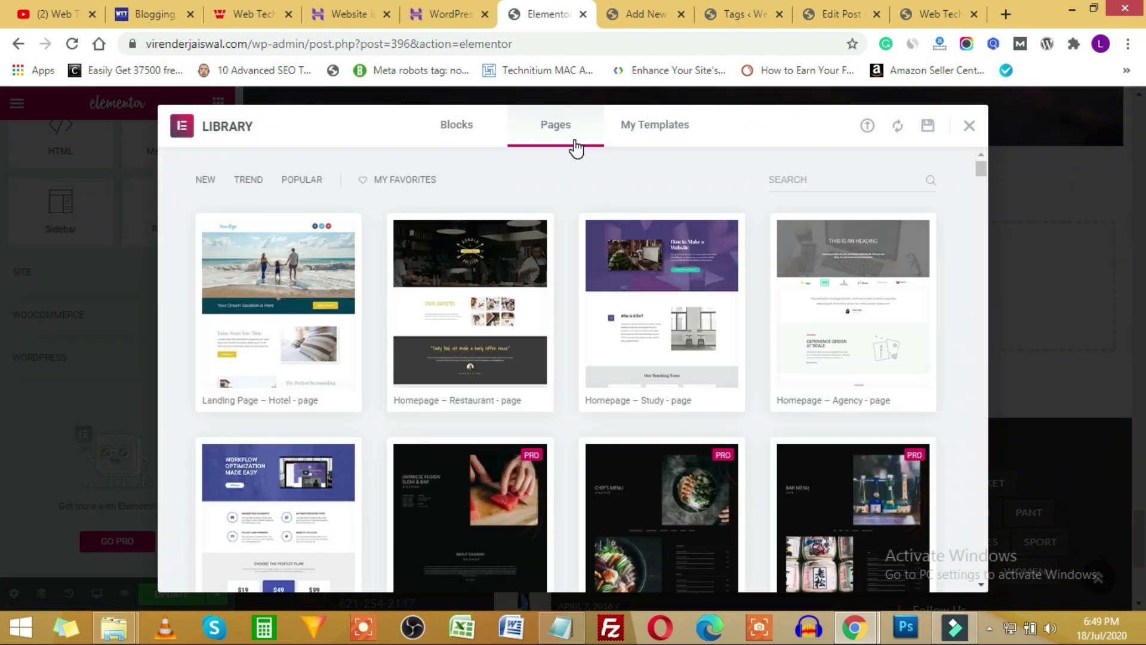
pyautogui.scroll(-3, 568, 374)
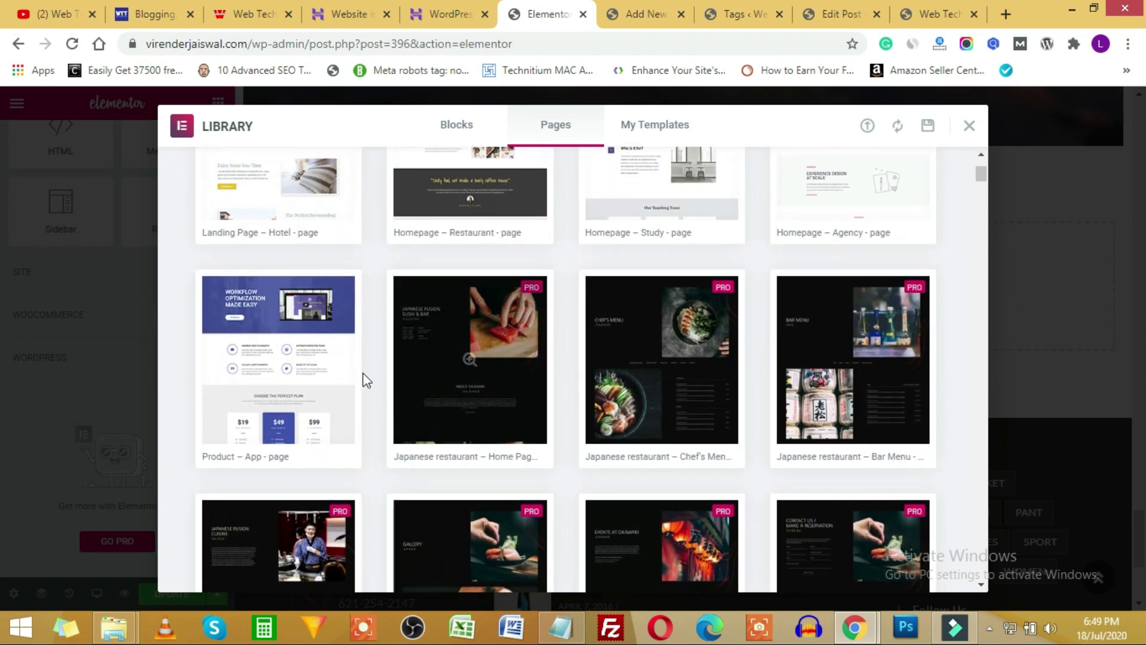
pyautogui.scroll(-2, 322, 364)
pyautogui.scroll(3, 525, 376)
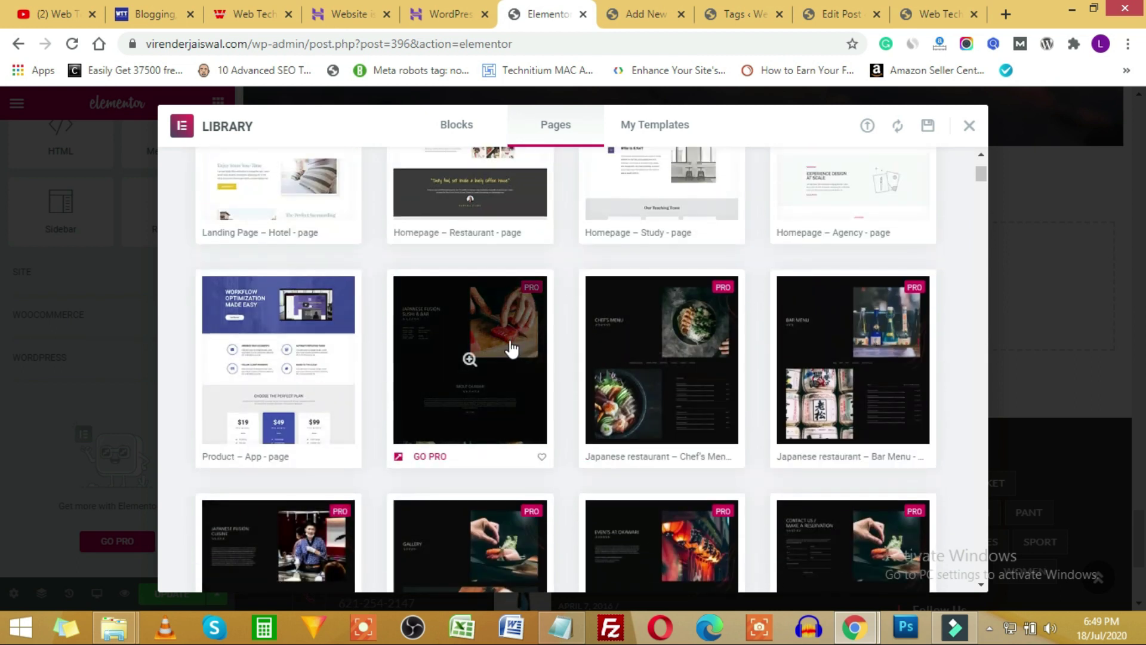
pyautogui.scroll(2, 510, 349)
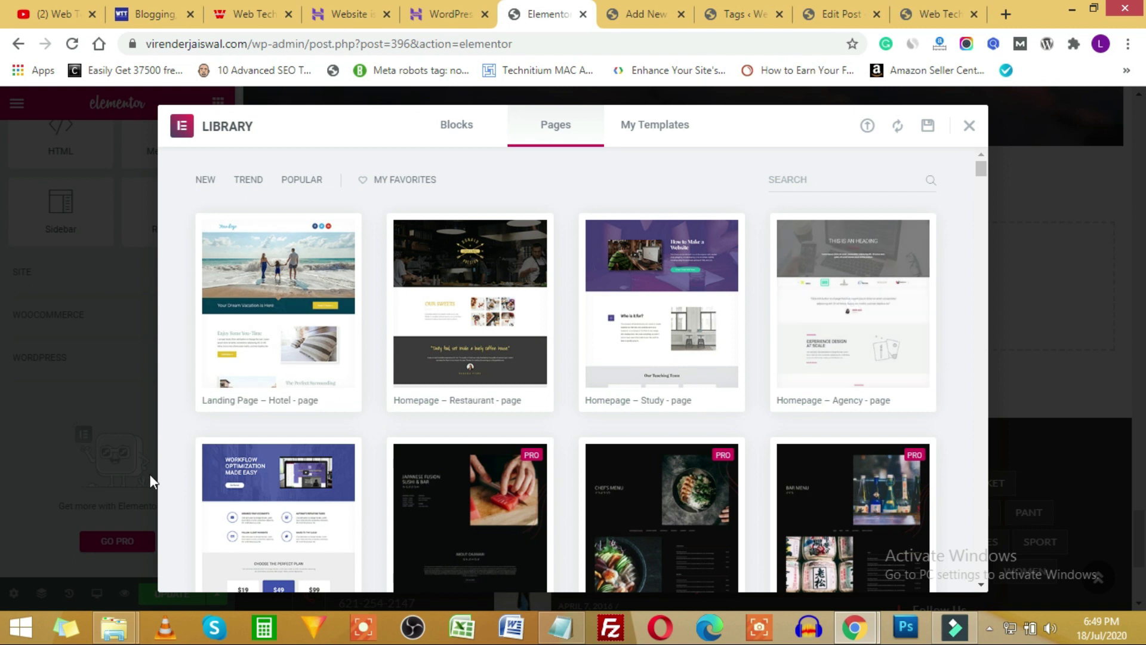
pyautogui.scroll(-4, 262, 382)
pyautogui.scroll(-4, 335, 405)
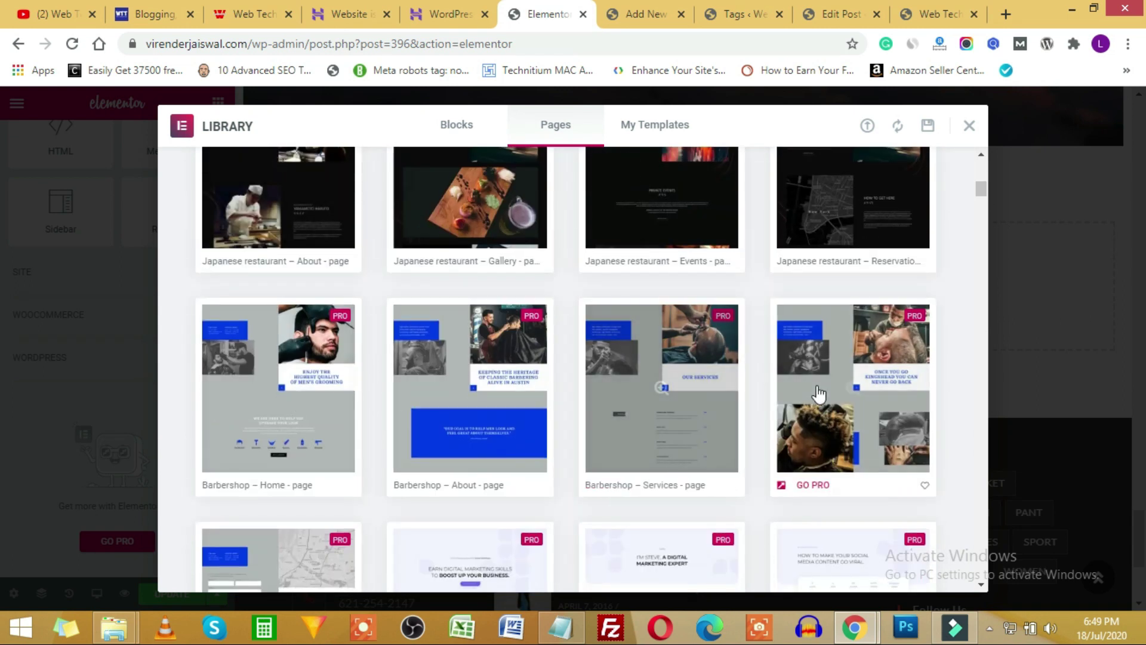
pyautogui.scroll(7, 818, 397)
pyautogui.scroll(1, 818, 397)
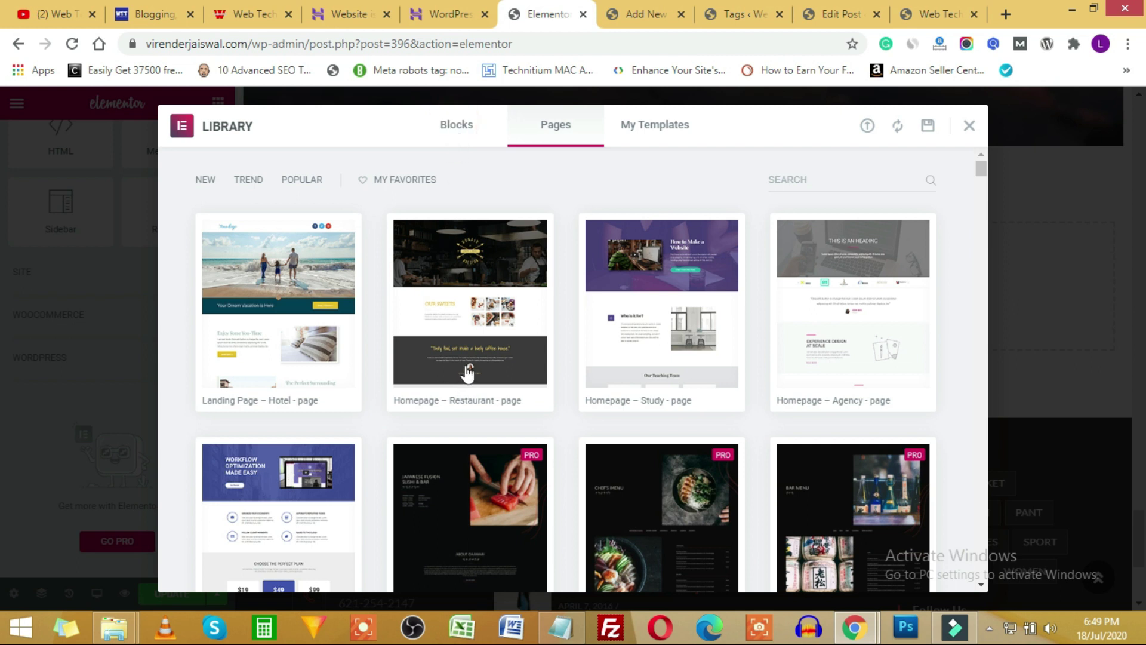
# Filter the block templates by the About, Call To Action and Contact categories.
pyautogui.click(249, 180)
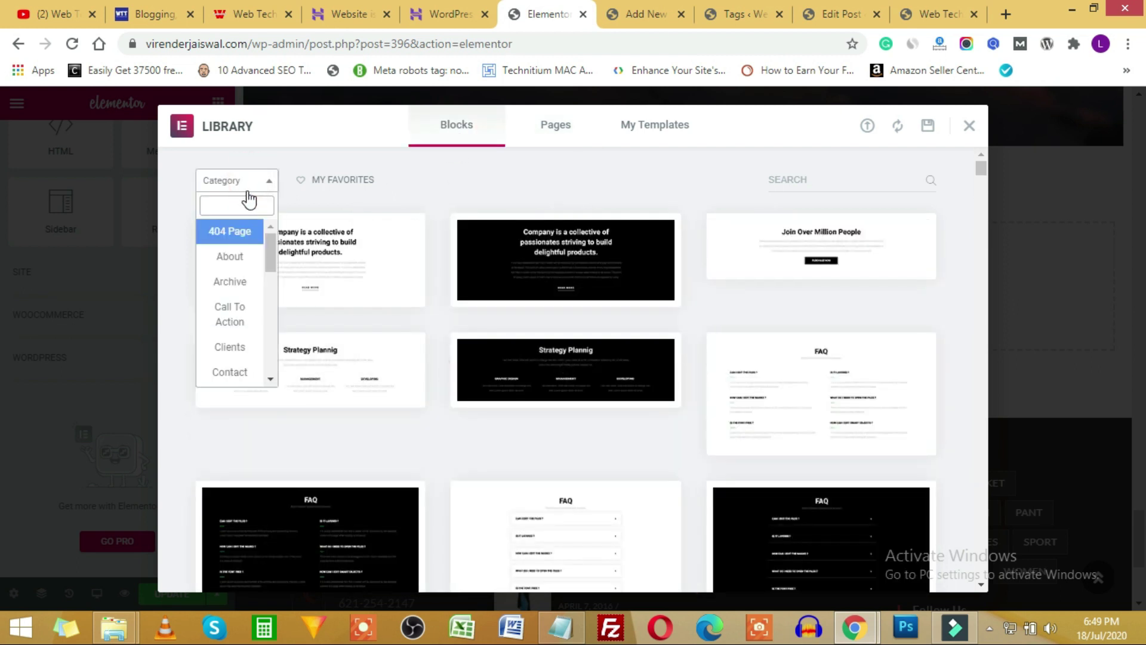
pyautogui.click(232, 259)
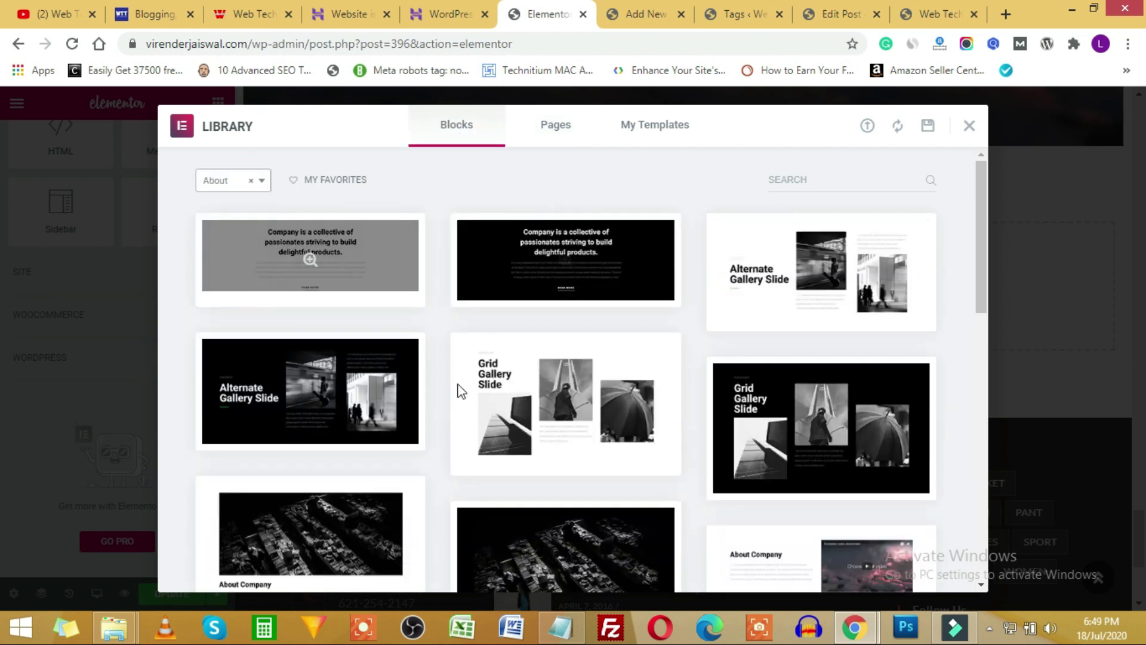
pyautogui.click(212, 178)
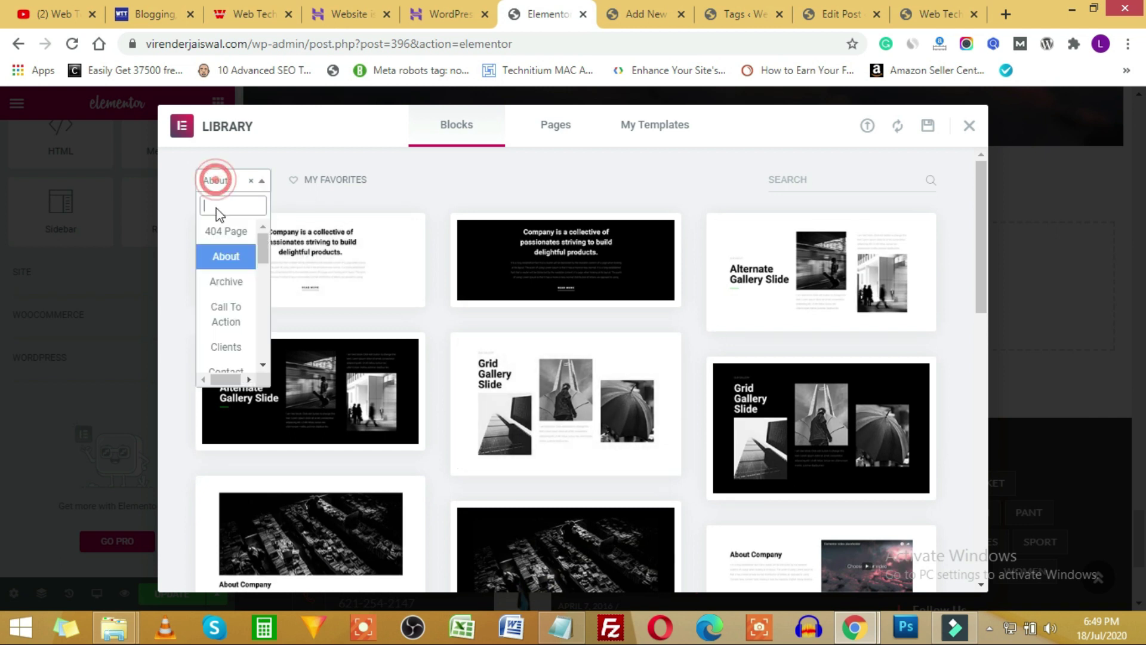
pyautogui.click(233, 321)
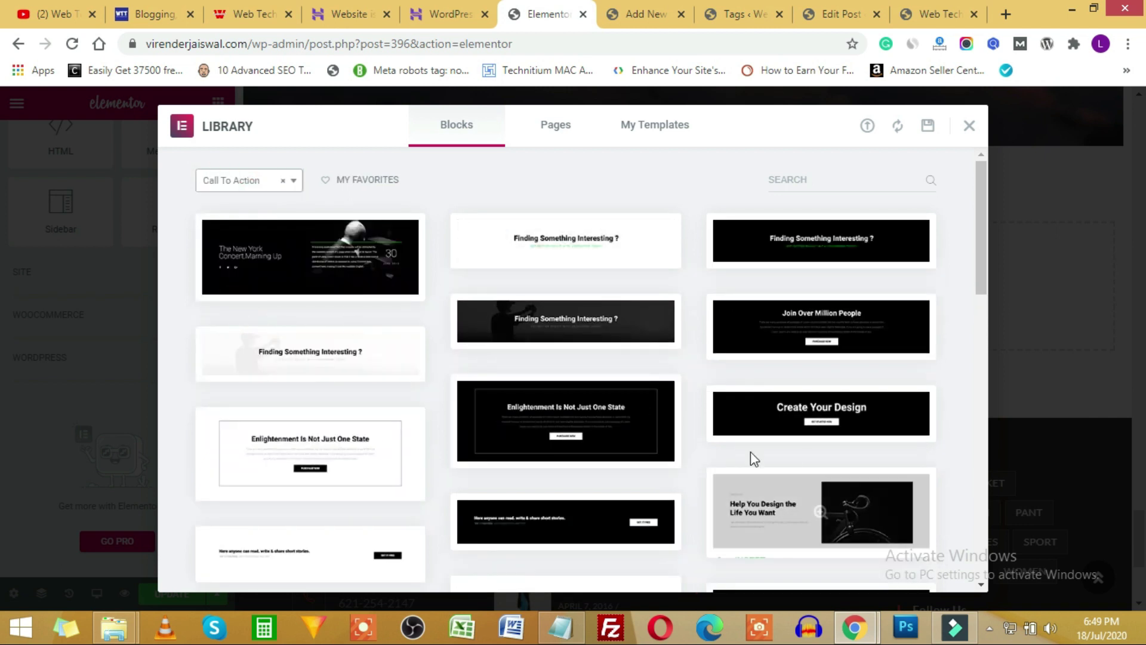
pyautogui.click(266, 181)
pyautogui.scroll(-2, 247, 268)
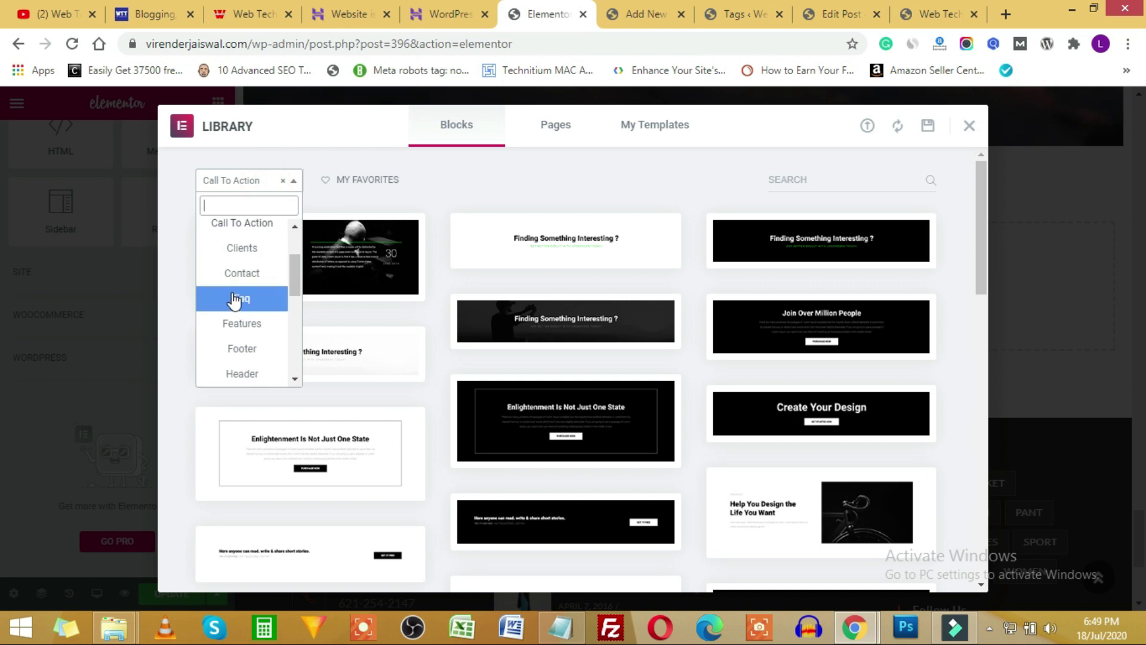
pyautogui.click(242, 272)
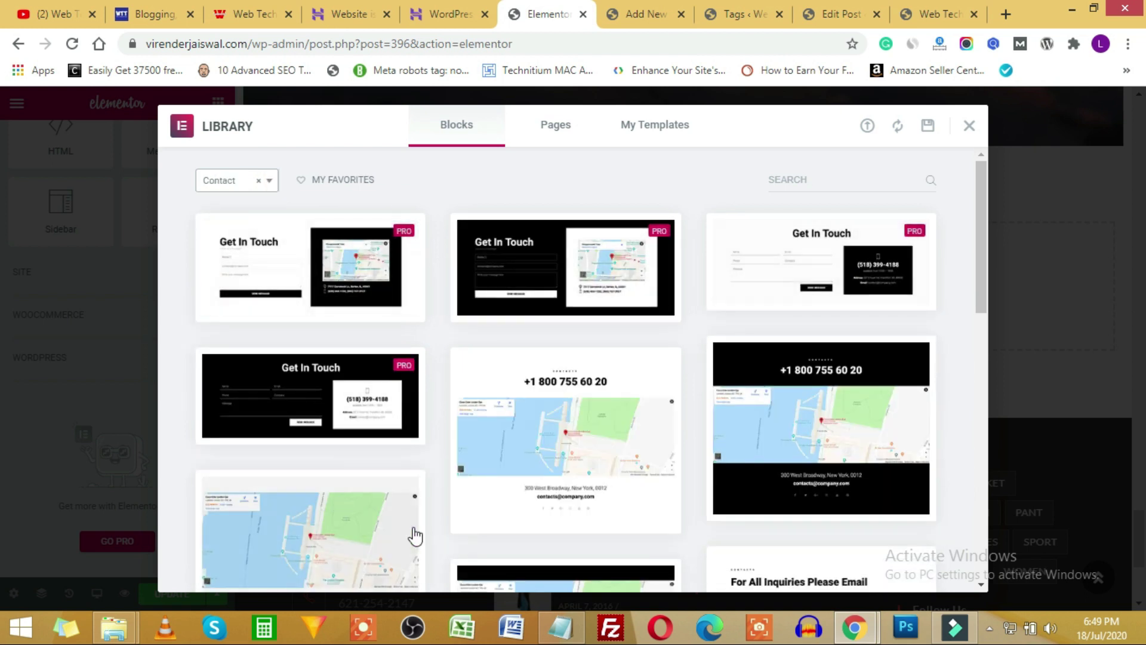
# Filter blocks by Footer, then close the library and go to the Add New Post tab.
pyautogui.click(236, 185)
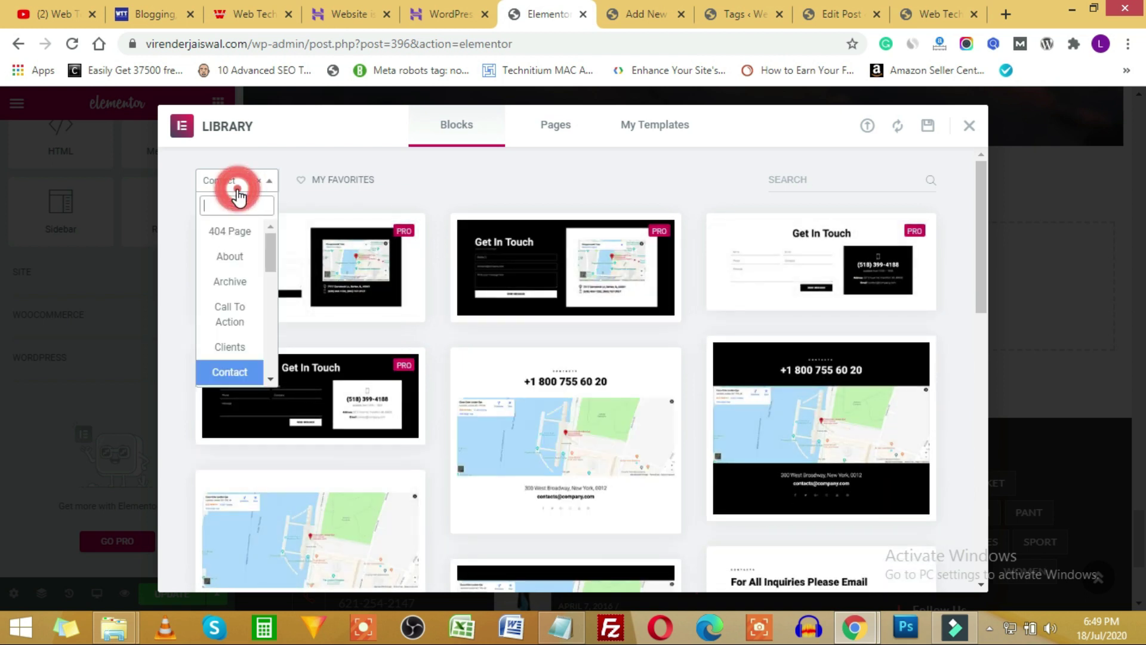
pyautogui.click(493, 179)
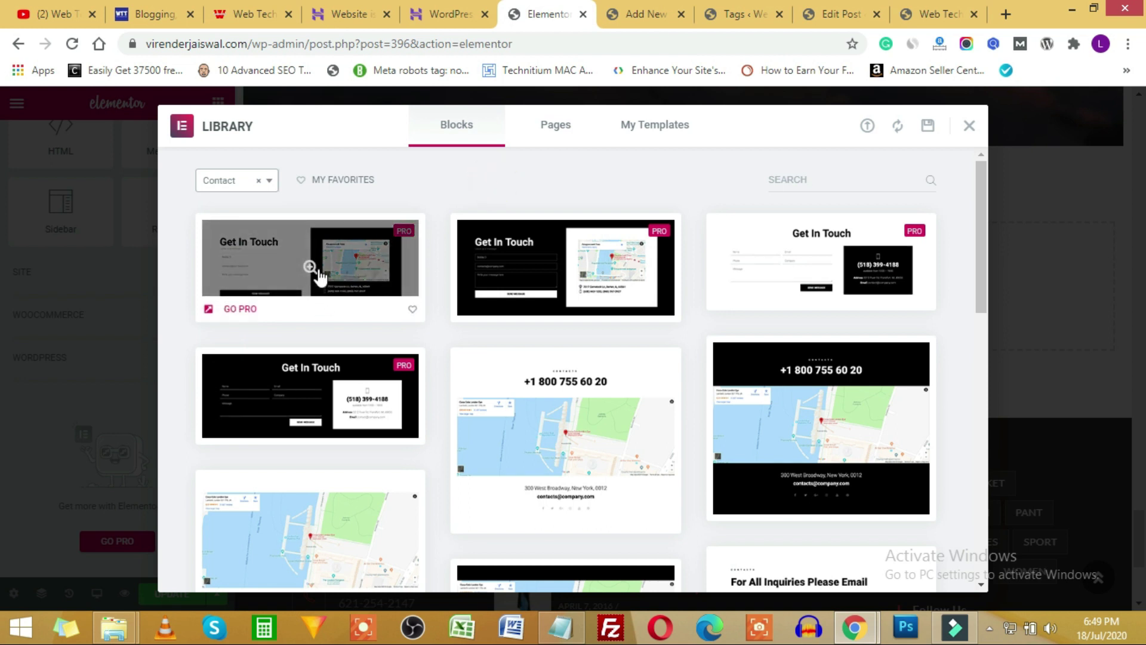
pyautogui.click(216, 180)
pyautogui.scroll(-3, 232, 304)
pyautogui.click(238, 280)
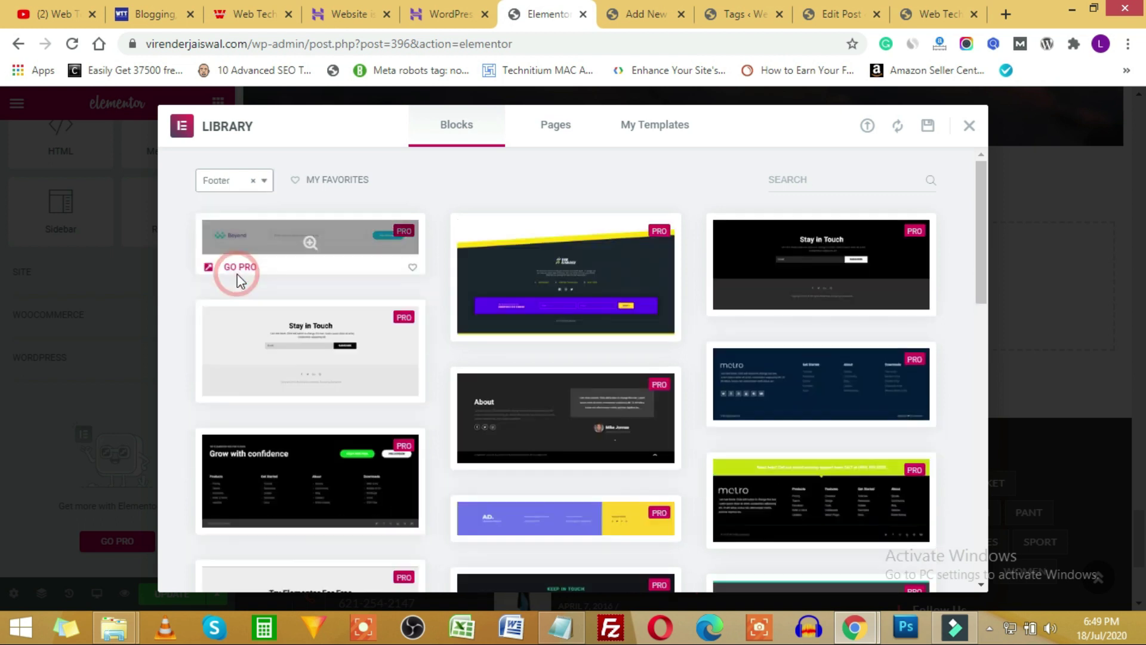
pyautogui.scroll(-5, 656, 310)
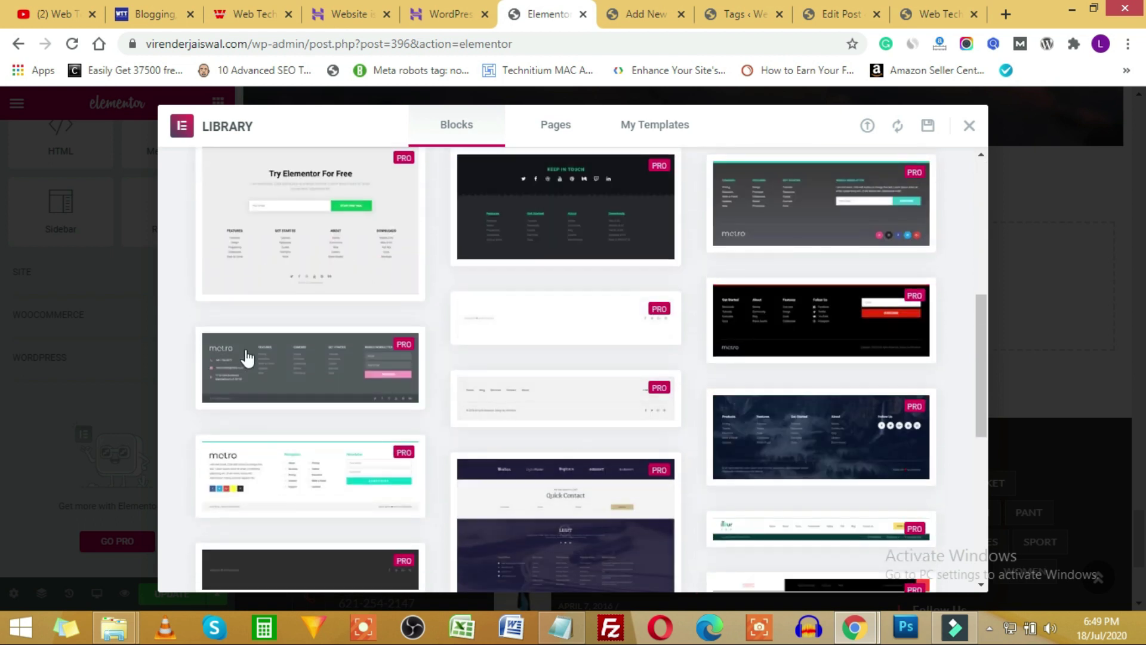
pyautogui.scroll(5, 729, 216)
pyautogui.click(970, 125)
pyautogui.click(645, 14)
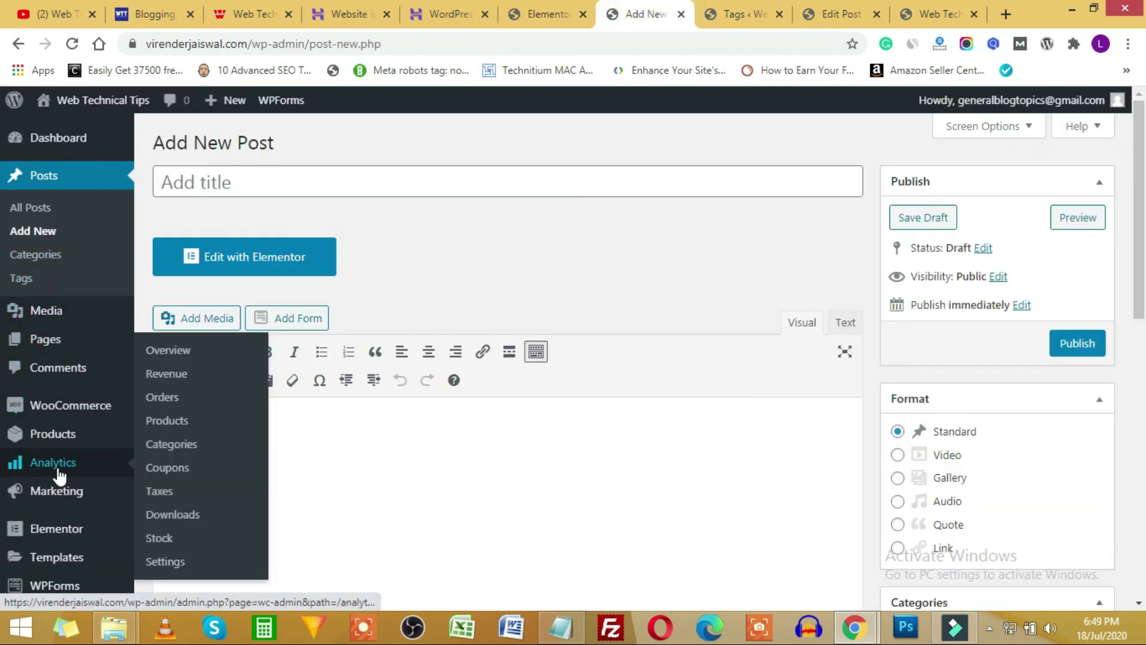
# Search plugins for 'enva', then install and activate Envato Elements.
pyautogui.scroll(-3, 47, 532)
pyautogui.moveTo(54, 485)
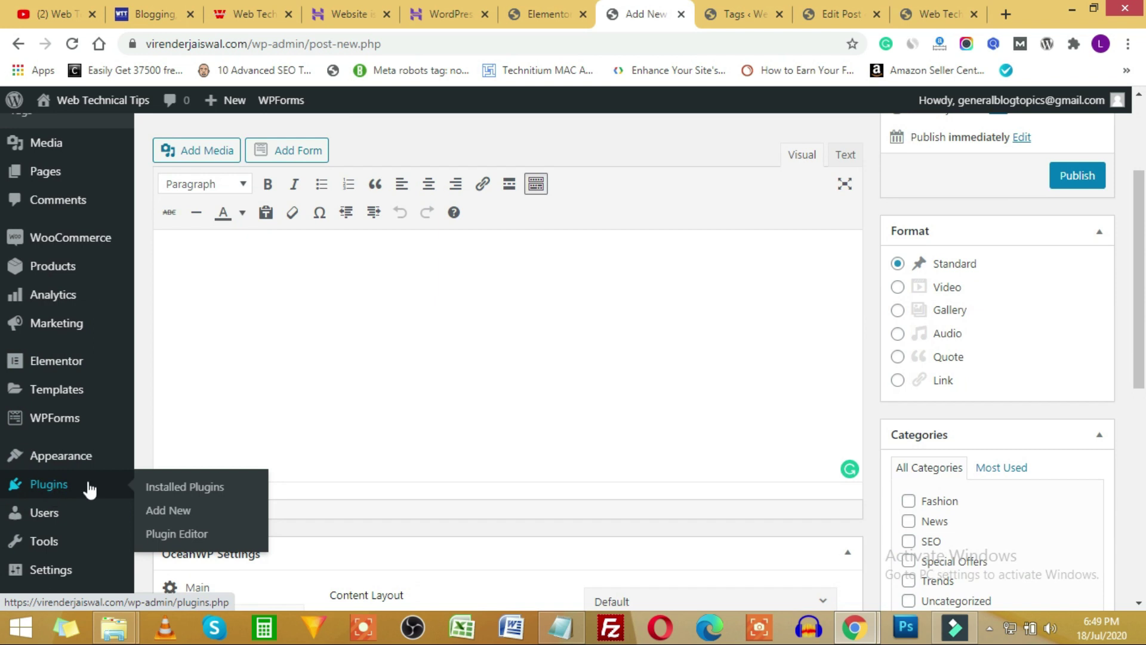
pyautogui.click(173, 510)
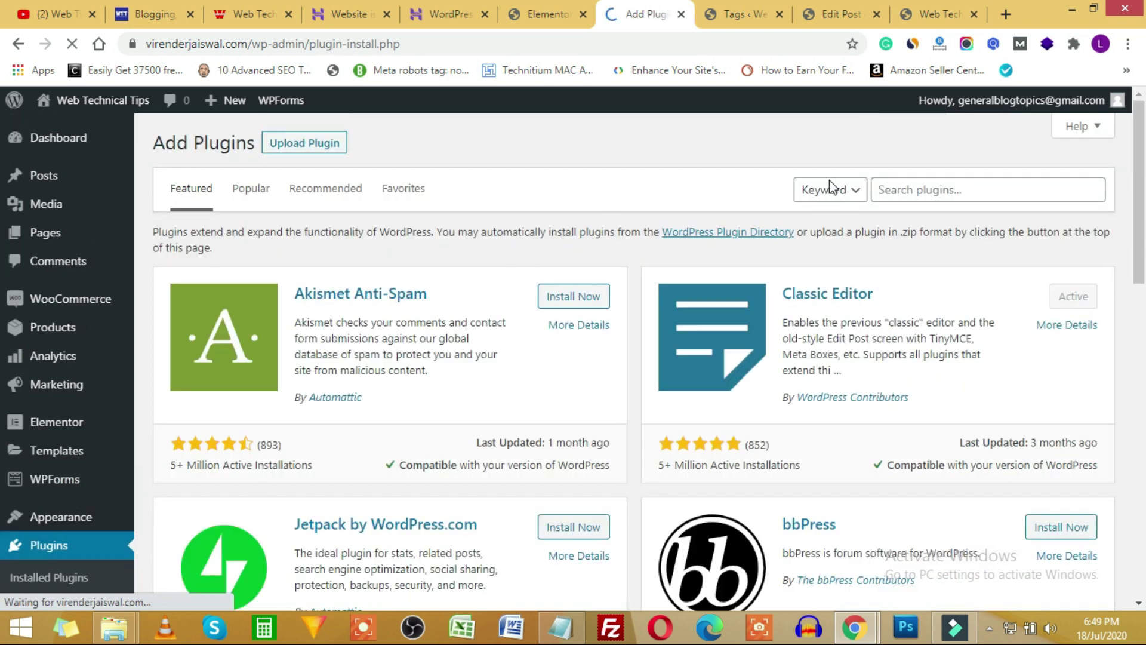
pyautogui.click(948, 192)
pyautogui.write('envato')
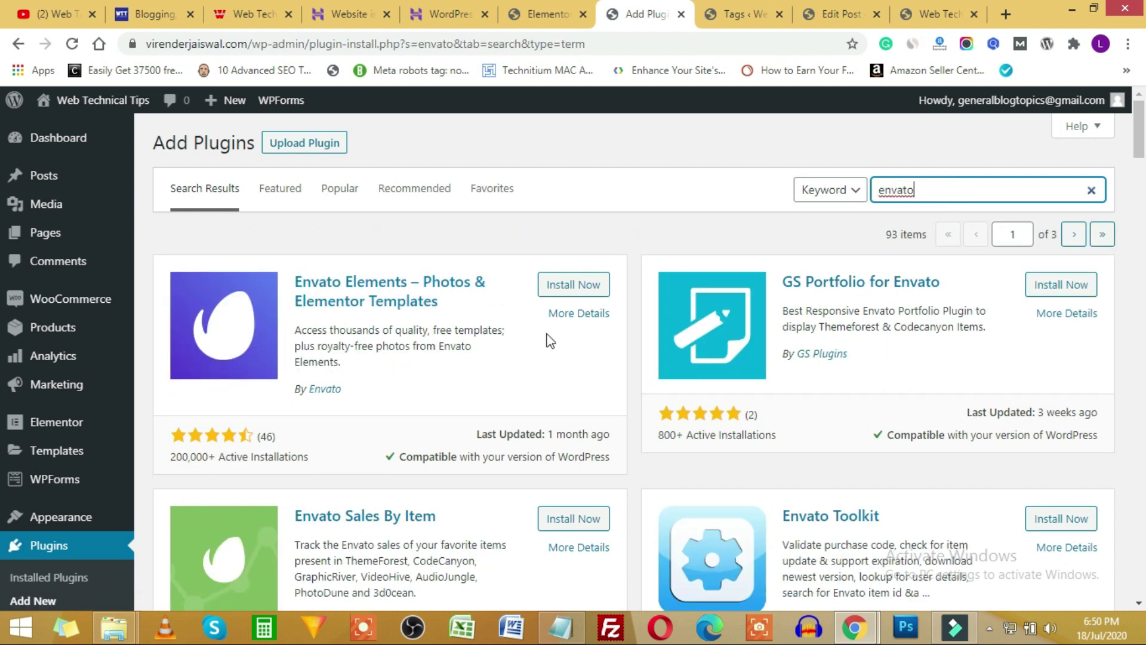
pyautogui.click(573, 285)
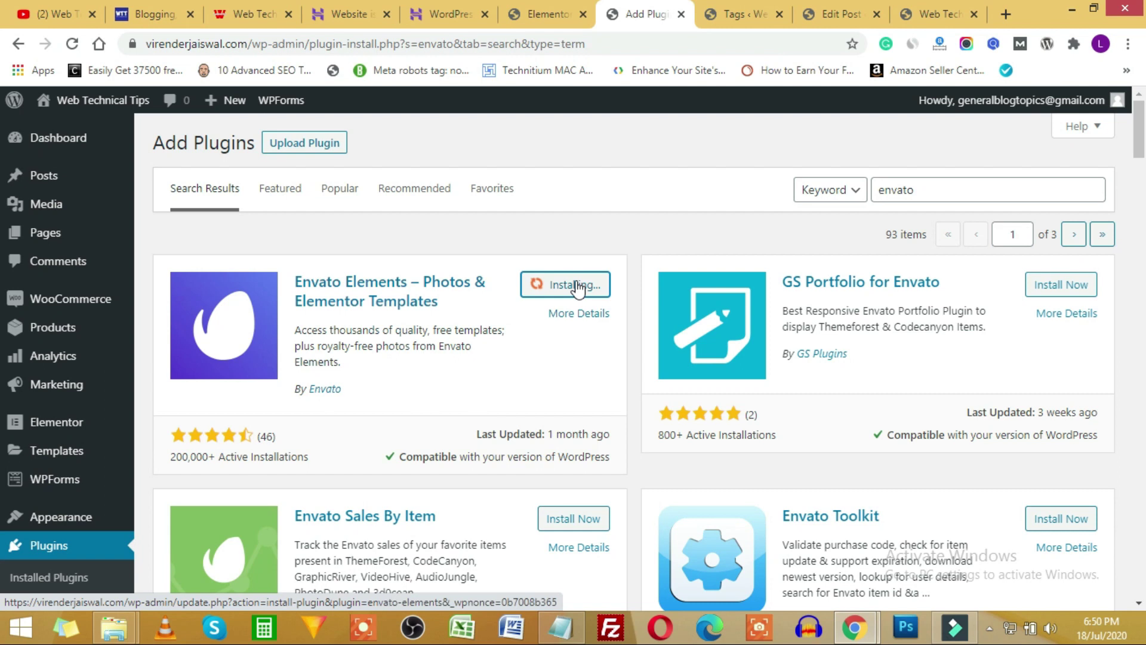
pyautogui.click(582, 287)
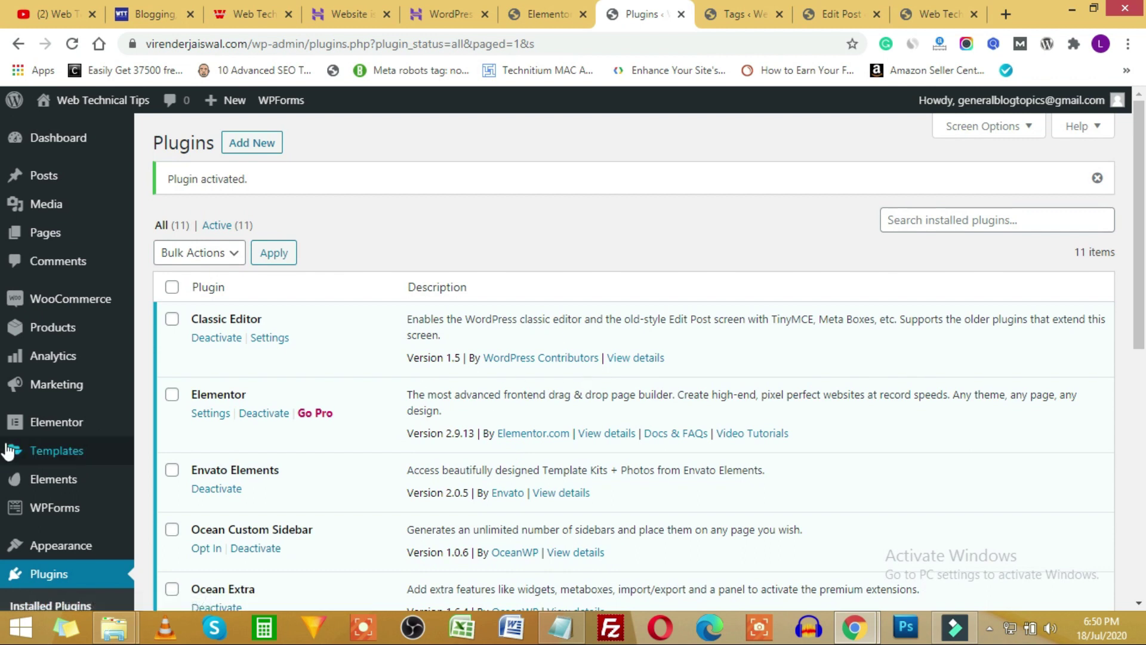
pyautogui.moveTo(76, 496)
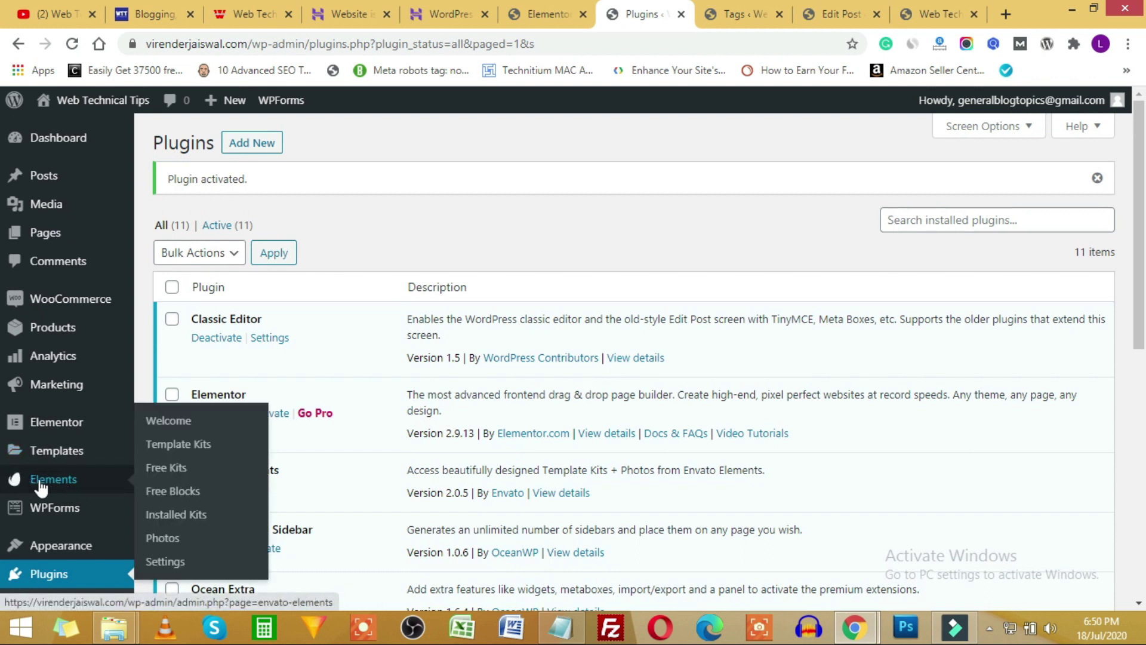
# Browse the Envato Elements Free Kits, find Flight Training and install the kit.
pyautogui.click(40, 487)
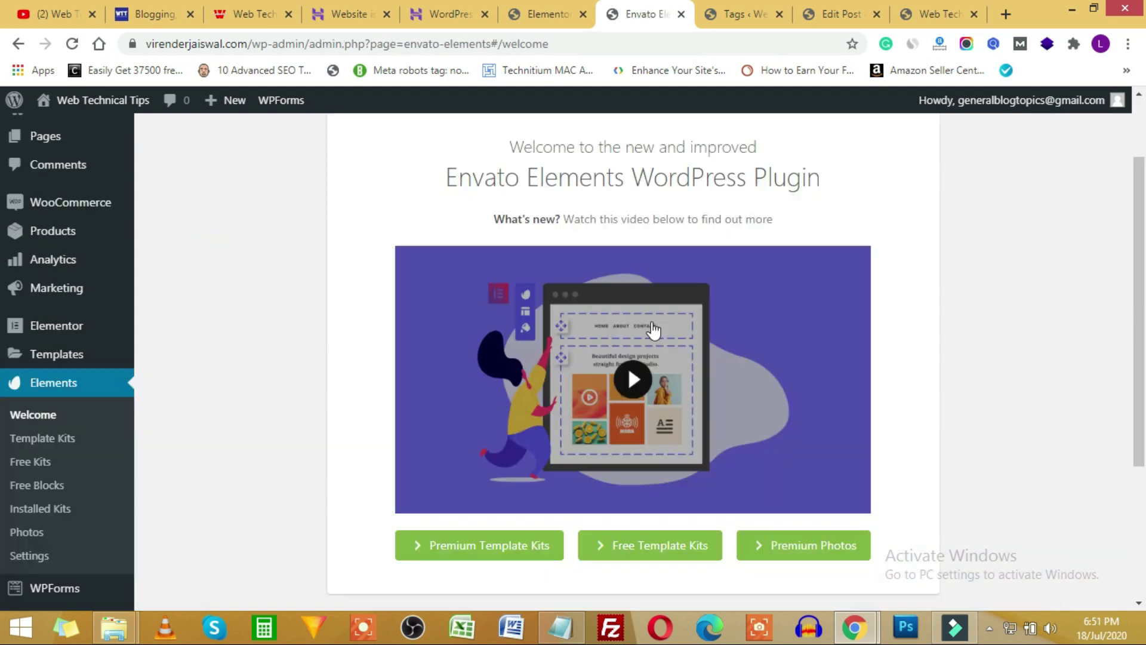
pyautogui.scroll(-1, 654, 340)
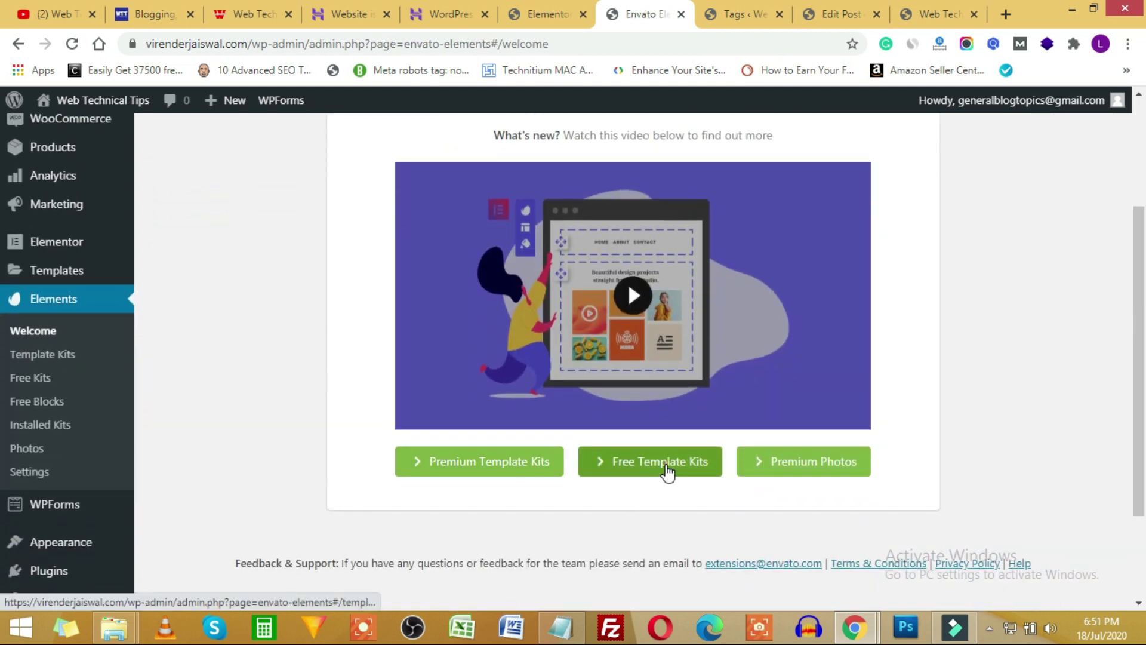
pyautogui.click(664, 467)
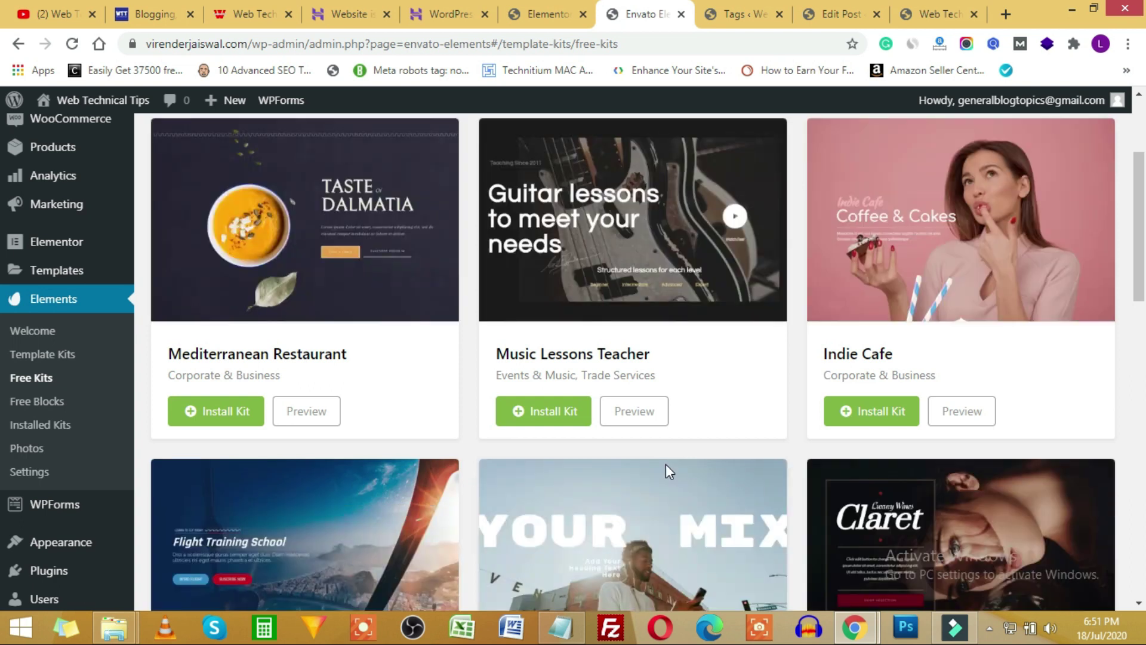
pyautogui.scroll(3, 486, 474)
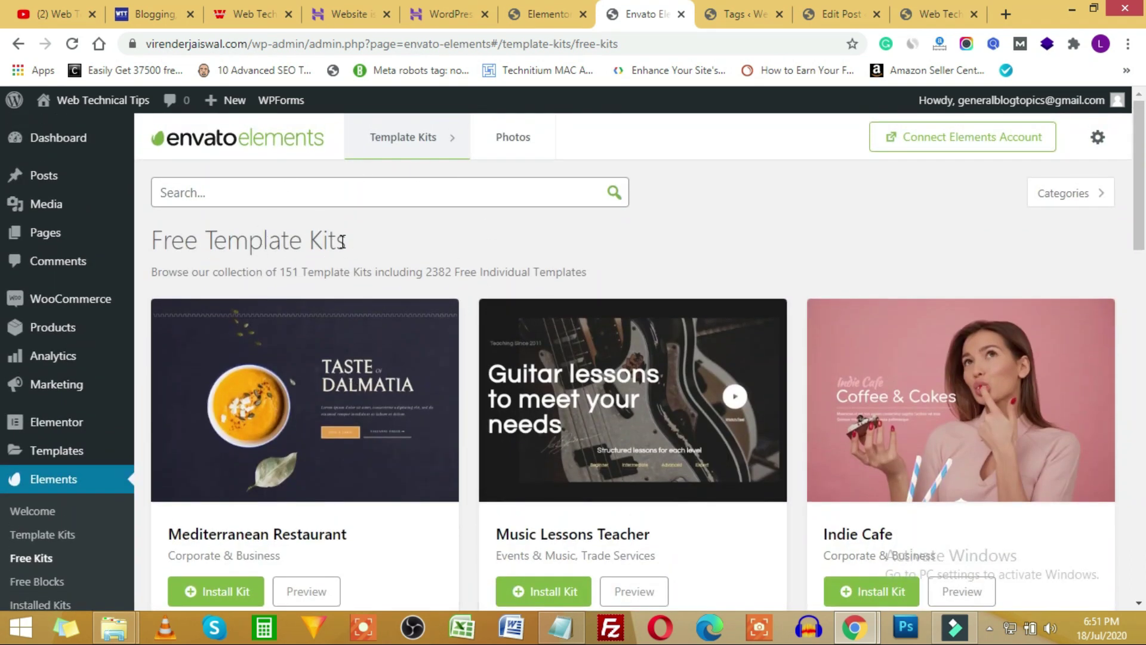
pyautogui.click(427, 137)
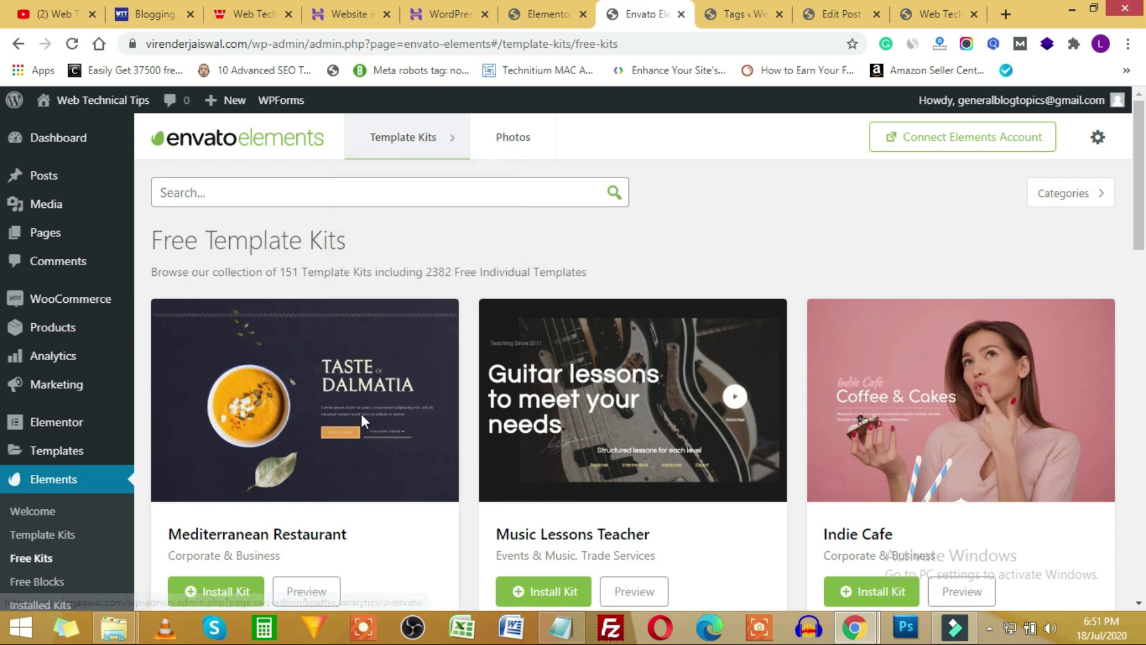
pyautogui.scroll(-3, 303, 352)
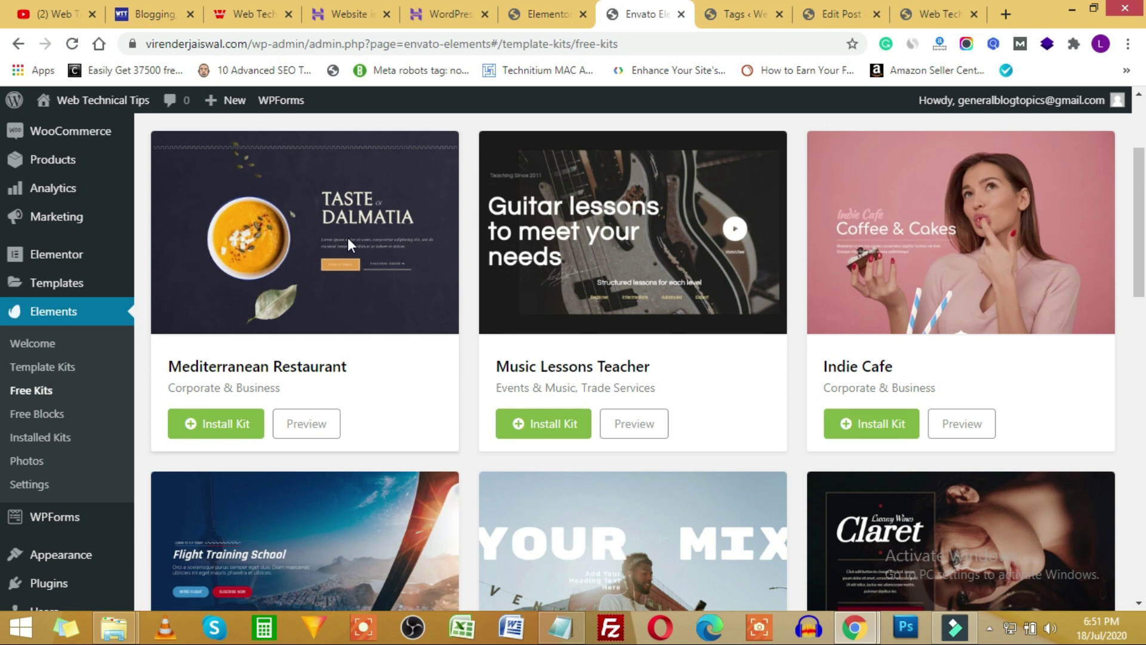
pyautogui.scroll(3, 345, 317)
pyautogui.scroll(-3, 388, 432)
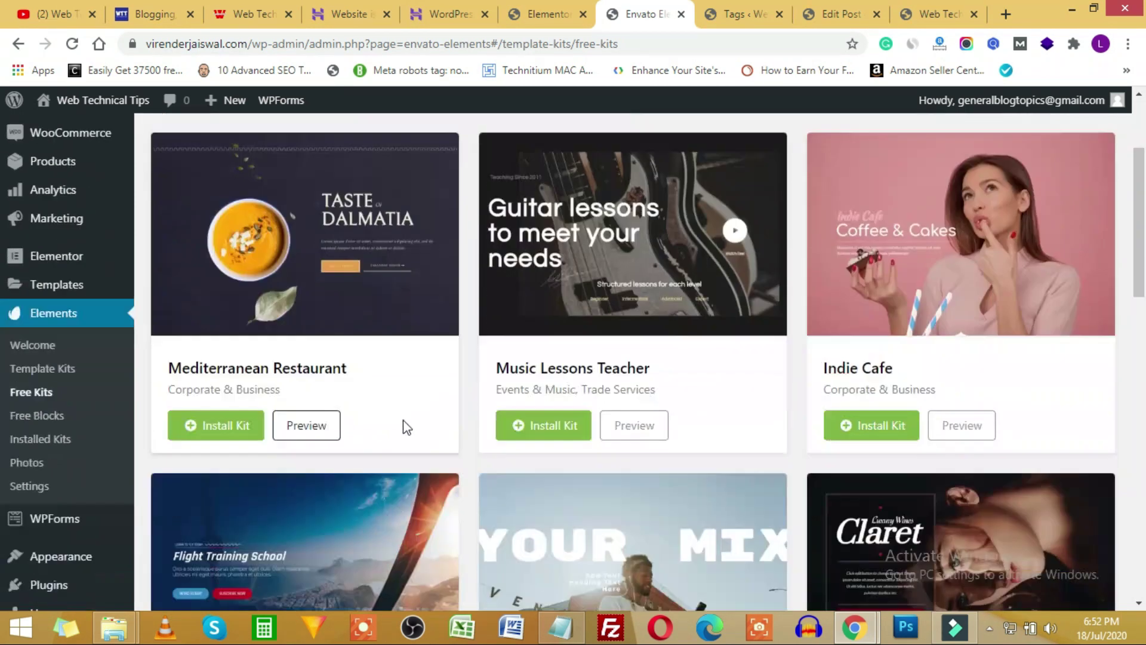
pyautogui.scroll(-15, 828, 446)
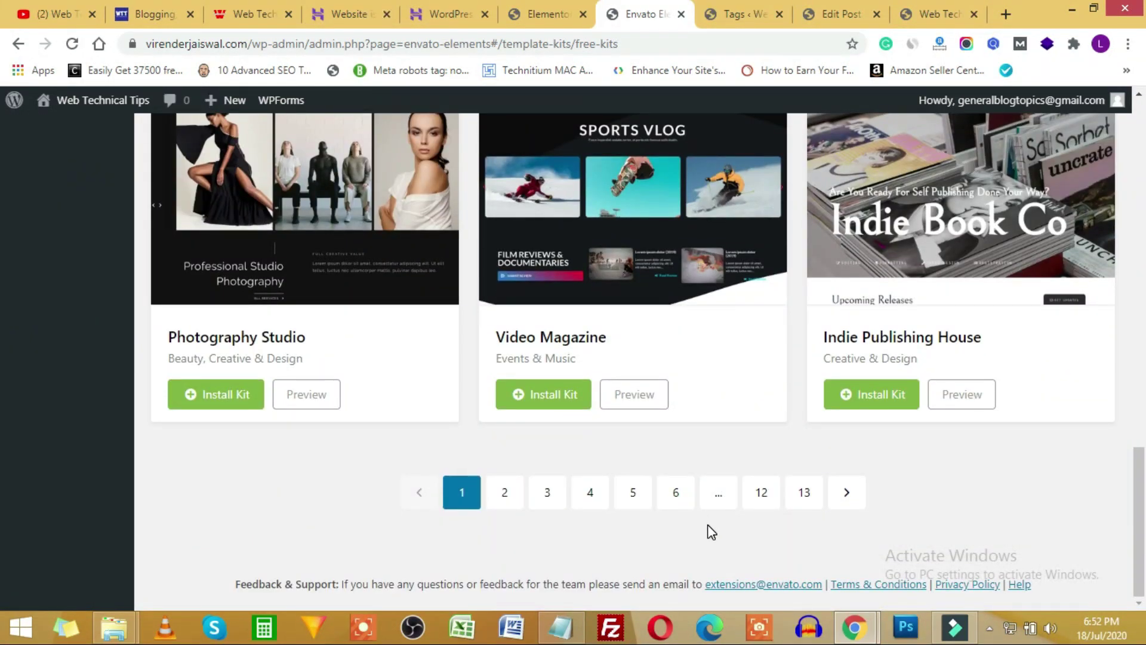
pyautogui.scroll(15, 594, 515)
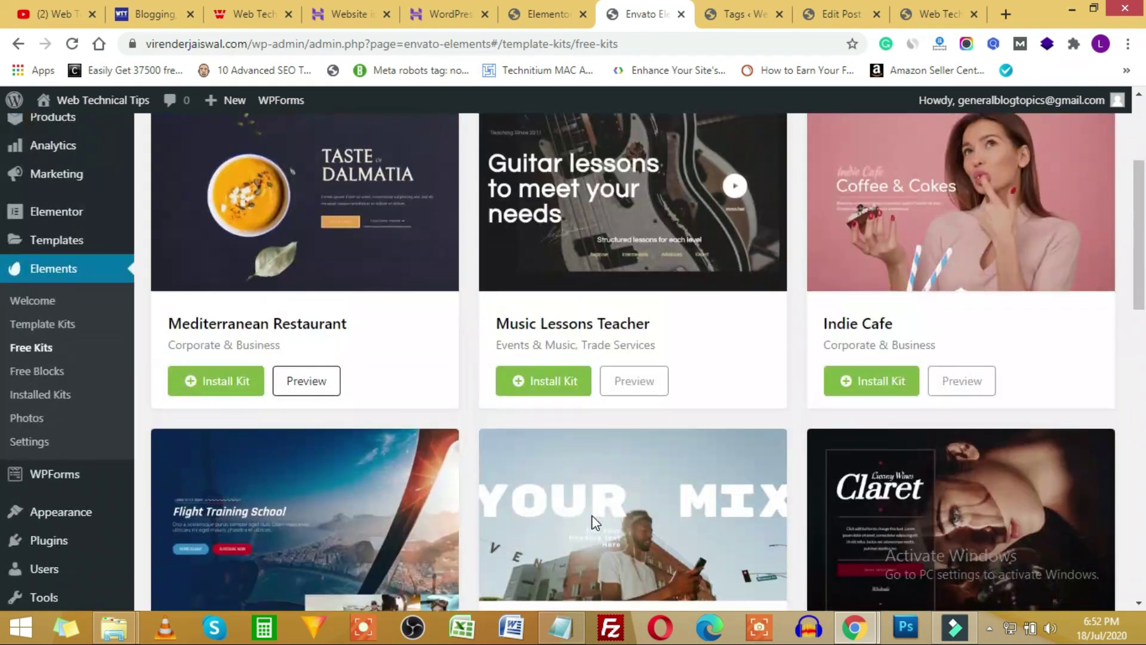
pyautogui.scroll(-3, 597, 517)
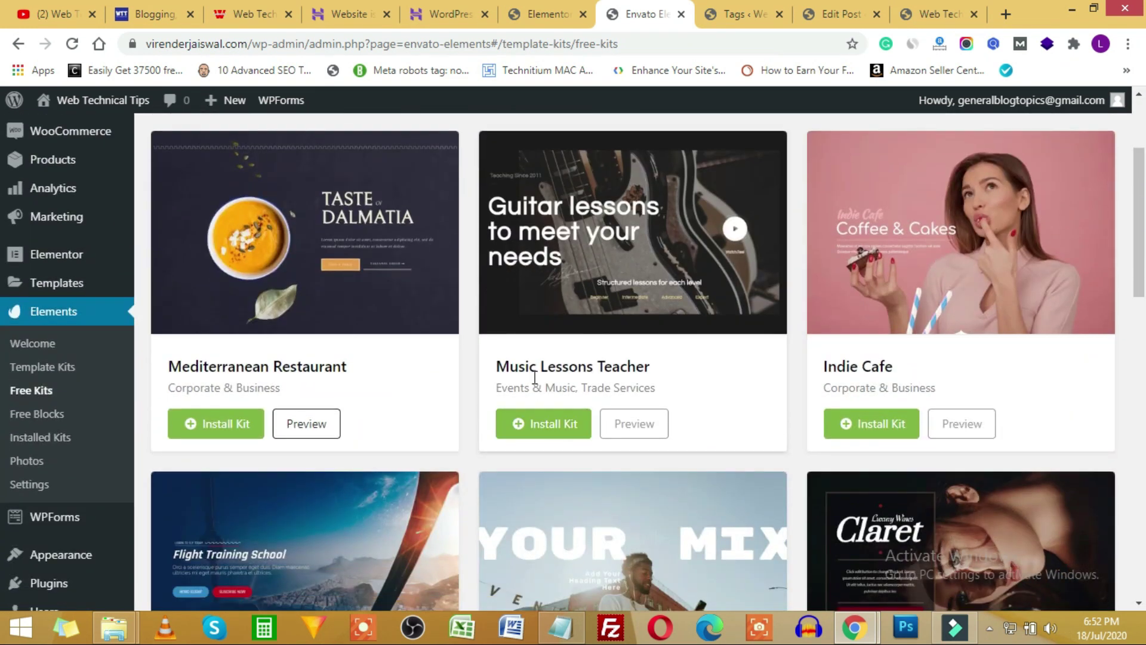
pyautogui.scroll(-6, 618, 410)
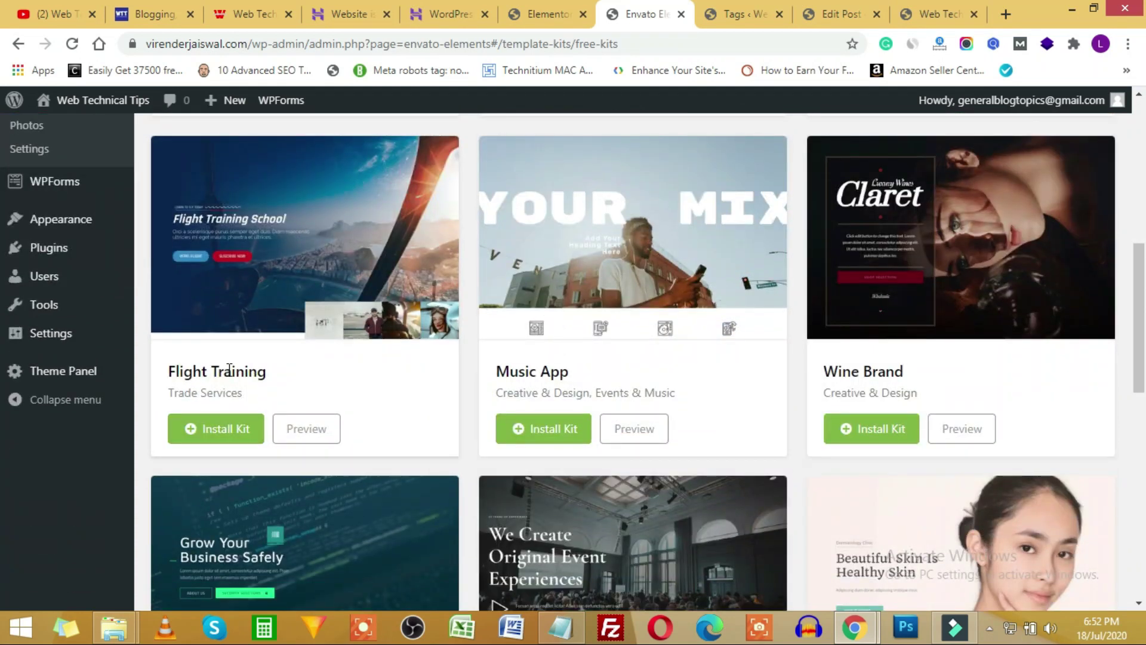
pyautogui.click(193, 435)
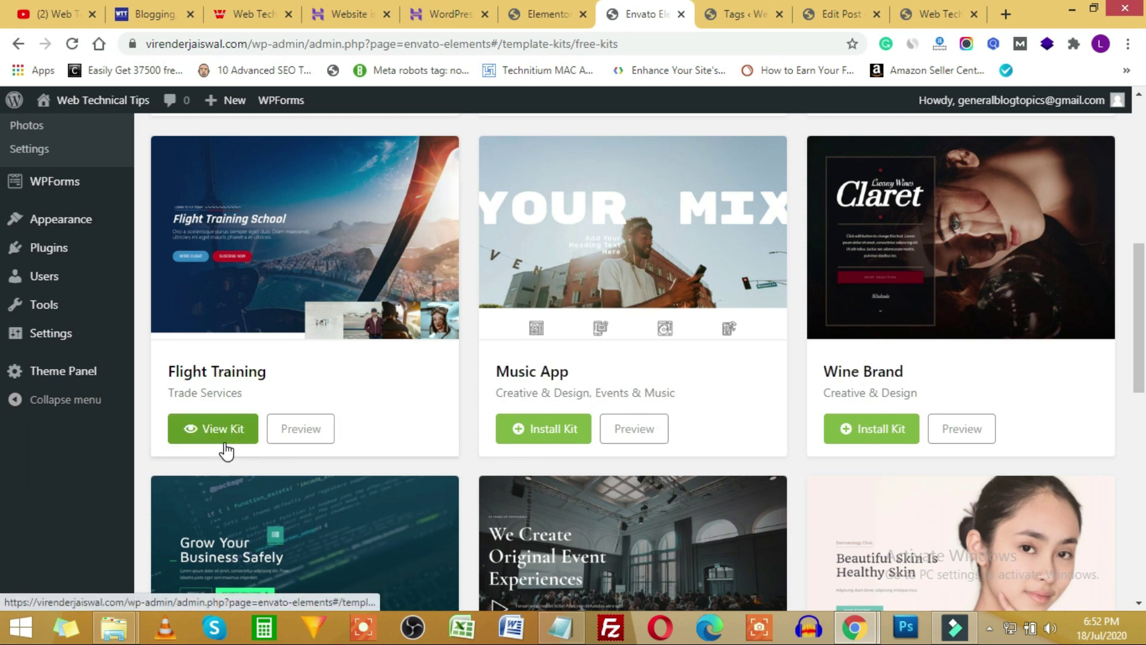
# View the Flight Training kit, import its About Us template, and return to the Elementor tab.
pyautogui.click(221, 433)
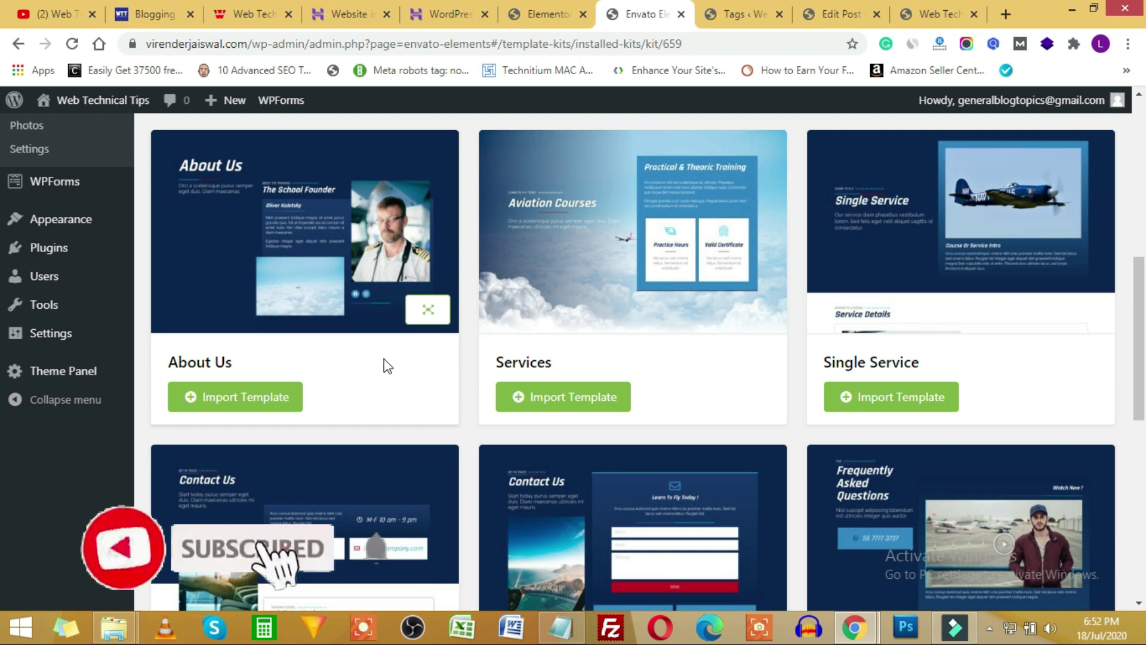
pyautogui.scroll(-4, 917, 253)
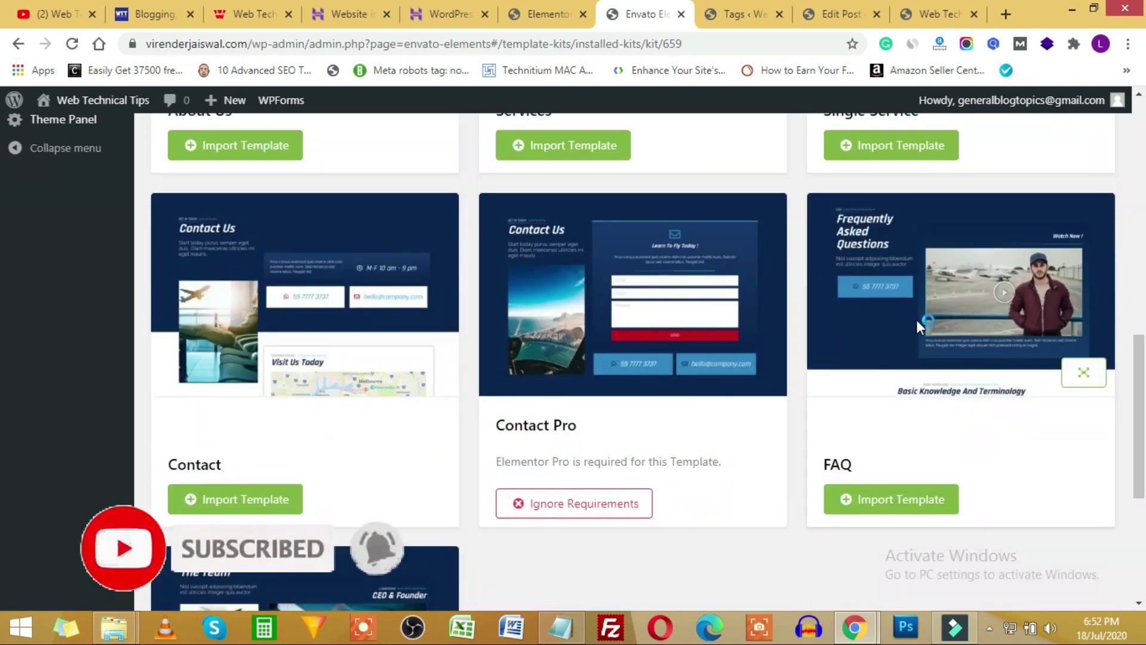
pyautogui.scroll(-4, 392, 332)
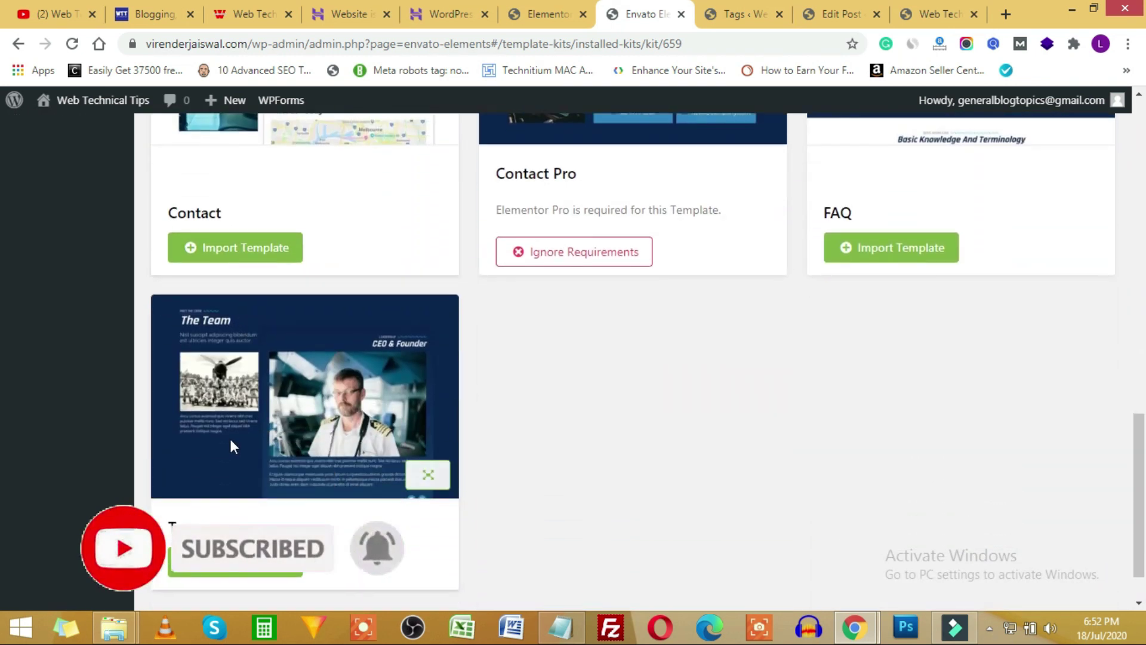
pyautogui.scroll(7, 343, 438)
pyautogui.scroll(8, 343, 439)
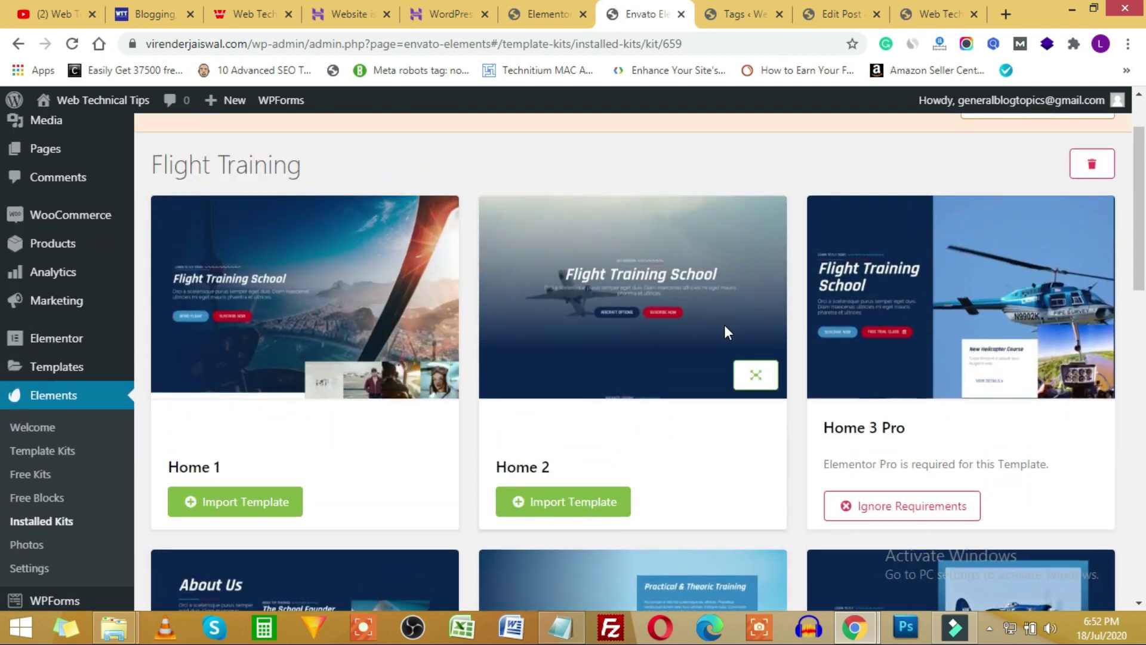
pyautogui.scroll(-3, 553, 450)
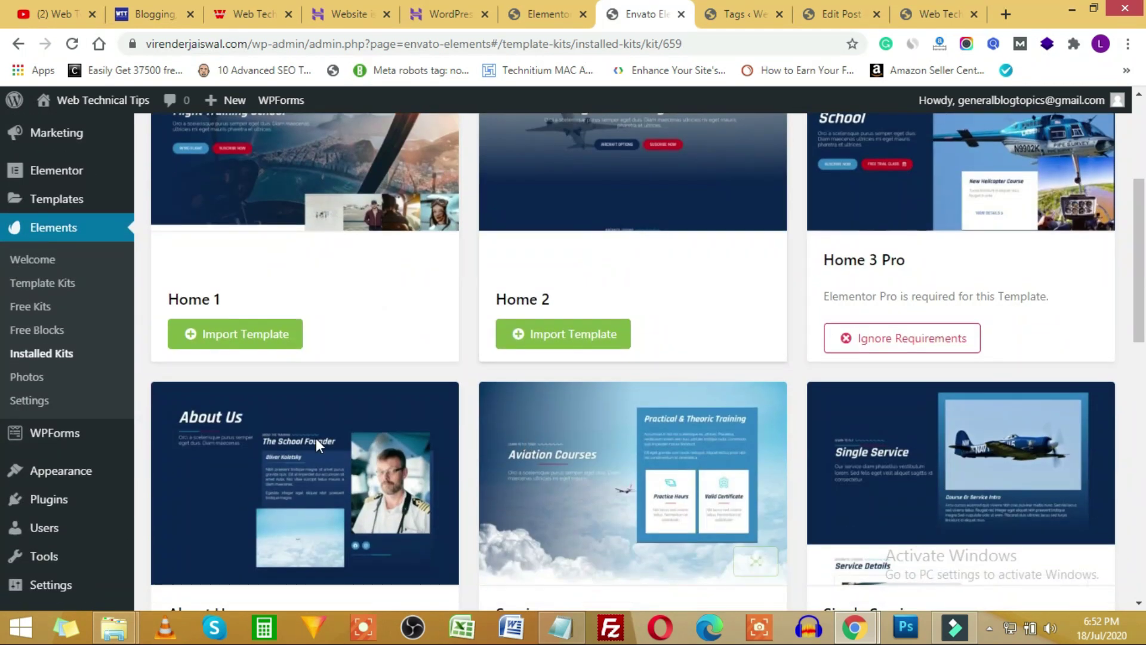
pyautogui.scroll(3, 298, 331)
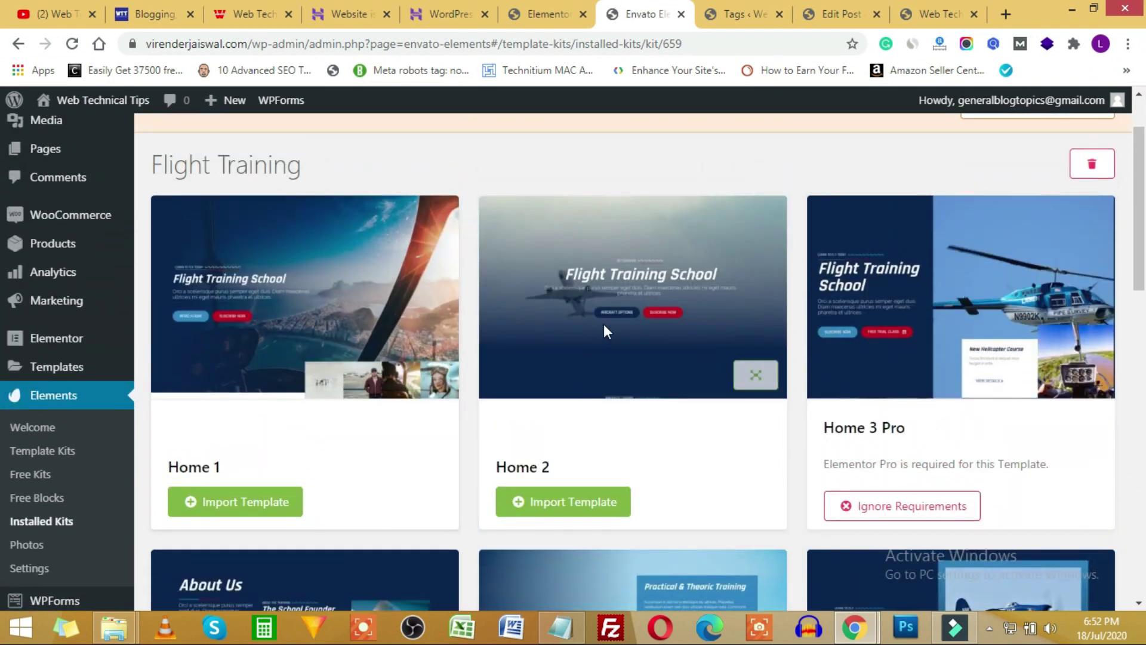
pyautogui.scroll(-6, 604, 327)
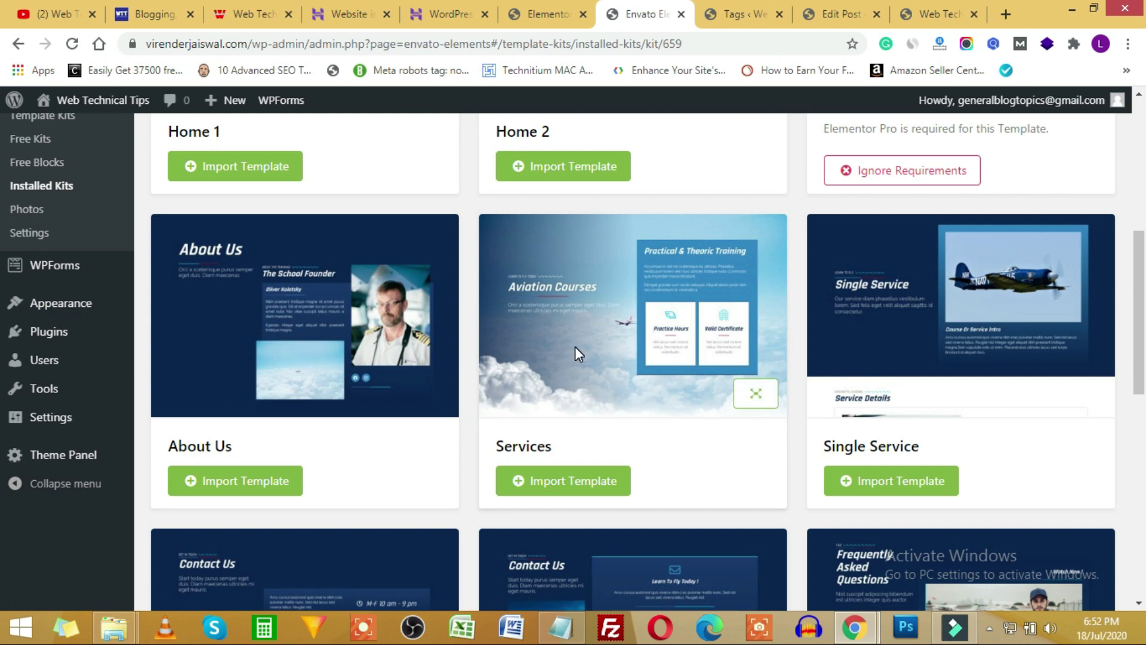
pyautogui.scroll(-1, 578, 353)
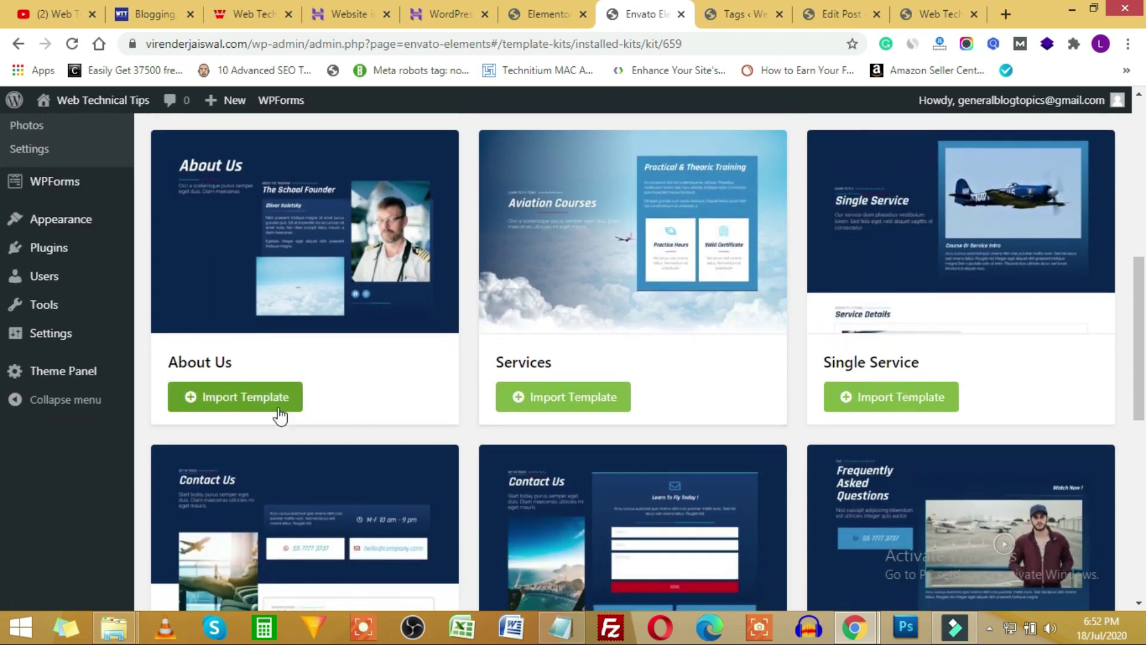
pyautogui.click(206, 406)
pyautogui.scroll(-2, 205, 472)
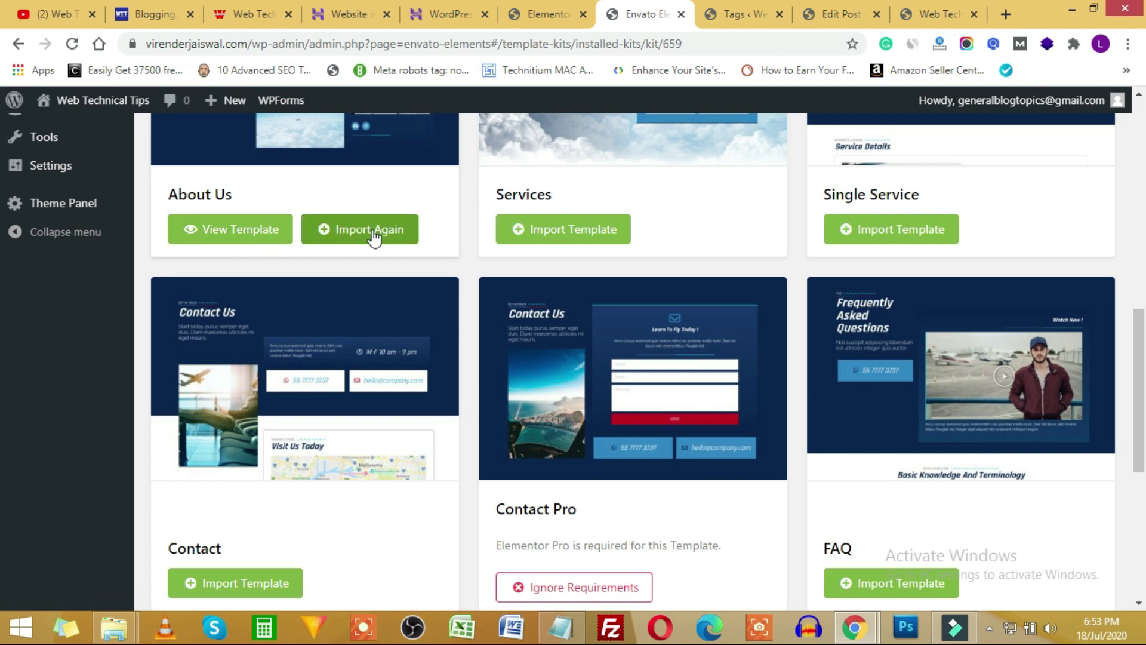
pyautogui.click(519, 12)
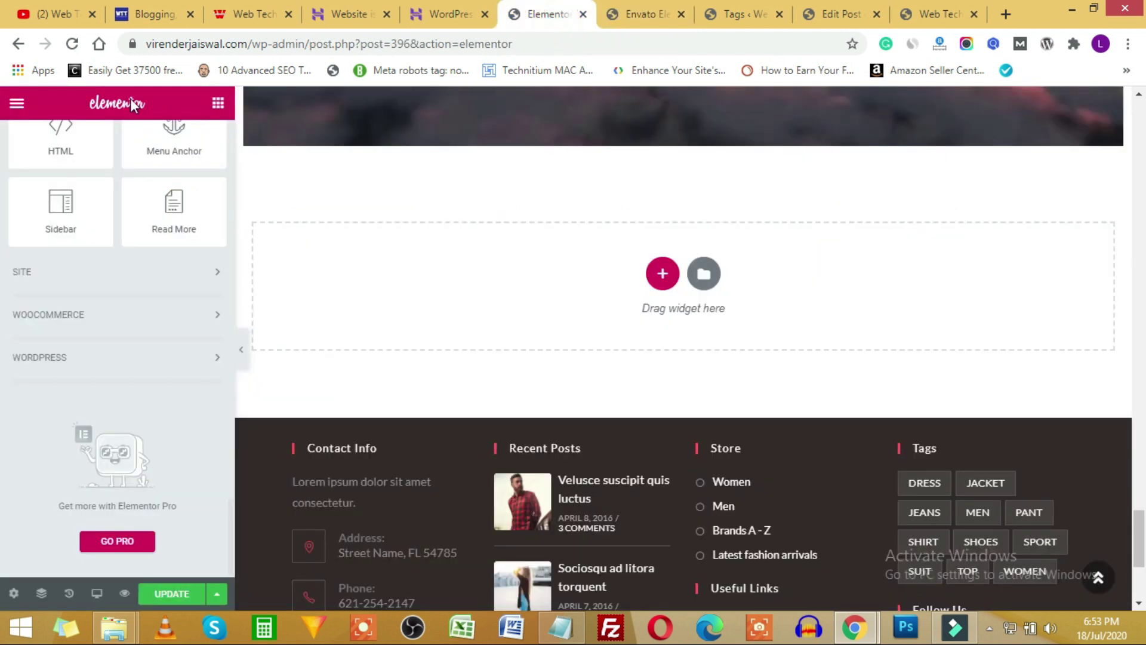
# Reload the Elementor editor page, dismissing the first reload warning.
pyautogui.click(72, 43)
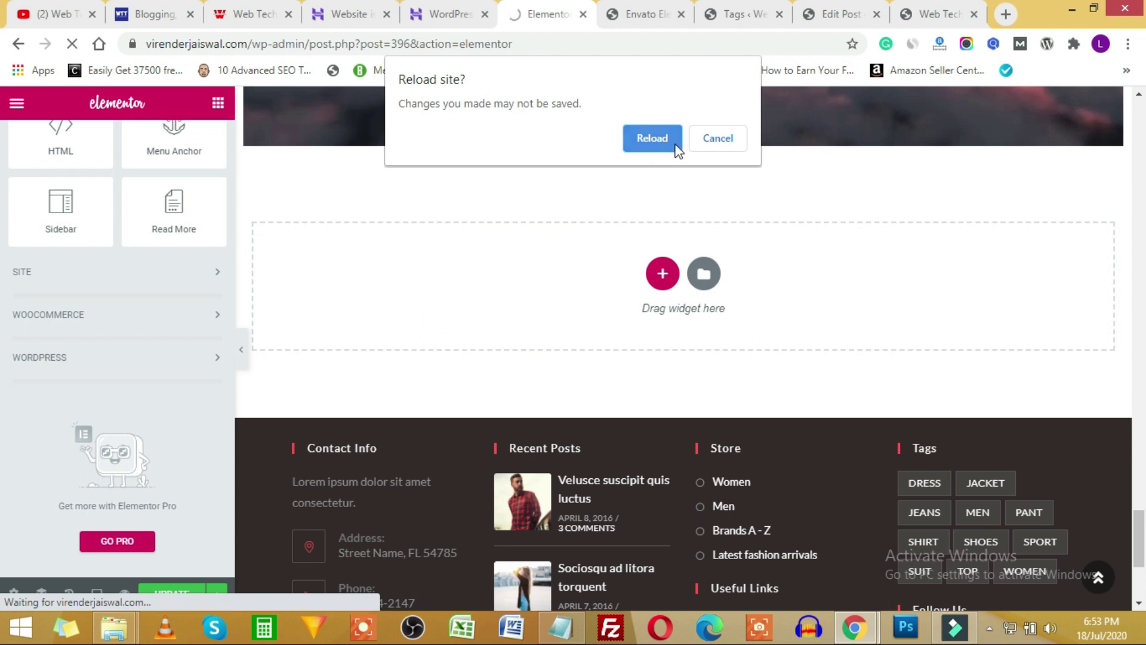
pyautogui.press('Escape')
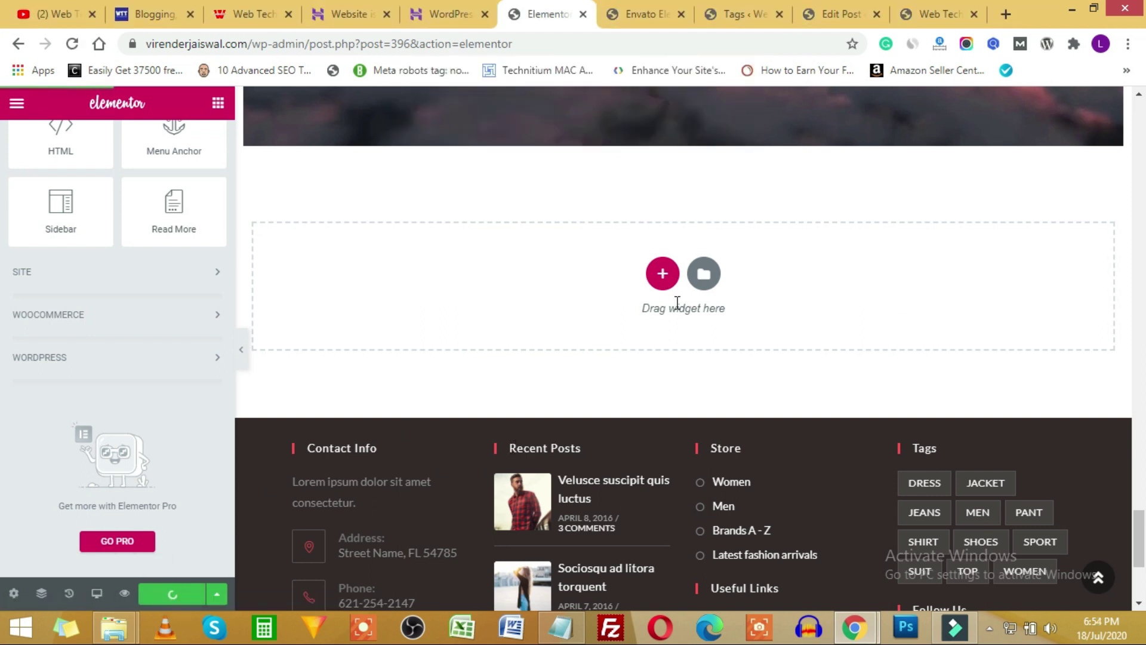
pyautogui.click(71, 46)
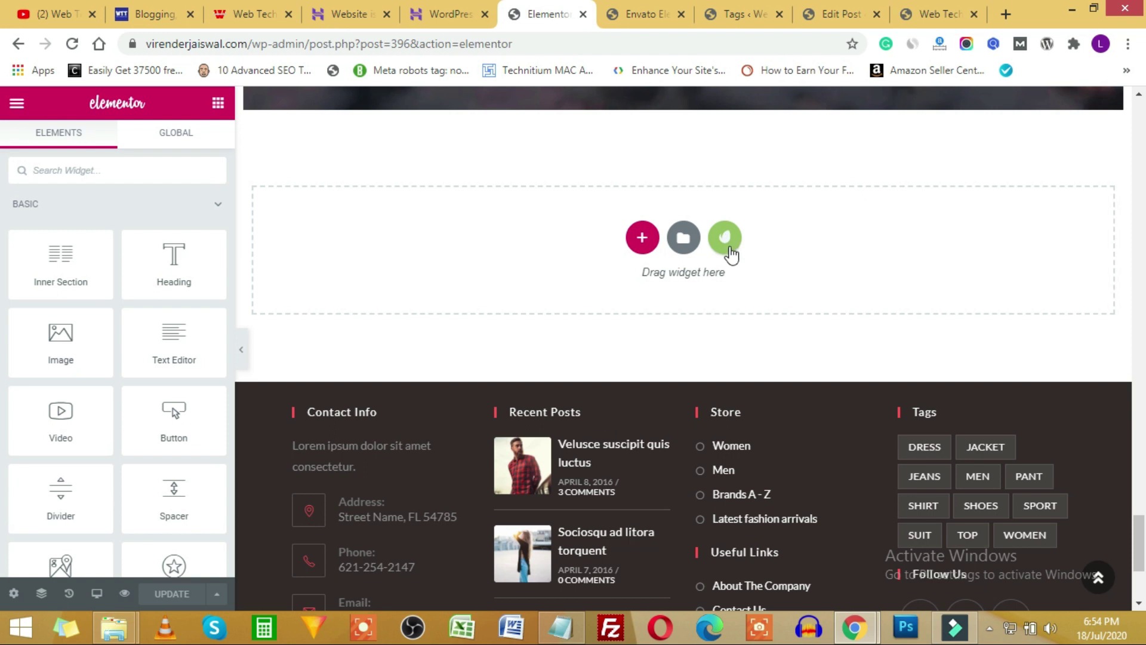
# Open the Envato Elements library, view the installed Flight Training kit and insert About Us.
pyautogui.click(726, 237)
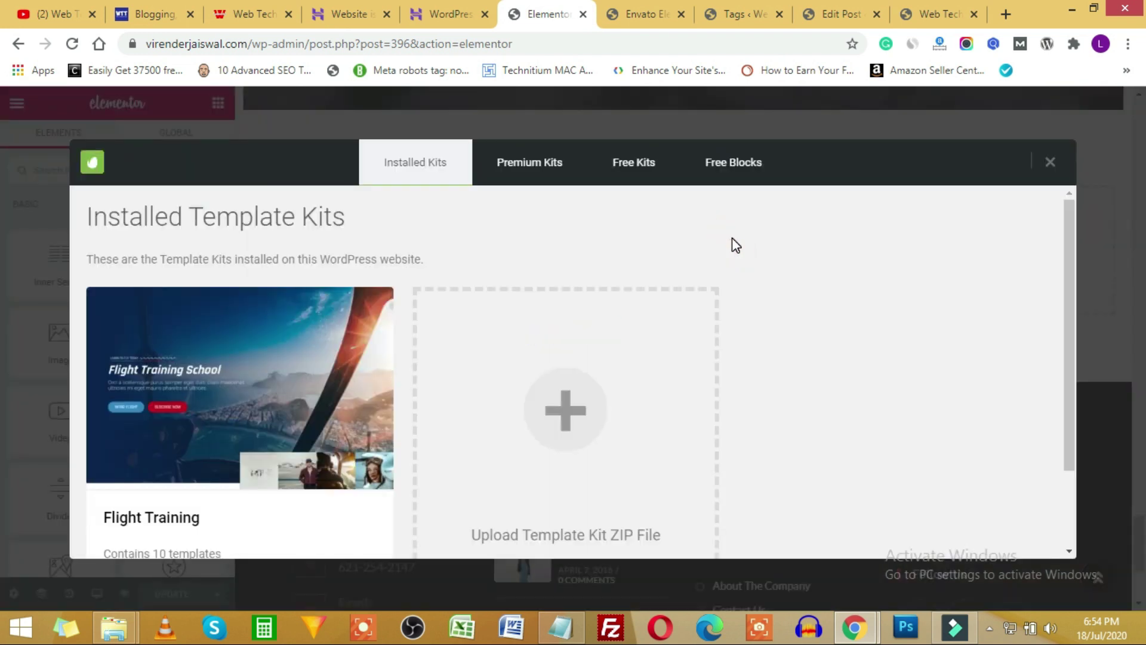
pyautogui.scroll(-2, 197, 379)
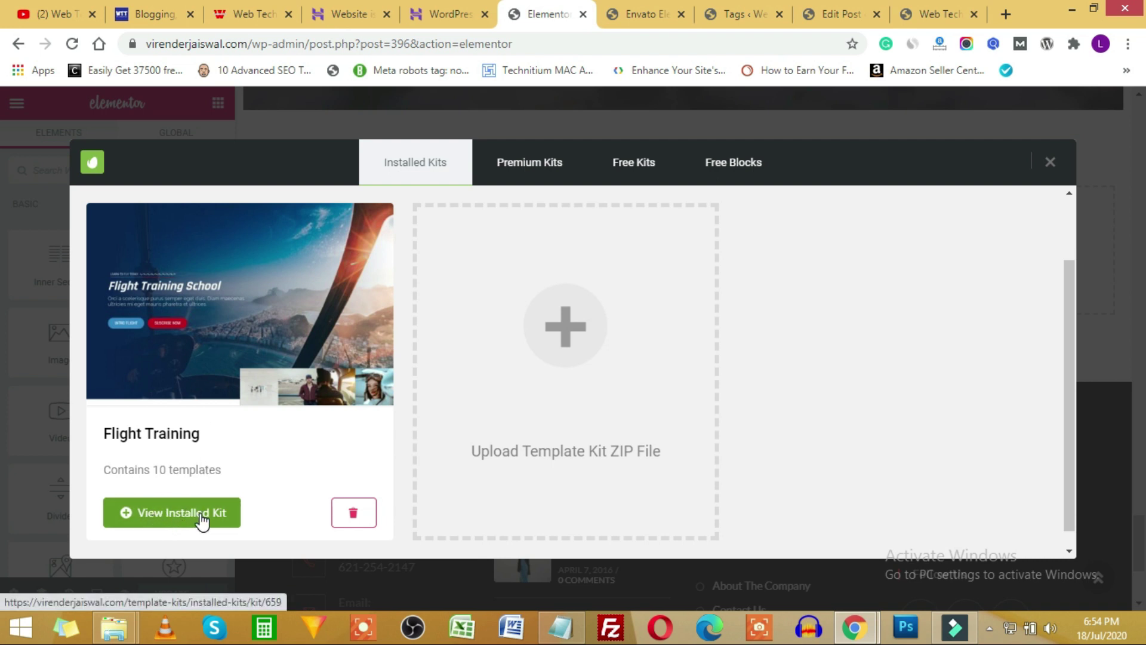
pyautogui.click(202, 519)
pyautogui.scroll(-10, 547, 342)
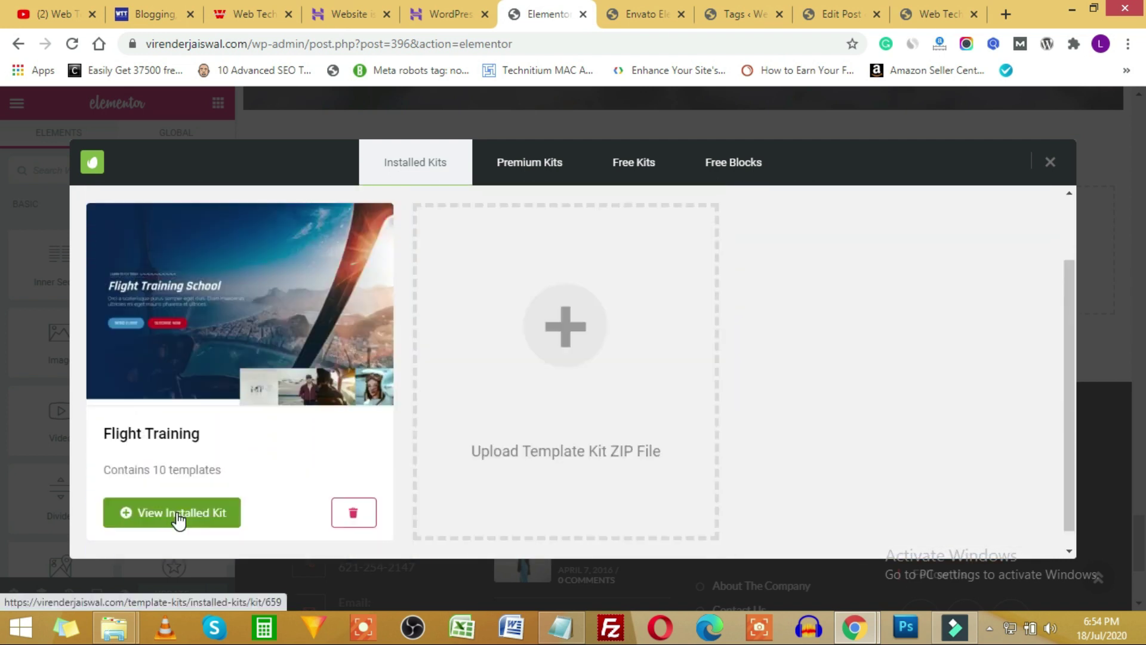
pyautogui.click(178, 514)
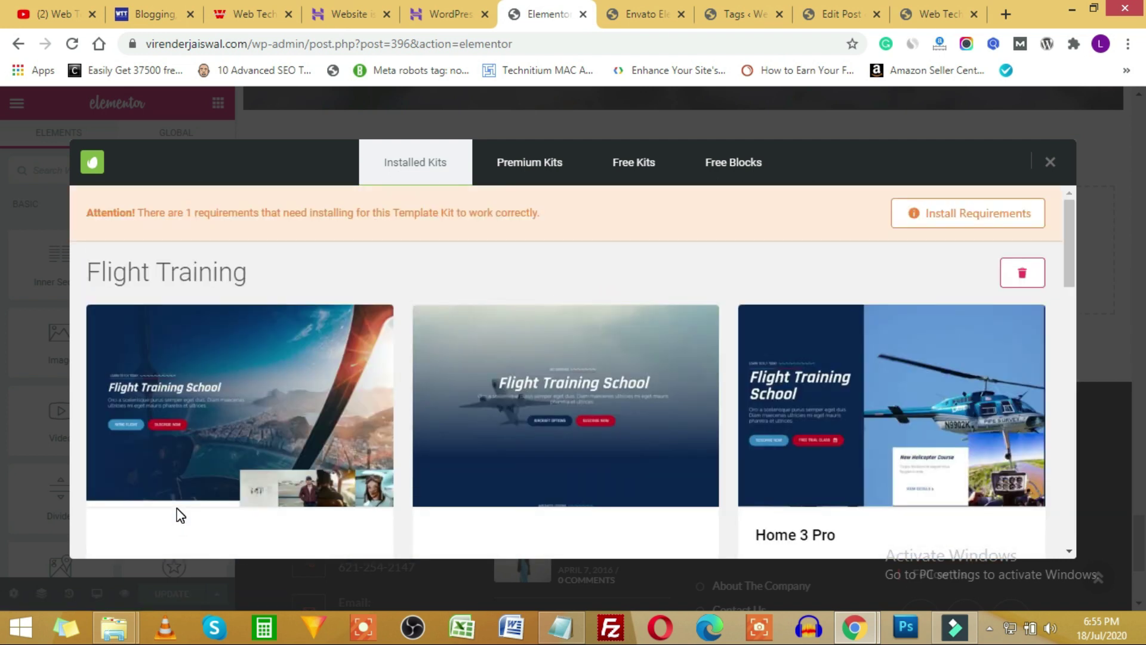
pyautogui.scroll(-3, 440, 367)
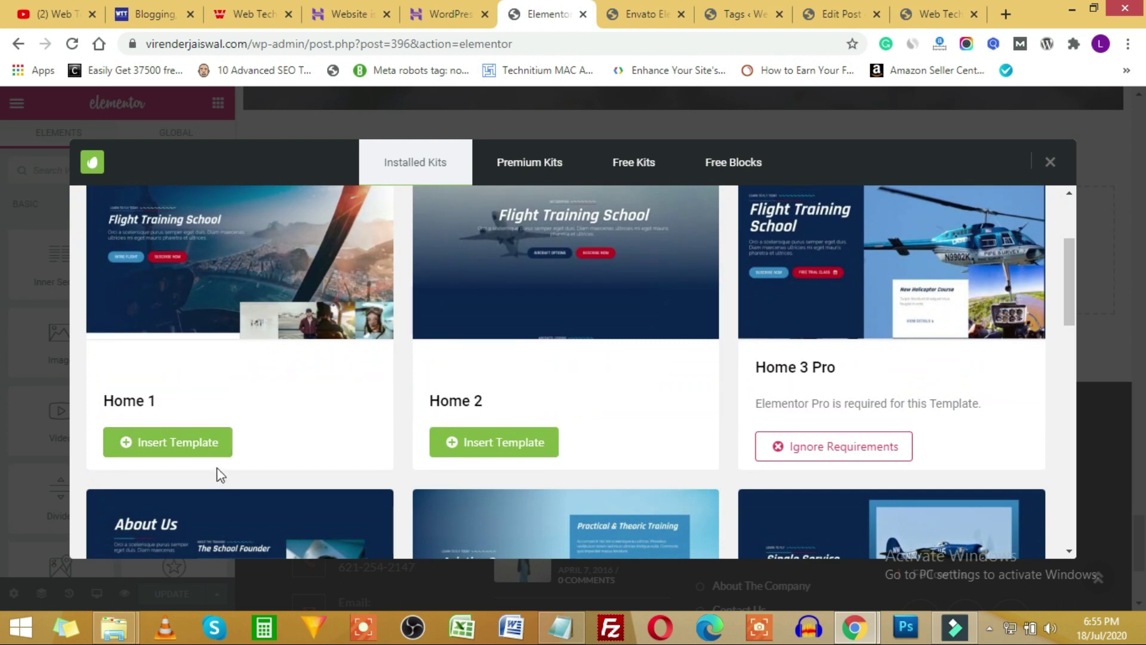
pyautogui.scroll(2, 273, 402)
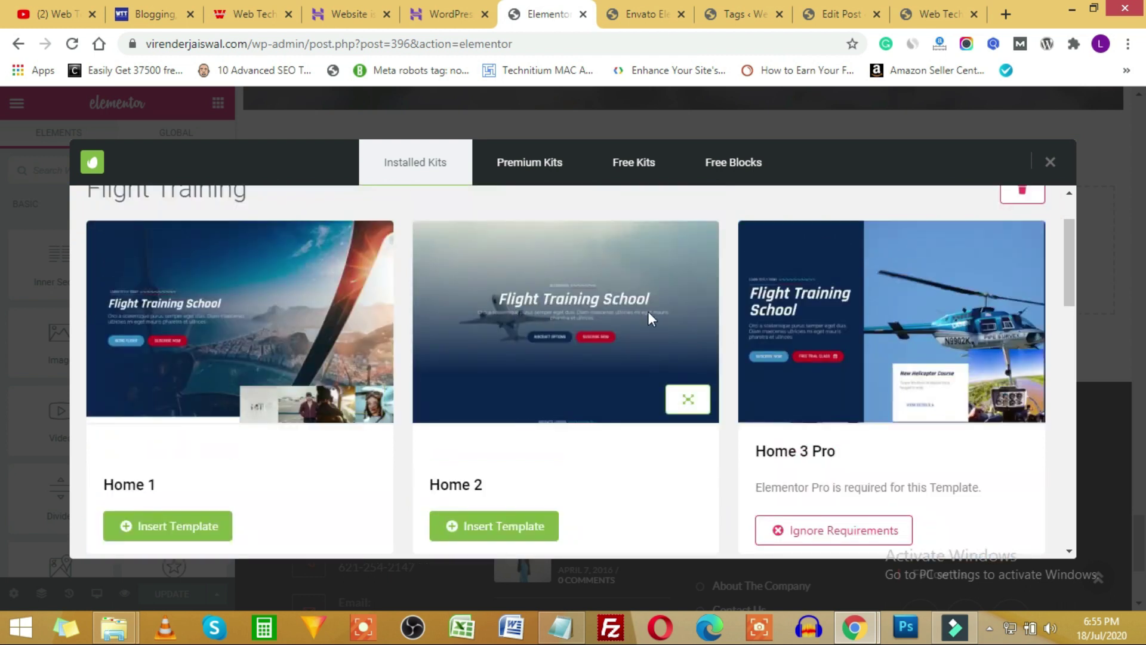
pyautogui.scroll(-8, 651, 320)
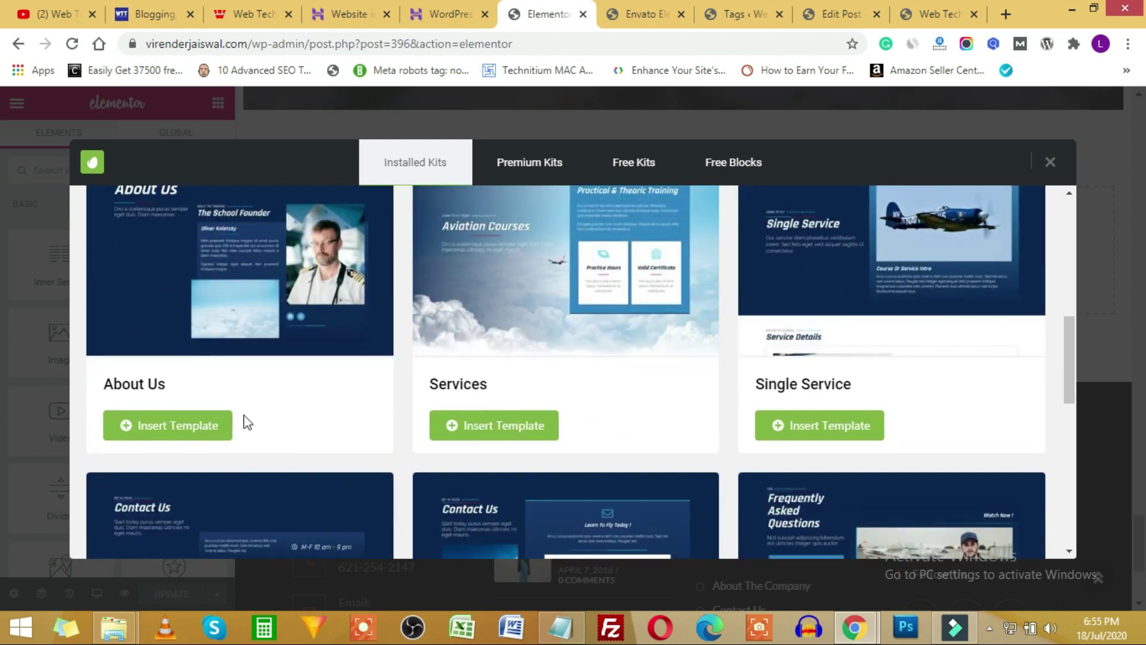
pyautogui.scroll(2, 231, 281)
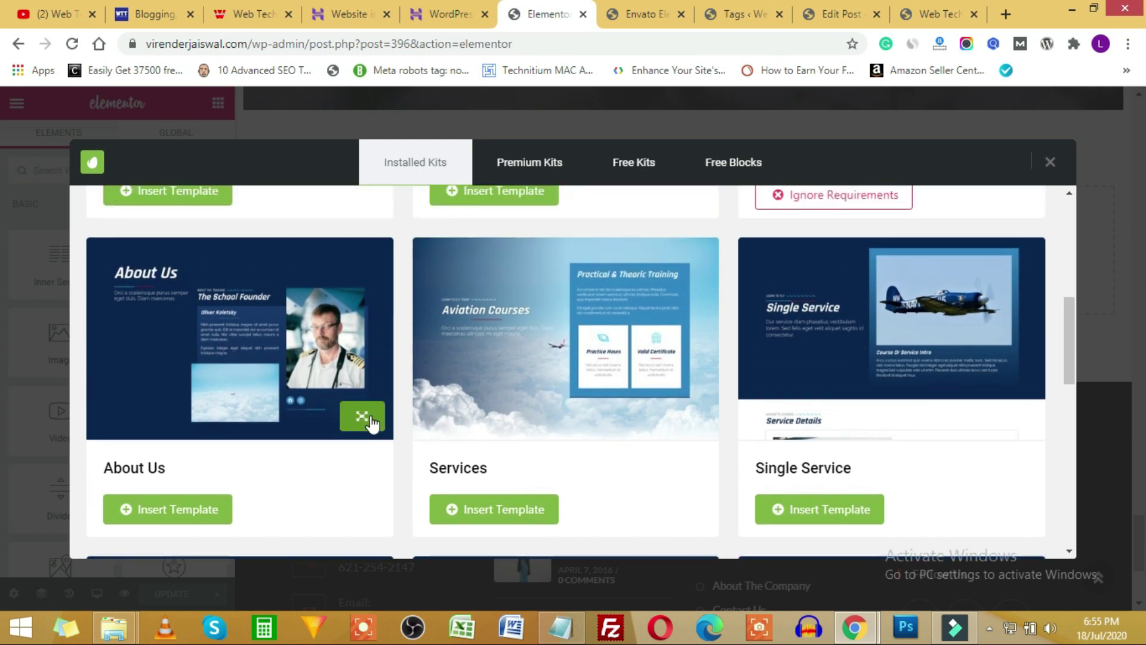
pyautogui.click(164, 508)
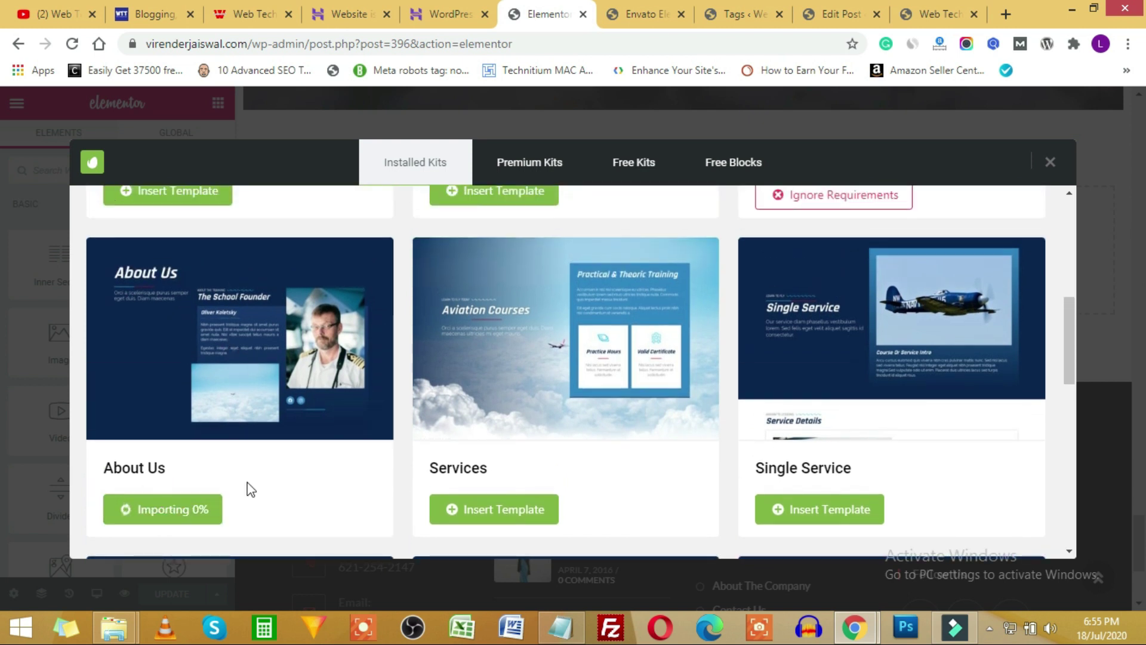
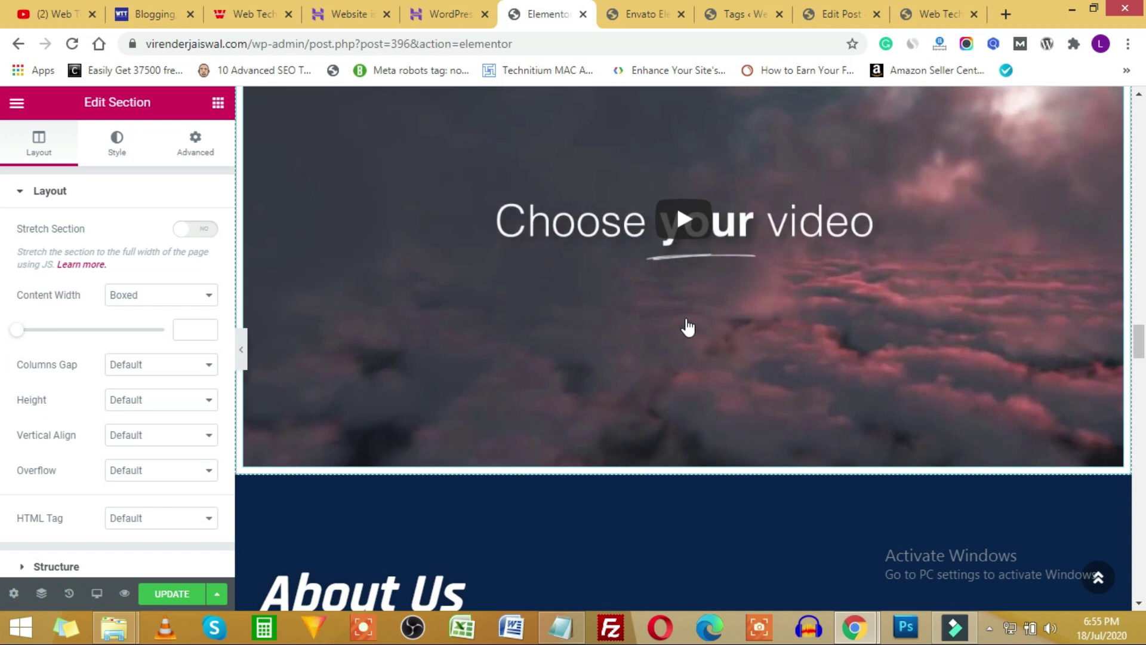
# Look over the About Us page's founder photo, biography and School Founder heading in Elementor.
pyautogui.scroll(-5, 689, 325)
pyautogui.scroll(5, 625, 491)
pyautogui.scroll(-9, 868, 382)
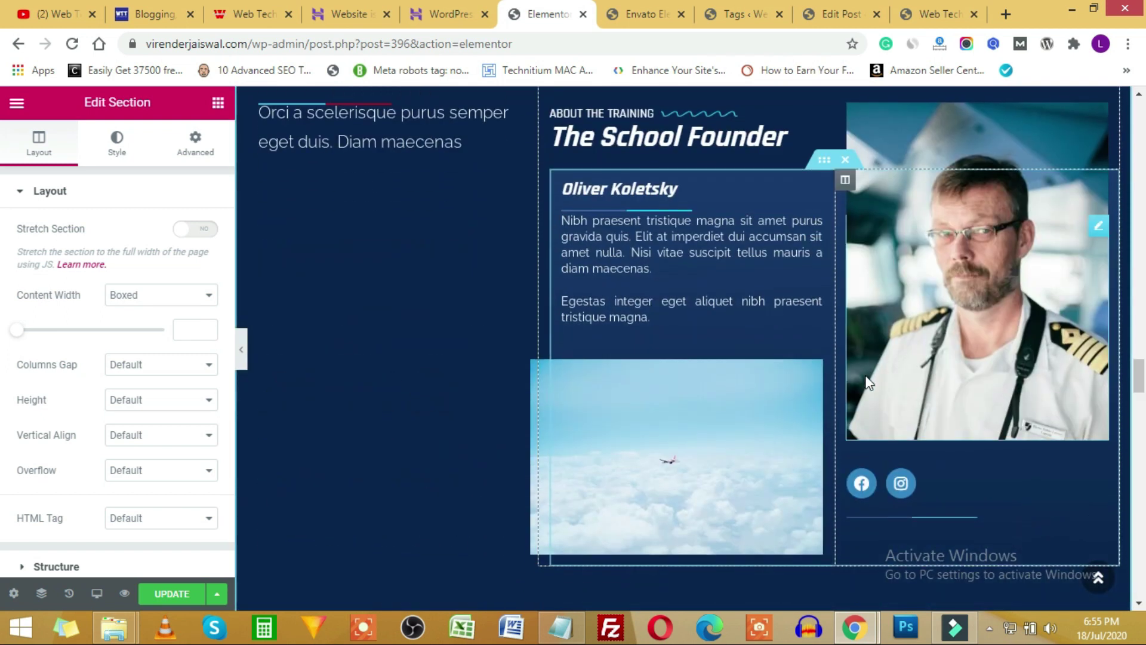
pyautogui.scroll(-2, 916, 391)
pyautogui.scroll(5, 878, 367)
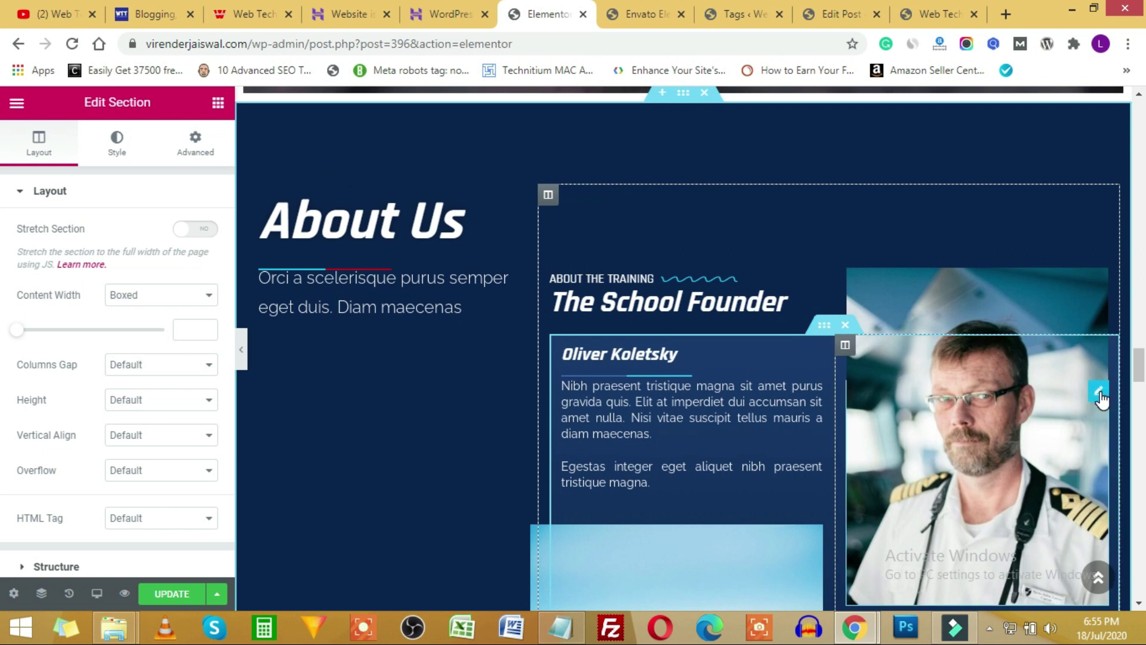
pyautogui.click(1098, 394)
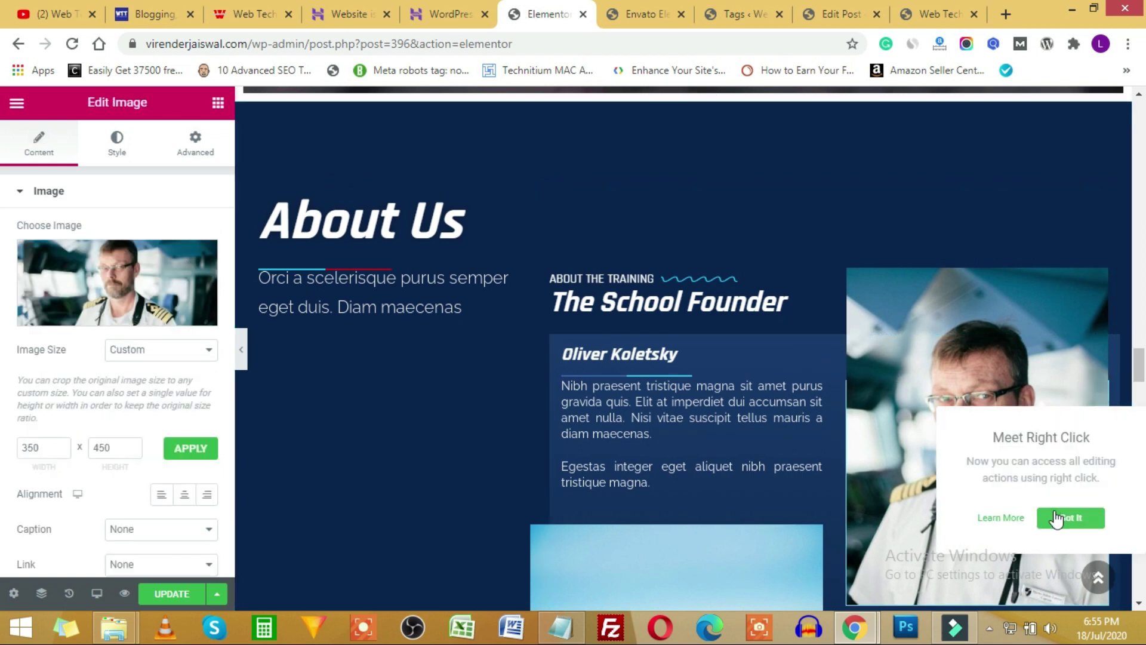
pyautogui.click(1056, 518)
pyautogui.click(740, 388)
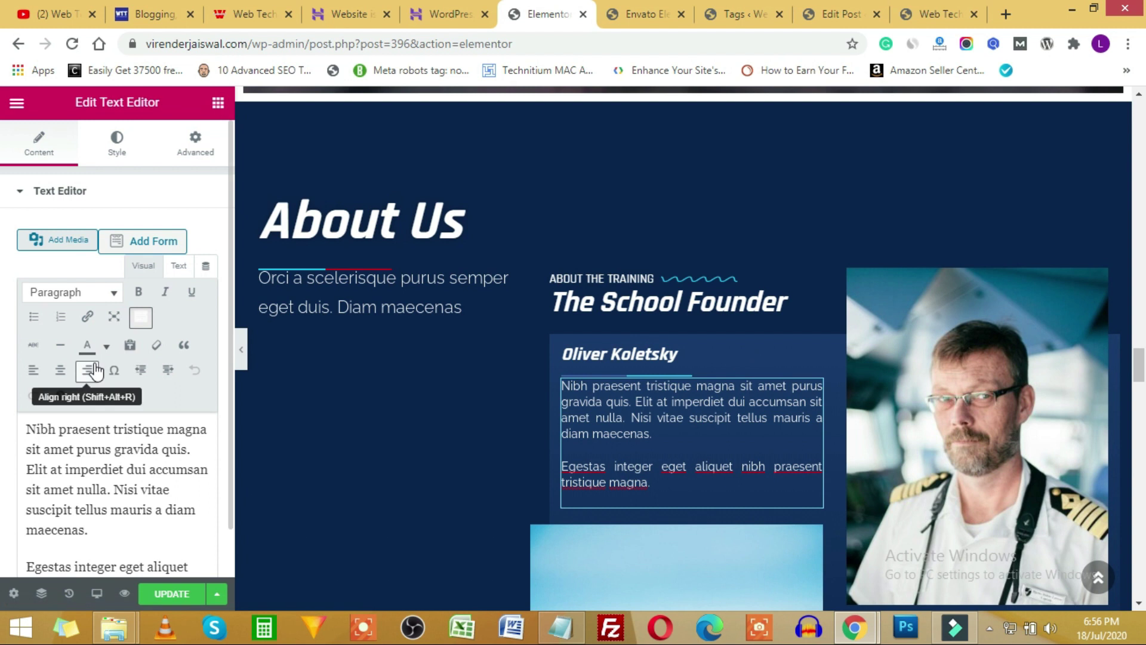
pyautogui.click(743, 307)
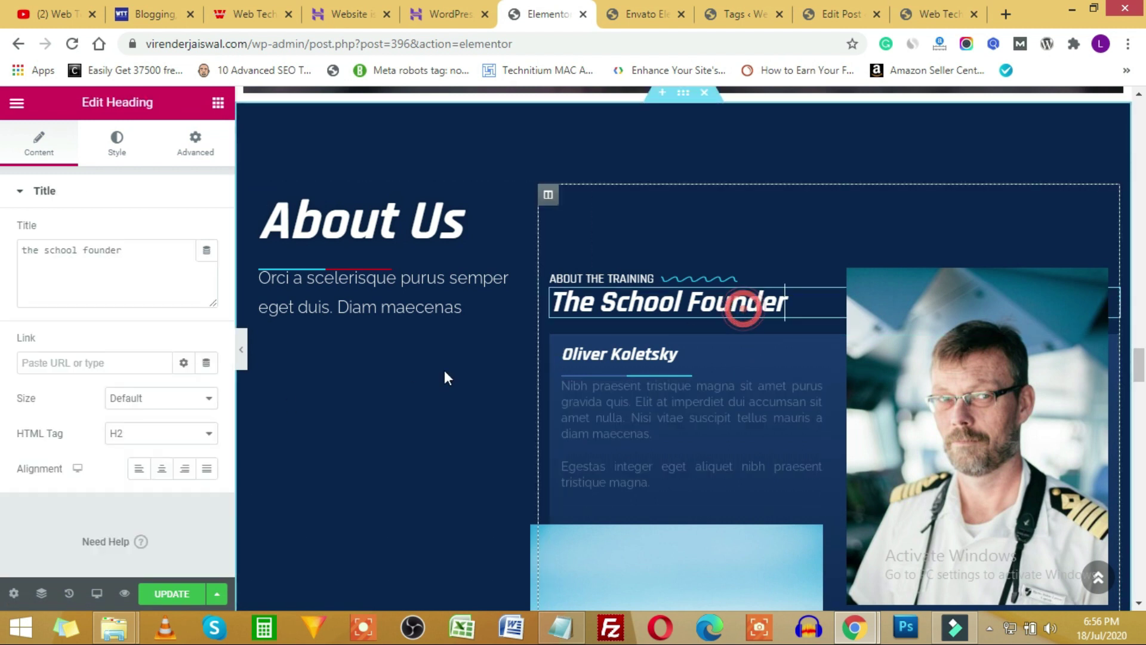
pyautogui.click(990, 360)
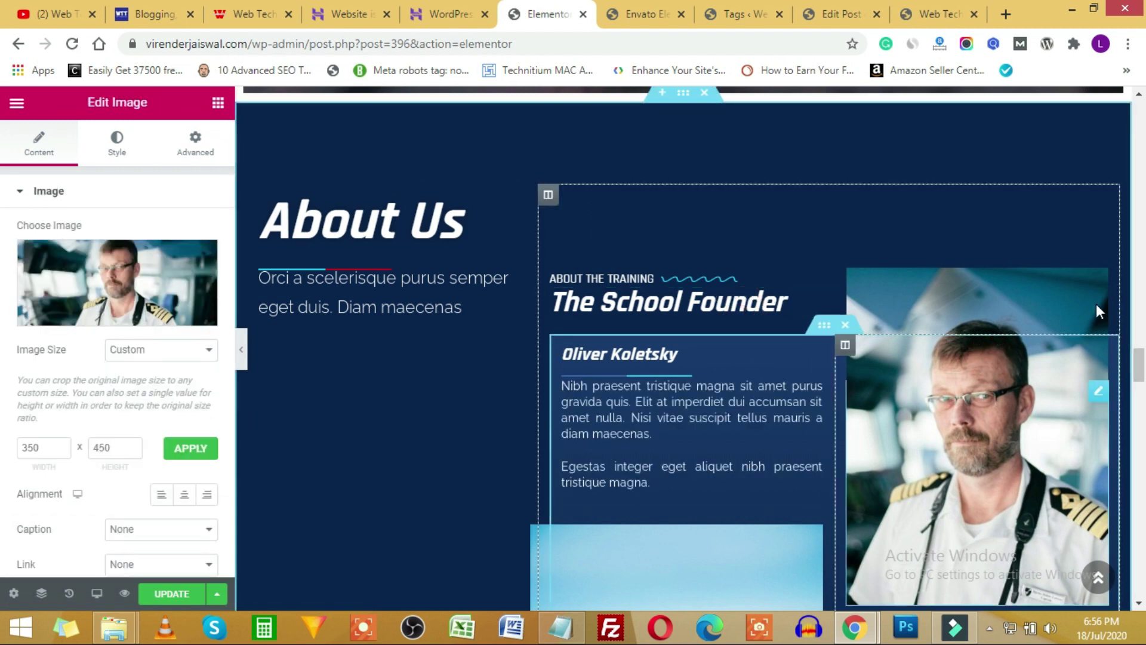
# Select the About Us heading, save the page with UPDATE, and bring up the live homepage.
pyautogui.click(357, 231)
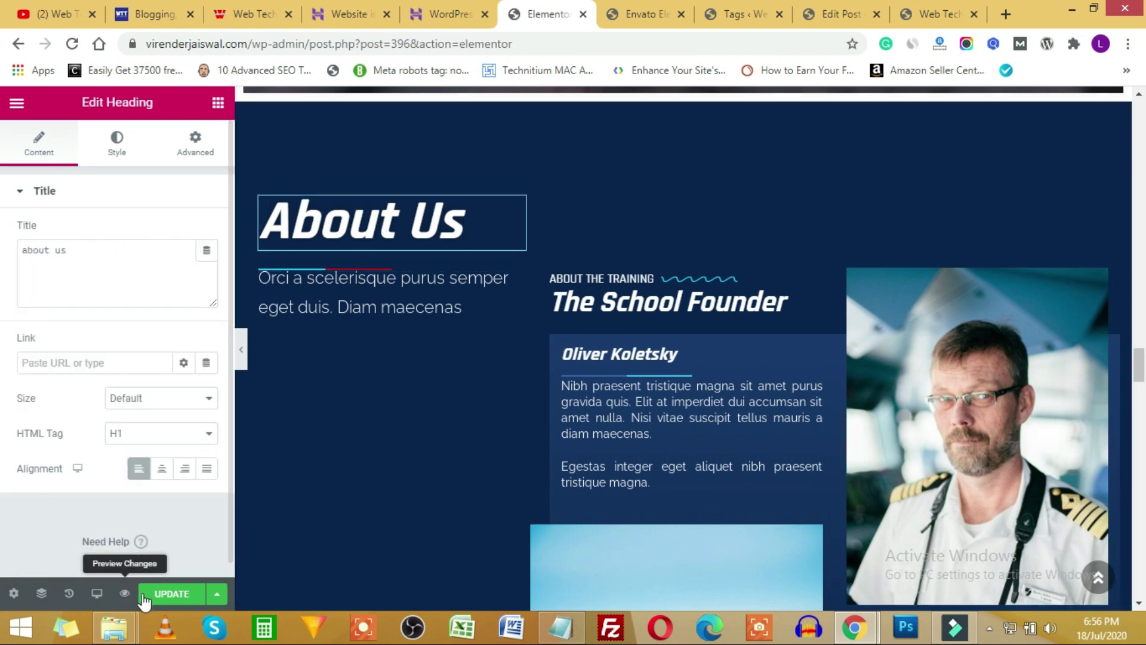
pyautogui.click(171, 593)
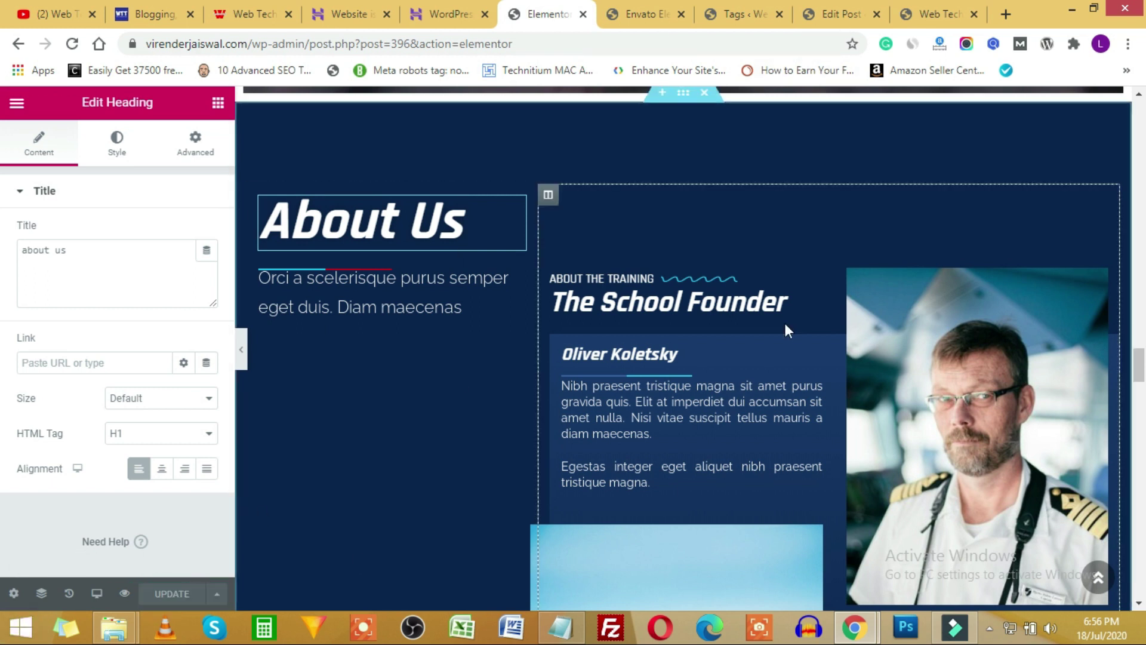
pyautogui.click(939, 14)
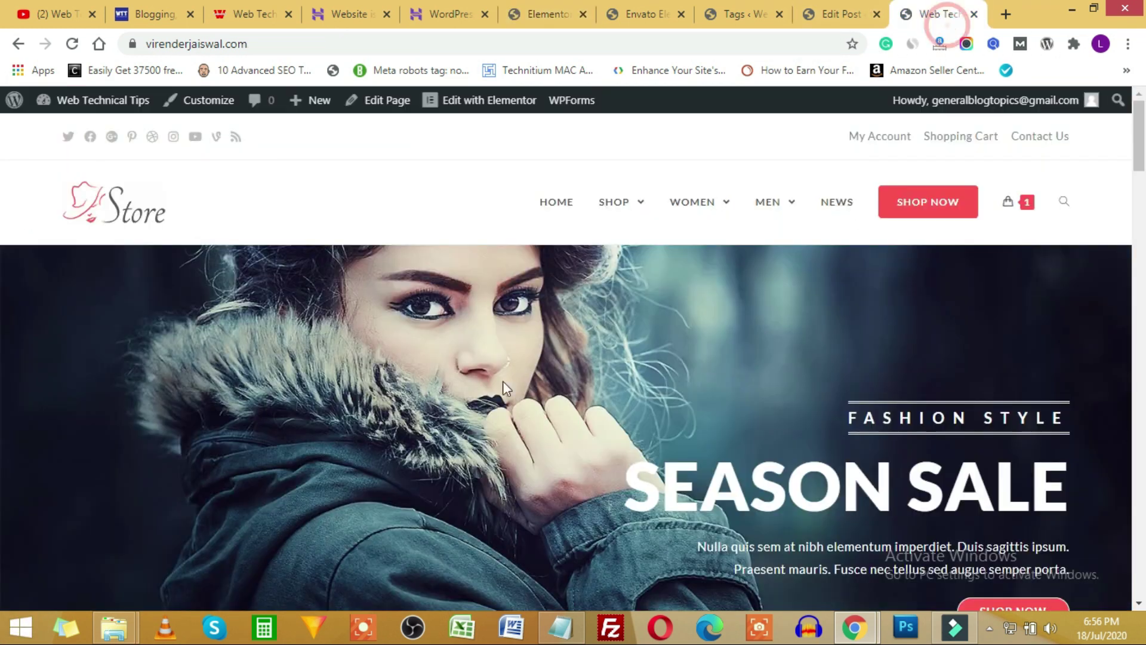
# Reload the live homepage and scroll down to check the founder card.
pyautogui.click(72, 43)
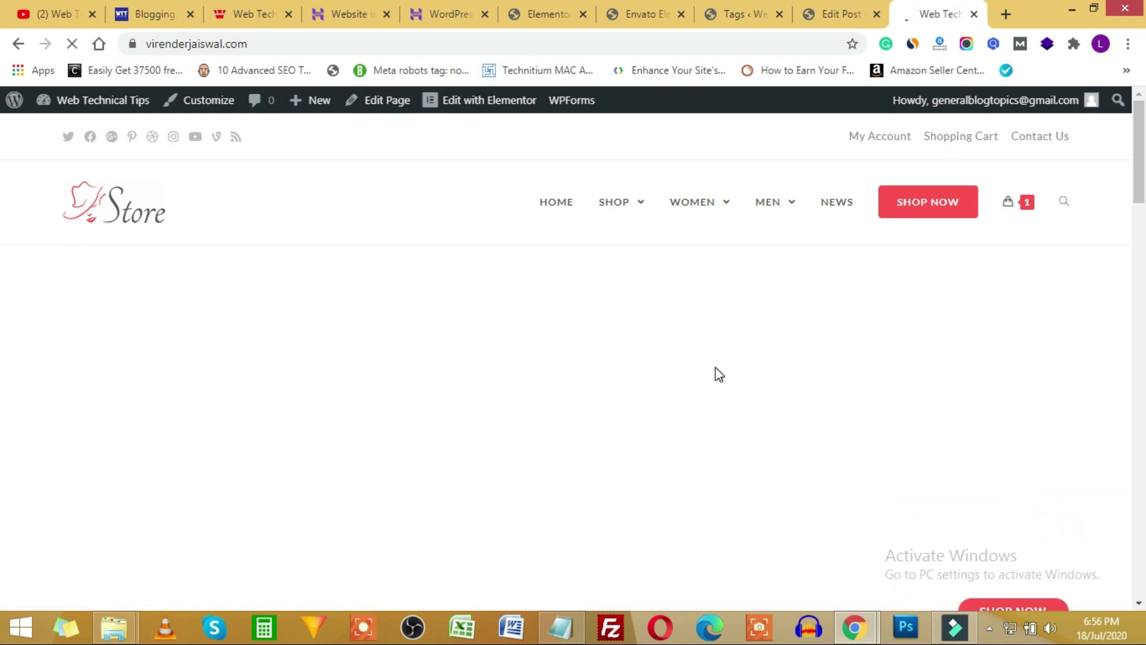
pyautogui.scroll(-20, 666, 328)
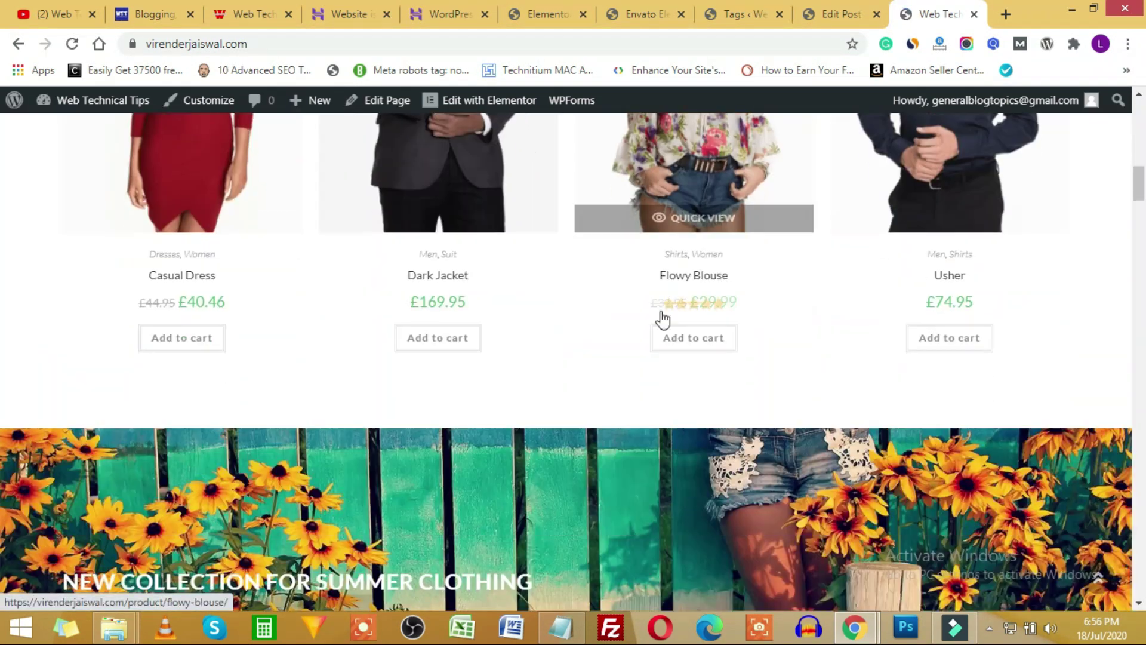
pyautogui.scroll(-10, 662, 317)
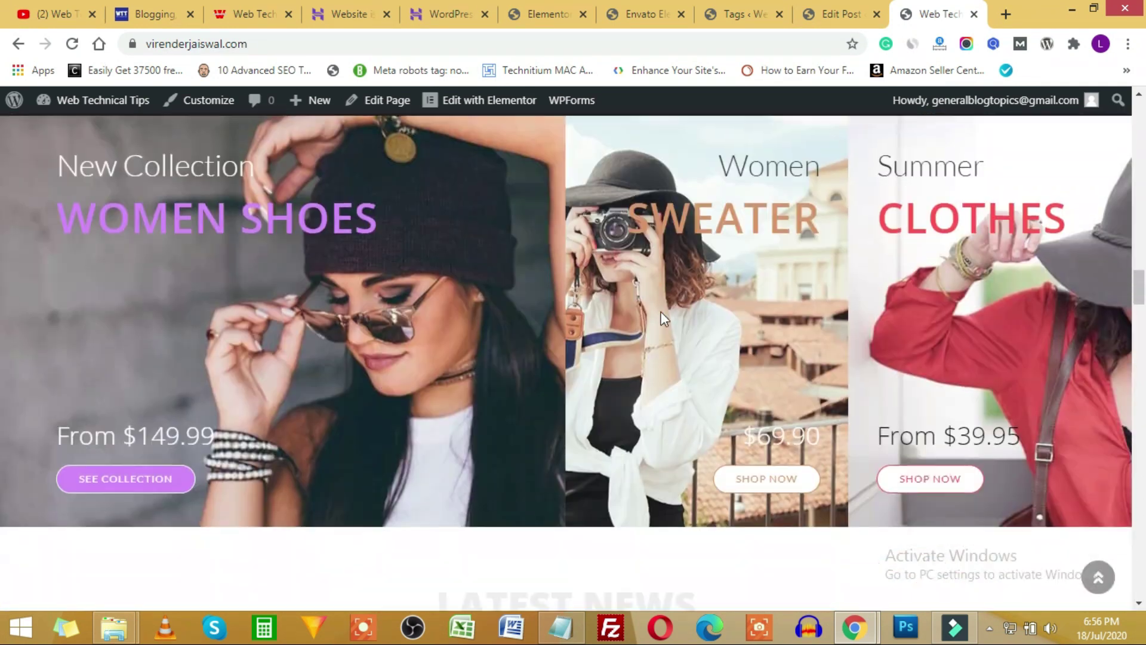
pyautogui.scroll(-10, 697, 394)
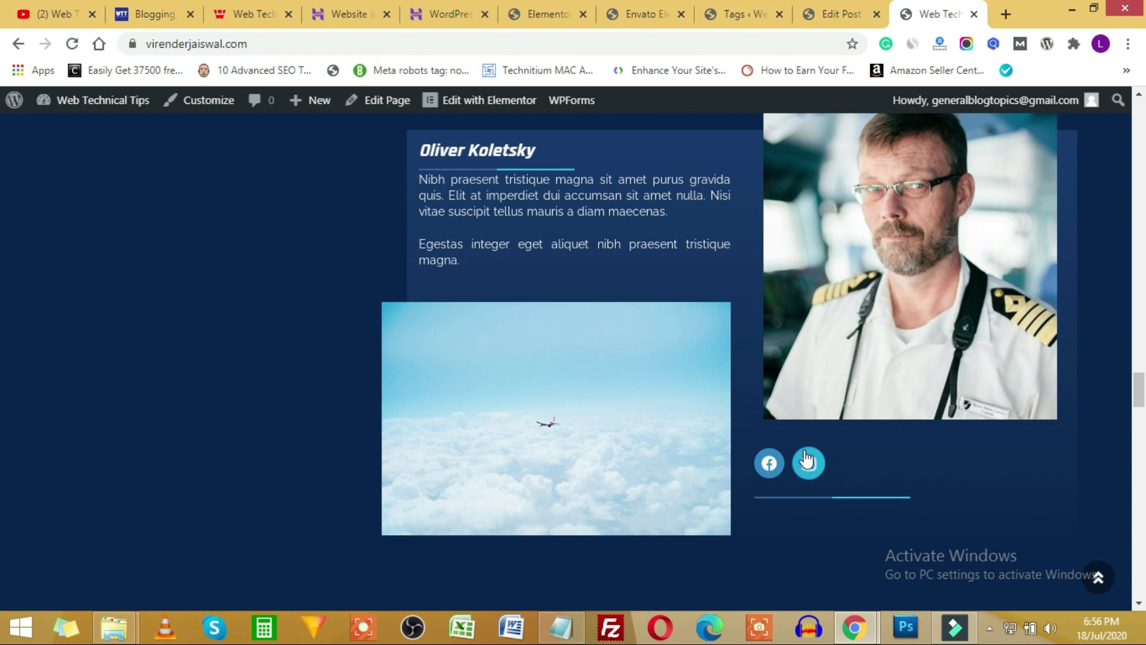
pyautogui.scroll(5, 574, 423)
pyautogui.scroll(5, 574, 424)
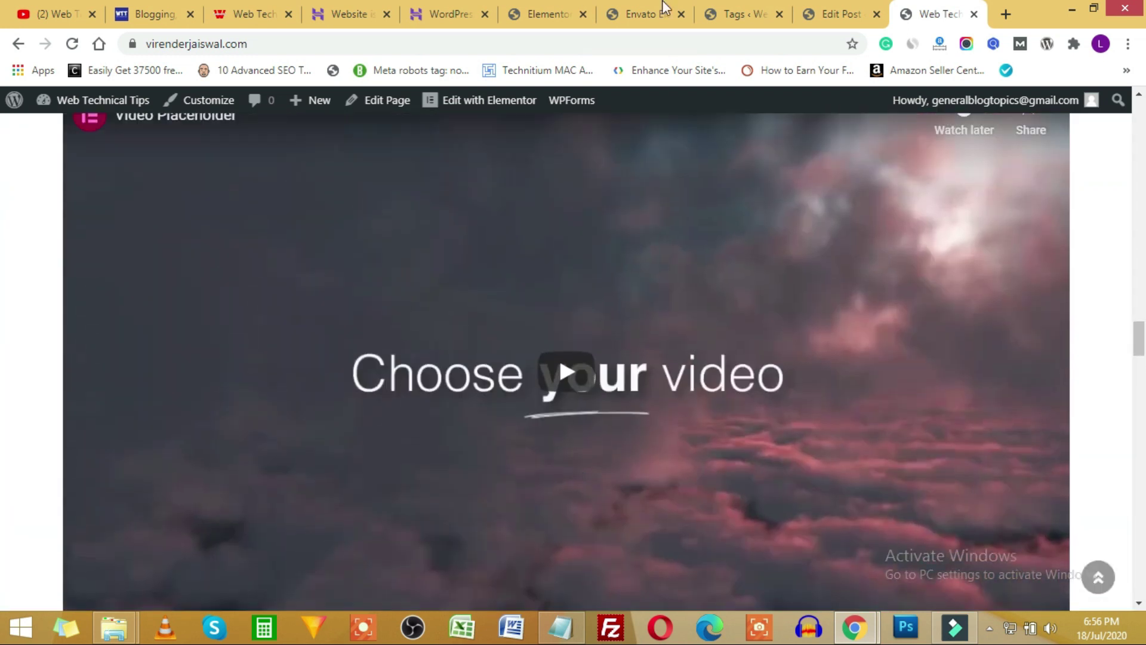
# Glance at the installed Flight Training kit, then scroll through the About Us page in Elementor.
pyautogui.click(537, 15)
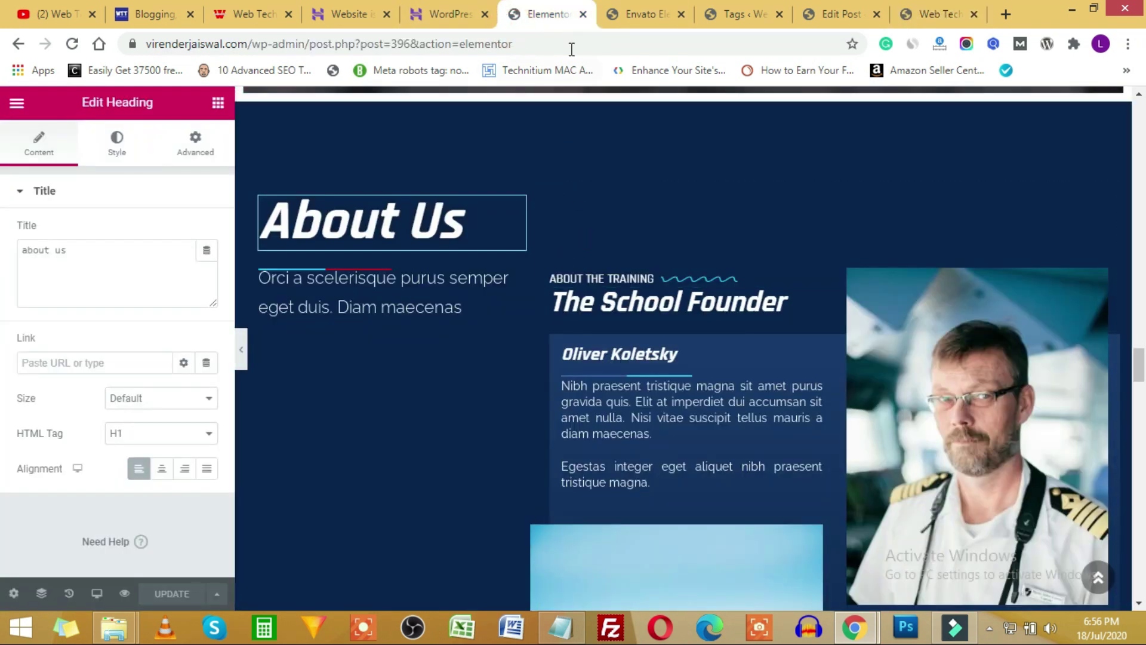
pyautogui.click(645, 14)
pyautogui.scroll(5, 724, 365)
pyautogui.scroll(4, 749, 358)
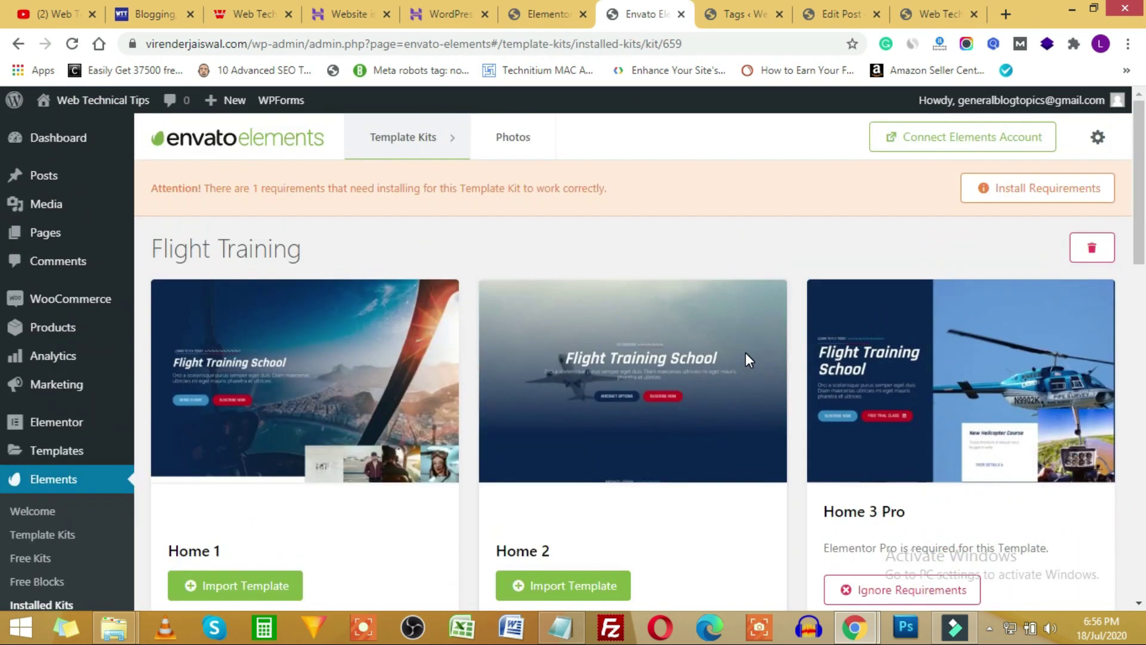
pyautogui.click(561, 10)
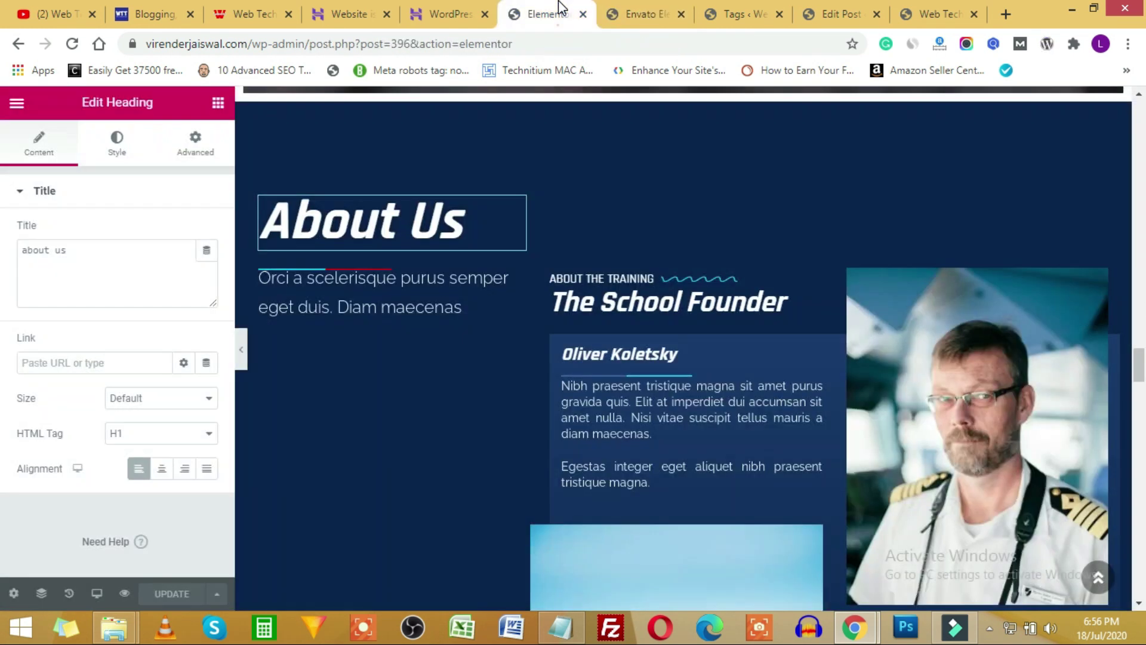
pyautogui.scroll(-10, 726, 428)
pyautogui.scroll(-20, 725, 424)
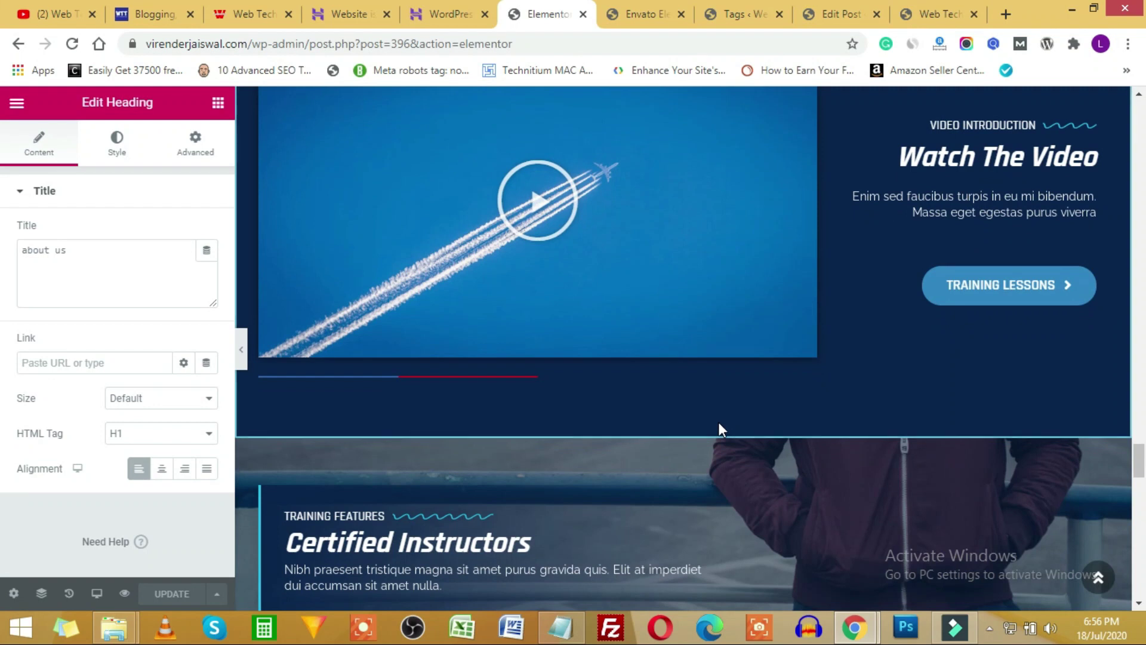
pyautogui.scroll(-14, 728, 284)
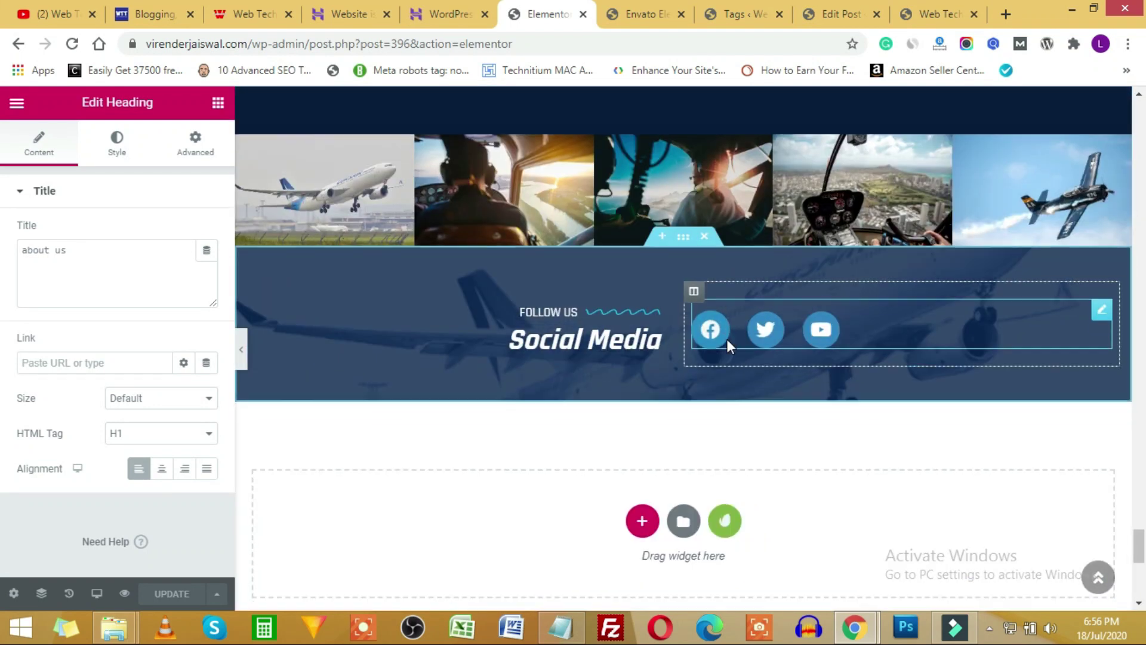
pyautogui.scroll(11, 727, 347)
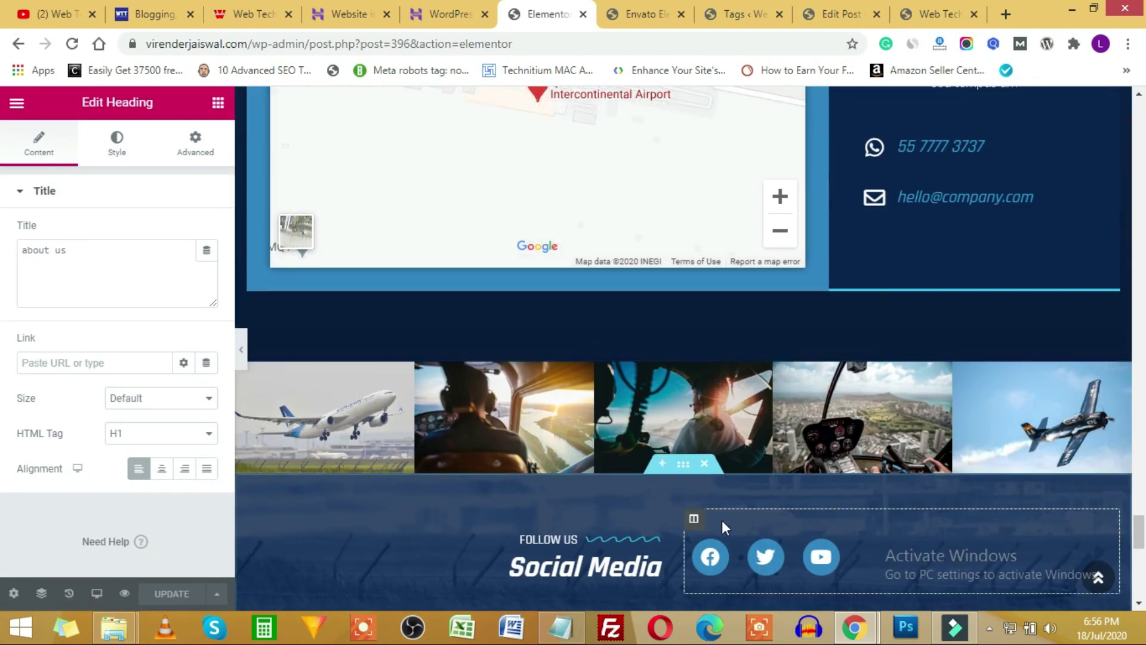
pyautogui.scroll(15, 724, 513)
pyautogui.scroll(15, 715, 418)
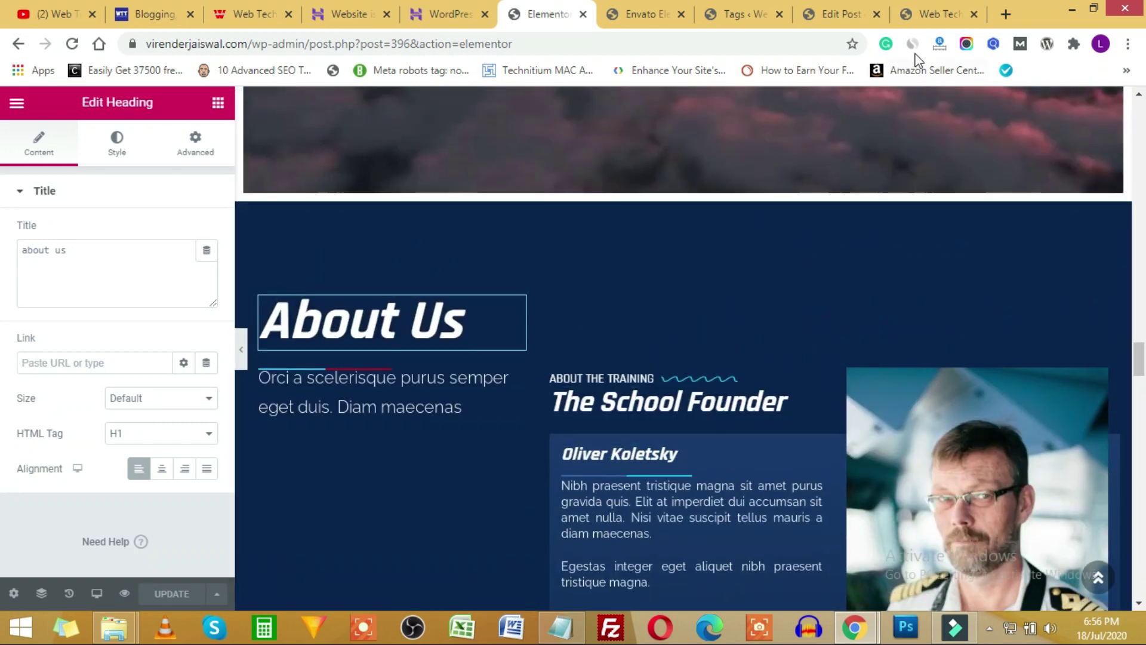
# Scroll through the live site's founder section, then go back to the Elementor About Us editor.
pyautogui.click(937, 13)
pyautogui.scroll(-10, 654, 323)
pyautogui.scroll(-15, 657, 328)
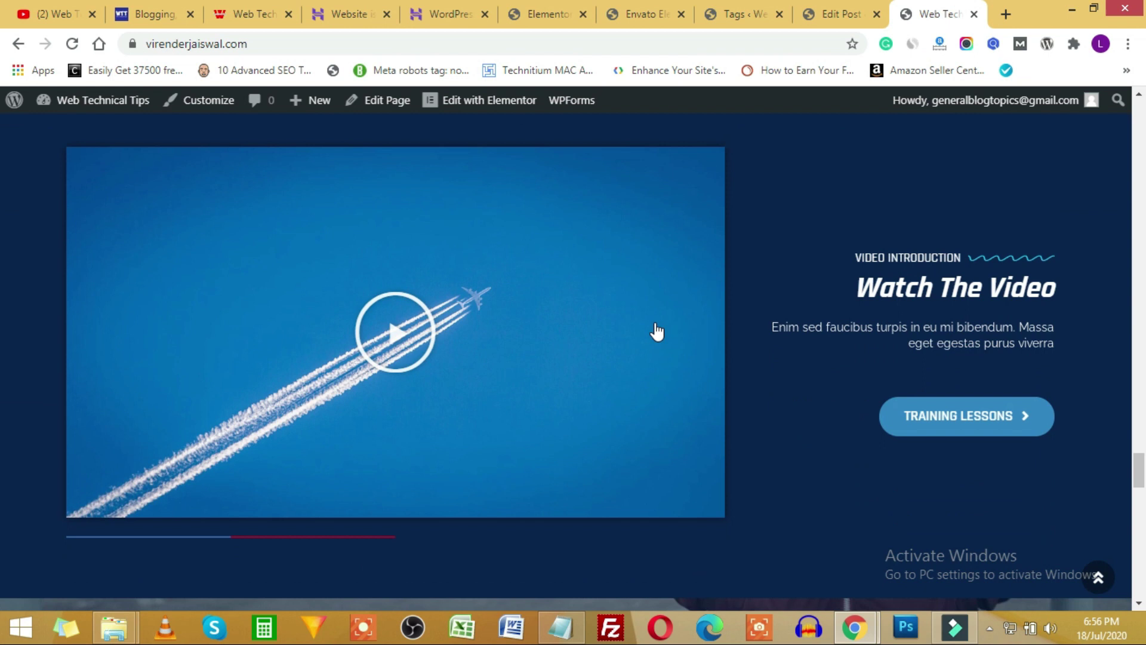
pyautogui.scroll(-3, 657, 329)
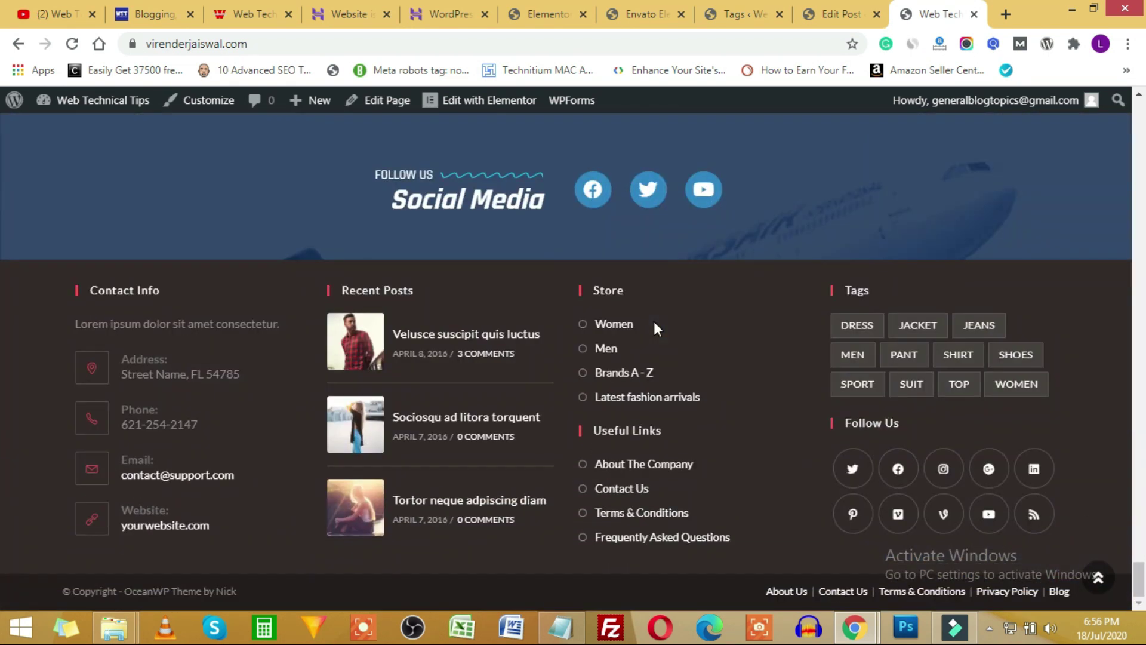
pyautogui.scroll(12, 657, 329)
pyautogui.scroll(15, 657, 330)
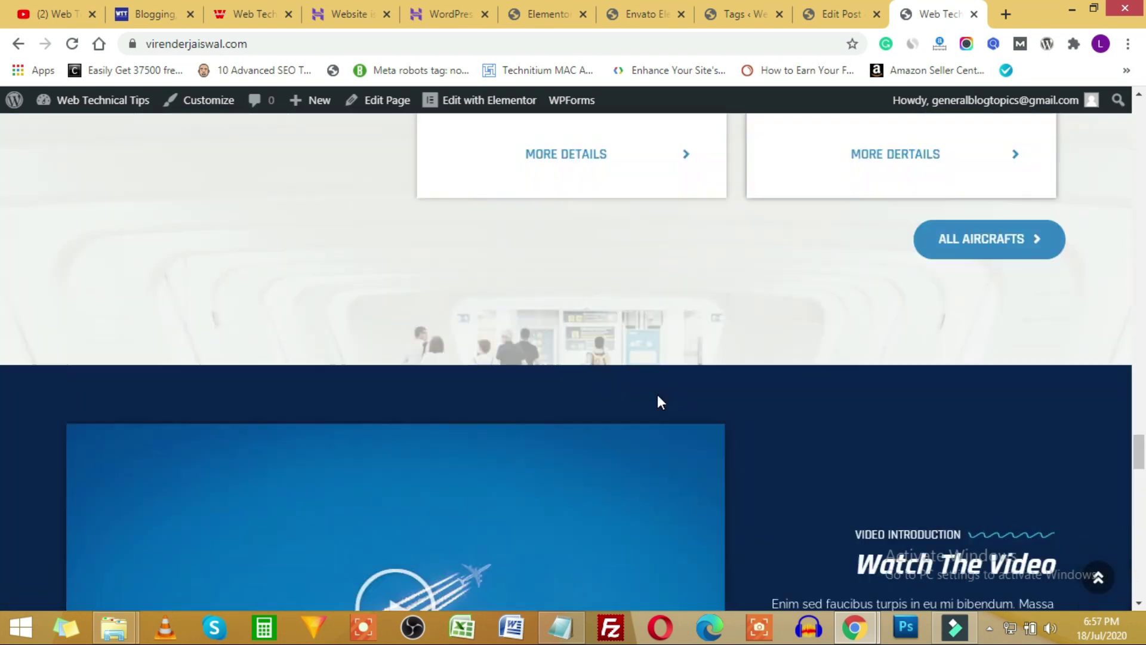
pyautogui.scroll(7, 619, 406)
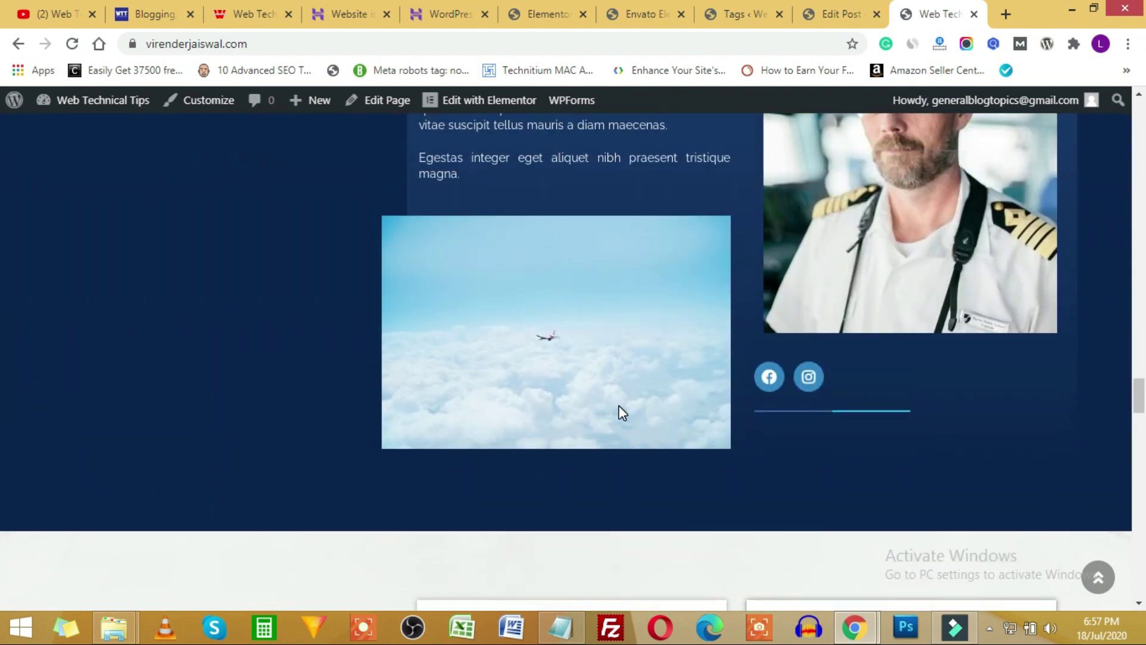
pyautogui.scroll(-7, 640, 443)
pyautogui.scroll(-6, 641, 448)
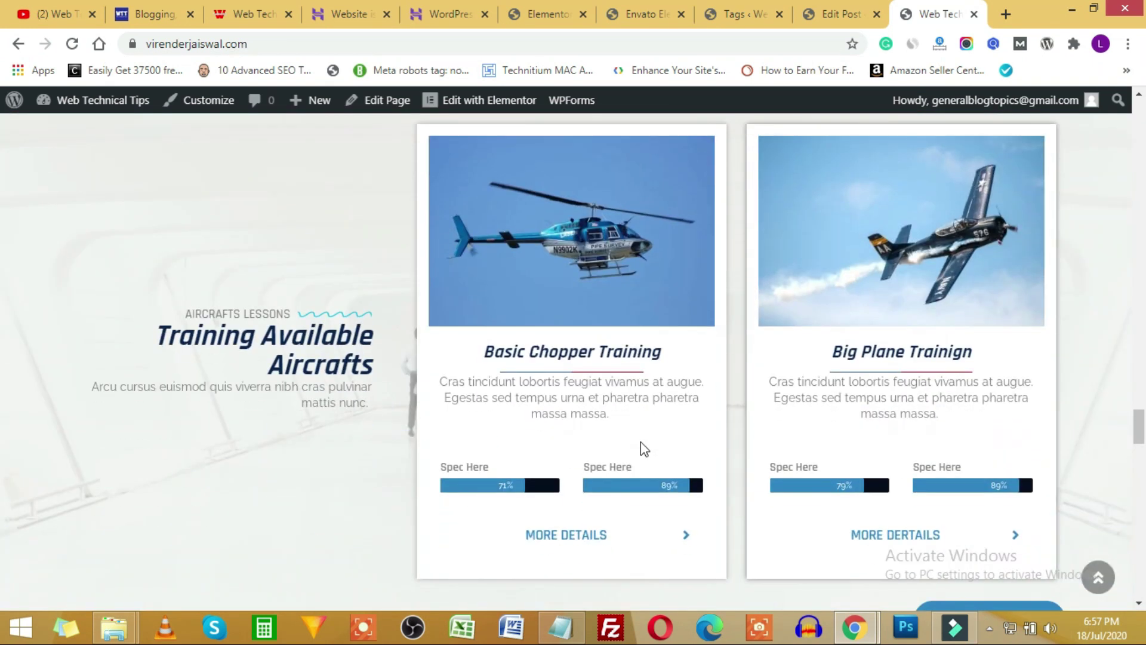
pyautogui.scroll(-4, 660, 403)
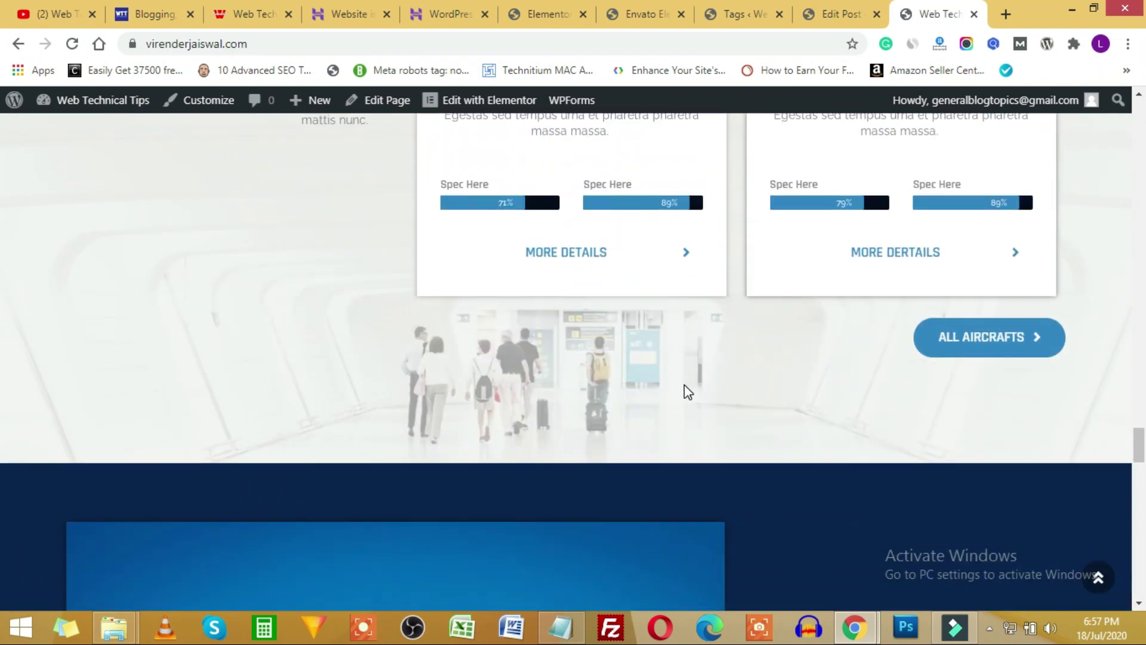
pyautogui.scroll(-15, 690, 385)
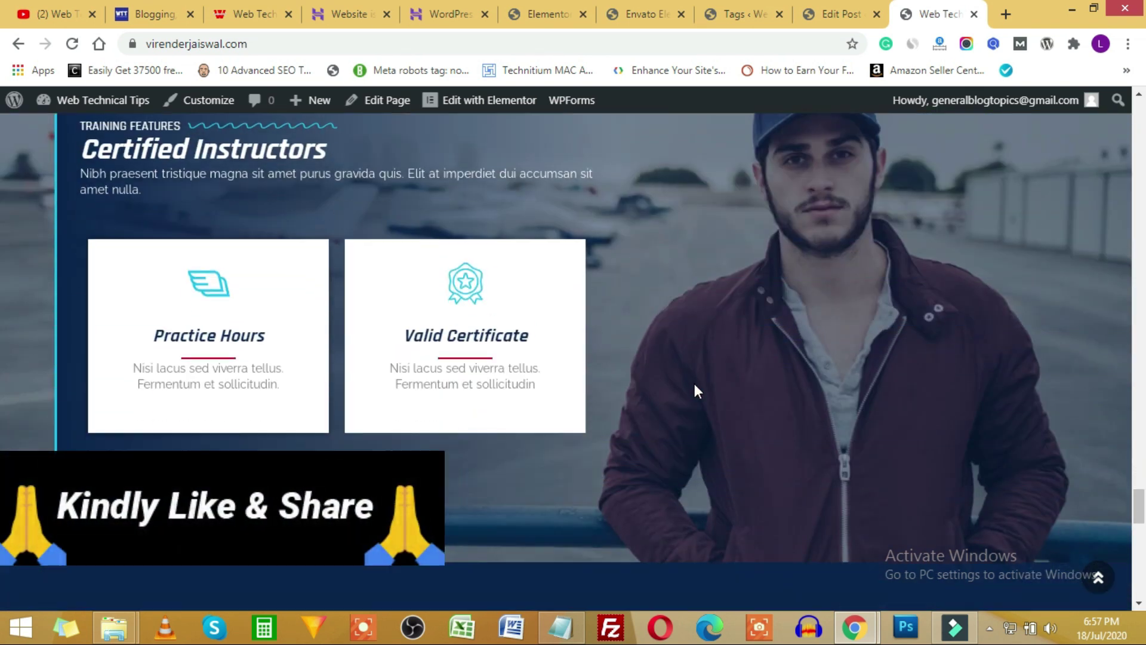
pyautogui.scroll(-4, 694, 389)
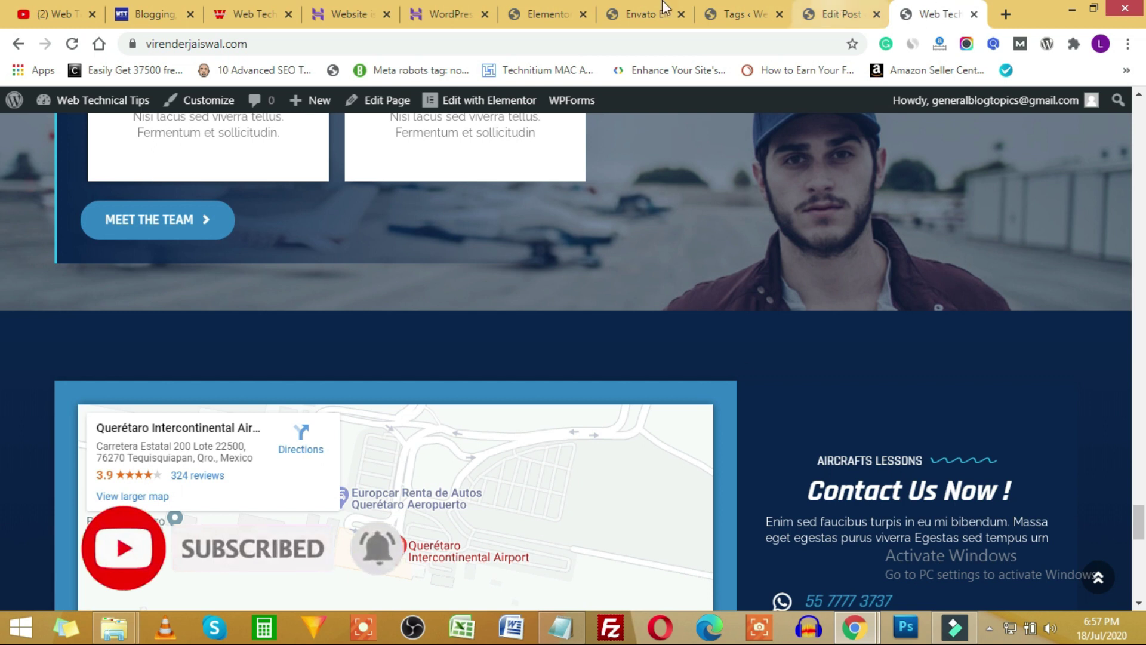
pyautogui.click(525, 8)
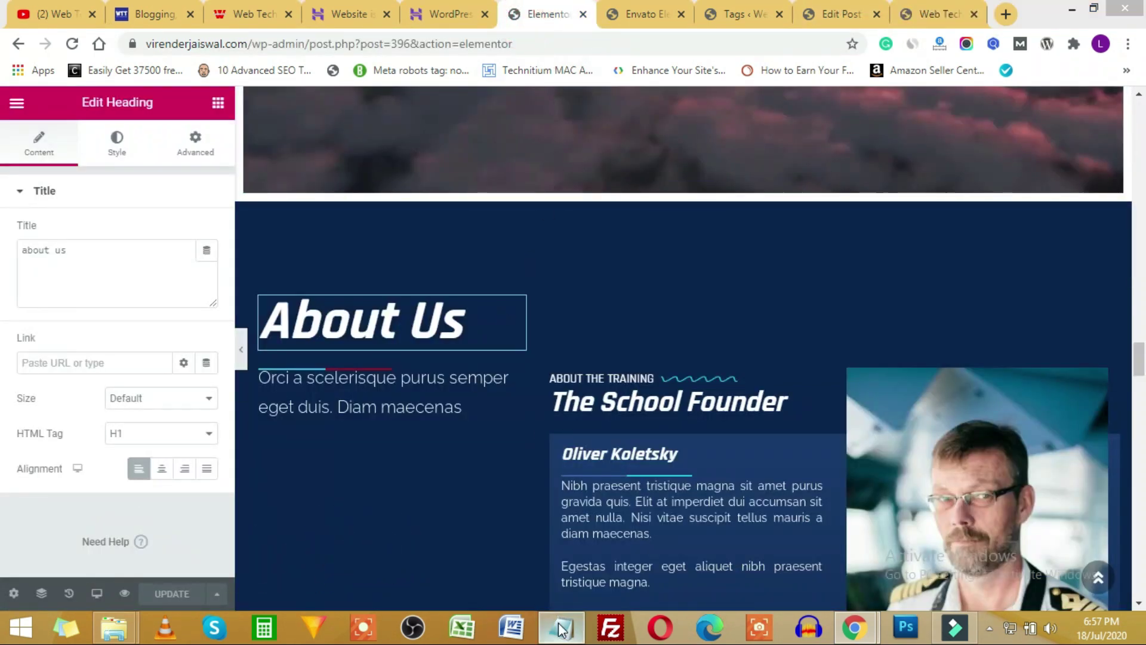
# Correct 'Piad' to 'Paid' in the 'Understant Paid Theme & Pro Plugins' line, then return to WordPress Tags.
pyautogui.click(560, 626)
pyautogui.click(582, 258)
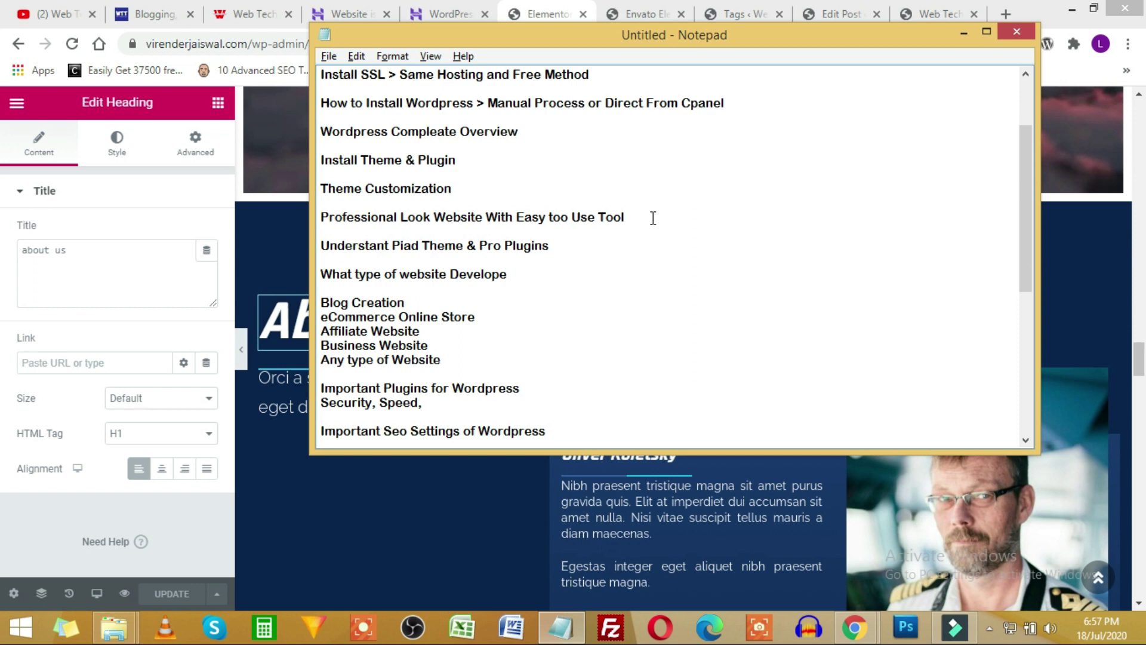
pyautogui.click(360, 246)
pyautogui.write('i')
pyautogui.press('Left')
pyautogui.press('Left')
pyautogui.press('BackSpace')
pyautogui.click(561, 249)
pyautogui.click(618, 13)
pyautogui.click(735, 13)
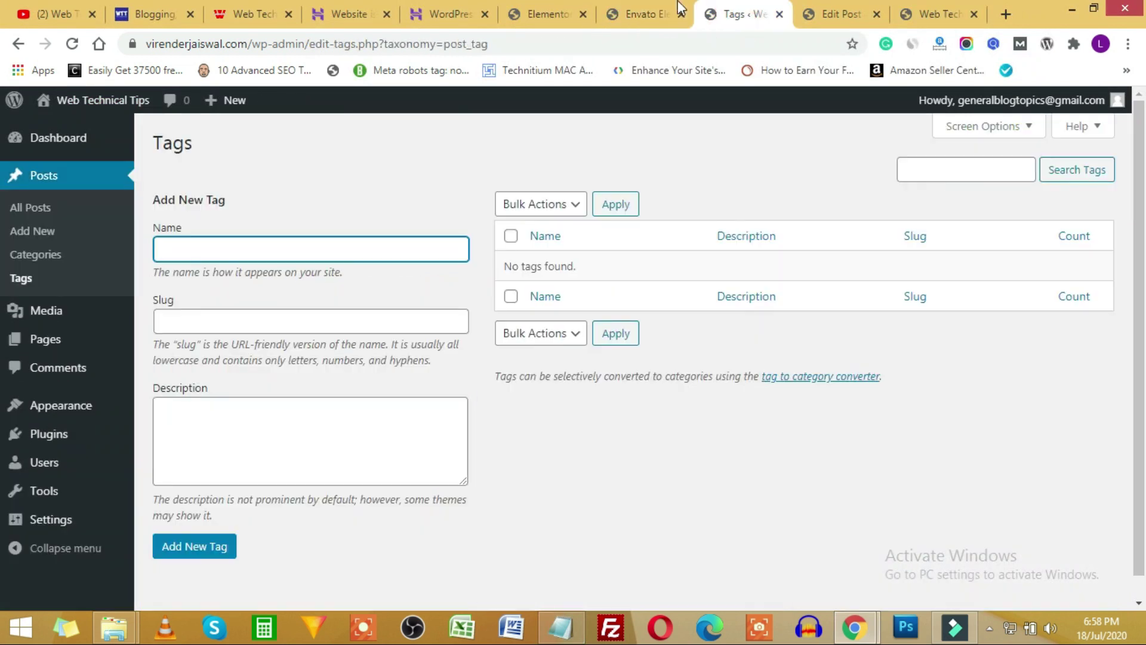
# Open Add Plugins from the Plugins menu and browse the Popular plugins list.
pyautogui.click(654, 13)
pyautogui.click(561, 14)
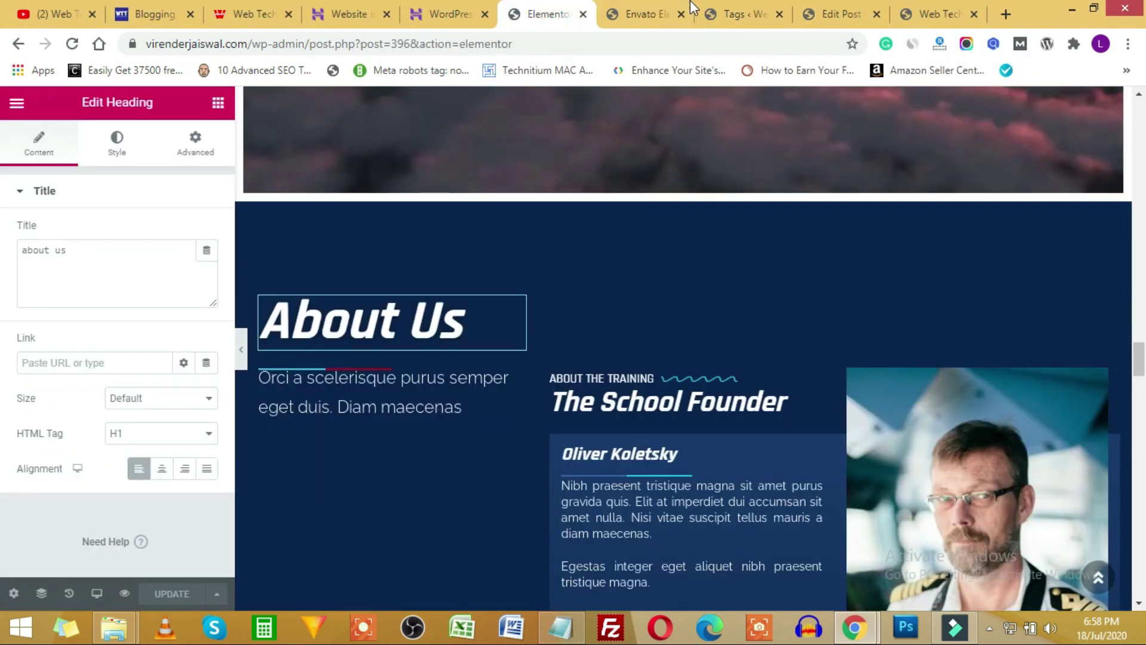
pyautogui.click(689, 4)
pyautogui.scroll(-3, 48, 513)
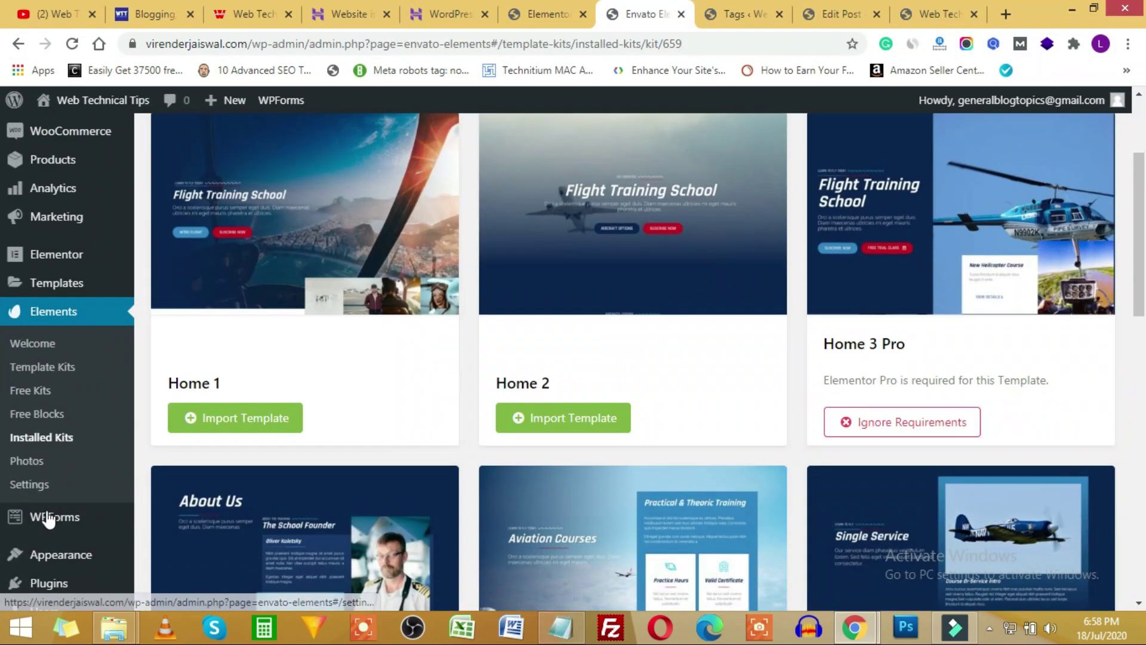
pyautogui.scroll(-4, 50, 519)
pyautogui.moveTo(46, 336)
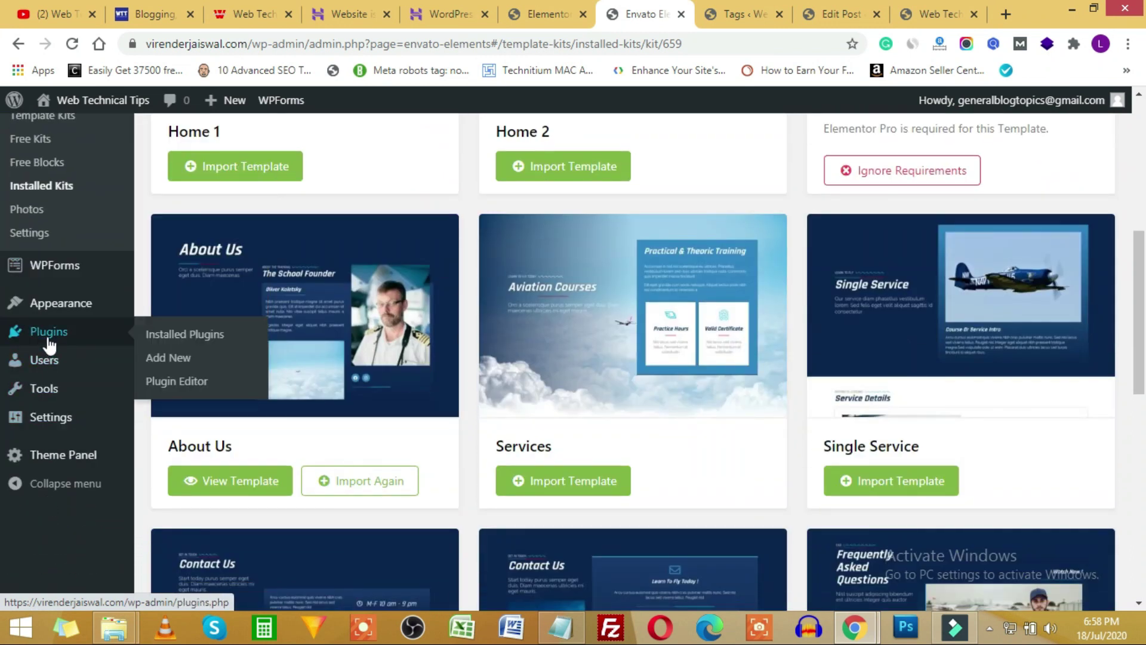
pyautogui.click(167, 358)
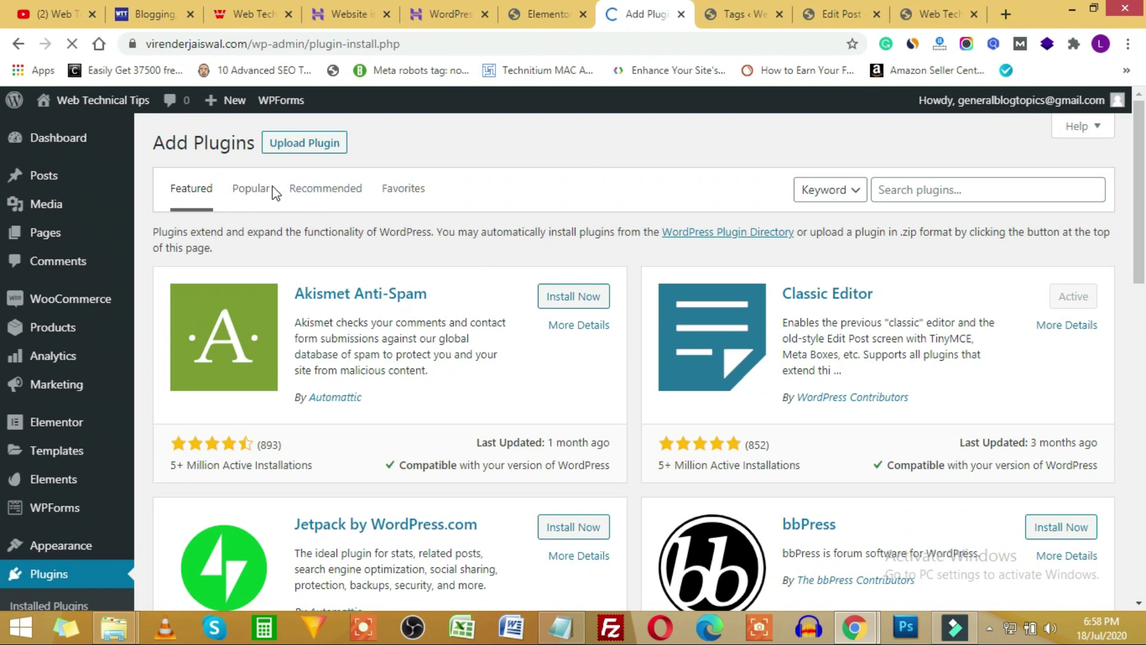
pyautogui.click(250, 189)
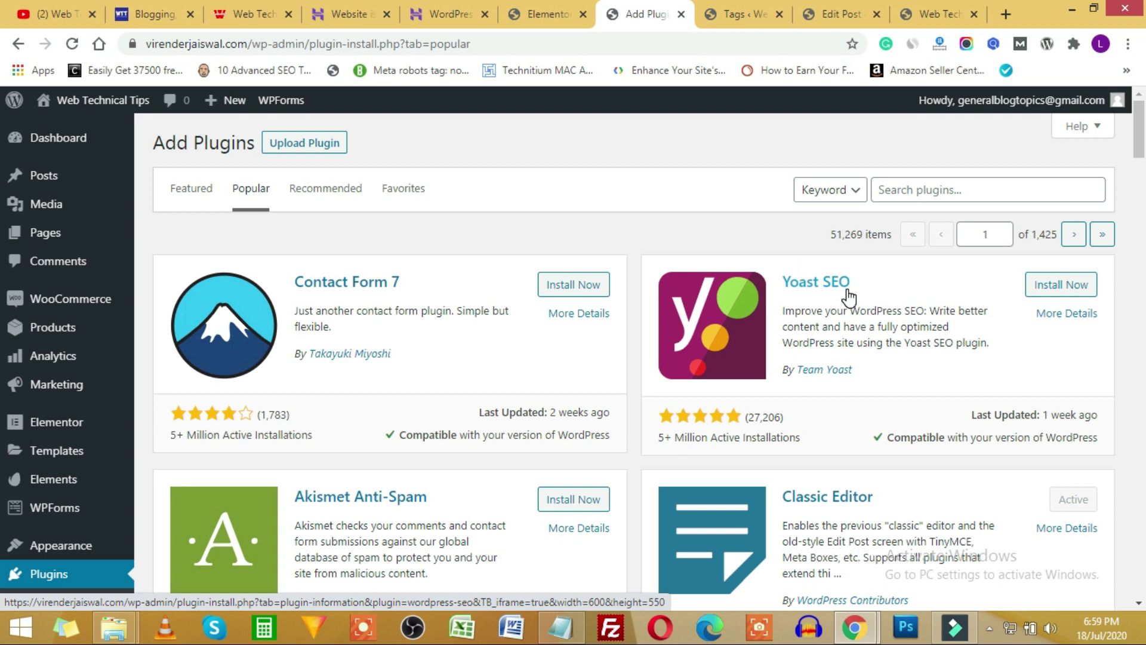
pyautogui.scroll(-8, 641, 423)
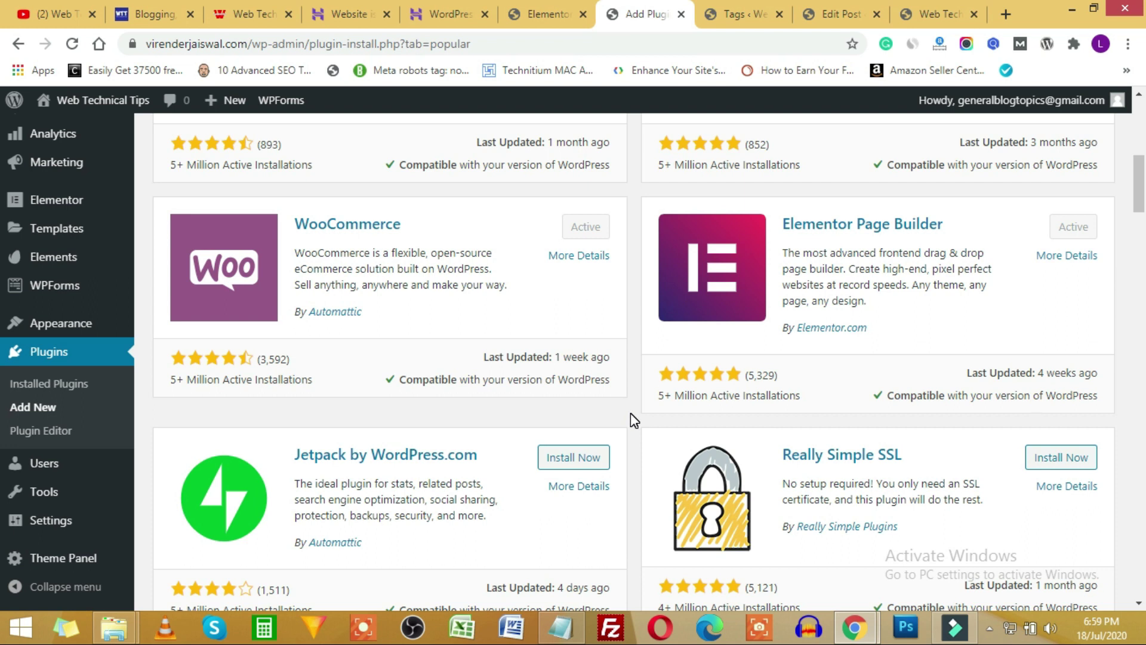
pyautogui.scroll(-5, 630, 413)
# Bring up the Notepad outline and highlight the 'Paid Theme & Pro Plugins' line.
pyautogui.hotkey('alt', 'Tab')
pyautogui.moveTo(383, 250); pyautogui.dragTo(549, 248)
pyautogui.click(523, 249)
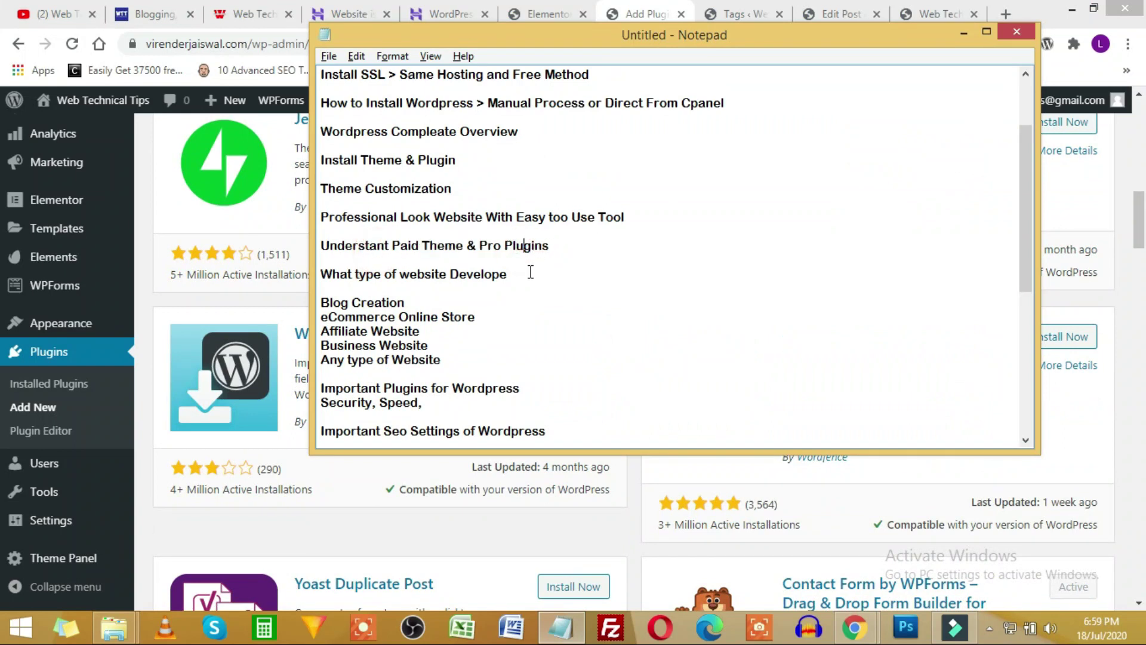
# Highlight the 'What type of website' list in the Notepad outline, then return to Add Plugins.
pyautogui.moveTo(328, 258); pyautogui.dragTo(448, 363)
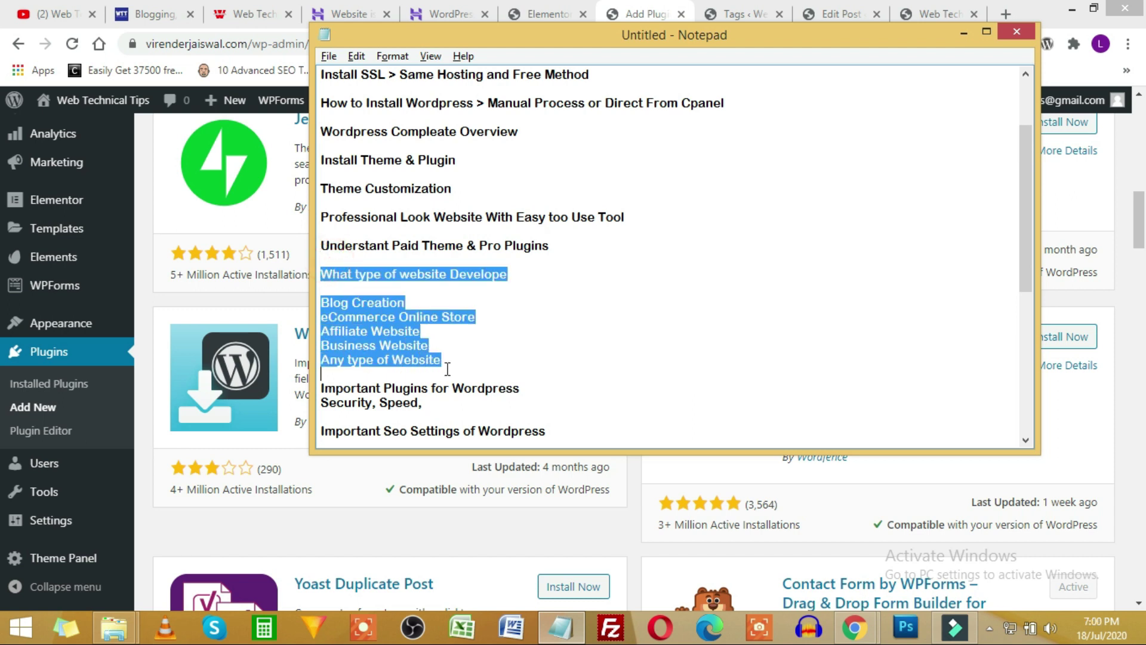
pyautogui.scroll(-1, 444, 361)
pyautogui.click(337, 301)
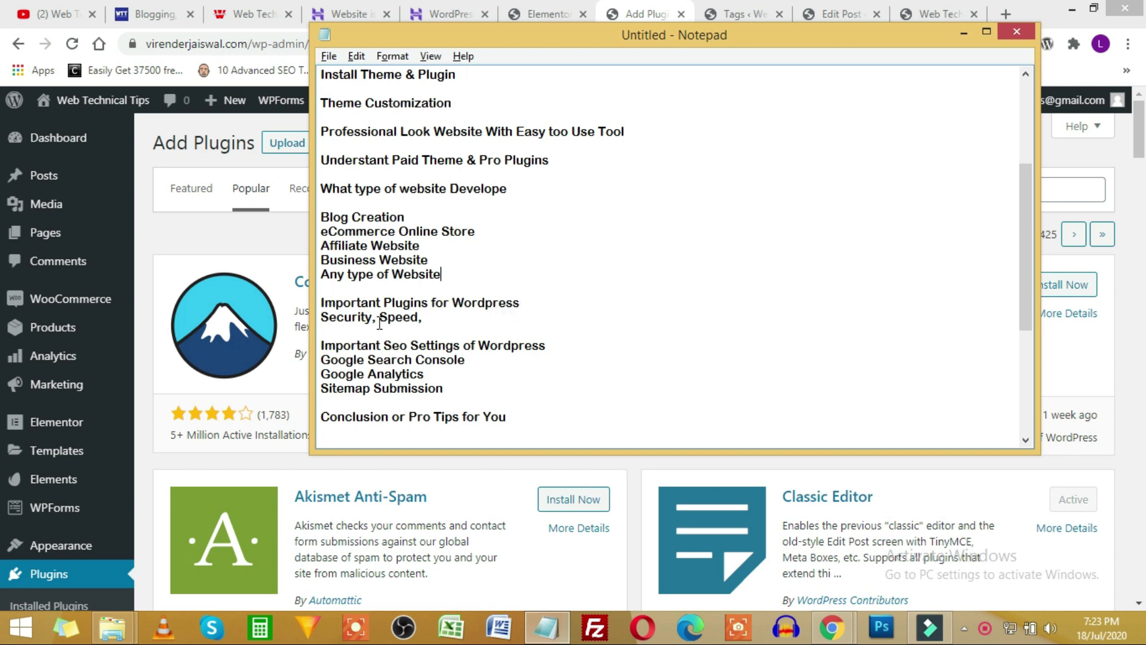
pyautogui.click(627, 471)
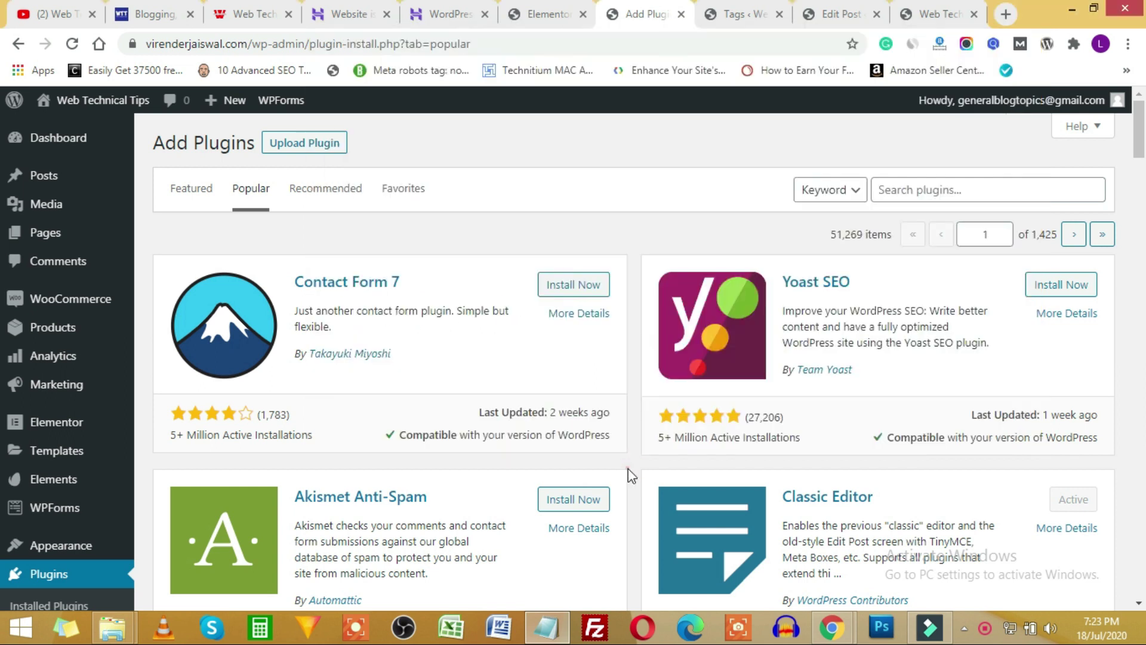
# Scroll through the popular plugins list on the Add Plugins page.
pyautogui.scroll(-10, 686, 406)
pyautogui.scroll(-5, 686, 409)
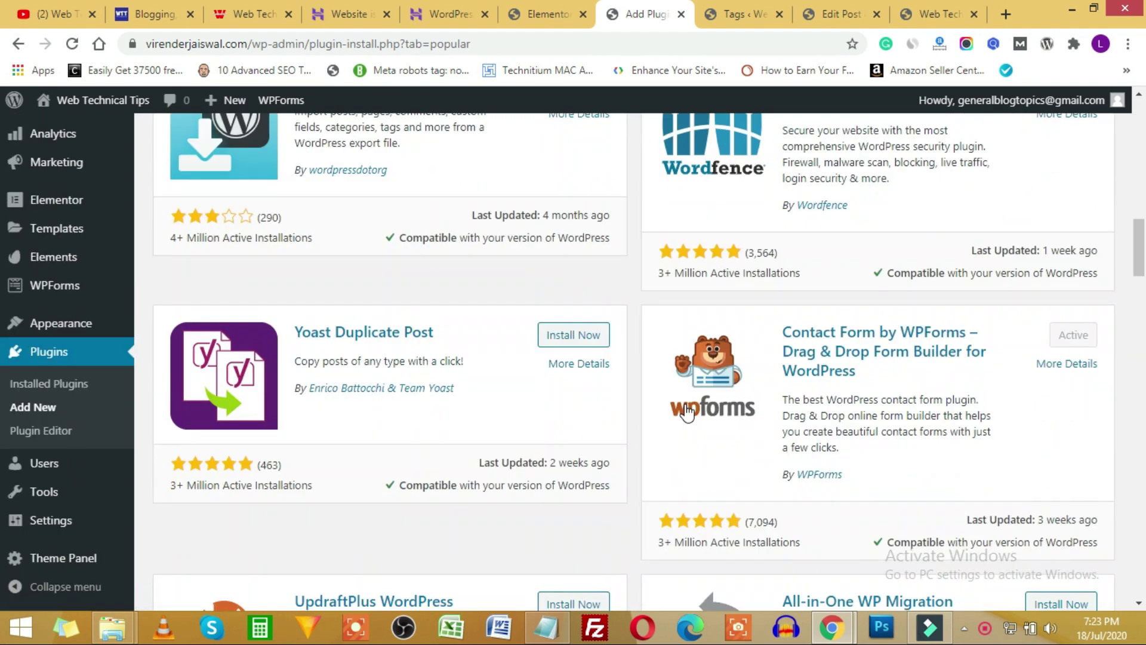
pyautogui.scroll(7, 686, 408)
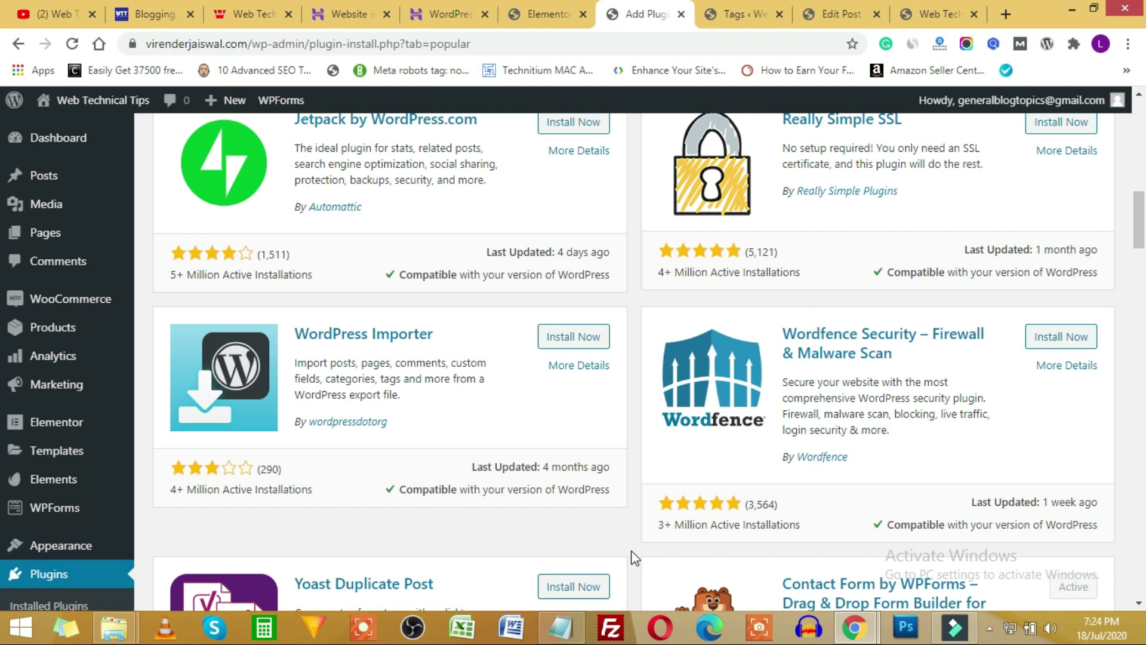
# Check the 'Security, Speed' item in the Notepad outline, then open a new blank browser tab.
pyautogui.hotkey('alt', 'Tab')
pyautogui.click(431, 318)
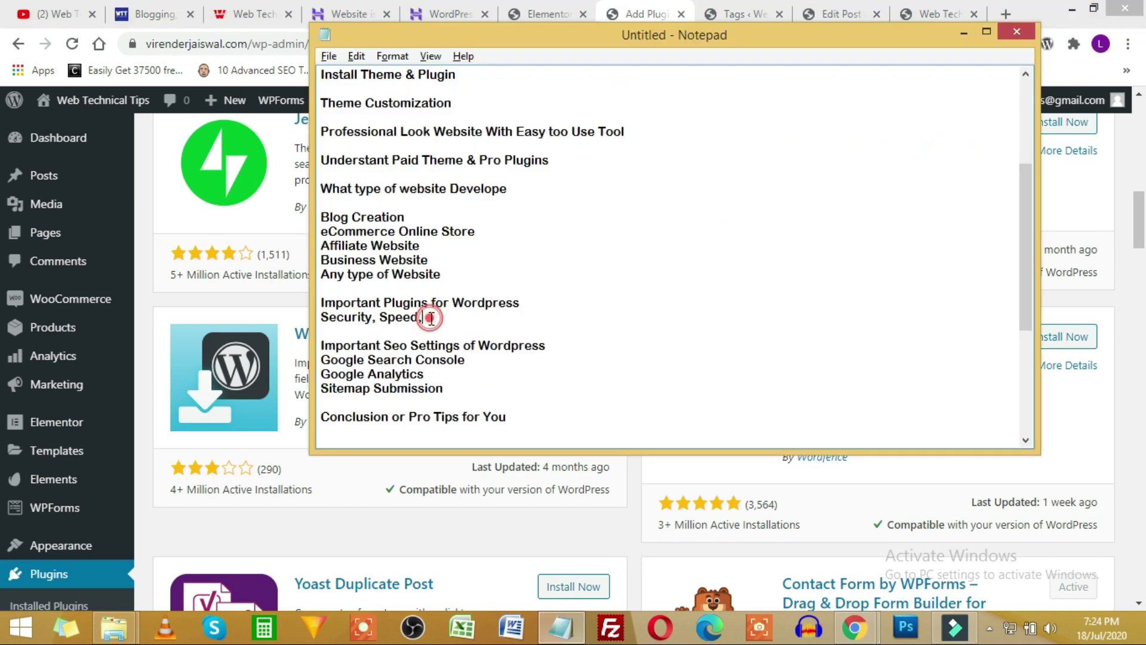
pyautogui.click(630, 511)
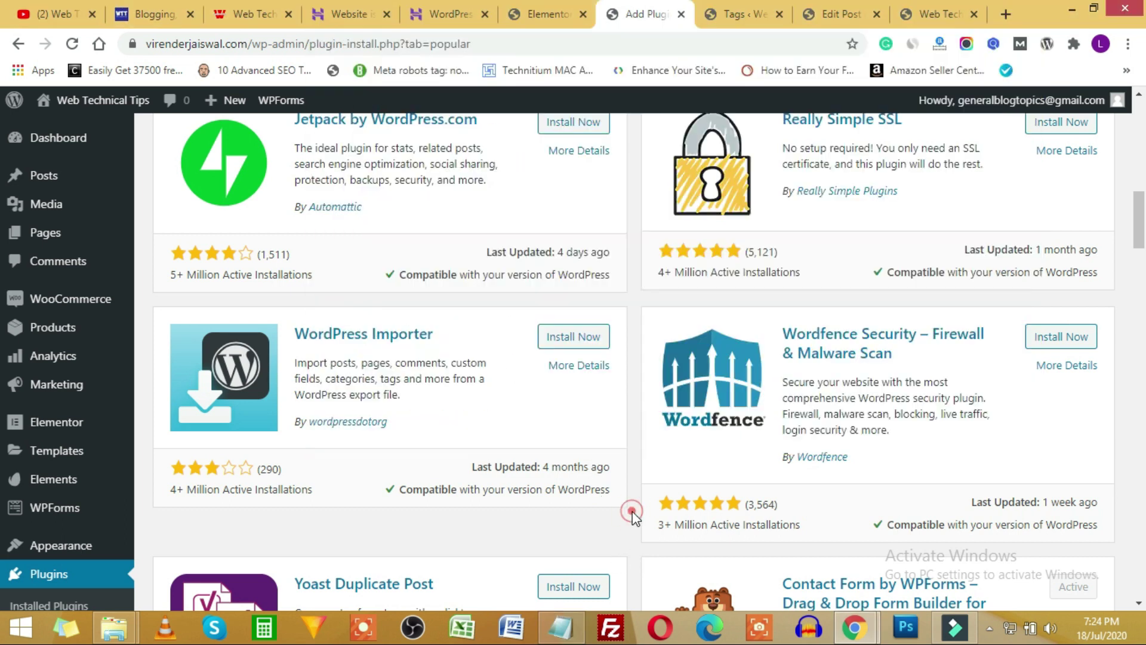
pyautogui.click(1006, 15)
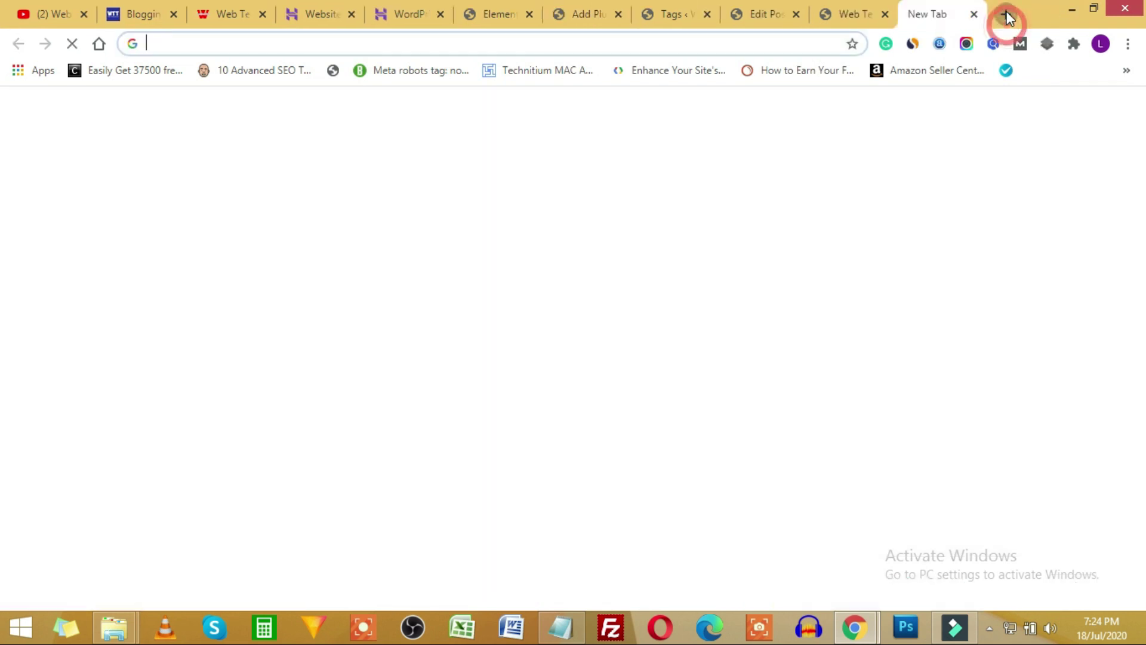
# Search 'wp rocket' and open WP Rocket's pricing page showing the $49, $99 and $249 plans.
pyautogui.write('wpro')
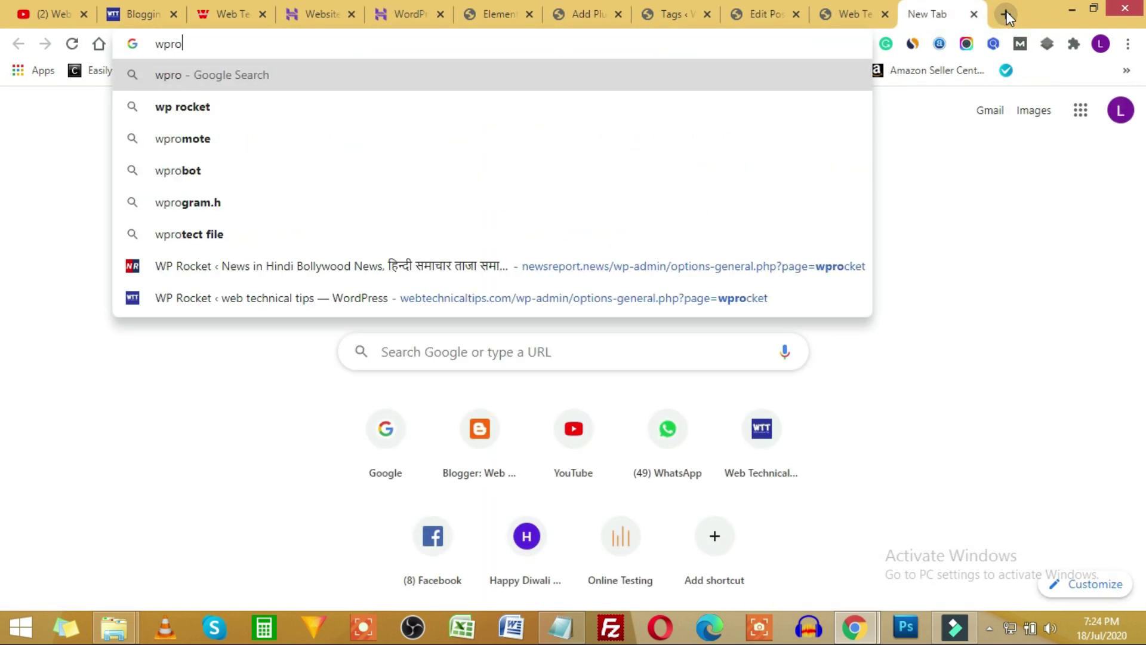
pyautogui.press('Down')
pyautogui.press('Return')
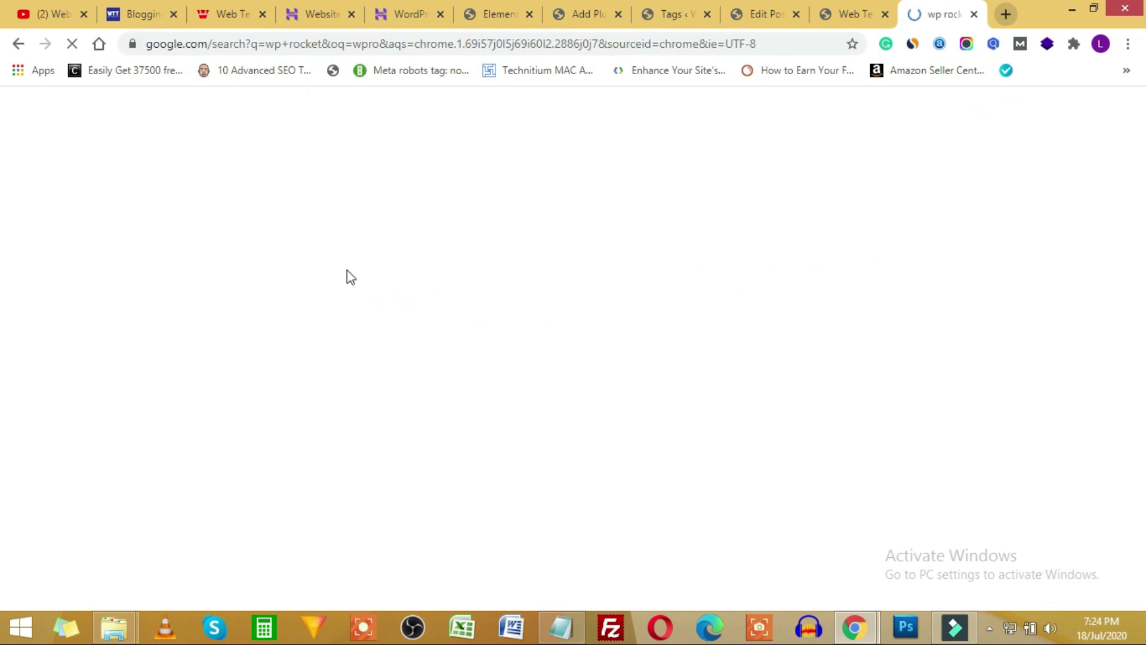
pyautogui.click(212, 264)
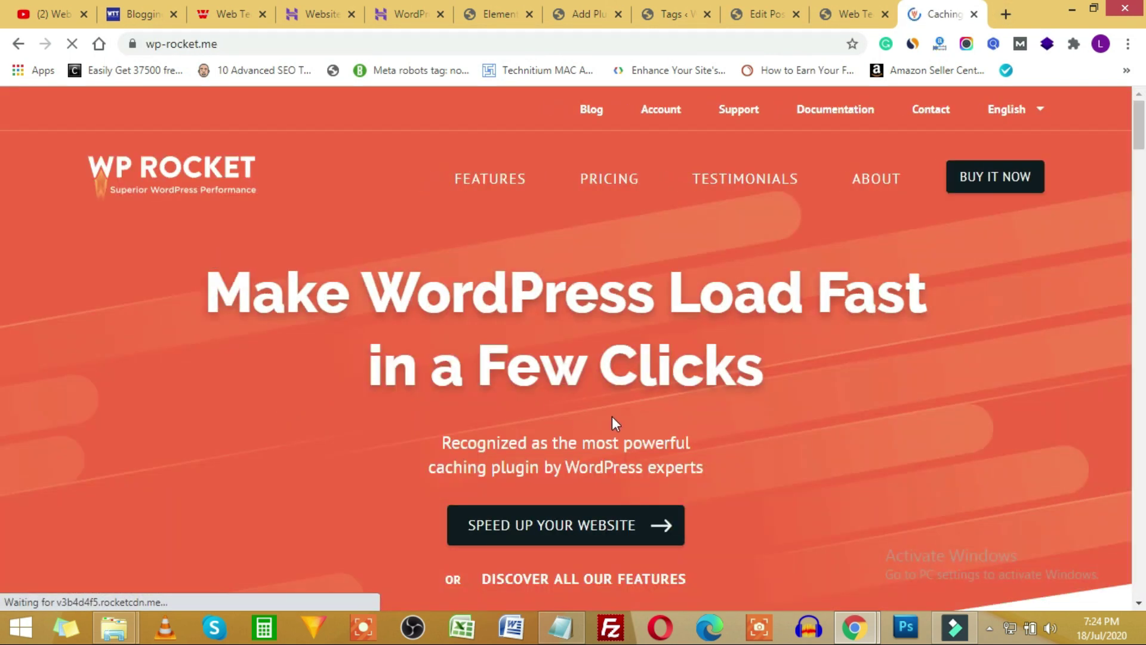
pyautogui.scroll(-2, 621, 382)
pyautogui.scroll(2, 636, 339)
pyautogui.click(615, 178)
pyautogui.scroll(-3, 219, 440)
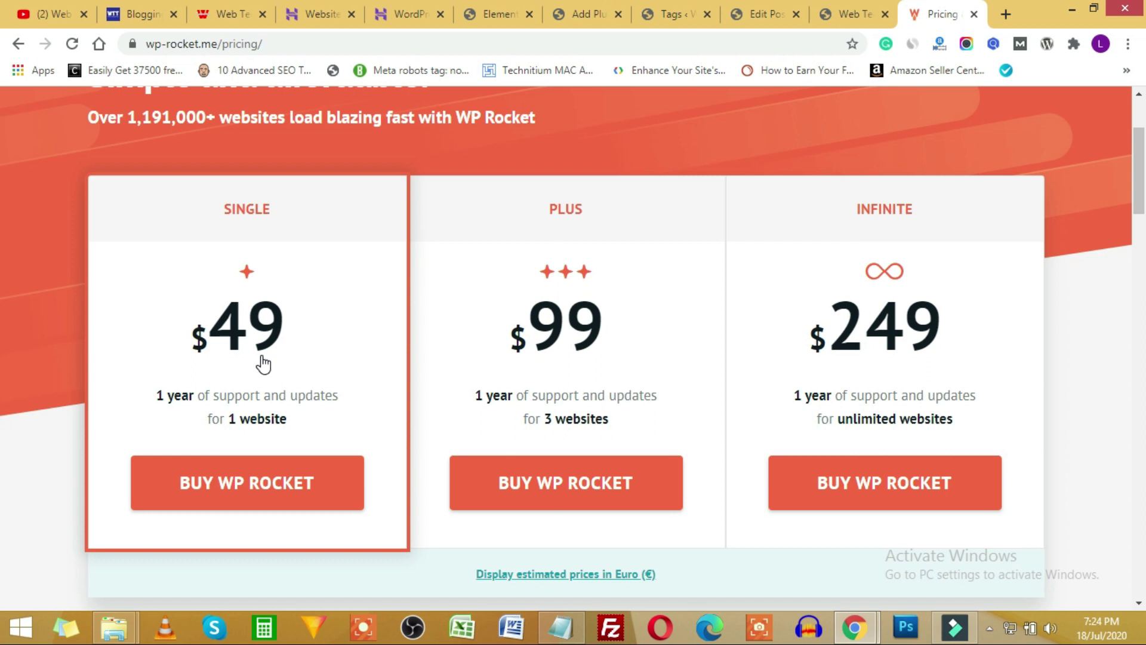
pyautogui.scroll(3, 448, 392)
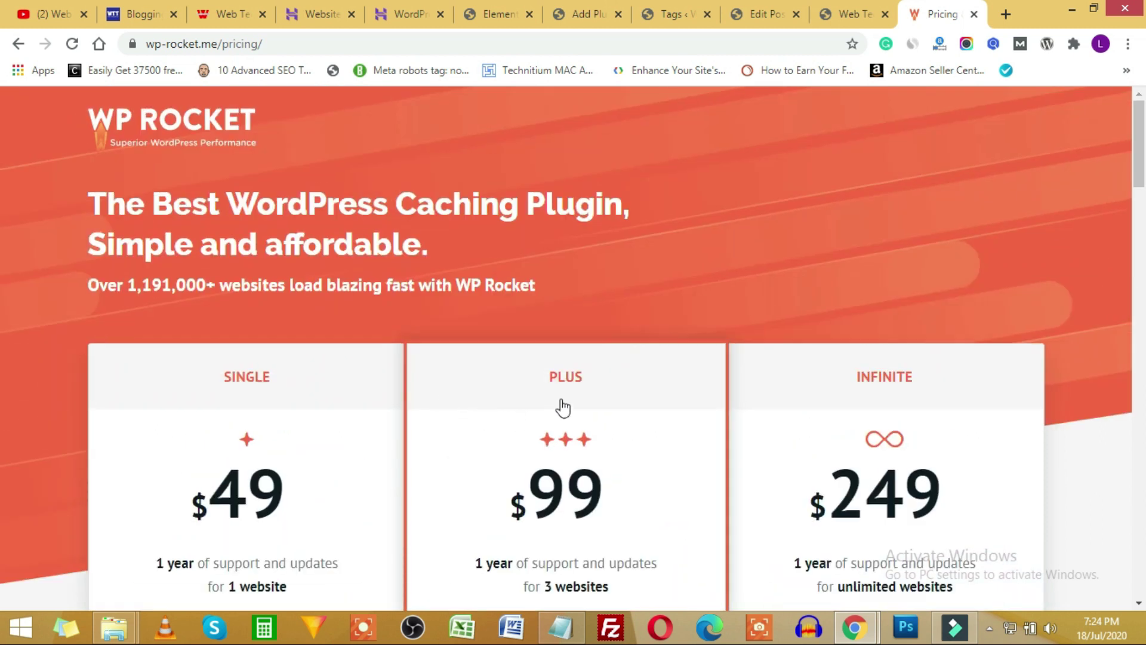
pyautogui.click(477, 12)
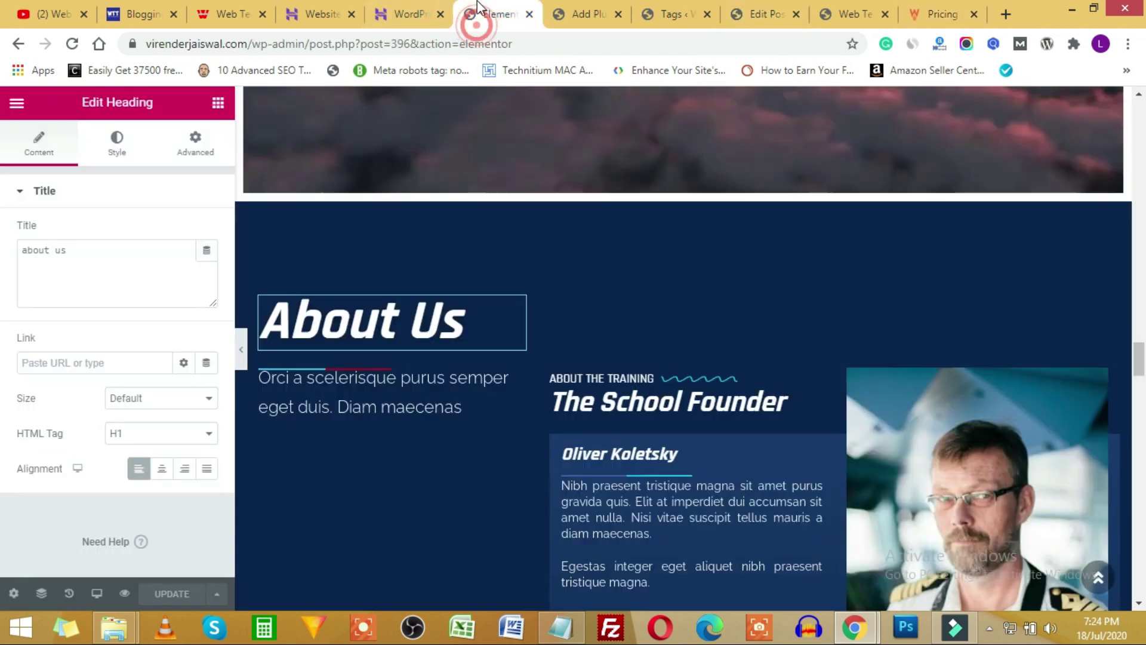
# Switch to Add Plugins, then highlight the Google Search Console item in the Notepad outline.
pyautogui.click(564, 13)
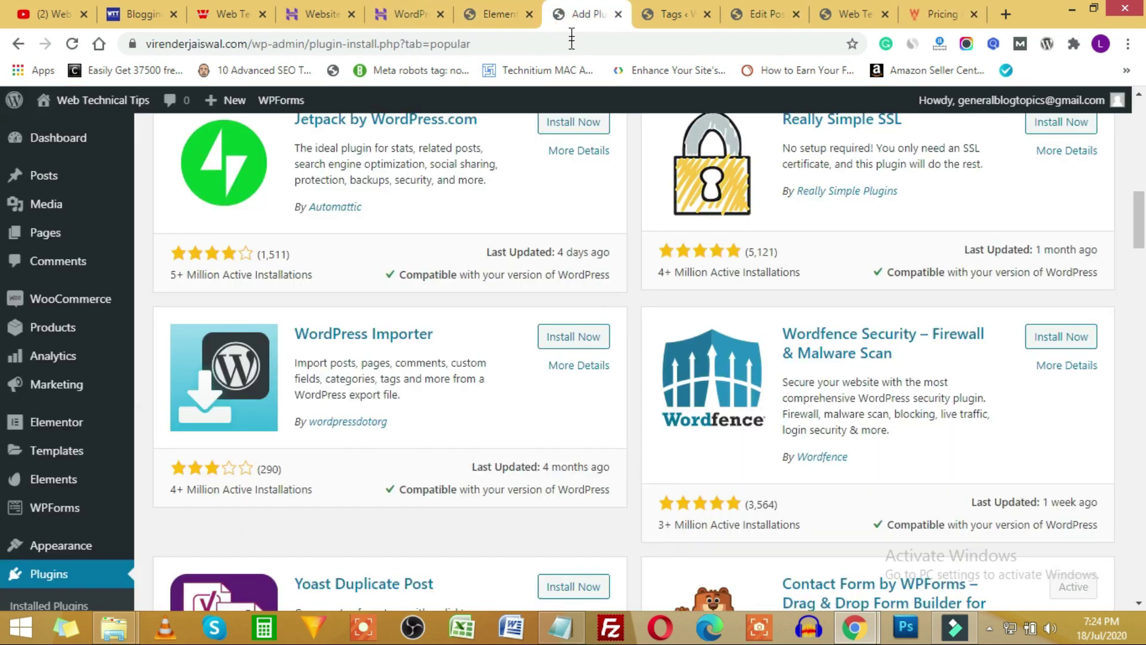
pyautogui.click(561, 627)
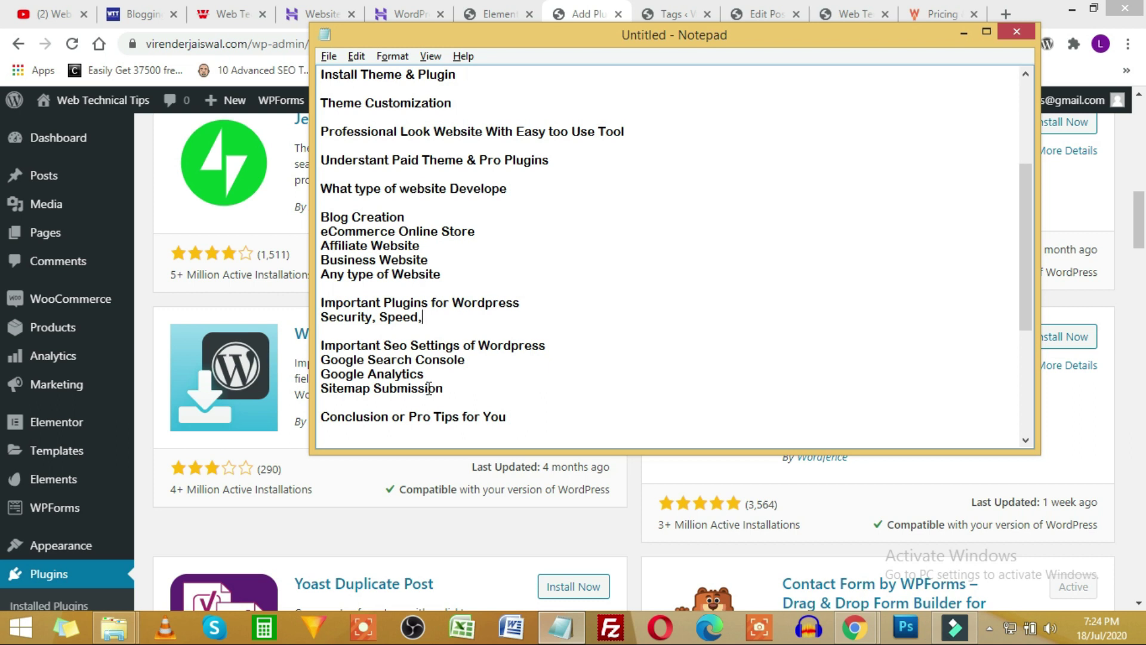
pyautogui.moveTo(482, 361); pyautogui.dragTo(398, 358)
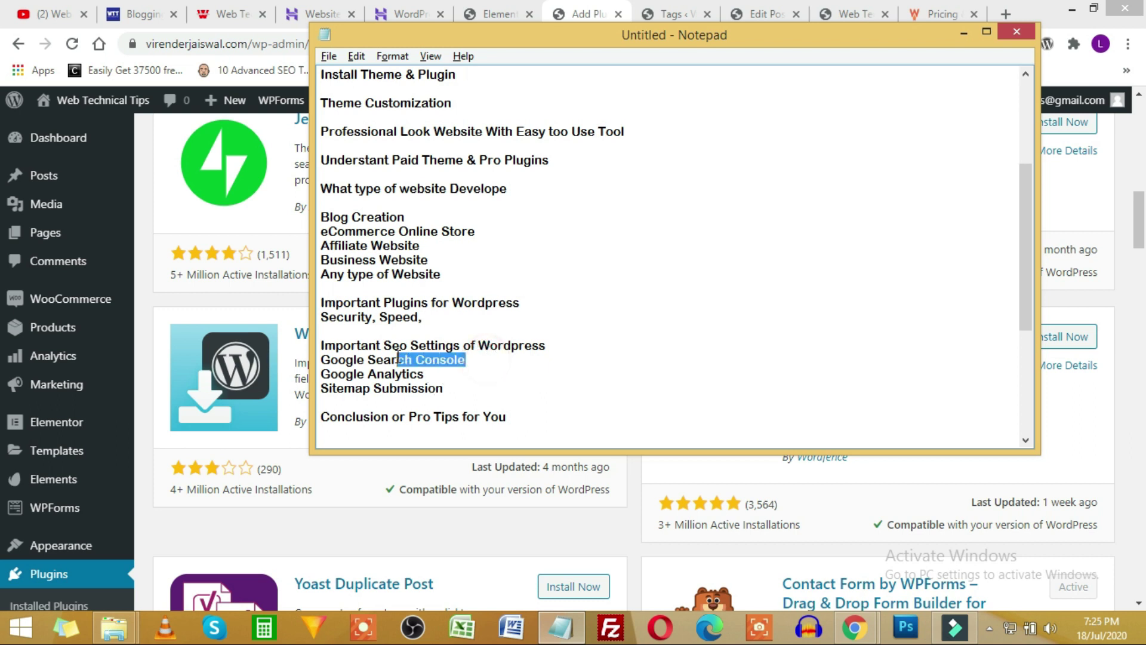
pyautogui.click(456, 319)
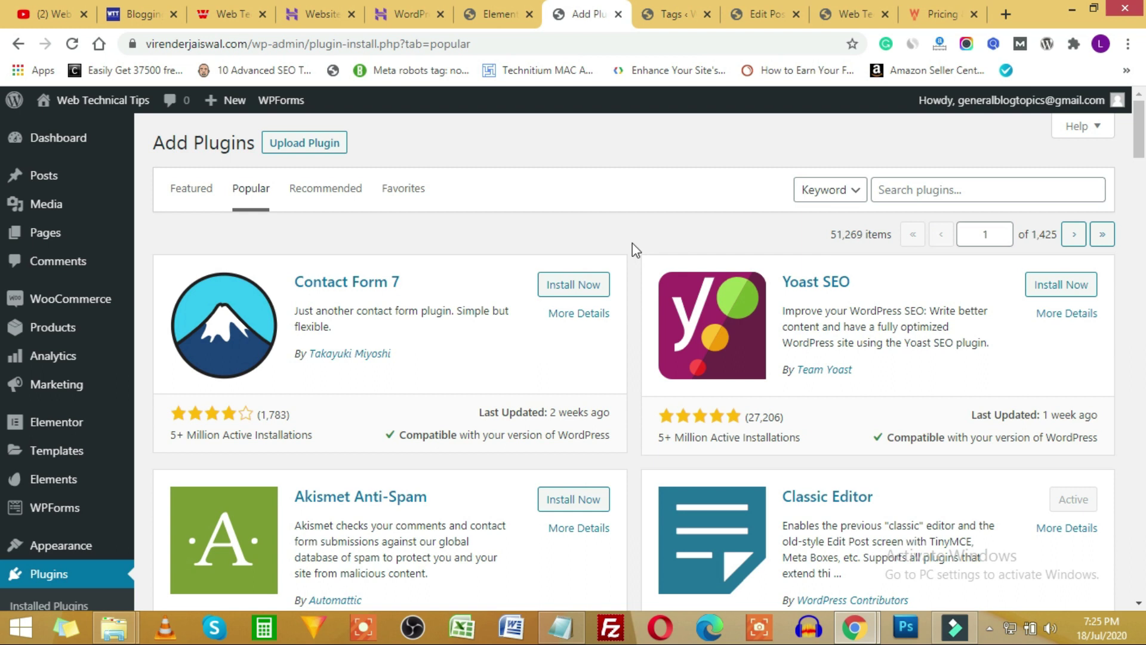
pyautogui.scroll(-8, 632, 242)
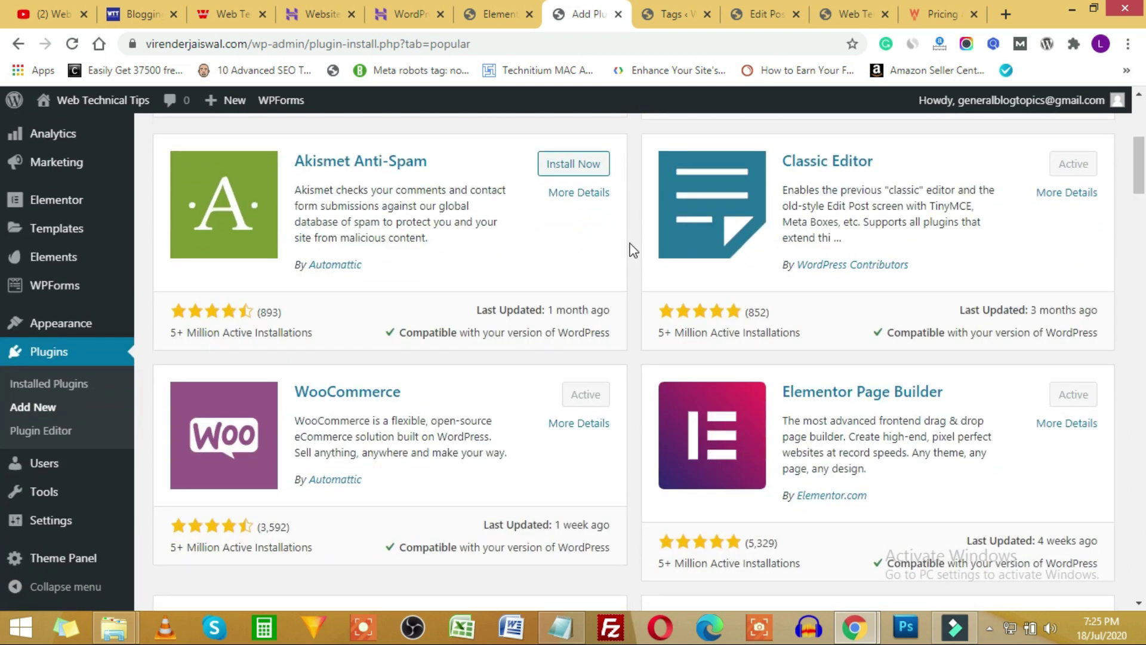
pyautogui.scroll(-1, 668, 302)
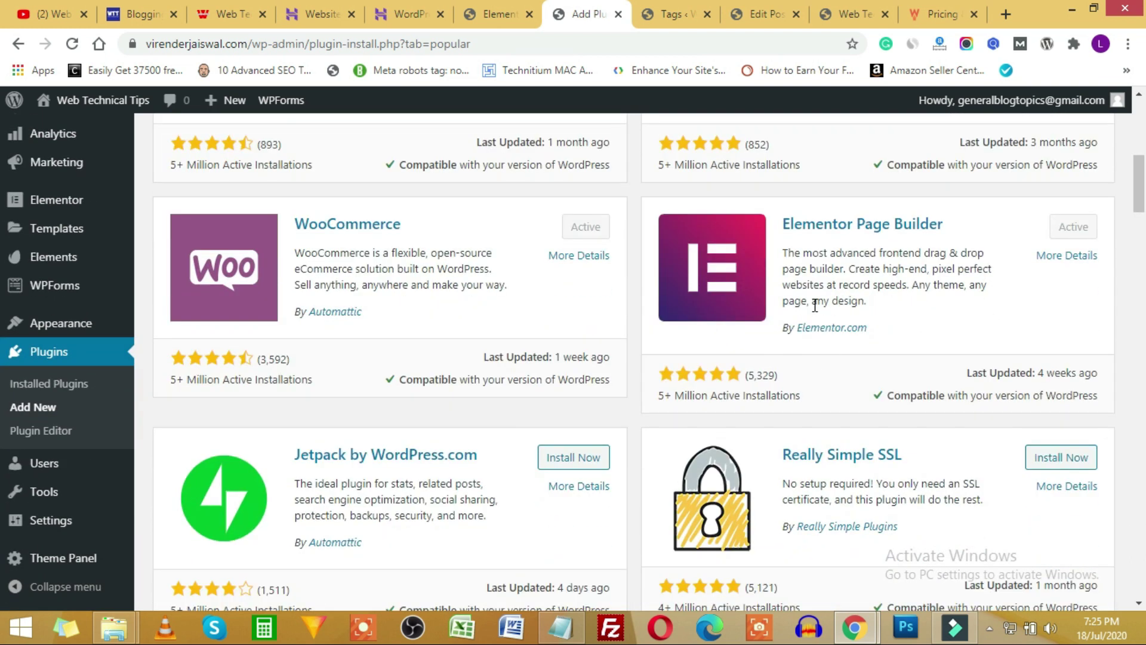
pyautogui.scroll(-7, 814, 305)
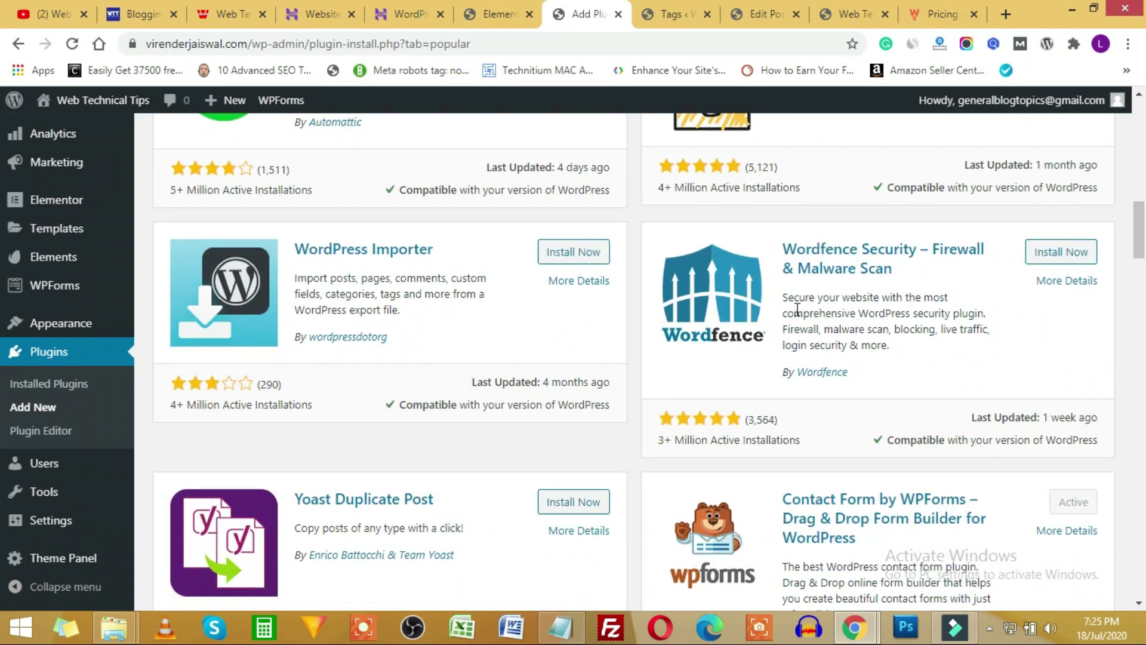
pyautogui.scroll(-7, 797, 311)
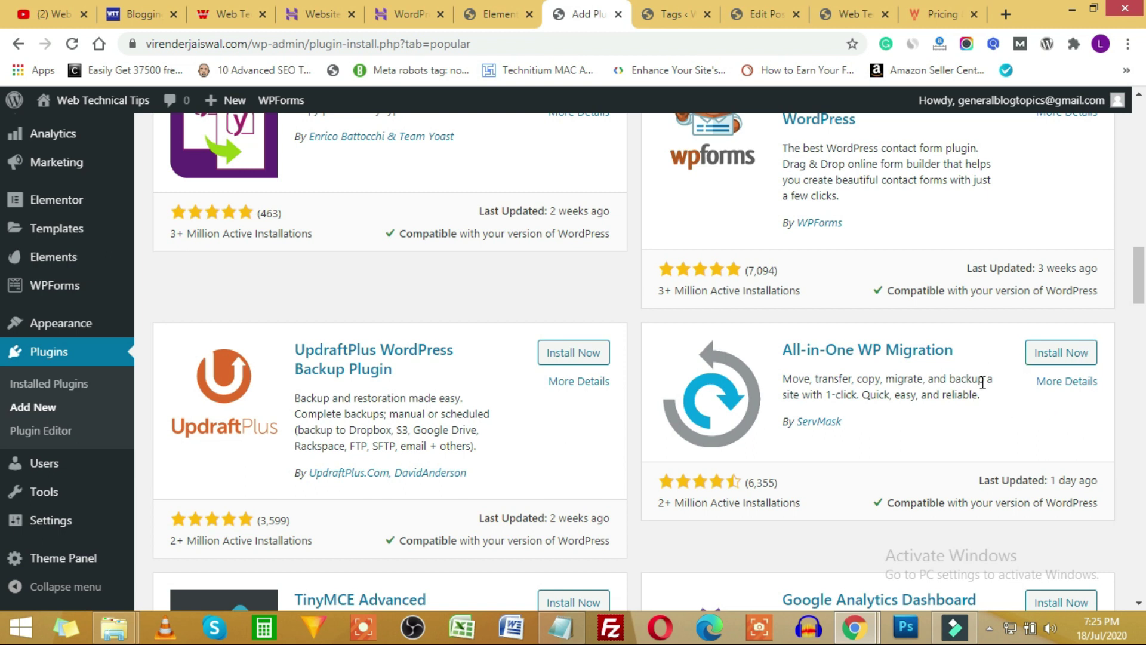
pyautogui.scroll(-4, 772, 392)
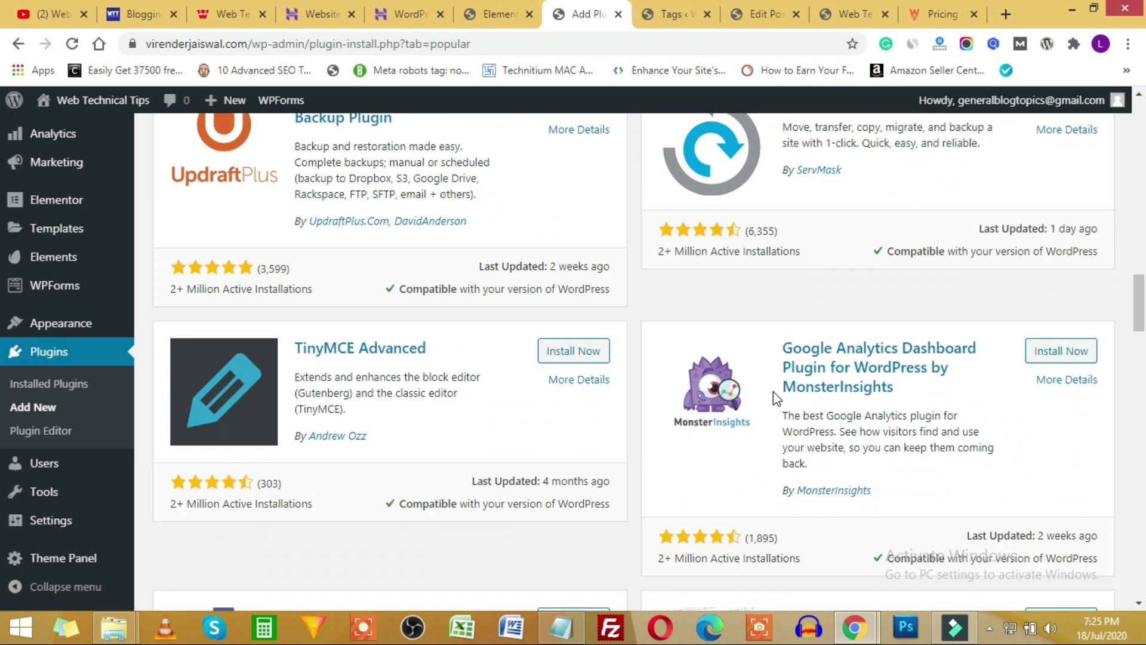
pyautogui.scroll(-2, 772, 393)
pyautogui.scroll(-10, 773, 392)
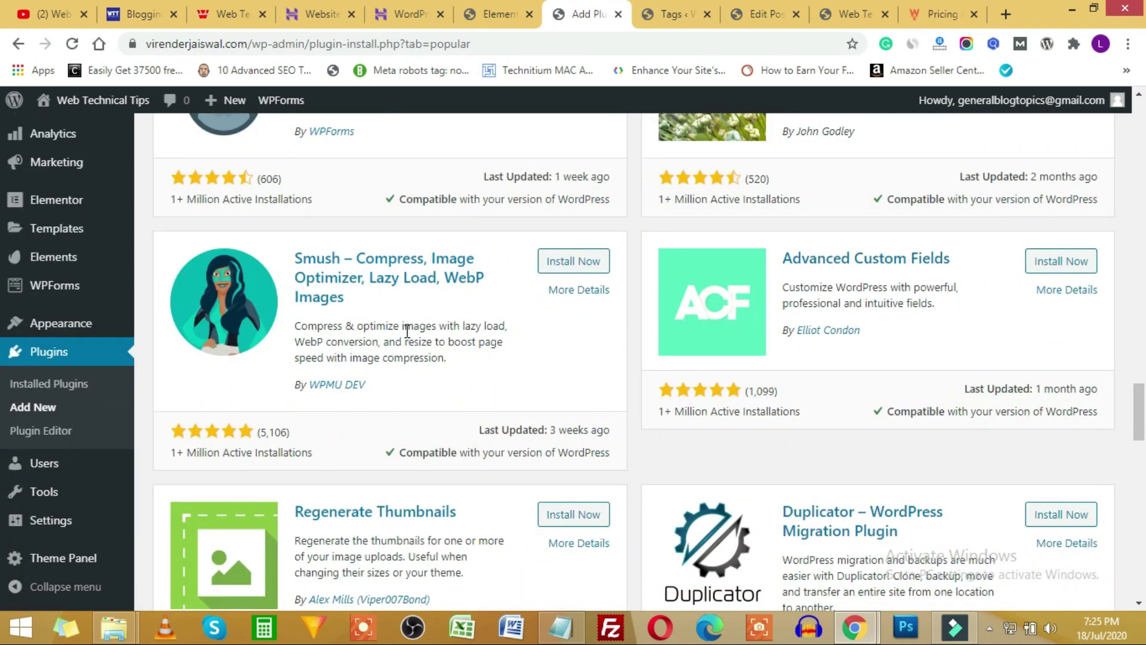
pyautogui.scroll(1, 624, 320)
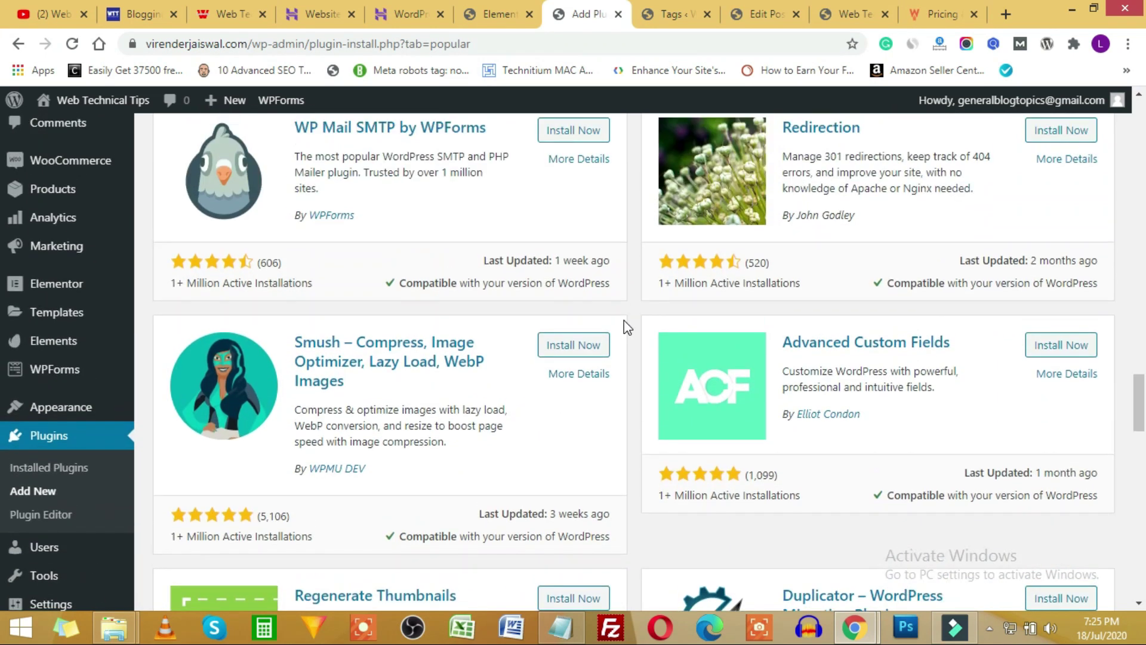
pyautogui.scroll(-3, 624, 320)
pyautogui.scroll(-10, 624, 322)
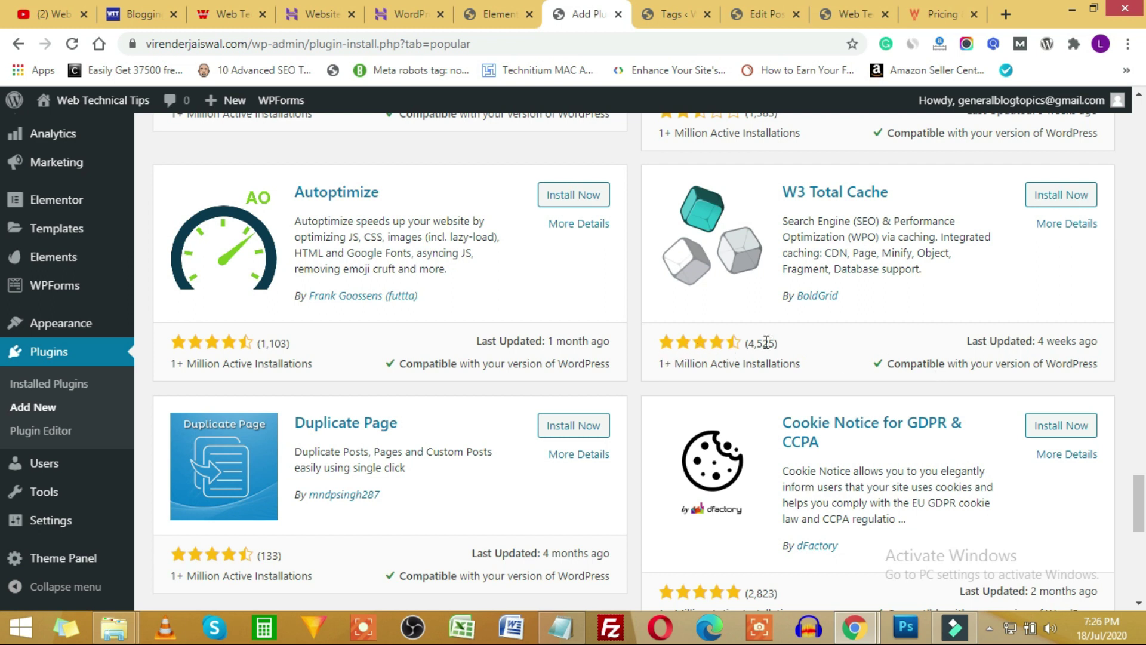
pyautogui.scroll(-10, 640, 325)
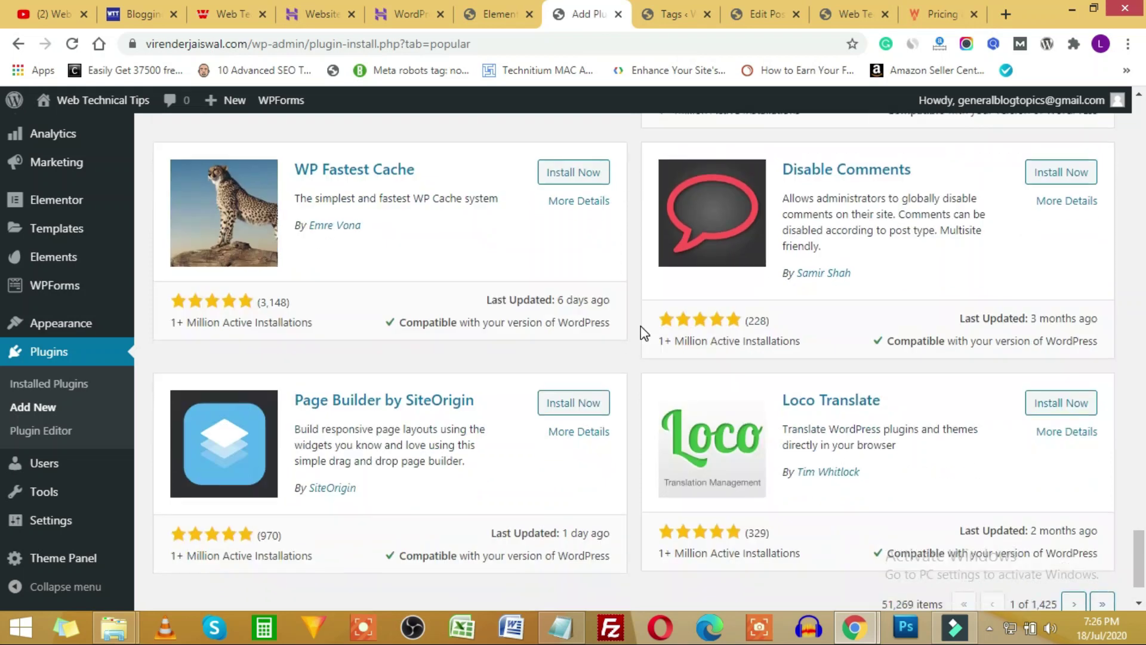
pyautogui.scroll(20, 640, 326)
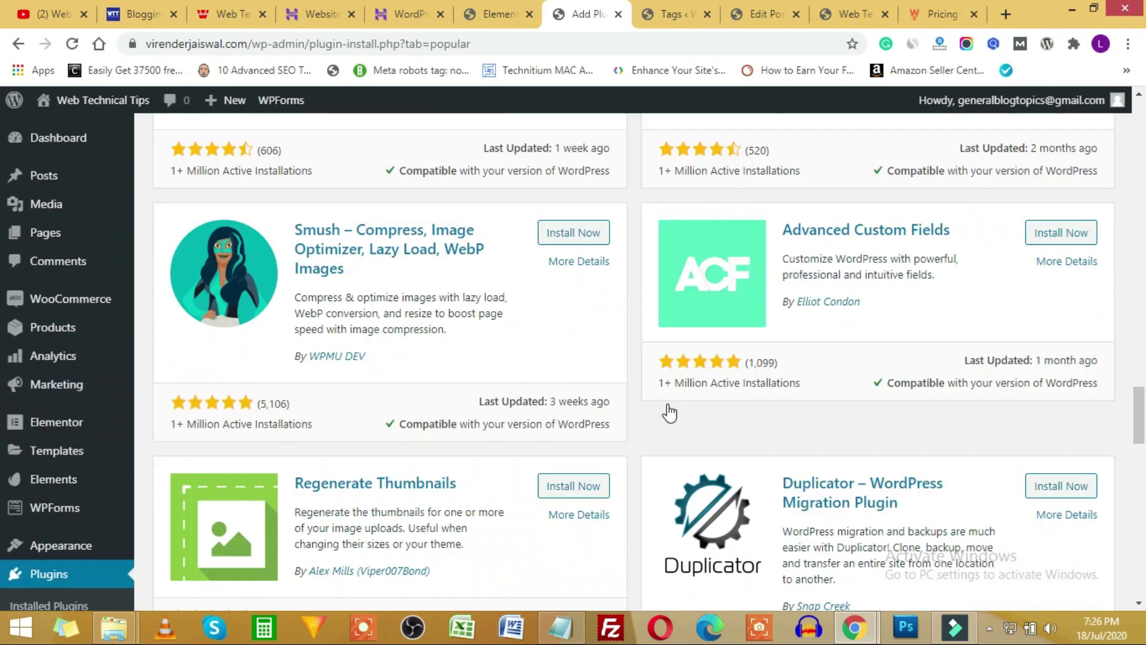
pyautogui.scroll(8, 626, 389)
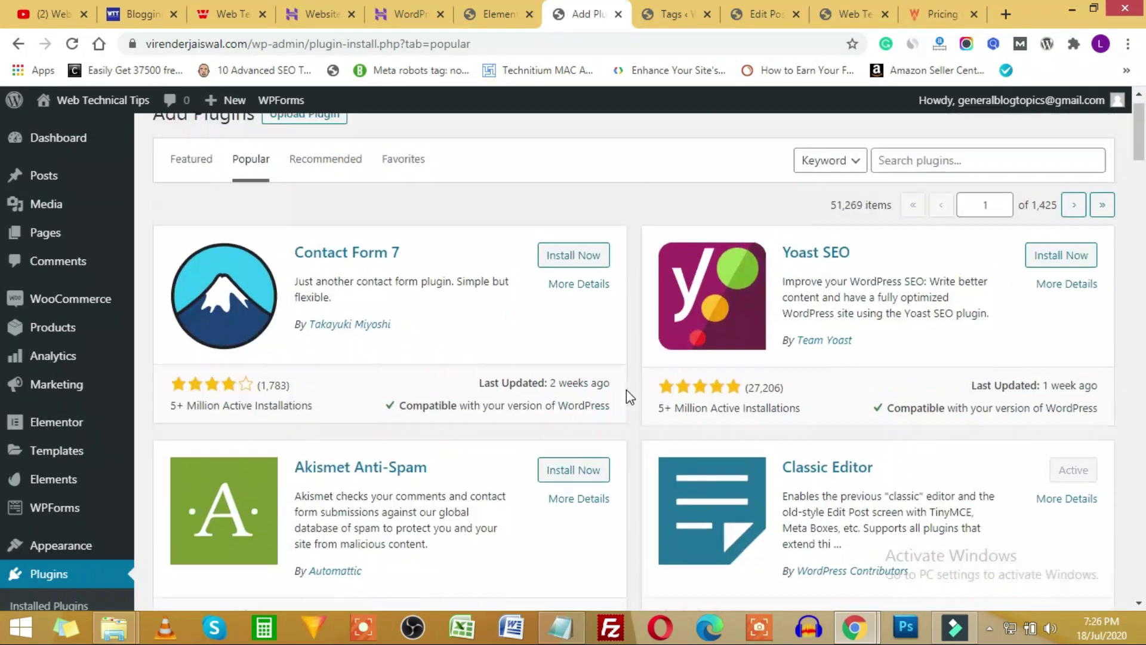
pyautogui.click(561, 628)
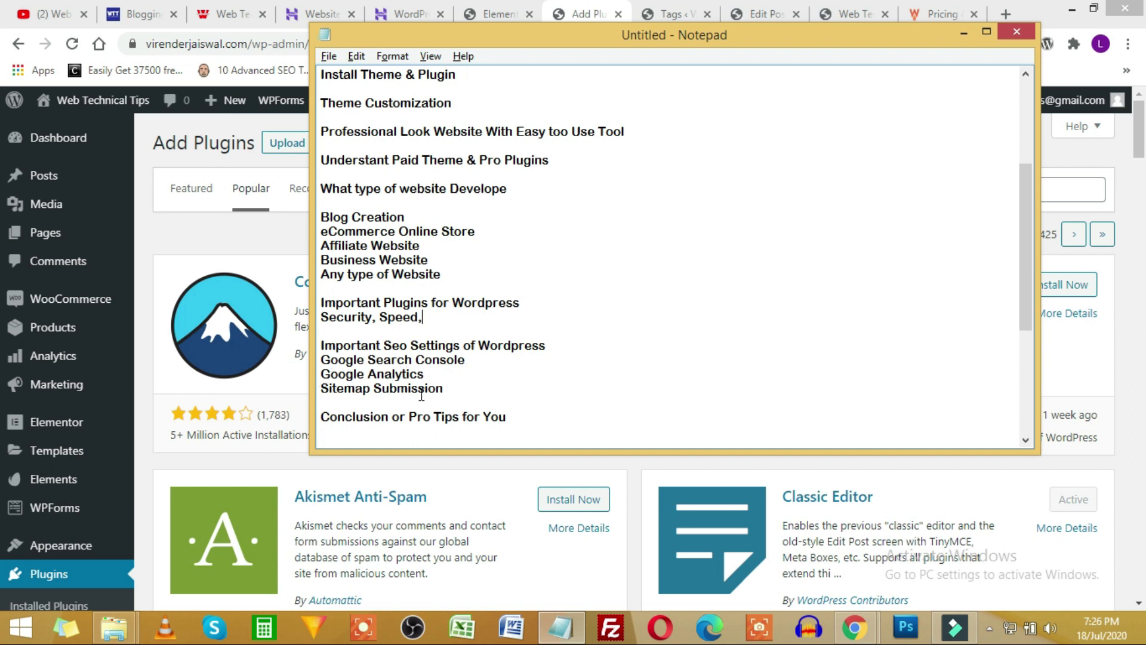
# Install the Yoast SEO plugin from the popular list and close the WP Rocket pricing page.
pyautogui.click(635, 471)
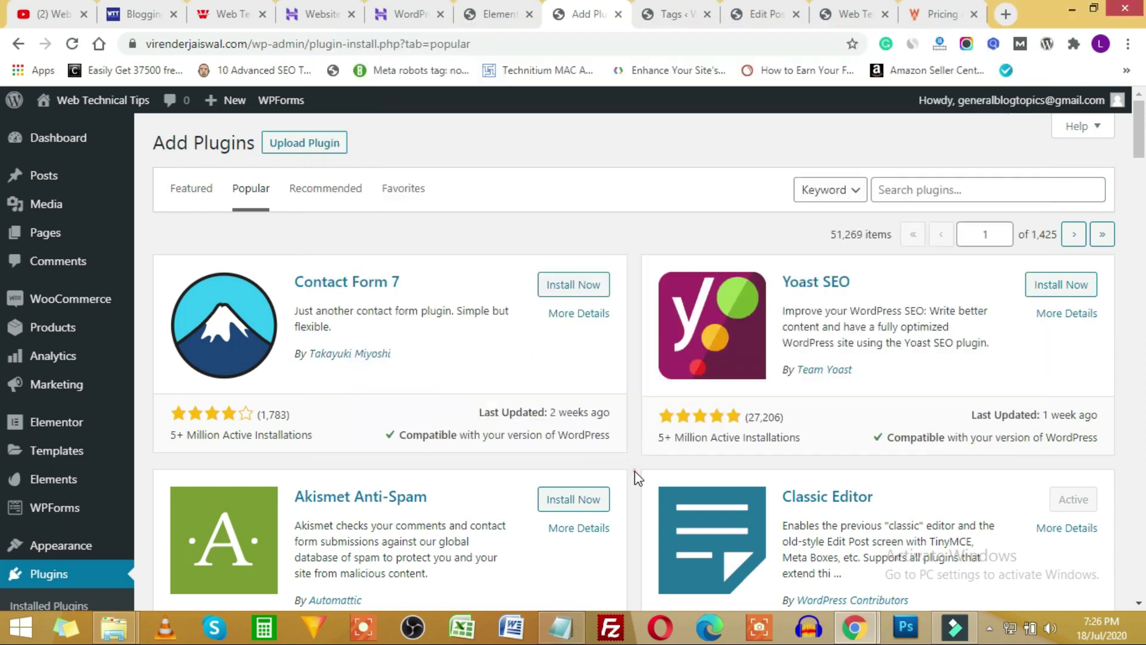
pyautogui.click(1066, 287)
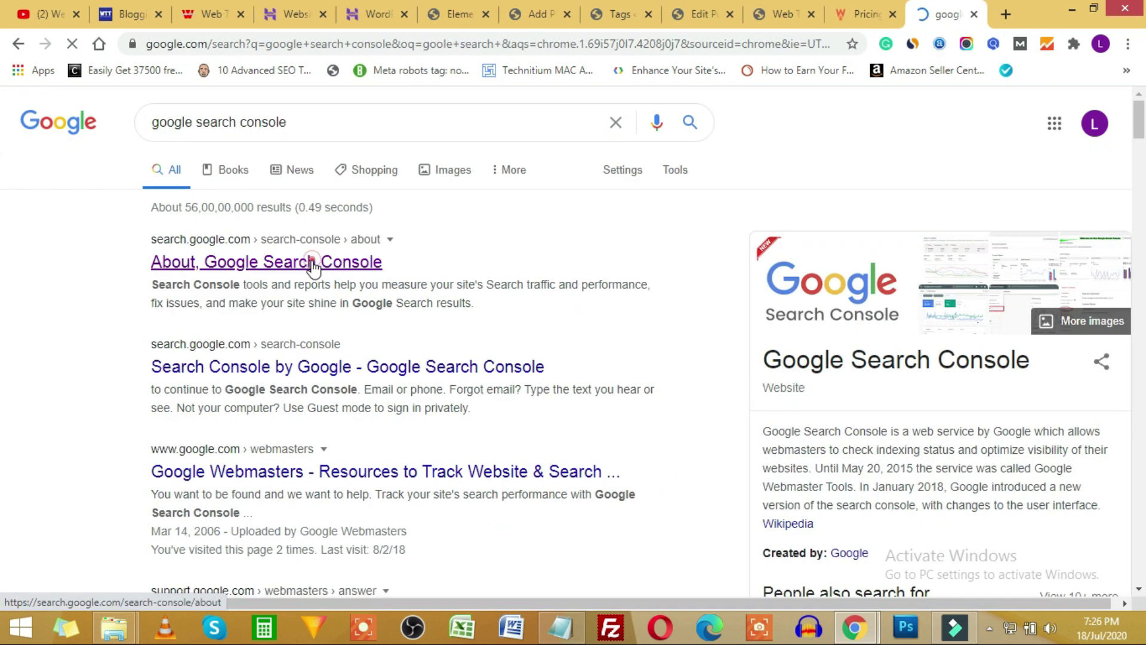
pyautogui.click(876, 13)
pyautogui.click(892, 13)
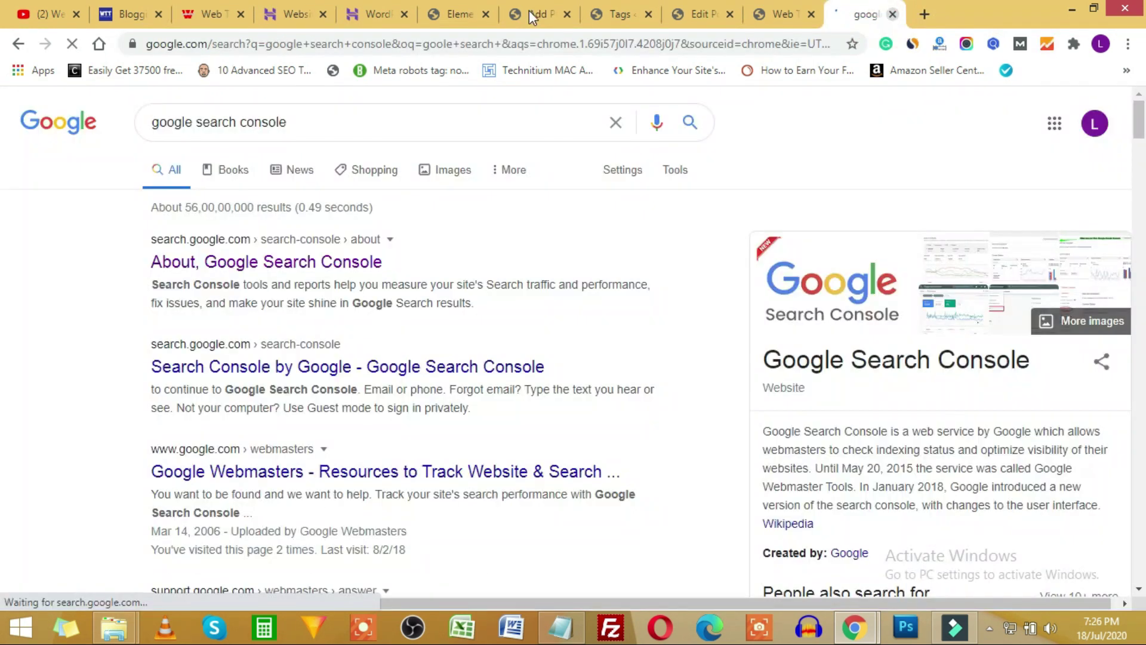
# Activate the newly installed Yoast SEO plugin, then bring up the Google Search Console page.
pyautogui.click(465, 14)
pyautogui.click(524, 13)
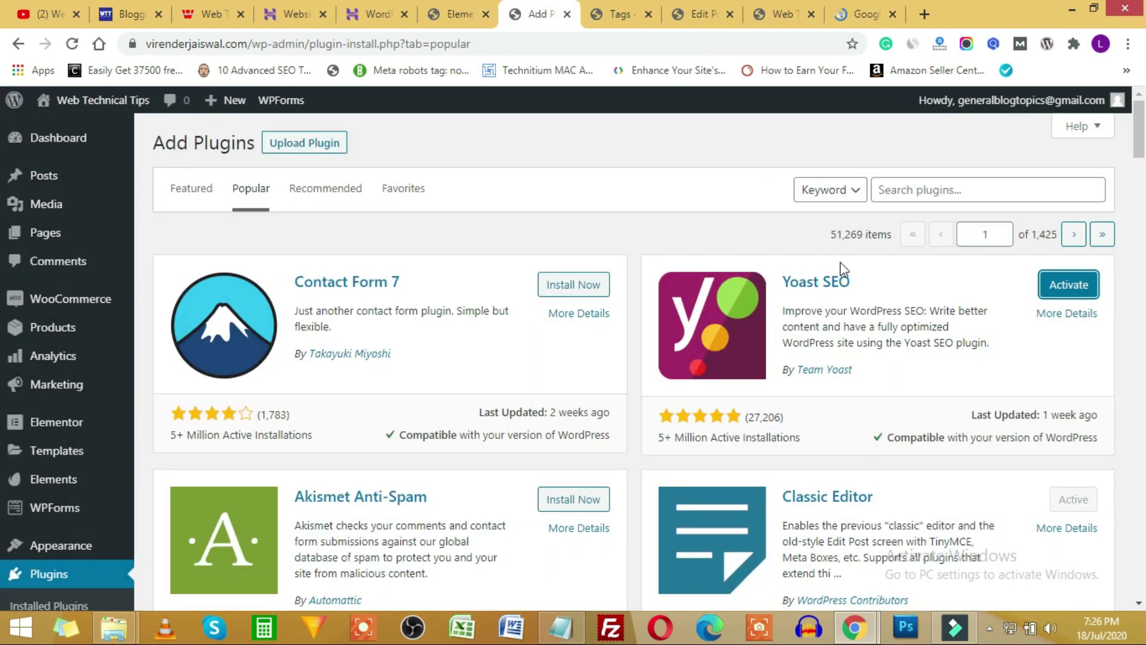
pyautogui.click(1070, 286)
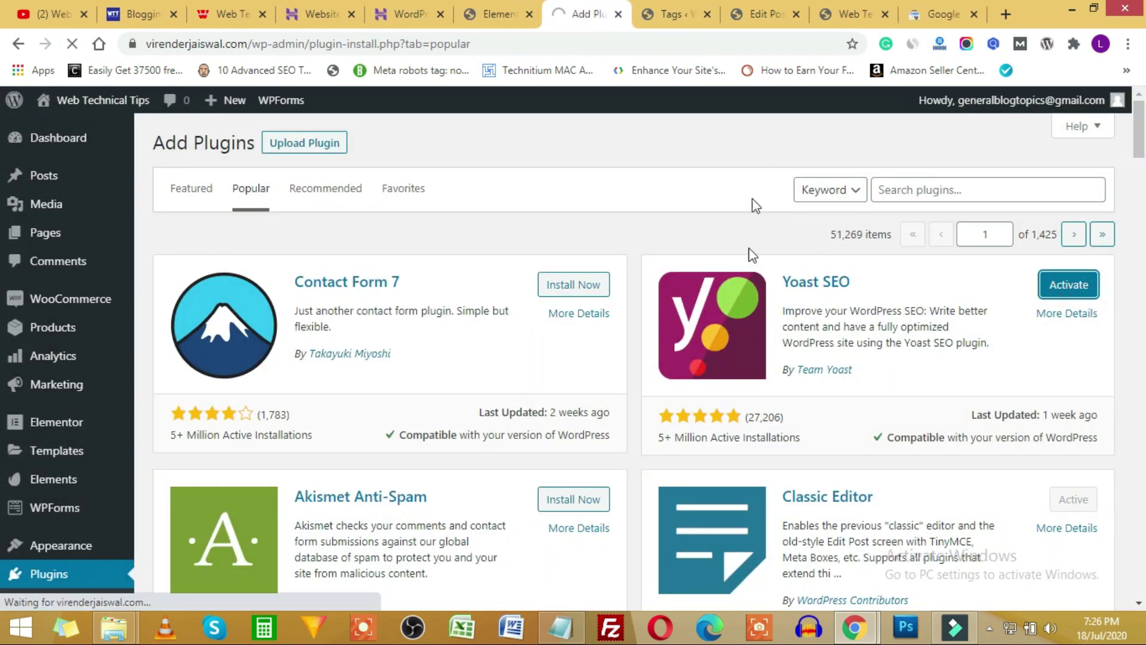
pyautogui.click(948, 18)
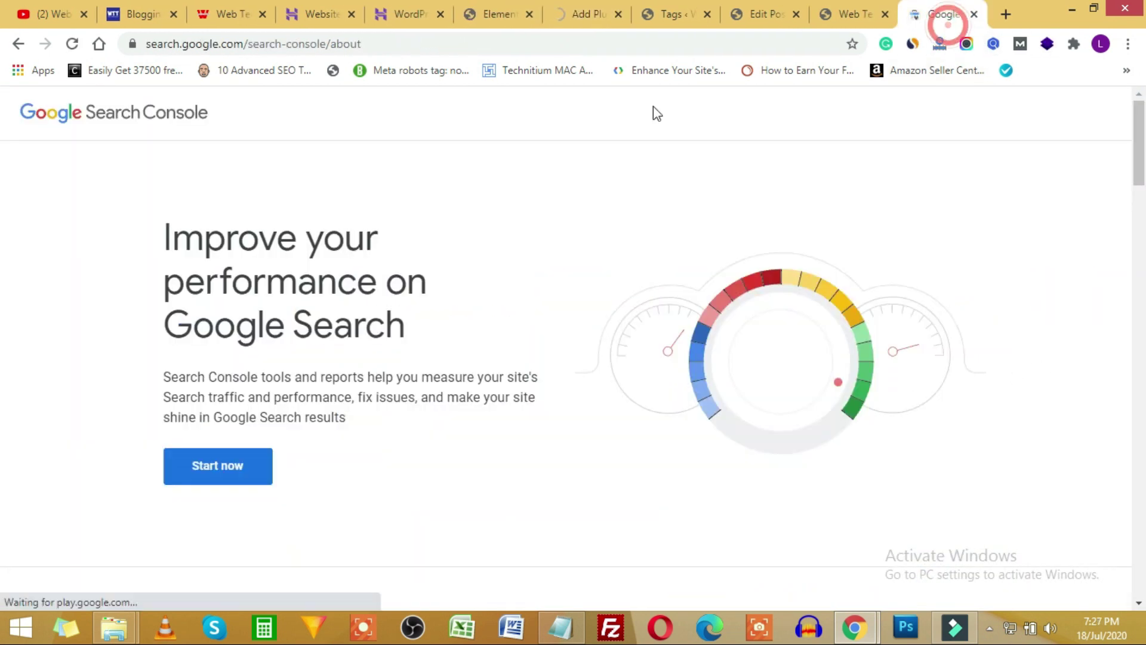
# Start Search Console, dismiss the welcome and tip, and begin adding a new property.
pyautogui.click(220, 467)
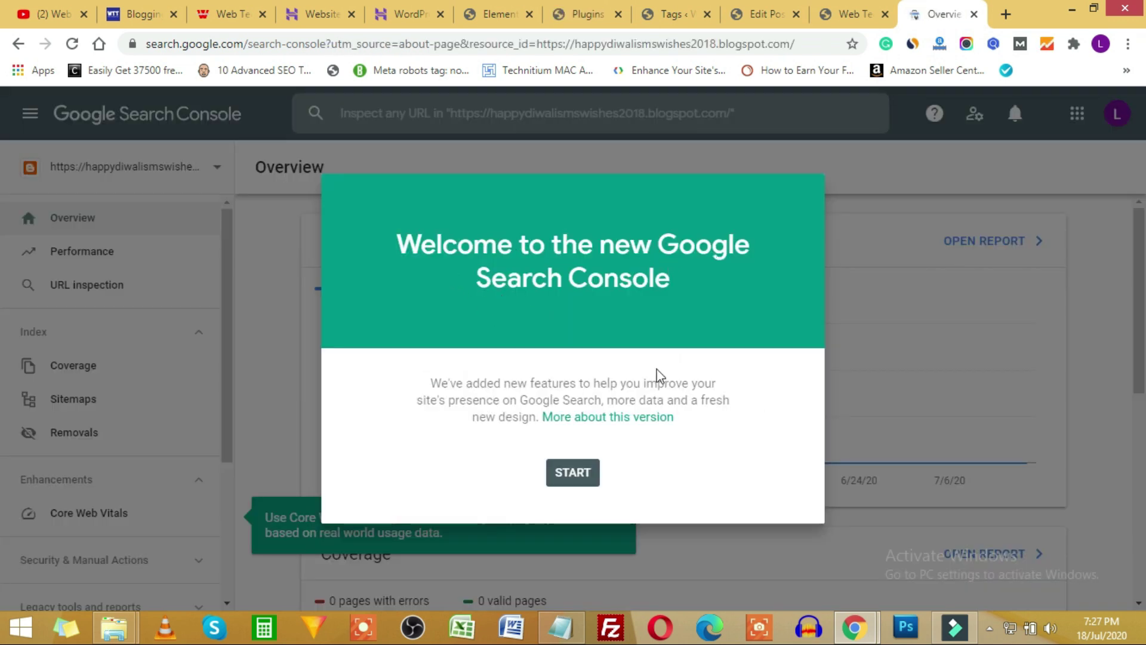
pyautogui.click(571, 472)
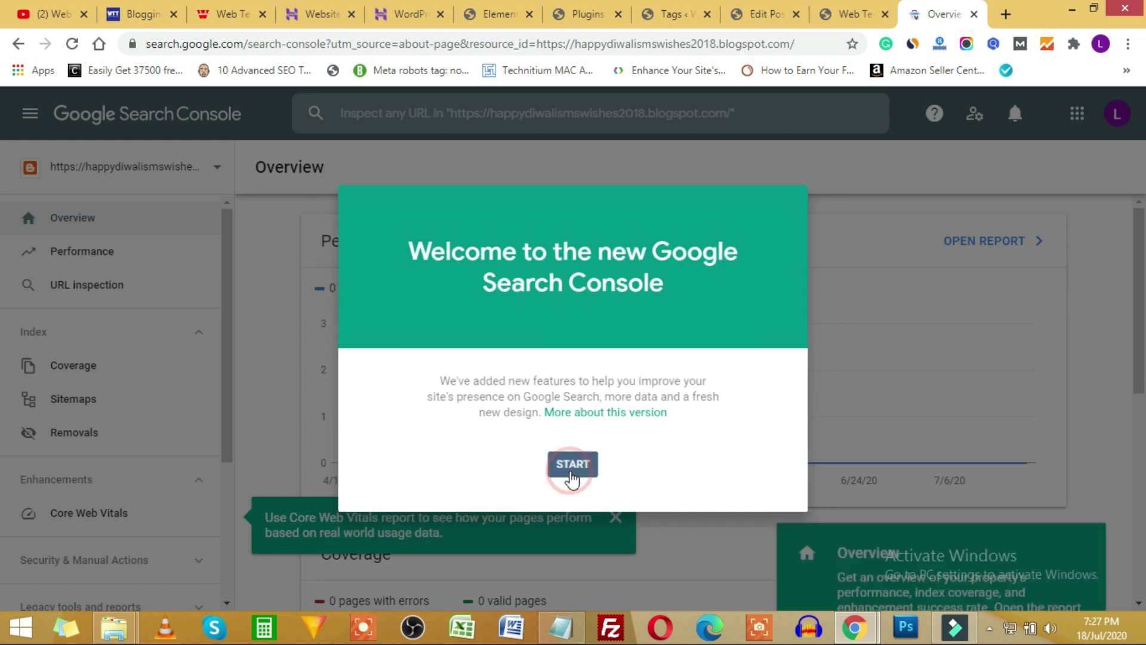
pyautogui.click(1061, 556)
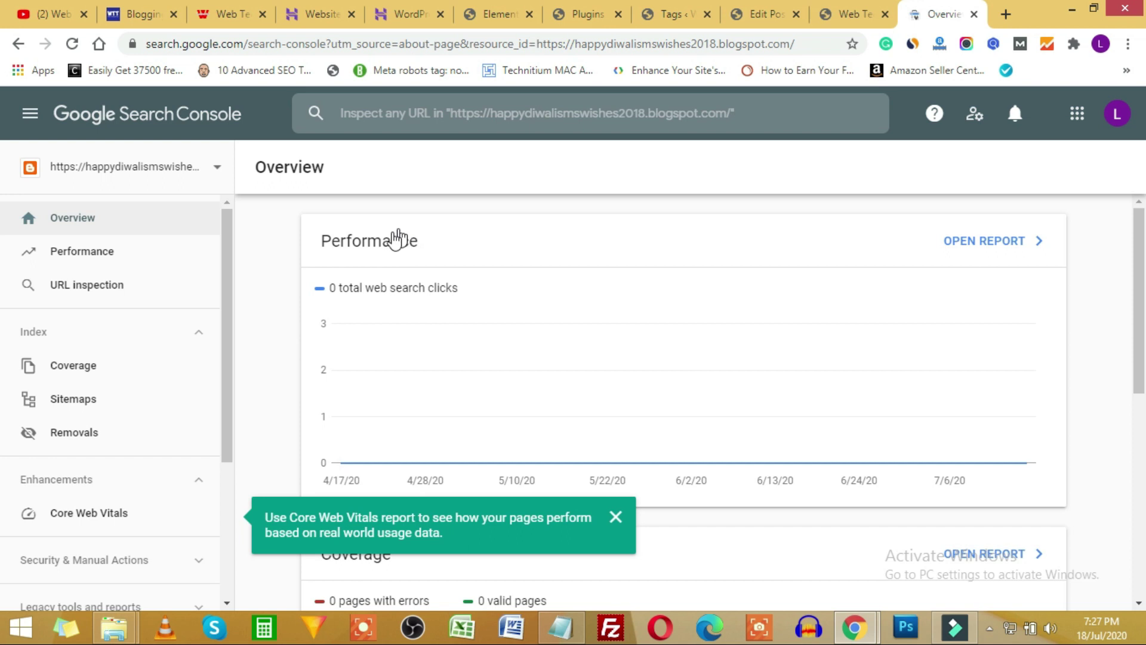
pyautogui.click(213, 158)
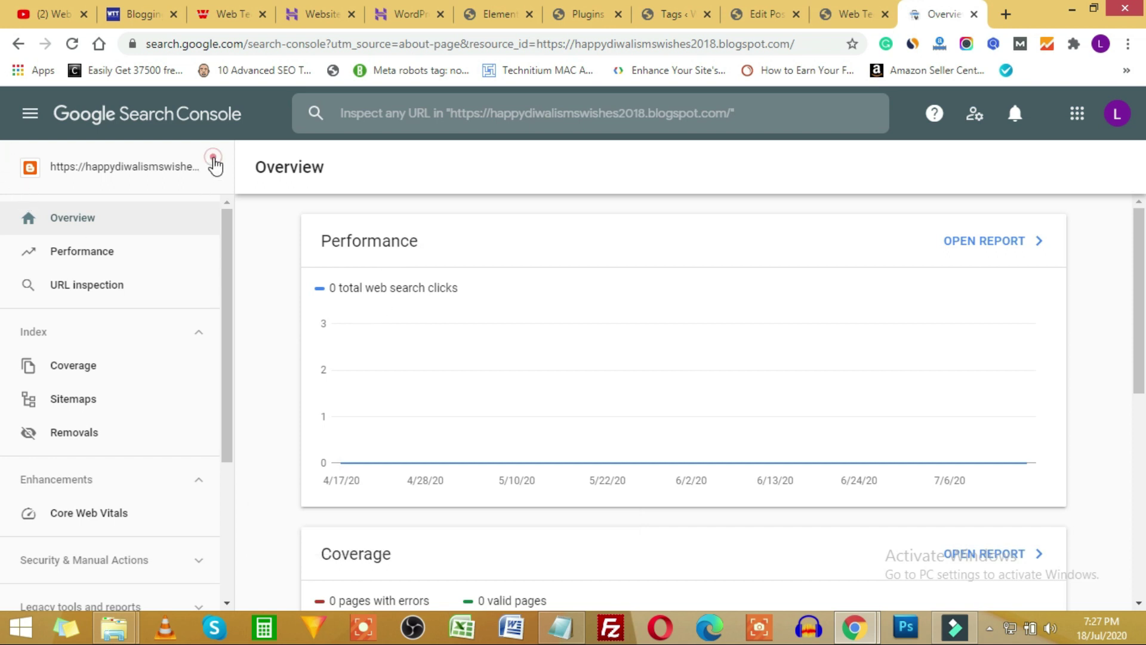
pyautogui.click(88, 446)
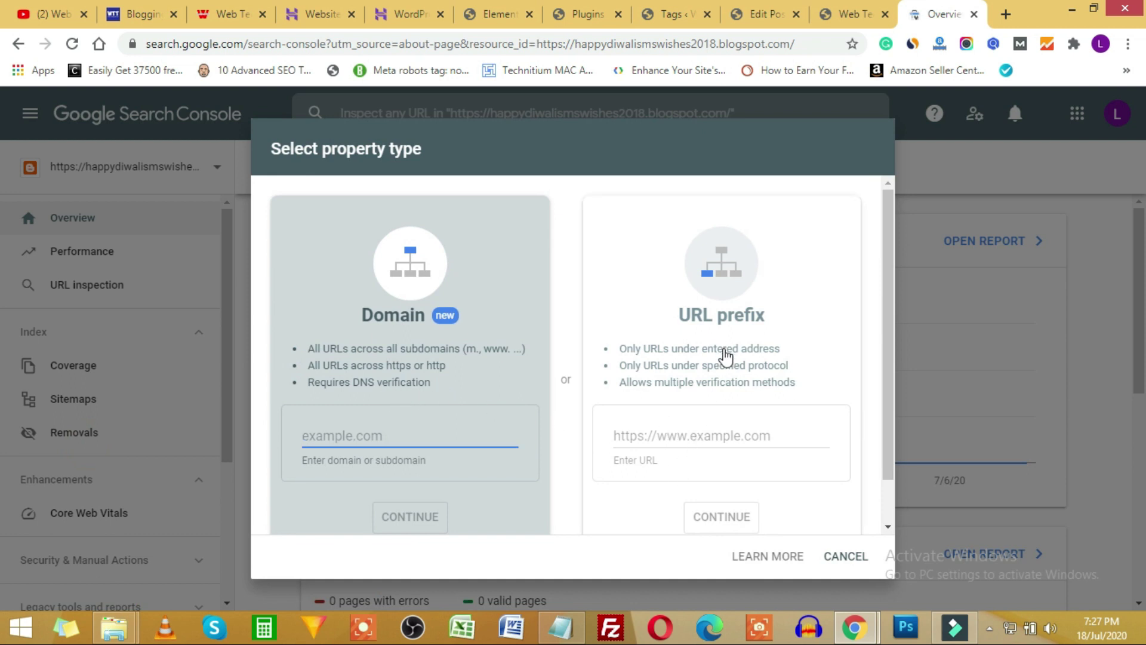
# Add virenderjaiswal.com as a URL-prefix property using the address copied from the site tab.
pyautogui.click(847, 15)
pyautogui.click(301, 37)
pyautogui.click(914, 13)
pyautogui.click(689, 429)
pyautogui.write('https://virenderjaiswal.com/')
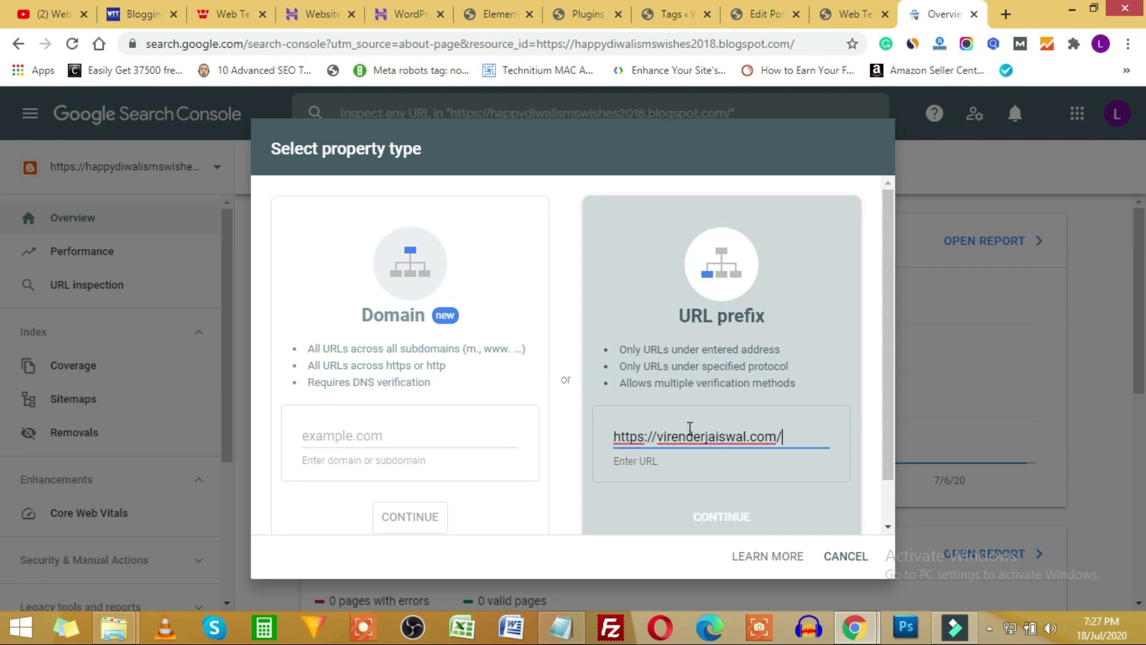
pyautogui.press('BackSpace')
pyautogui.click(743, 516)
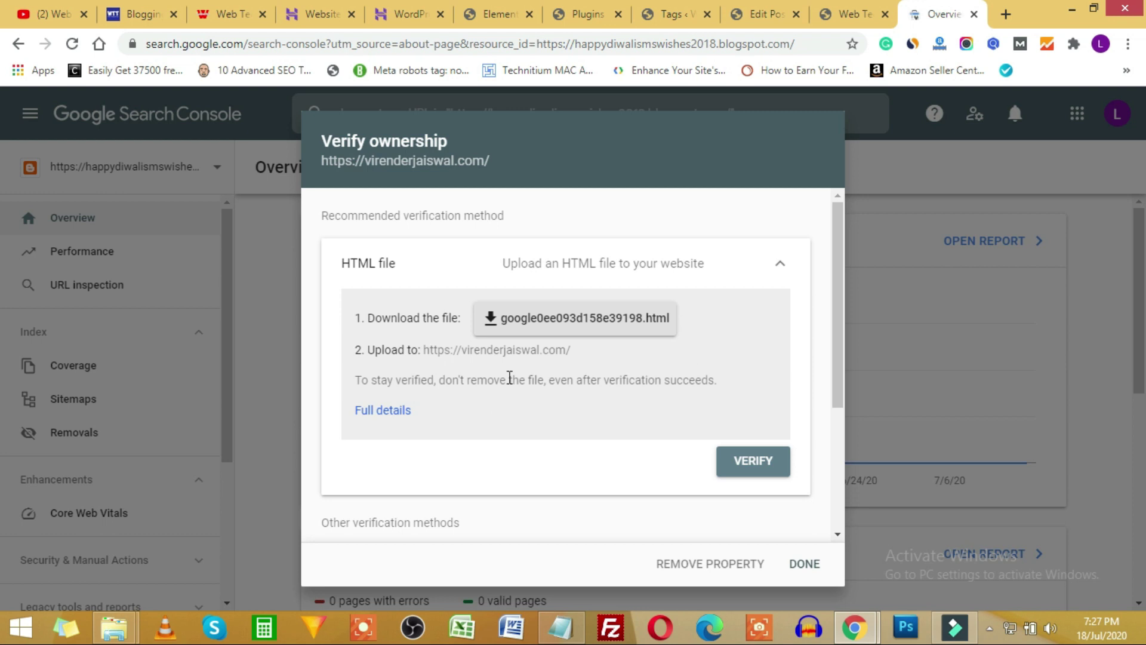
# Download the HTML verification file and save it to the Desktop.
pyautogui.click(579, 327)
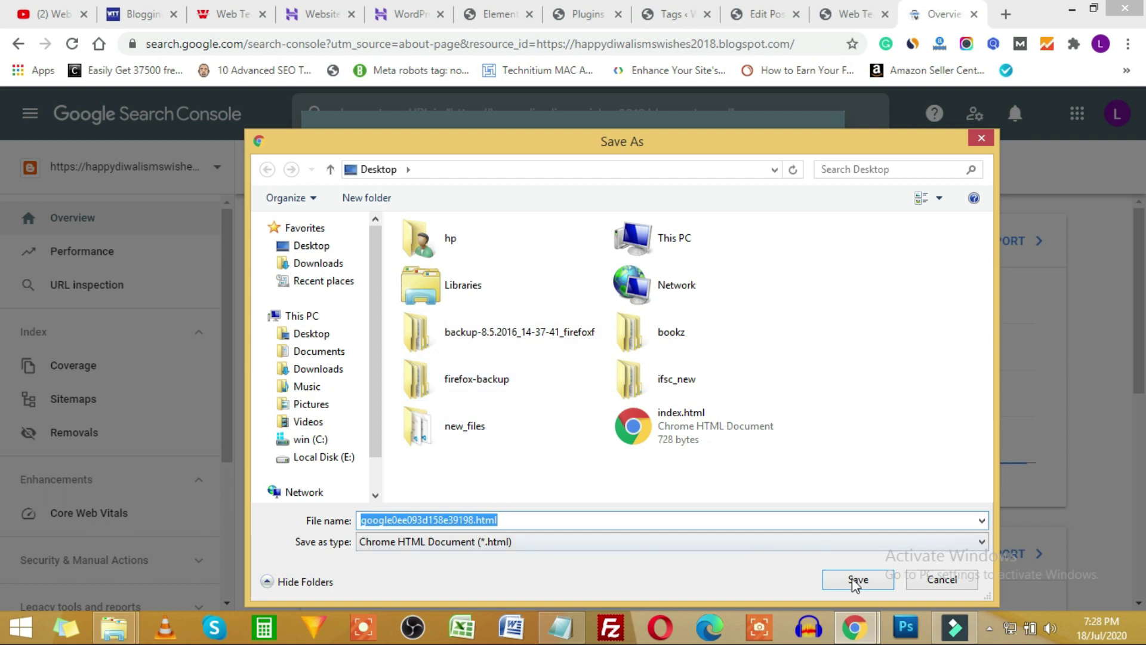
pyautogui.click(859, 578)
pyautogui.click(406, 15)
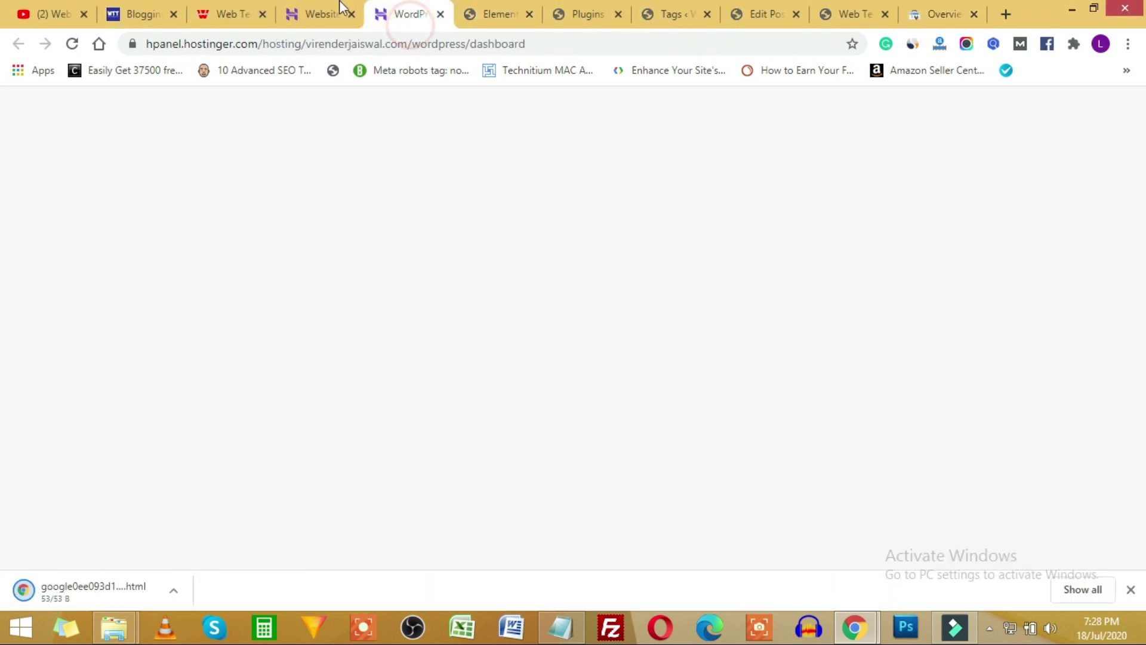
# Open the File Manager from the Hostinger hosting account overview.
pyautogui.click(326, 8)
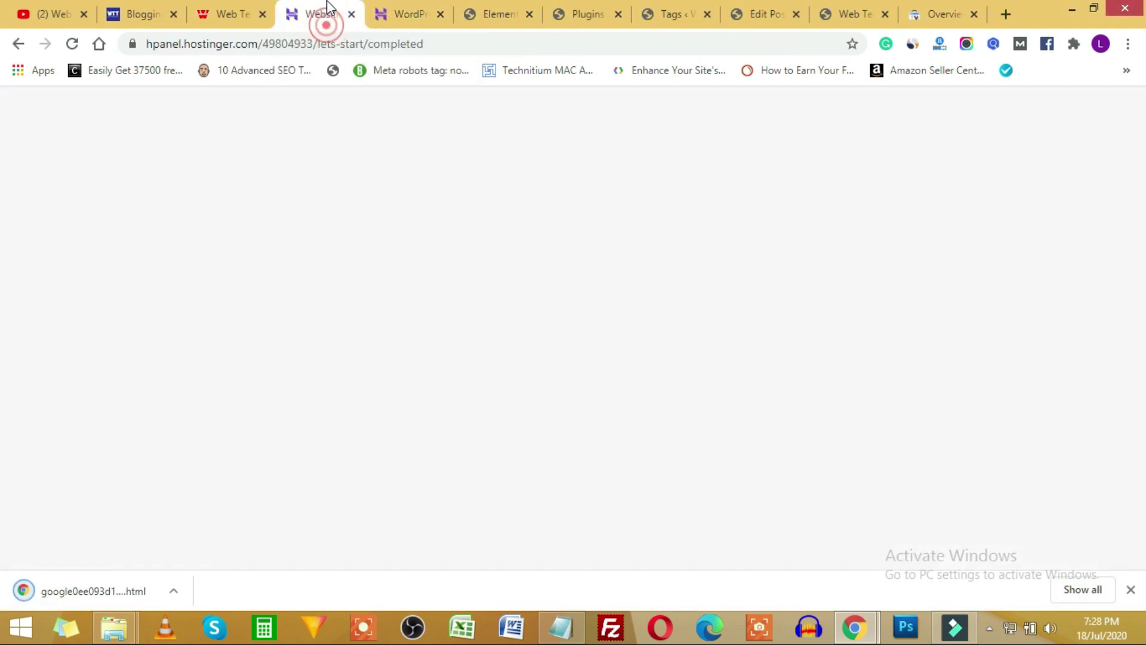
pyautogui.click(411, 13)
pyautogui.click(135, 420)
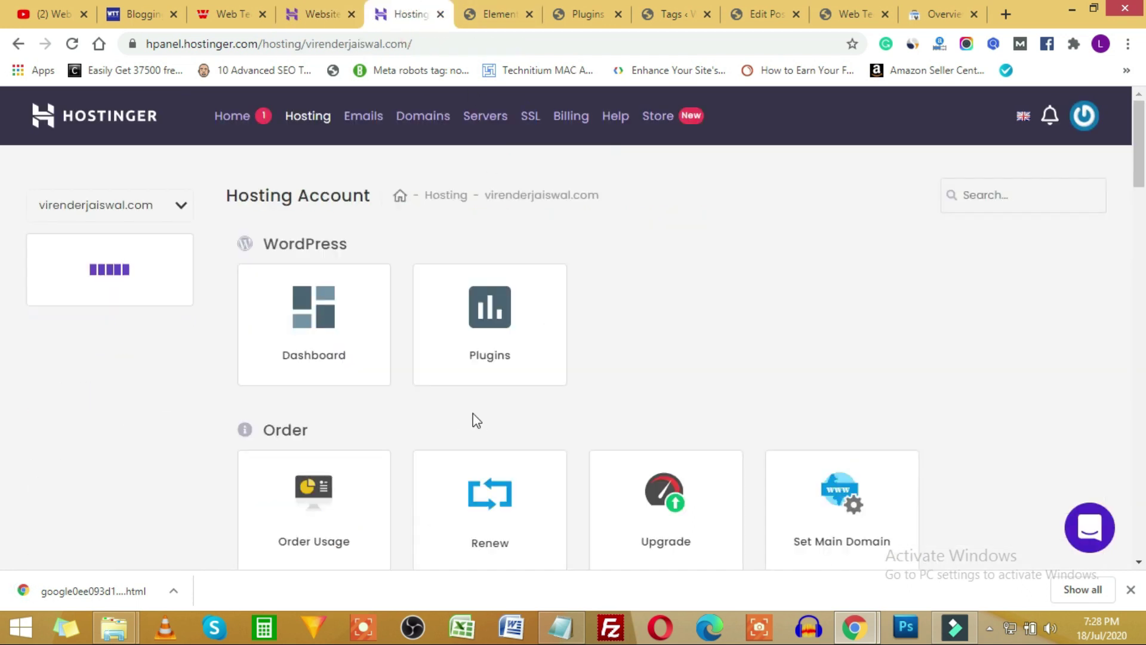
pyautogui.scroll(-8, 471, 420)
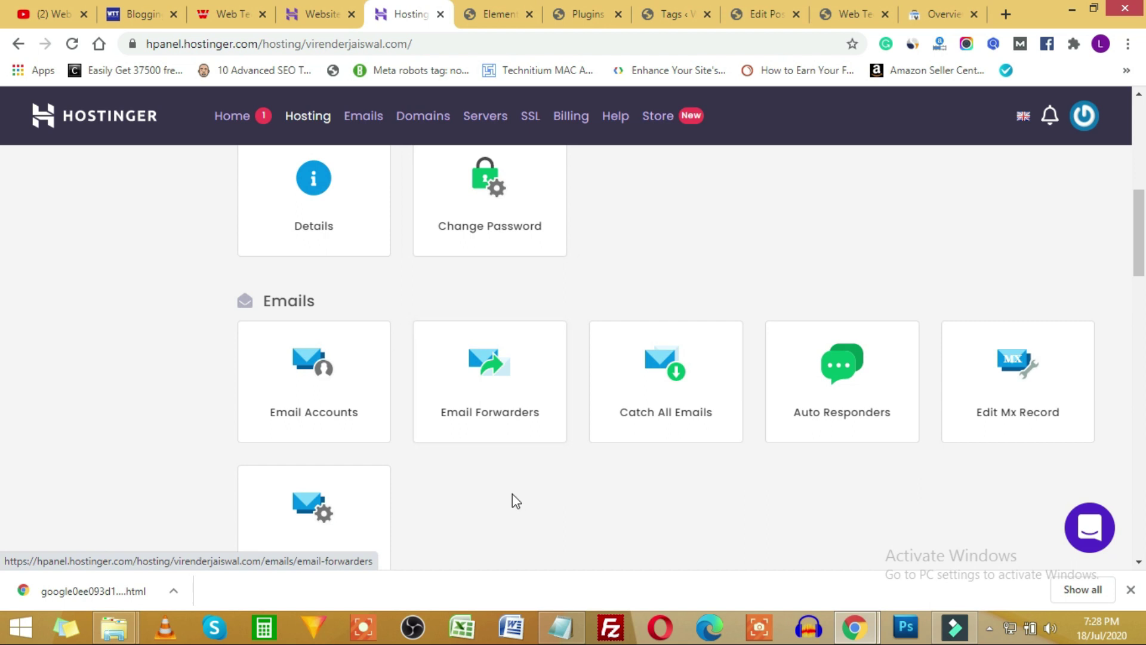
pyautogui.scroll(-3, 514, 493)
pyautogui.scroll(-8, 458, 478)
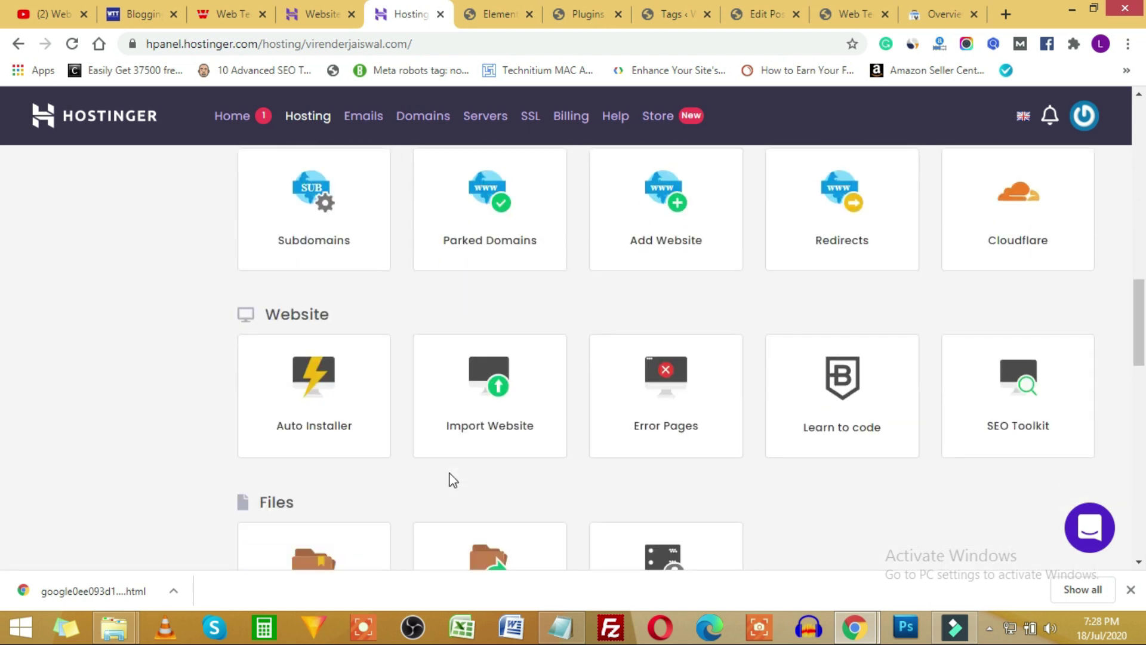
pyautogui.click(342, 436)
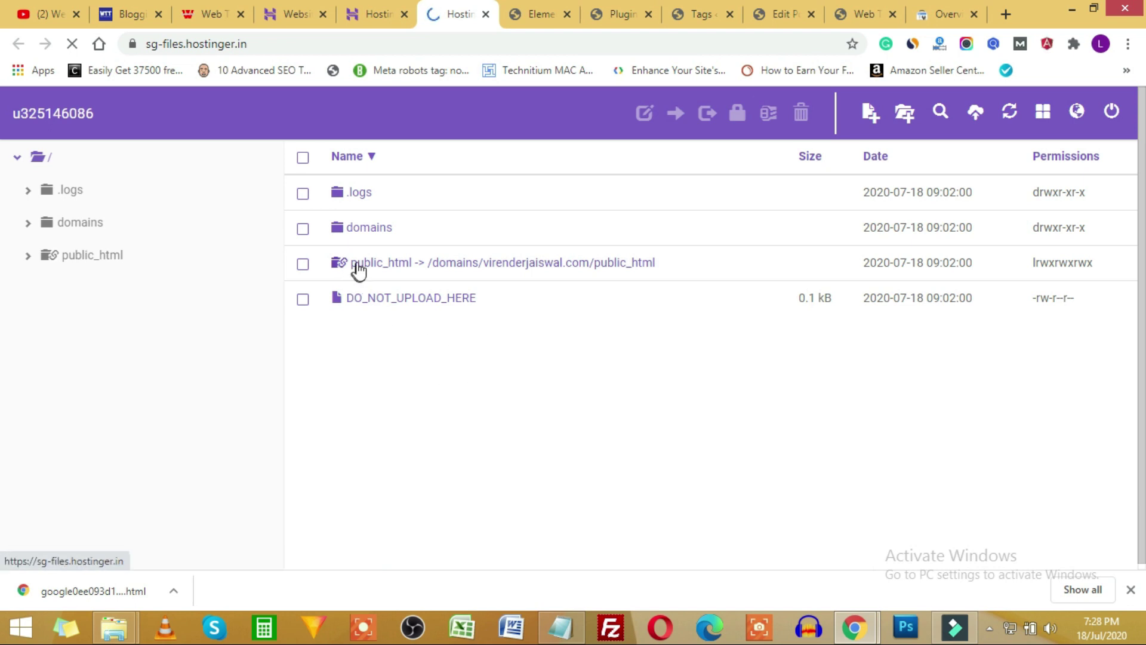
# Upload google0ee093d158e39198.html into public_html and refresh to confirm it's there.
pyautogui.doubleClick(368, 266)
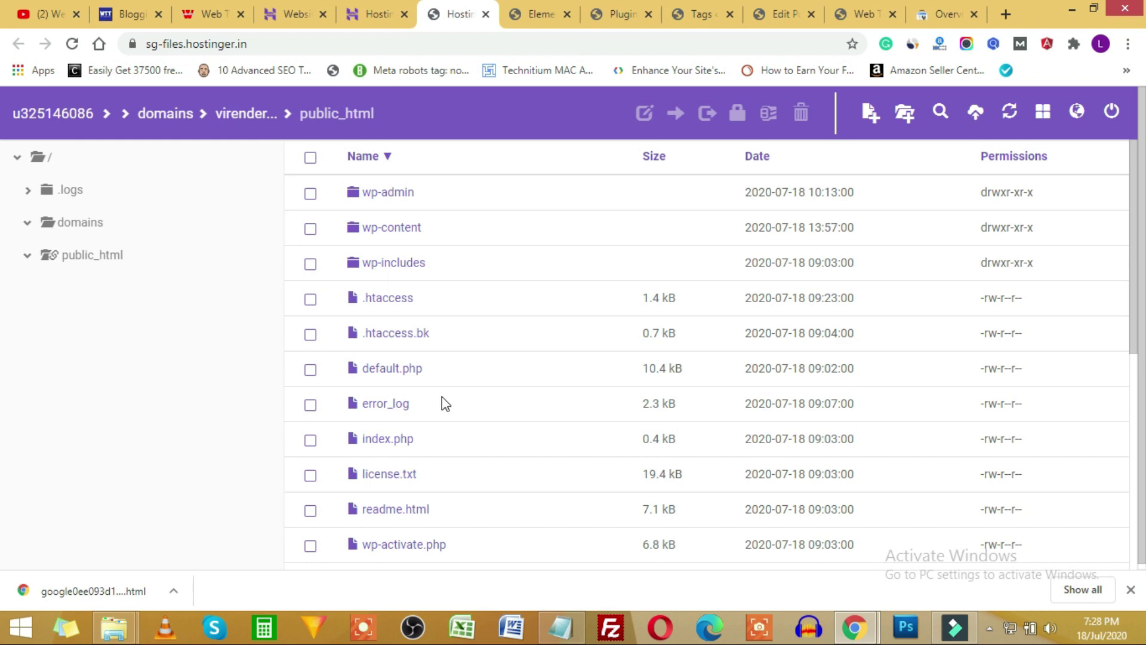
pyautogui.scroll(-7, 441, 396)
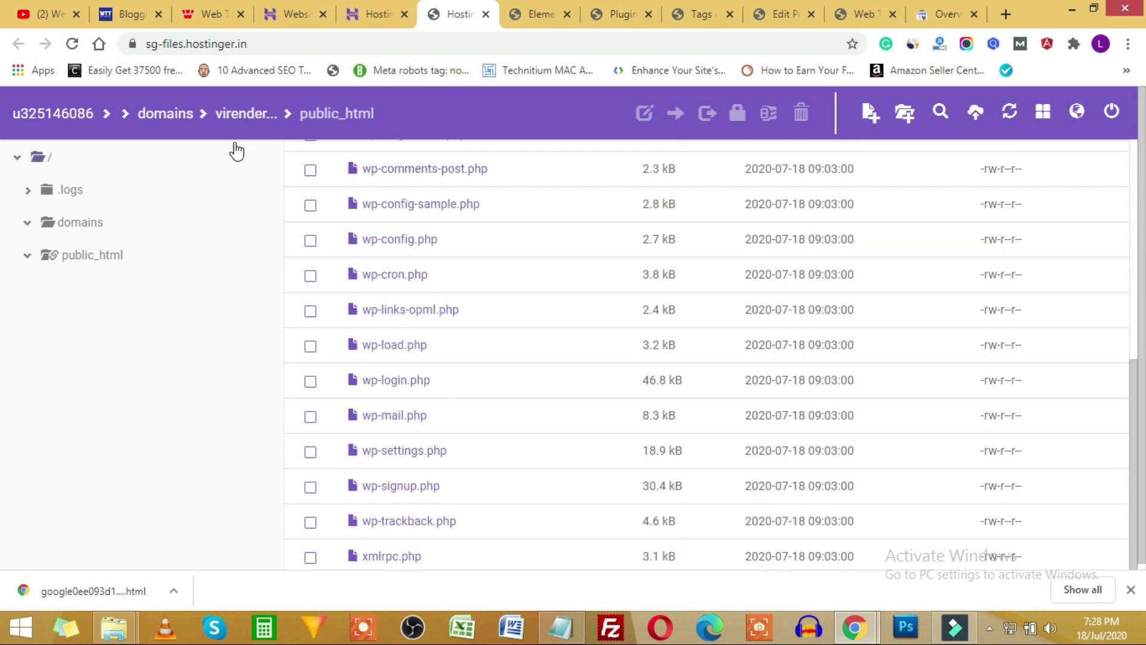
pyautogui.click(976, 114)
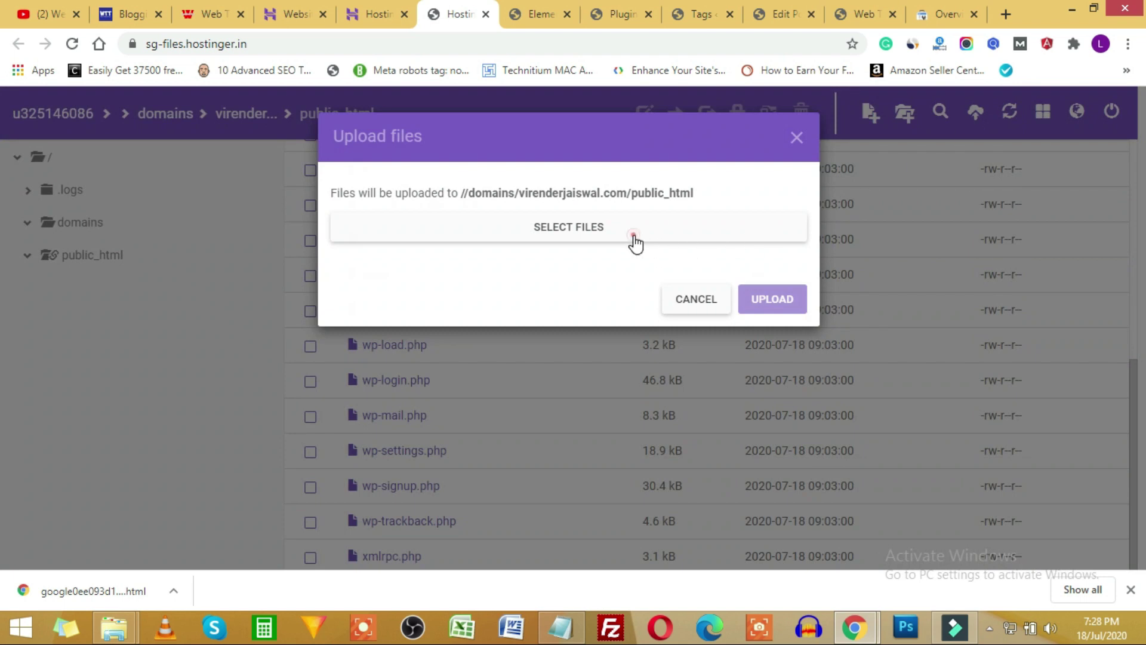
pyautogui.click(634, 242)
pyautogui.click(479, 237)
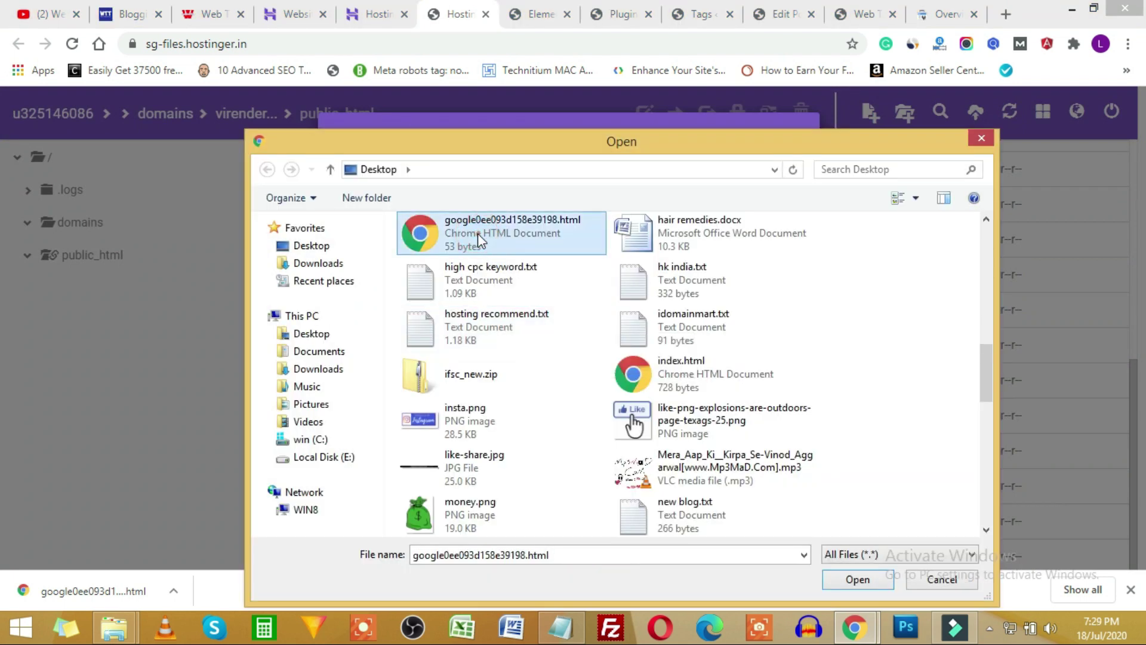
pyautogui.doubleClick(479, 237)
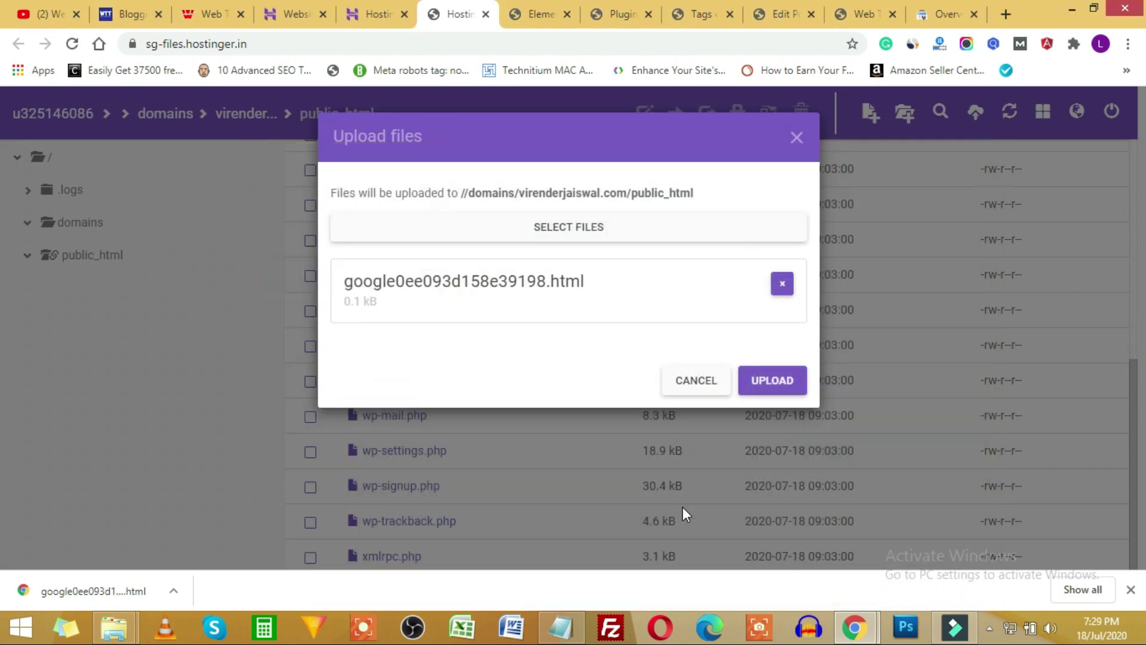
pyautogui.click(769, 383)
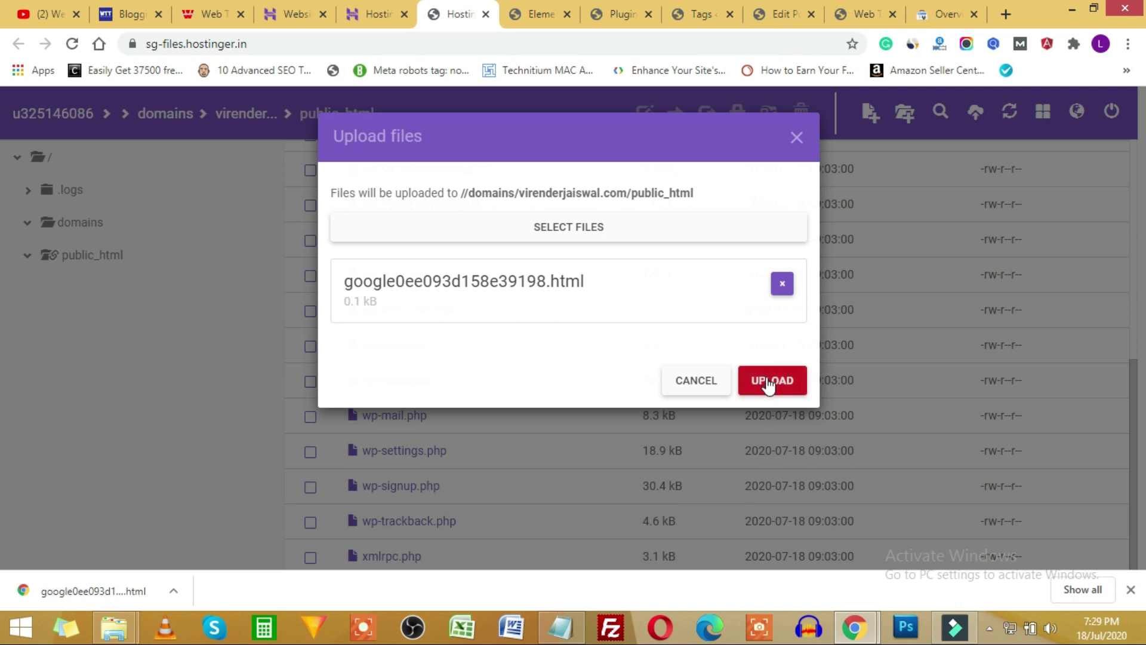
pyautogui.click(769, 383)
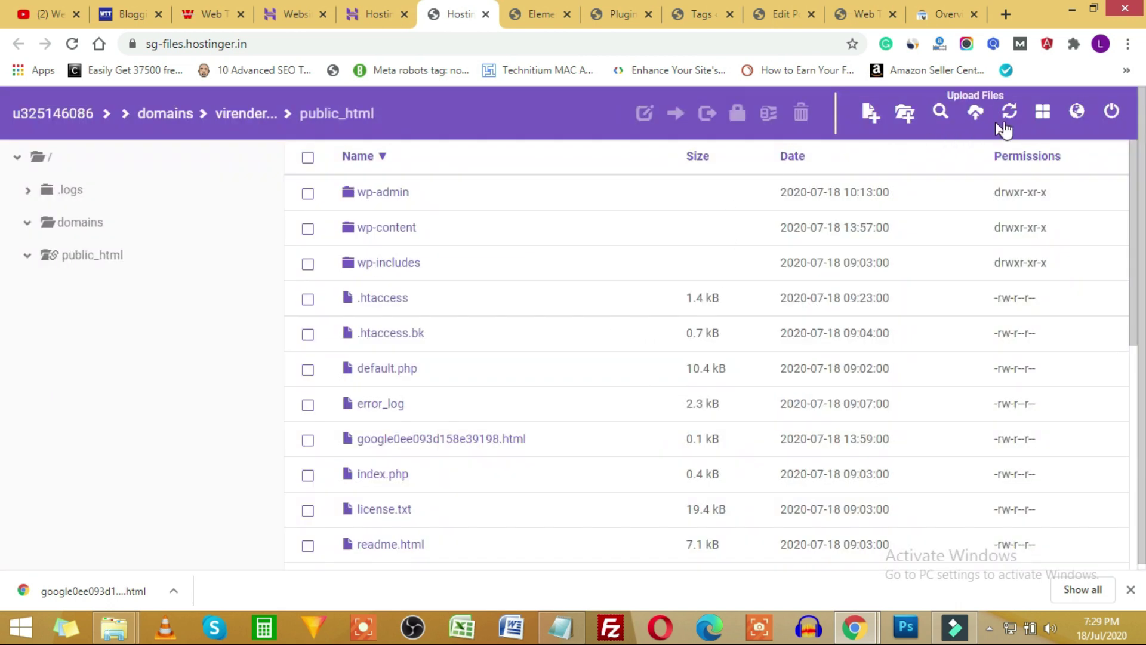
pyautogui.click(1010, 115)
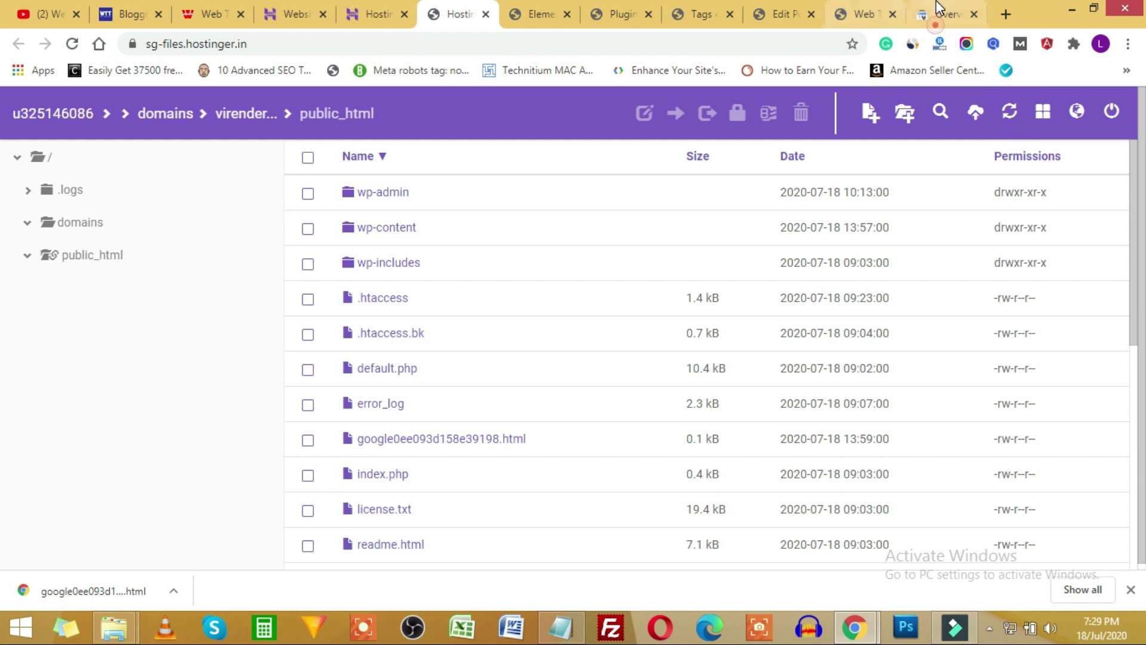
pyautogui.click(944, 15)
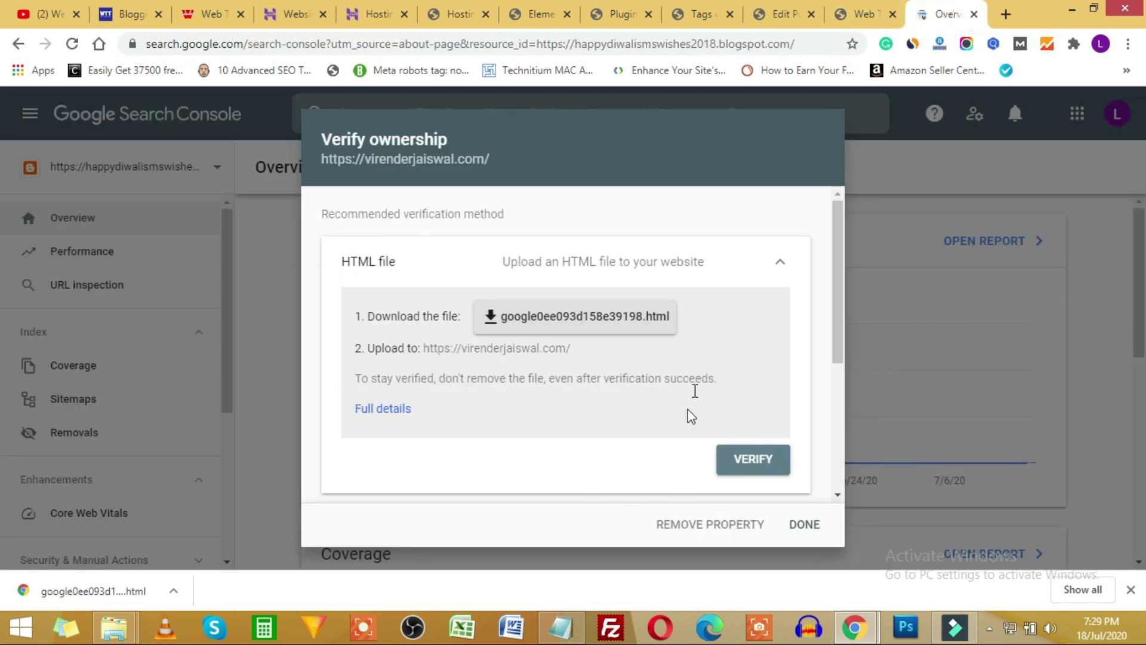
# Verify the site's ownership with the HTML file method and close the Ownership verified message.
pyautogui.click(757, 460)
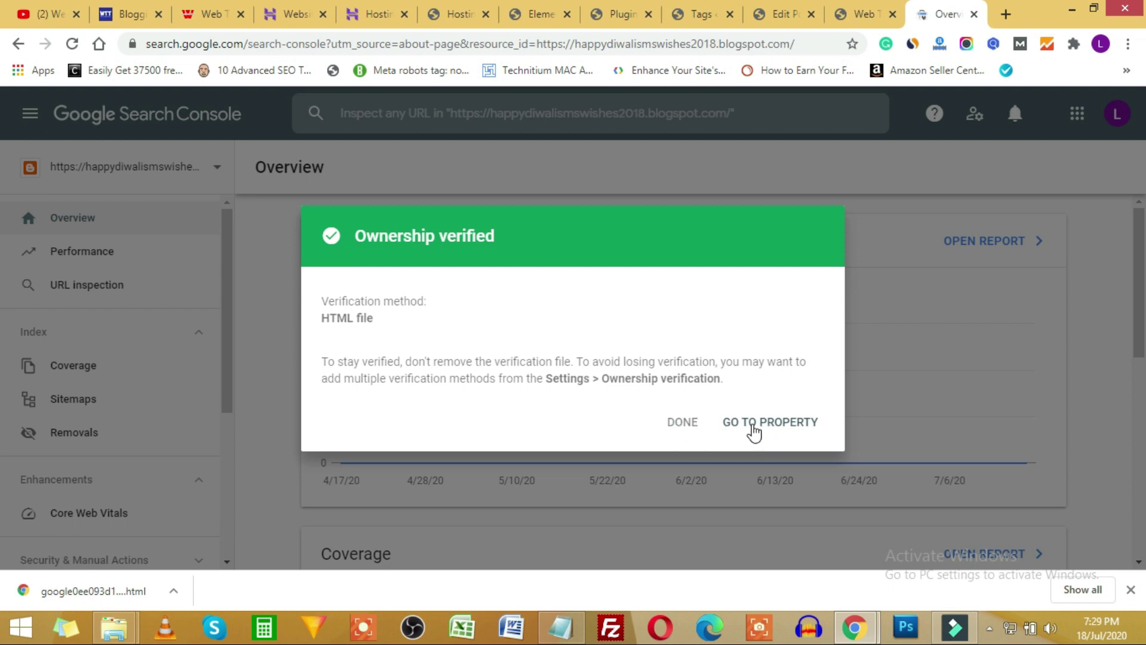
pyautogui.click(682, 424)
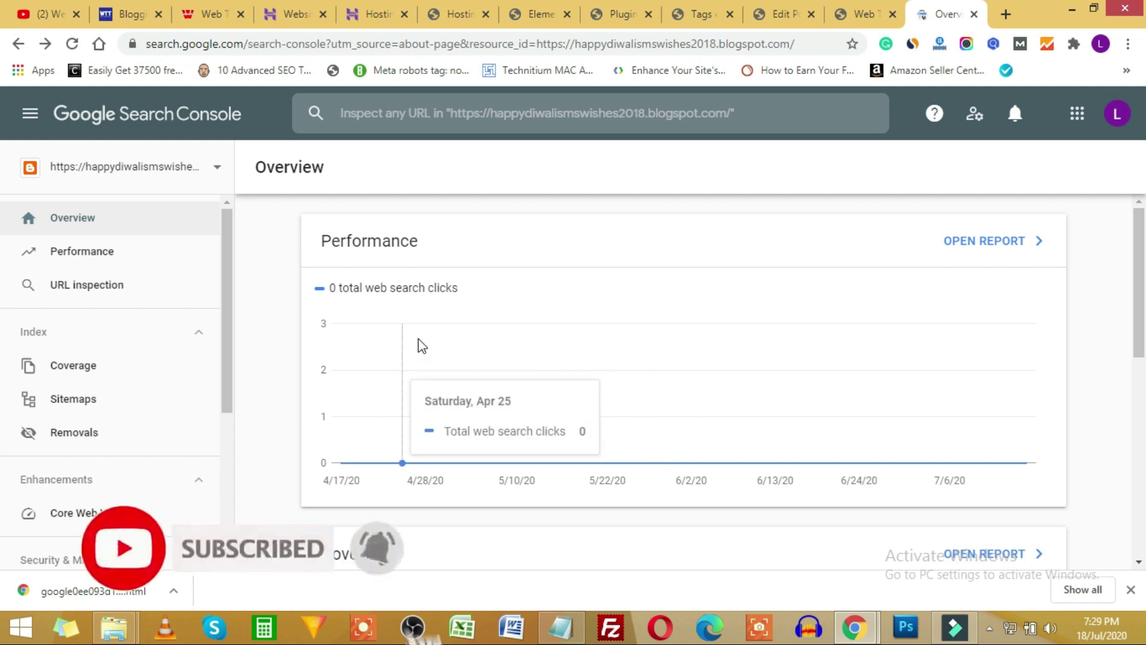
pyautogui.click(478, 10)
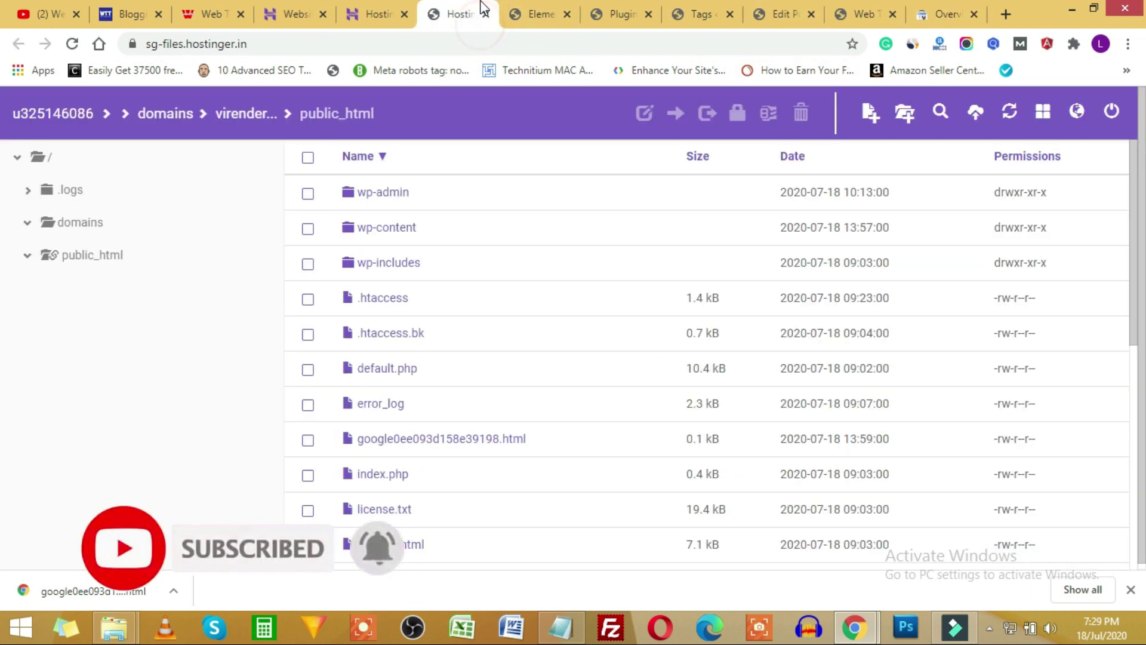
pyautogui.click(517, 8)
# Open Yoast SEO > Search Appearance from the WordPress admin sidebar to view the Knowledge Graph settings.
pyautogui.click(621, 13)
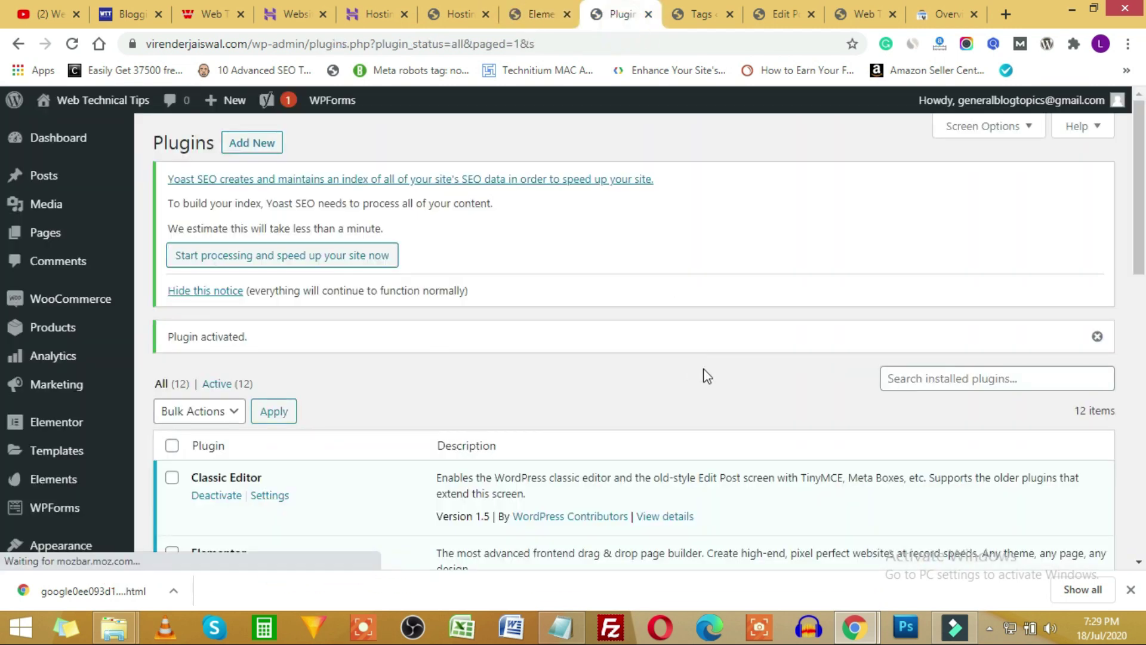
pyautogui.scroll(-3, 35, 513)
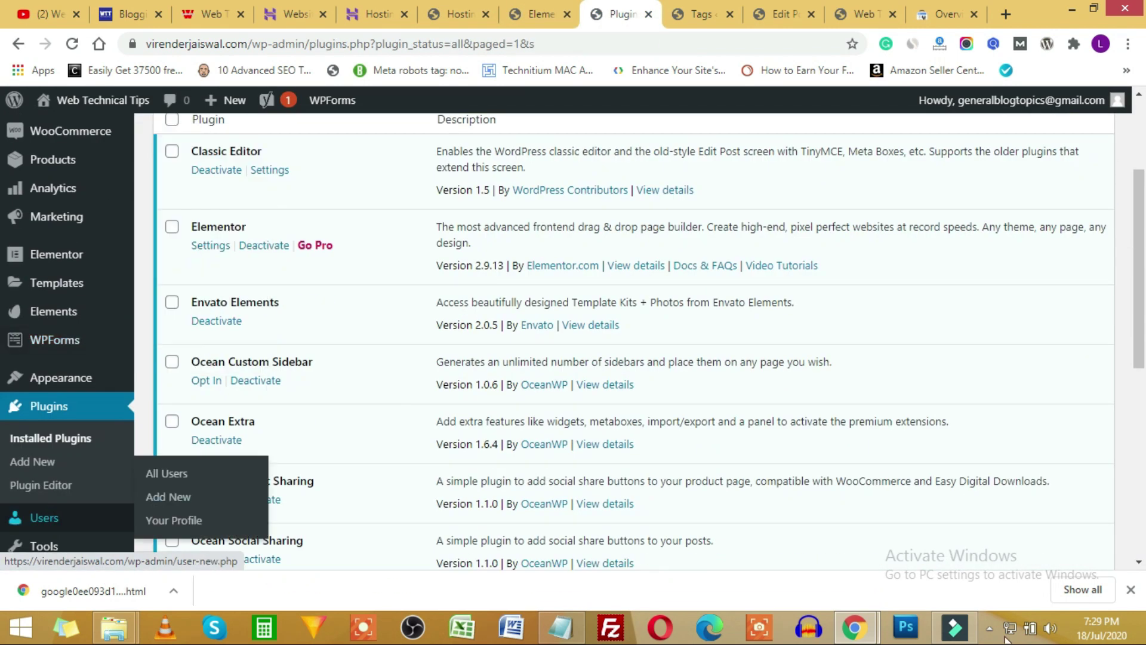
pyautogui.click(1130, 590)
pyautogui.scroll(-5, 18, 496)
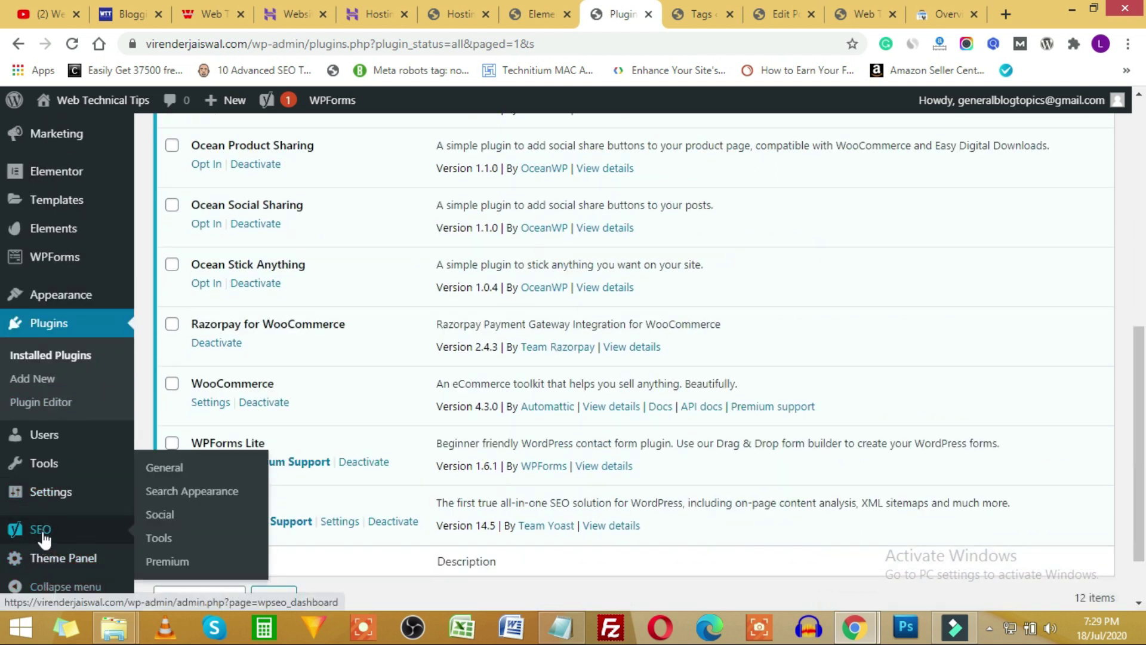
pyautogui.click(43, 538)
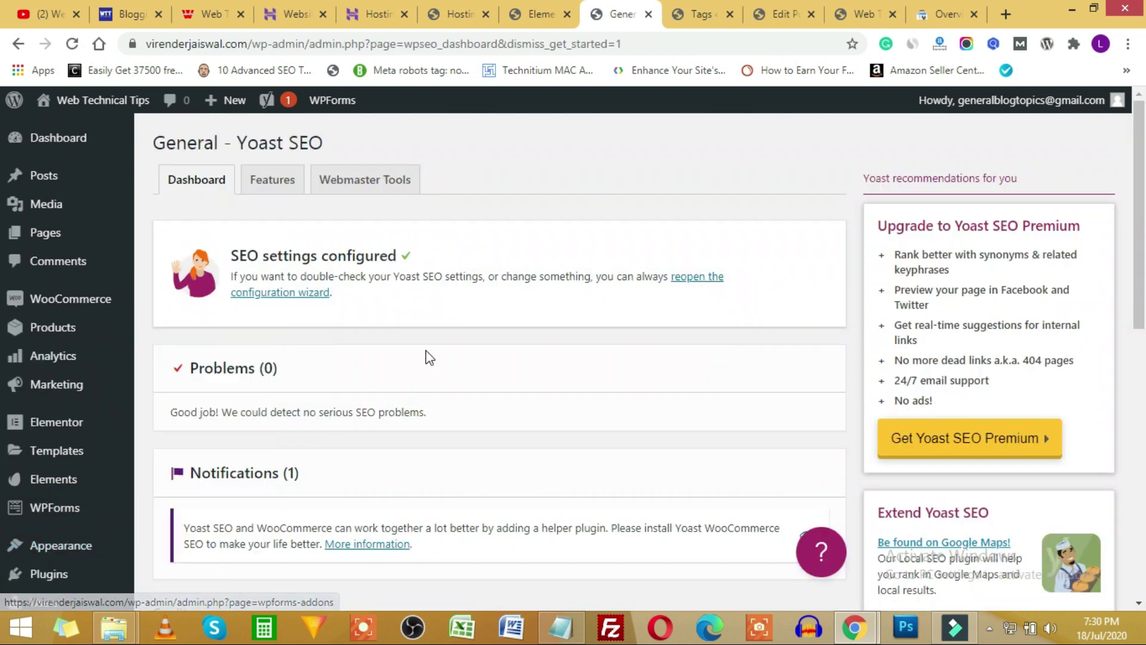
pyautogui.scroll(-4, 185, 549)
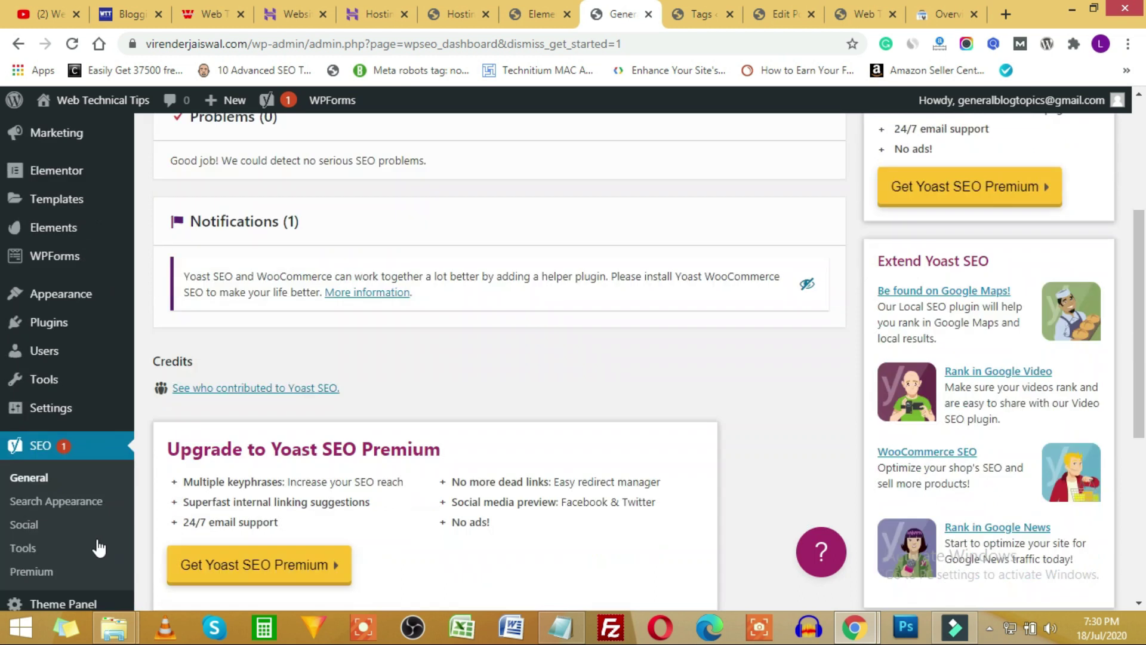
pyautogui.click(41, 512)
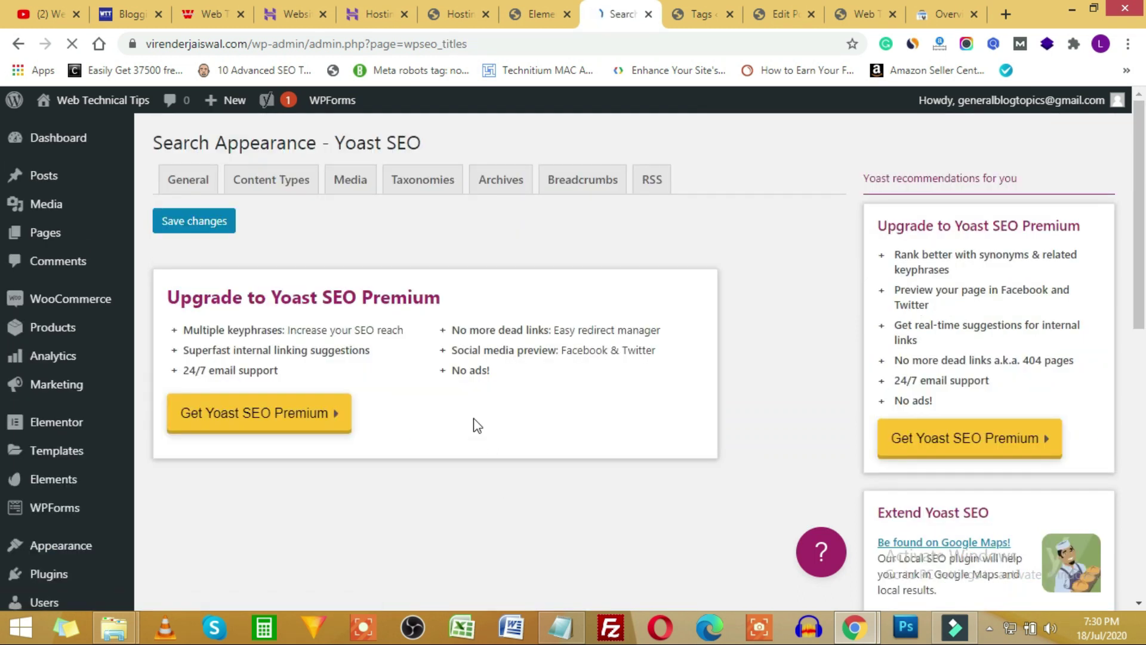
pyautogui.scroll(-5, 474, 421)
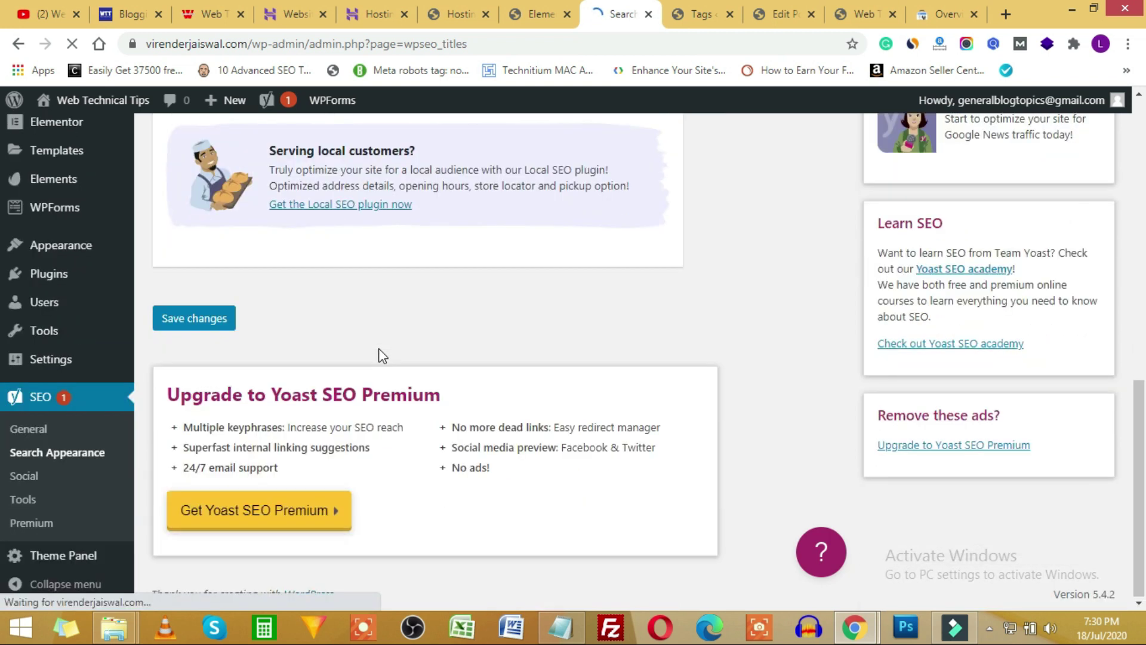
pyautogui.scroll(8, 358, 343)
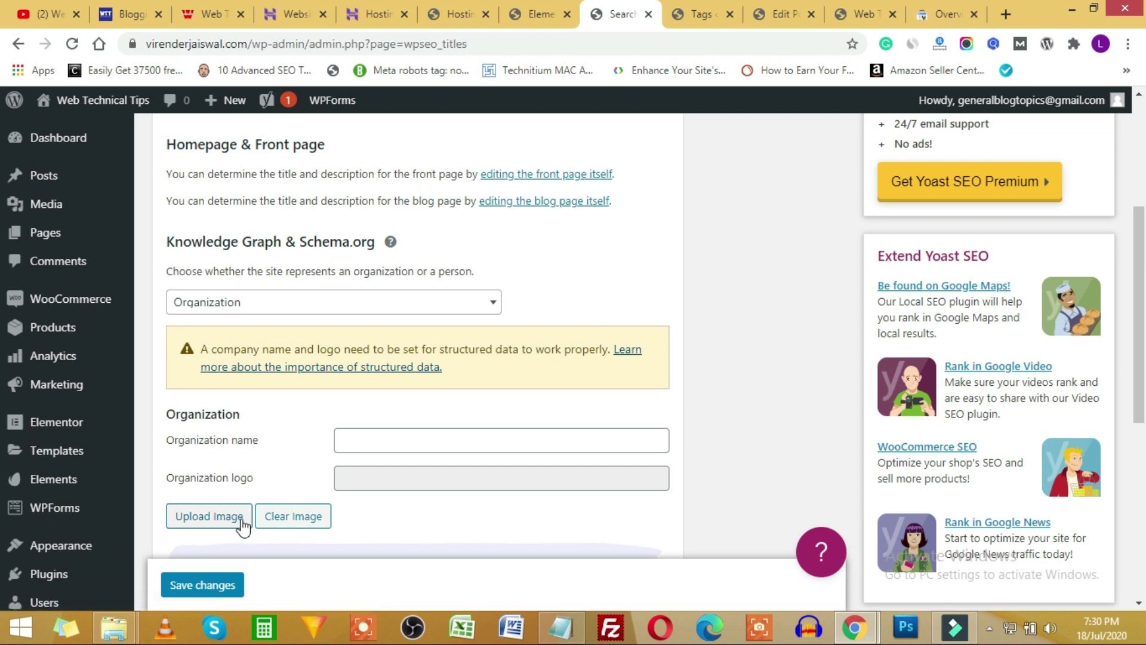
pyautogui.click(864, 14)
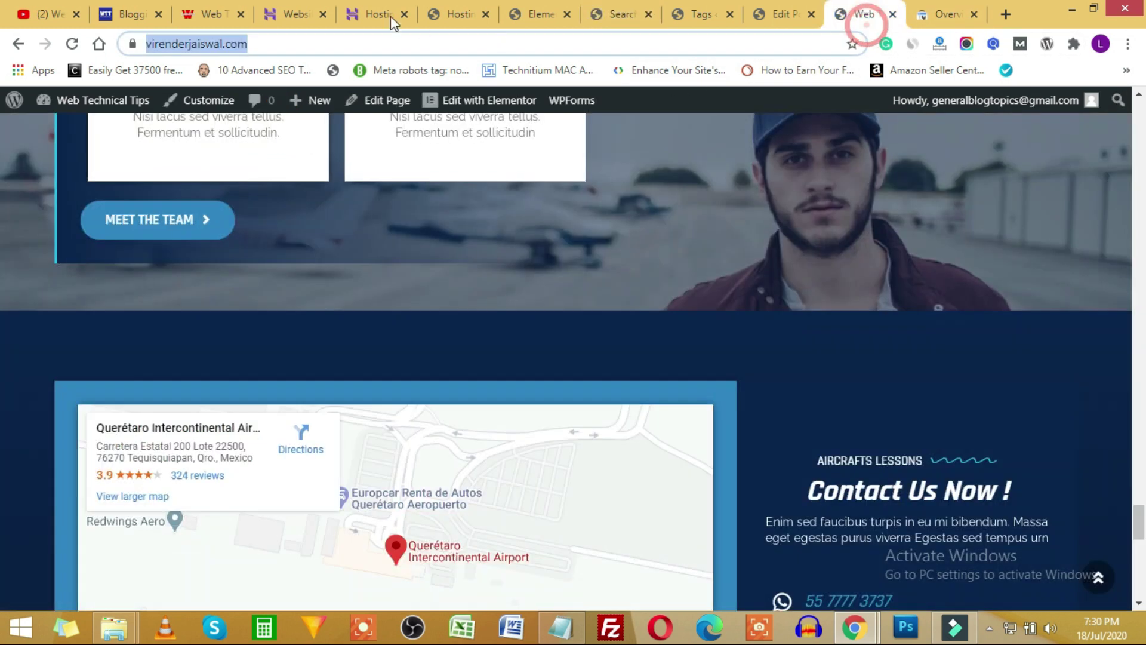
# Load the site's /sitemap_index.xml and select the sitemap_index.xml part of the address.
pyautogui.click(297, 43)
pyautogui.write('/')
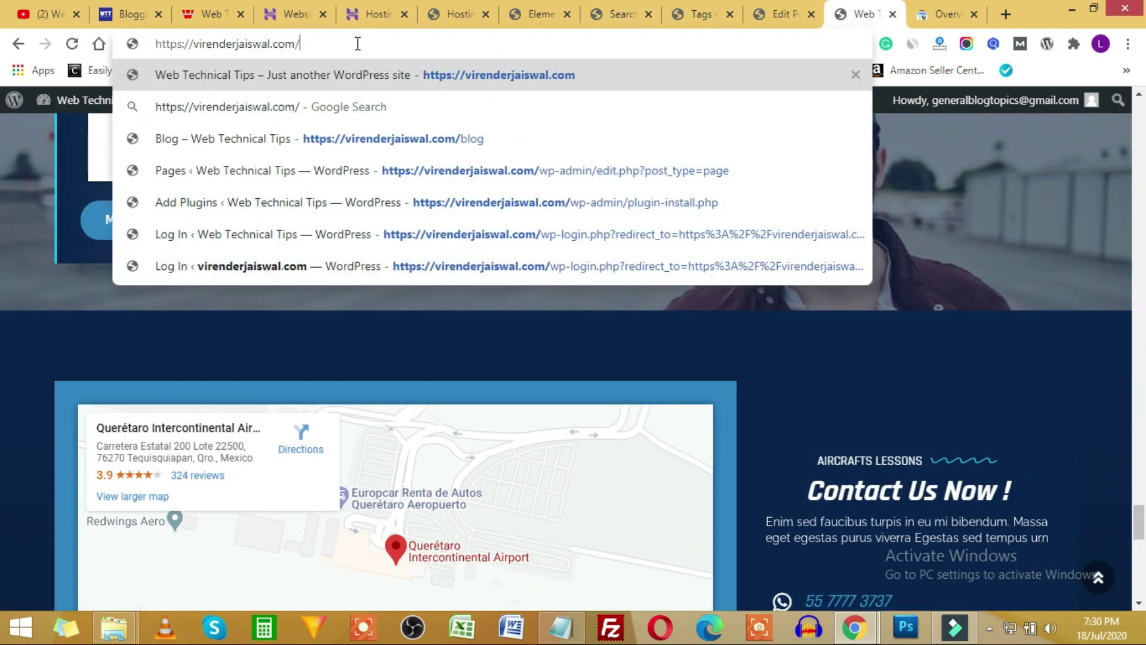
pyautogui.write('sitemap_index')
pyautogui.write('.')
pyautogui.write('xml')
pyautogui.press('Return')
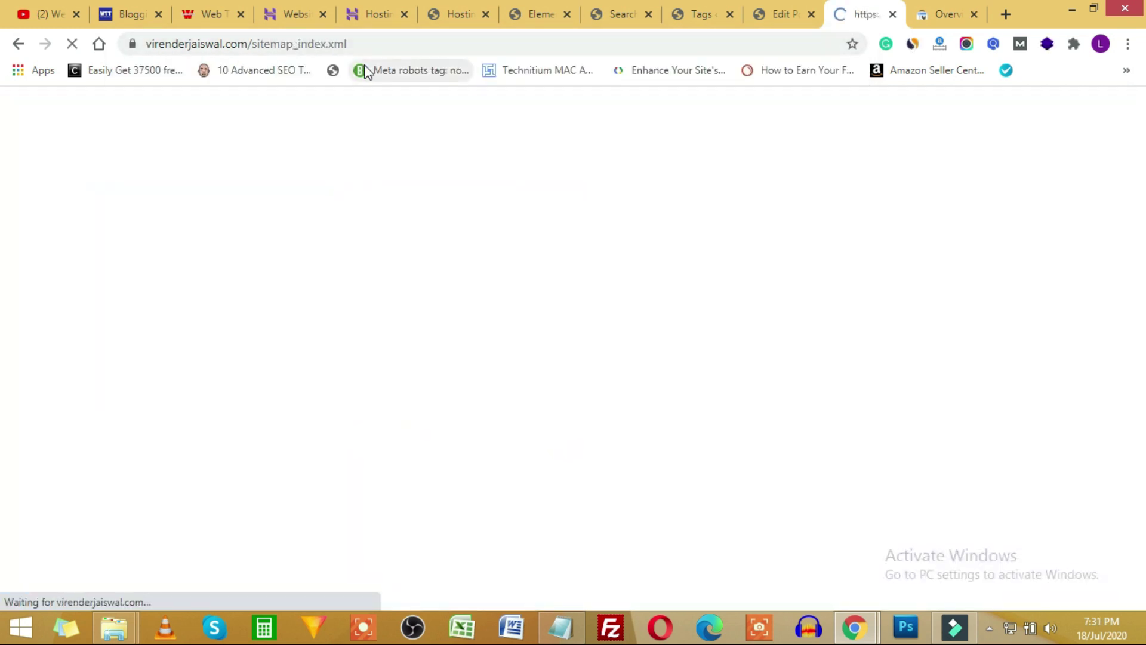
pyautogui.click(312, 44)
pyautogui.click(358, 43)
pyautogui.moveTo(391, 44); pyautogui.dragTo(291, 44)
pyautogui.hotkey('ctrl', 'c')
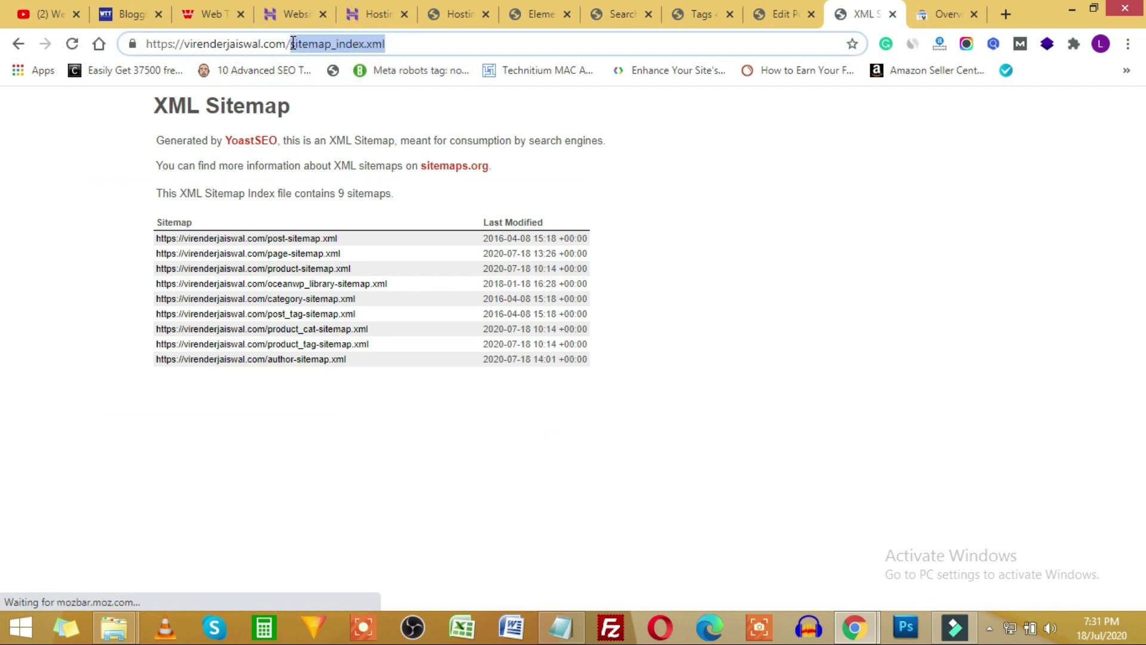
pyautogui.click(942, 14)
# Submit sitemap_index.xml in the Sitemaps report for the virenderjaiswal.com property.
pyautogui.click(88, 412)
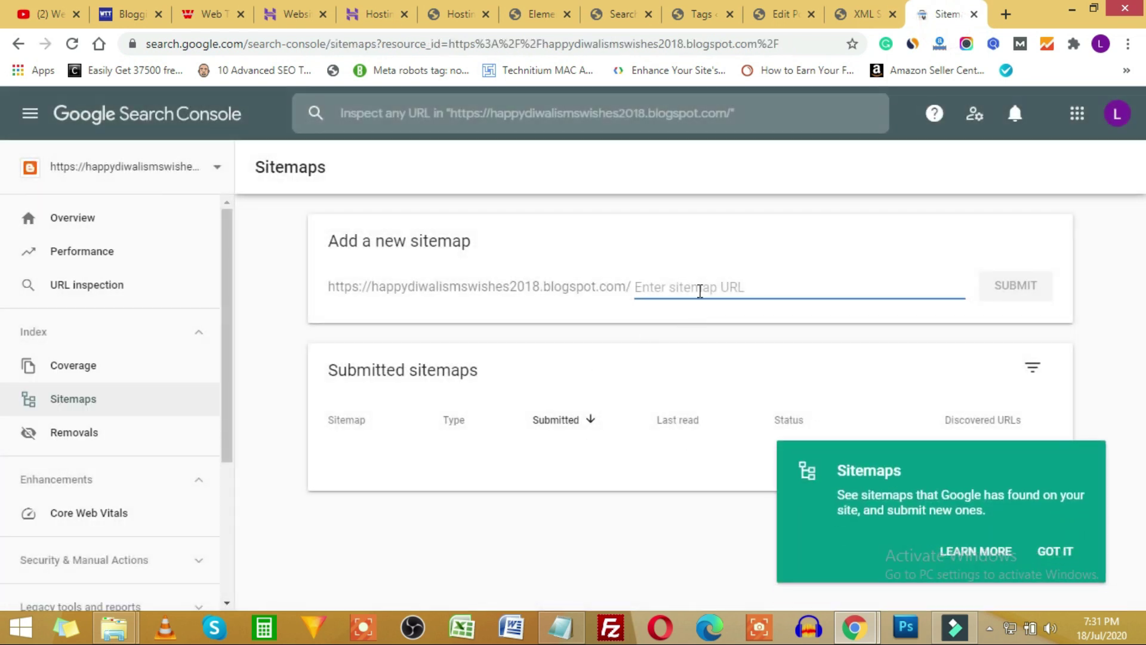
pyautogui.click(160, 168)
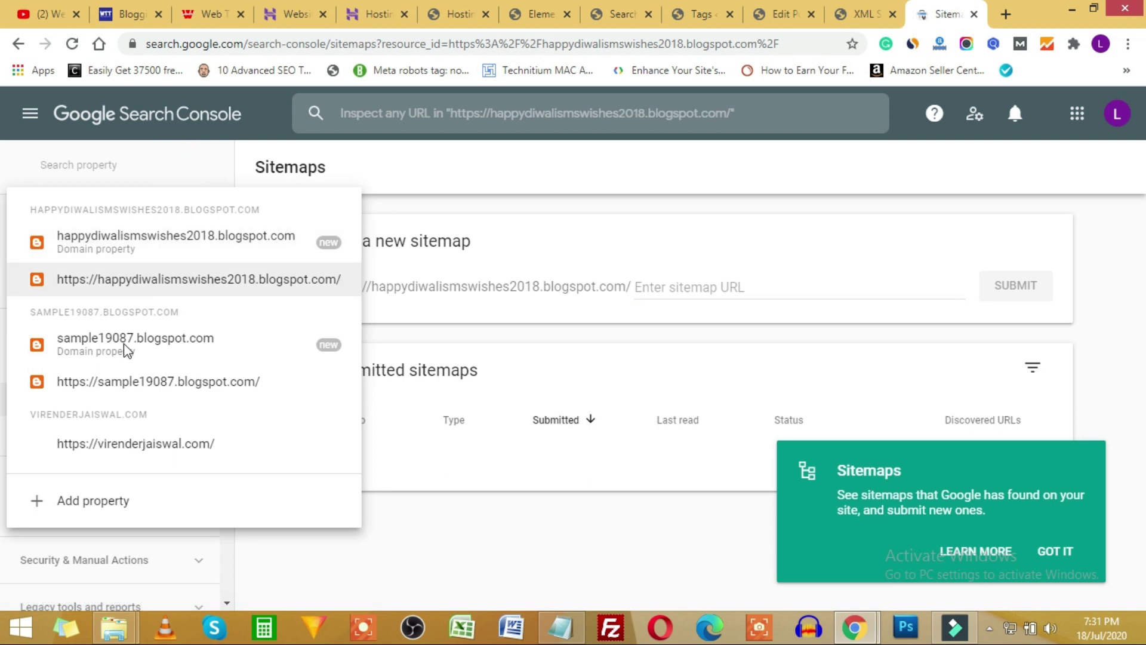
pyautogui.click(141, 445)
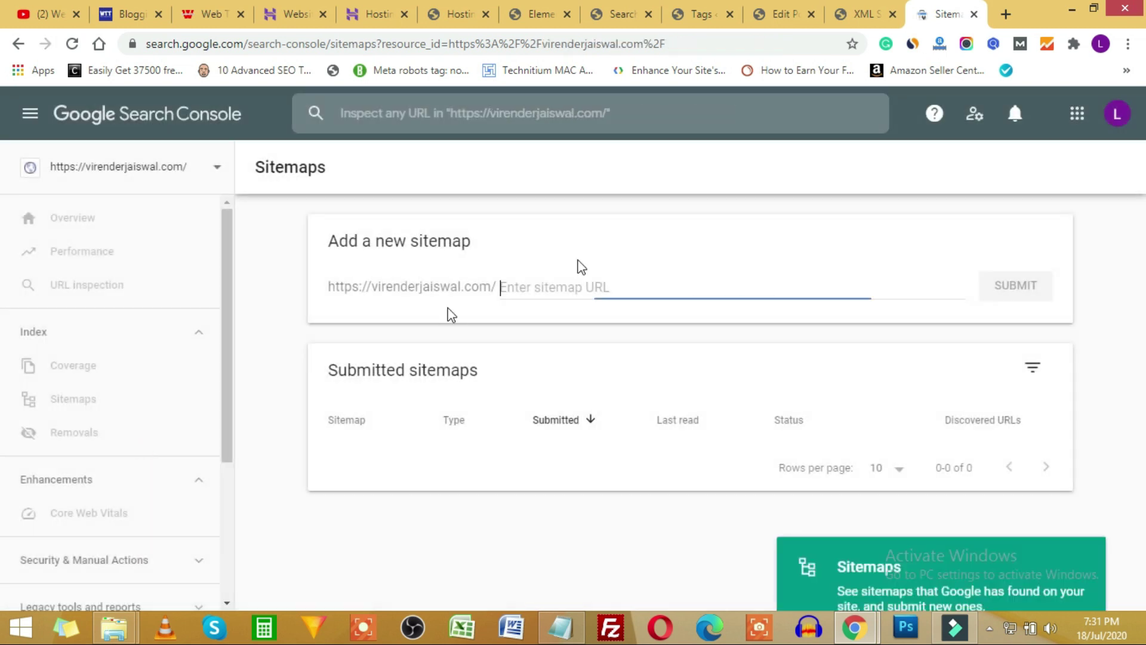
pyautogui.hotkey('ctrl', 'v')
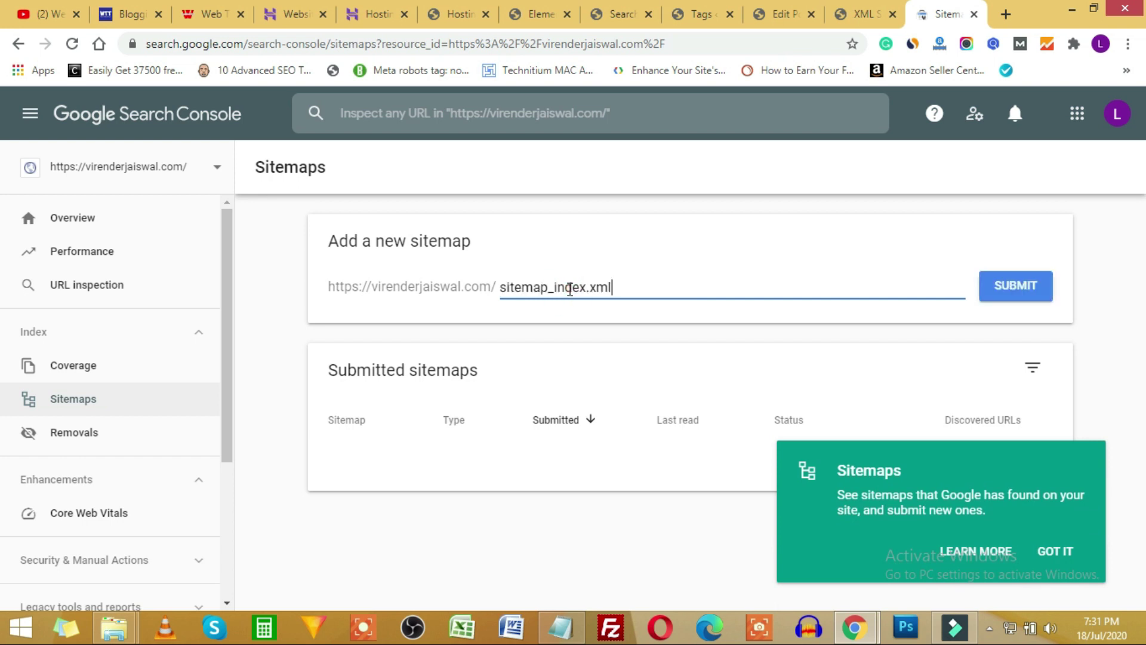
pyautogui.click(1016, 292)
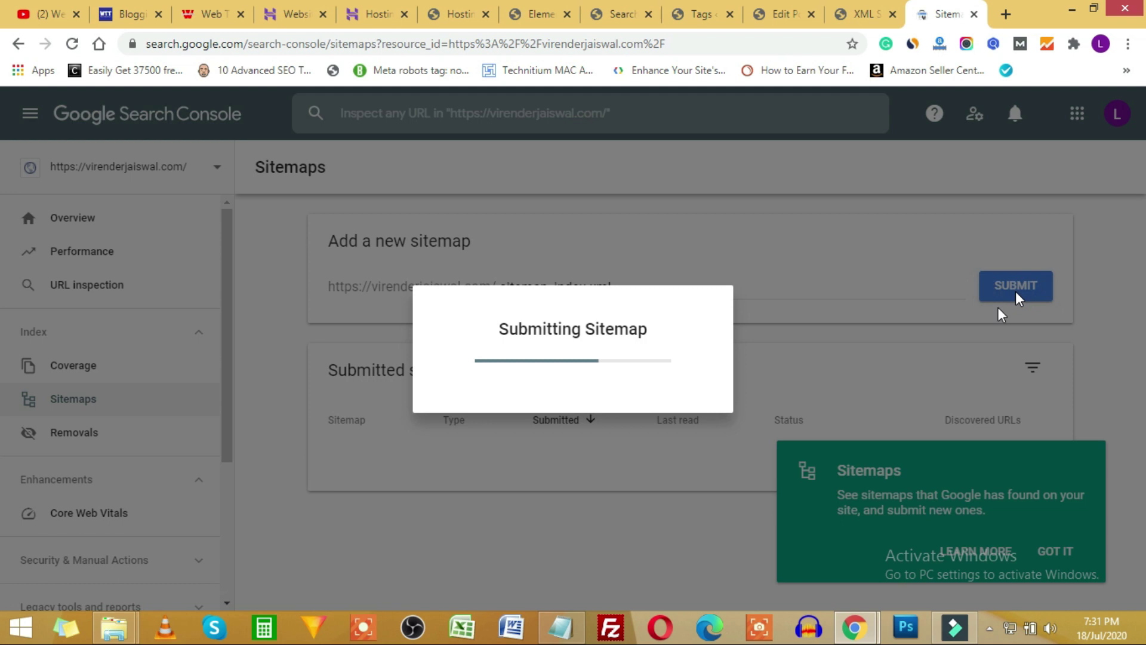
pyautogui.click(560, 626)
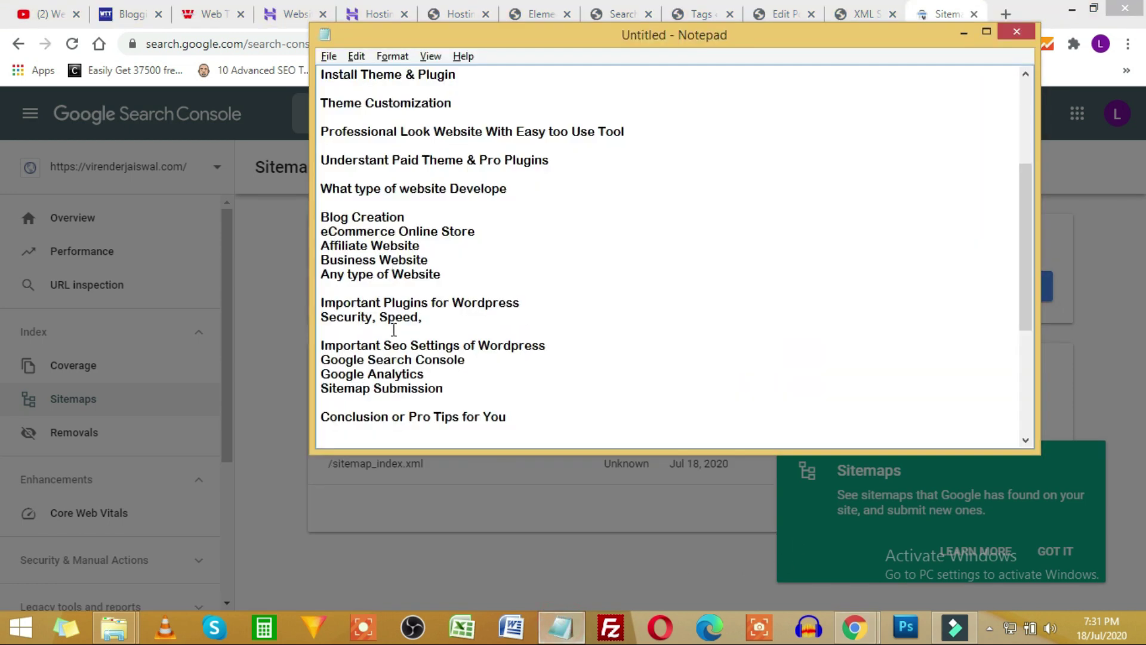
# Highlight the Sitemap Submission, Google Search Console and Google Analytics topics in the Notepad outline.
pyautogui.moveTo(444, 389); pyautogui.dragTo(314, 395)
pyautogui.moveTo(417, 362); pyautogui.dragTo(338, 363)
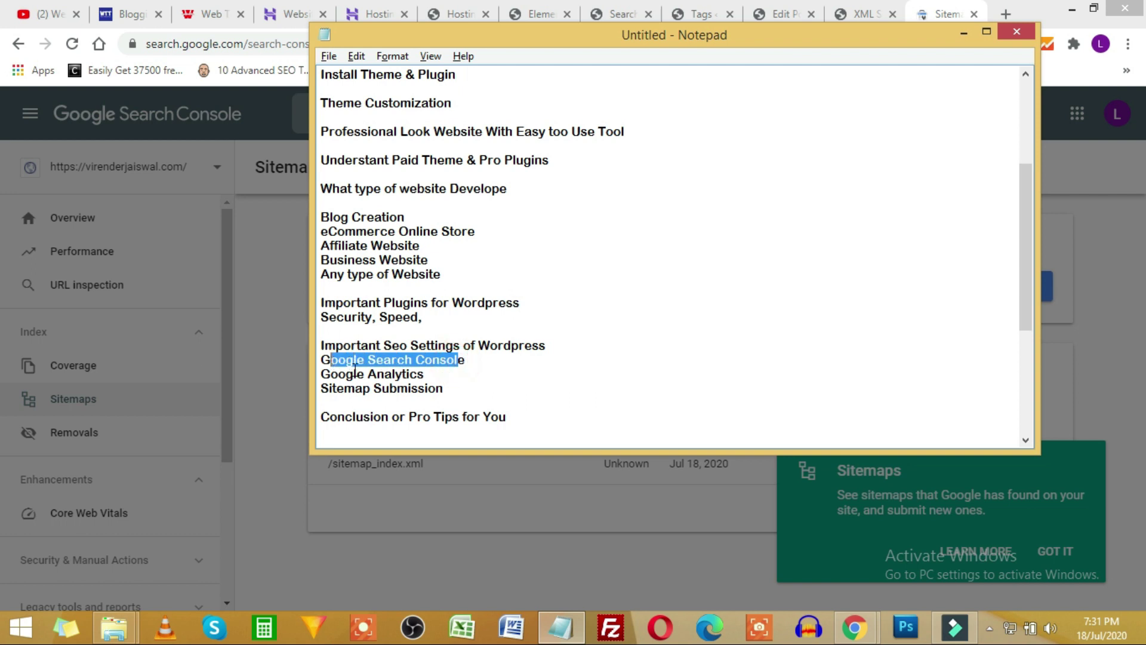
pyautogui.moveTo(410, 376); pyautogui.dragTo(356, 376)
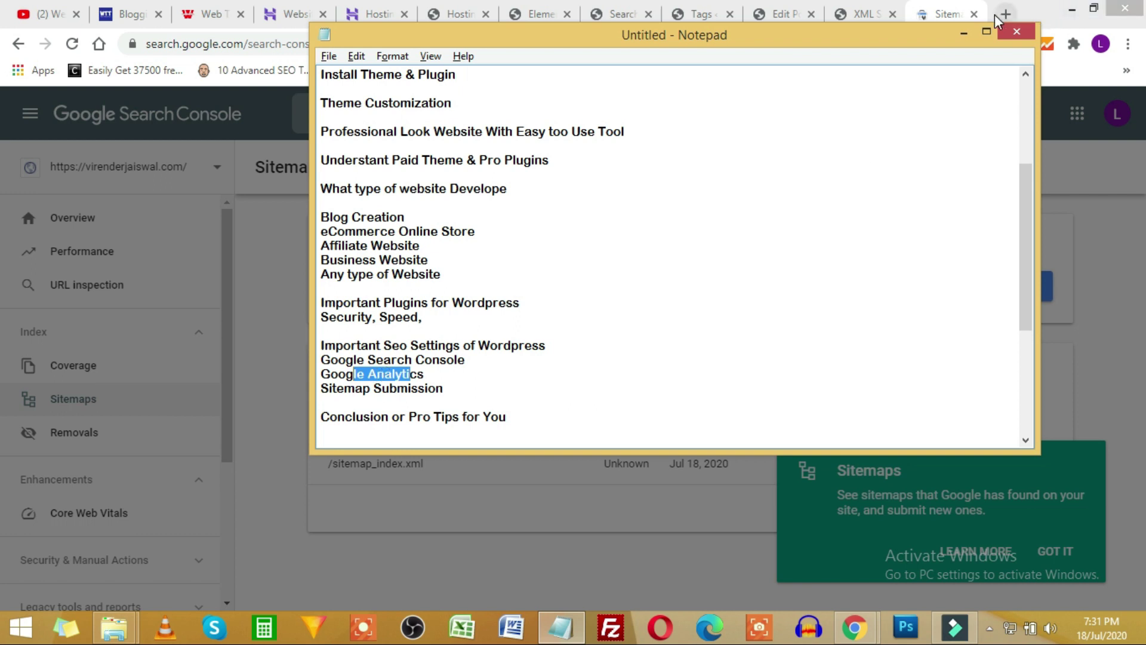
# Search Google for 'google analytics' in a new Chrome tab.
pyautogui.click(1004, 15)
pyautogui.write('google anya')
pyautogui.press('Return')
pyautogui.click(989, 628)
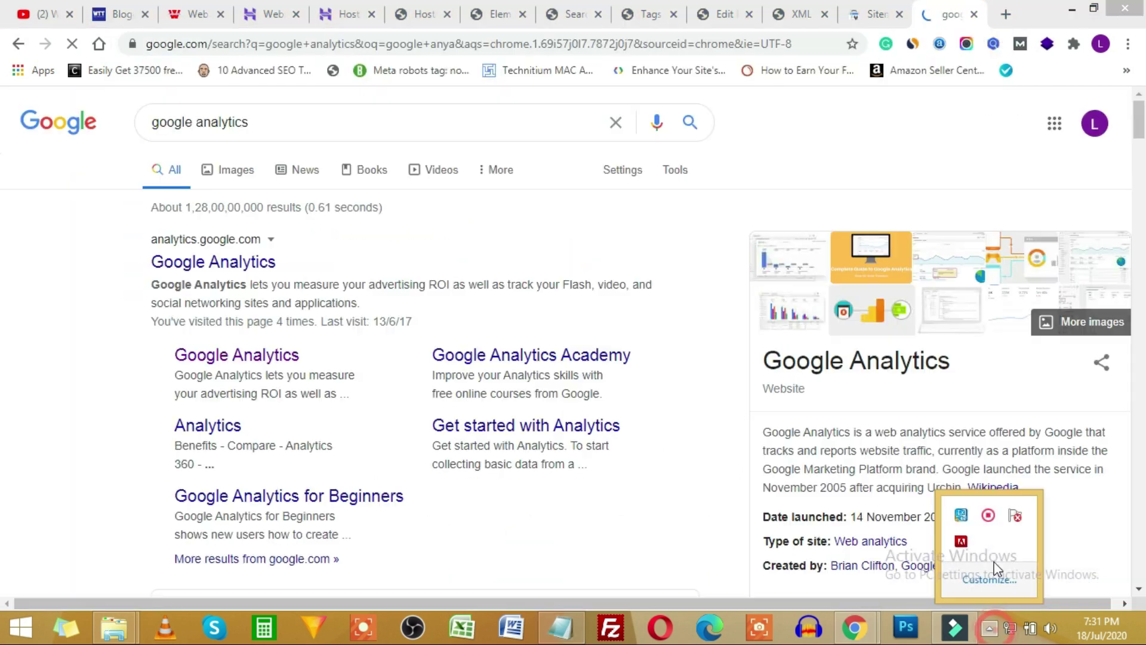
# Open Google Analytics and select the site's domain from the sitemap tab's address bar.
pyautogui.click(238, 268)
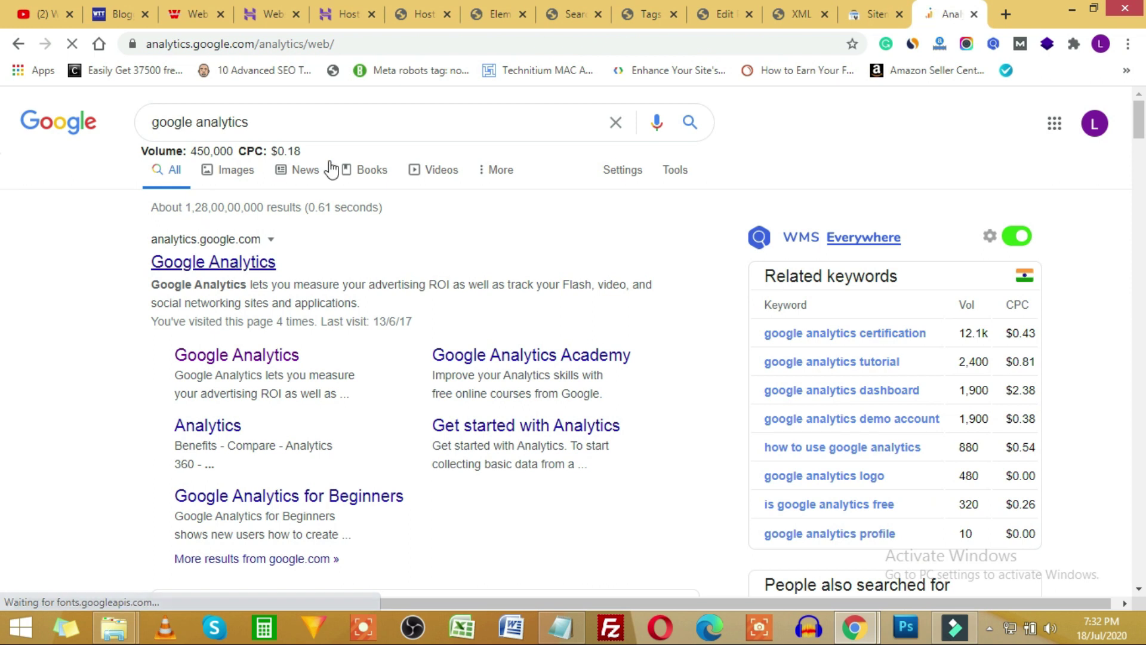
pyautogui.click(649, 15)
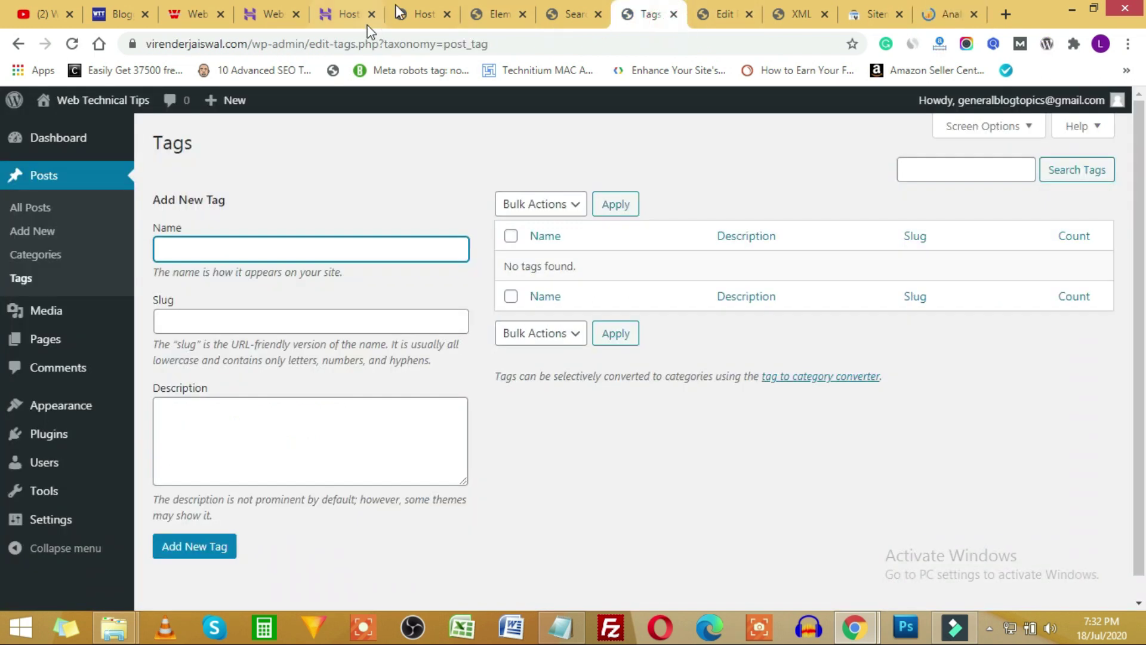
pyautogui.click(567, 14)
pyautogui.click(719, 14)
pyautogui.click(791, 14)
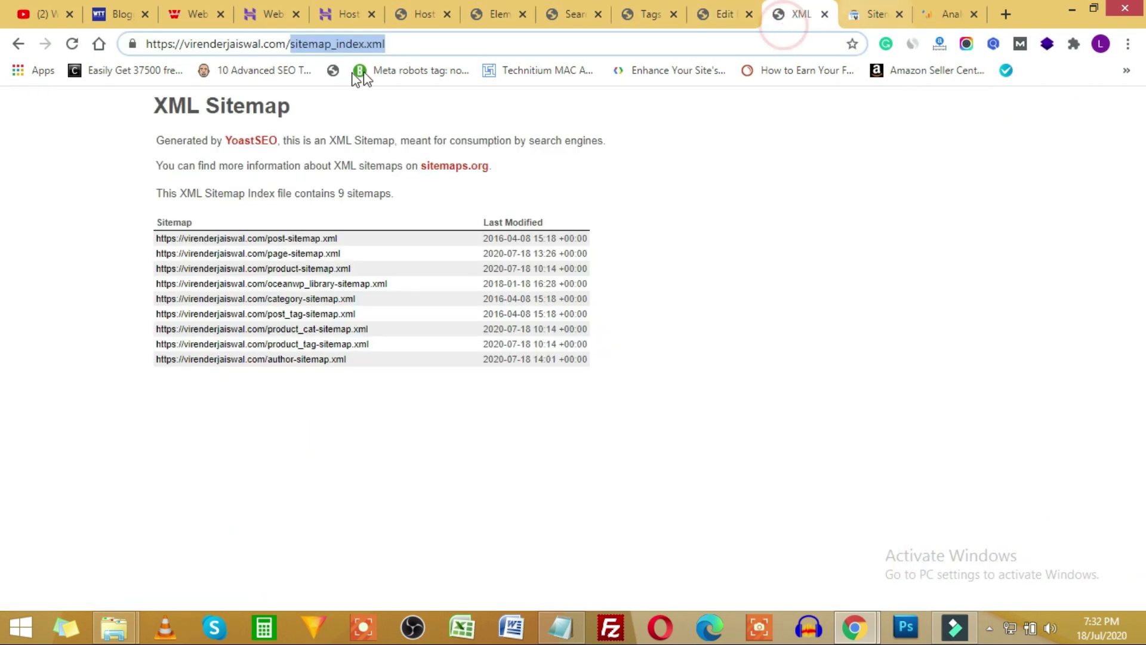
pyautogui.click(285, 43)
pyautogui.moveTo(287, 44); pyautogui.dragTo(147, 43)
pyautogui.click(949, 13)
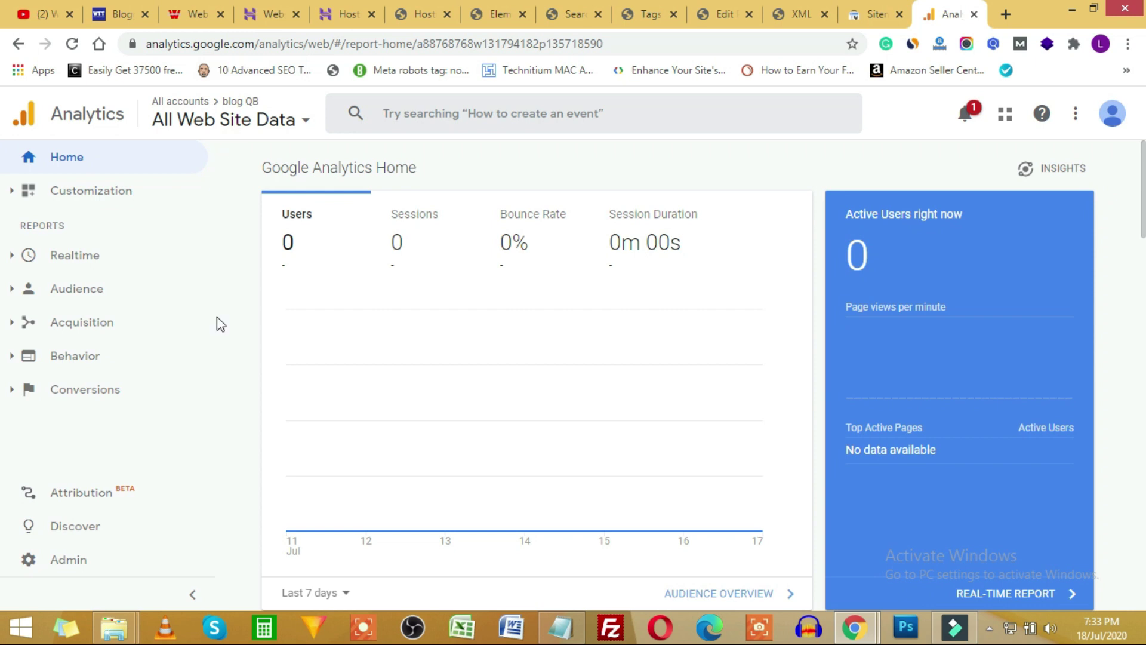
# Start a new Analytics account from Admin, enter the account name, and choose to measure Web.
pyautogui.click(63, 564)
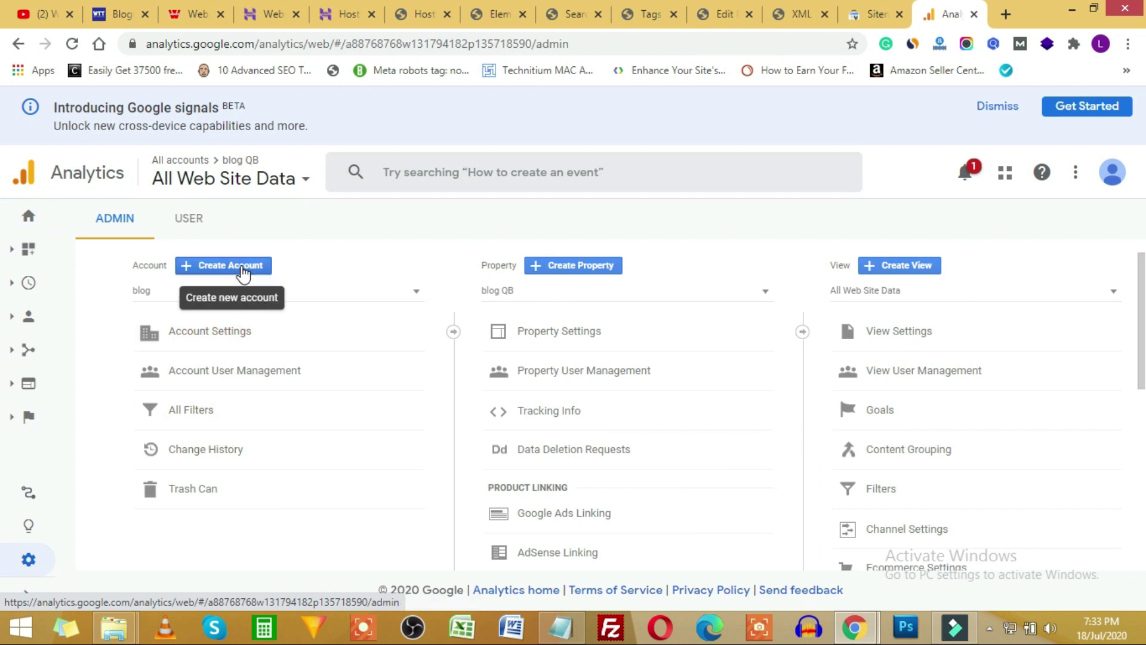
pyautogui.click(243, 269)
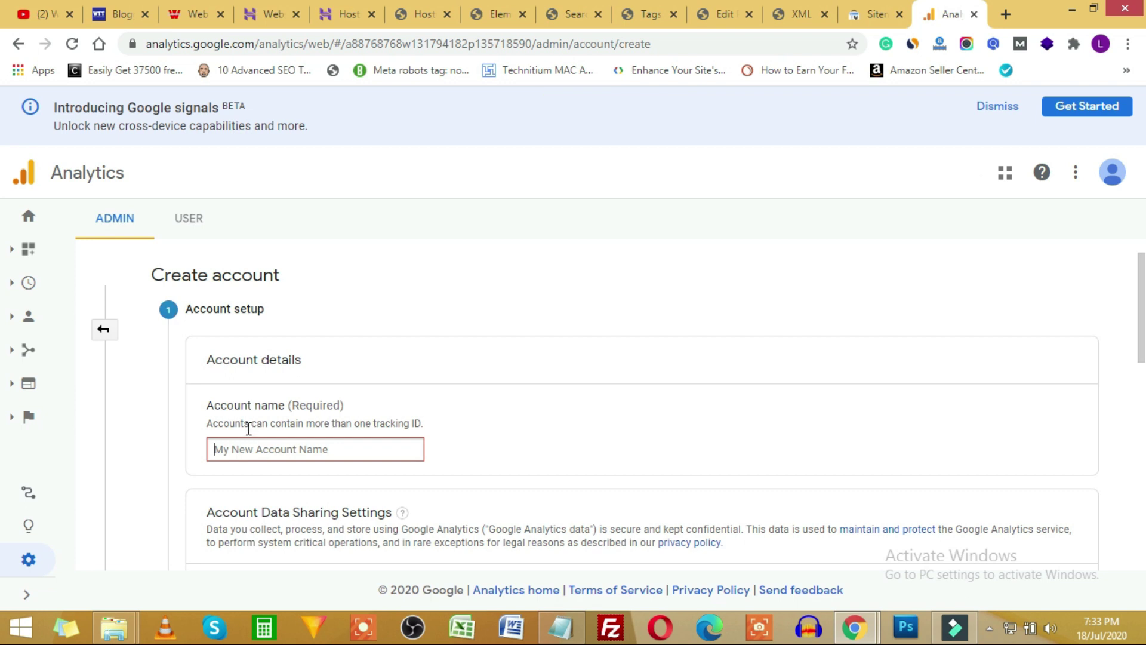
pyautogui.scroll(-2, 258, 395)
pyautogui.click(257, 364)
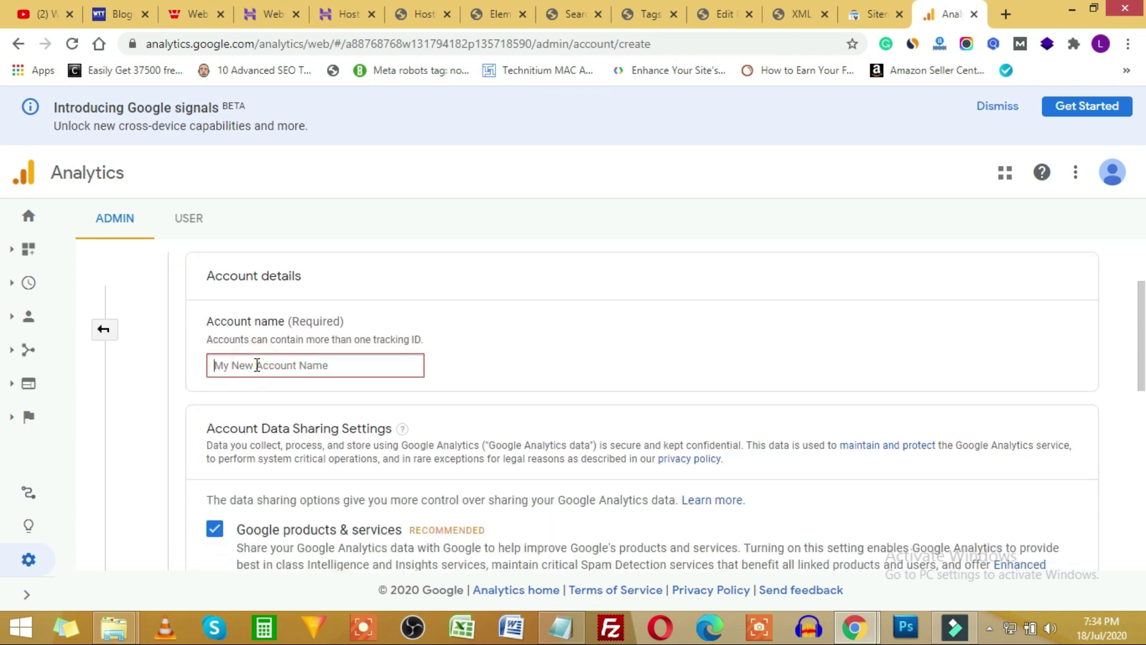
pyautogui.write('virender jaiswal')
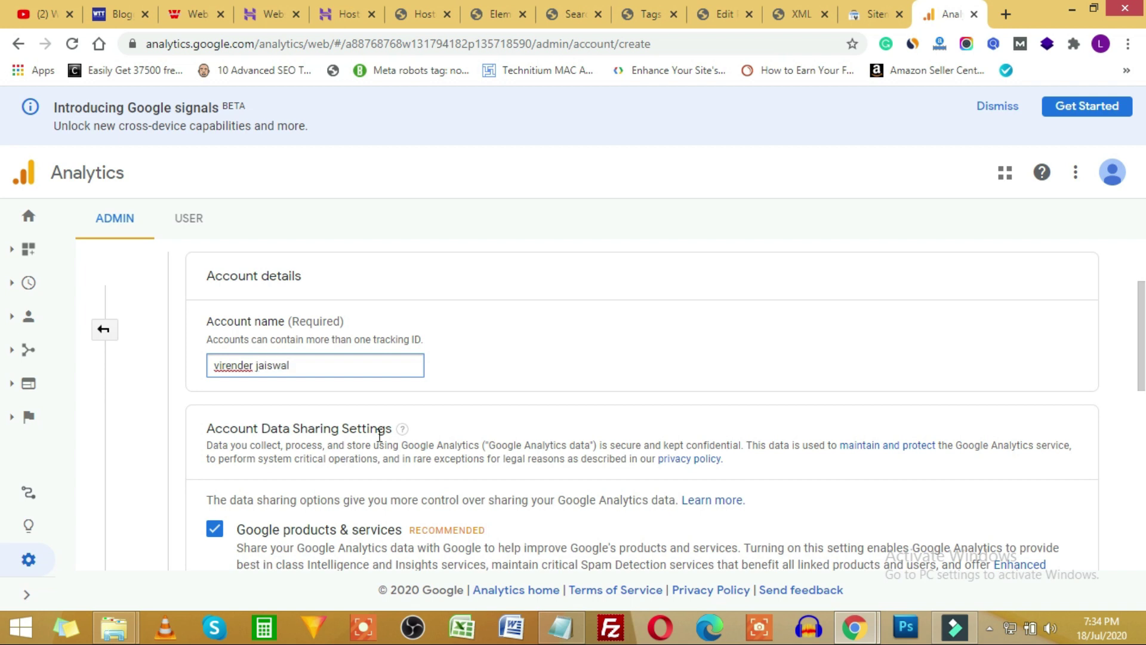
pyautogui.scroll(-10, 380, 435)
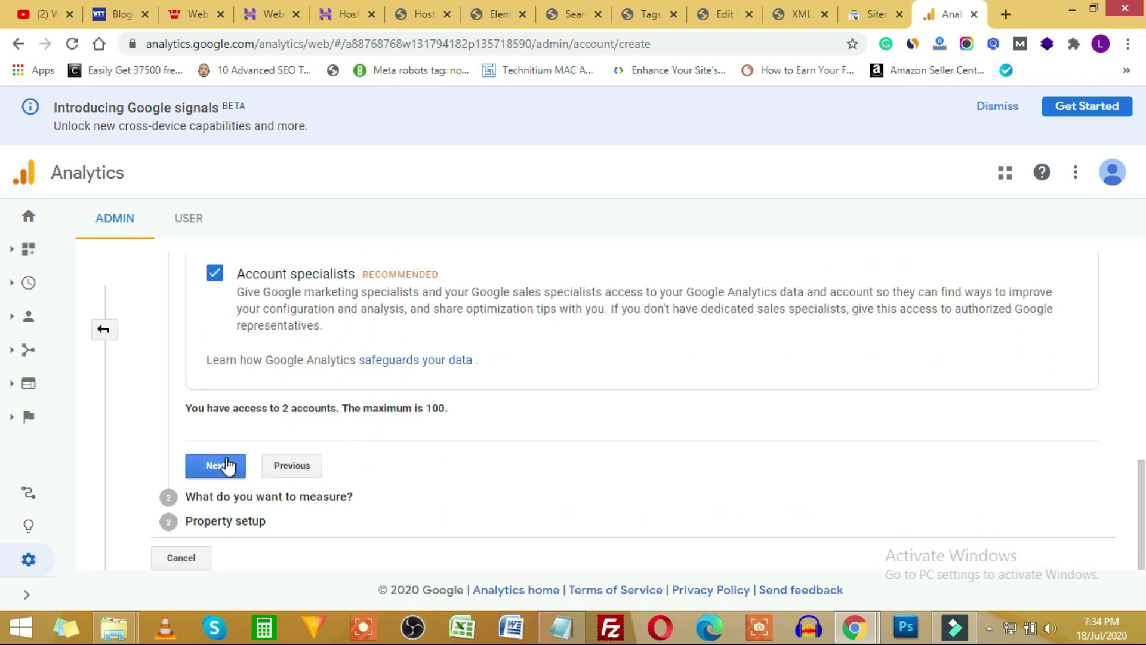
pyautogui.click(227, 465)
pyautogui.scroll(-3, 662, 376)
pyautogui.scroll(-4, 671, 382)
pyautogui.scroll(7, 582, 391)
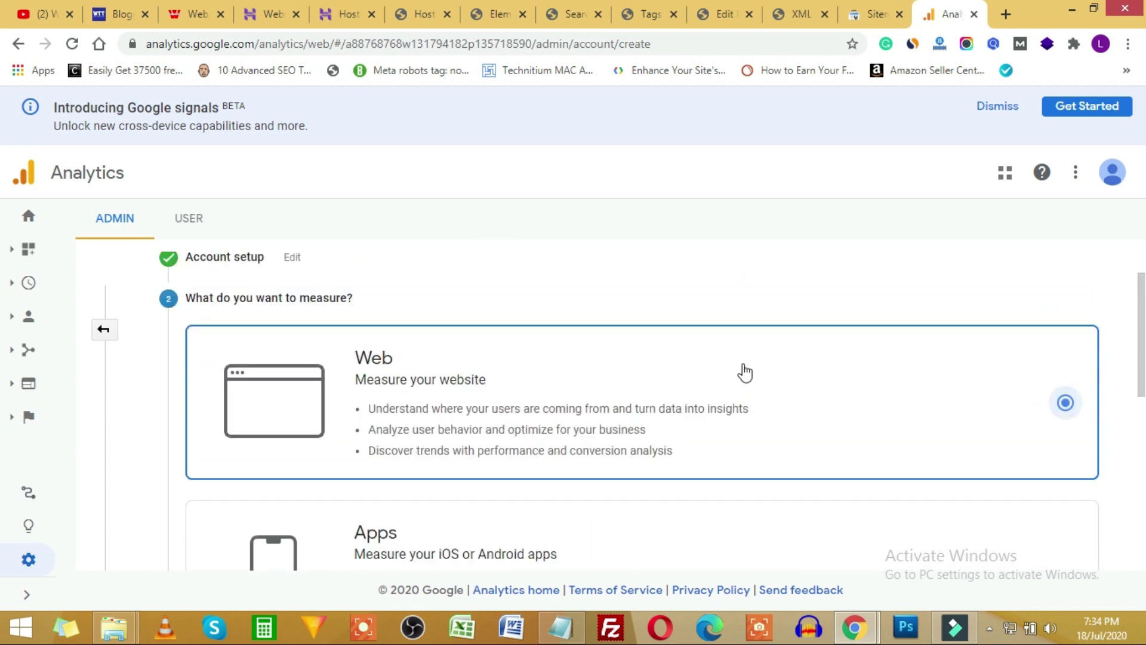
pyautogui.scroll(-7, 657, 394)
pyautogui.click(226, 493)
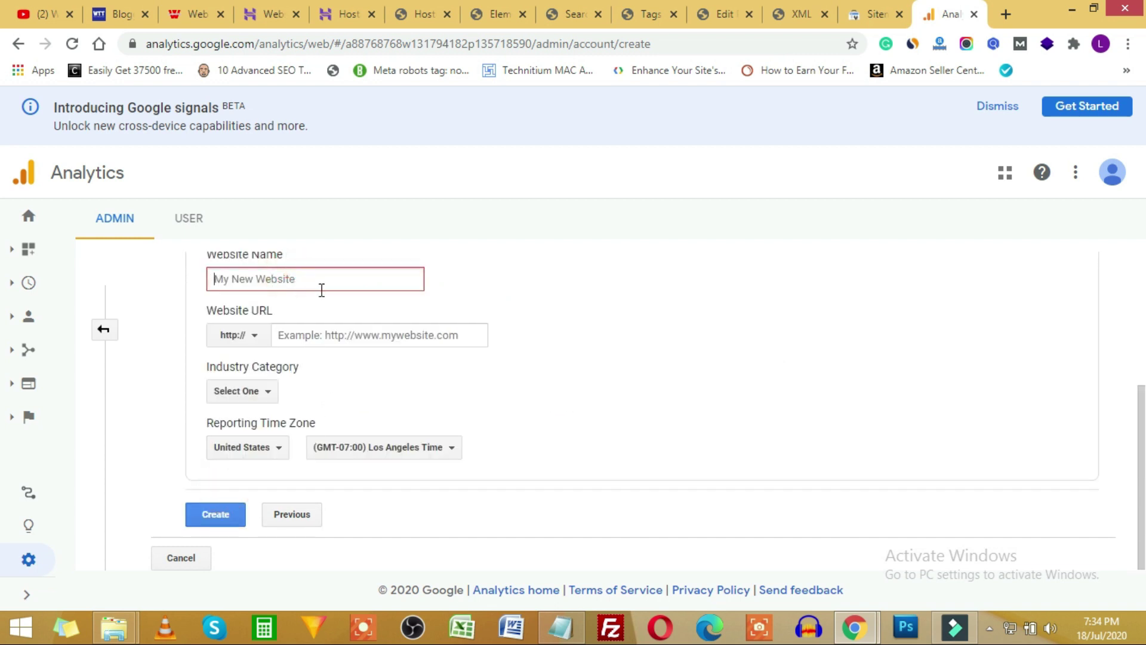
pyautogui.write('virender jaiswal')
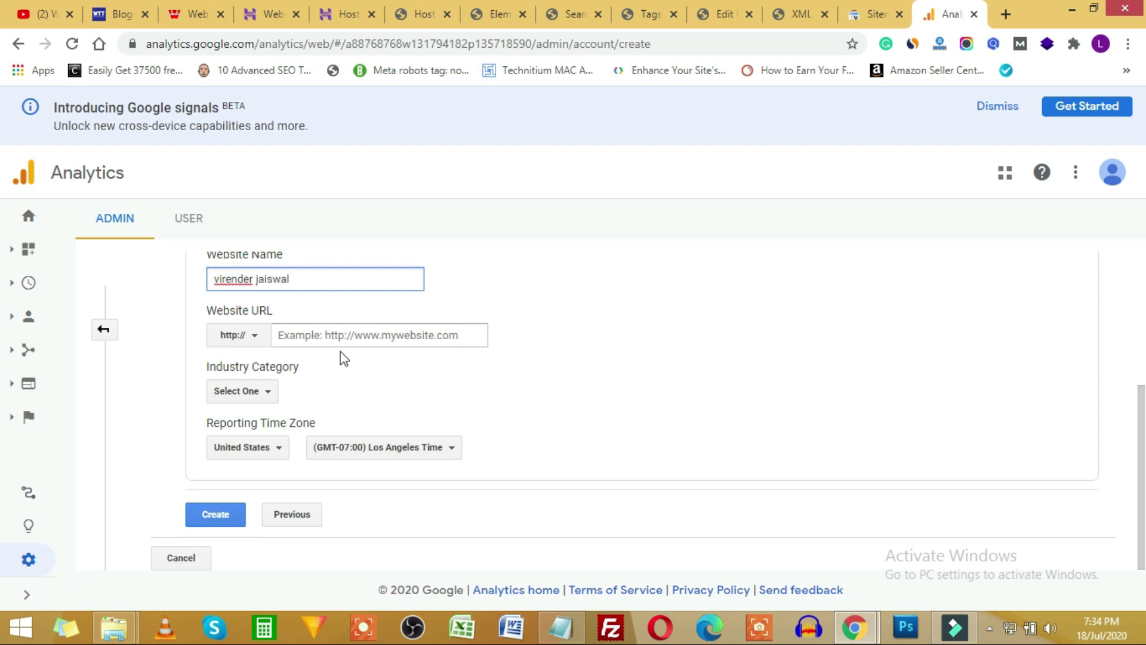
pyautogui.click(332, 334)
pyautogui.write('https://virenderjaiswal.com/')
pyautogui.moveTo(316, 334); pyautogui.dragTo(264, 338)
pyautogui.press('BackSpace')
pyautogui.click(407, 325)
pyautogui.press('BackSpace')
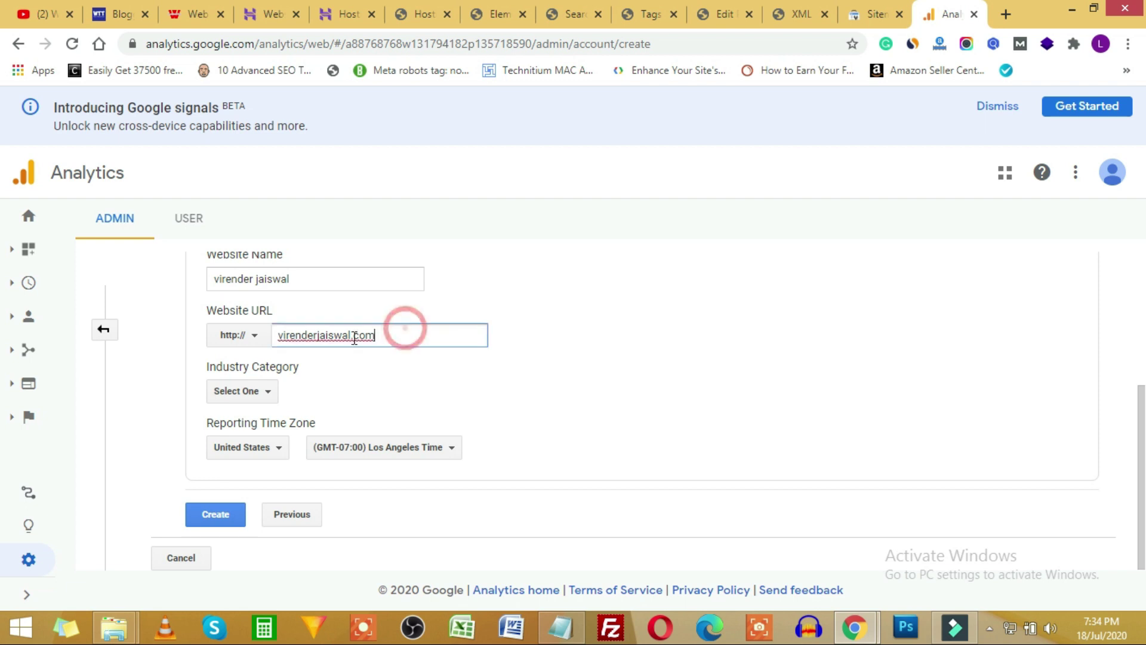
pyautogui.click(250, 339)
pyautogui.click(247, 390)
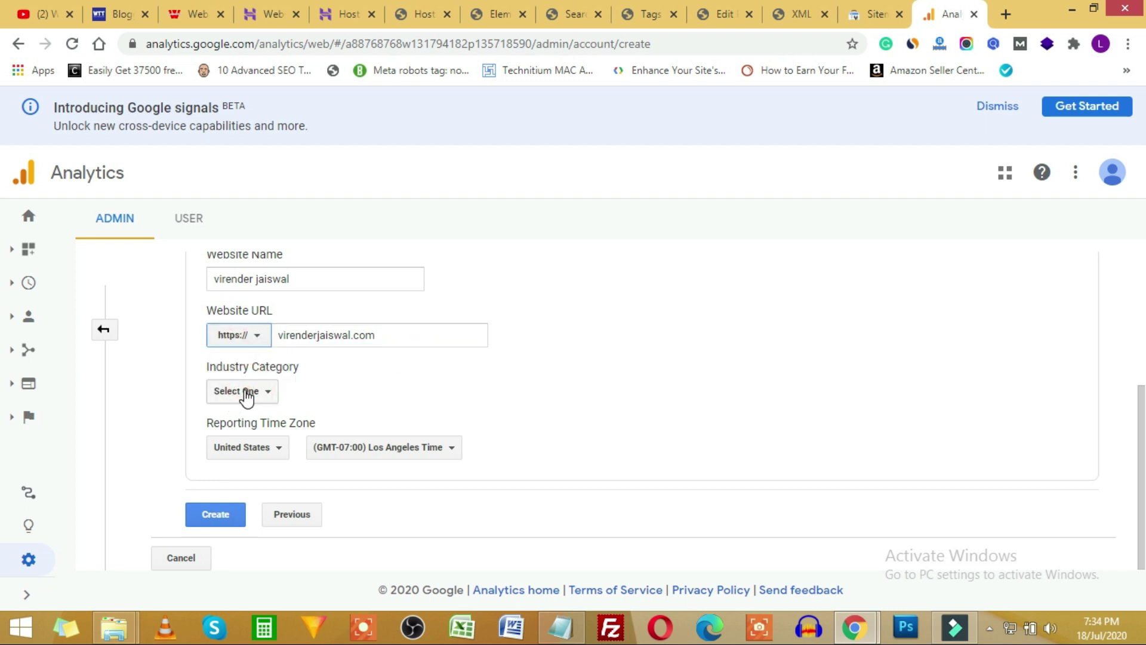
# Set the industry to Computers and Electronics and the time zone to India, then create the property.
pyautogui.click(247, 394)
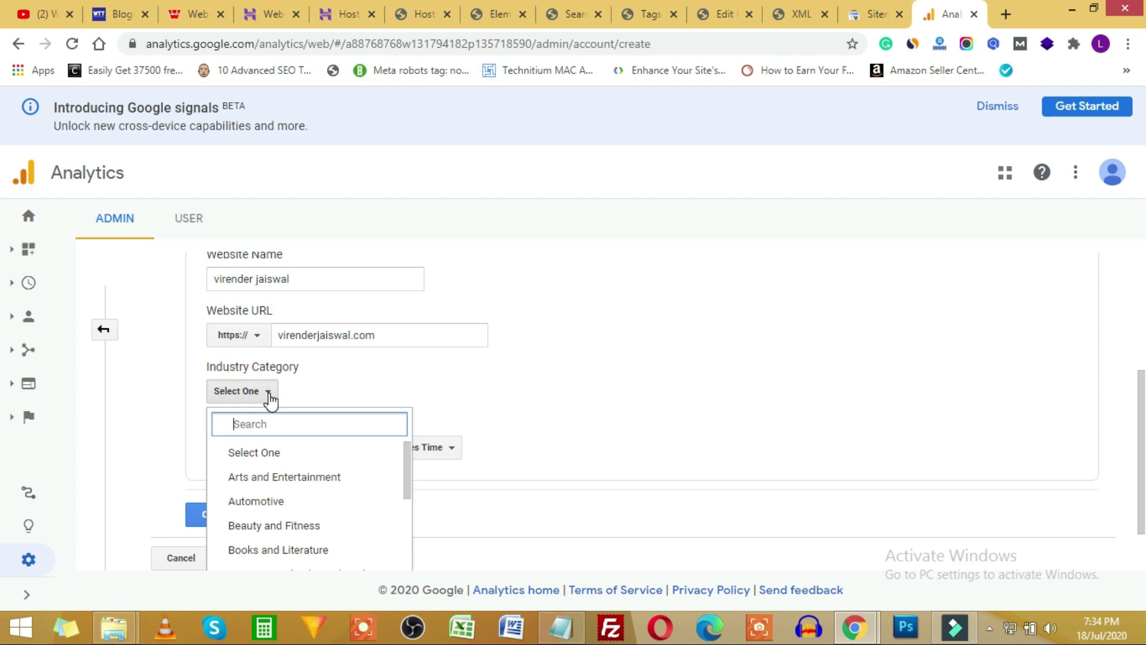
pyautogui.scroll(-3, 313, 489)
pyautogui.scroll(3, 316, 513)
pyautogui.click(308, 514)
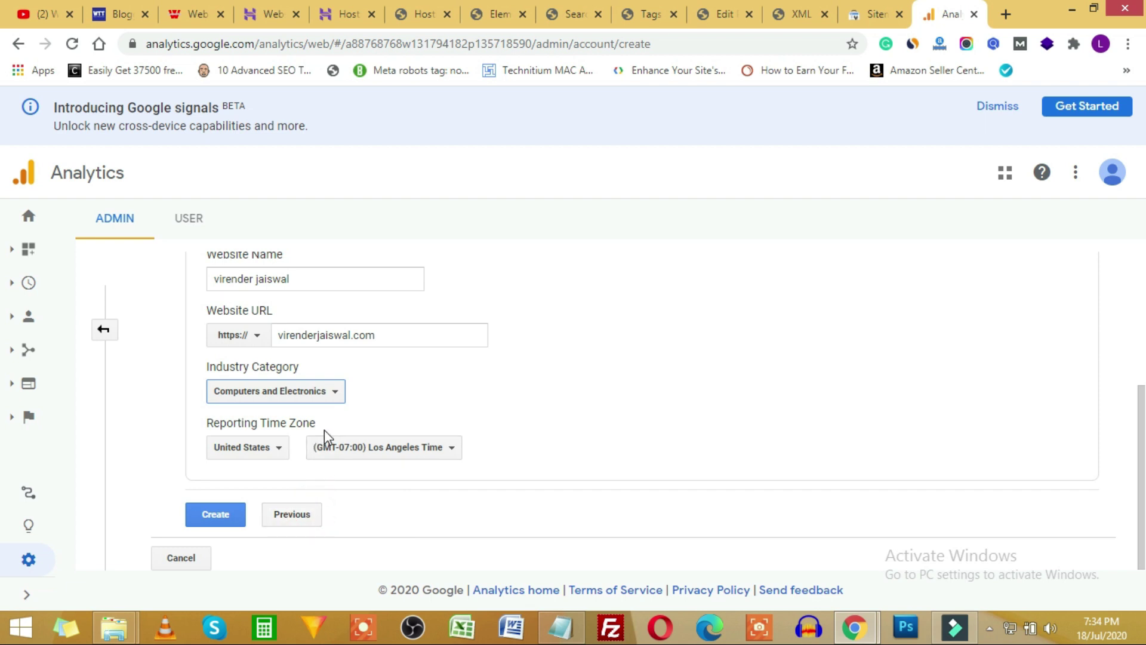
pyautogui.click(256, 452)
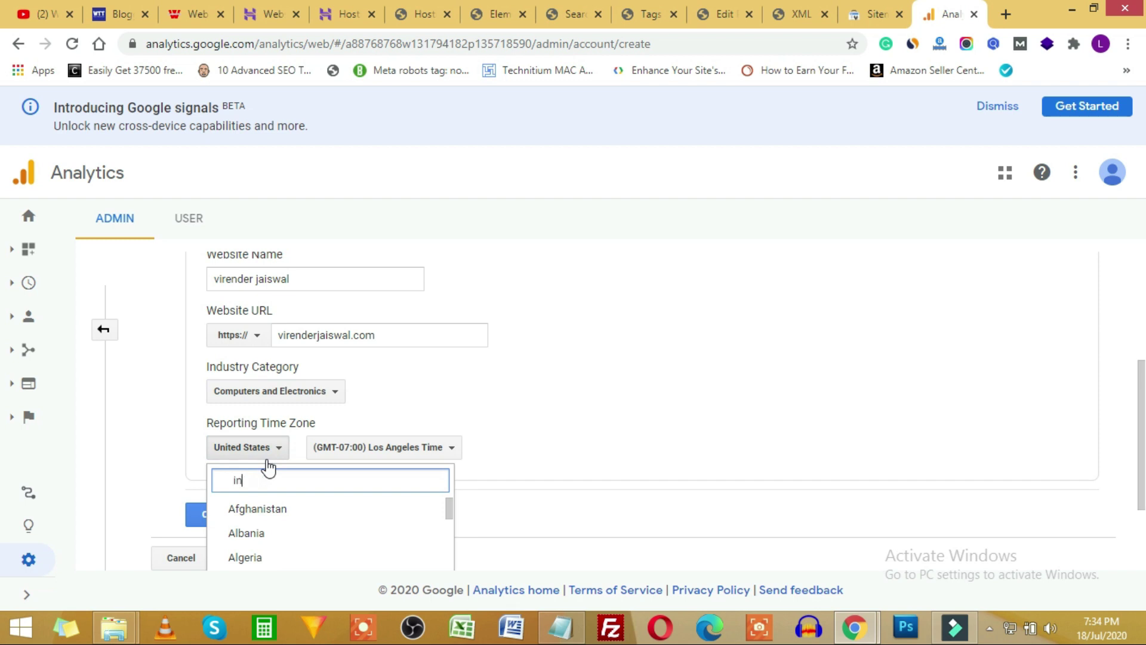
pyautogui.click(285, 536)
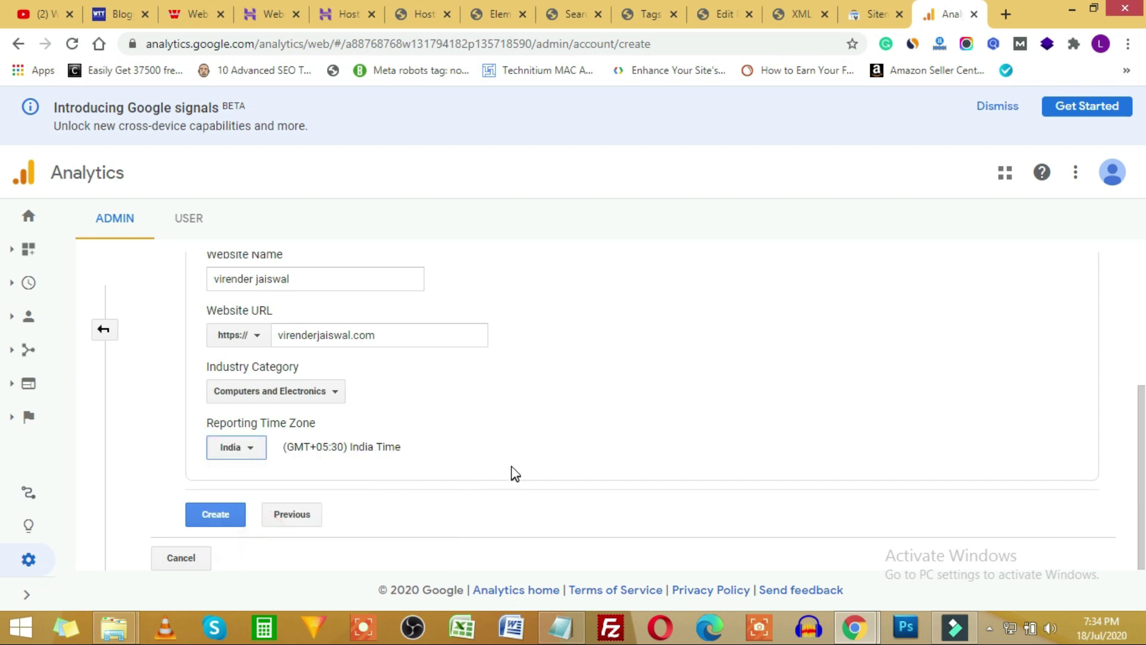
pyautogui.click(214, 525)
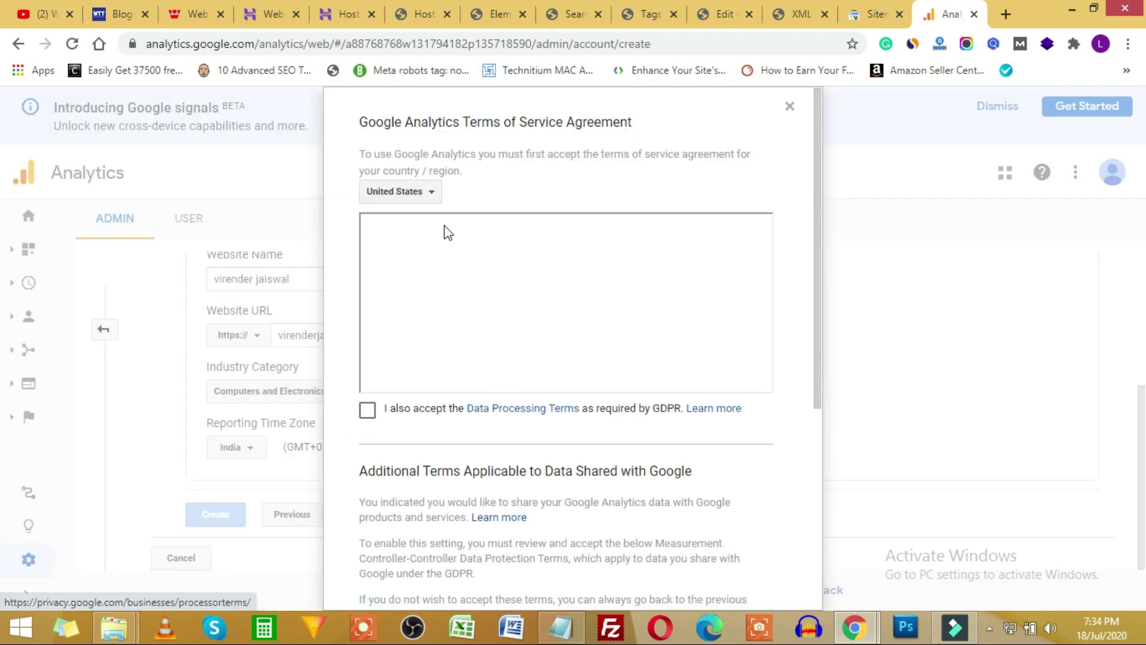
# Accept the India terms of service, including GDPR Data Processing and Measurement Controller-Controller terms.
pyautogui.click(426, 194)
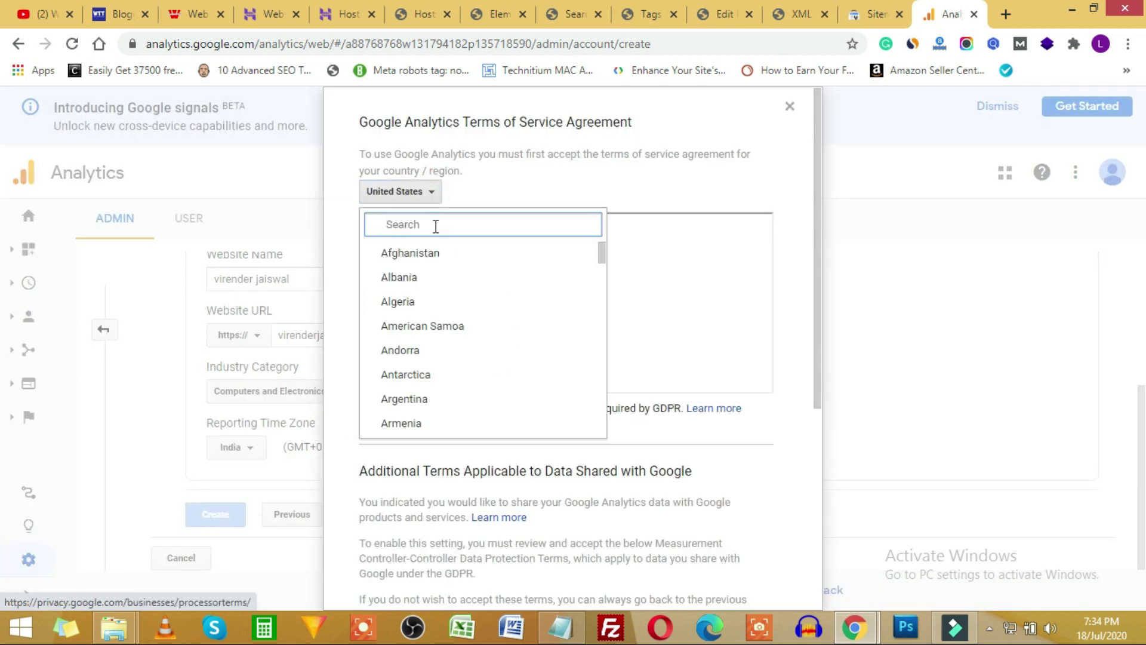
pyautogui.write('india')
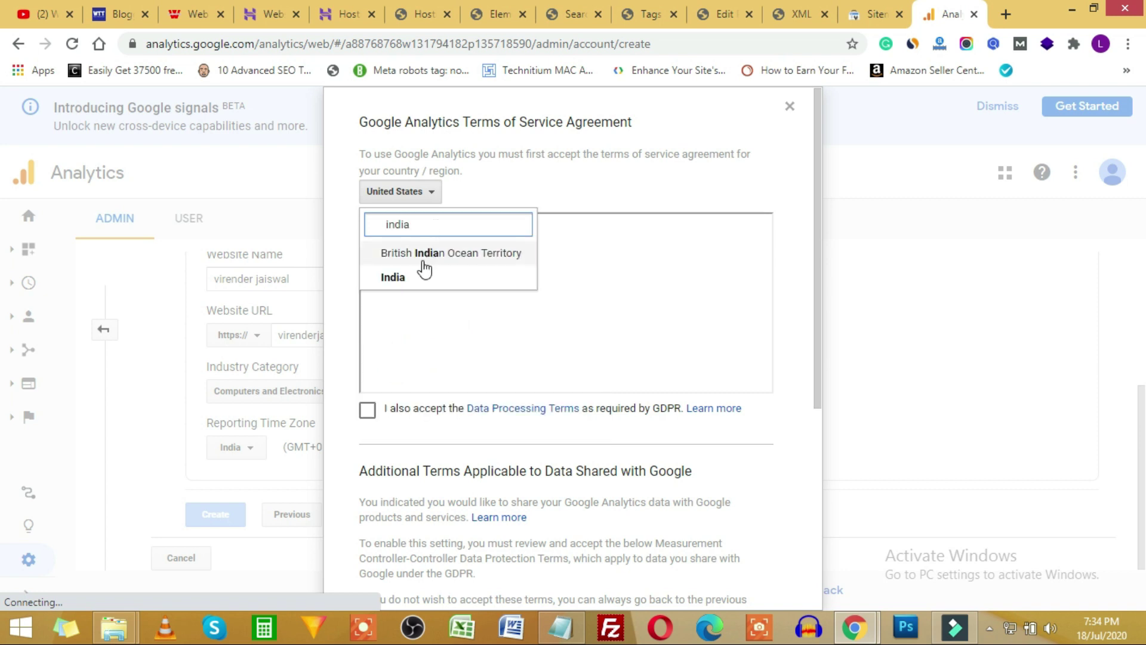
pyautogui.click(393, 274)
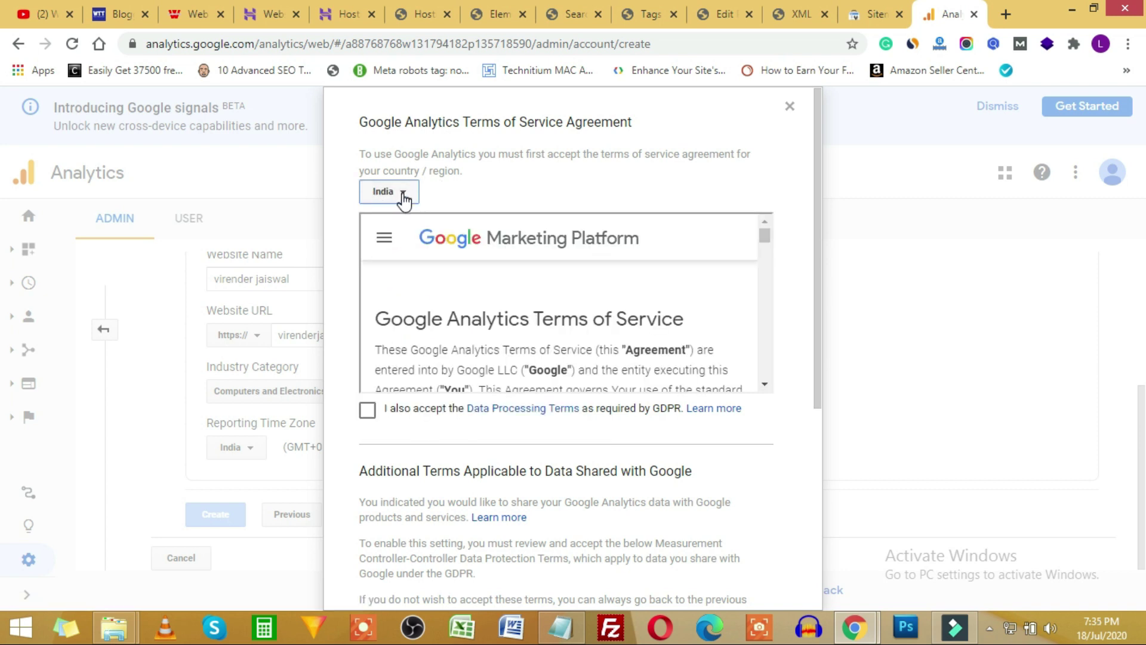
pyautogui.click(366, 413)
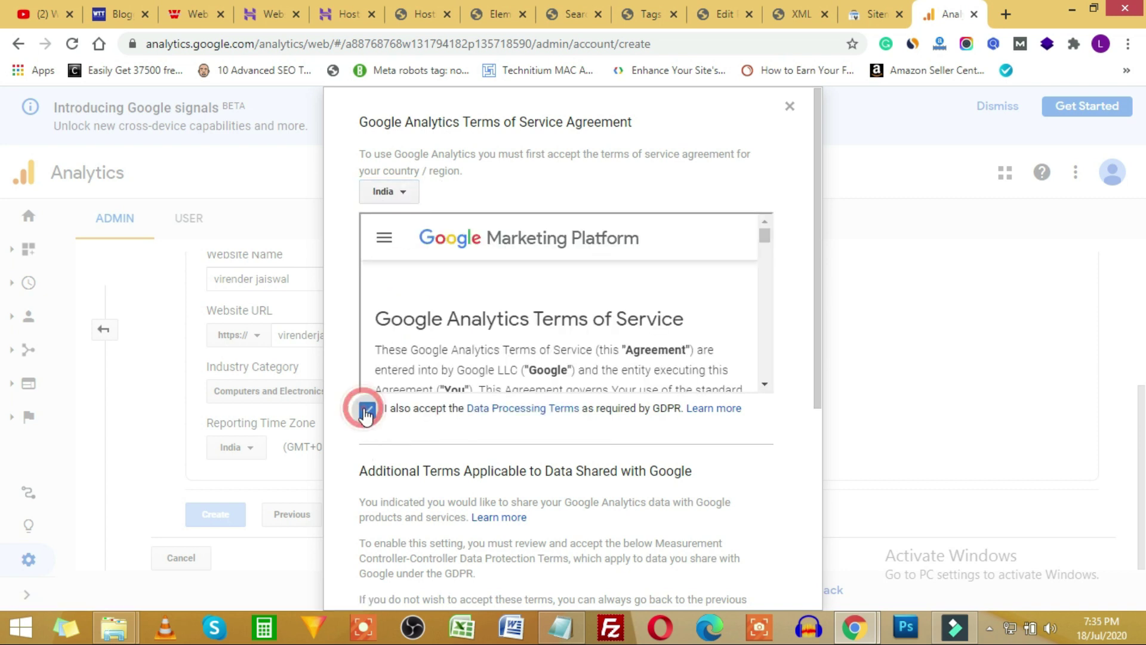
pyautogui.scroll(-5, 355, 421)
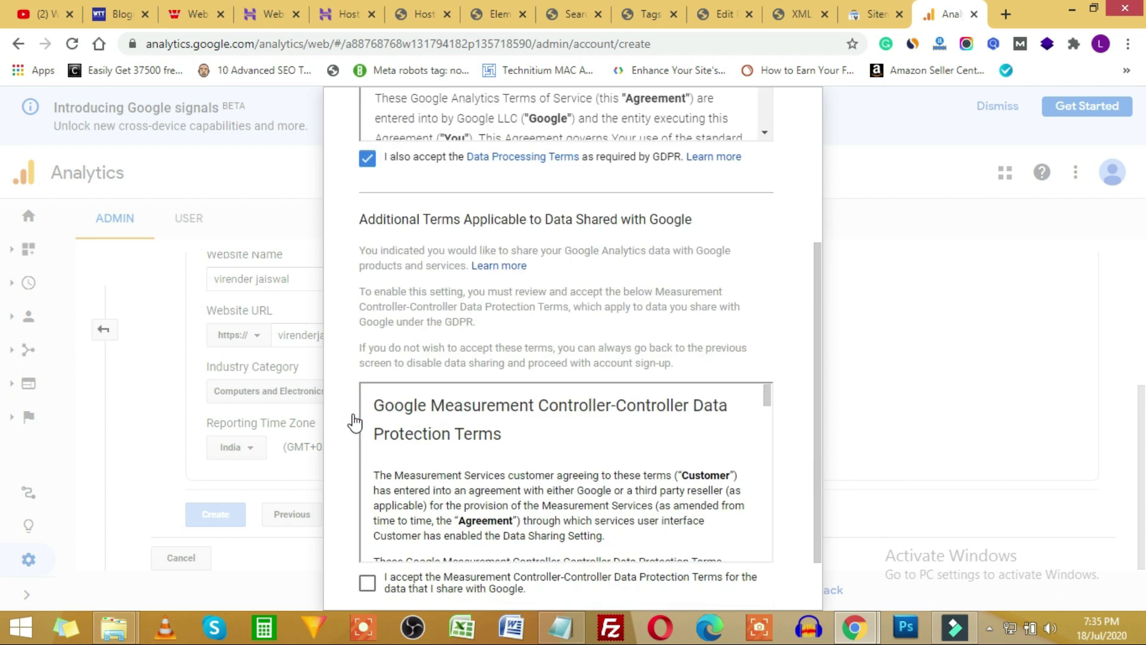
pyautogui.click(368, 512)
pyautogui.click(392, 561)
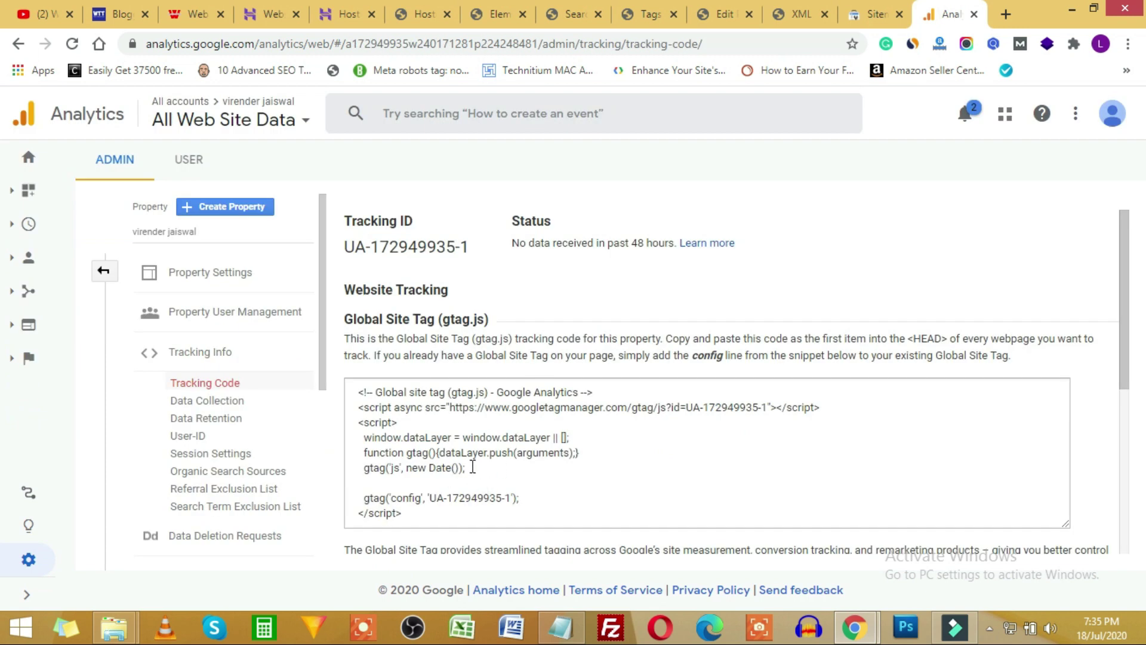
# Select the full Global Site Tag (gtag.js) tracking code for the new property.
pyautogui.click(387, 439)
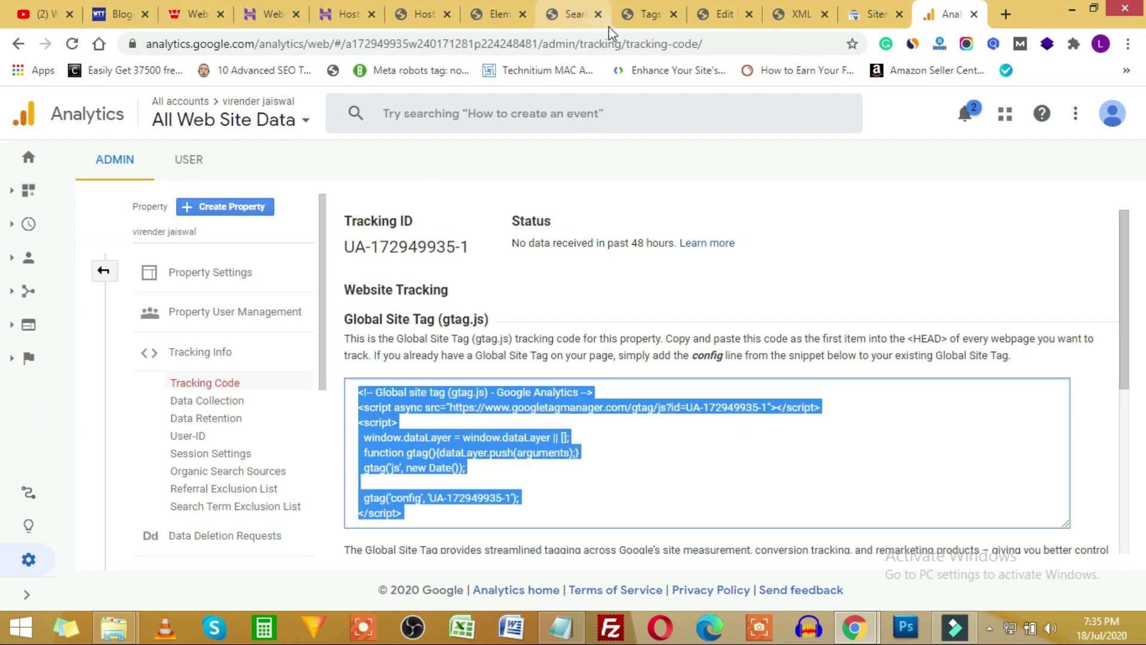
pyautogui.click(508, 8)
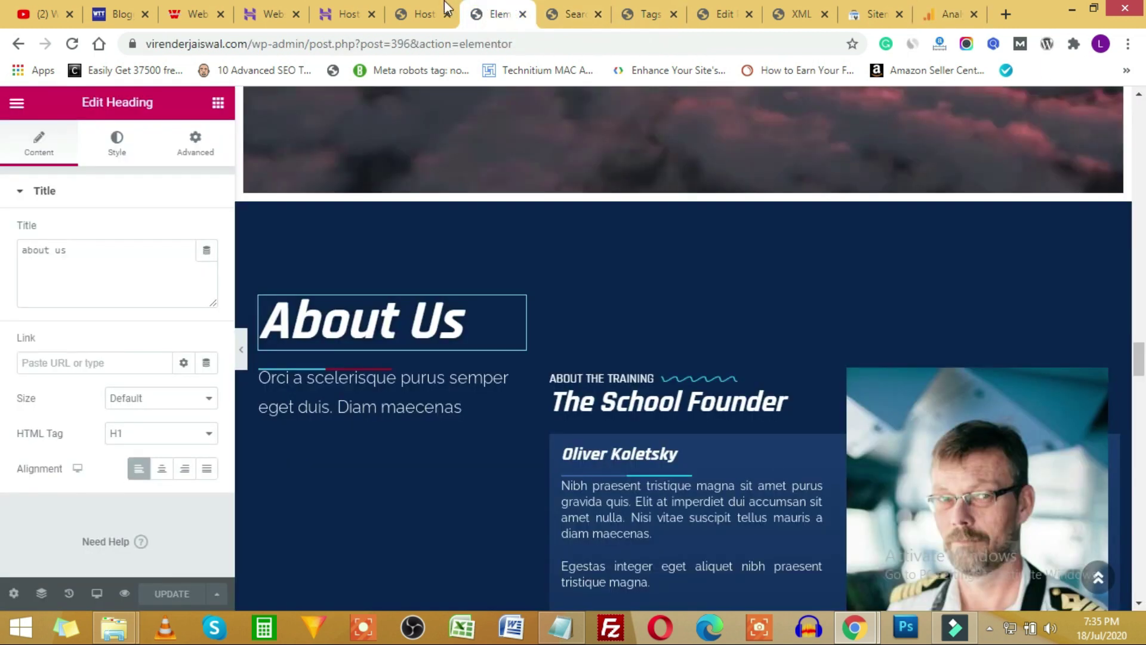
pyautogui.click(435, 12)
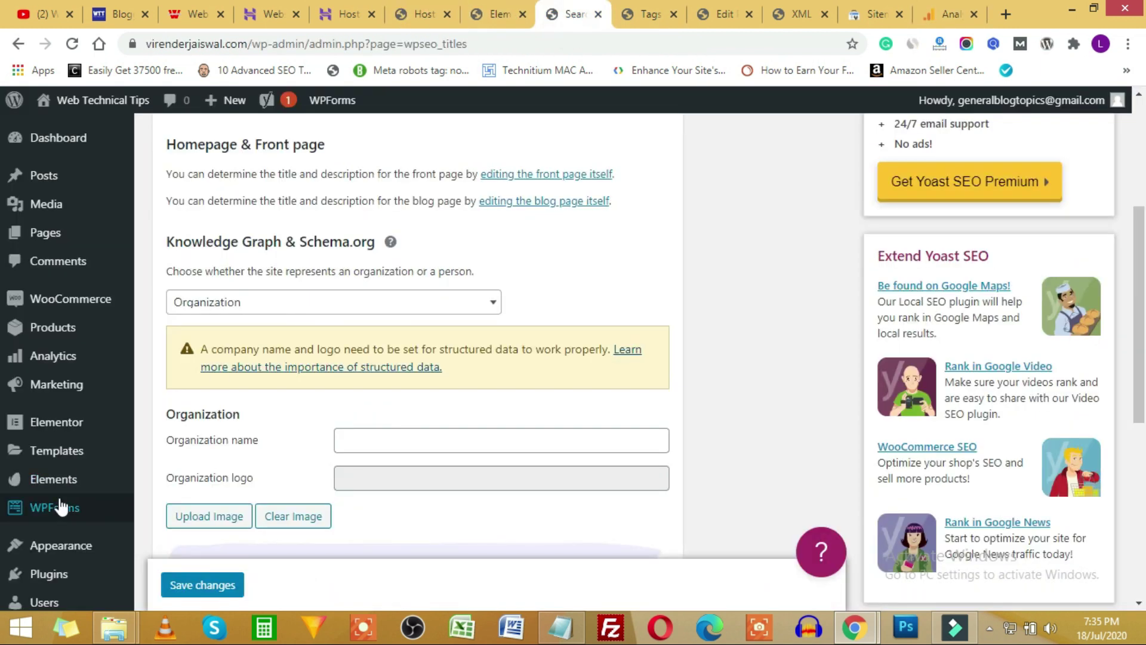
# Open OceanWP's Theme Header (header.php) in the WordPress Theme Editor.
pyautogui.moveTo(26, 552)
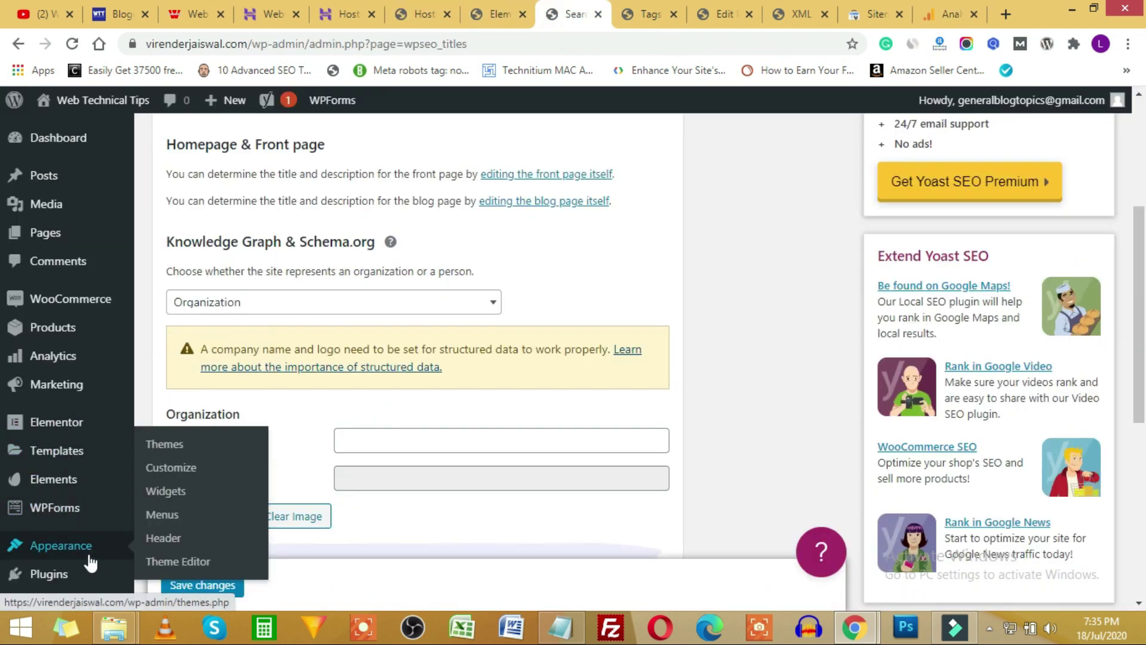
pyautogui.click(173, 564)
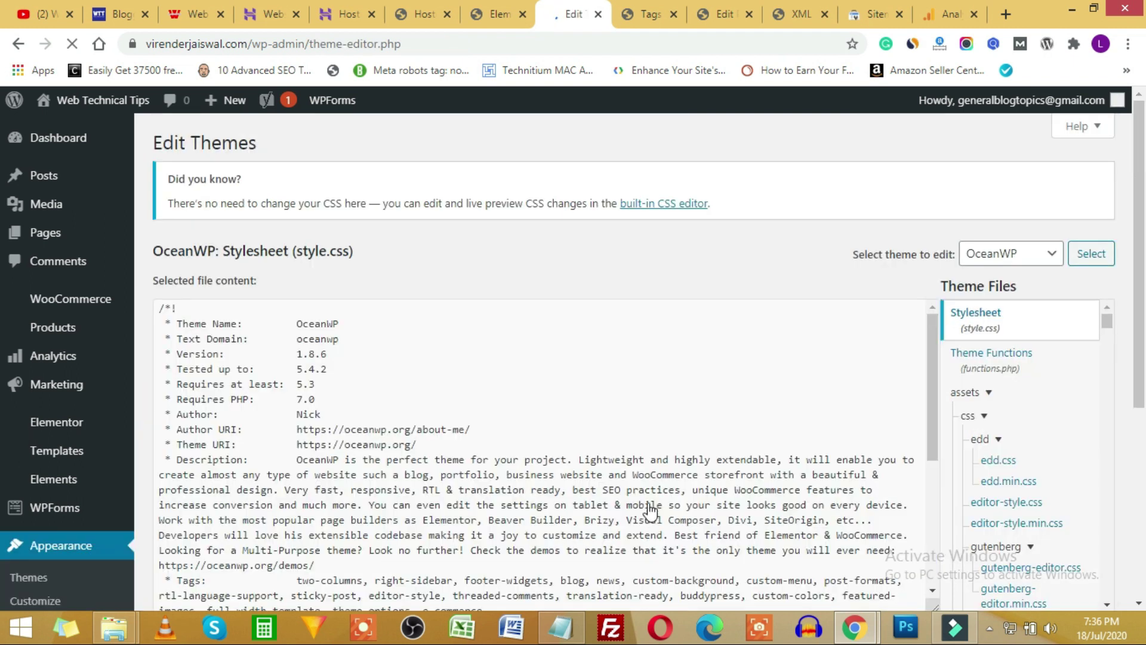
pyautogui.click(1015, 254)
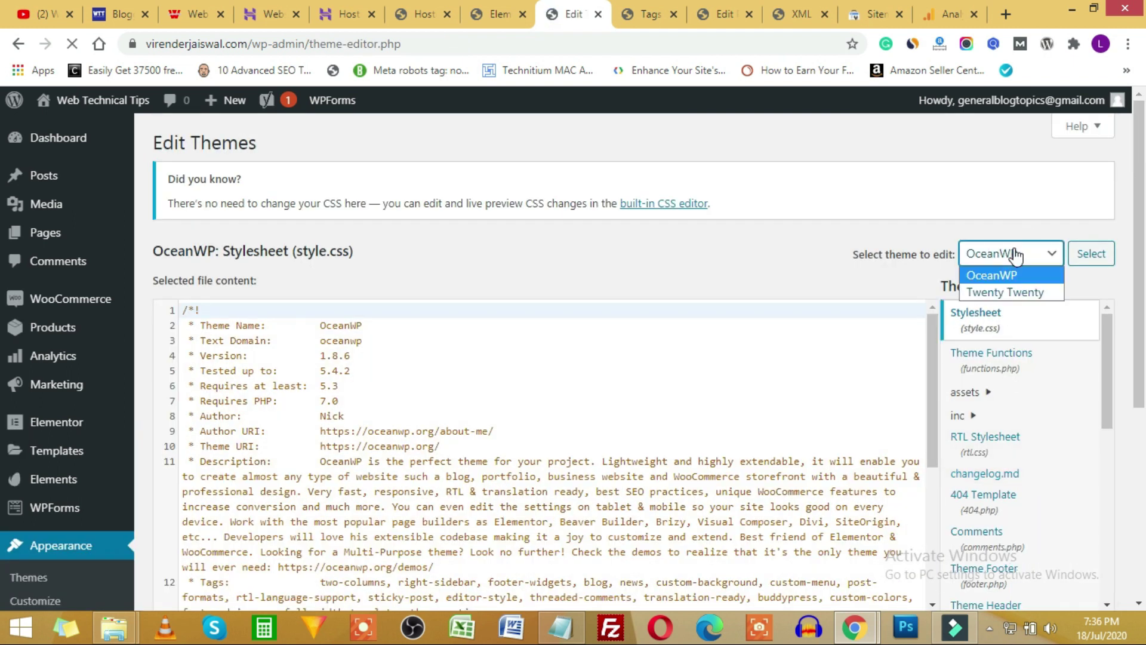
pyautogui.click(1012, 254)
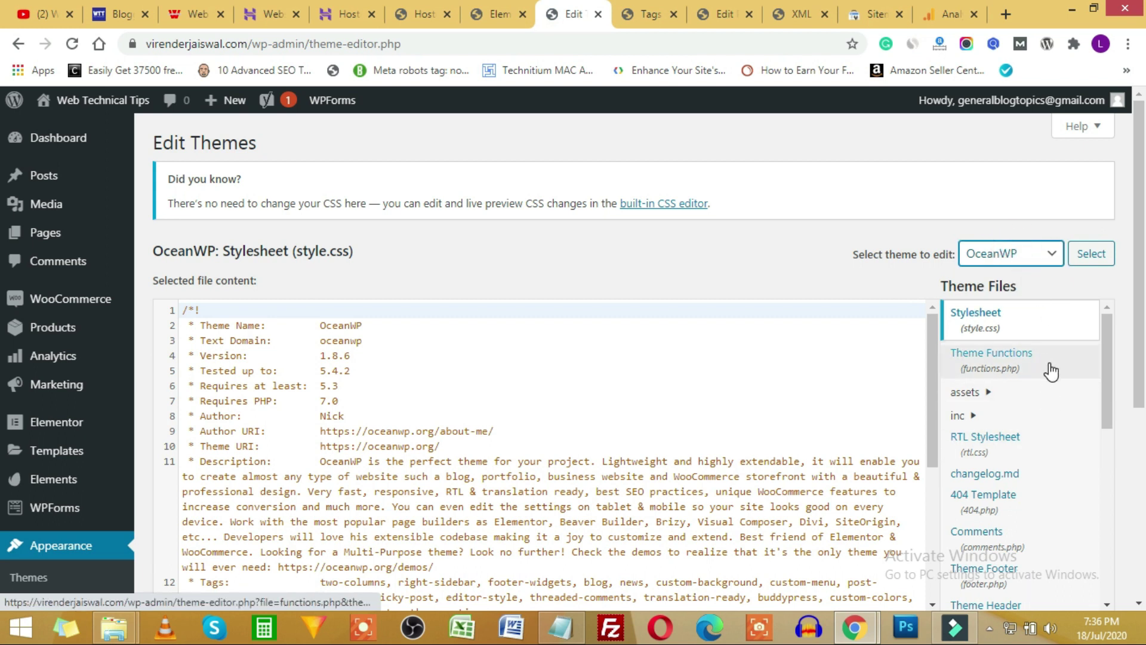
pyautogui.scroll(-4, 1050, 372)
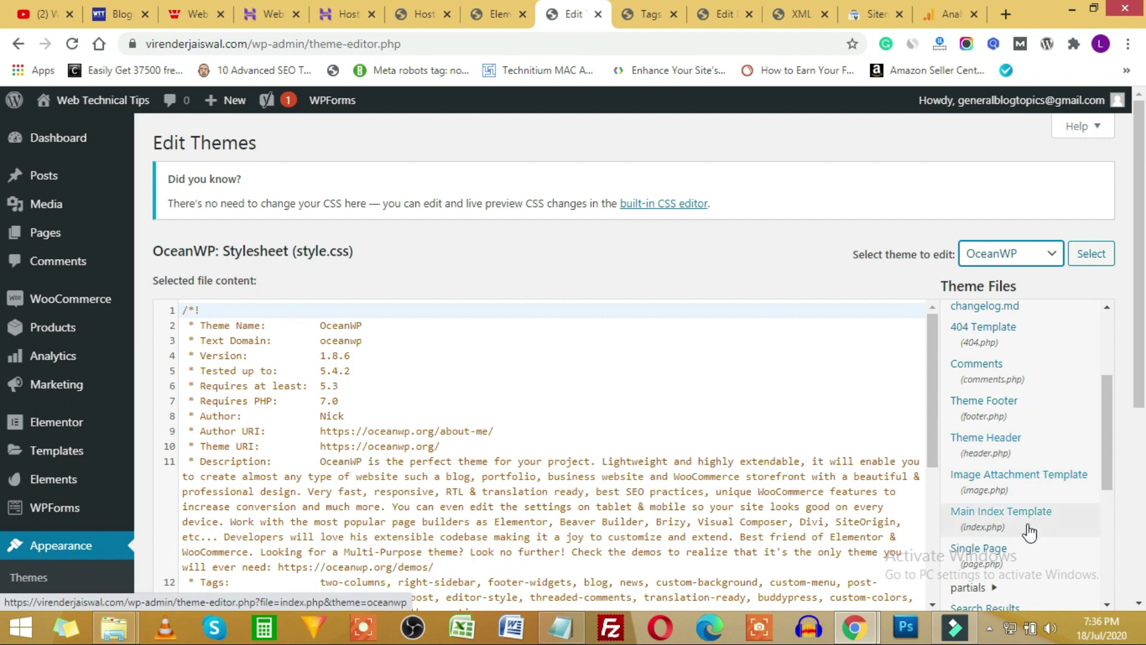
pyautogui.scroll(-2, 1029, 531)
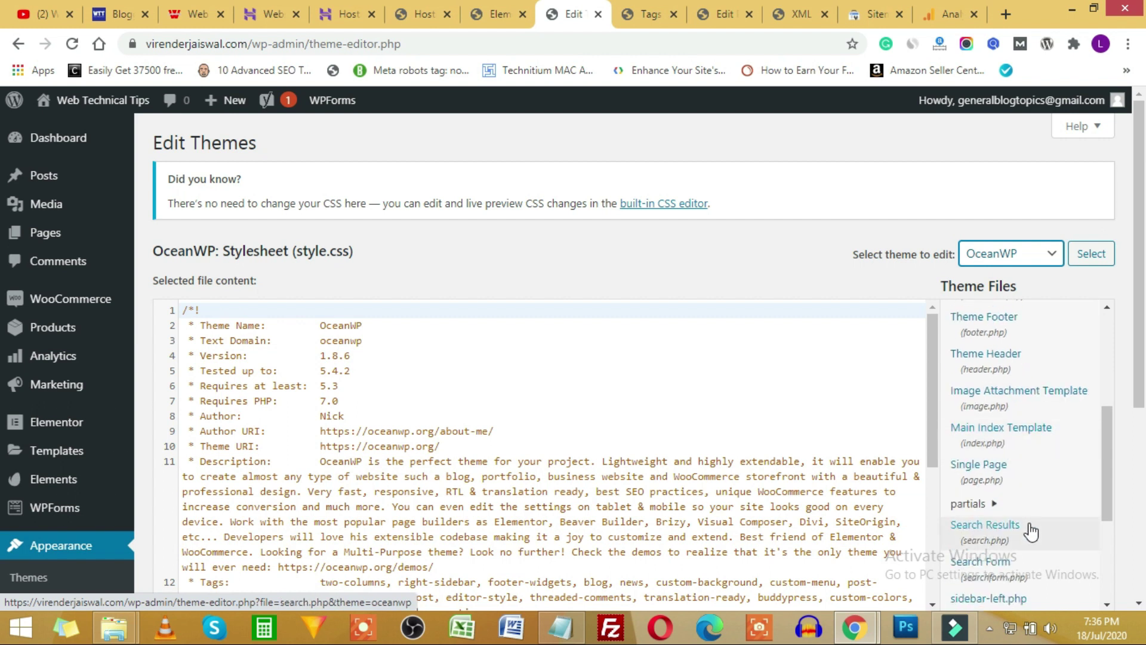
pyautogui.click(1034, 367)
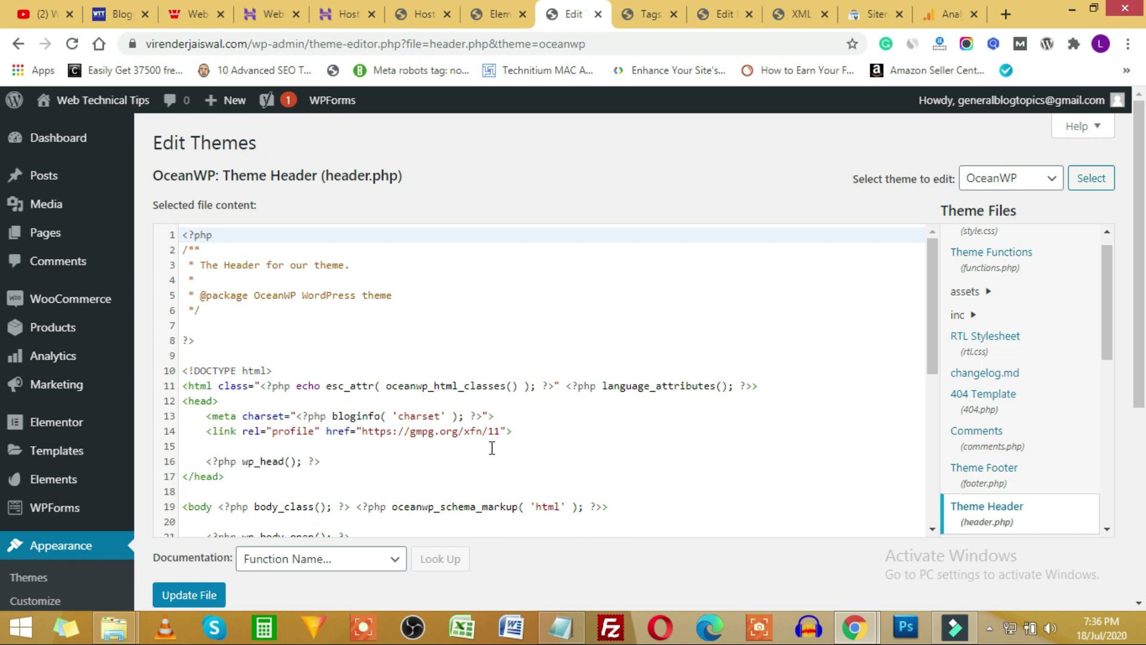
# Paste the Google Analytics gtag script on a new line after wp_head() and update the file.
pyautogui.scroll(-5, 501, 447)
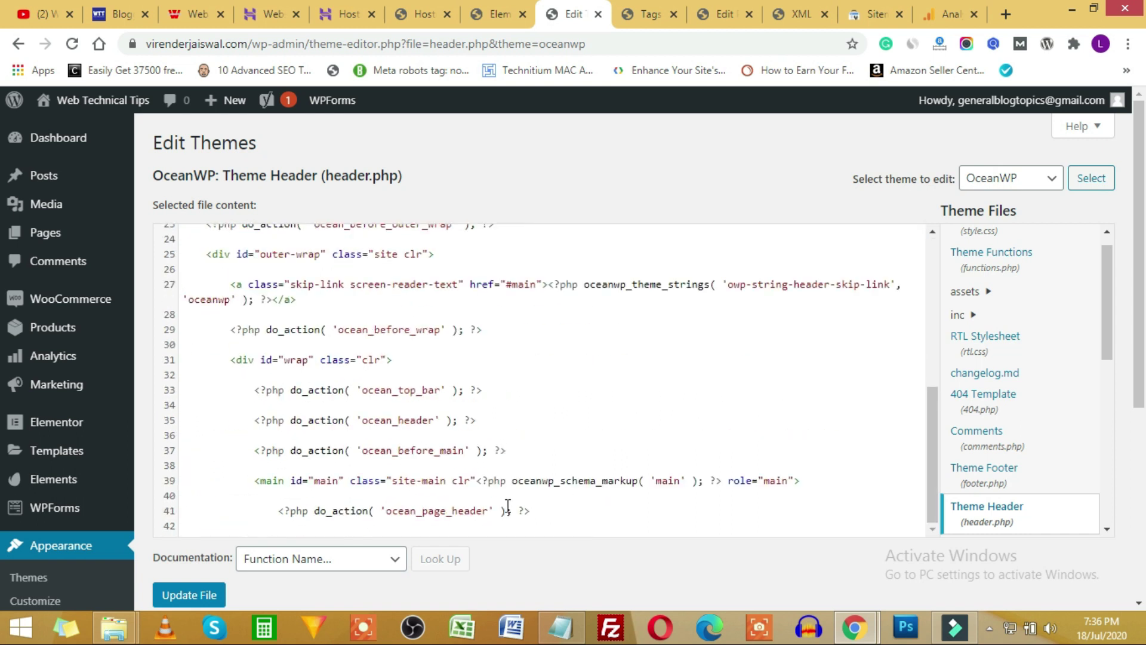
pyautogui.scroll(4, 507, 506)
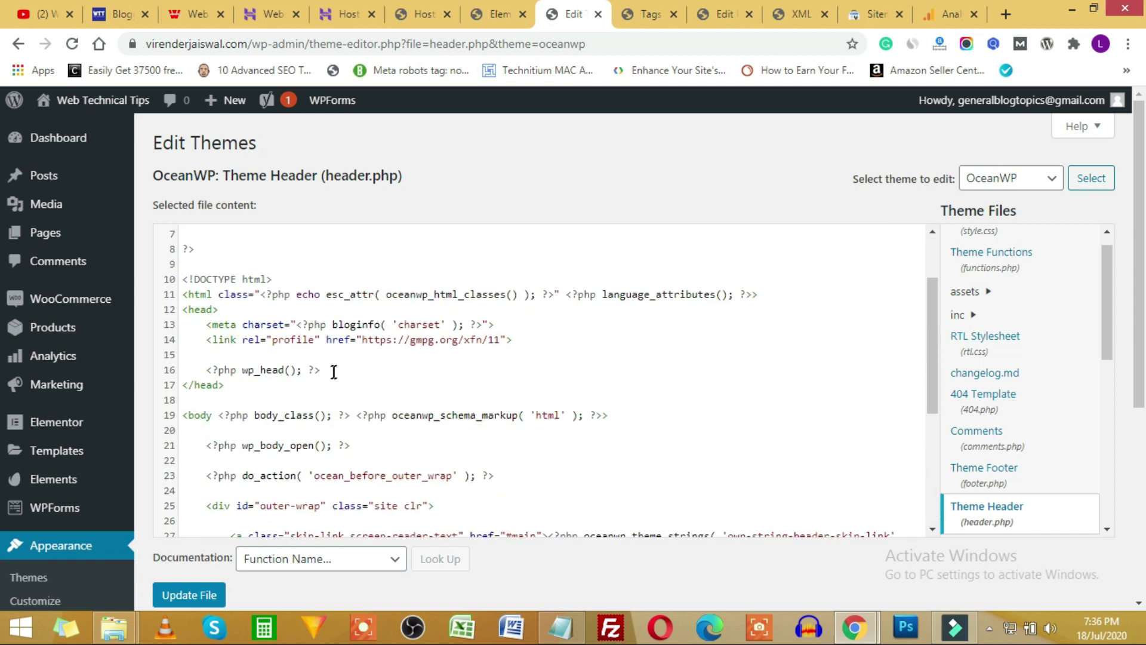
pyautogui.click(336, 372)
pyautogui.press('Return')
pyautogui.hotkey('ctrl', 'v')
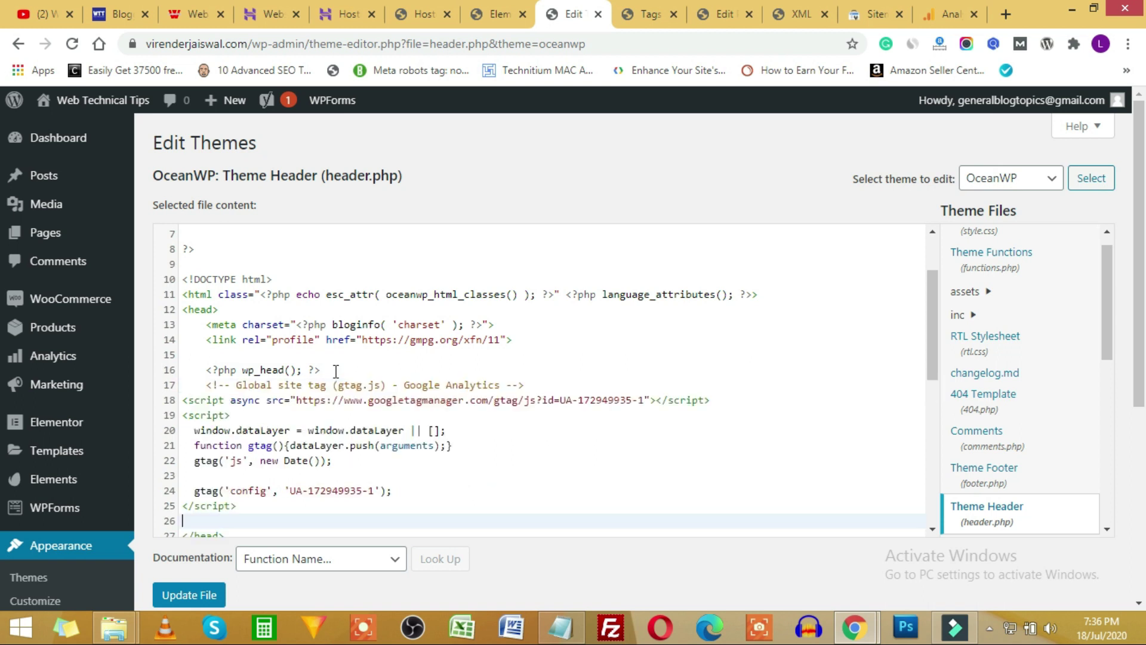
pyautogui.click(189, 594)
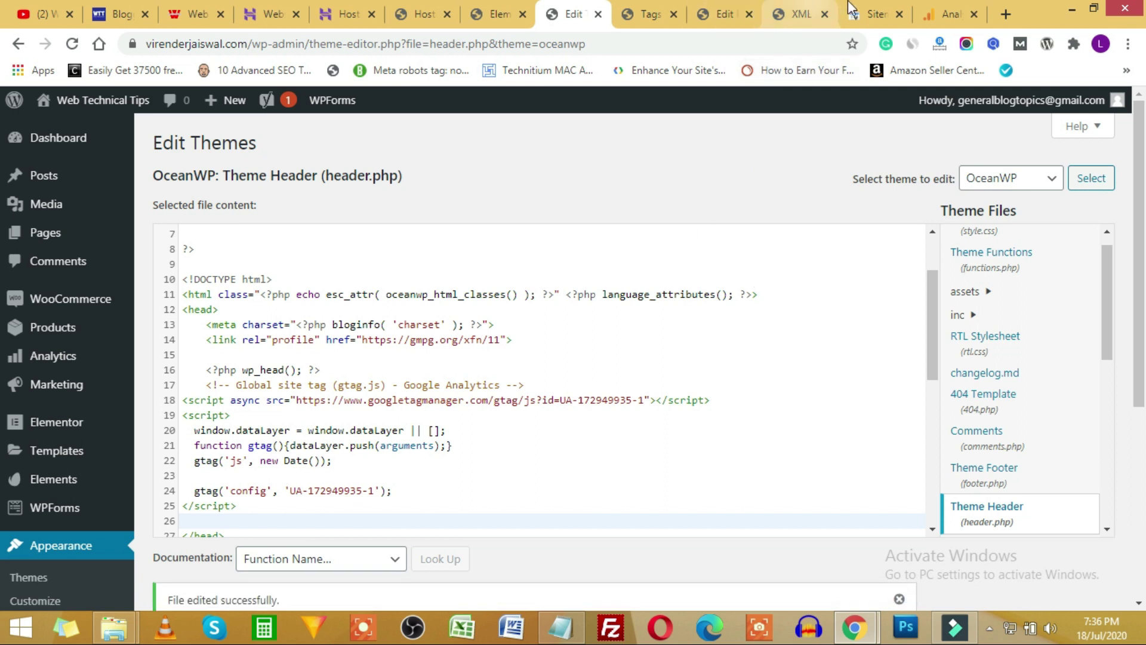
pyautogui.hotkey('ctrl', 'Tab')
pyautogui.hotkey('ctrl', 'Tab')
pyautogui.hotkey('ctrl', 'Tab')
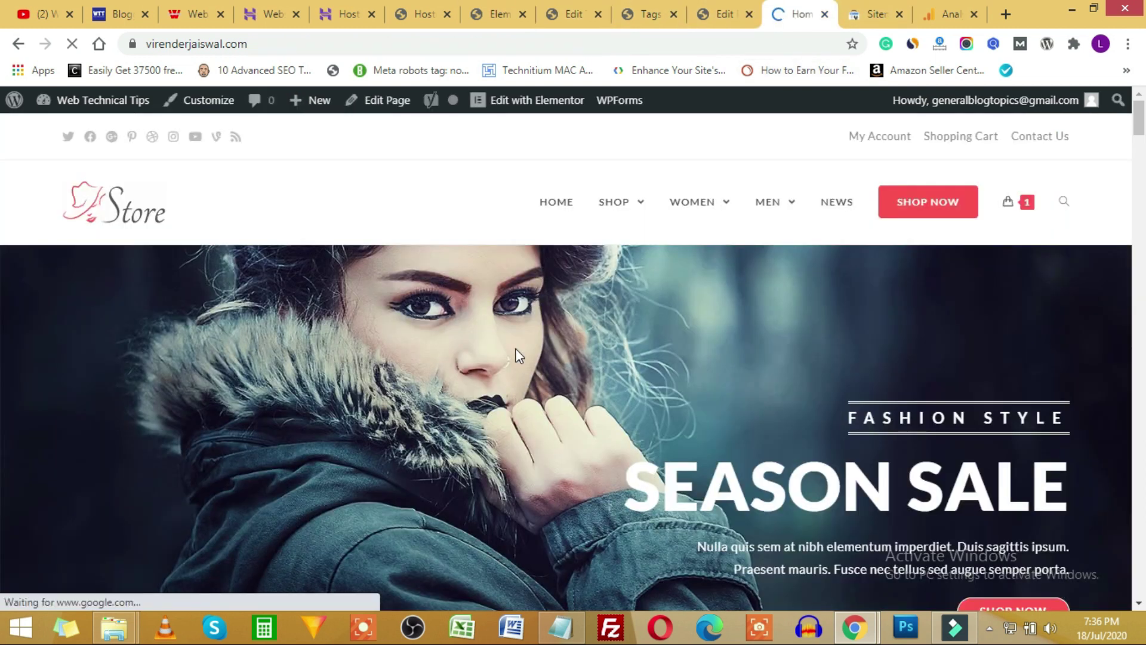
pyautogui.hotkey('ctrl', 'u')
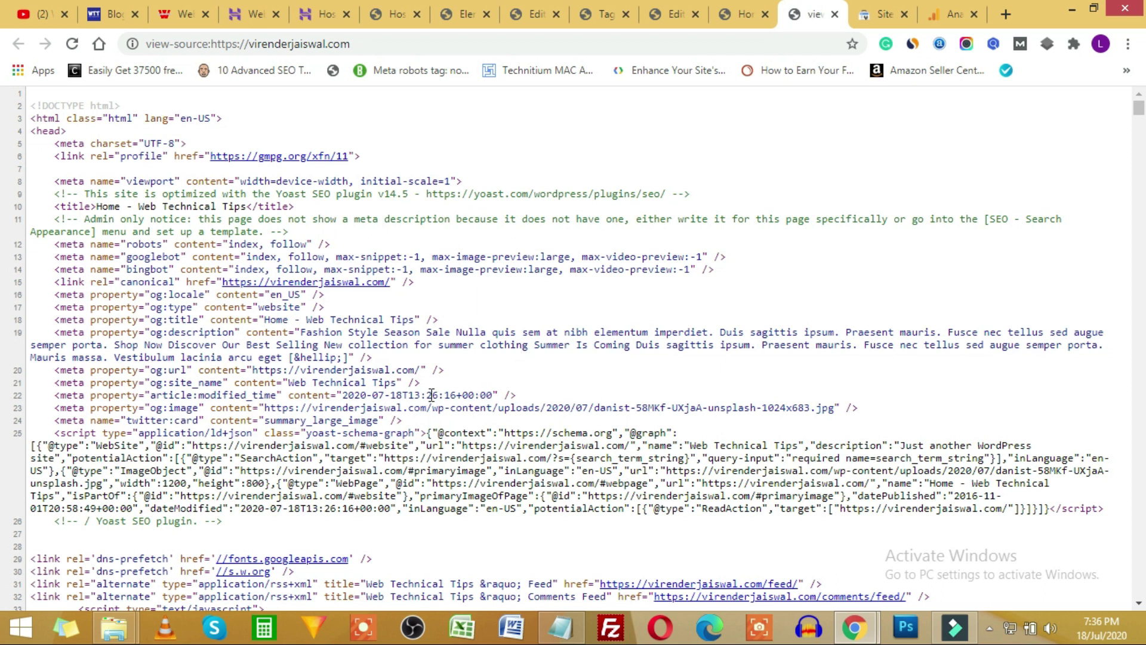
pyautogui.hotkey('ctrl', 'f')
pyautogui.write('head>')
pyautogui.press('Return')
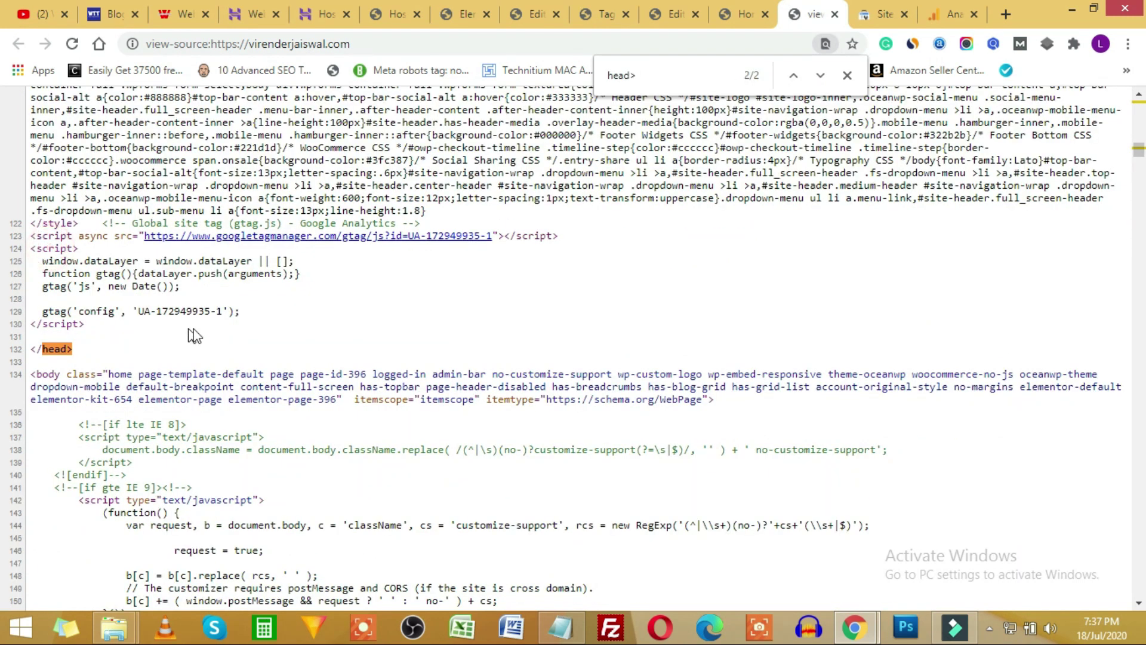
pyautogui.moveTo(253, 311); pyautogui.dragTo(46, 311)
pyautogui.click(160, 317)
# Check the Analytics Realtime report for 1 active user located in New Delhi.
pyautogui.click(951, 17)
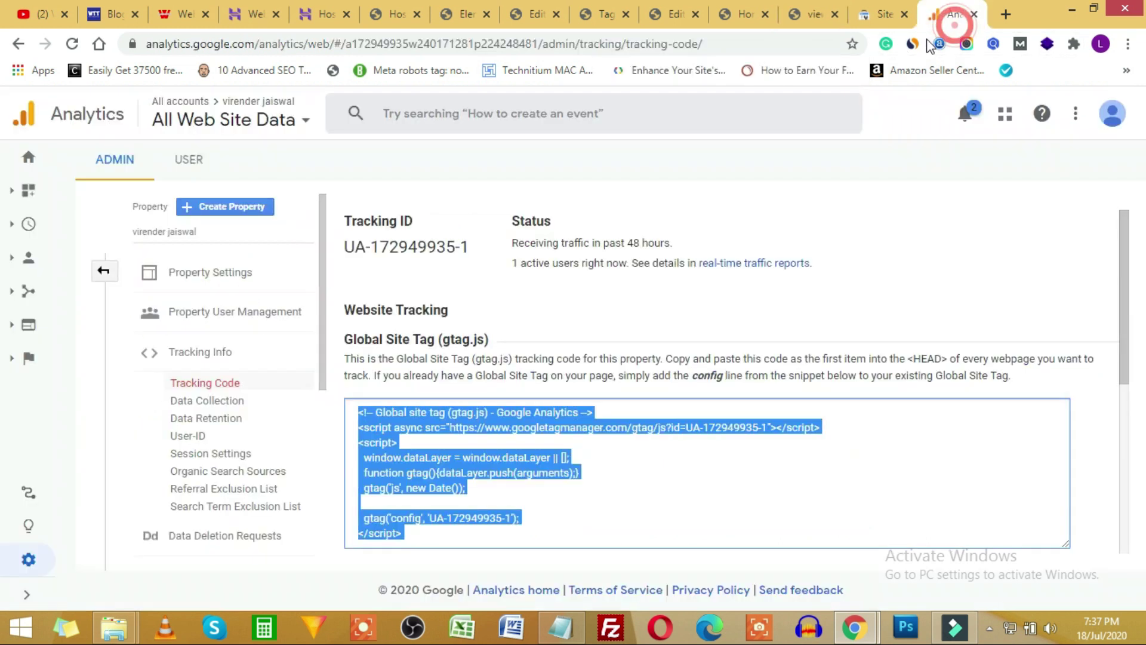
pyautogui.scroll(-4, 622, 303)
pyautogui.scroll(-1, 609, 430)
pyautogui.scroll(5, 609, 432)
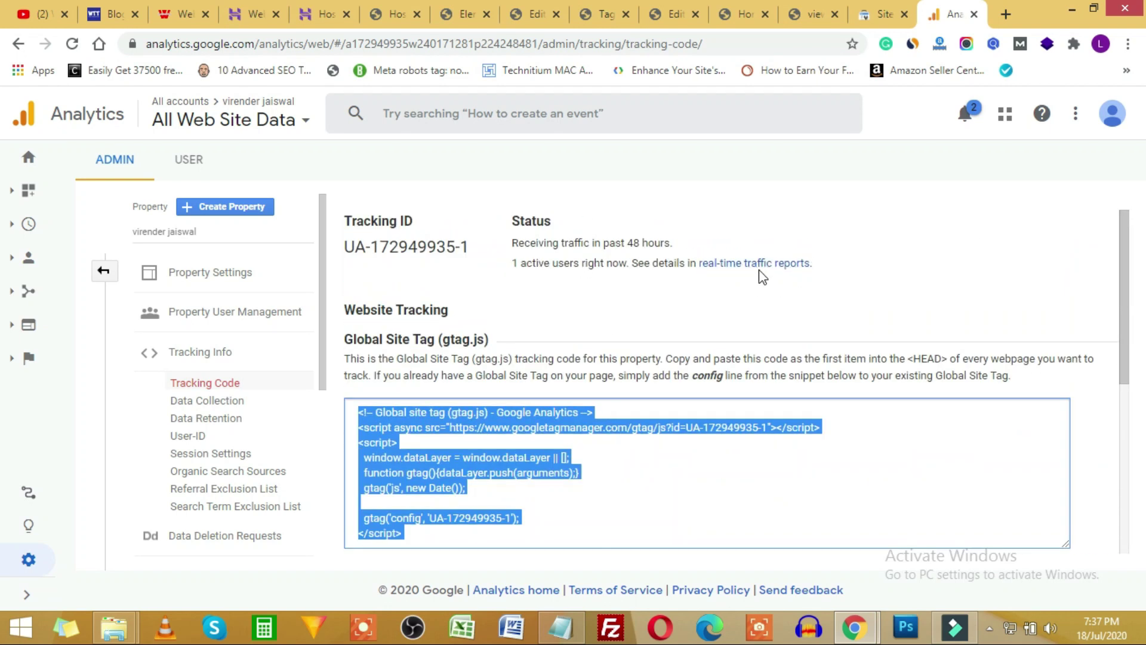
pyautogui.click(762, 265)
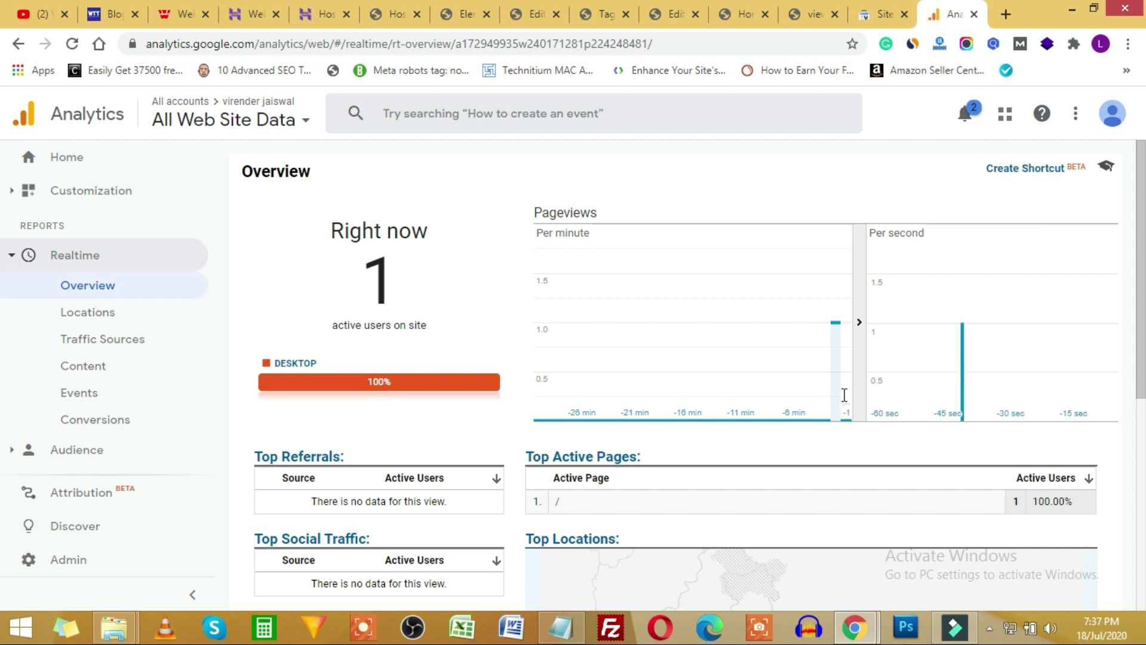
pyautogui.scroll(-6, 639, 504)
pyautogui.moveTo(750, 254)
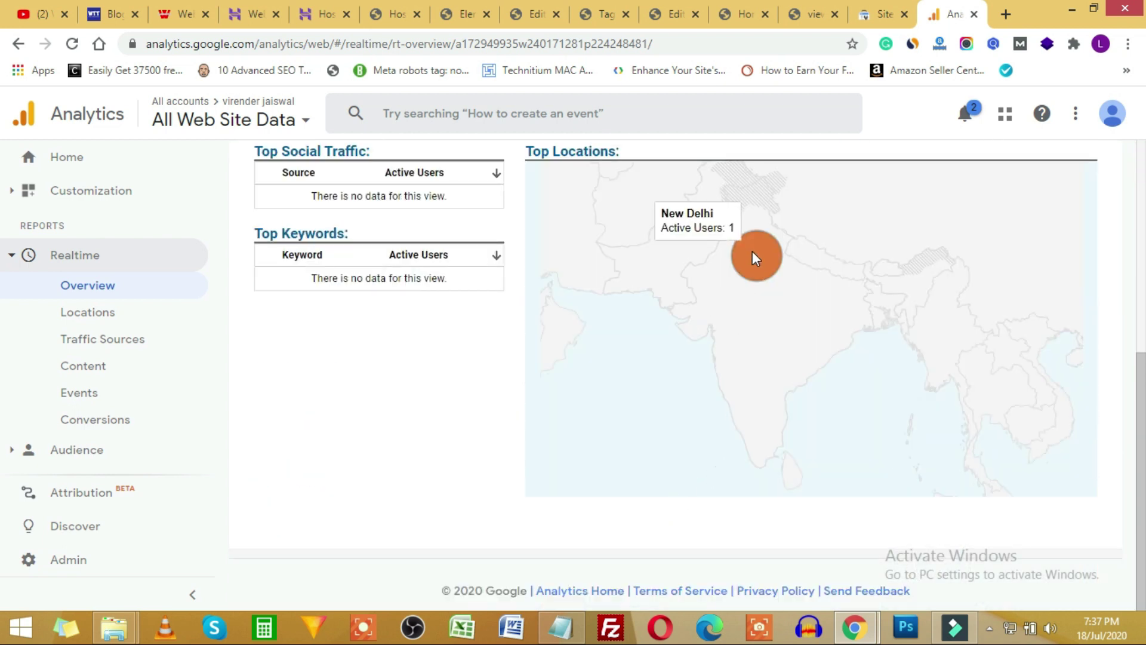
pyautogui.scroll(6, 753, 262)
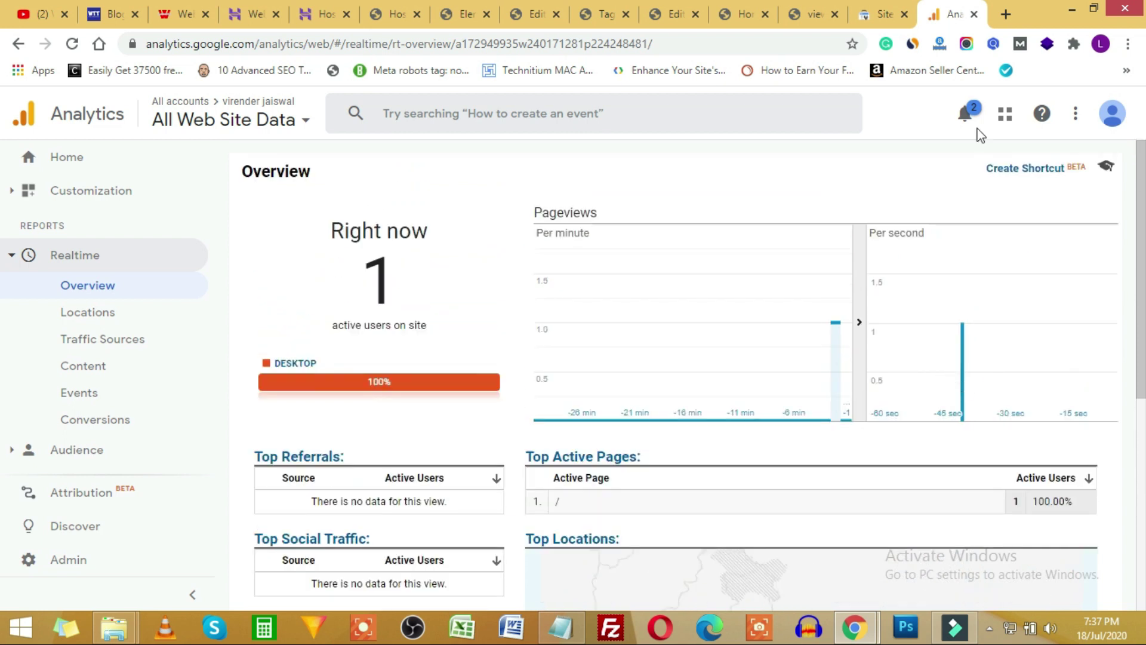
# Review the Notepad outline's Search Console, Analytics and SEO topics down to the conclusion.
pyautogui.click(555, 632)
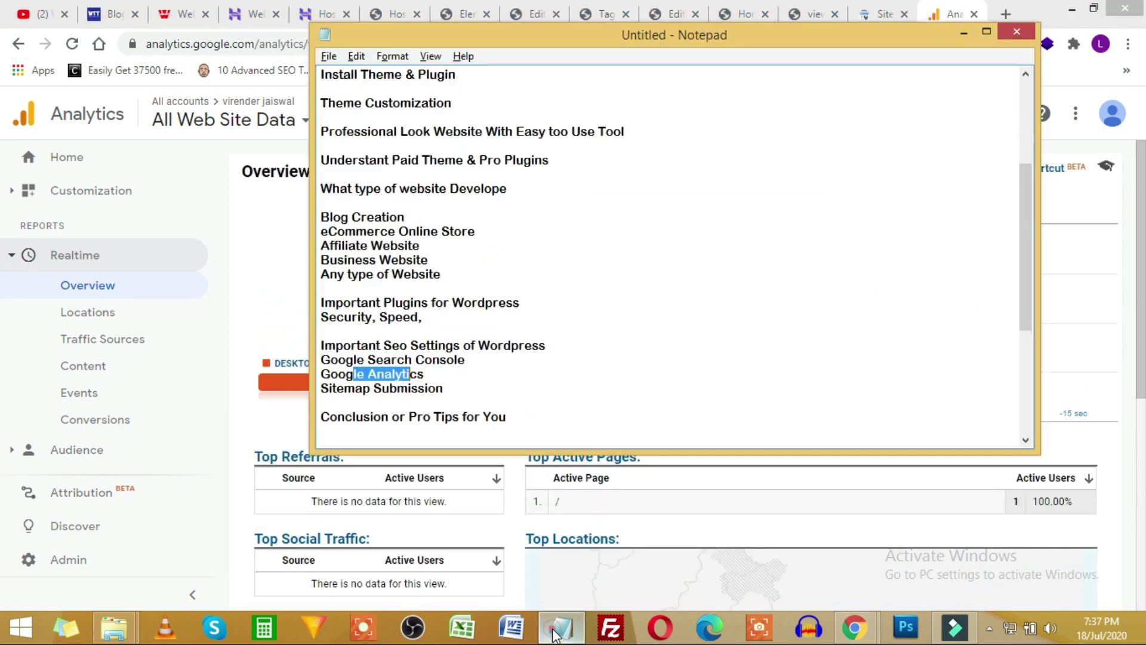
pyautogui.moveTo(345, 361); pyautogui.dragTo(435, 363)
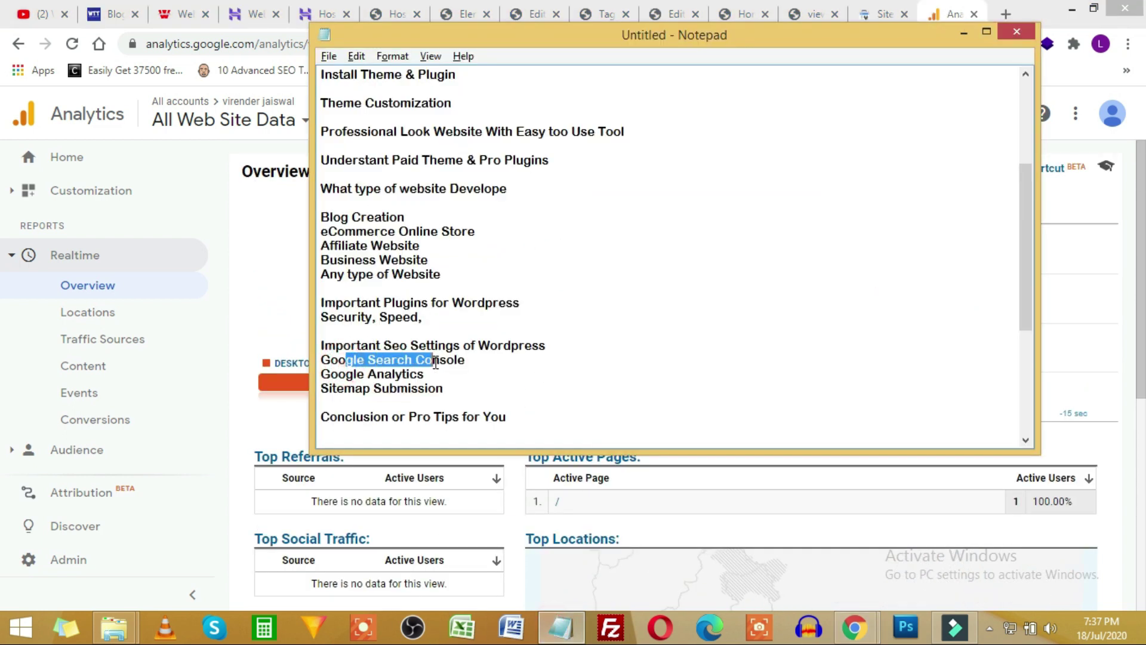
pyautogui.moveTo(339, 375); pyautogui.dragTo(357, 350)
pyautogui.moveTo(444, 390); pyautogui.dragTo(300, 230)
pyautogui.click(395, 280)
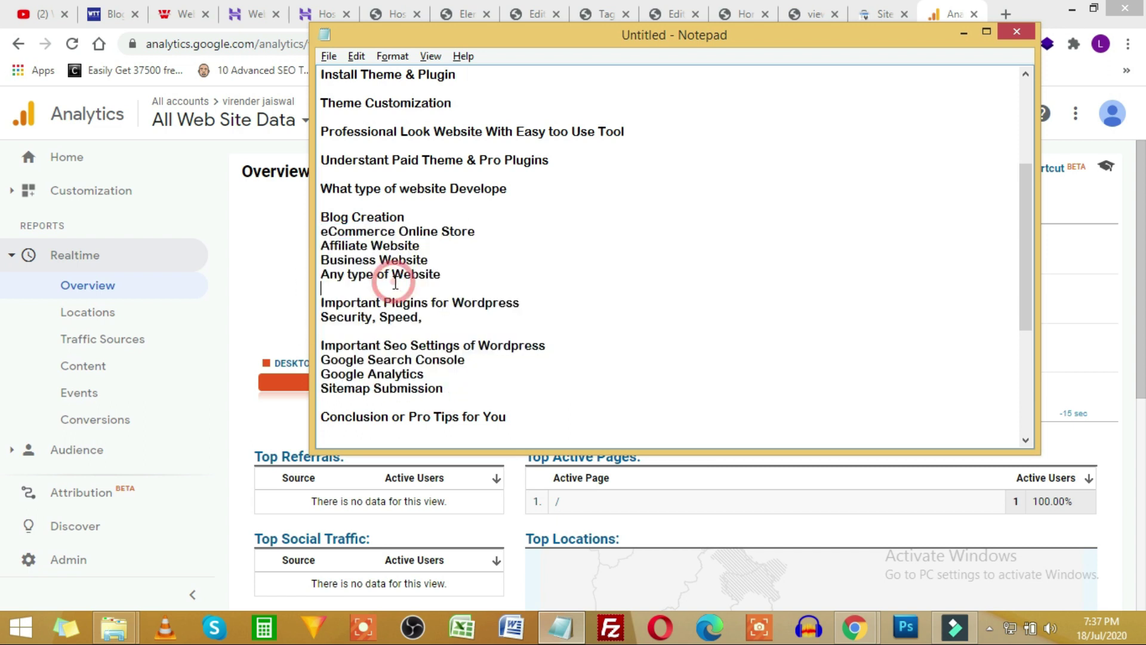
pyautogui.scroll(-2, 453, 380)
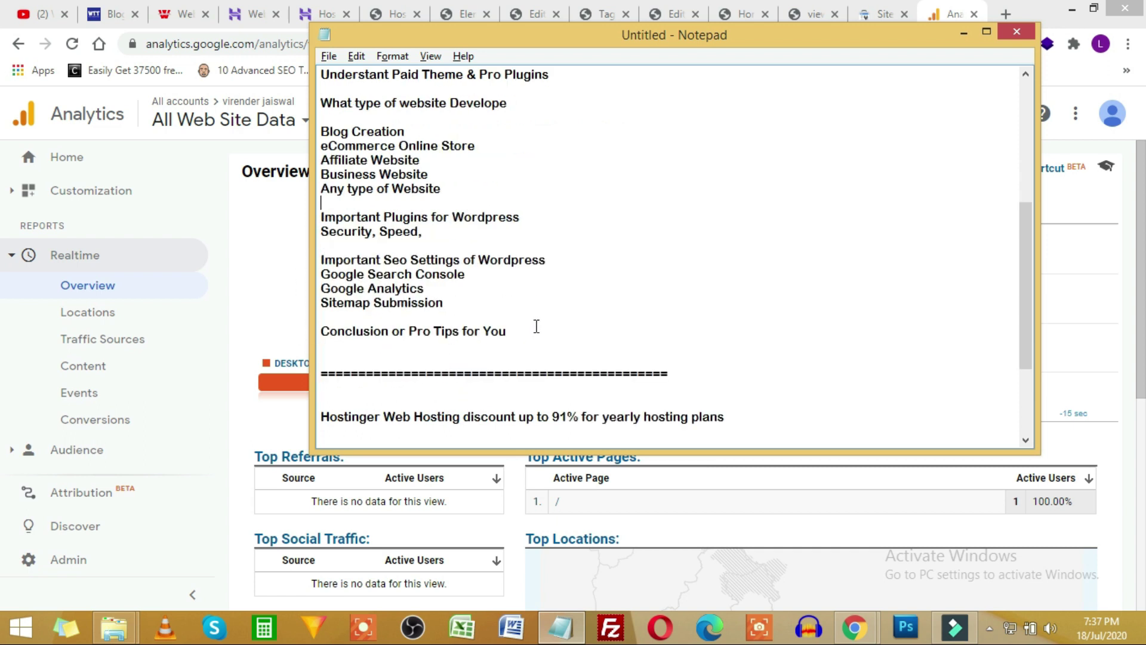